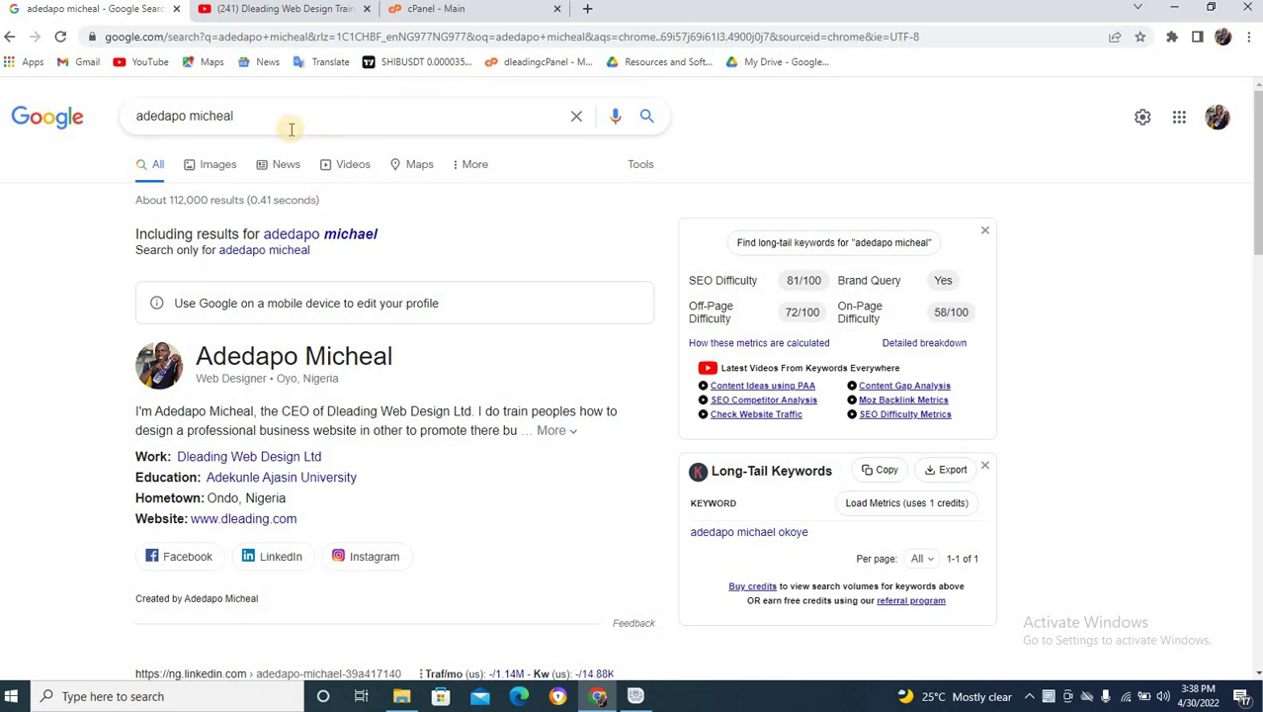
Switch to the cPanel – Main dashboard and scroll down toward the Domains section
{"action": "left_click", "coordinate": [456, 12]}
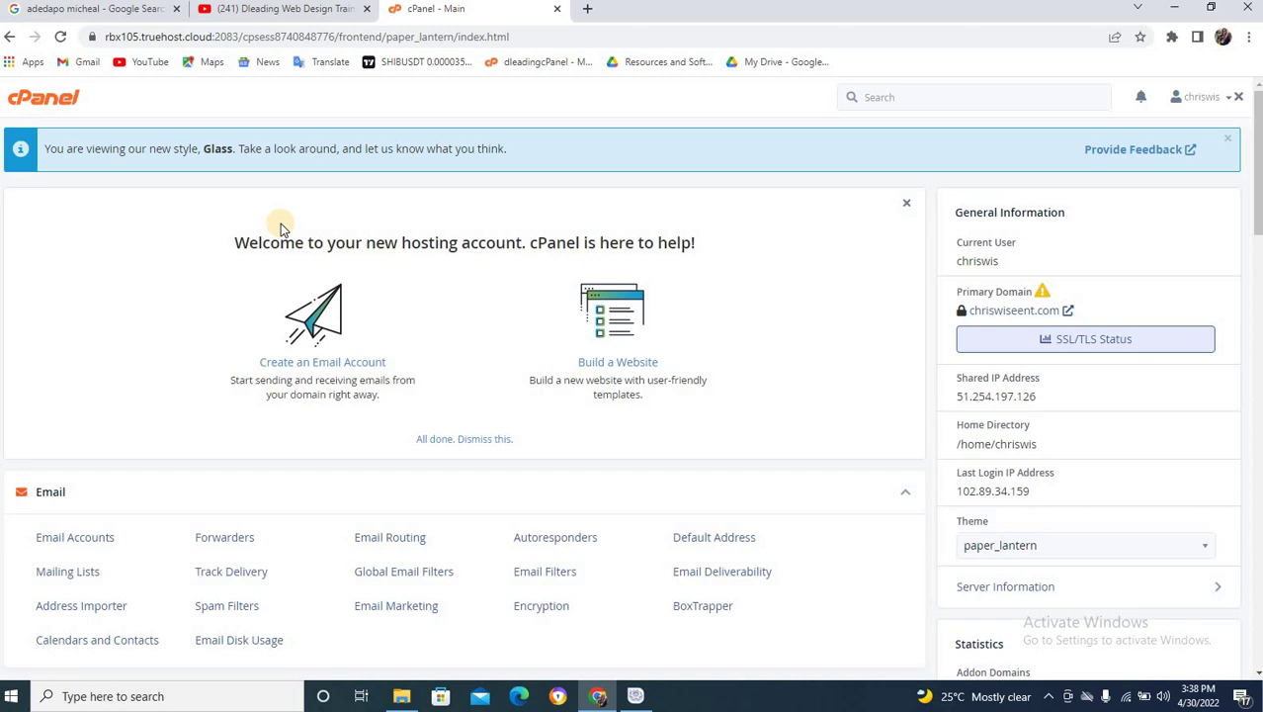
{"action": "scroll", "coordinate": [356, 383], "scroll_direction": "down", "scroll_amount": 7}
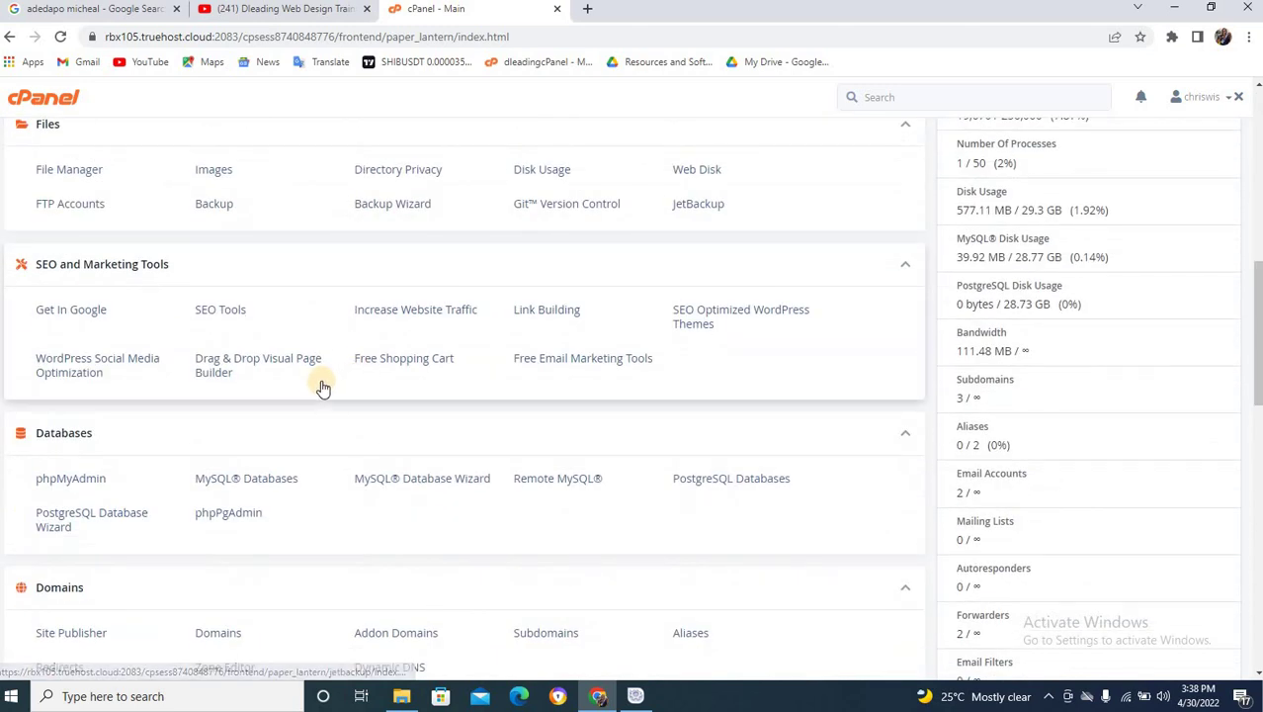
{"action": "scroll", "coordinate": [320, 386], "scroll_direction": "up", "scroll_amount": 4}
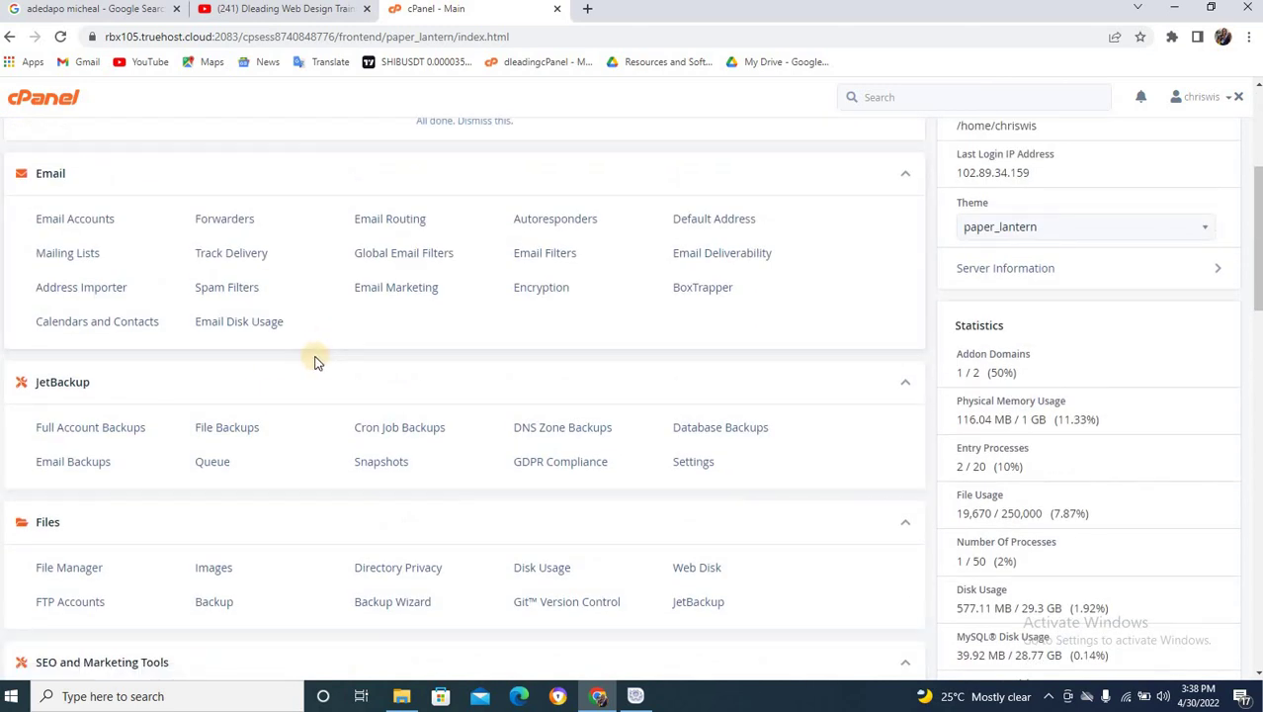
{"action": "scroll", "coordinate": [320, 356], "scroll_direction": "down", "scroll_amount": 3}
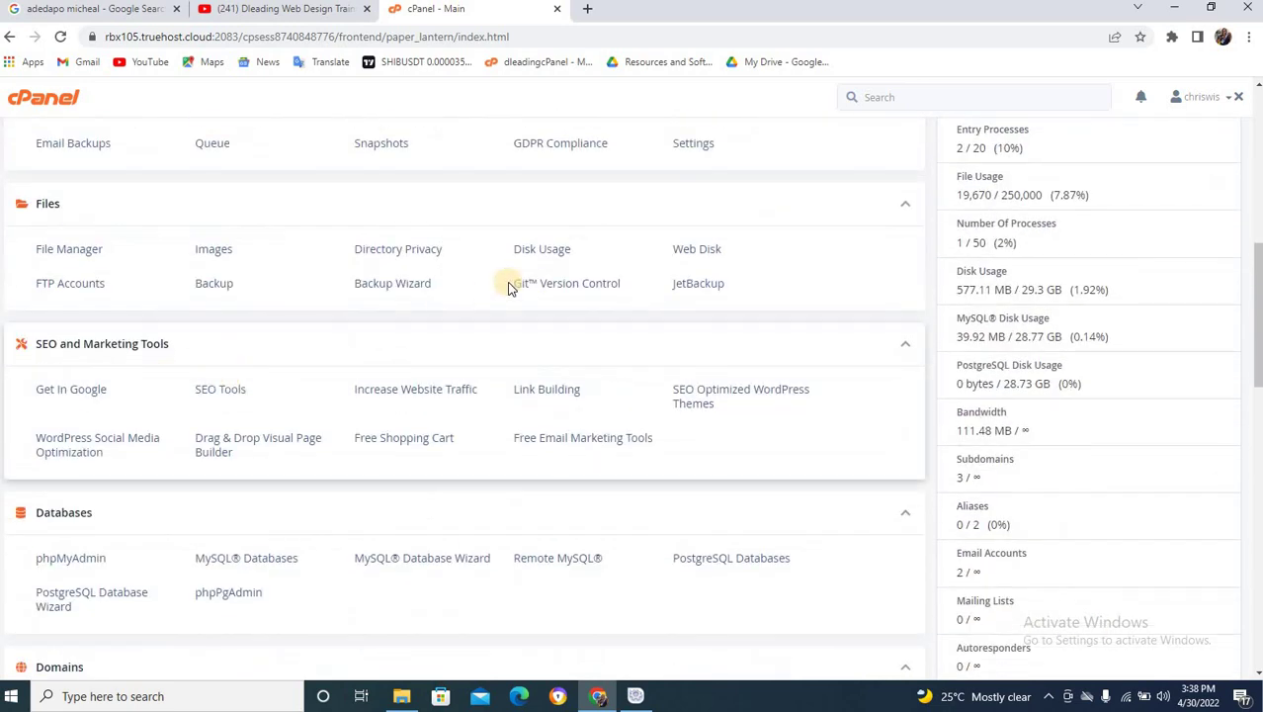
{"action": "scroll", "coordinate": [509, 286], "scroll_direction": "down", "scroll_amount": 5}
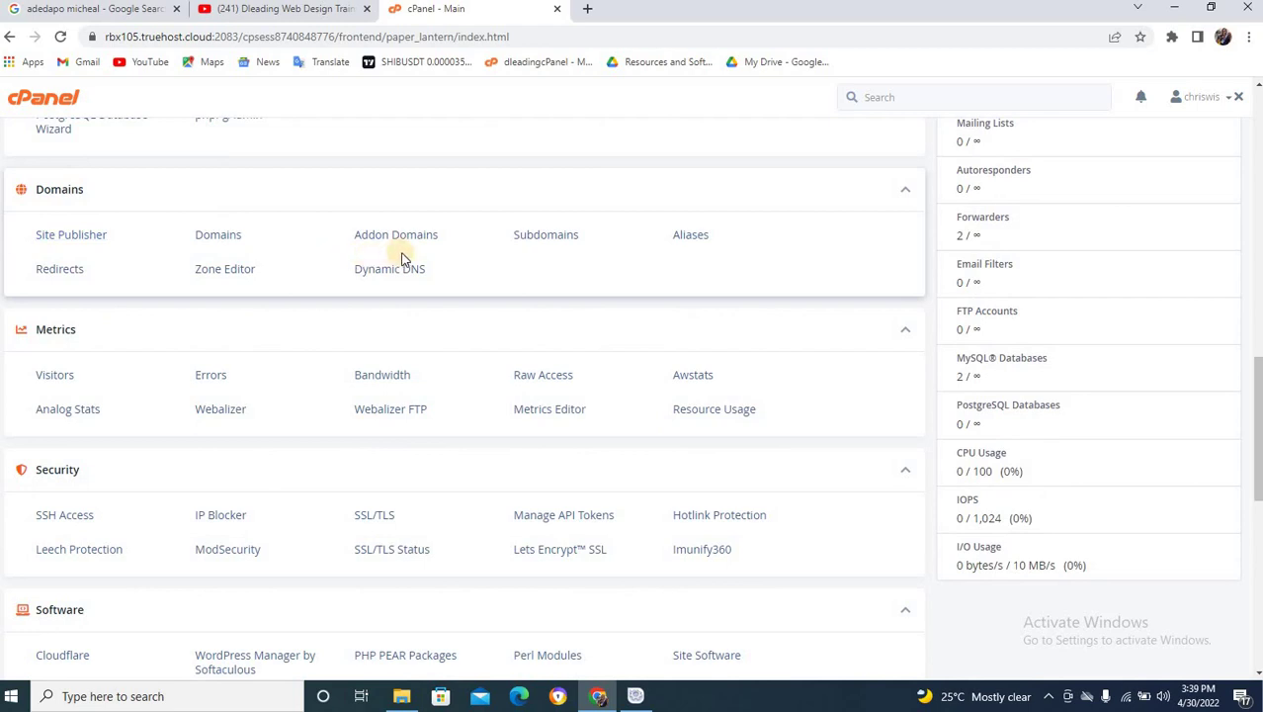
On the Subdomains page, create the subdomain 'business' under chriswiseent.com
{"action": "left_click", "coordinate": [546, 236]}
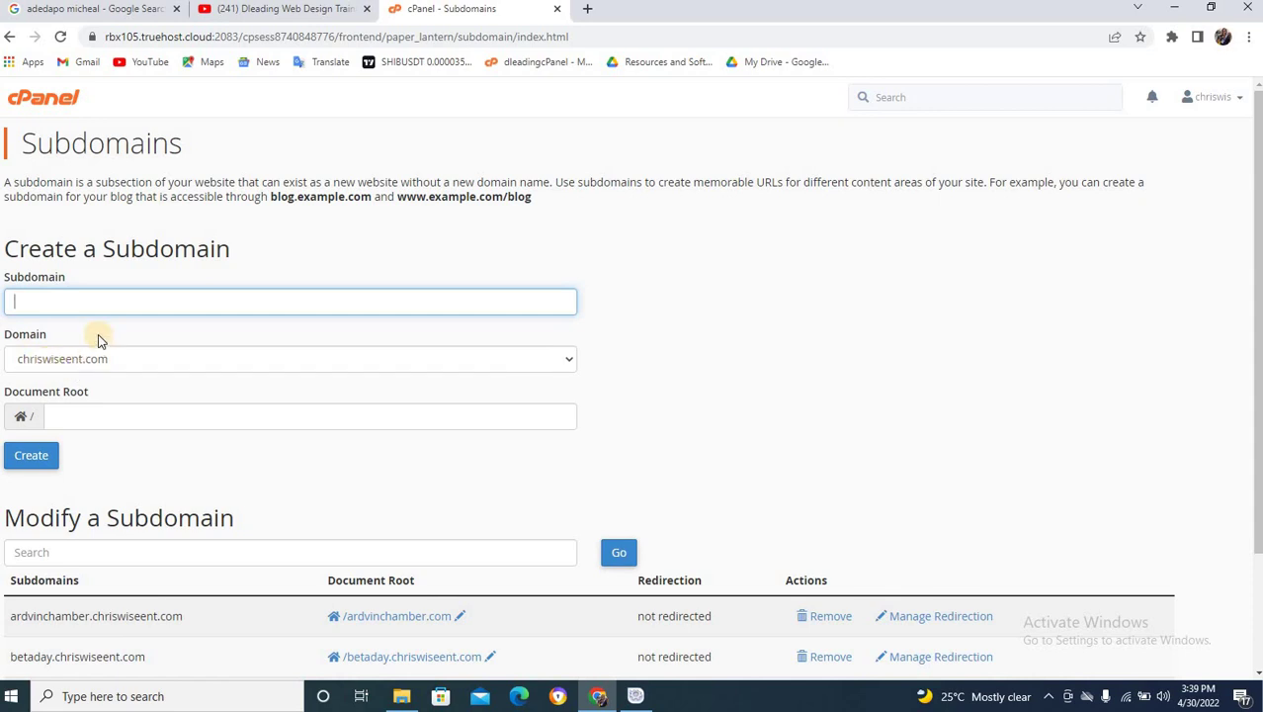
{"action": "scroll", "coordinate": [93, 333], "scroll_direction": "down", "scroll_amount": 3}
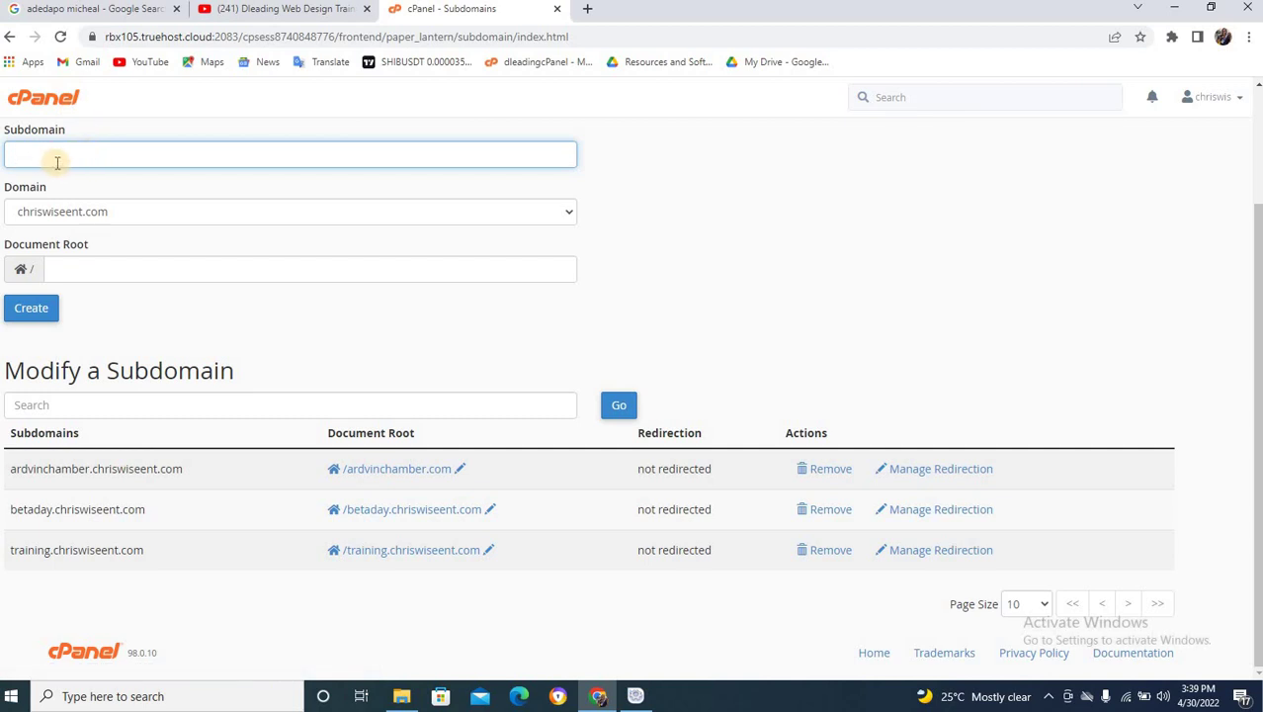
{"action": "type", "text": "b"}
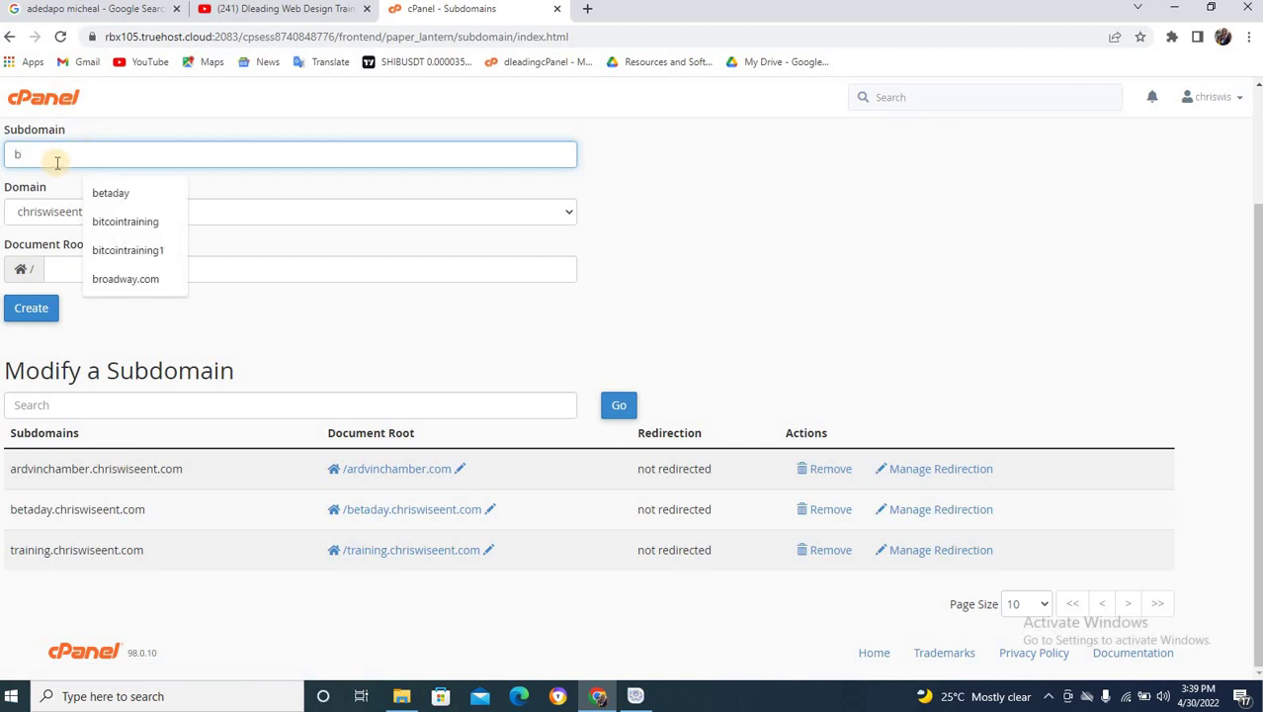
{"action": "type", "text": "usine"}
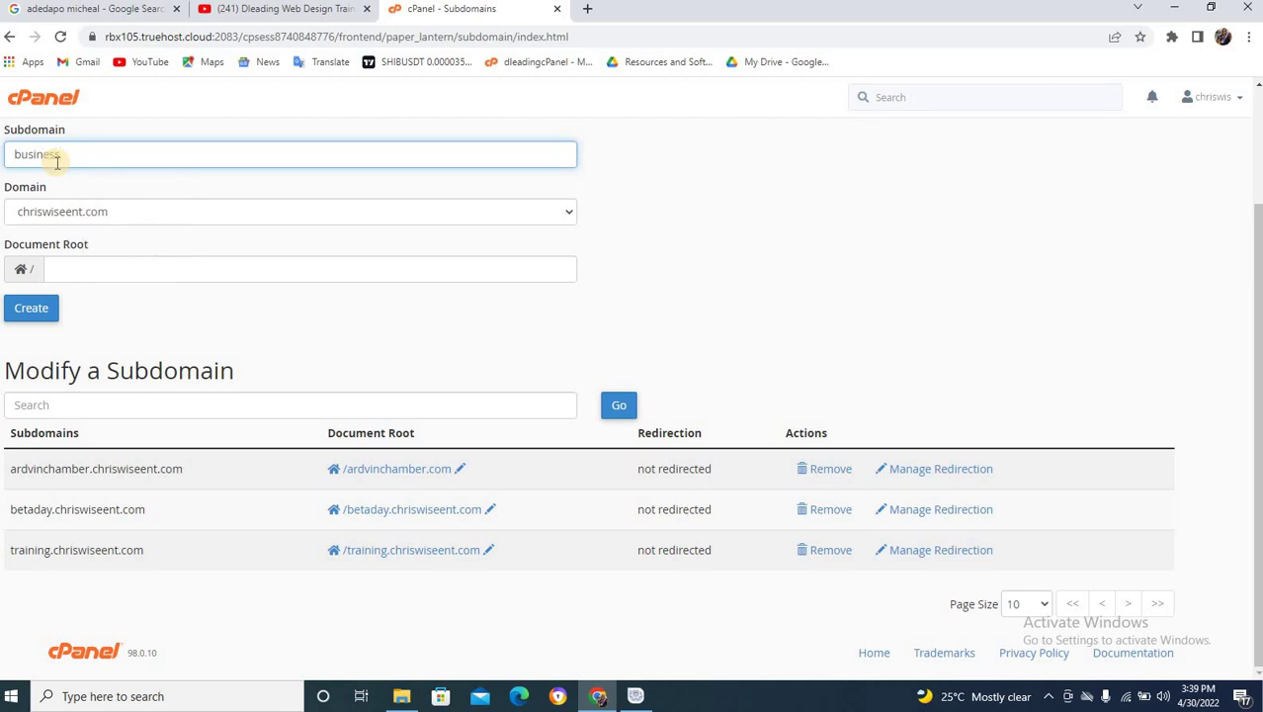
{"action": "type", "text": "ss"}
{"action": "left_click", "coordinate": [32, 309]}
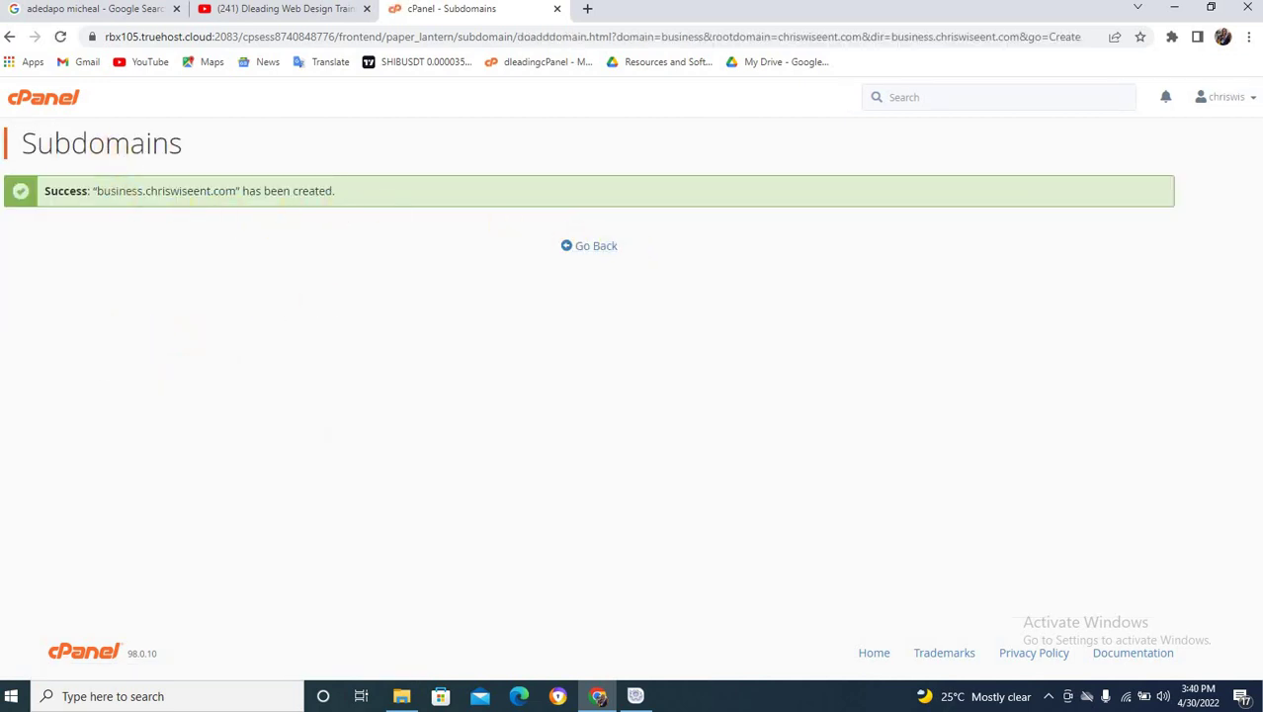
Return to the cPanel home and open WordPress in the Softaculous Apps Installer
{"action": "left_click", "coordinate": [69, 98]}
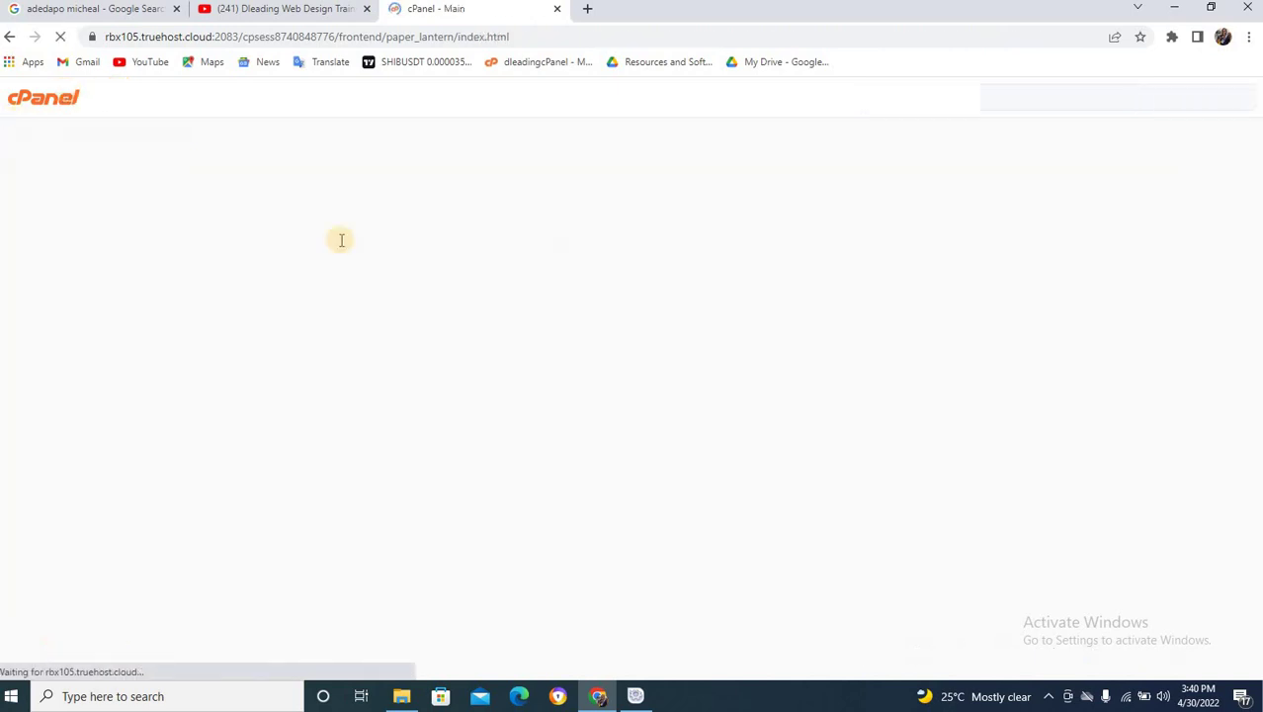
{"action": "scroll", "coordinate": [471, 521], "scroll_direction": "down", "scroll_amount": 4}
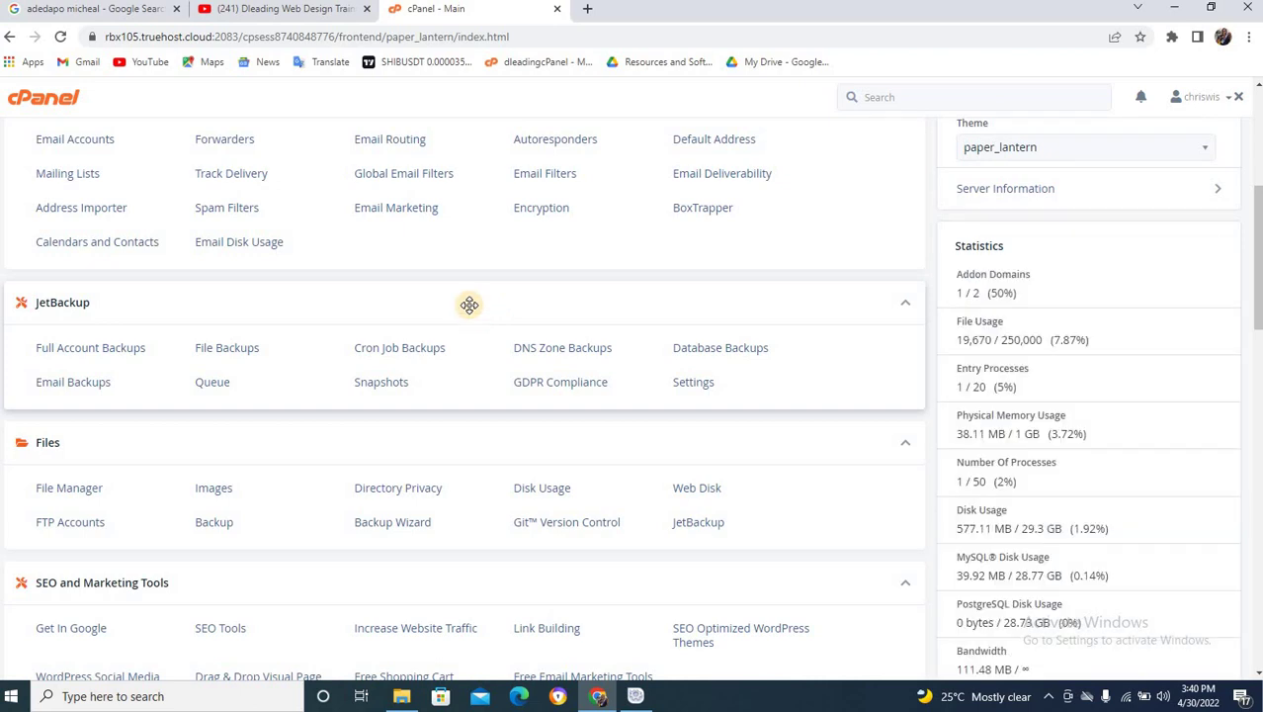
{"action": "scroll", "coordinate": [470, 304], "scroll_direction": "down", "scroll_amount": 7}
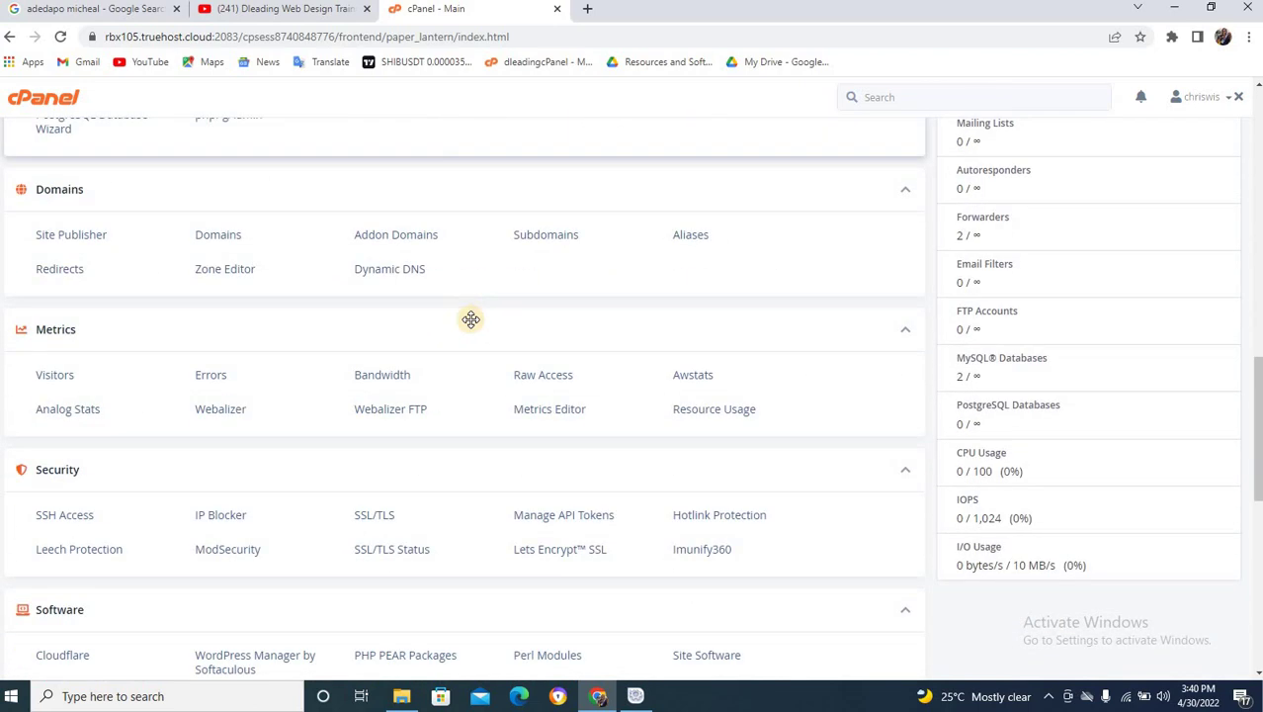
{"action": "scroll", "coordinate": [465, 321], "scroll_direction": "down", "scroll_amount": 7}
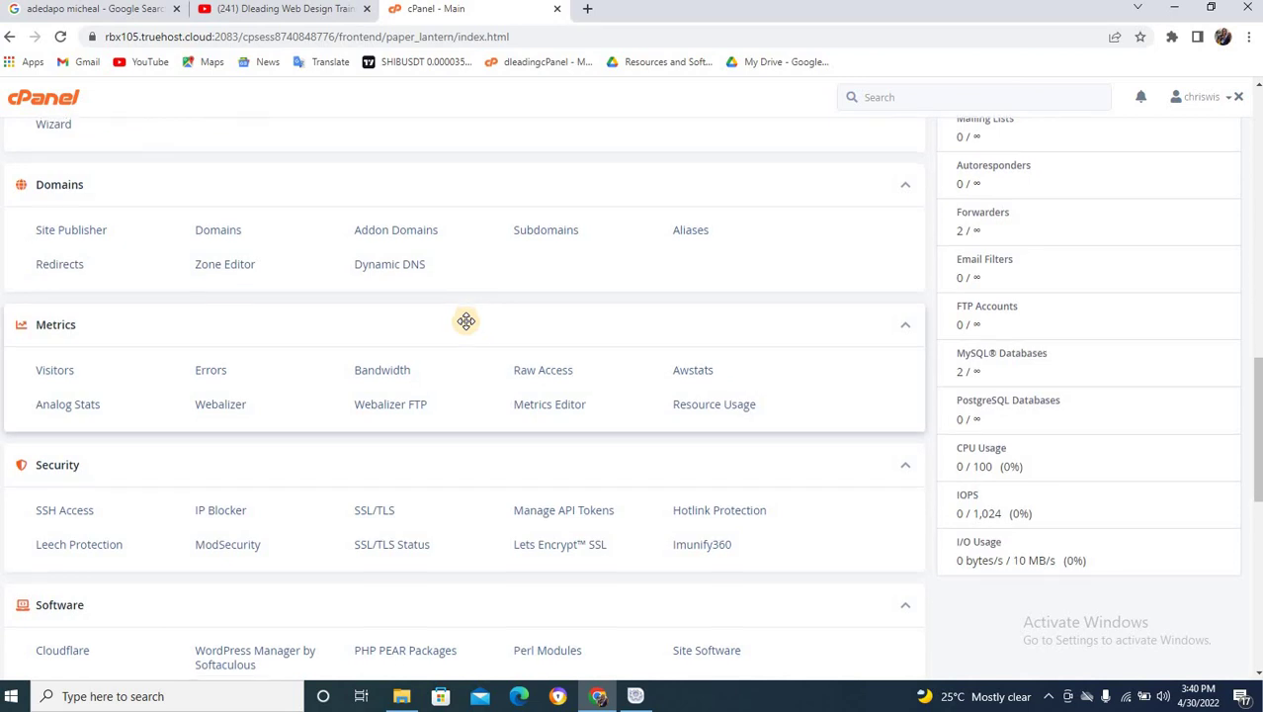
{"action": "scroll", "coordinate": [465, 320], "scroll_direction": "up", "scroll_amount": 3}
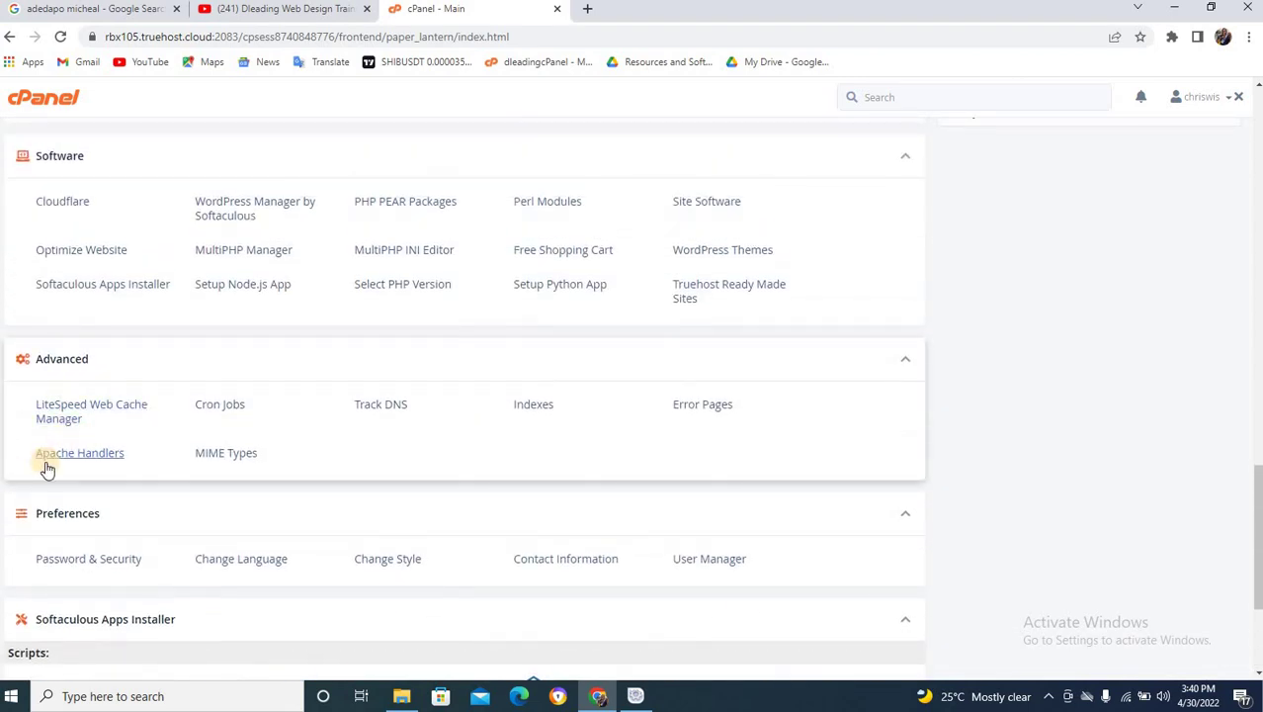
{"action": "scroll", "coordinate": [227, 405], "scroll_direction": "down", "scroll_amount": 2}
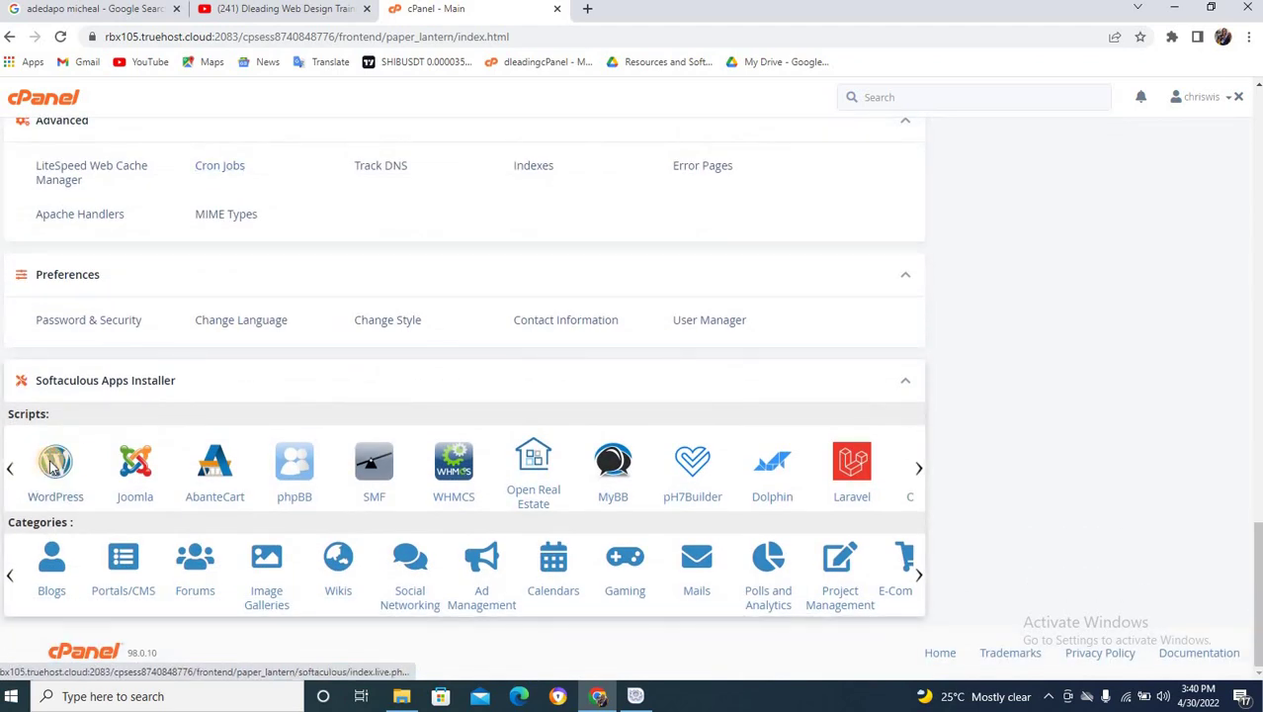
{"action": "left_click", "coordinate": [54, 465]}
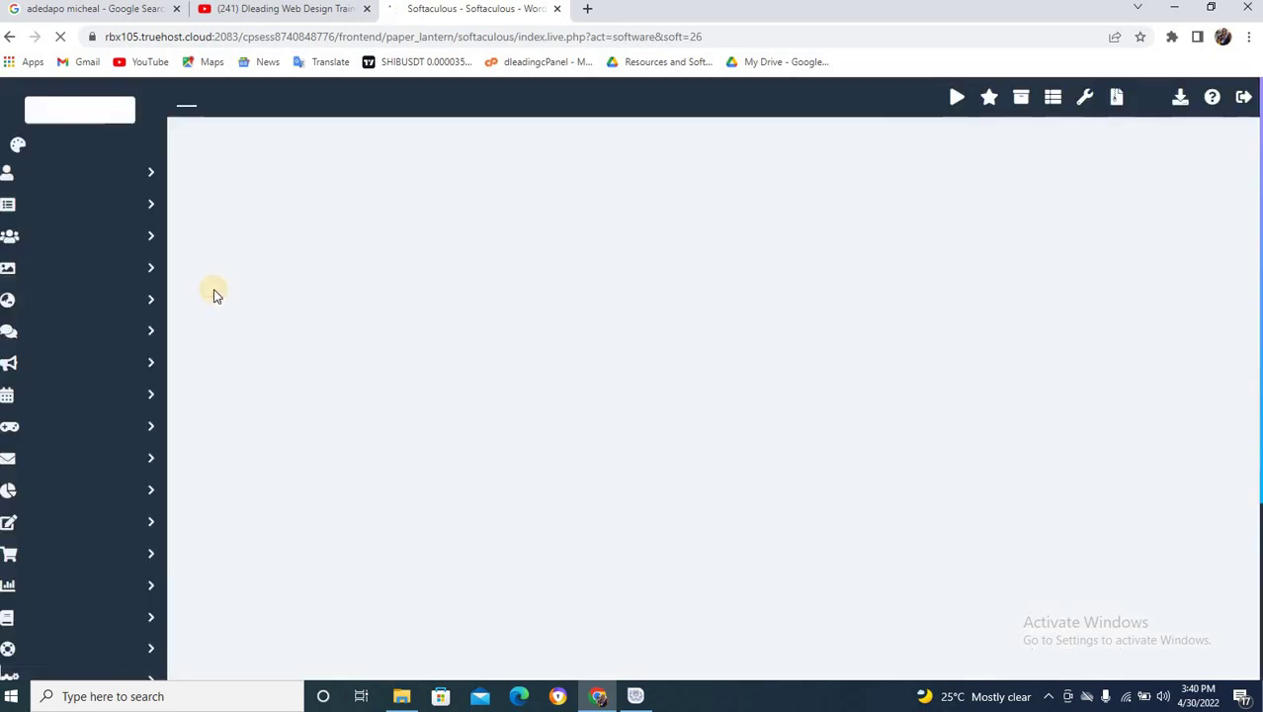
Start a new WordPress installation with Install Now, then open a blank browser tab
{"action": "scroll", "coordinate": [420, 347], "scroll_direction": "down", "scroll_amount": 3}
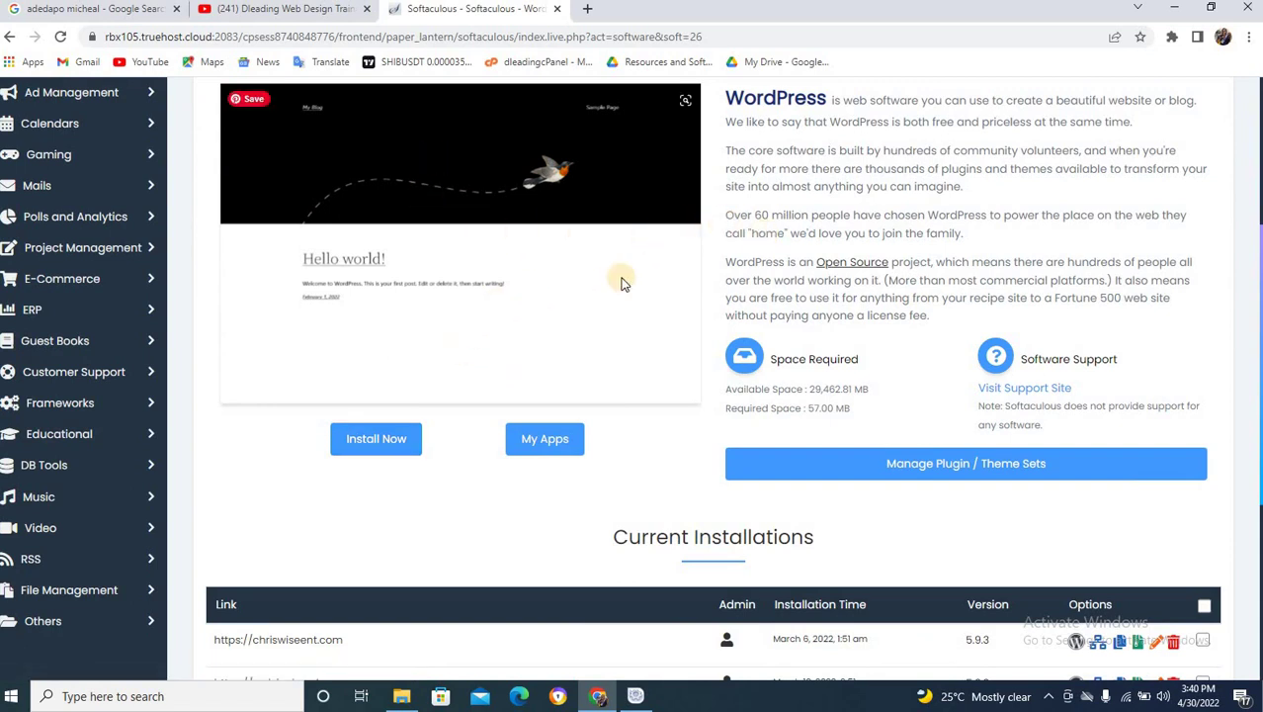
{"action": "scroll", "coordinate": [502, 316], "scroll_direction": "down", "scroll_amount": 4}
{"action": "scroll", "coordinate": [508, 314], "scroll_direction": "up", "scroll_amount": 6}
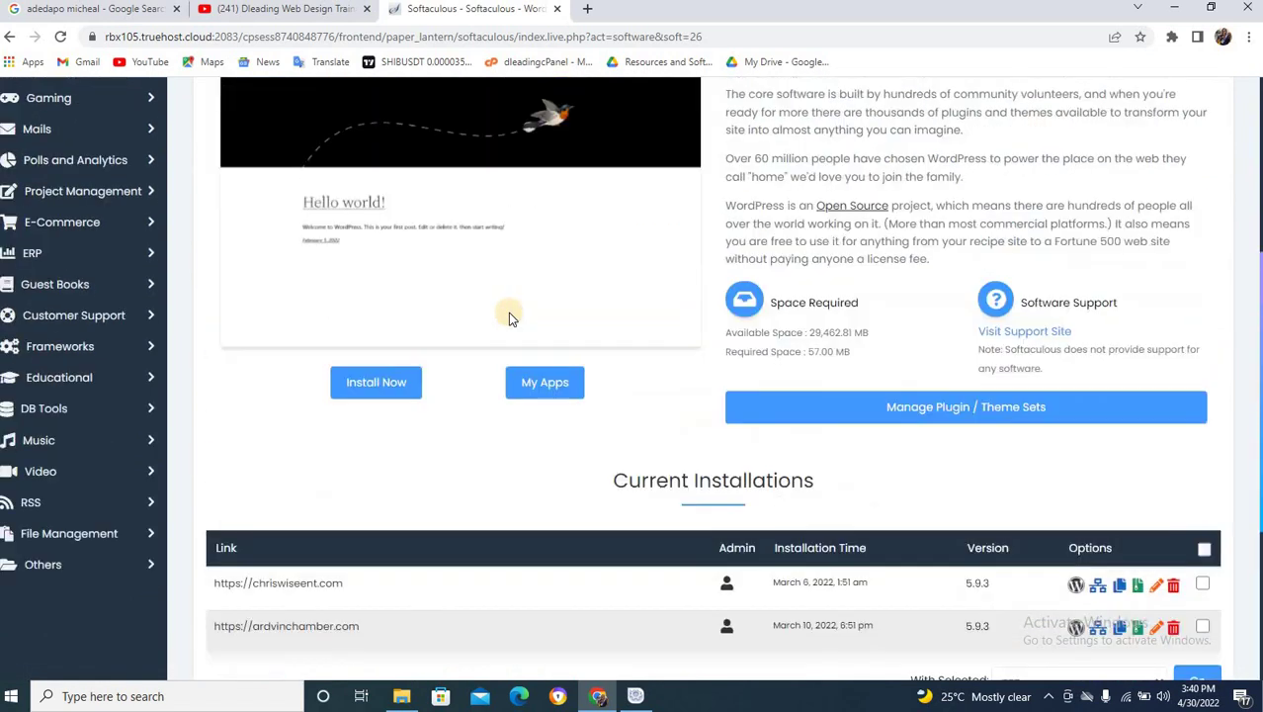
{"action": "scroll", "coordinate": [508, 317], "scroll_direction": "down", "scroll_amount": 3}
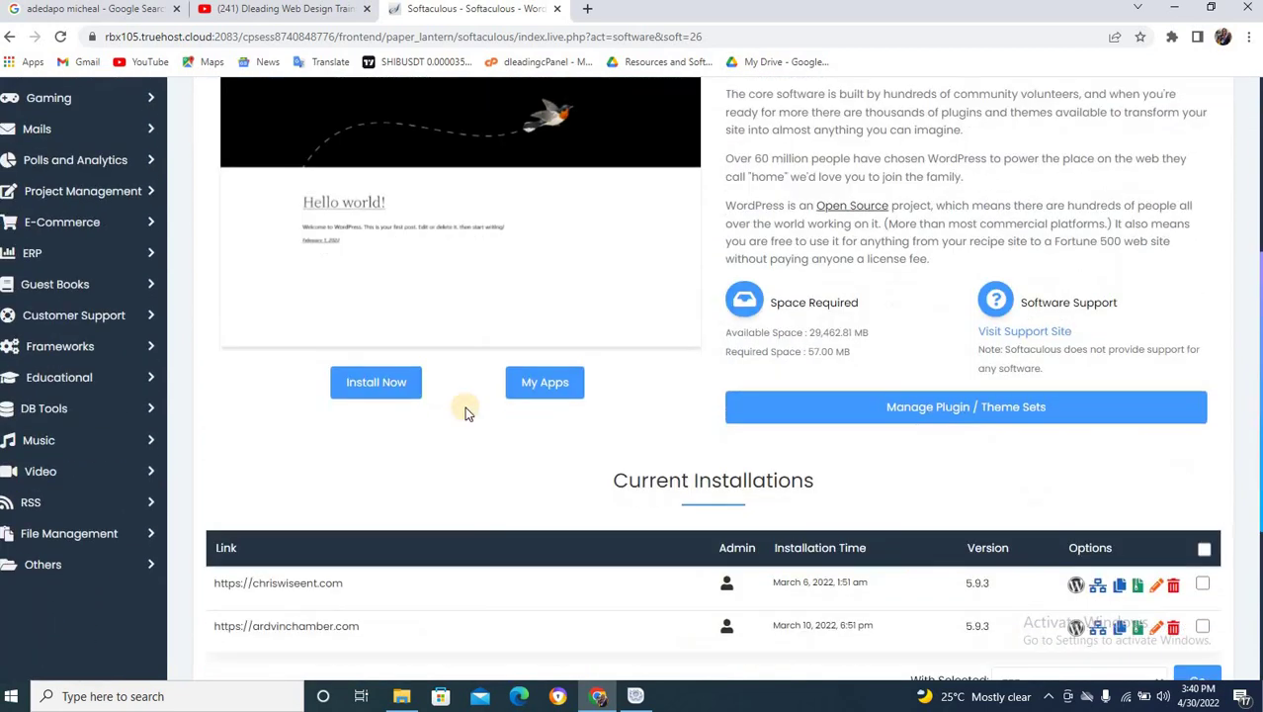
{"action": "left_click", "coordinate": [385, 392]}
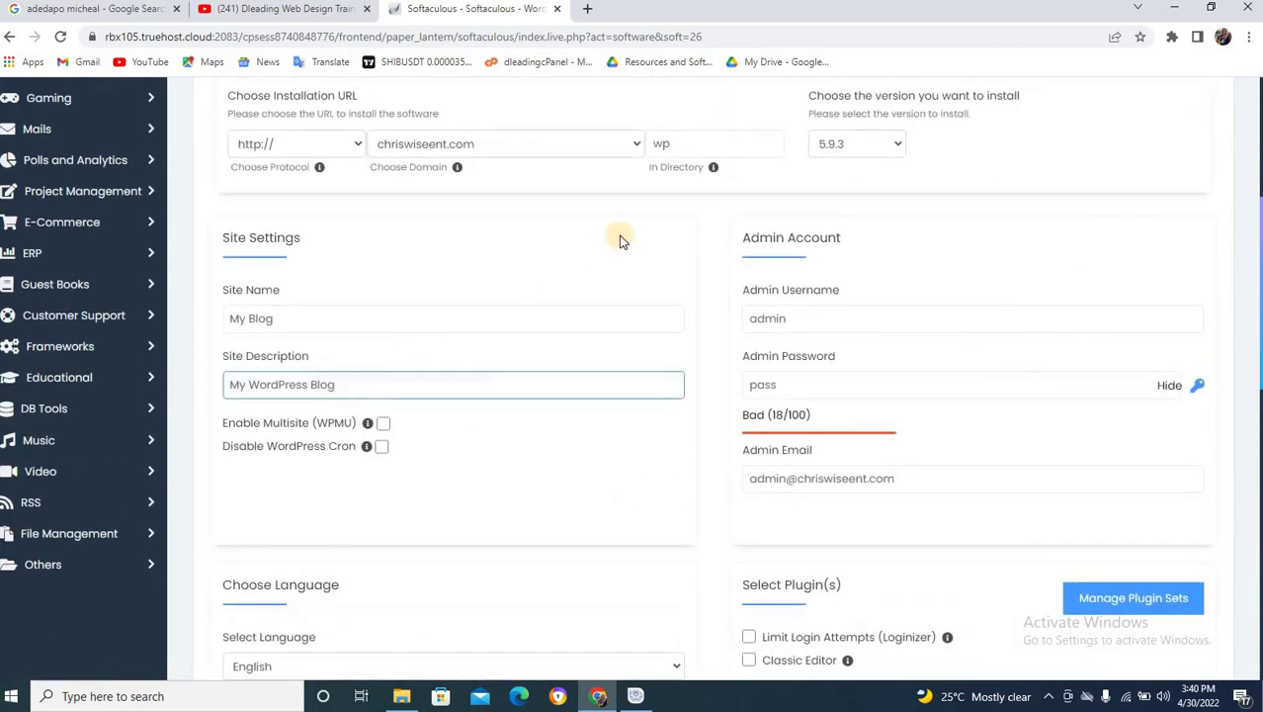
{"action": "scroll", "coordinate": [669, 226], "scroll_direction": "down", "scroll_amount": 2}
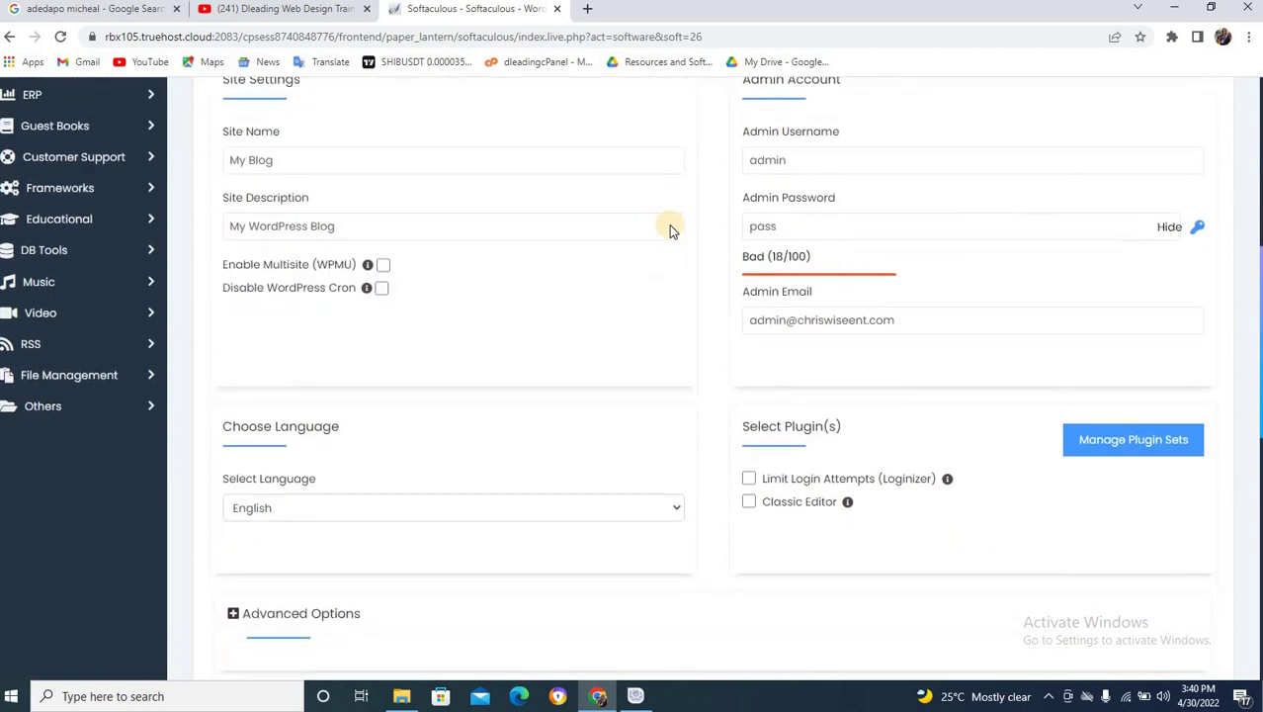
{"action": "scroll", "coordinate": [667, 229], "scroll_direction": "up", "scroll_amount": 5}
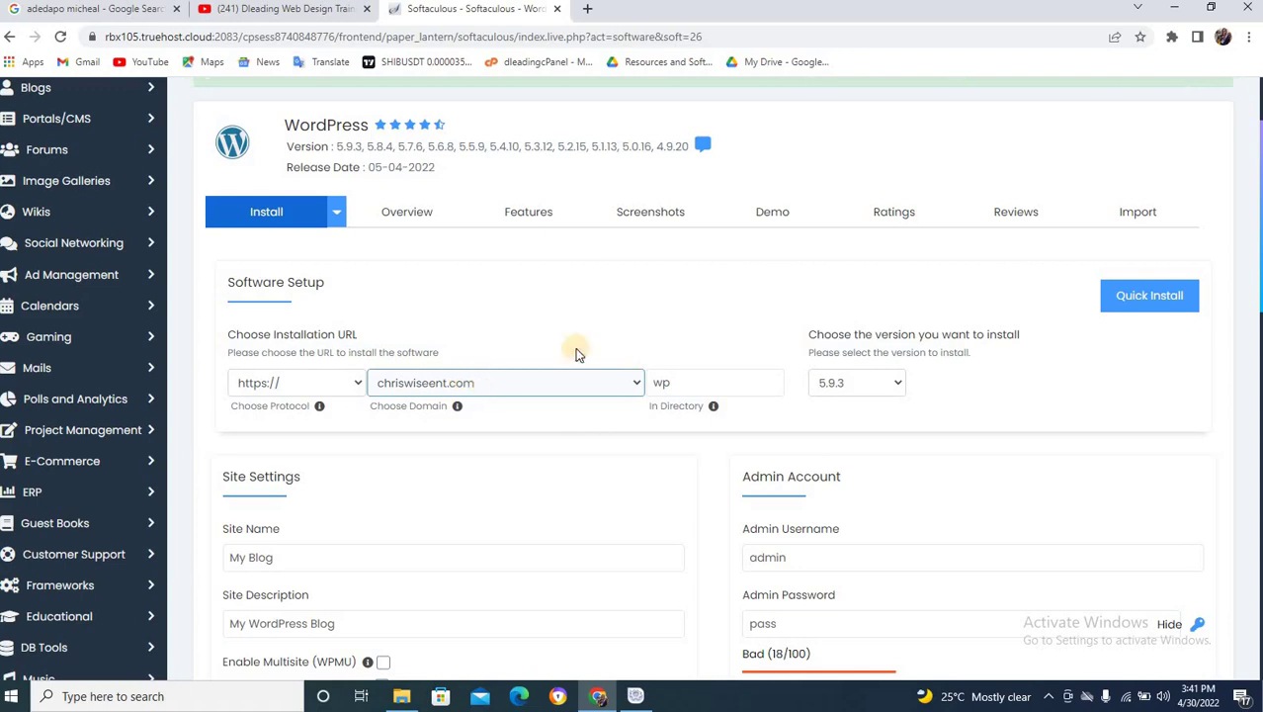
{"action": "left_click", "coordinate": [588, 8]}
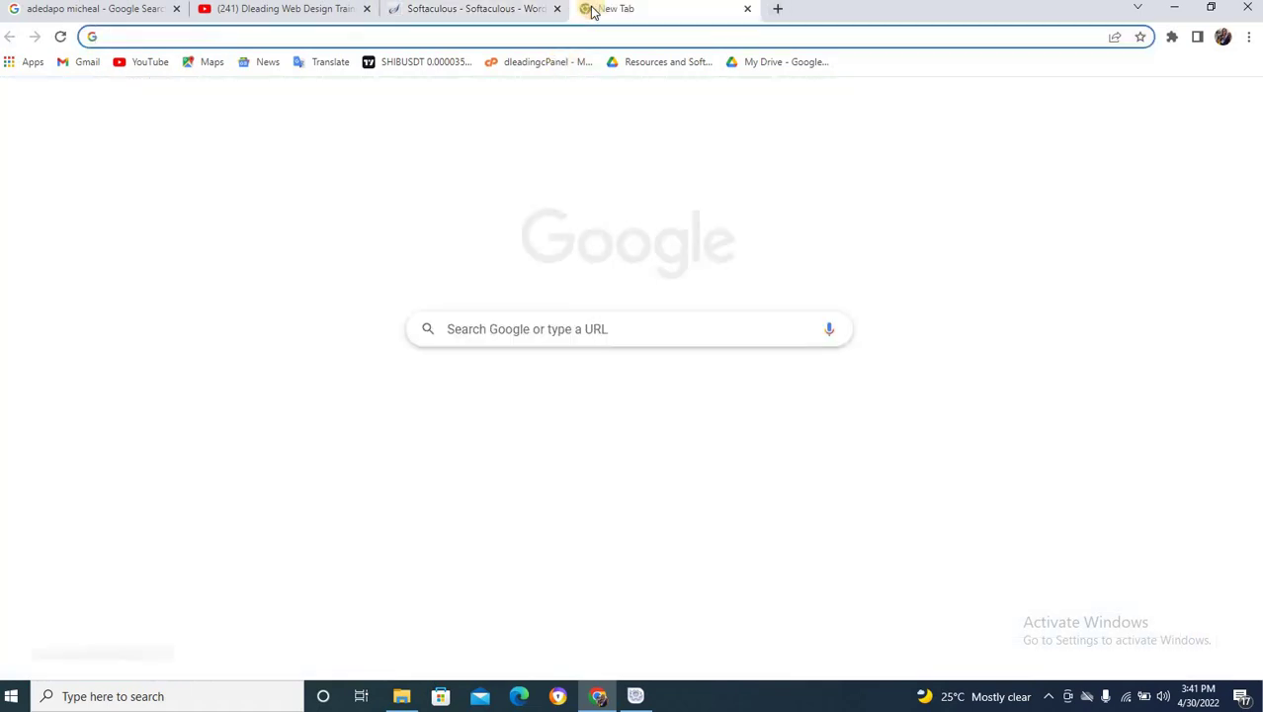
Load chriswiseent.com in the new tab, browse the site, then return to the Softaculous form
{"action": "type", "text": "ch"}
{"action": "key", "text": "Return"}
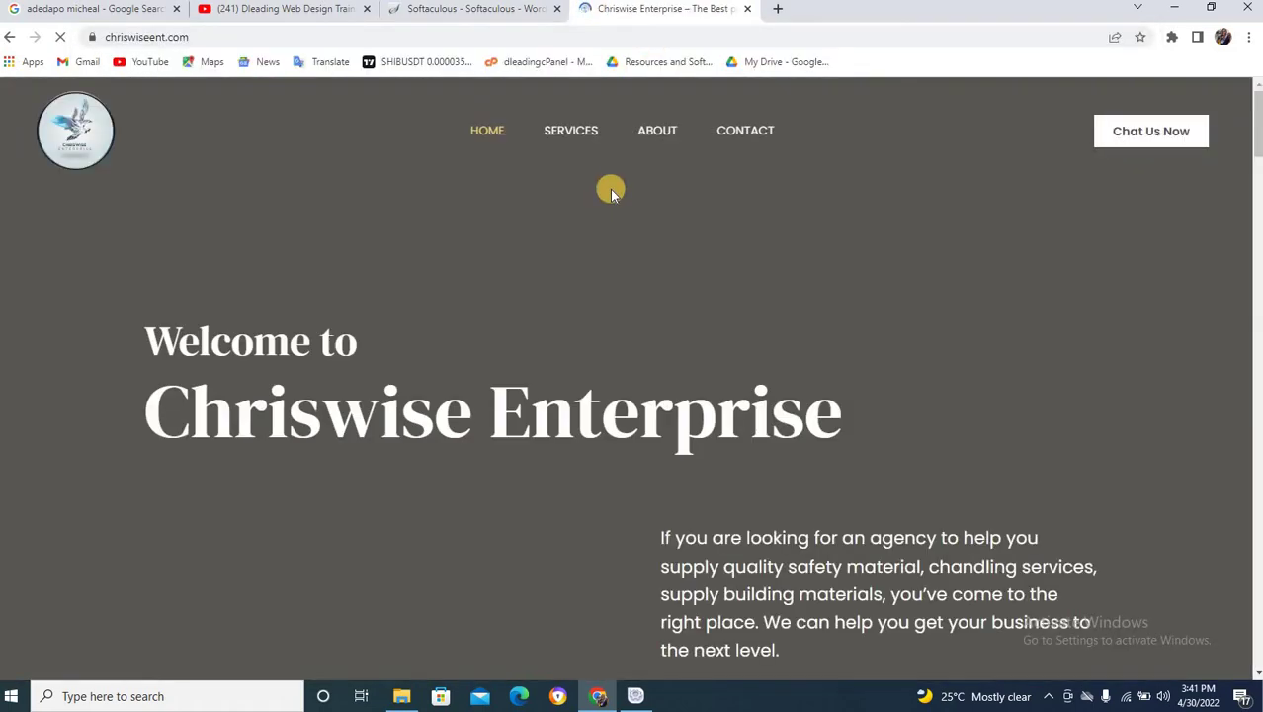
{"action": "scroll", "coordinate": [610, 193], "scroll_direction": "down", "scroll_amount": 1}
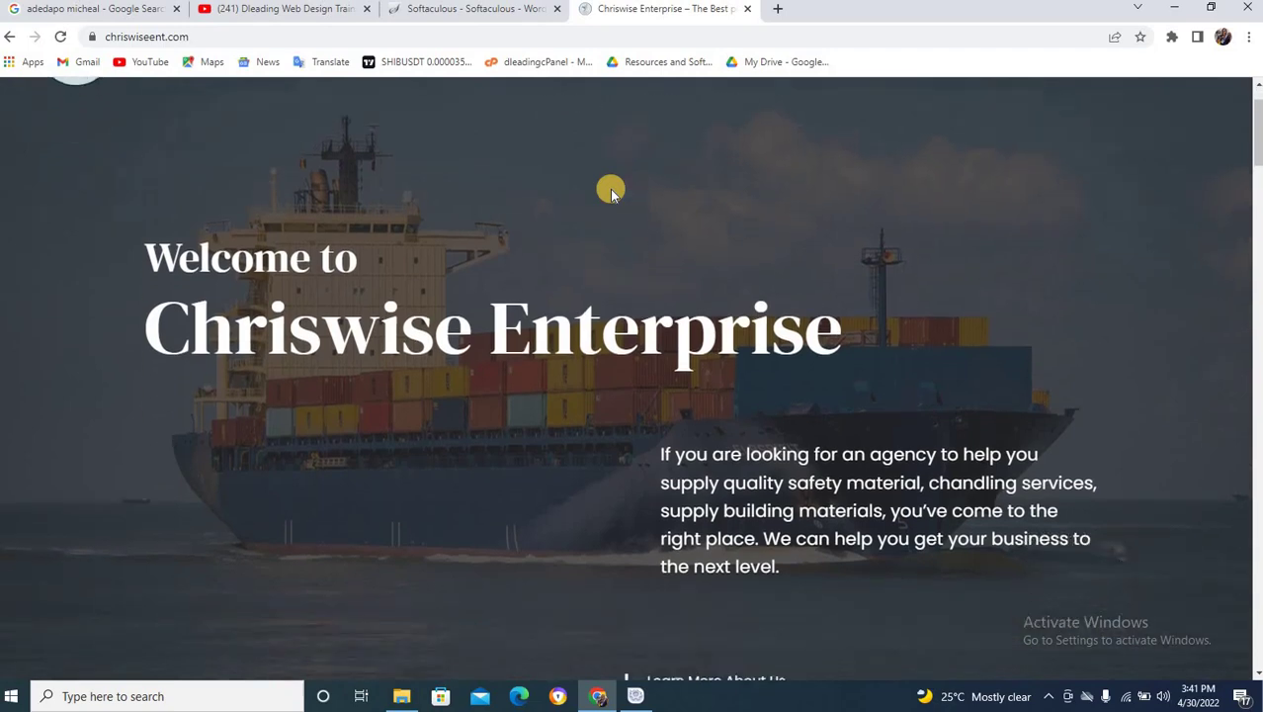
{"action": "scroll", "coordinate": [611, 192], "scroll_direction": "down", "scroll_amount": 12}
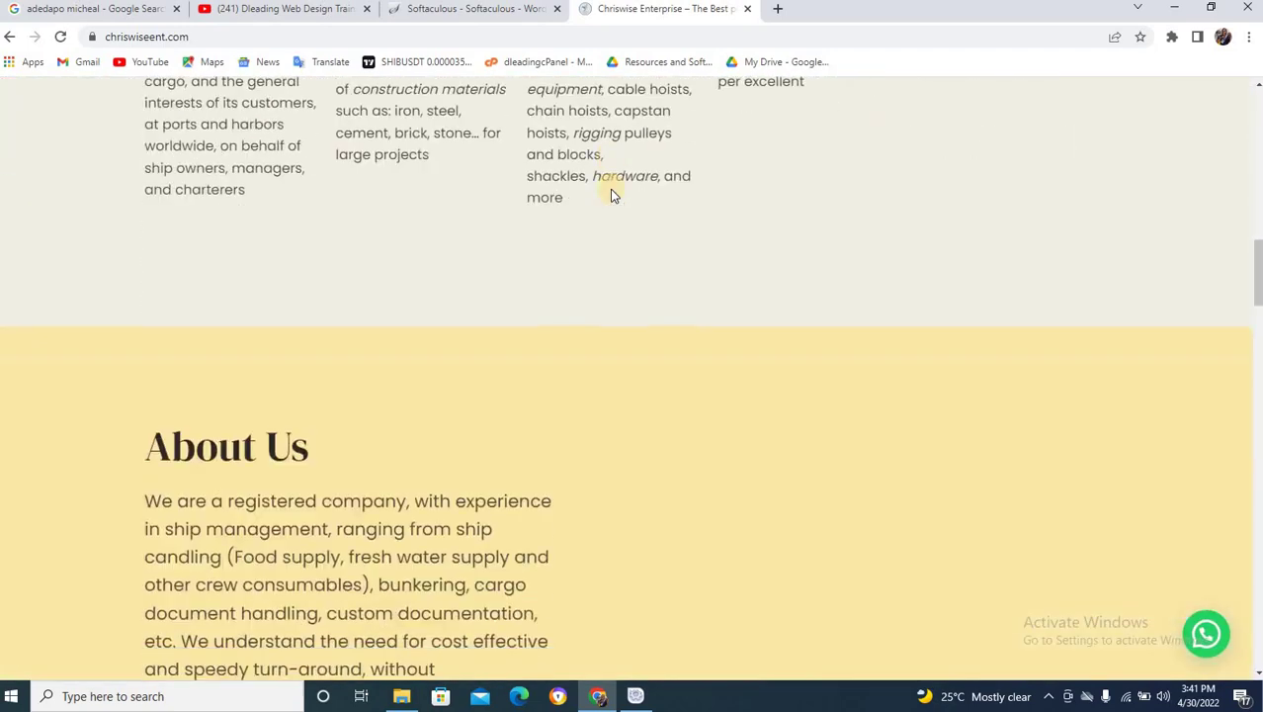
{"action": "scroll", "coordinate": [610, 194], "scroll_direction": "down", "scroll_amount": 9}
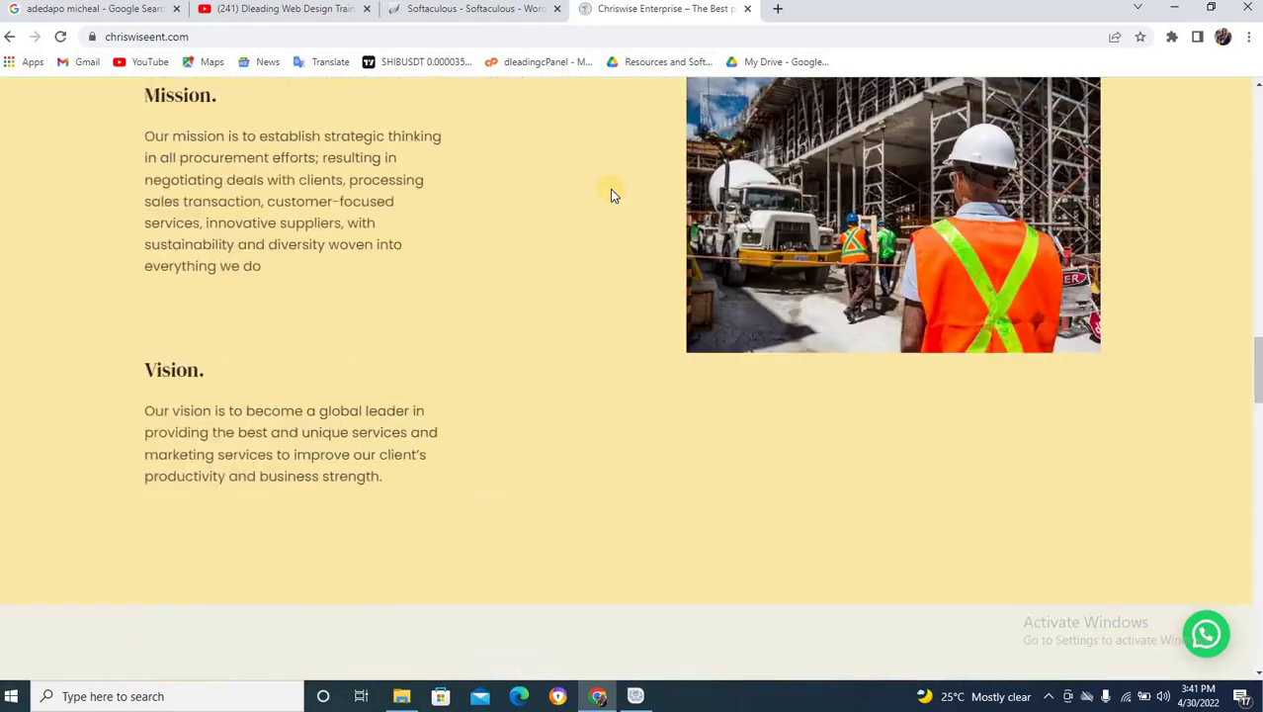
{"action": "scroll", "coordinate": [609, 190], "scroll_direction": "up", "scroll_amount": 20}
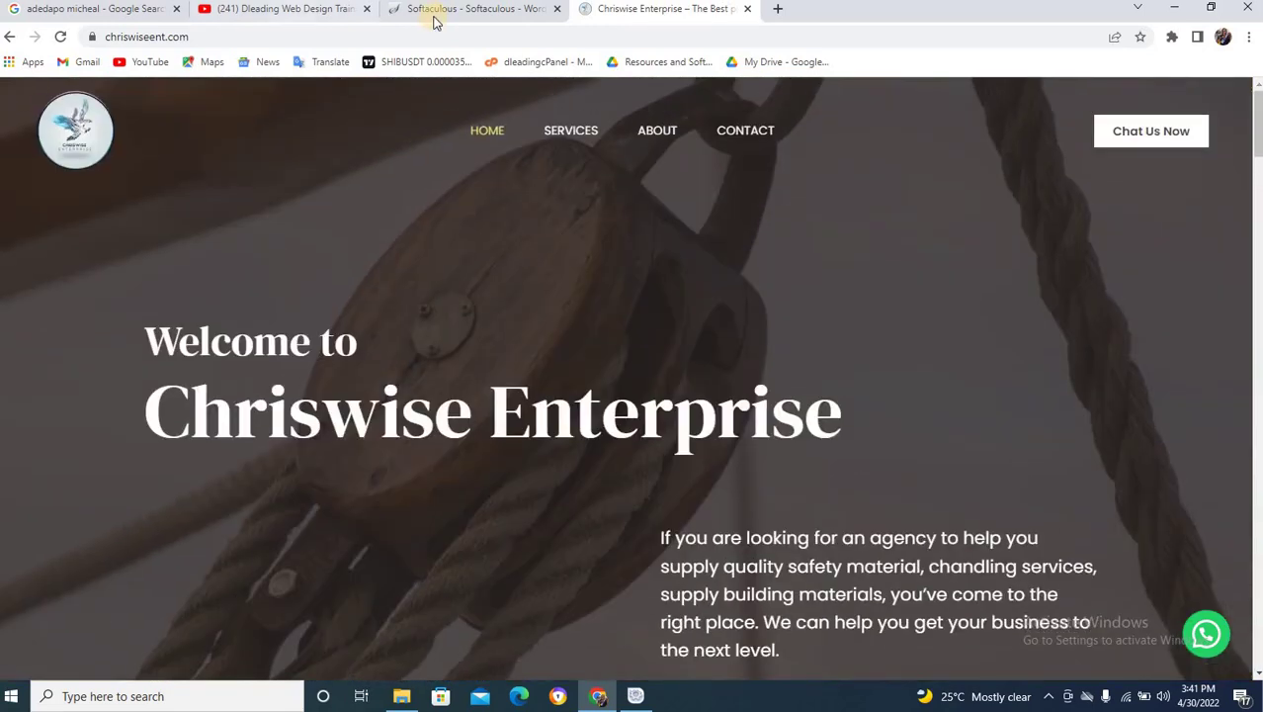
{"action": "left_click", "coordinate": [437, 18]}
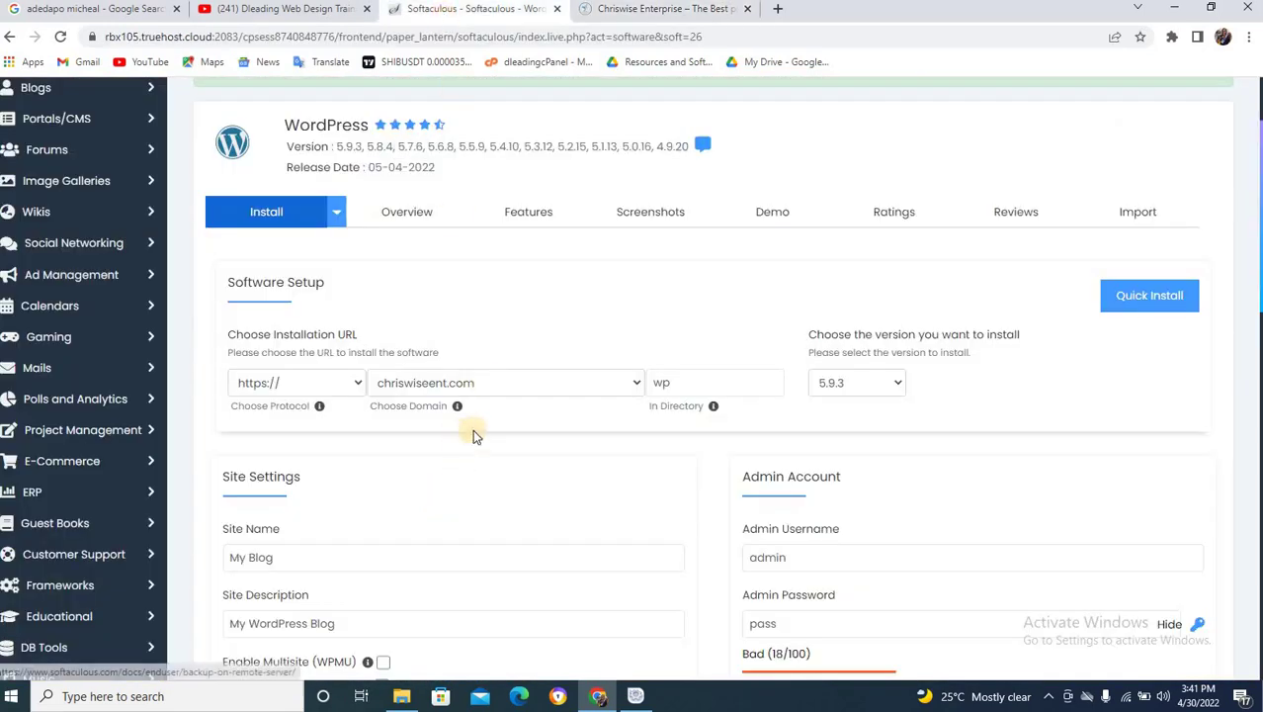
Set the install domain to training.chriswiseent.com and clear the In Directory field
{"action": "left_click", "coordinate": [586, 393]}
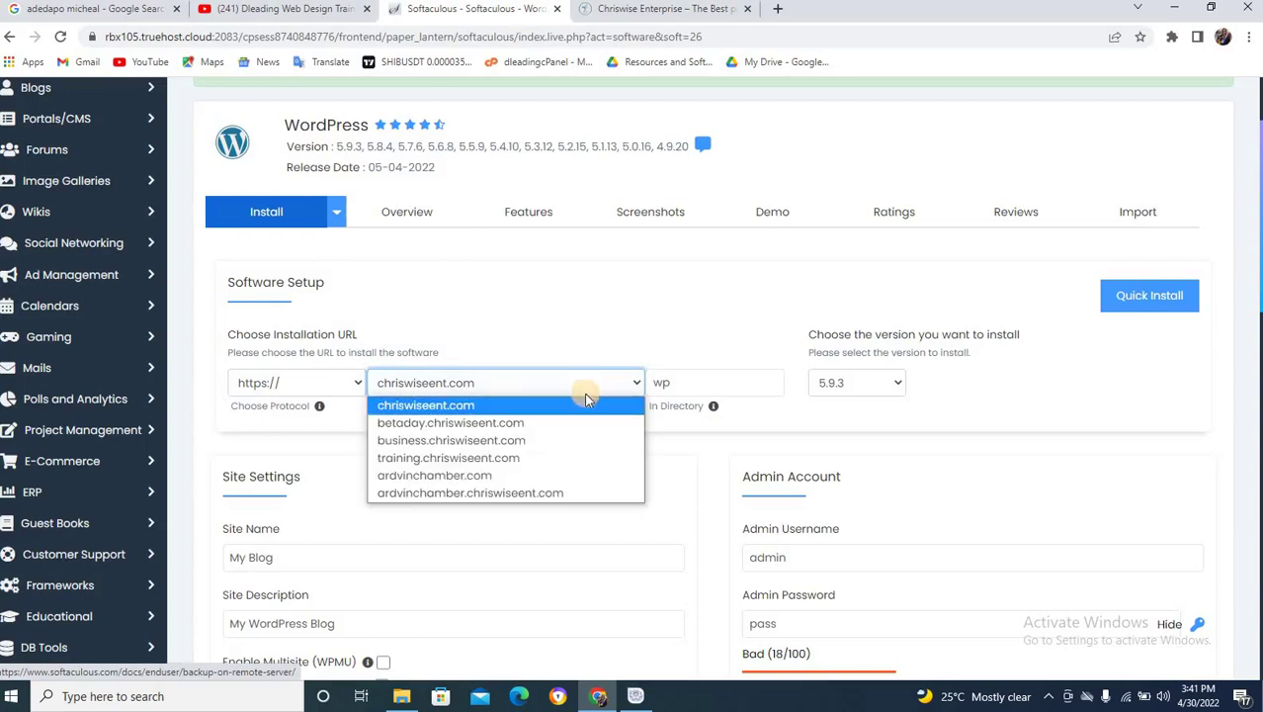
{"action": "left_click", "coordinate": [416, 461]}
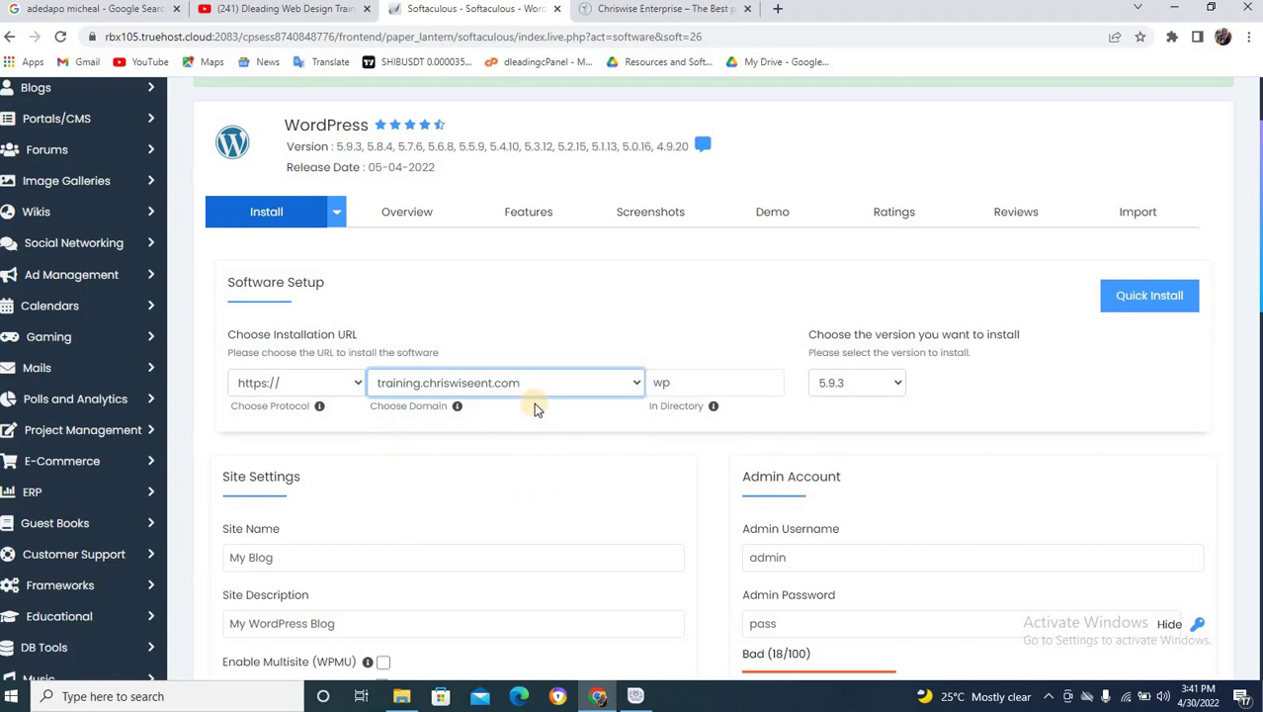
{"action": "left_click", "coordinate": [726, 387]}
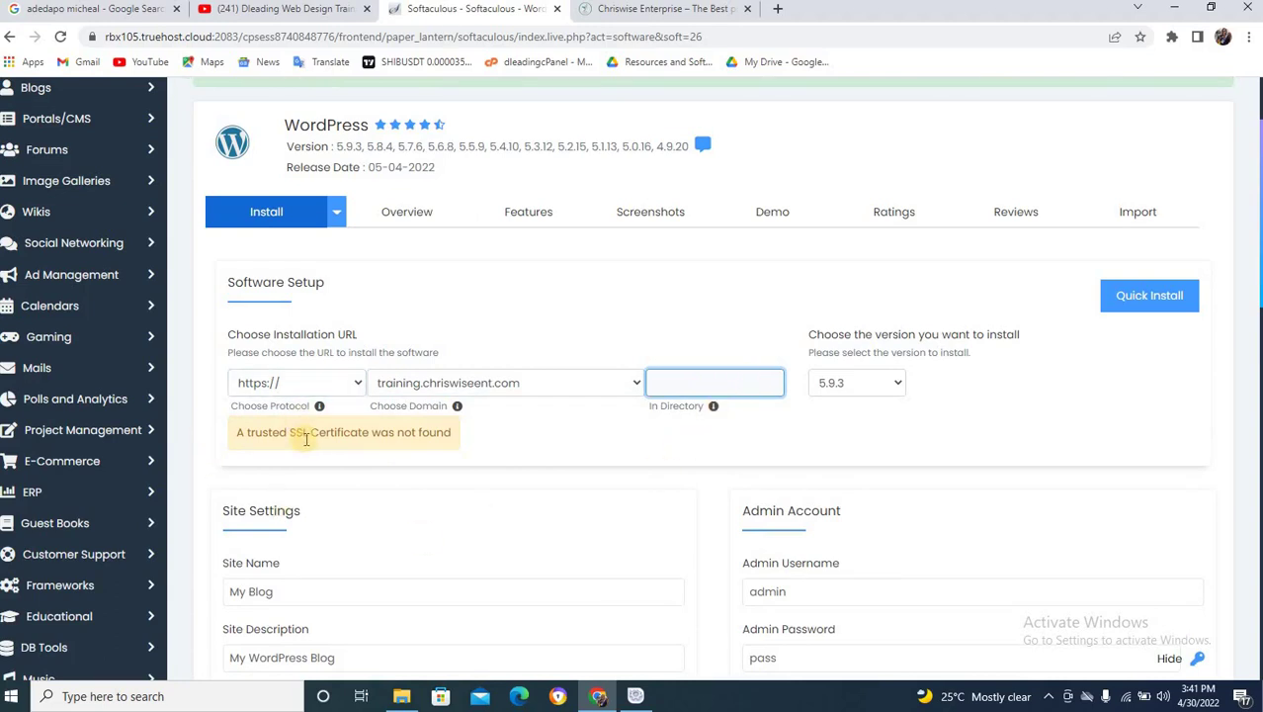
{"action": "scroll", "coordinate": [541, 453], "scroll_direction": "down", "scroll_amount": 3}
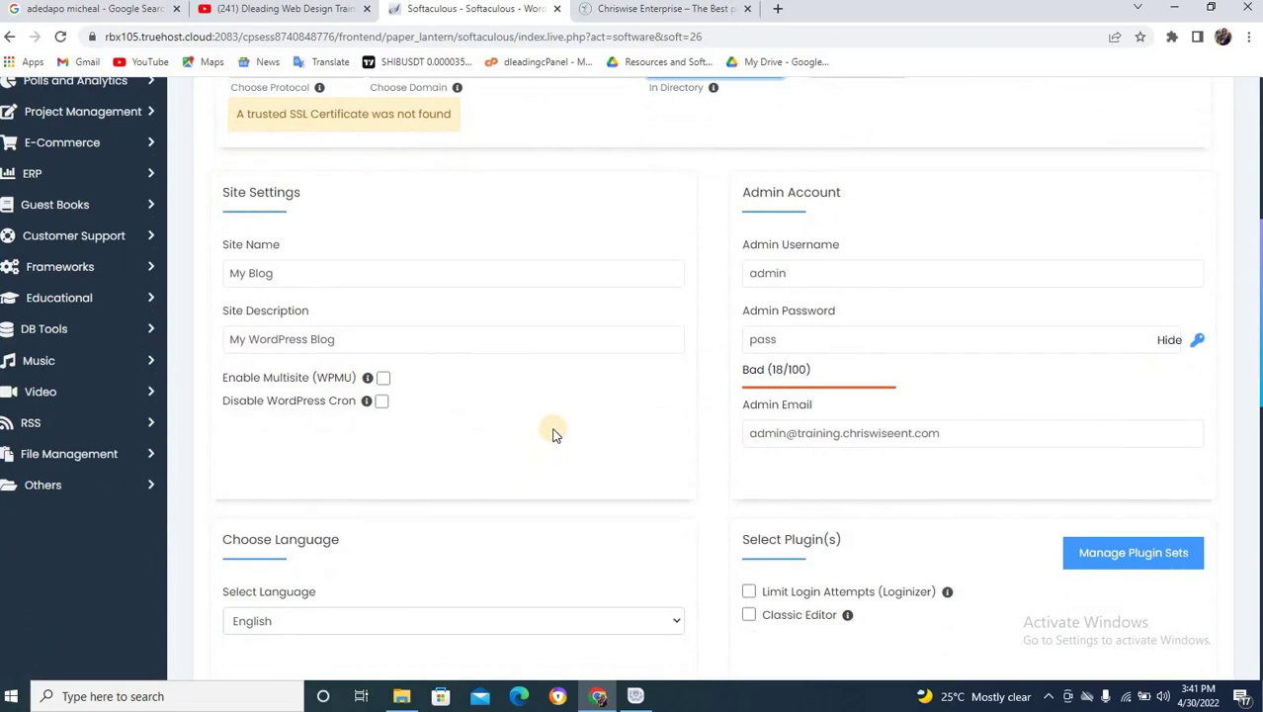
Replace the default admin password with a new password rated Strong
{"action": "left_click", "coordinate": [746, 344]}
{"action": "left_click", "coordinate": [821, 274]}
{"action": "left_click", "coordinate": [841, 338]}
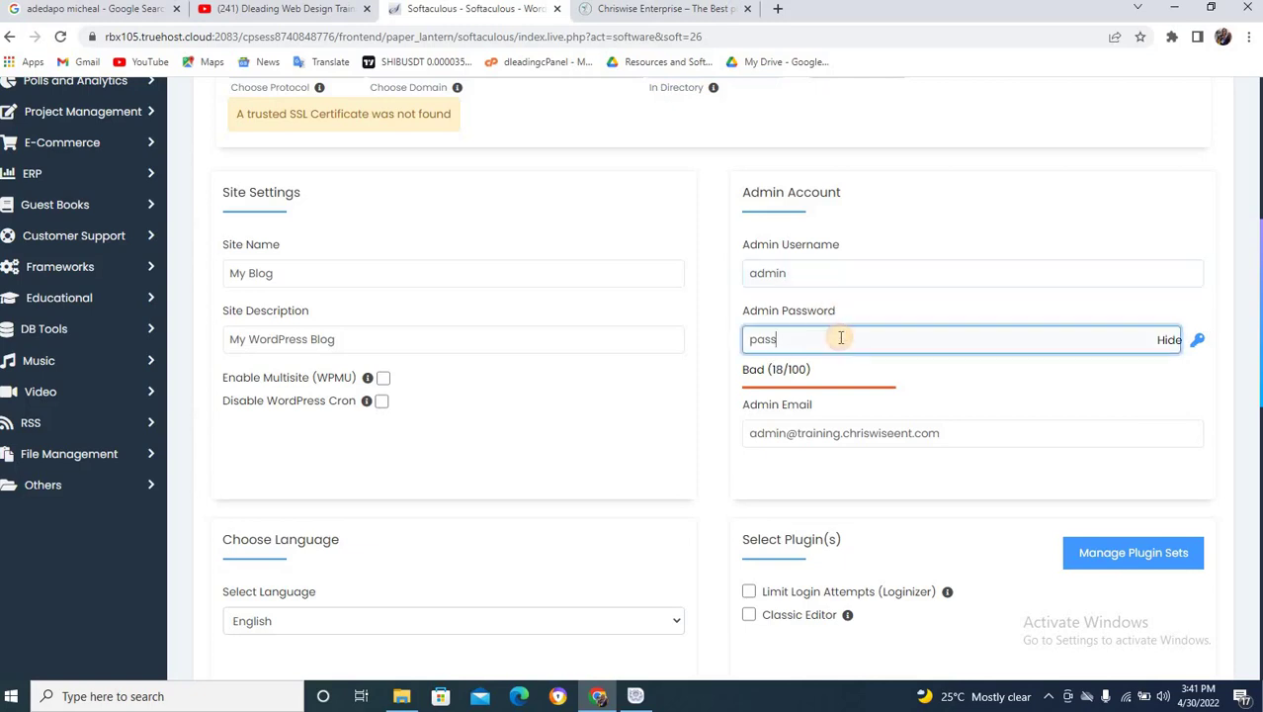
{"action": "key", "text": "BackSpace"}
{"action": "key", "text": "BackSpace"}
{"action": "key", "text": "BackSpace"}
{"action": "key", "text": "BackSpace"}
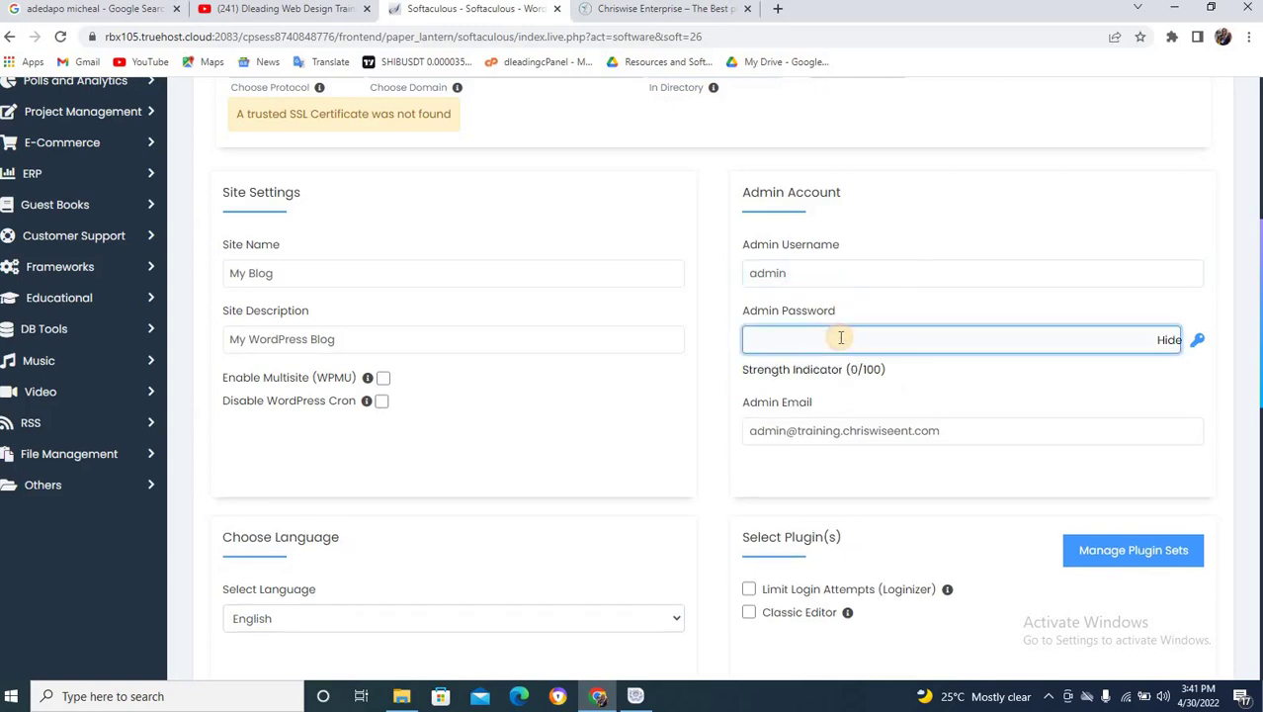
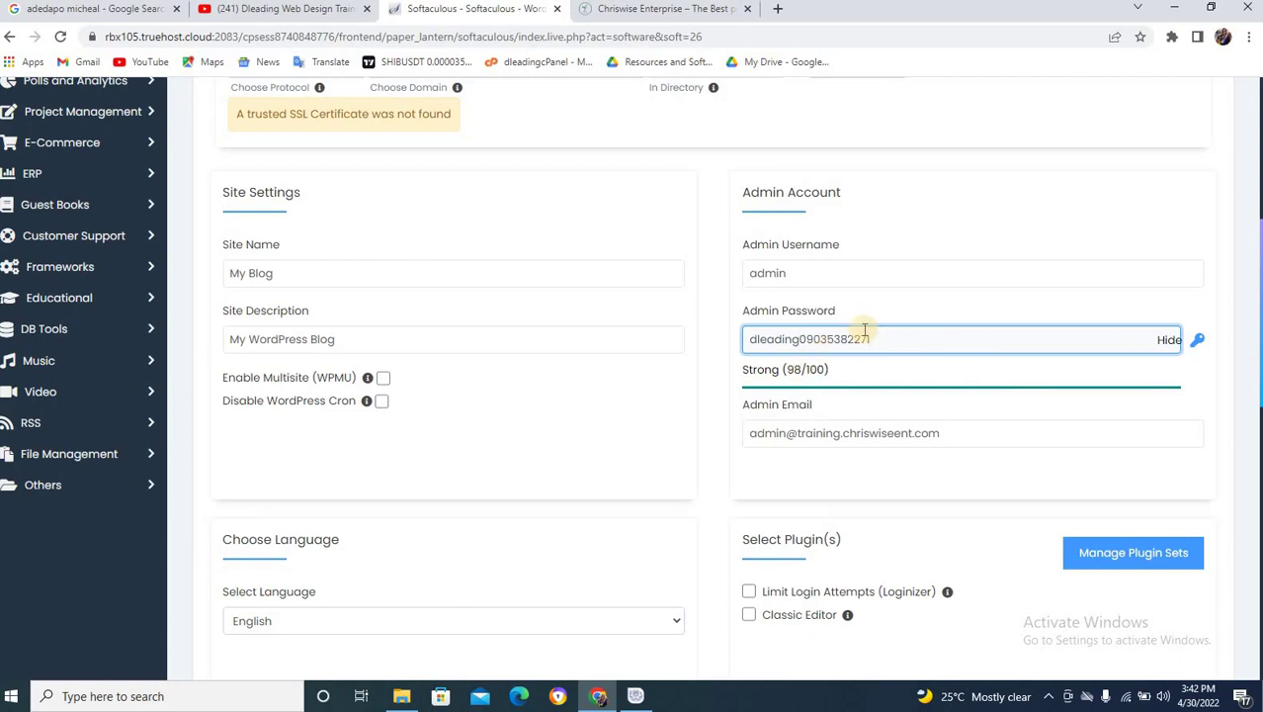
{"action": "left_click_drag", "start_coordinate": [875, 339], "coordinate": [721, 353]}
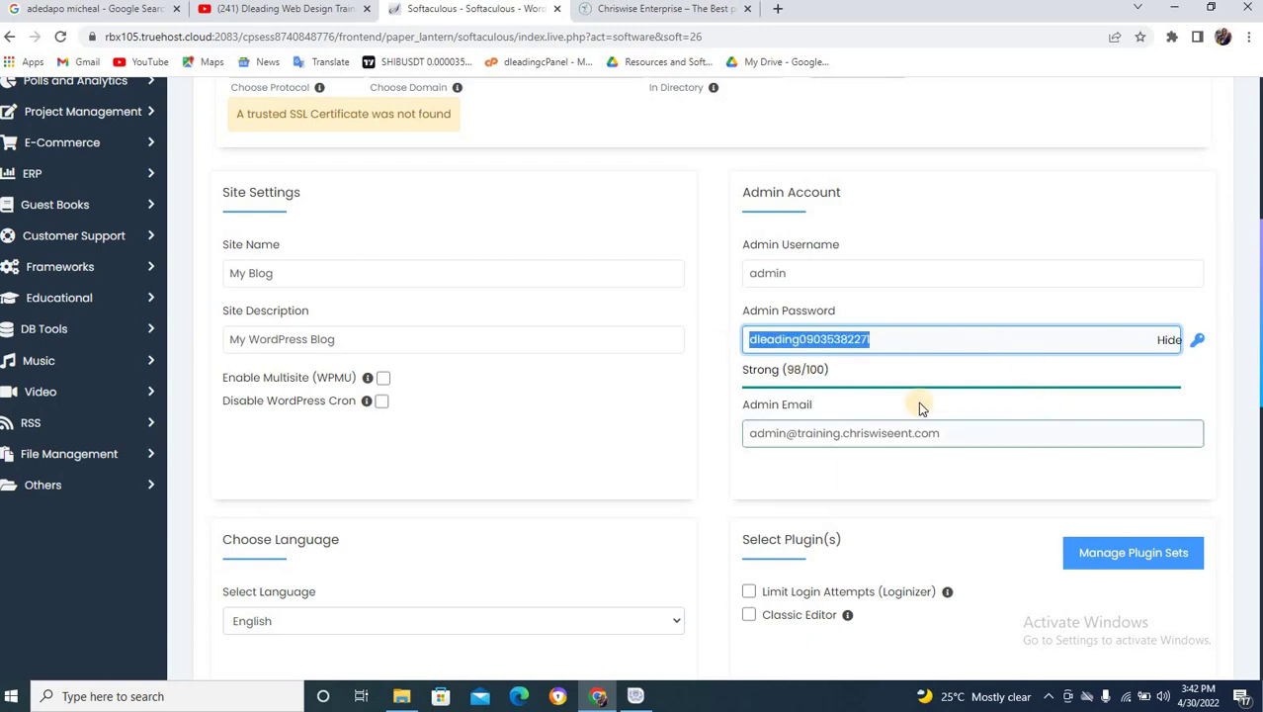
{"action": "scroll", "coordinate": [918, 402], "scroll_direction": "down", "scroll_amount": 1}
{"action": "scroll", "coordinate": [918, 401], "scroll_direction": "up", "scroll_amount": 1}
{"action": "scroll", "coordinate": [918, 401], "scroll_direction": "down", "scroll_amount": 1}
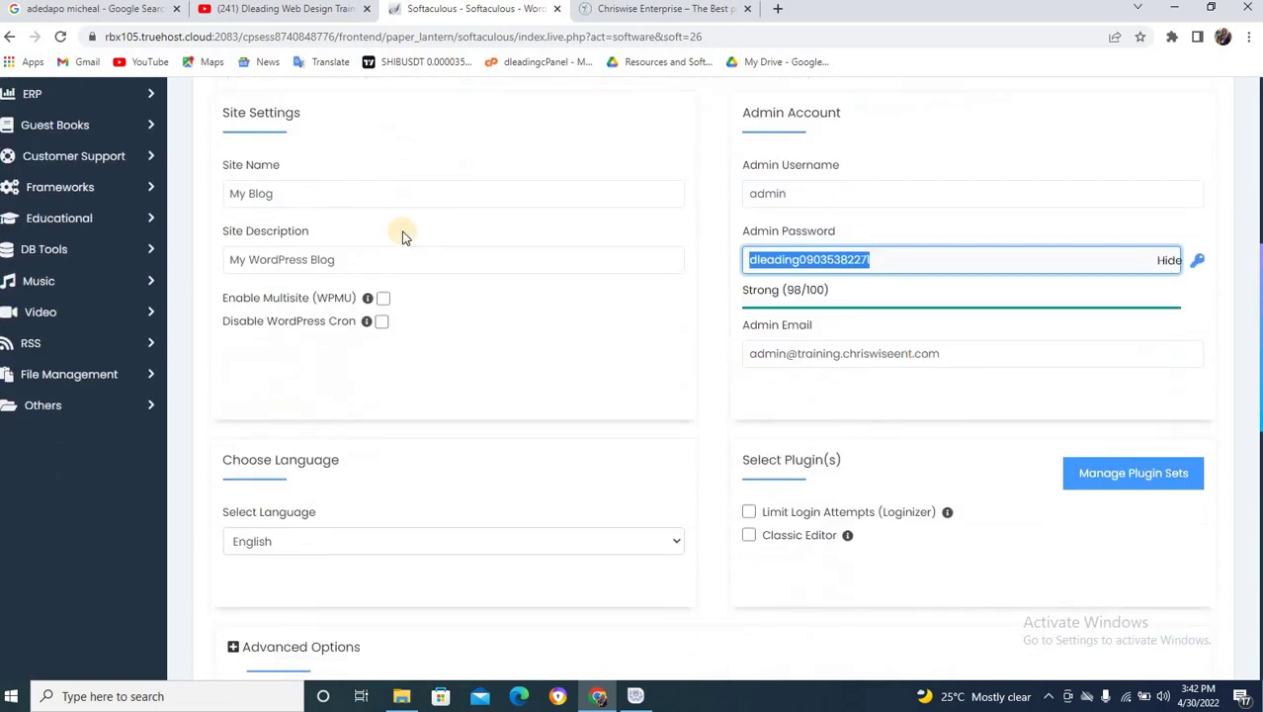
Rename the site to 'Web training' and clear the default site description
{"action": "triple_click", "coordinate": [240, 194]}
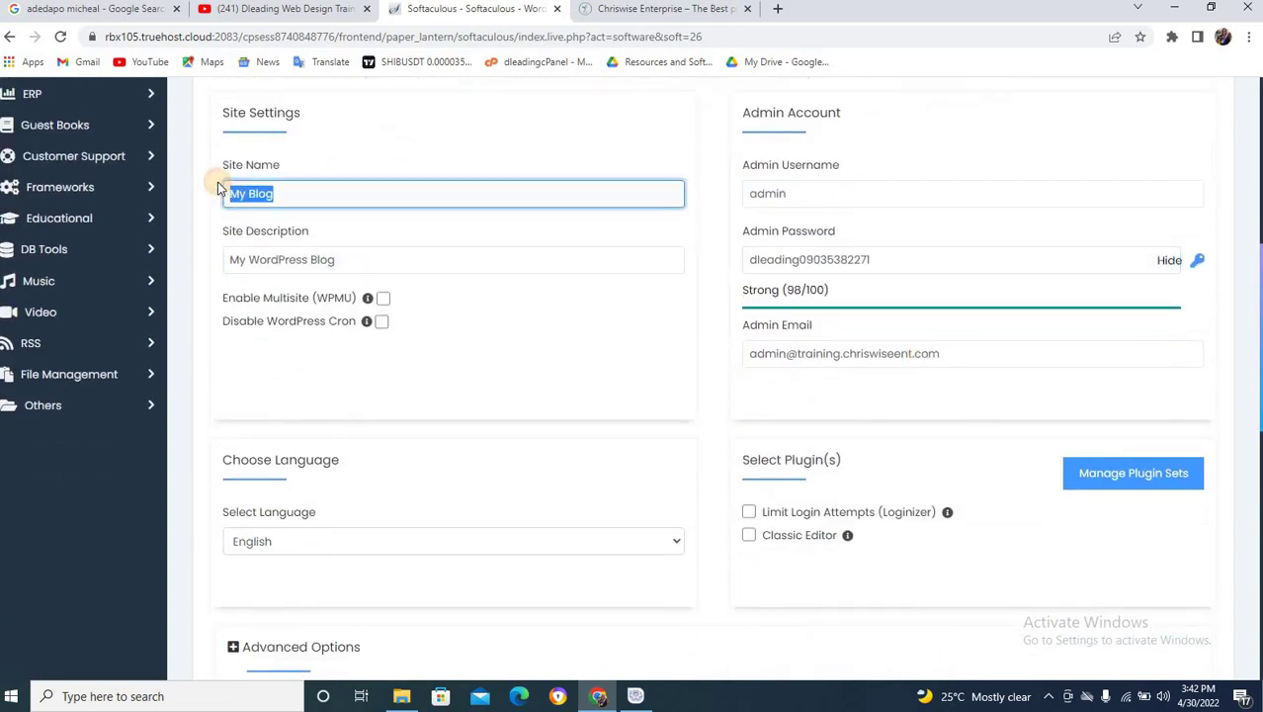
{"action": "type", "text": "Tr"}
{"action": "type", "text": "eb t"}
{"action": "type", "text": "rain"}
{"action": "type", "text": "ing"}
{"action": "left_click", "coordinate": [389, 260]}
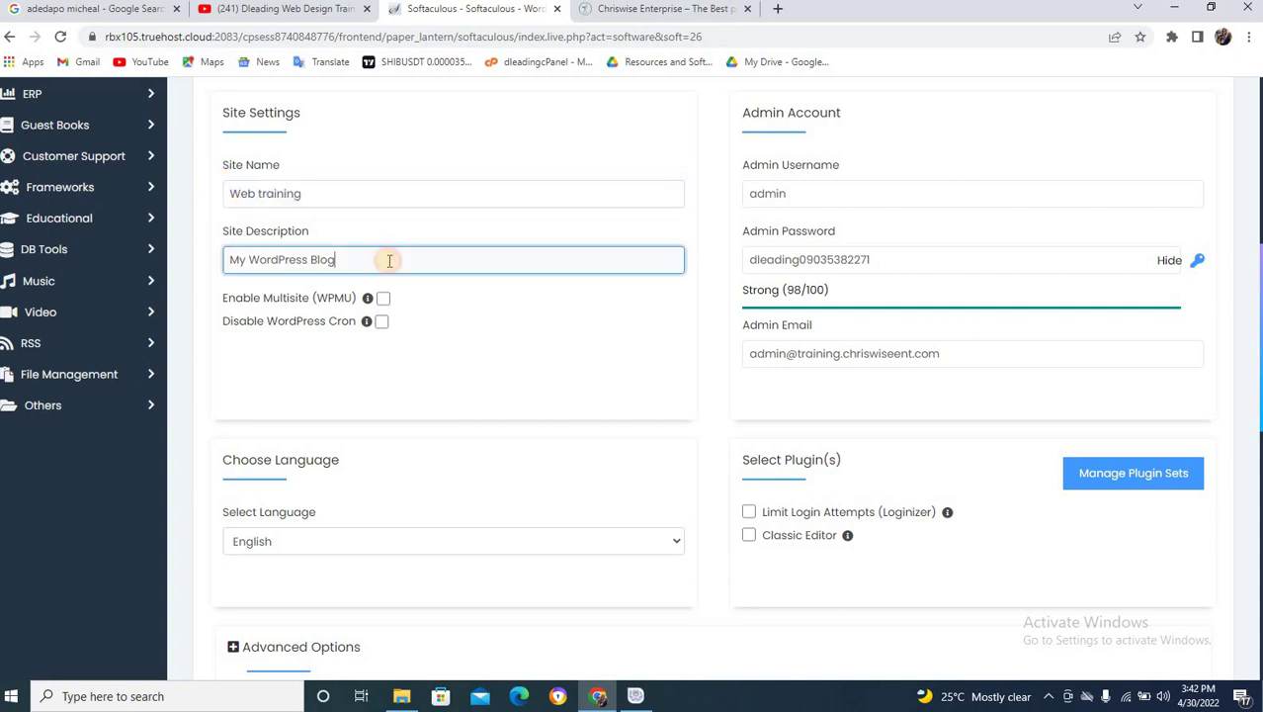
{"action": "key", "text": "BackSpace"}
{"action": "key", "text": "BackSpace"}
{"action": "key", "text": "BackSpace"}
{"action": "key", "text": "BackSpace"}
{"action": "key", "text": "BackSpace"}
{"action": "key", "text": "BackSpace"}
{"action": "key", "text": "BackSpace"}
{"action": "key", "text": "BackSpace"}
{"action": "key", "text": "BackSpace"}
{"action": "key", "text": "BackSpace"}
{"action": "key", "text": "BackSpace"}
{"action": "key", "text": "BackSpace"}
{"action": "key", "text": "BackSpace"}
{"action": "key", "text": "BackSpace"}
{"action": "key", "text": "BackSpace"}
{"action": "key", "text": "BackSpace"}
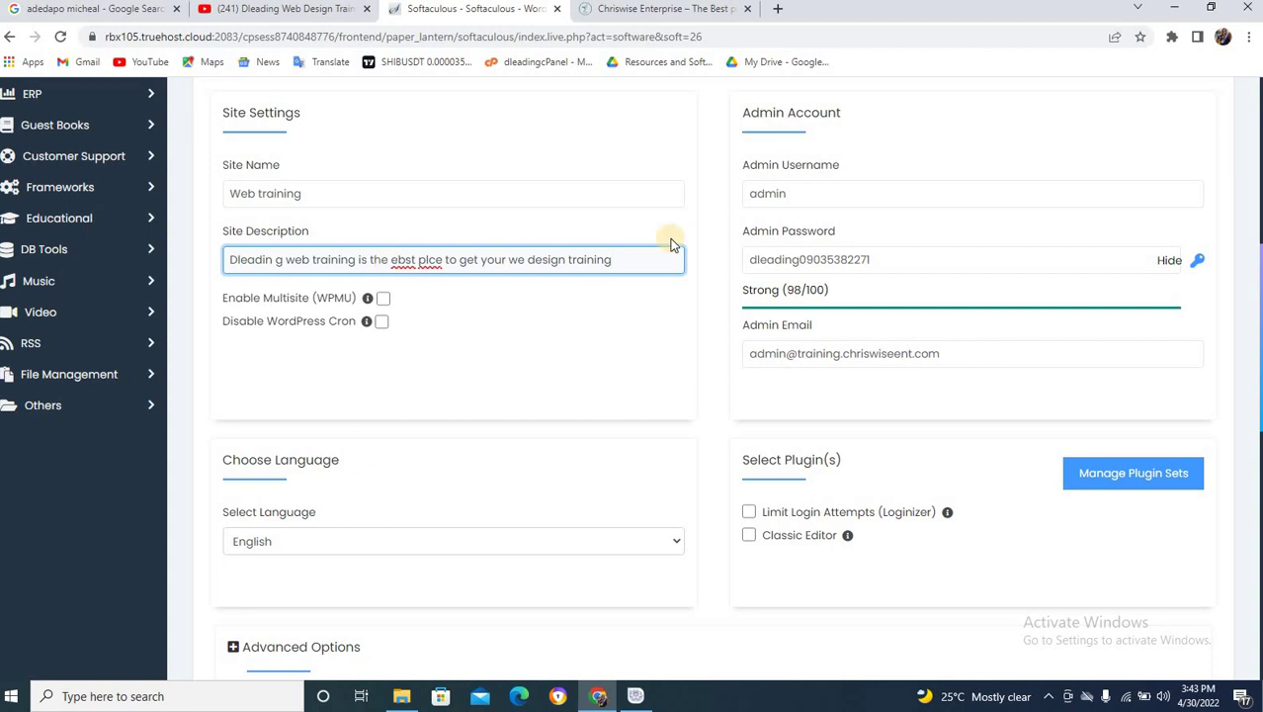
Run the WordPress installation for training.chriswiseent.com
{"action": "scroll", "coordinate": [694, 426], "scroll_direction": "down", "scroll_amount": 4}
{"action": "scroll", "coordinate": [676, 473], "scroll_direction": "down", "scroll_amount": 4}
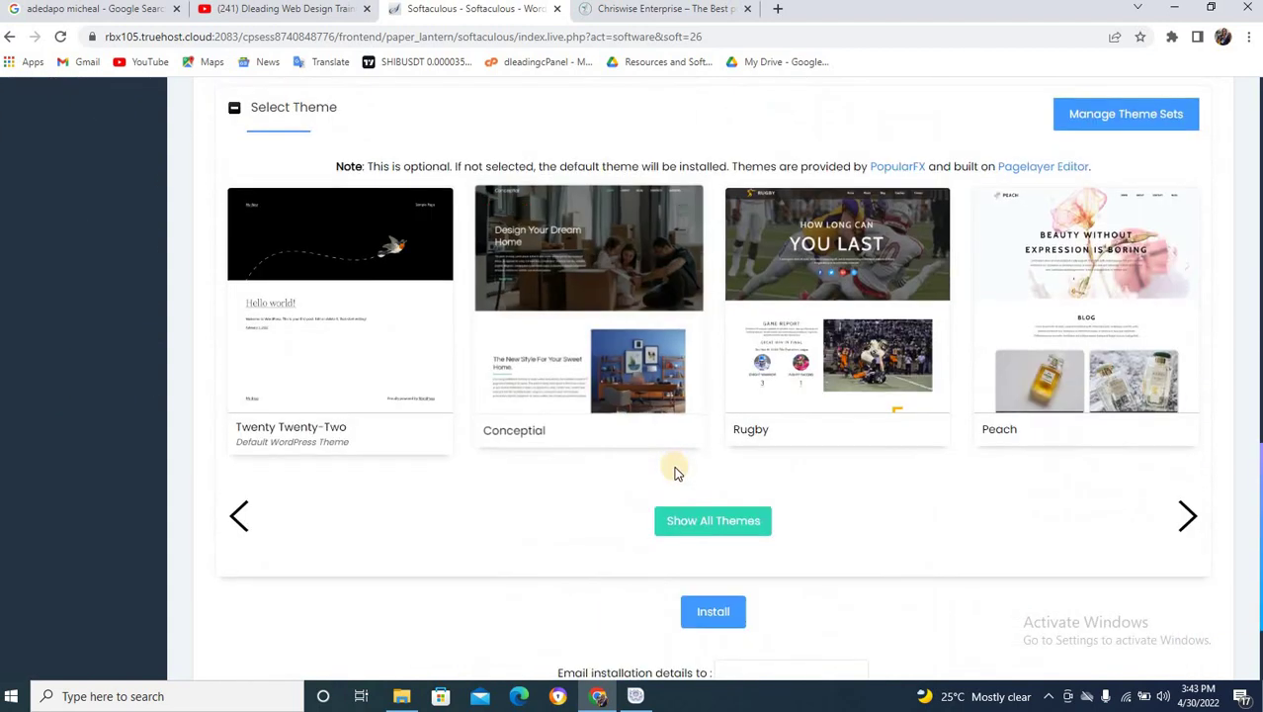
{"action": "left_click", "coordinate": [710, 456]}
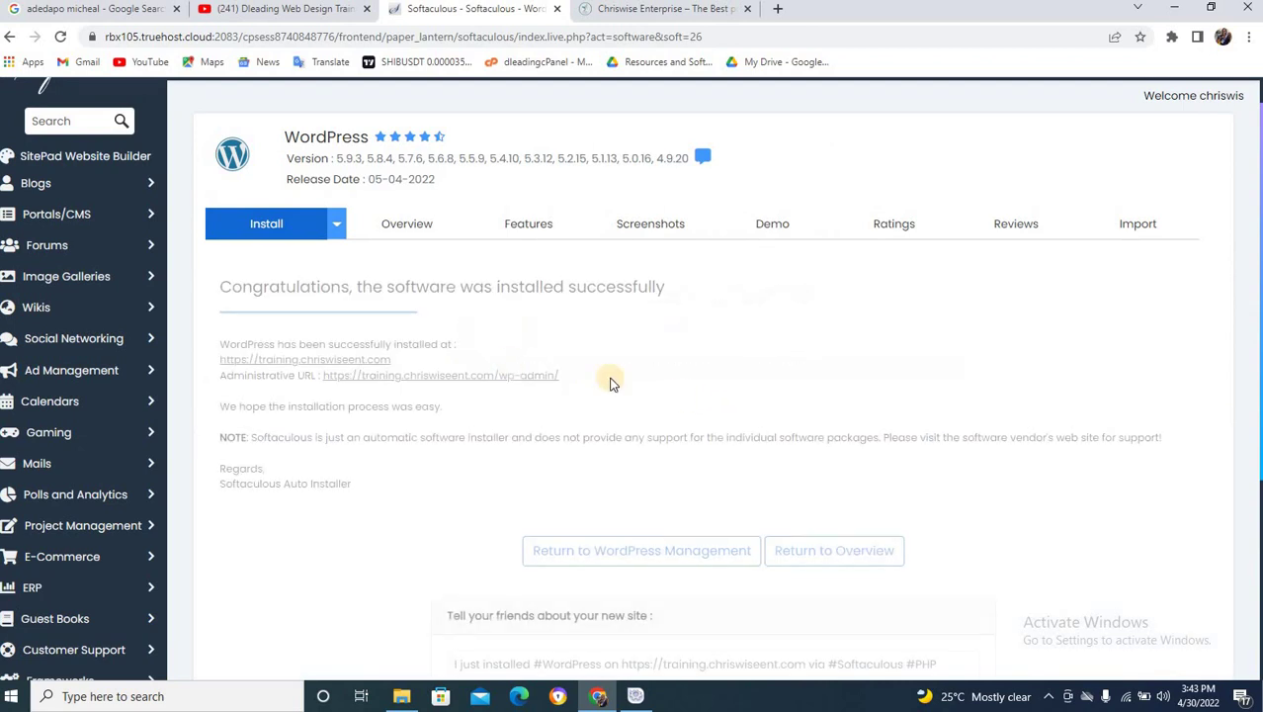
Open both the new site URL and its admin URL in new tabs
{"action": "right_click", "coordinate": [310, 365]}
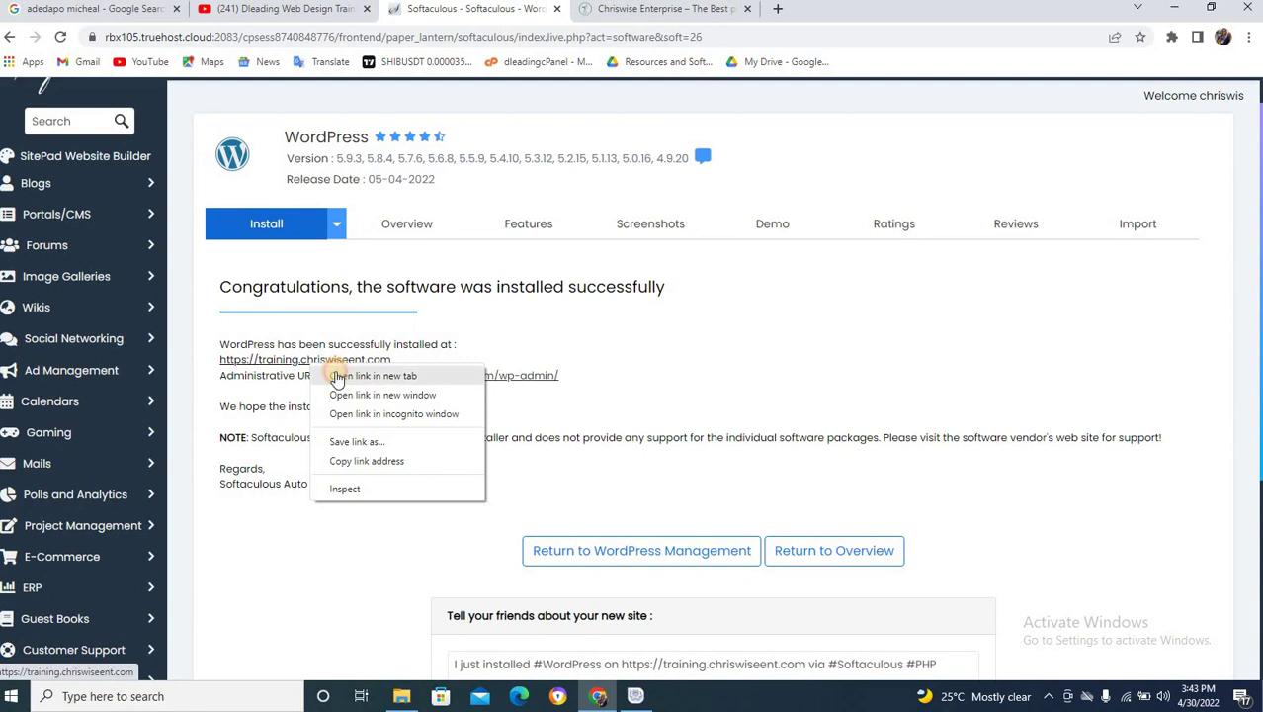
{"action": "left_click", "coordinate": [367, 375]}
{"action": "right_click", "coordinate": [366, 376]}
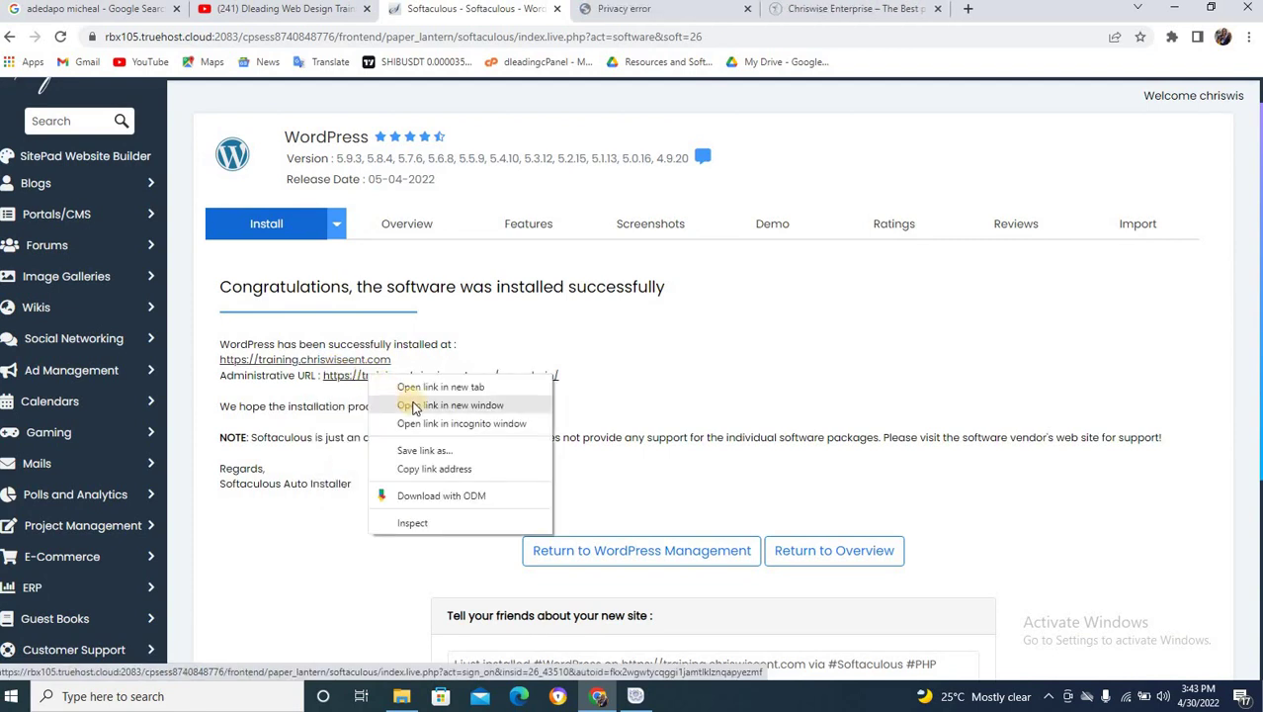
{"action": "left_click", "coordinate": [423, 389]}
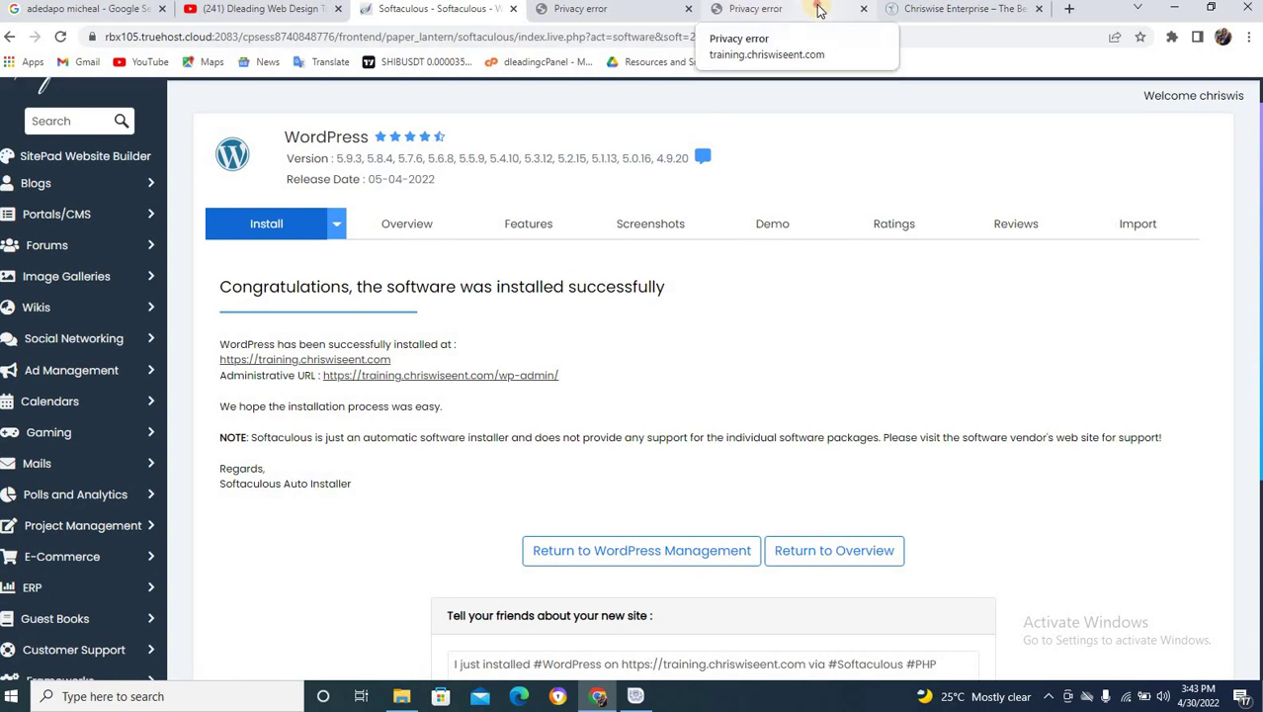
Bypass the certificate warning on the admin login page via Advanced and Proceed (unsafe)
{"action": "left_click", "coordinate": [799, 8]}
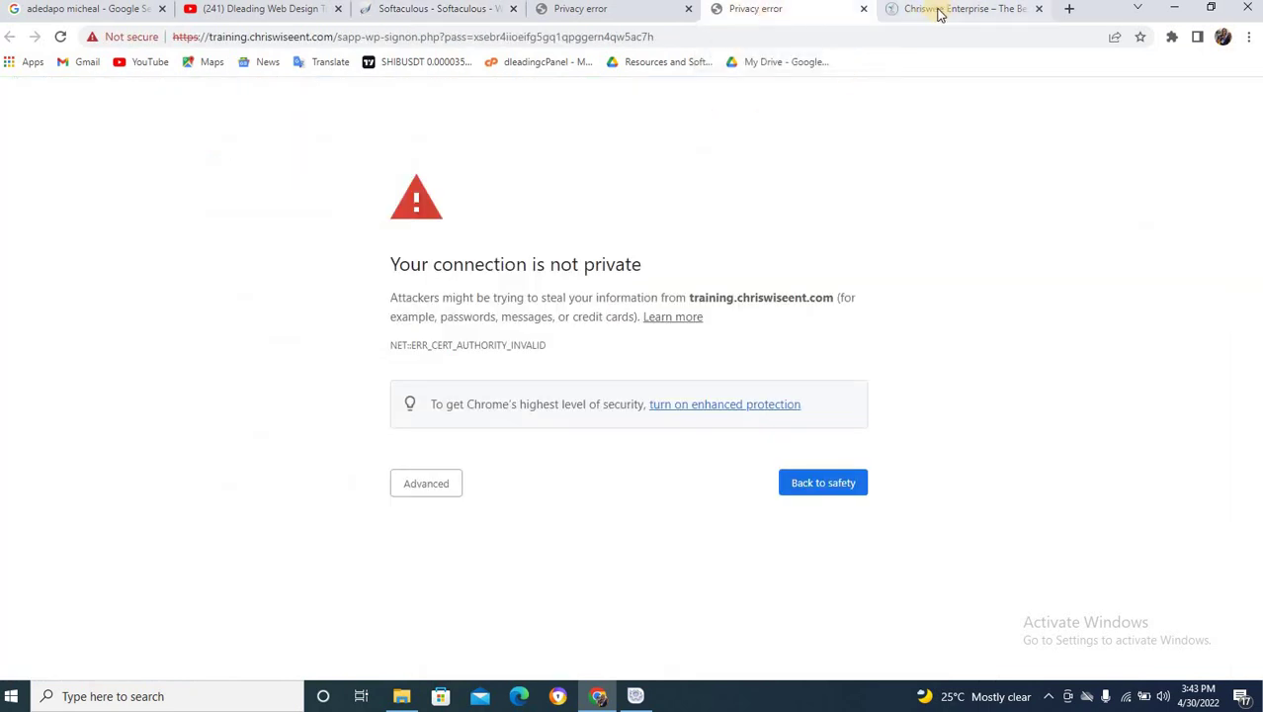
{"action": "left_click", "coordinate": [939, 11]}
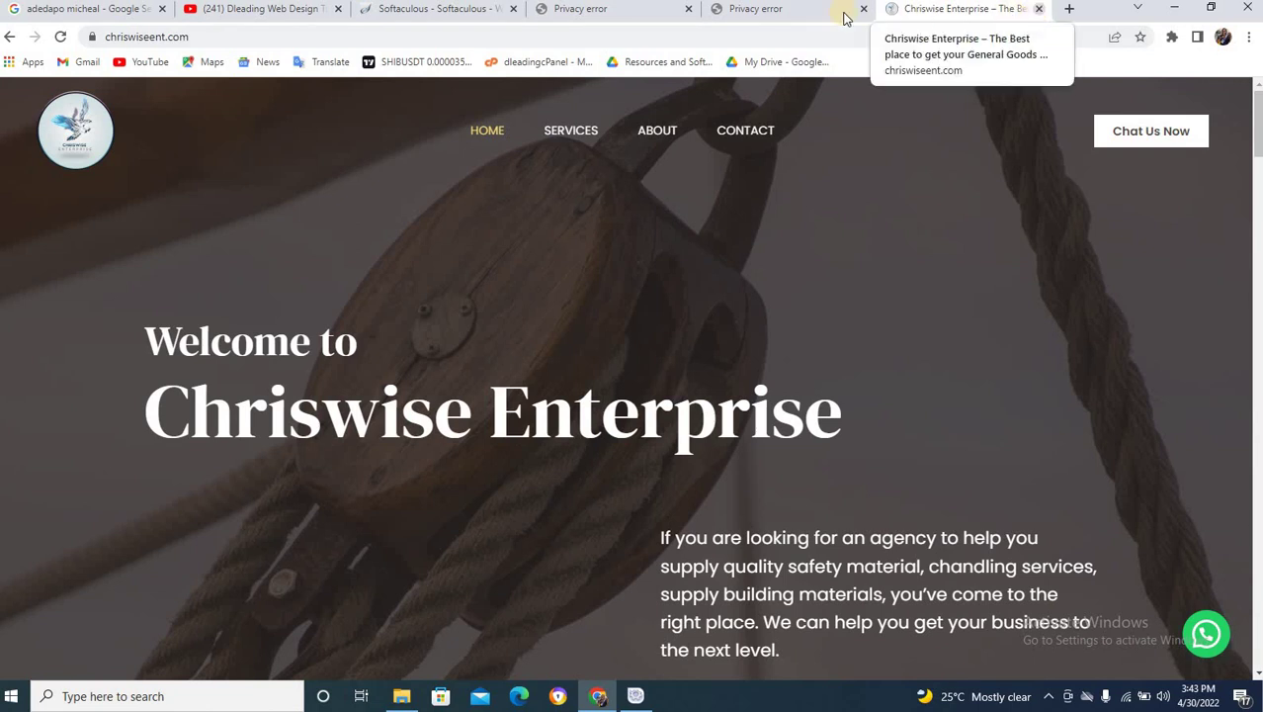
{"action": "left_click", "coordinate": [775, 14]}
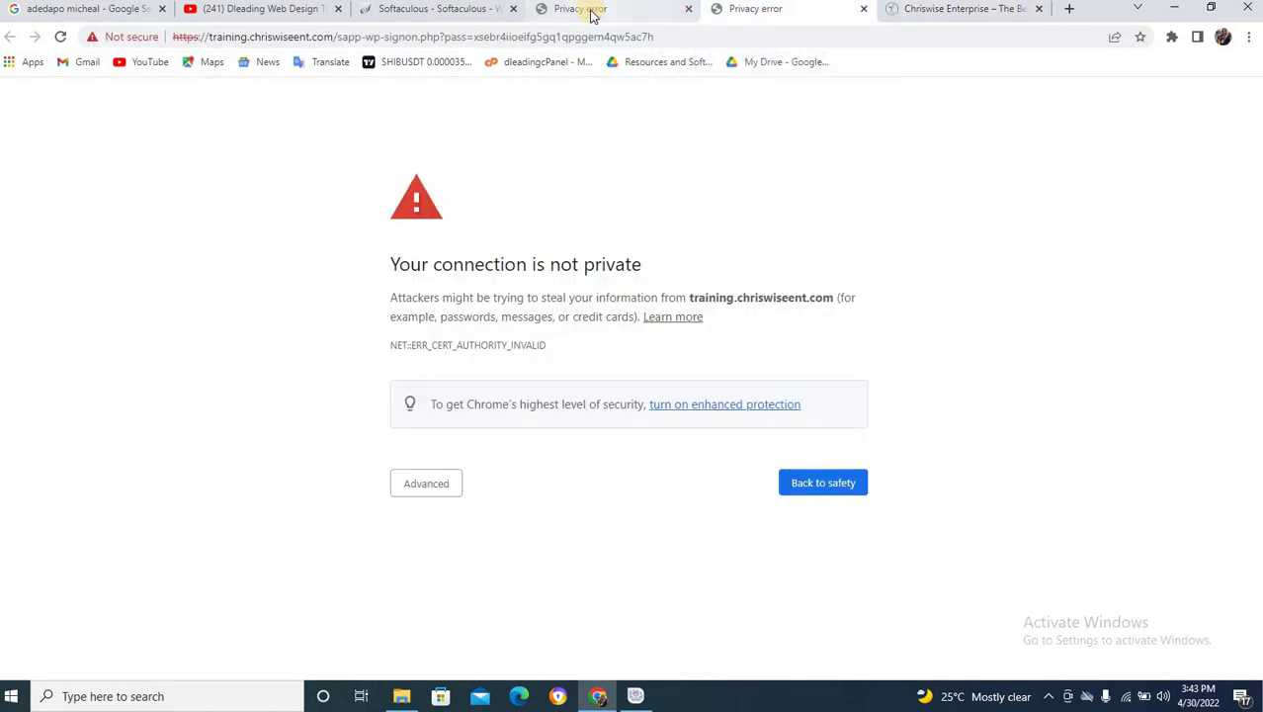
{"action": "left_click", "coordinate": [591, 14]}
{"action": "left_click", "coordinate": [742, 16]}
{"action": "left_click", "coordinate": [448, 491]}
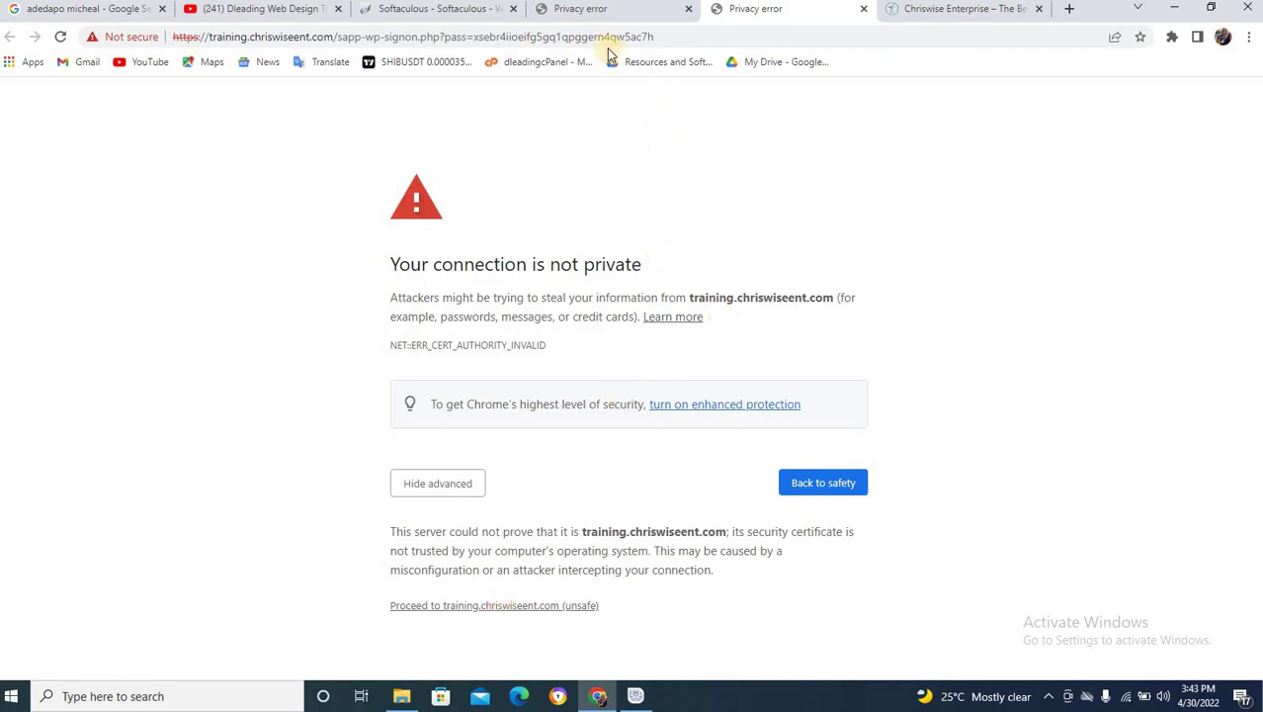
{"action": "left_click", "coordinate": [543, 607]}
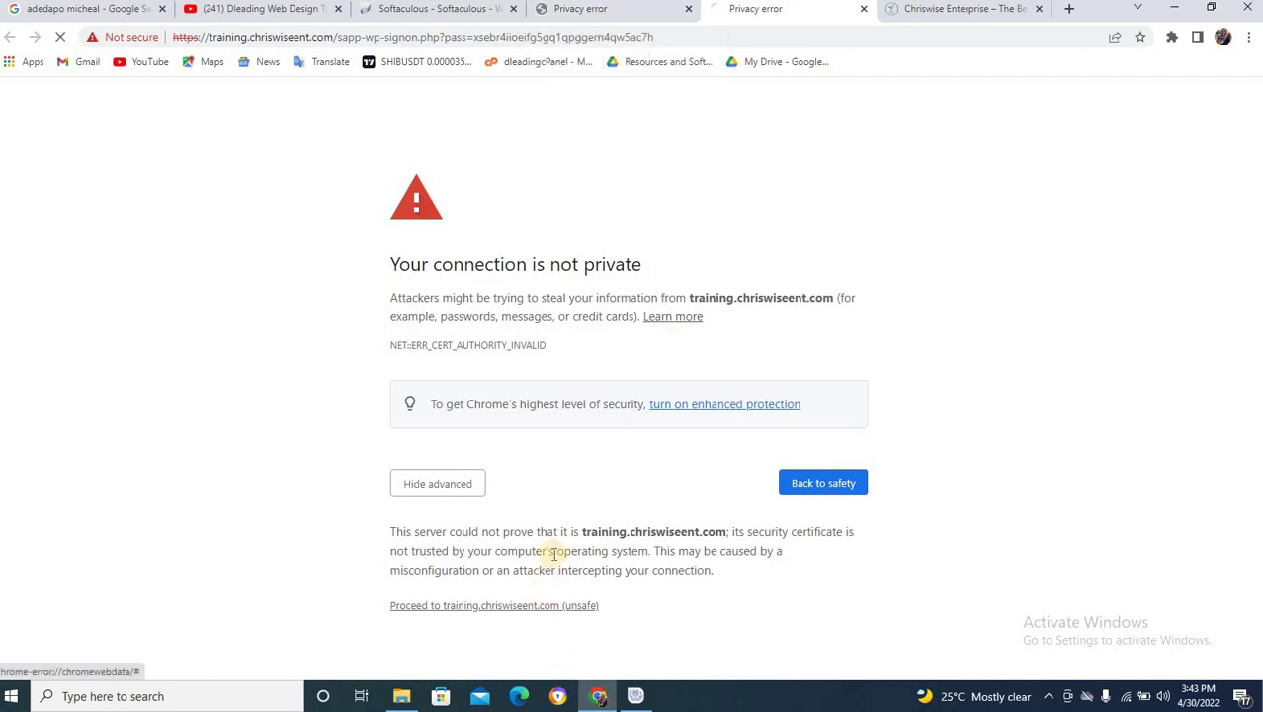
{"action": "left_click", "coordinate": [624, 20]}
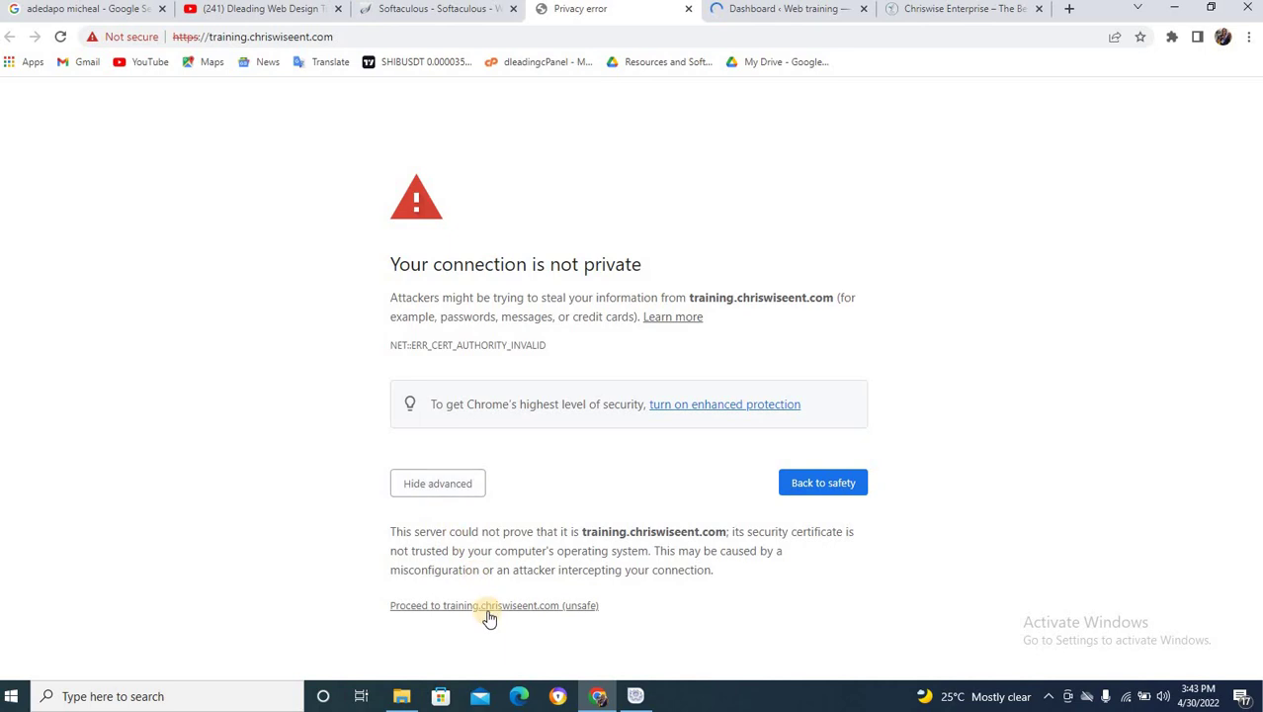
Proceed past the warning to the Web training site, then reach the dashboard's Plugins menu
{"action": "left_click", "coordinate": [487, 609]}
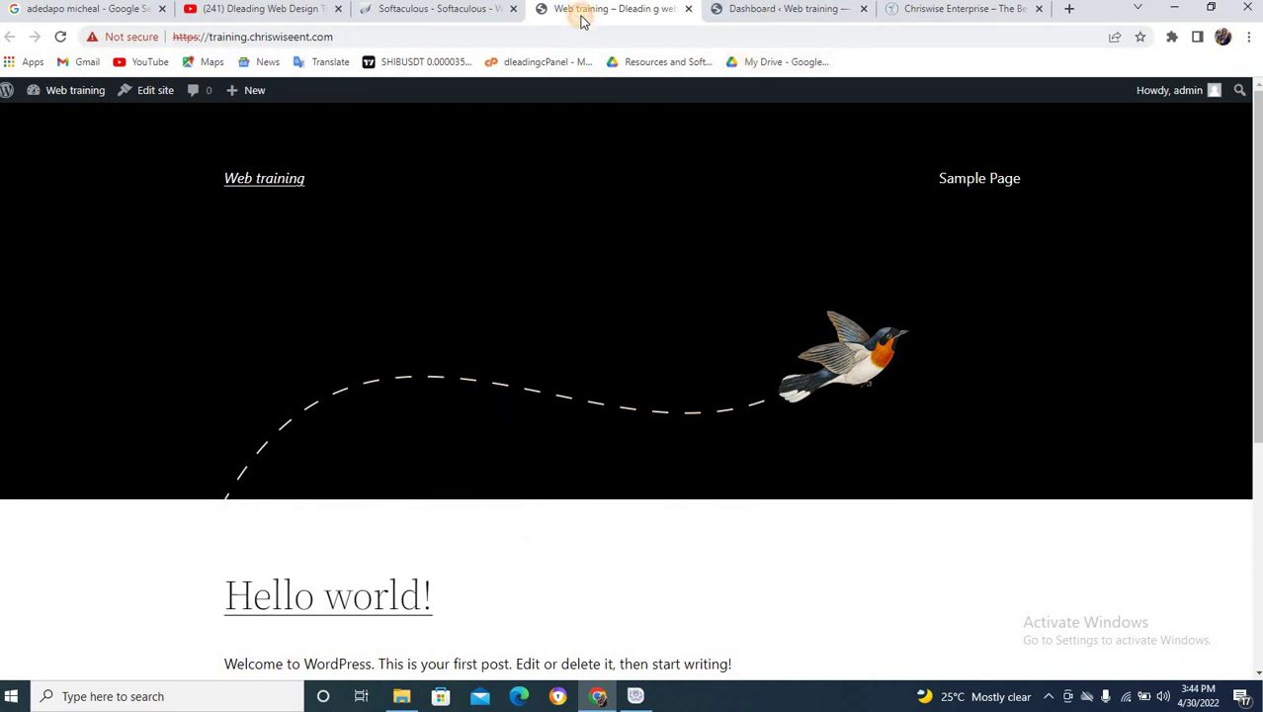
{"action": "left_click", "coordinate": [787, 12]}
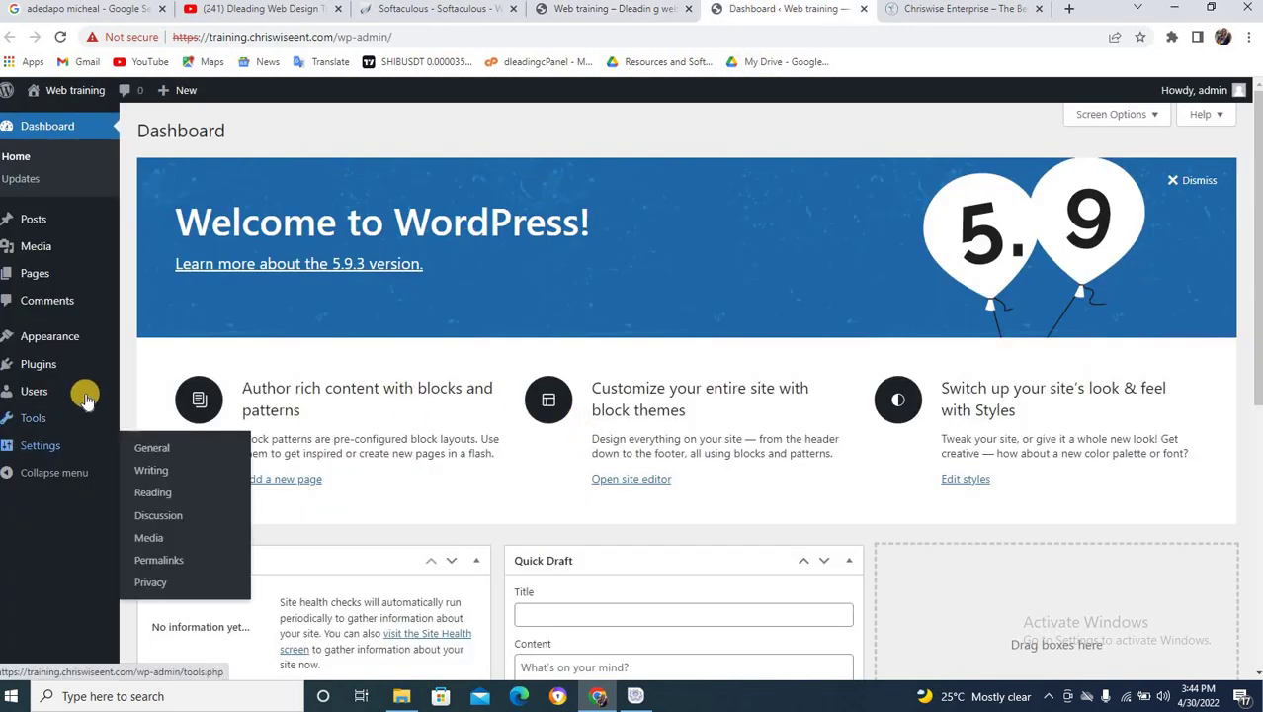
{"action": "mouse_move", "coordinate": [62, 368]}
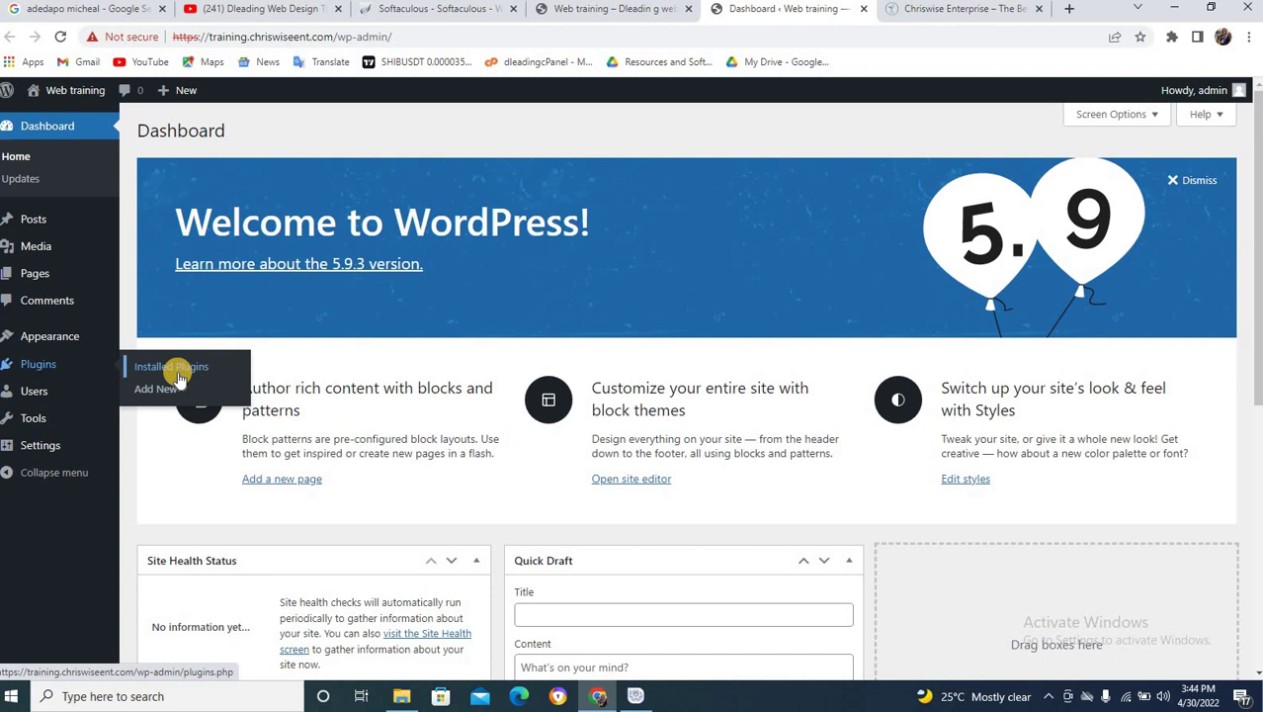
{"action": "mouse_move", "coordinate": [111, 390]}
Search plugins for 'ssl', install and activate Really Simple SSL, and begin certificate setup
{"action": "left_click", "coordinate": [173, 388]}
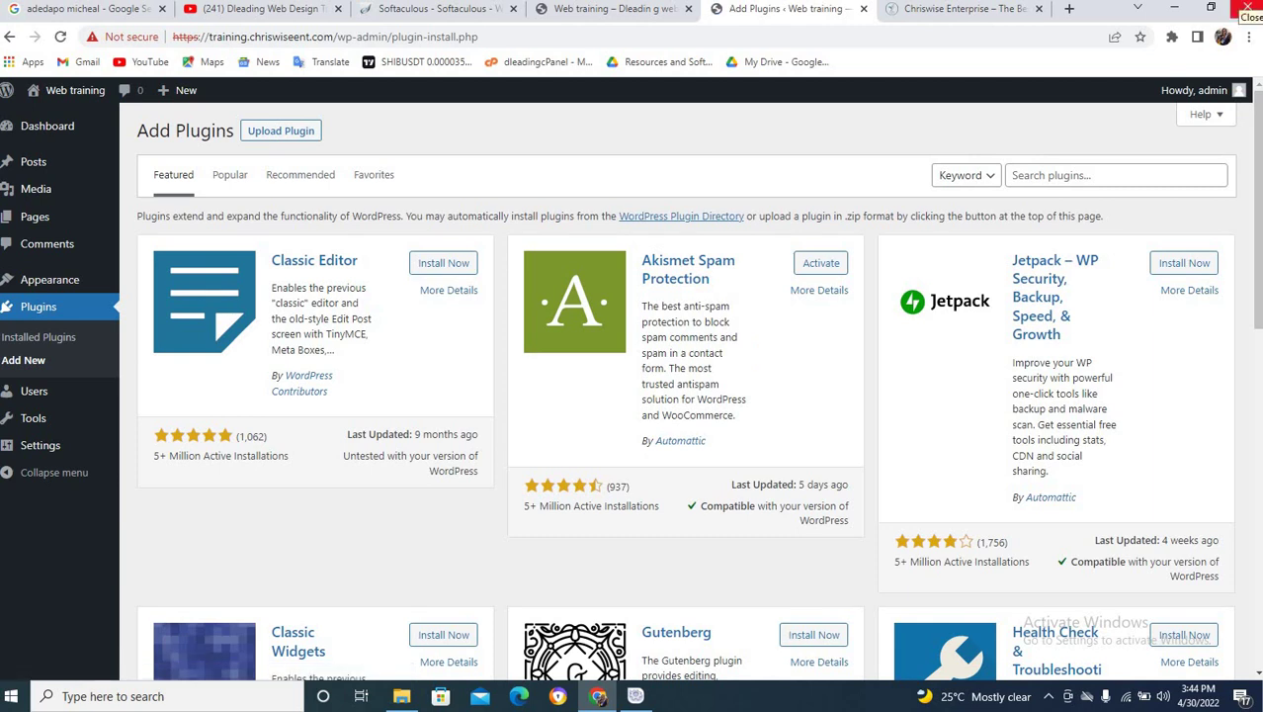
{"action": "left_click", "coordinate": [1117, 175]}
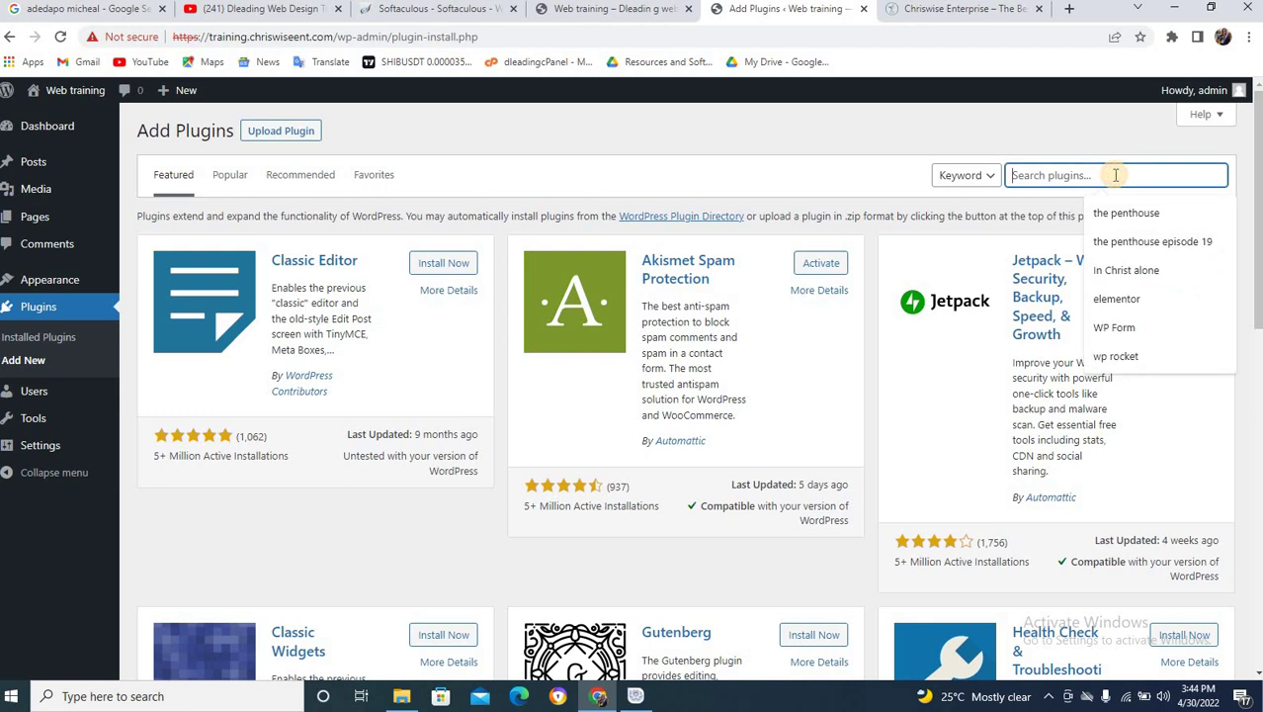
{"action": "type", "text": "ssl"}
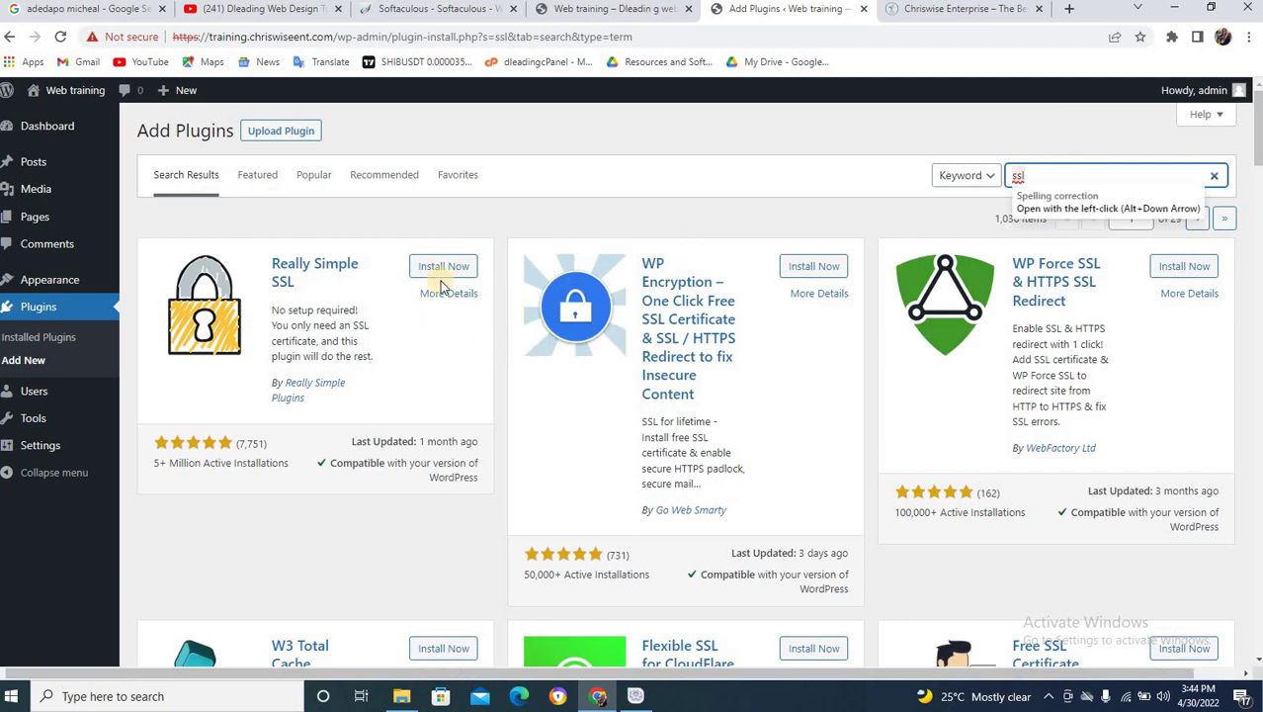
{"action": "left_click", "coordinate": [441, 271]}
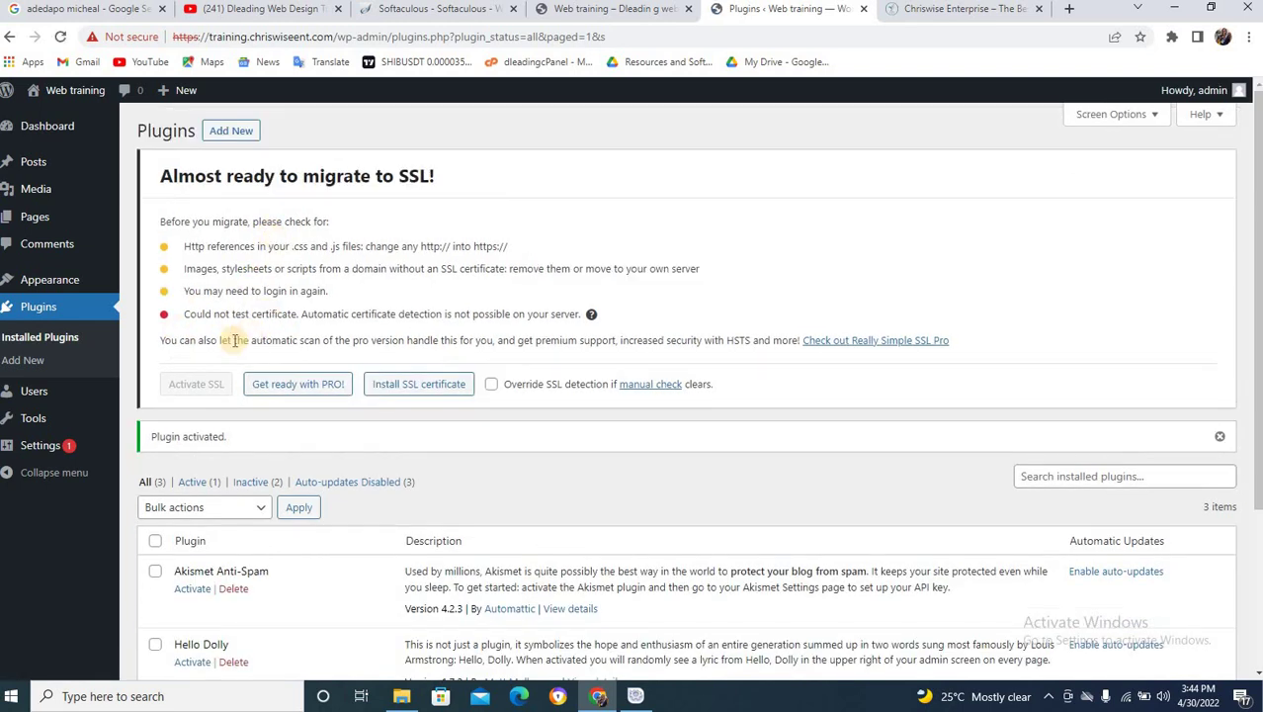
{"action": "scroll", "coordinate": [229, 348], "scroll_direction": "down", "scroll_amount": 2}
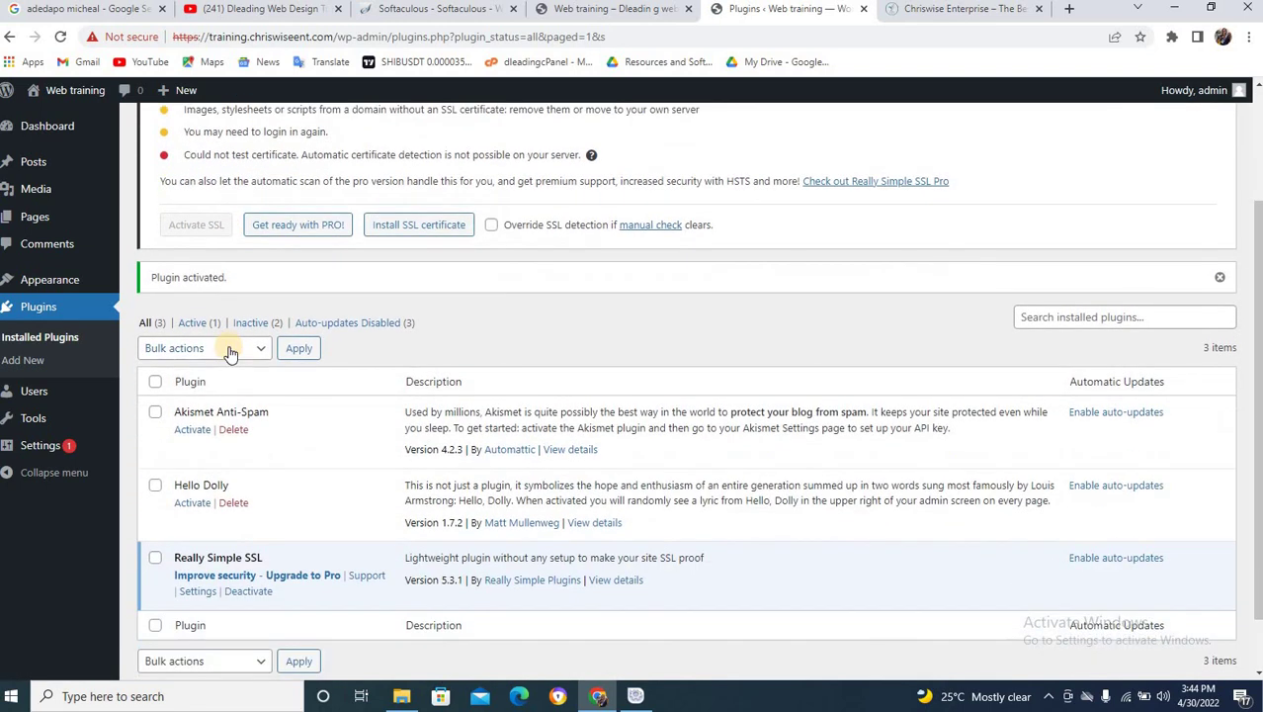
{"action": "scroll", "coordinate": [229, 348], "scroll_direction": "up", "scroll_amount": 1}
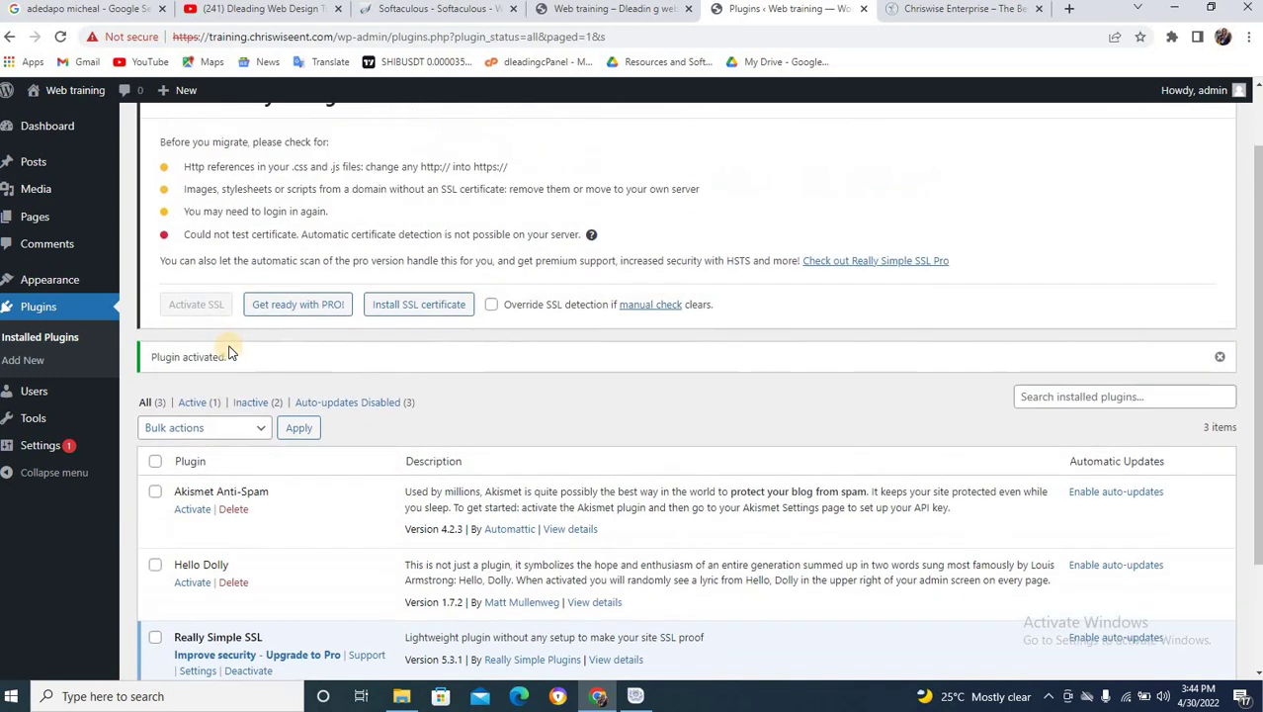
{"action": "left_click", "coordinate": [423, 307]}
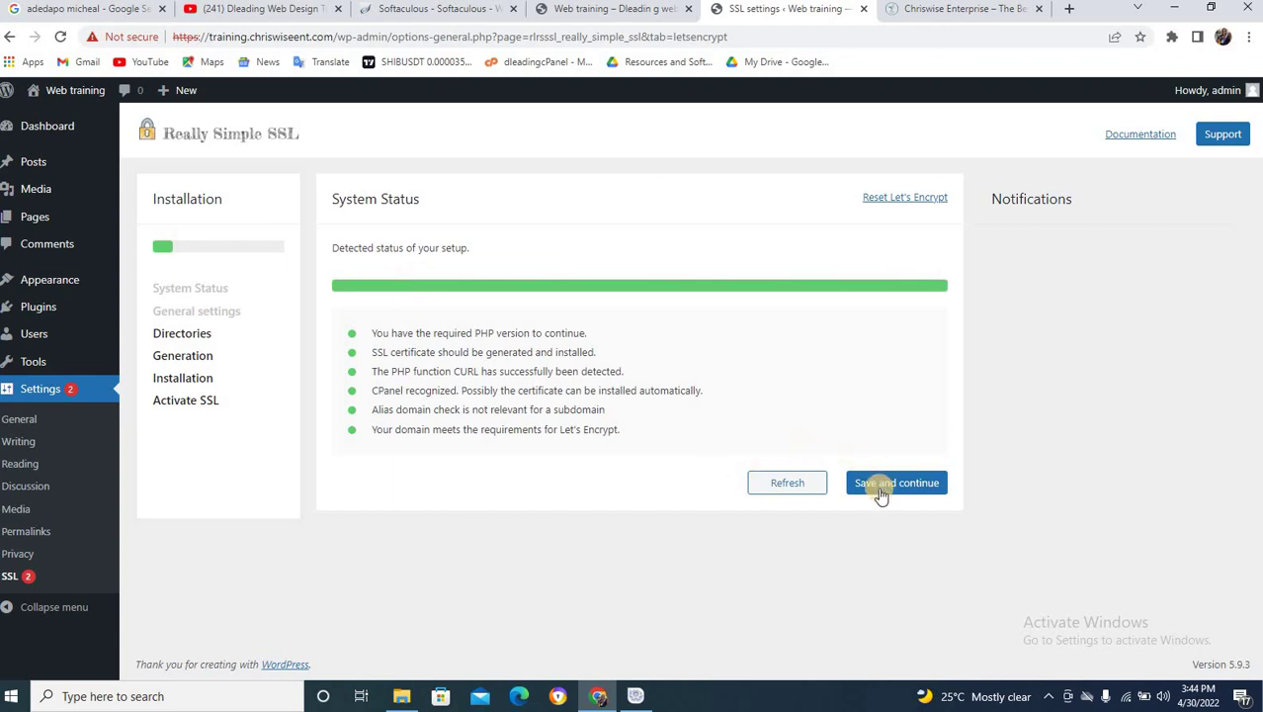
Pass the system status step, accept the Let's Encrypt terms, and save the Domain and Hosting steps
{"action": "left_click", "coordinate": [880, 484]}
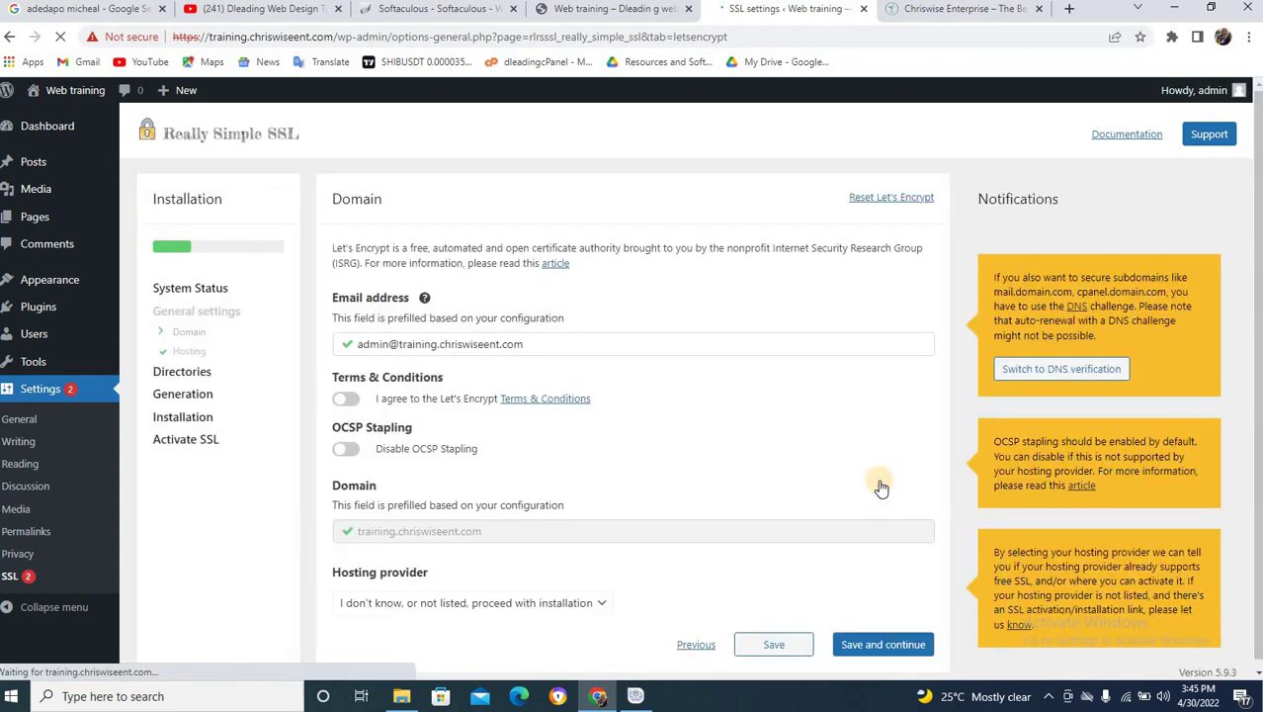
{"action": "scroll", "coordinate": [799, 398], "scroll_direction": "down", "scroll_amount": 1}
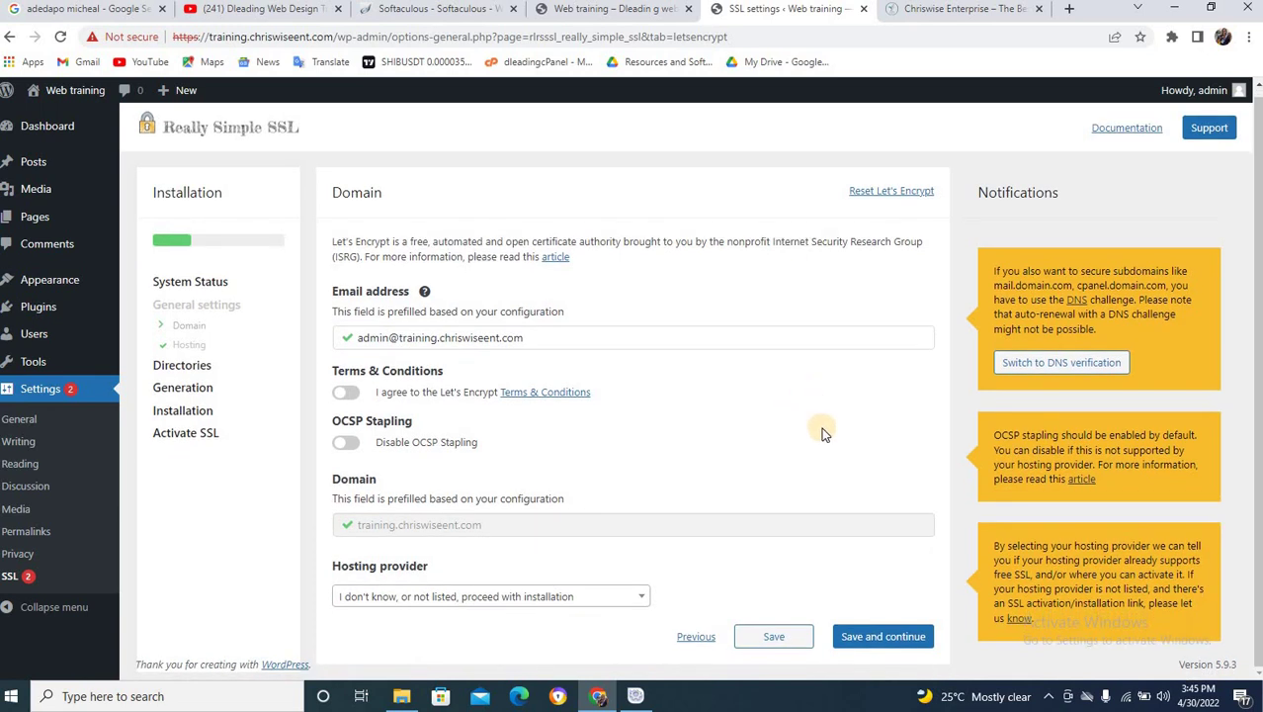
{"action": "left_click", "coordinate": [894, 637]}
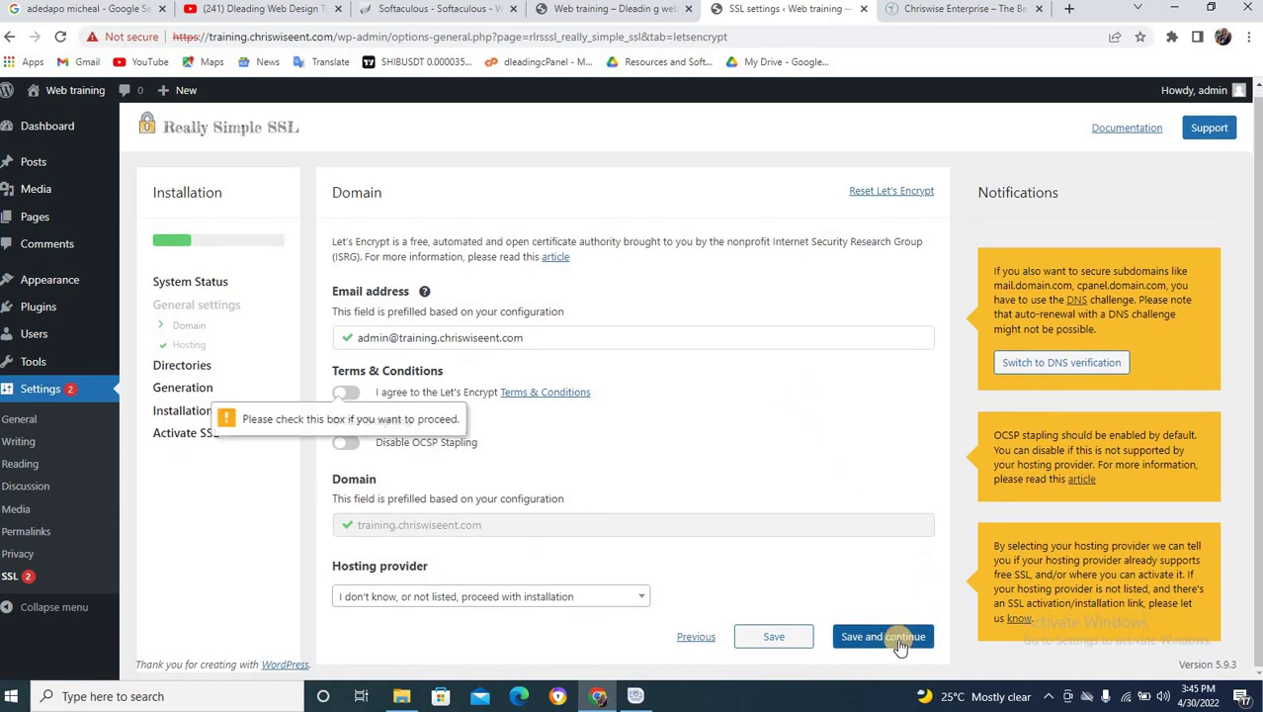
{"action": "left_click", "coordinate": [345, 393]}
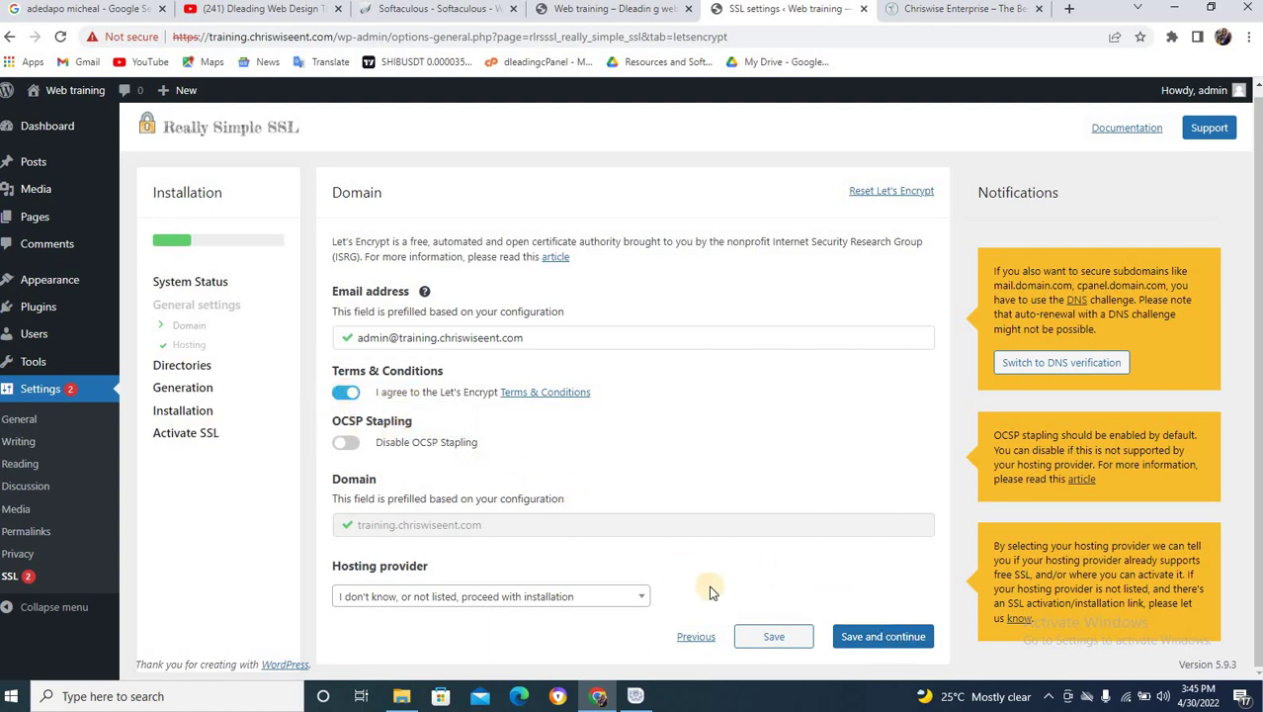
{"action": "left_click", "coordinate": [889, 639]}
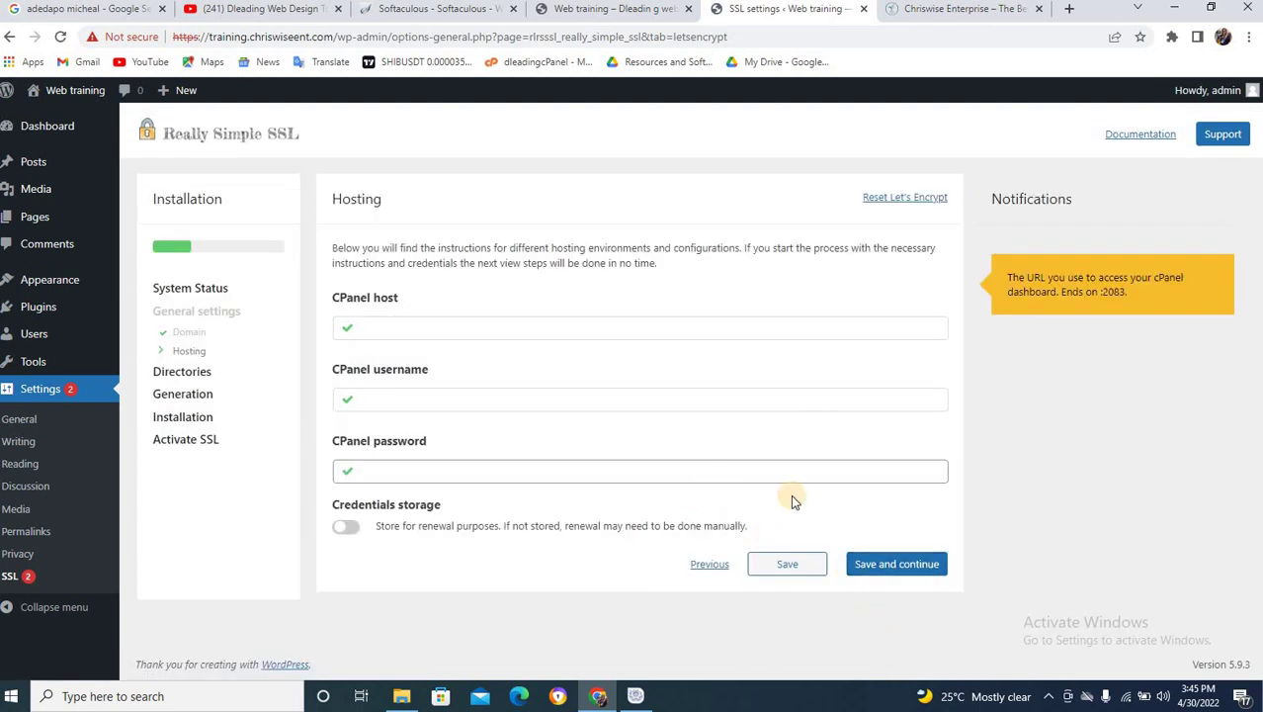
{"action": "left_click", "coordinate": [900, 565]}
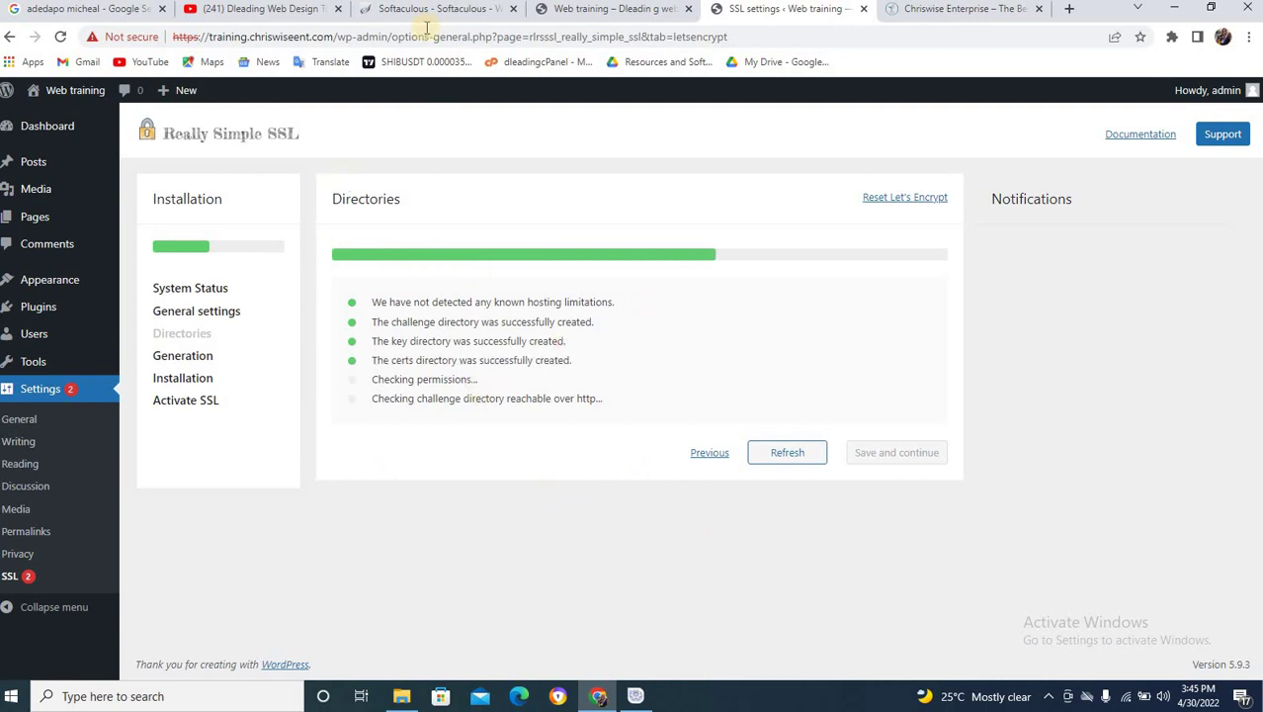
Pass the directories check and generate the SSL certificate, reaching the certificate, private key and CA bundle Installation step
{"action": "left_click", "coordinate": [272, 39]}
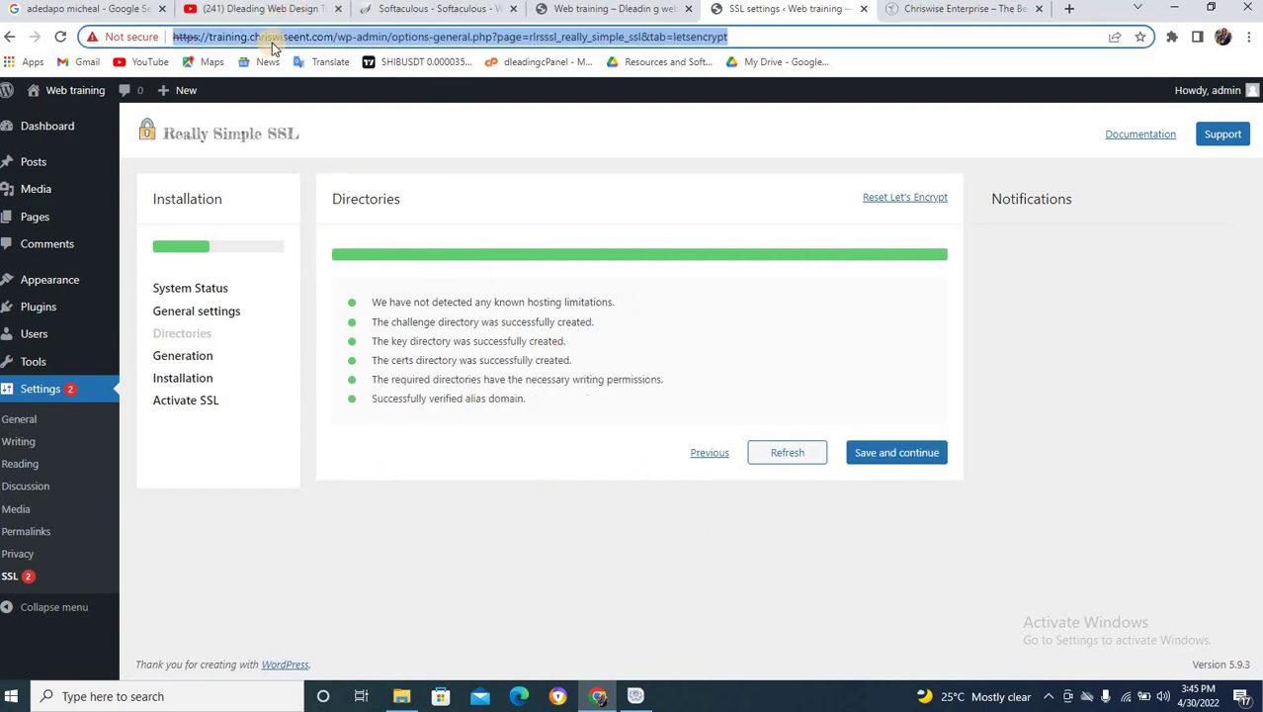
{"action": "left_click", "coordinate": [348, 34]}
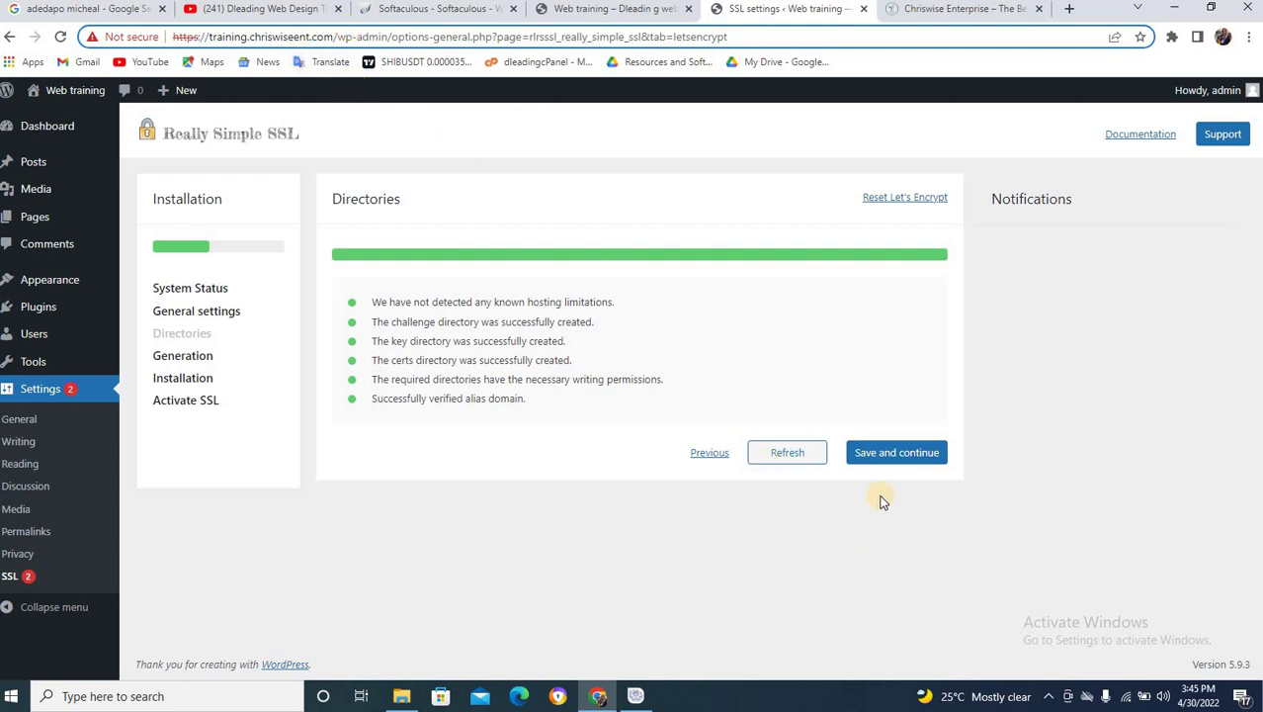
{"action": "left_click", "coordinate": [878, 465]}
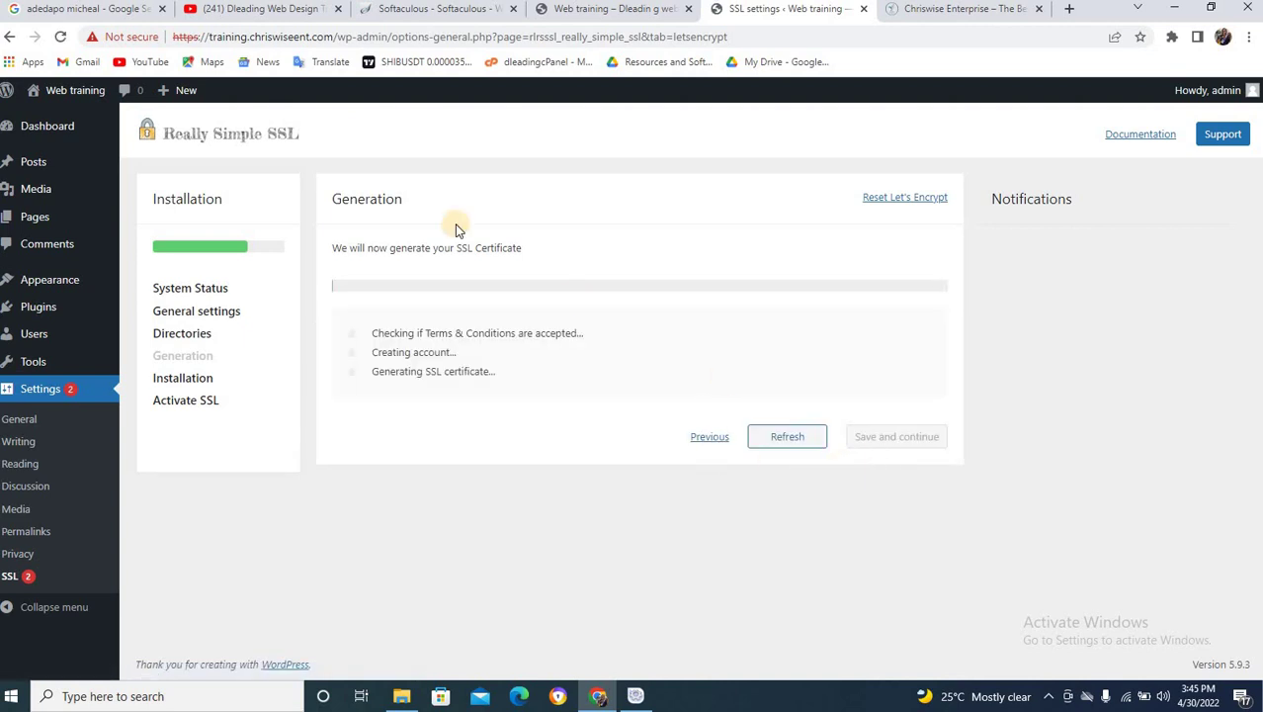
{"action": "left_click", "coordinate": [324, 37]}
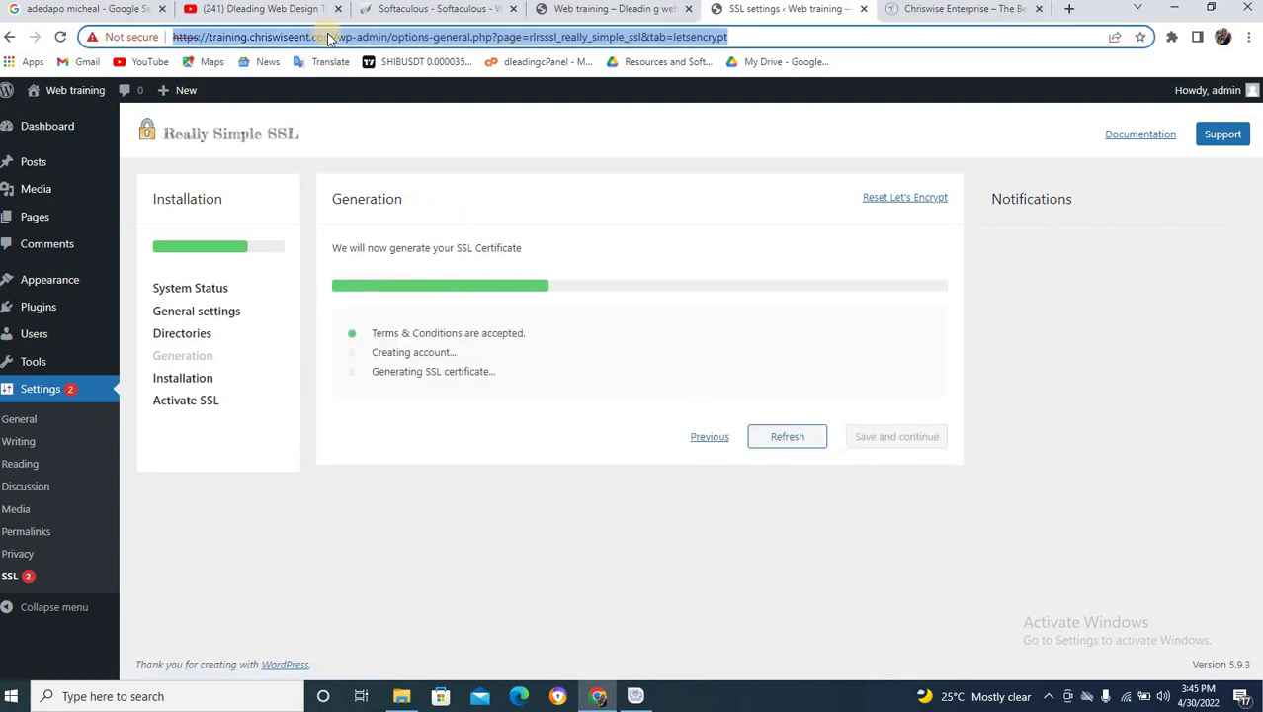
{"action": "left_click", "coordinate": [336, 36]}
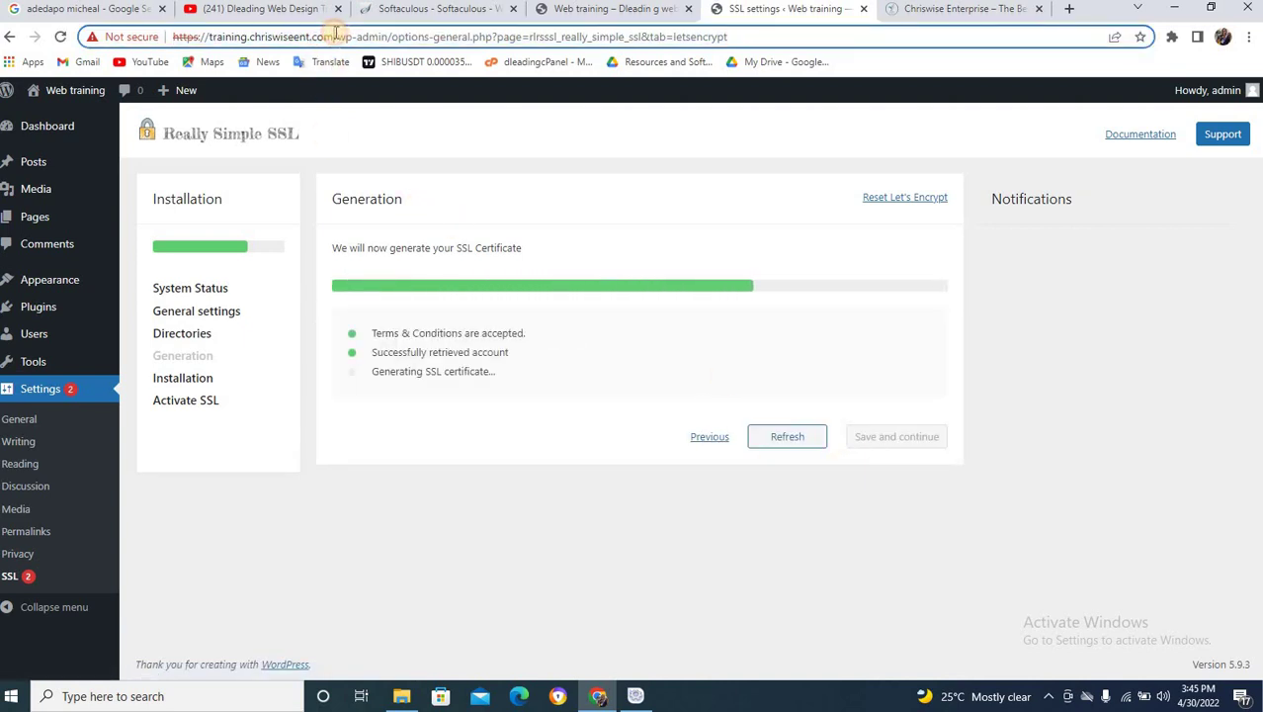
{"action": "left_click_drag", "start_coordinate": [332, 37], "coordinate": [212, 37]}
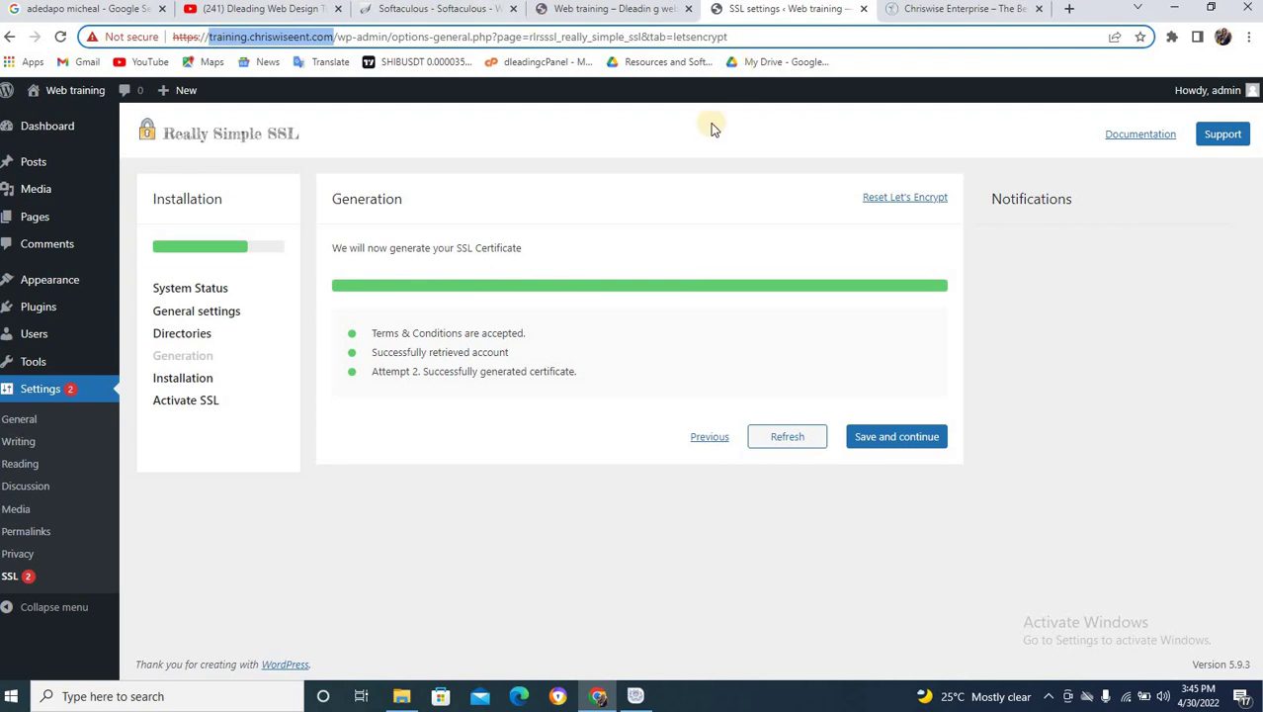
{"action": "left_click", "coordinate": [929, 434]}
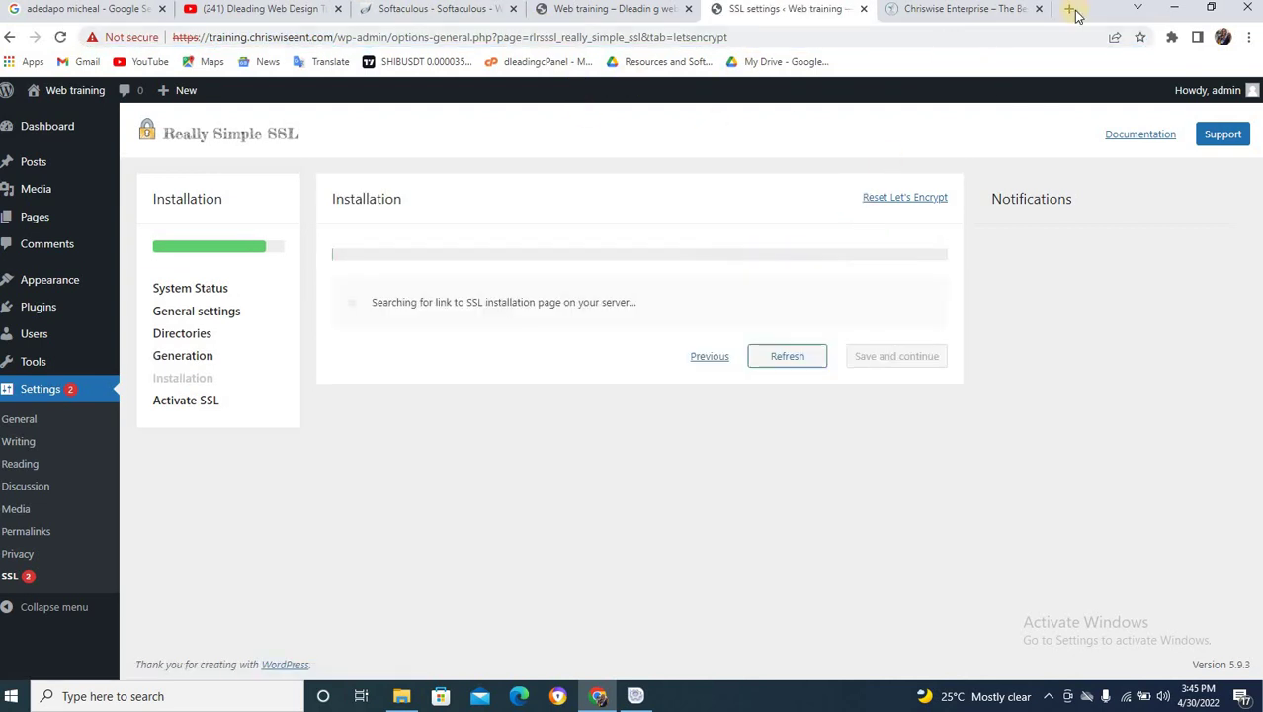
{"action": "left_click", "coordinate": [1251, 36]}
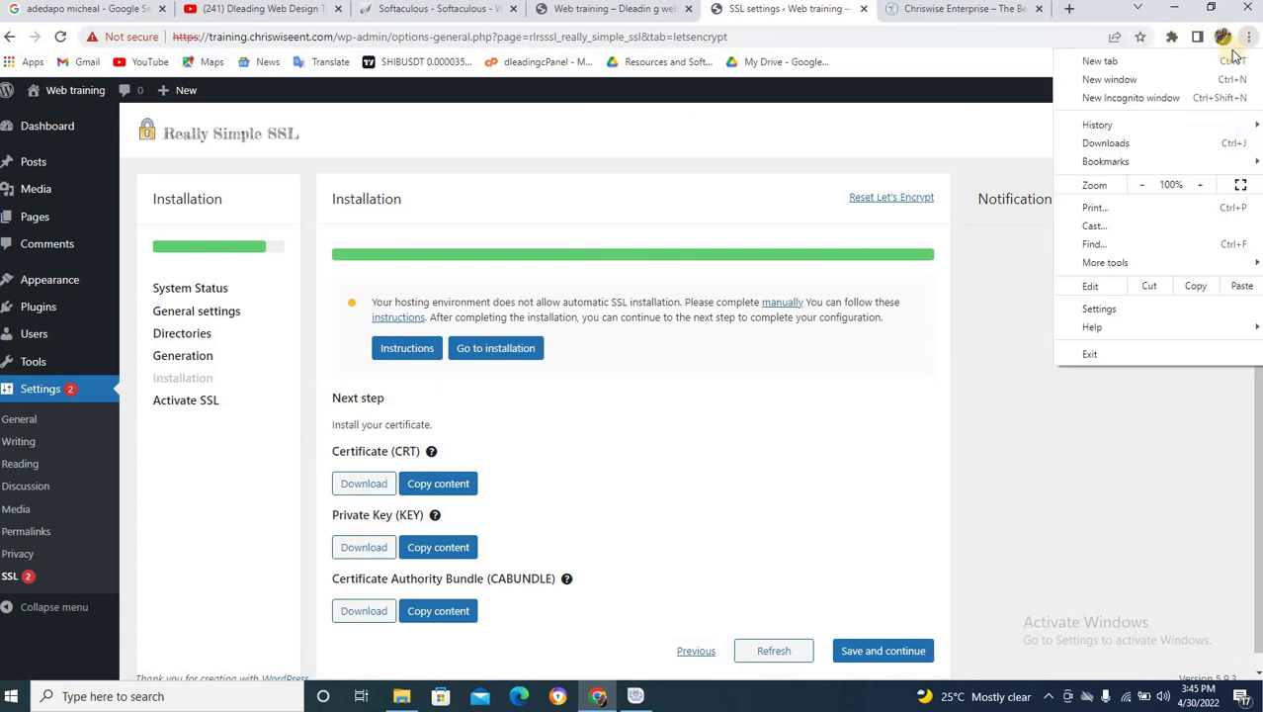
{"action": "left_click", "coordinate": [1173, 100]}
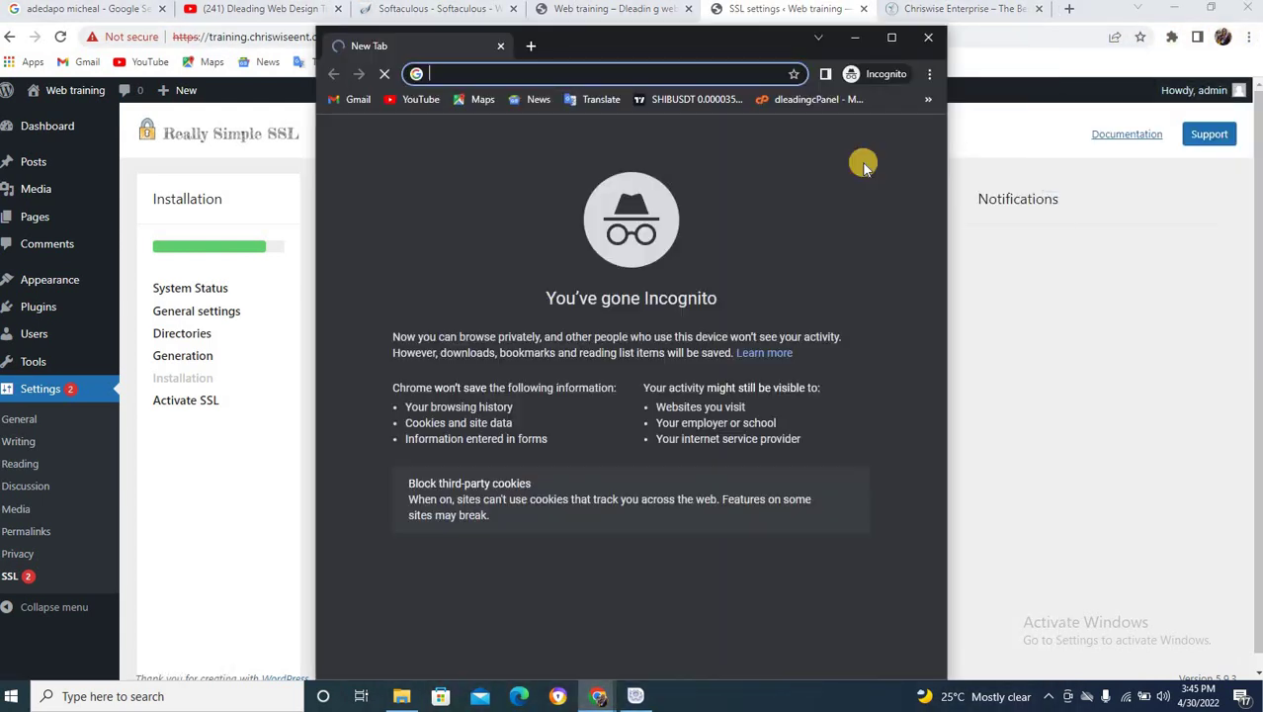
{"action": "type", "text": "training.chriswiseent.com"}
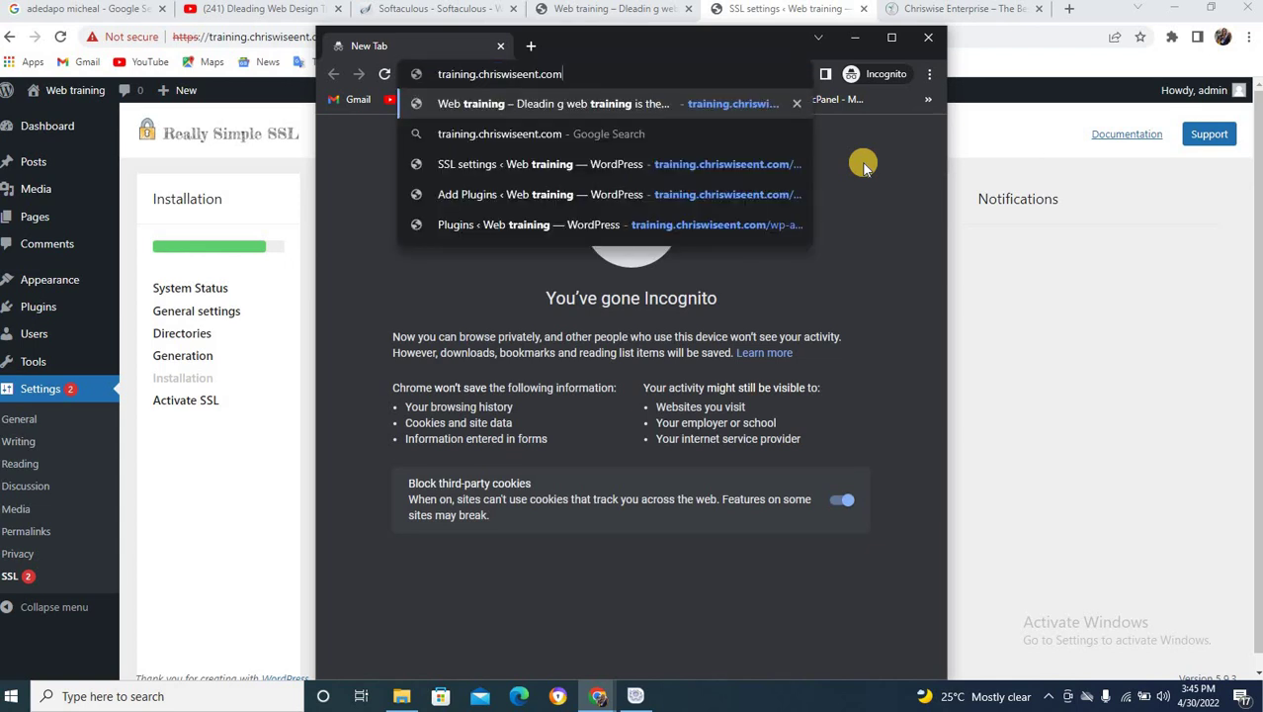
{"action": "key", "text": "Return"}
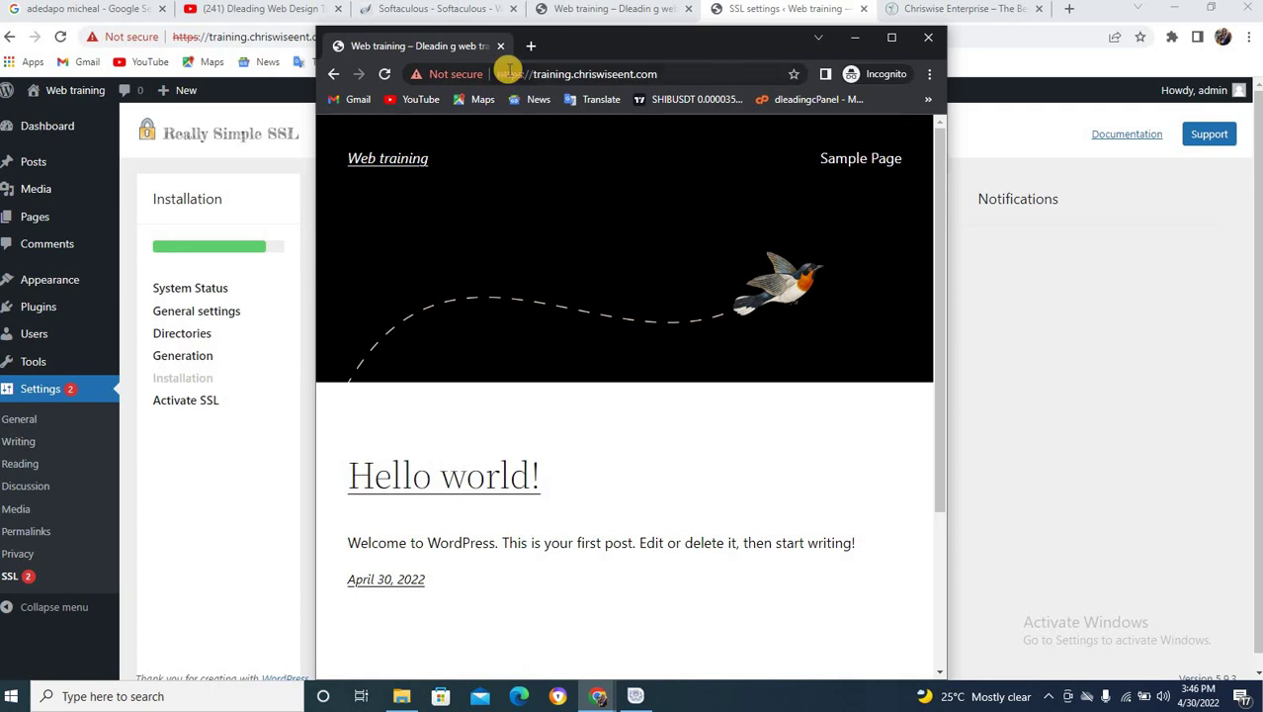
{"action": "left_click", "coordinate": [526, 74]}
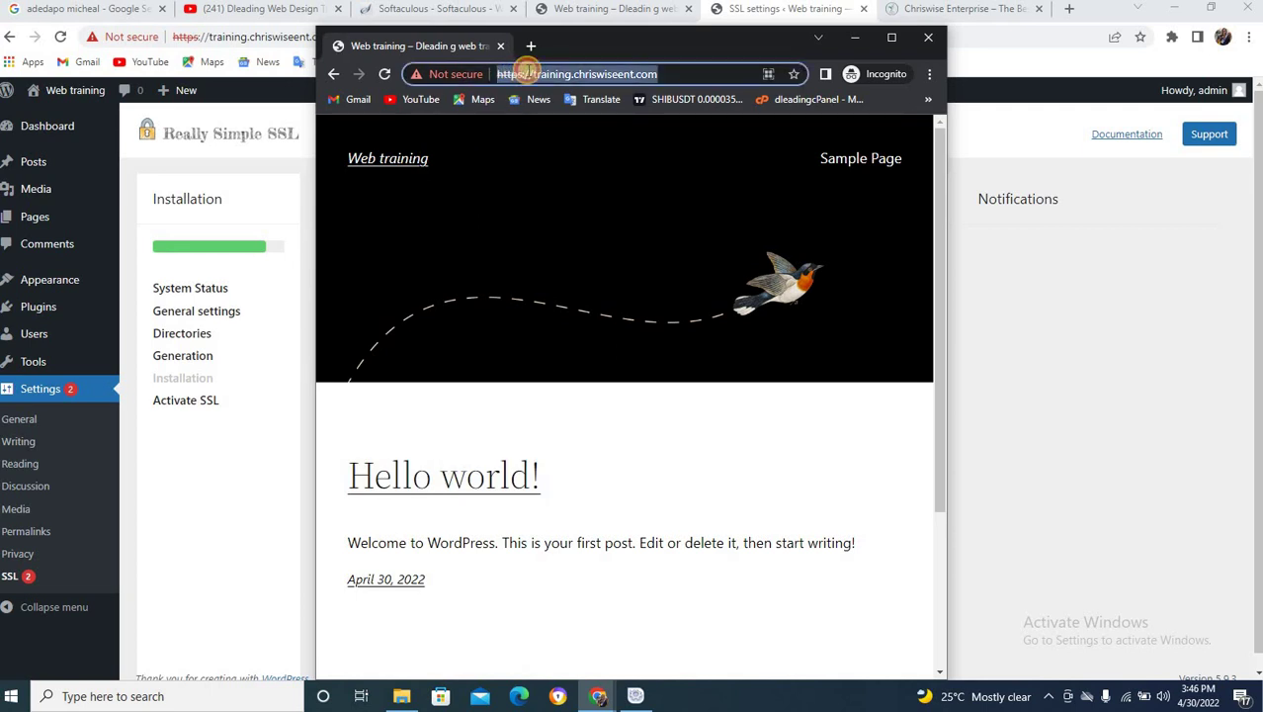
{"action": "left_click", "coordinate": [531, 74]}
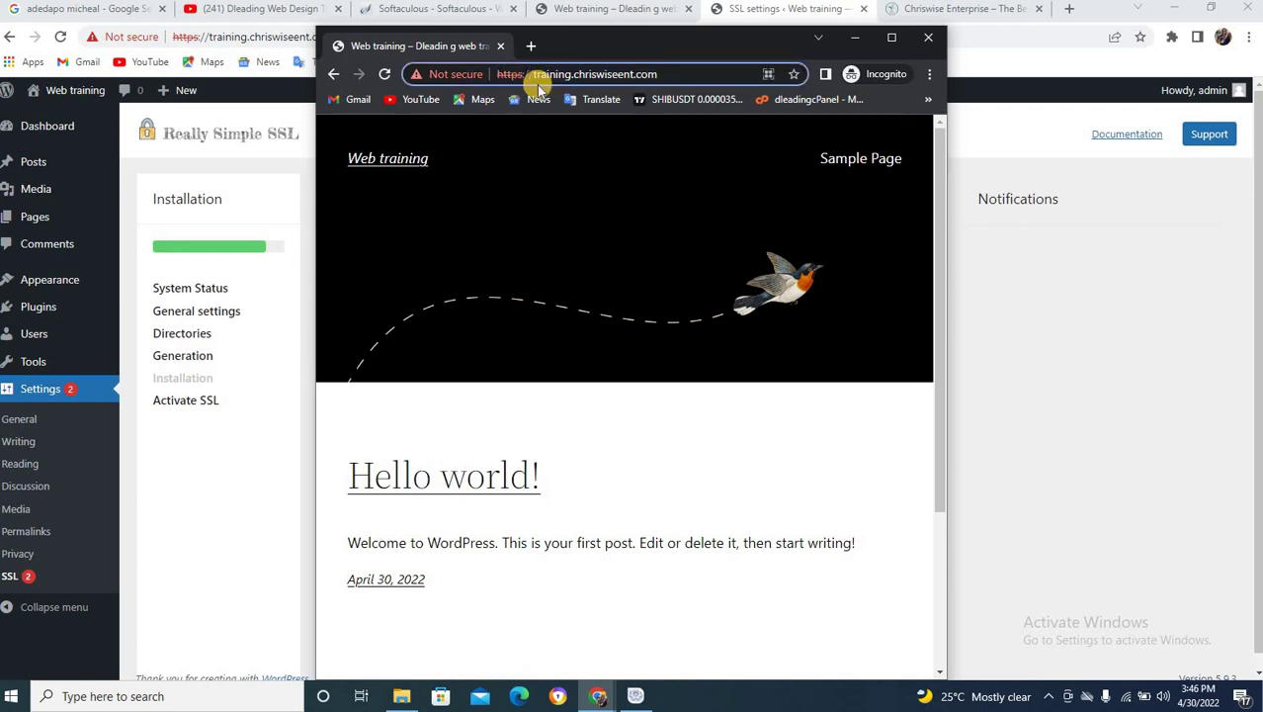
{"action": "key", "text": "BackSpace"}
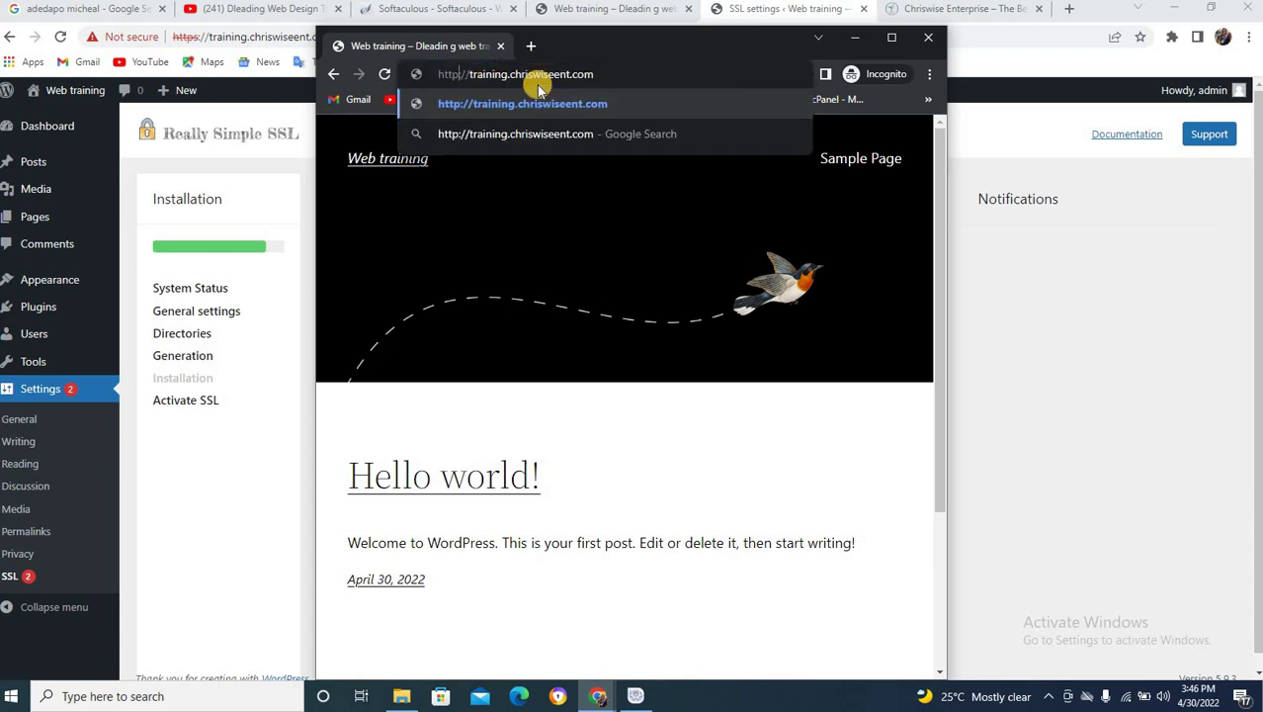
{"action": "type", "text": "s"}
{"action": "key", "text": "Return"}
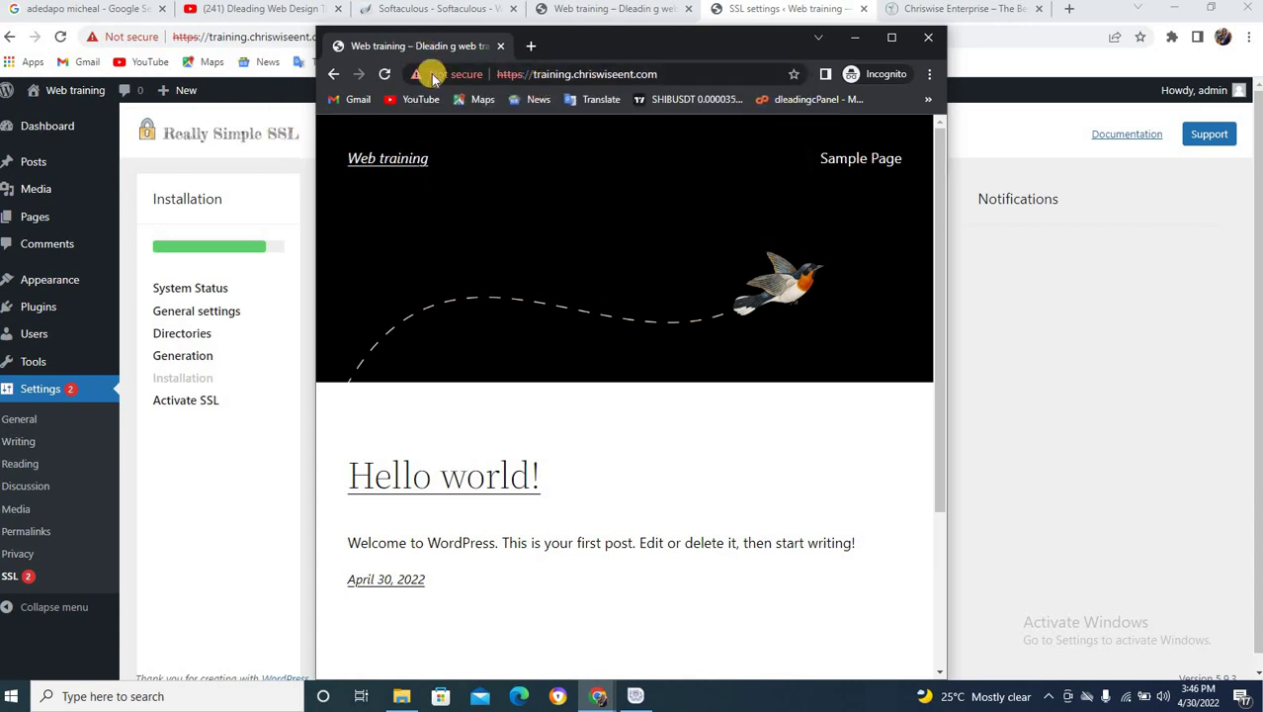
{"action": "left_click", "coordinate": [928, 37]}
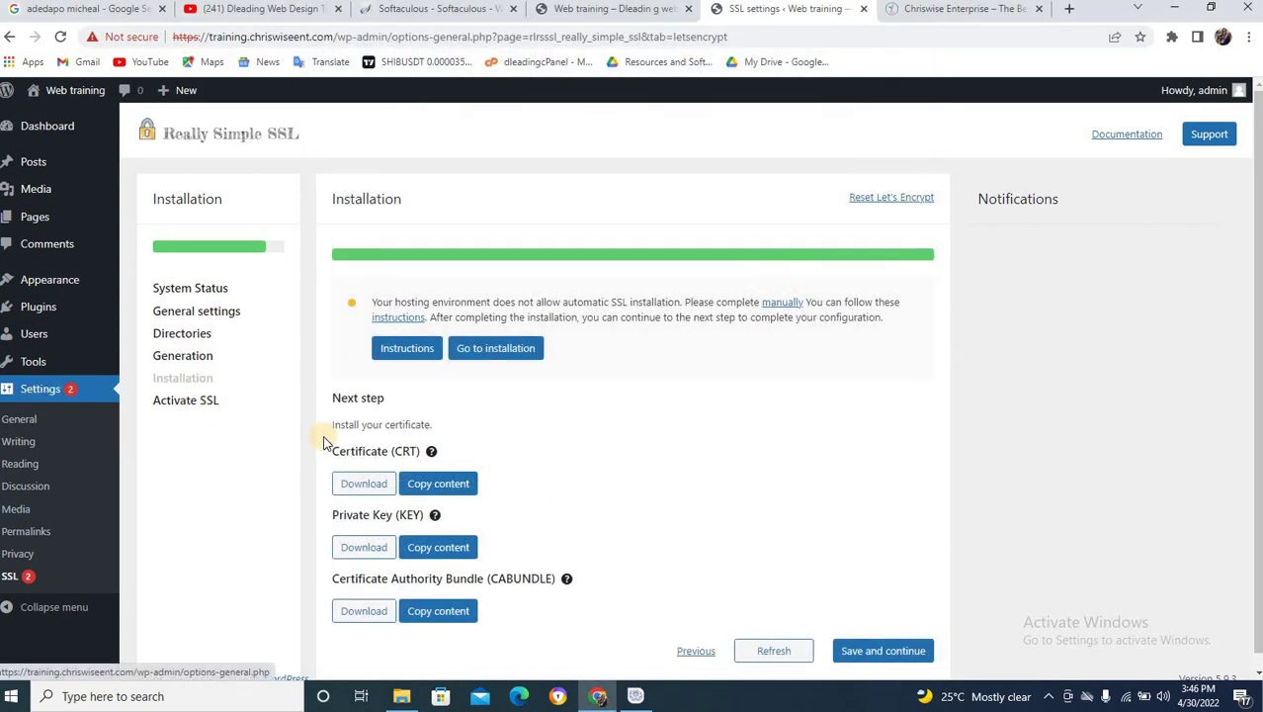
{"action": "scroll", "coordinate": [327, 440], "scroll_direction": "down", "scroll_amount": 1}
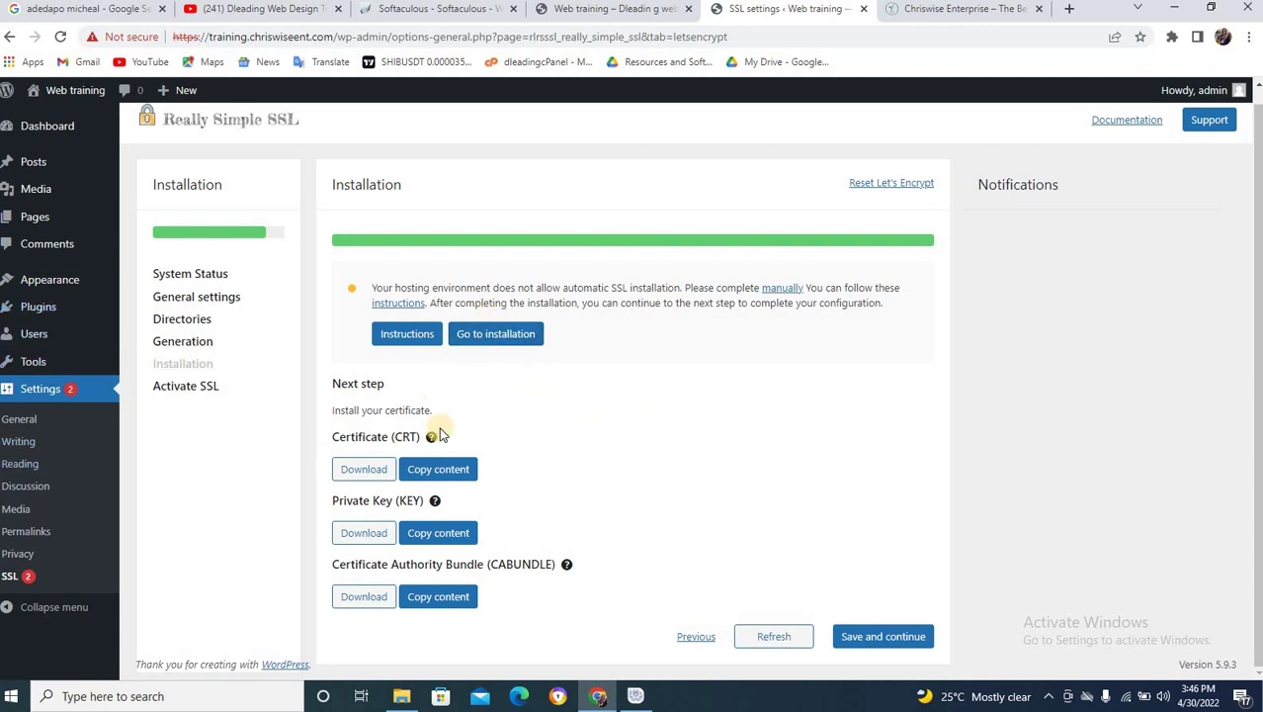
{"action": "mouse_move", "coordinate": [43, 333]}
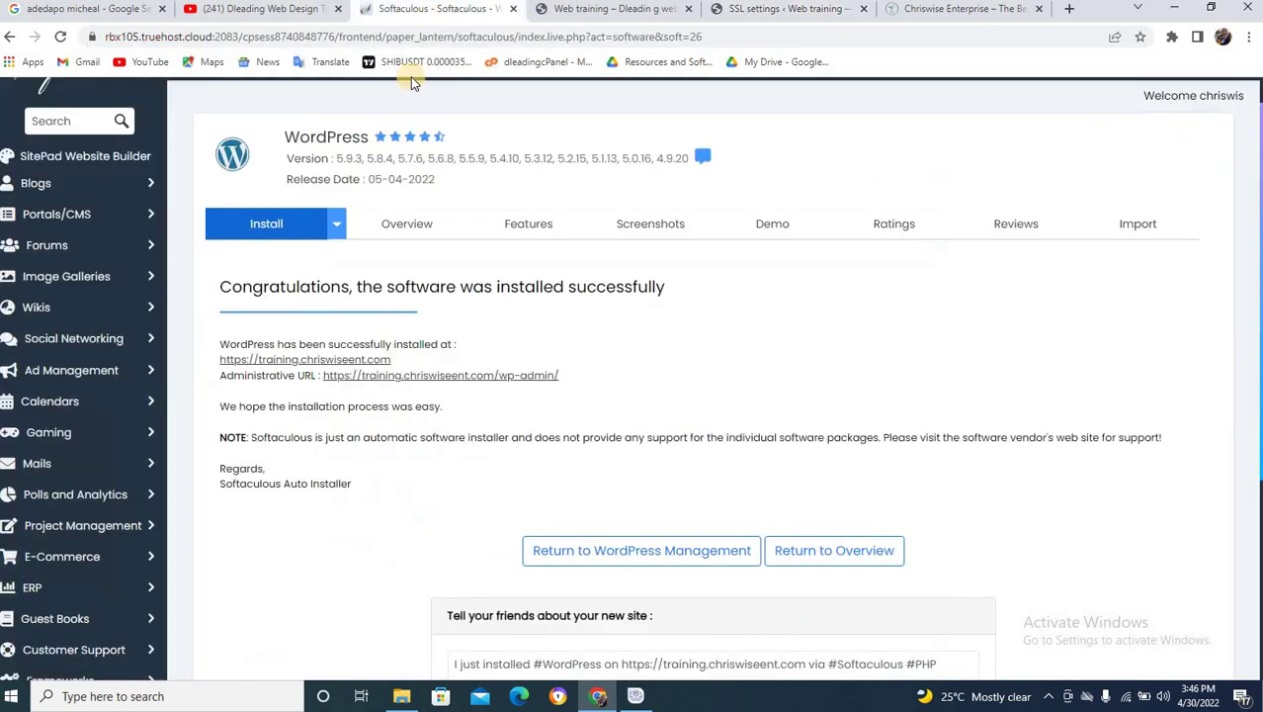
Leave the Softaculous install results for the main cPanel control panel
{"action": "left_click", "coordinate": [440, 10]}
{"action": "scroll", "coordinate": [489, 160], "scroll_direction": "up", "scroll_amount": 1}
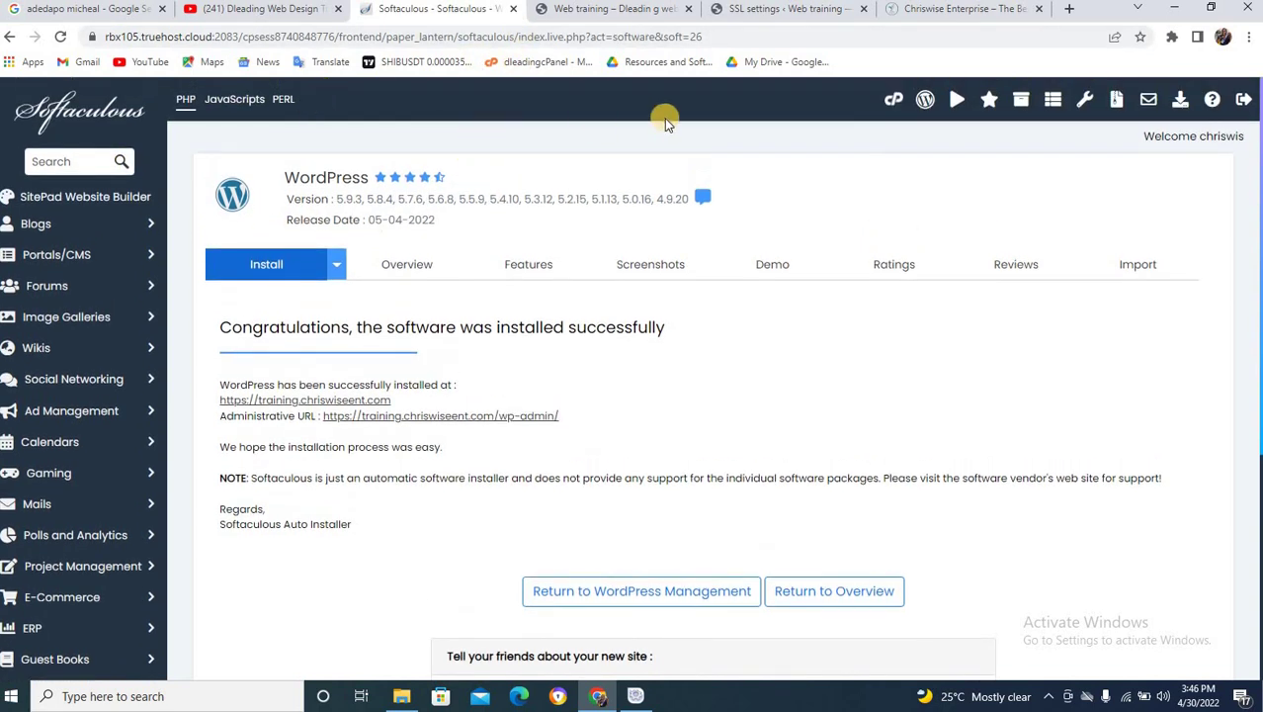
{"action": "left_click", "coordinate": [895, 105]}
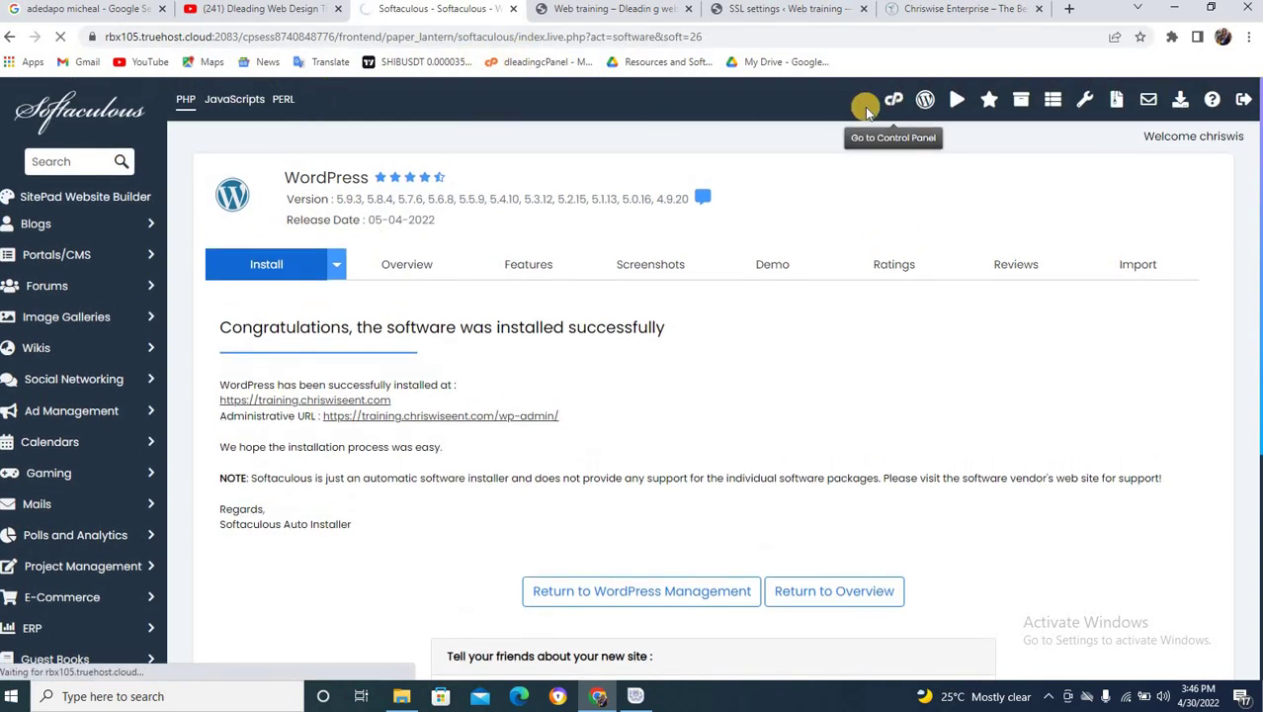
Scroll down to the Security section and open Let's Encrypt™ SSL
{"action": "scroll", "coordinate": [239, 259], "scroll_direction": "down", "scroll_amount": 6}
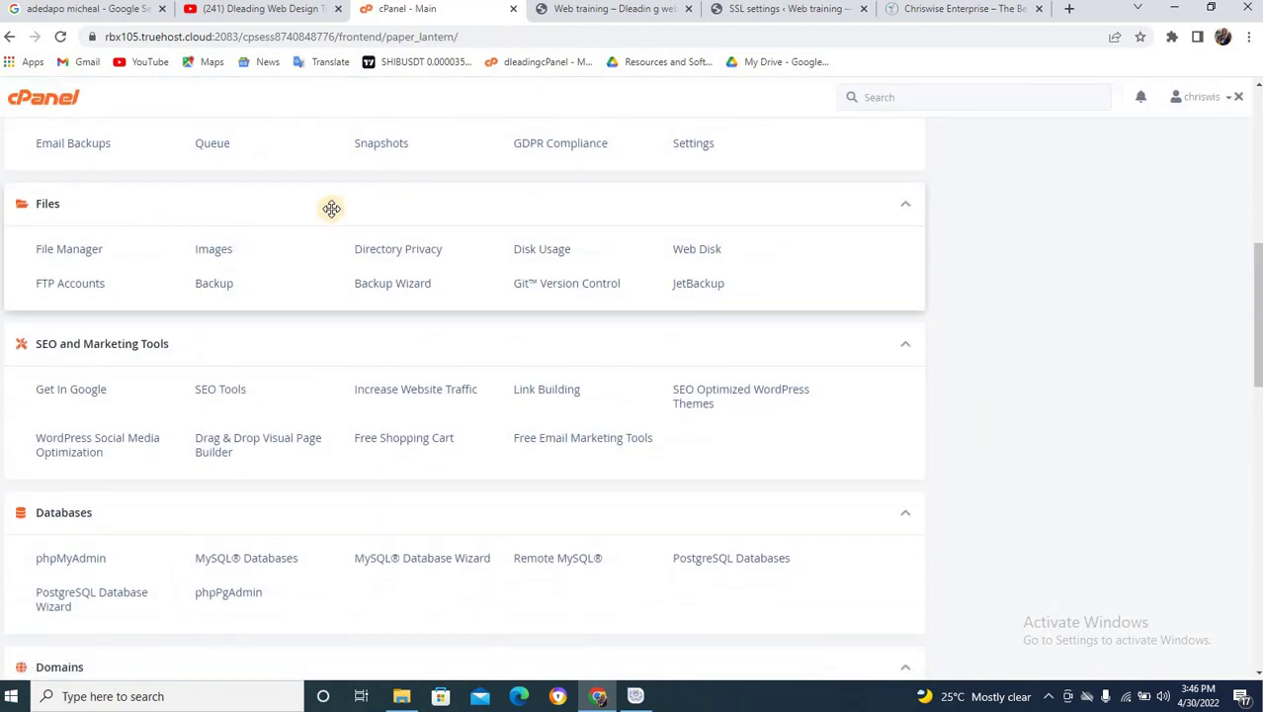
{"action": "scroll", "coordinate": [331, 208], "scroll_direction": "down", "scroll_amount": 2}
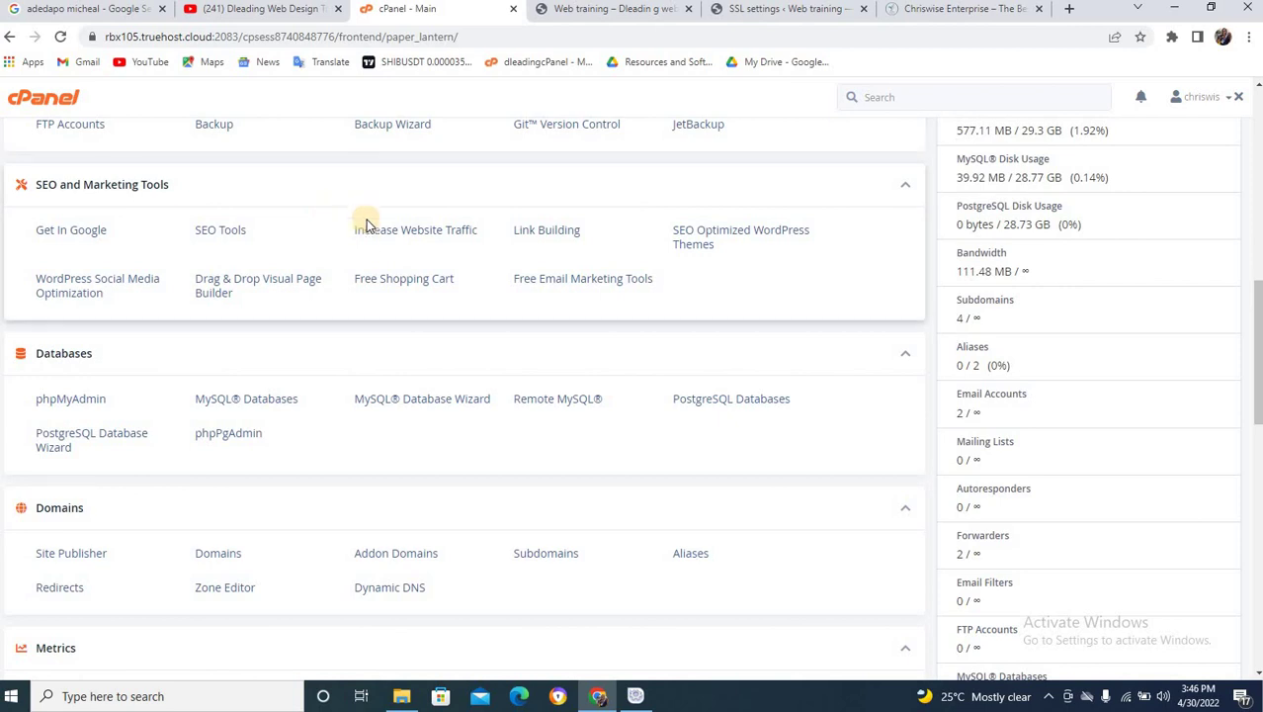
{"action": "scroll", "coordinate": [363, 261], "scroll_direction": "down", "scroll_amount": 4}
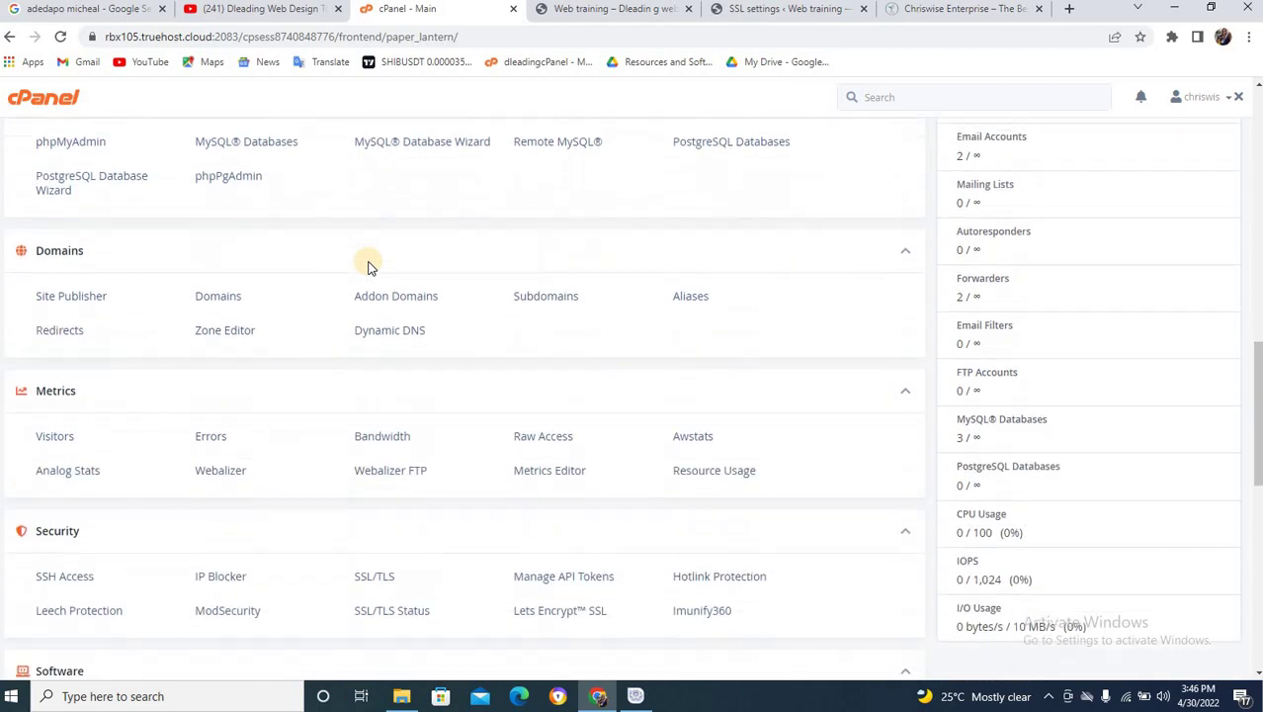
{"action": "scroll", "coordinate": [367, 261], "scroll_direction": "down", "scroll_amount": 4}
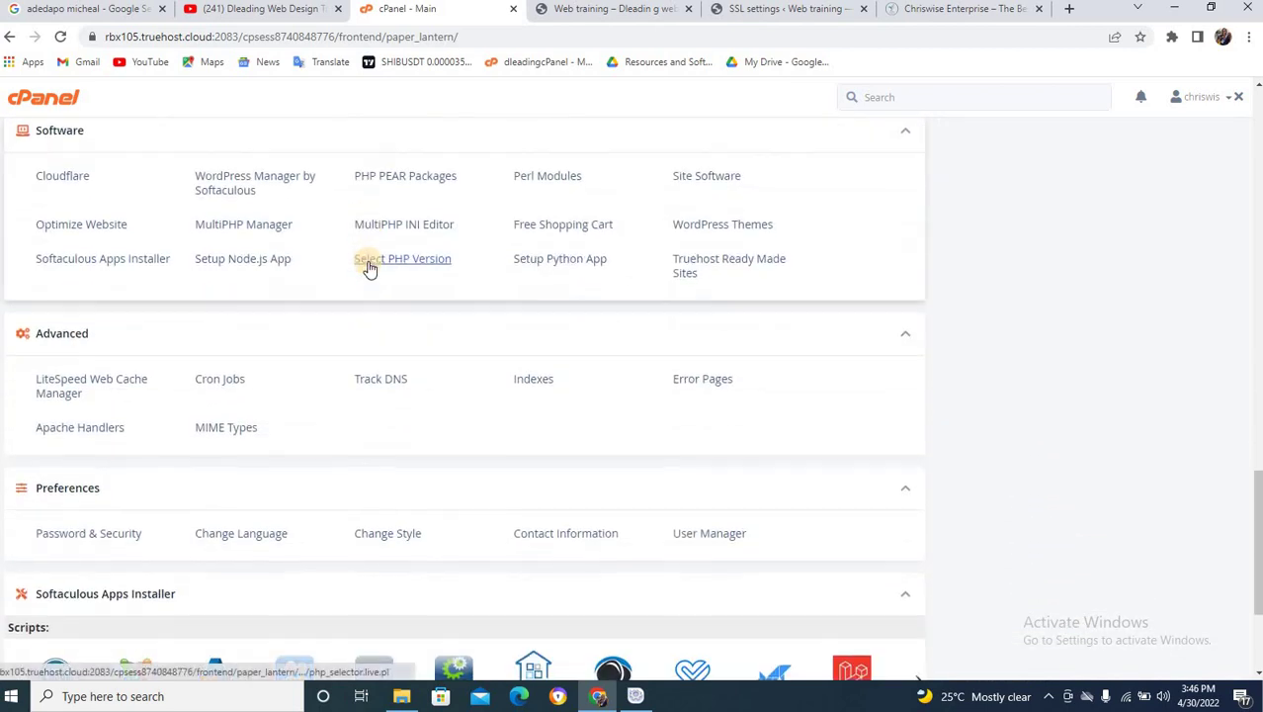
{"action": "scroll", "coordinate": [369, 267], "scroll_direction": "down", "scroll_amount": 2}
{"action": "scroll", "coordinate": [368, 267], "scroll_direction": "up", "scroll_amount": 6}
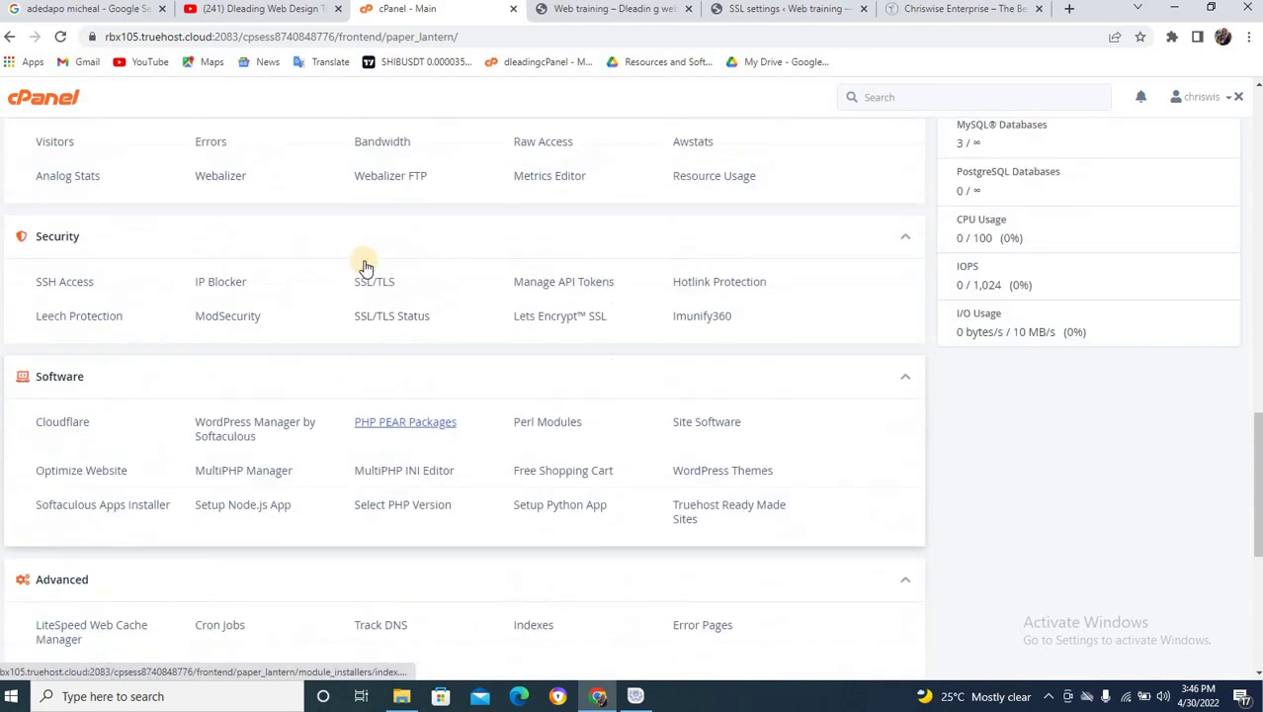
{"action": "scroll", "coordinate": [586, 287], "scroll_direction": "down", "scroll_amount": 2}
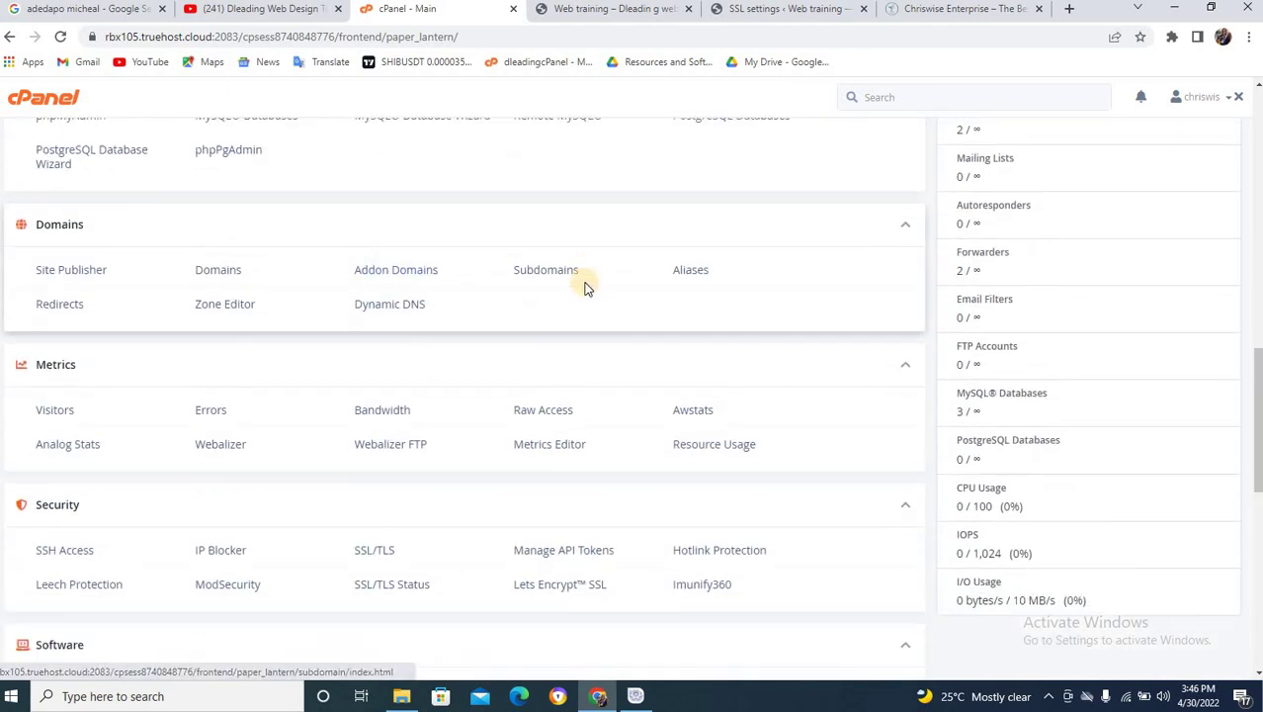
{"action": "left_click", "coordinate": [565, 469]}
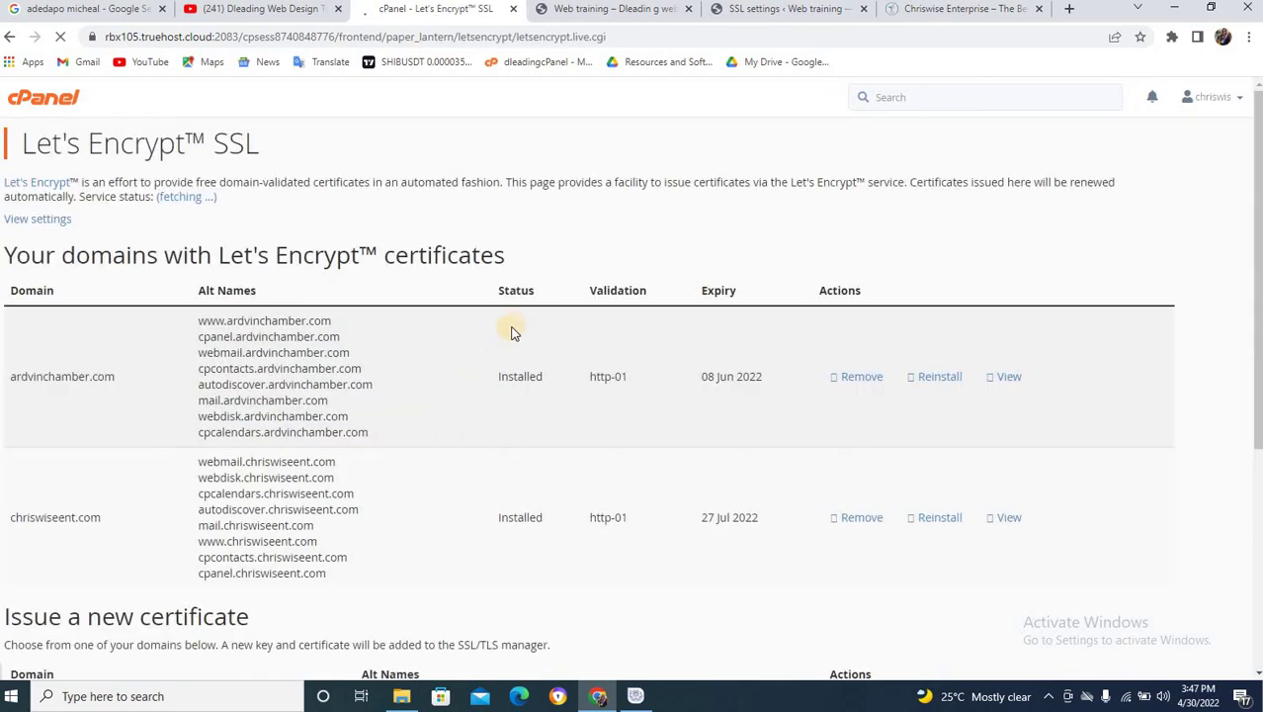
Issue a Let's Encrypt certificate for training.chriswiseent.com with cPanel subdomains added, keeping http-01 validation
{"action": "scroll", "coordinate": [203, 376], "scroll_direction": "down", "scroll_amount": 3}
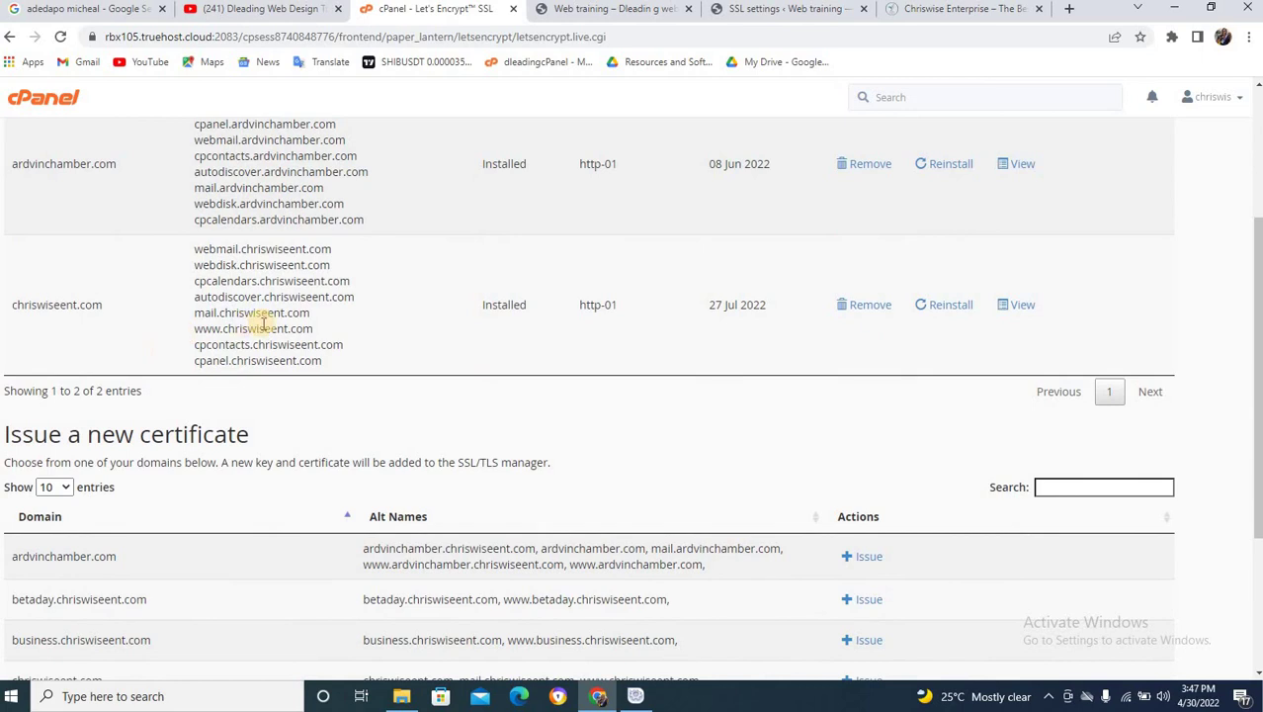
{"action": "scroll", "coordinate": [262, 324], "scroll_direction": "down", "scroll_amount": 3}
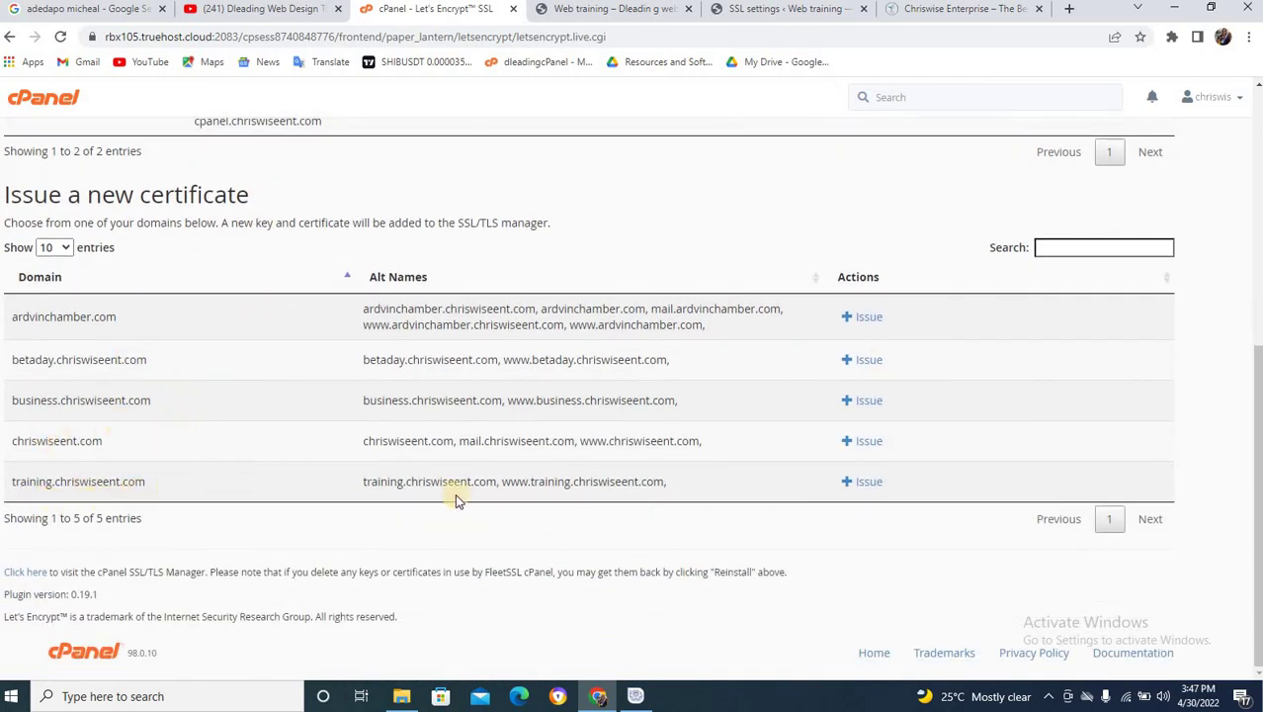
{"action": "left_click", "coordinate": [858, 483]}
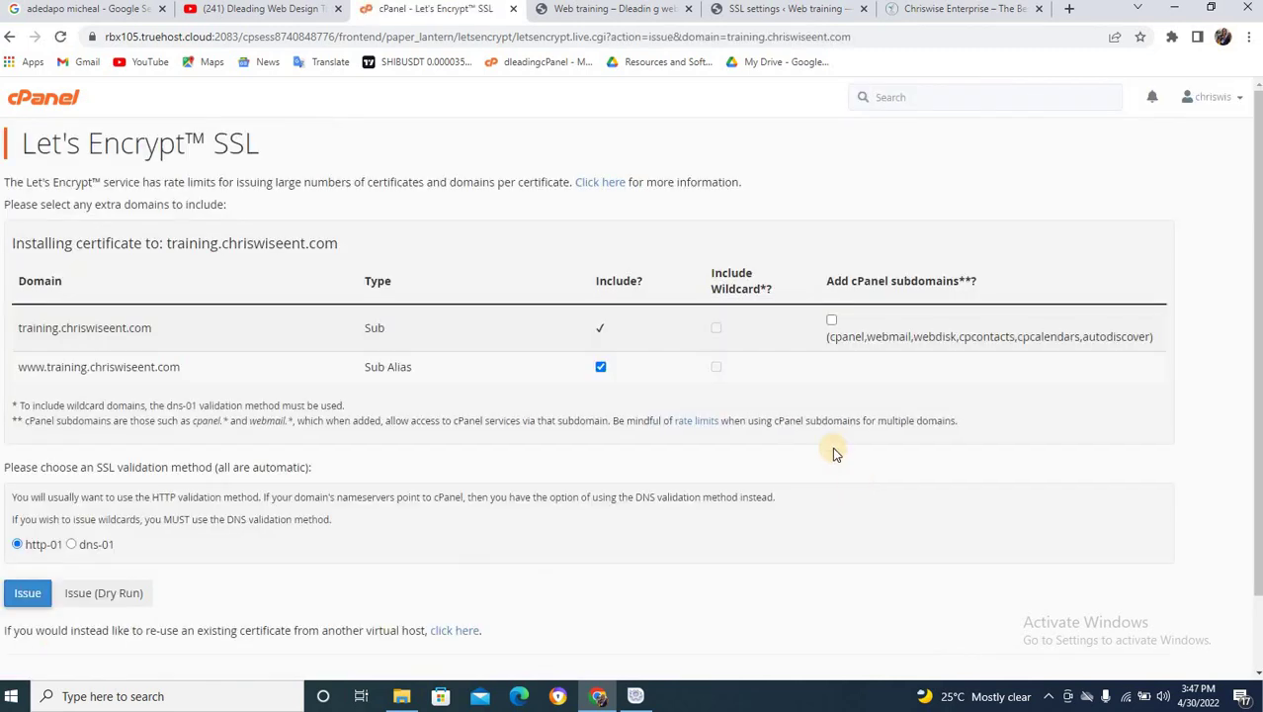
{"action": "left_click", "coordinate": [832, 322]}
{"action": "scroll", "coordinate": [832, 326], "scroll_direction": "down", "scroll_amount": 2}
{"action": "left_click", "coordinate": [44, 508]}
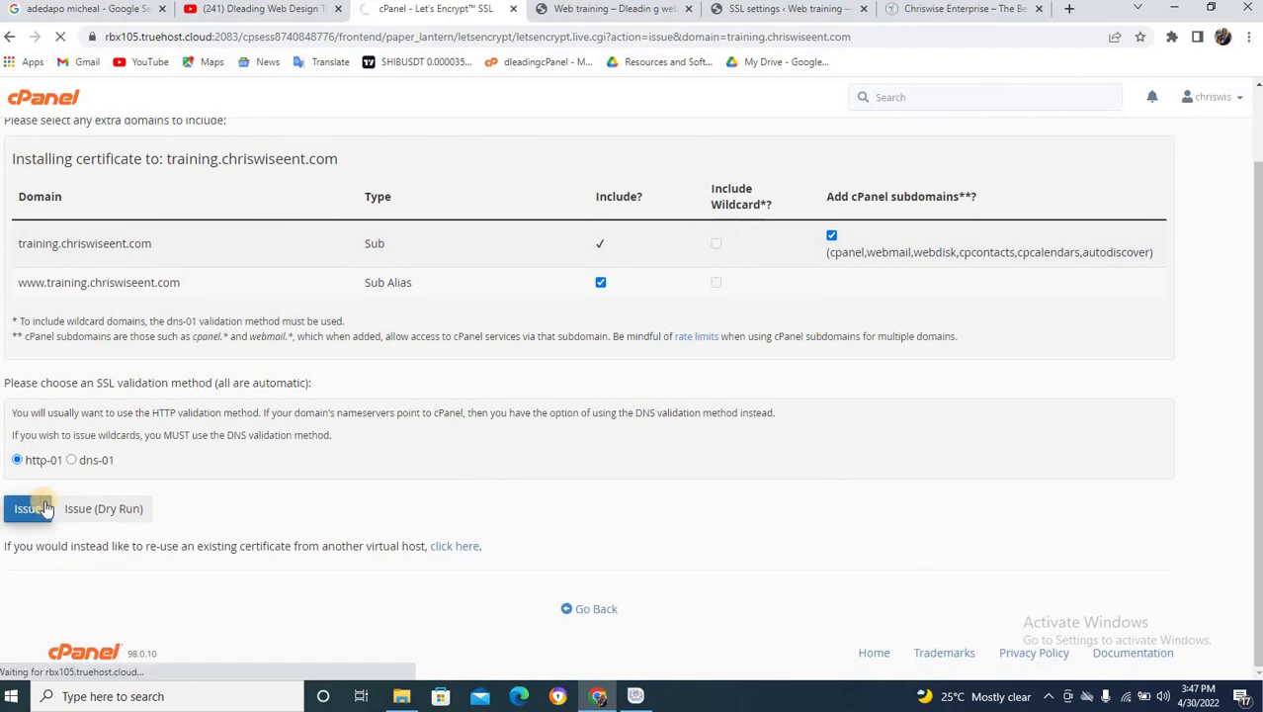
{"action": "left_click", "coordinate": [773, 19]}
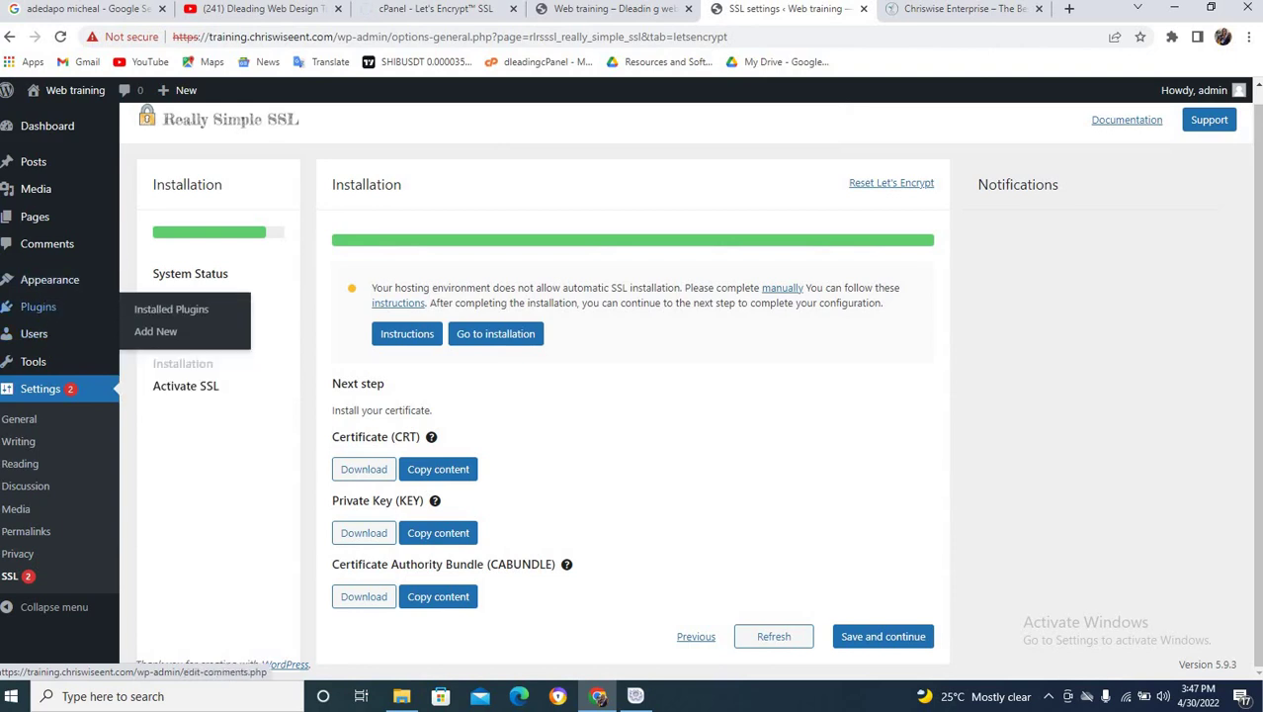
{"action": "left_click", "coordinate": [463, 12]}
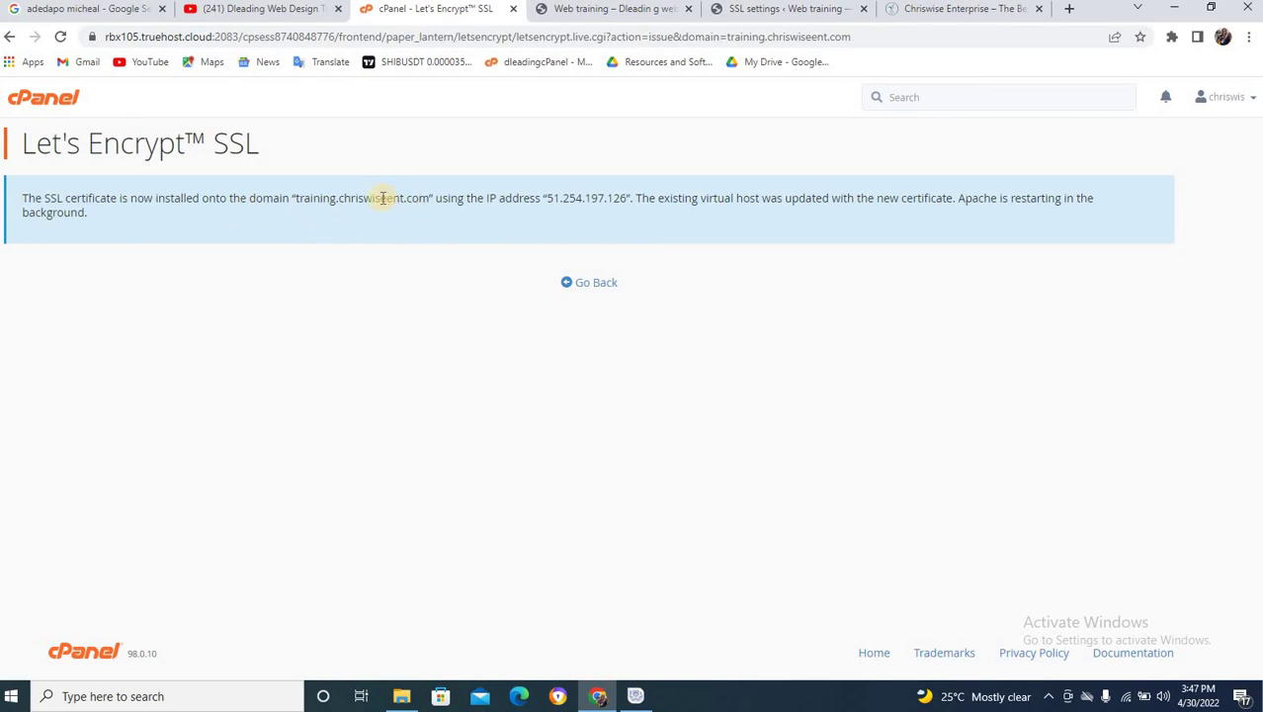
Look over the live Web training site and SSL settings, then bring up the YouTube channel's playlists
{"action": "left_click", "coordinate": [612, 9]}
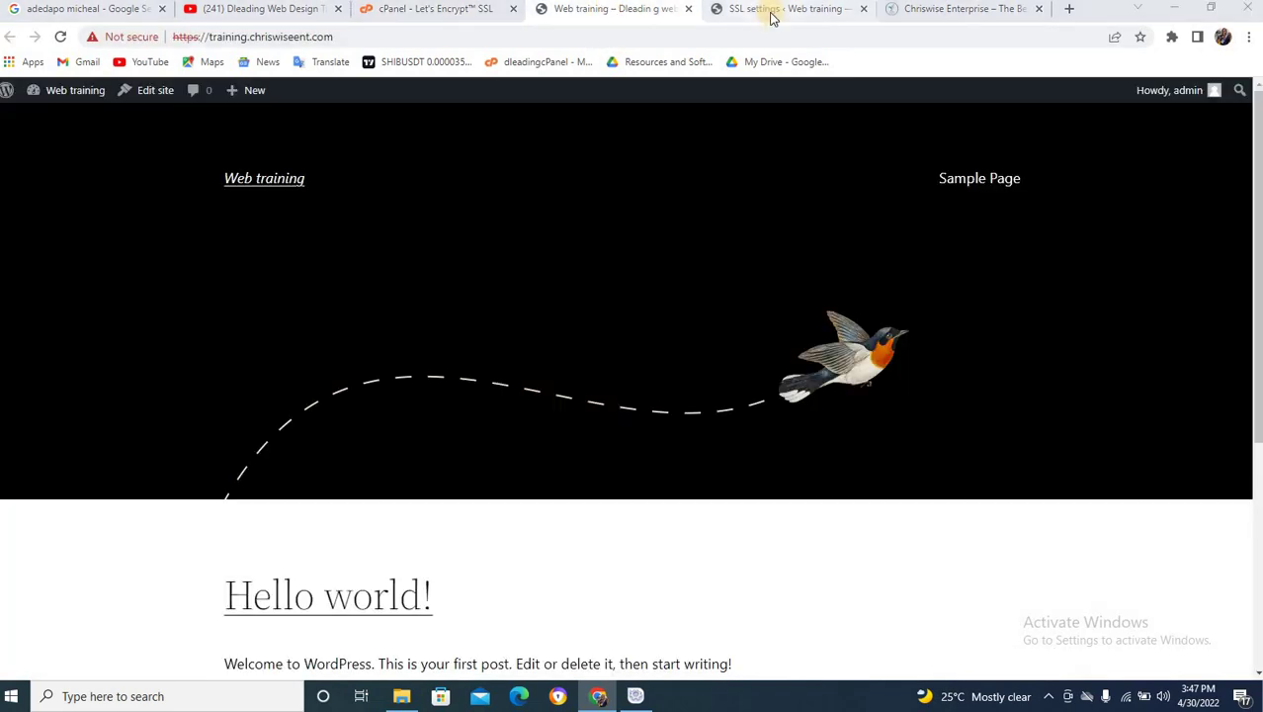
{"action": "left_click", "coordinate": [769, 12]}
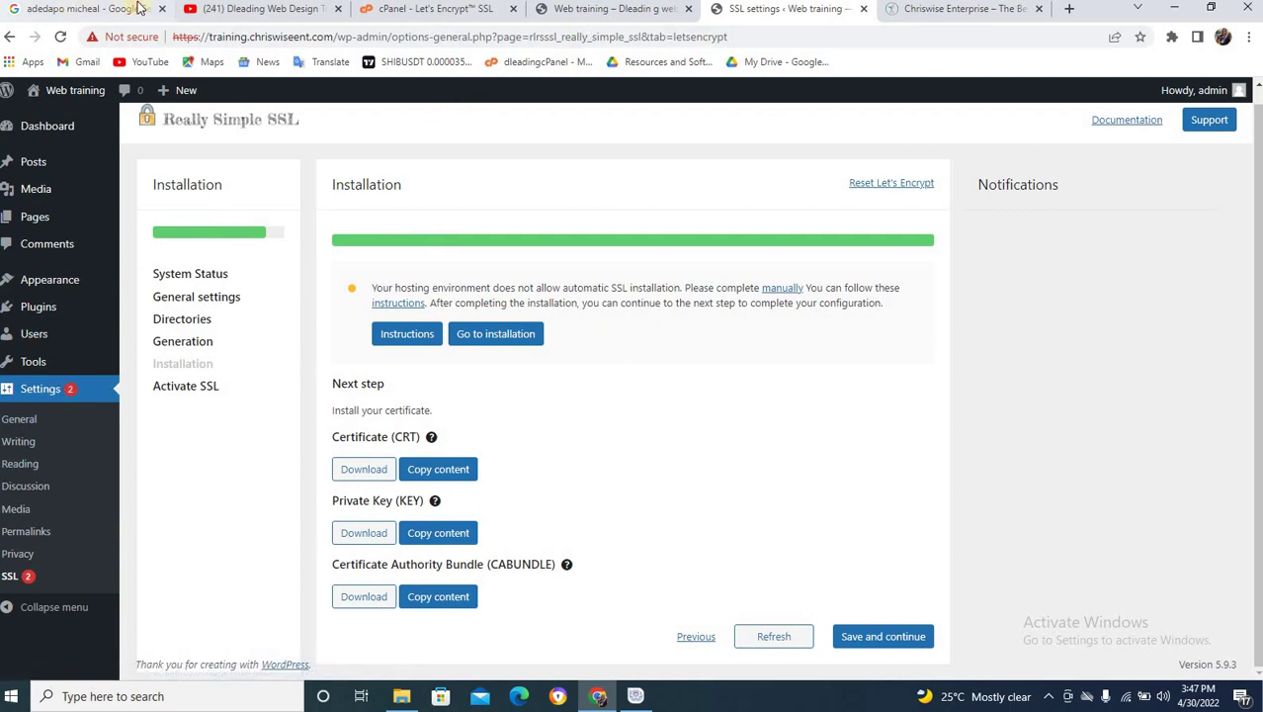
{"action": "left_click", "coordinate": [230, 16]}
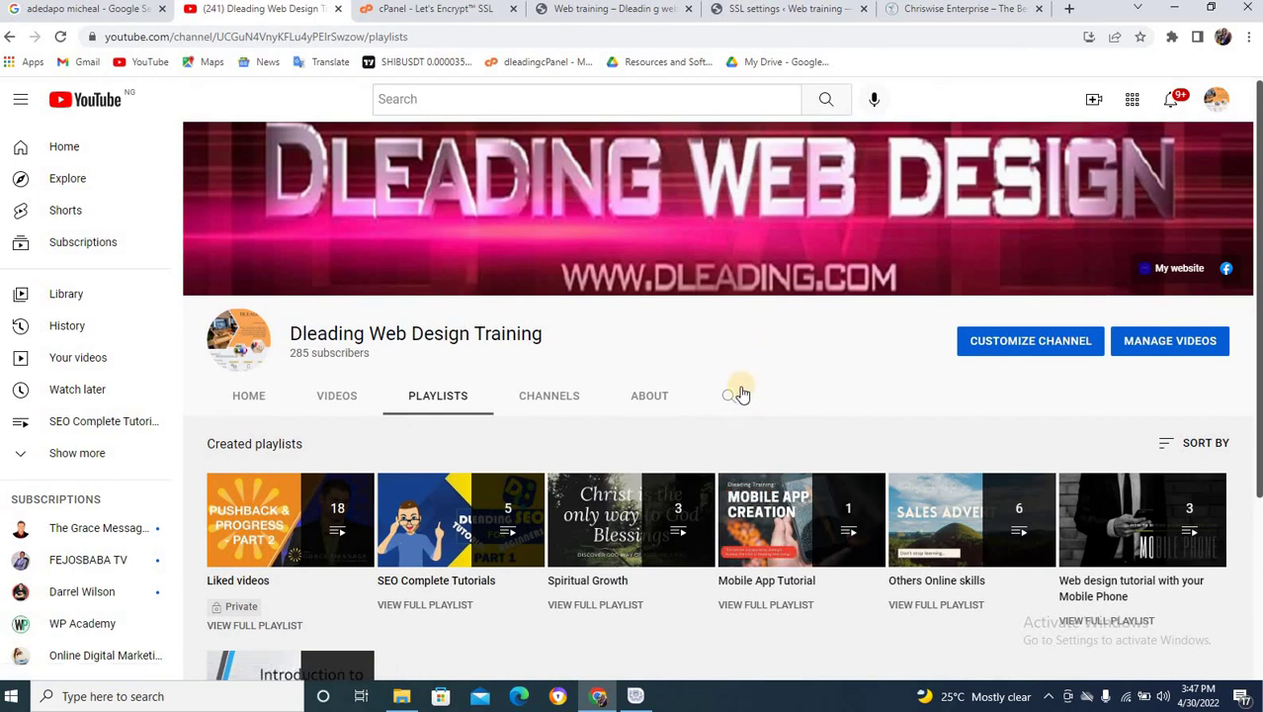
Search the channel for 'how to secure your website', then go back to the WordPress SSL settings
{"action": "left_click", "coordinate": [729, 397]}
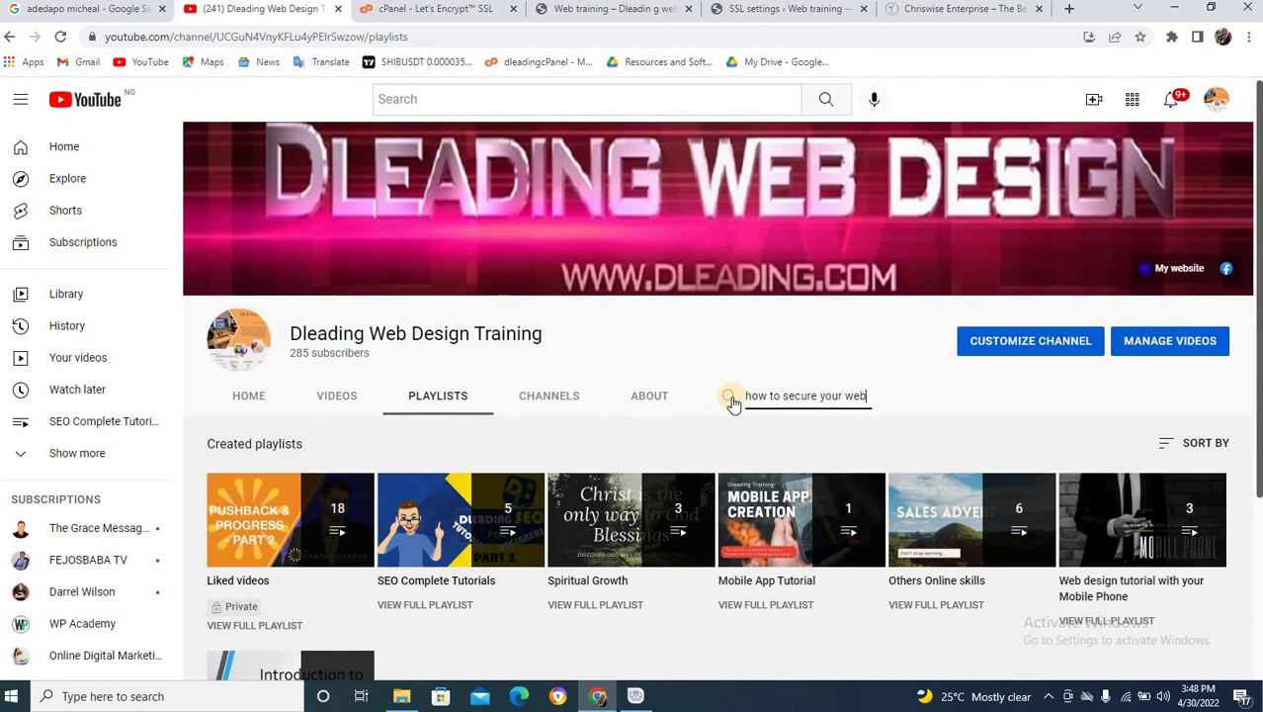
{"action": "type", "text": "site"}
{"action": "key", "text": "Return"}
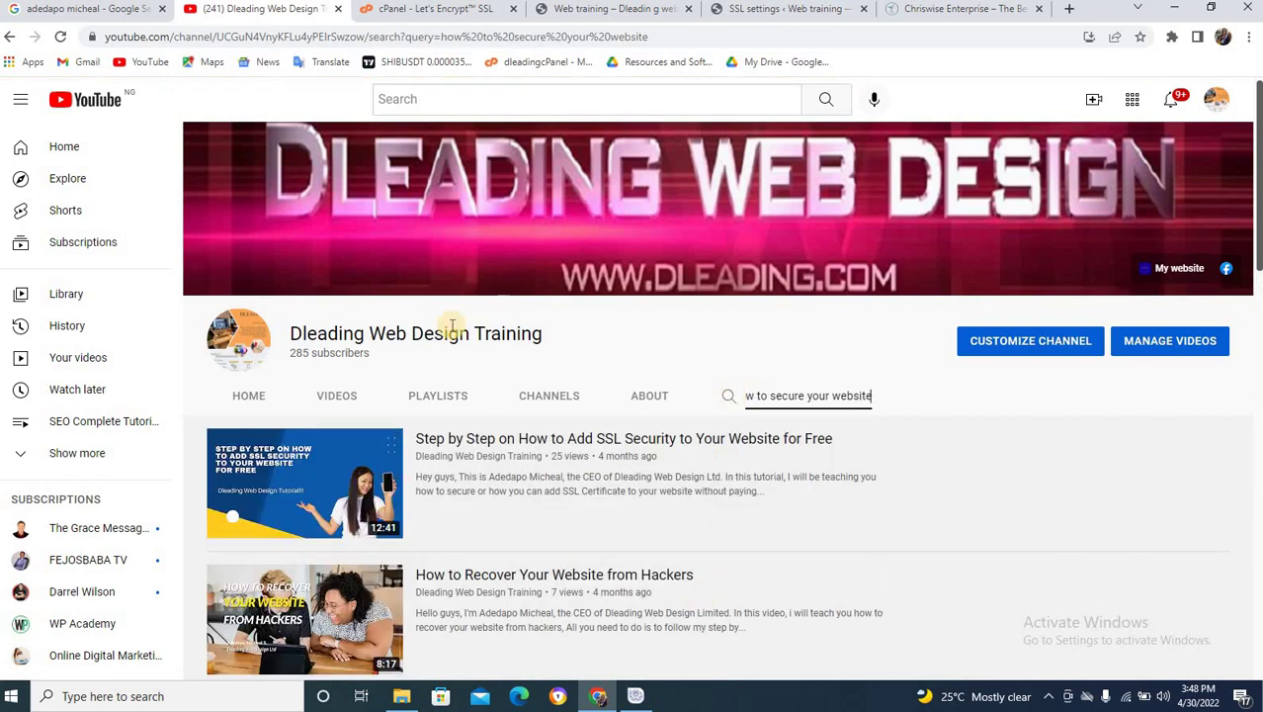
{"action": "mouse_move", "coordinate": [460, 479]}
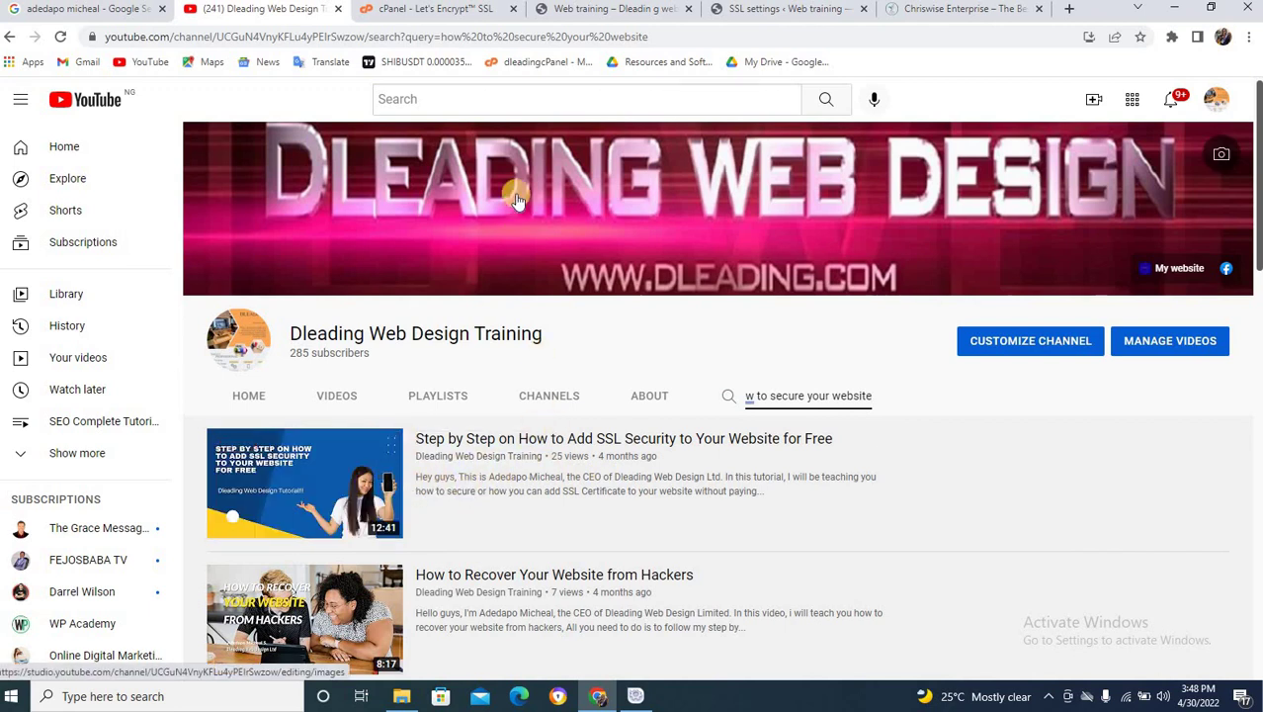
{"action": "left_click", "coordinate": [767, 9]}
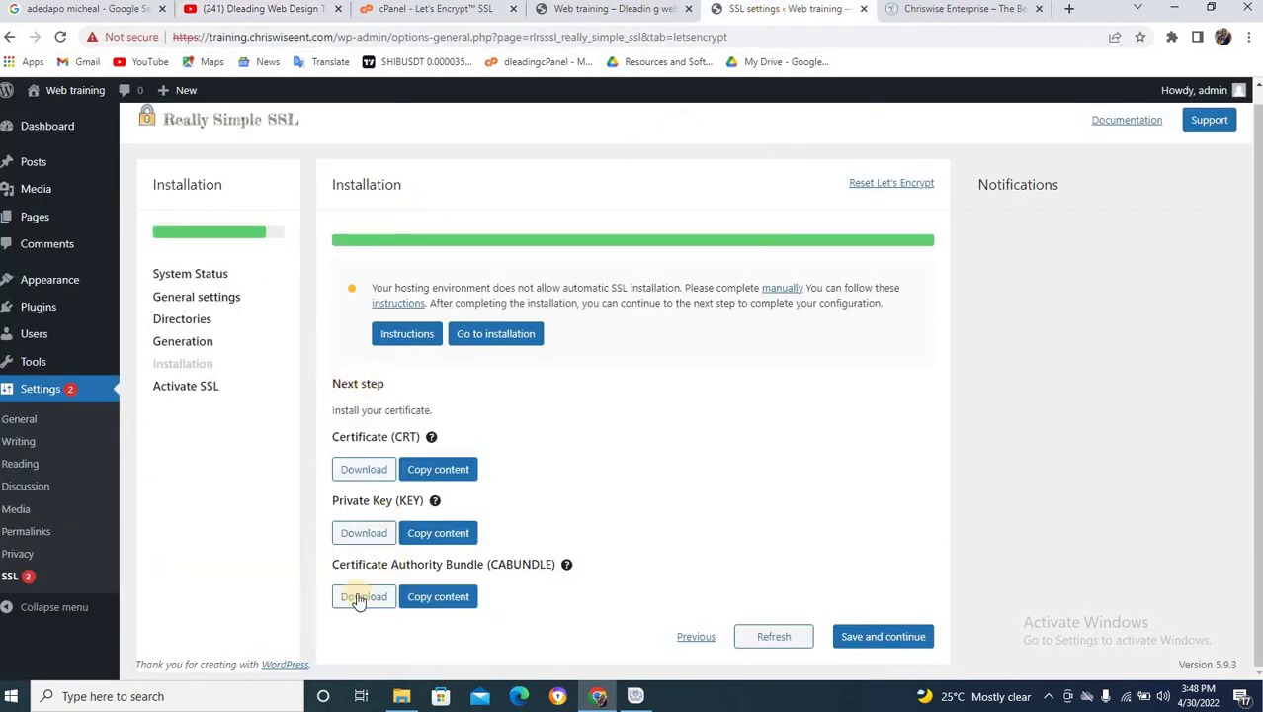
Go to the WordPress Dashboard to see the 'Almost ready to migrate to SSL!' notice over https
{"action": "scroll", "coordinate": [350, 592], "scroll_direction": "up", "scroll_amount": 1}
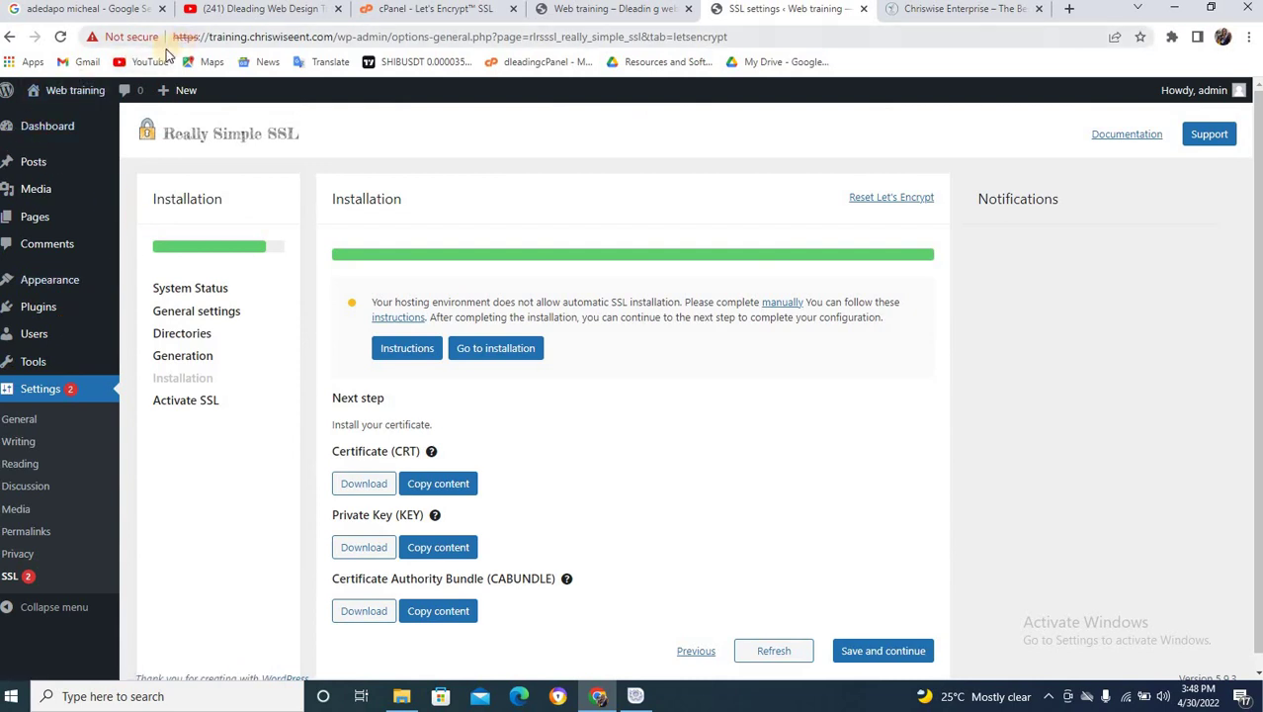
{"action": "left_click", "coordinate": [55, 128]}
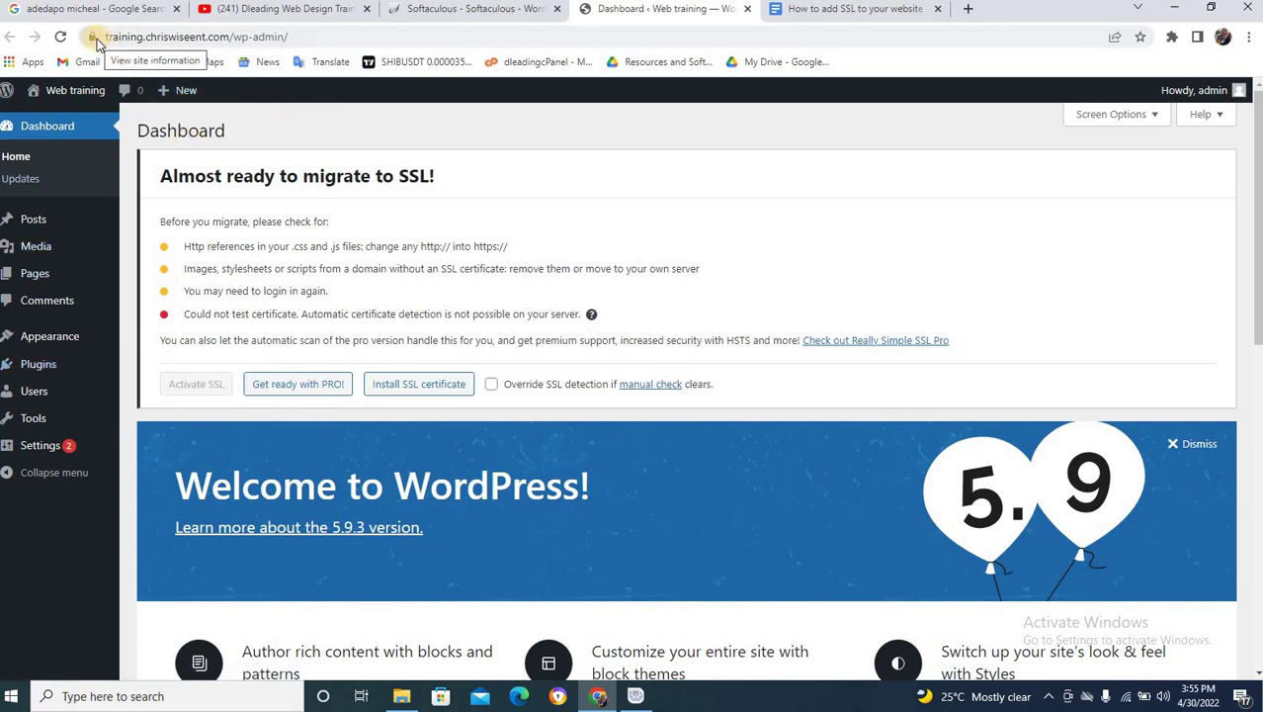
Bulk-delete the installed plugins by selecting all three and confirming the deletion
{"action": "mouse_move", "coordinate": [28, 367]}
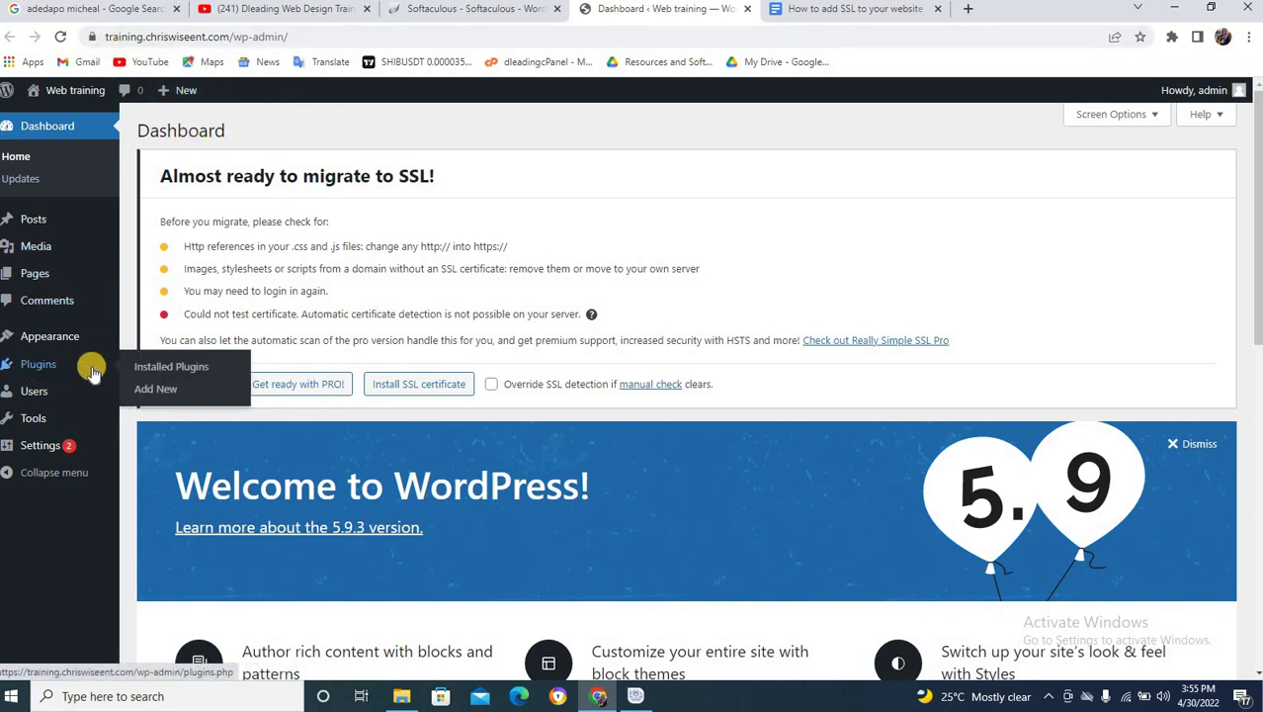
{"action": "left_click", "coordinate": [175, 372]}
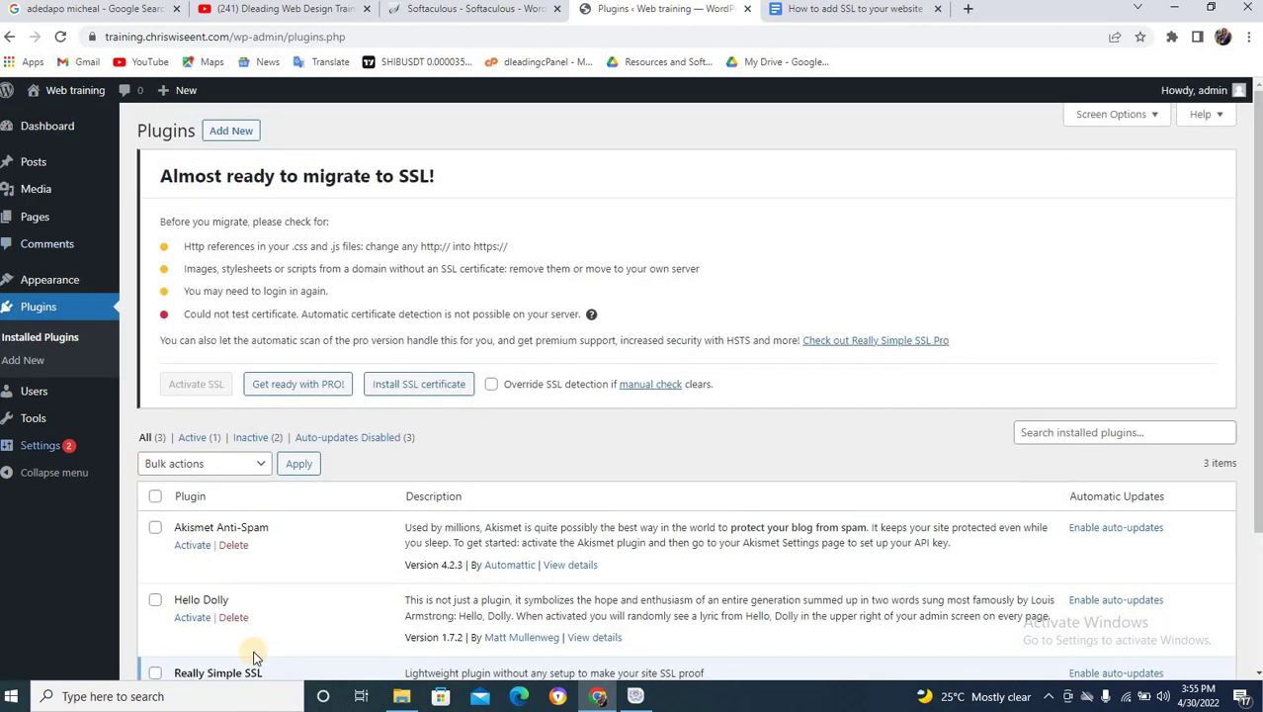
{"action": "scroll", "coordinate": [125, 409], "scroll_direction": "down", "scroll_amount": 2}
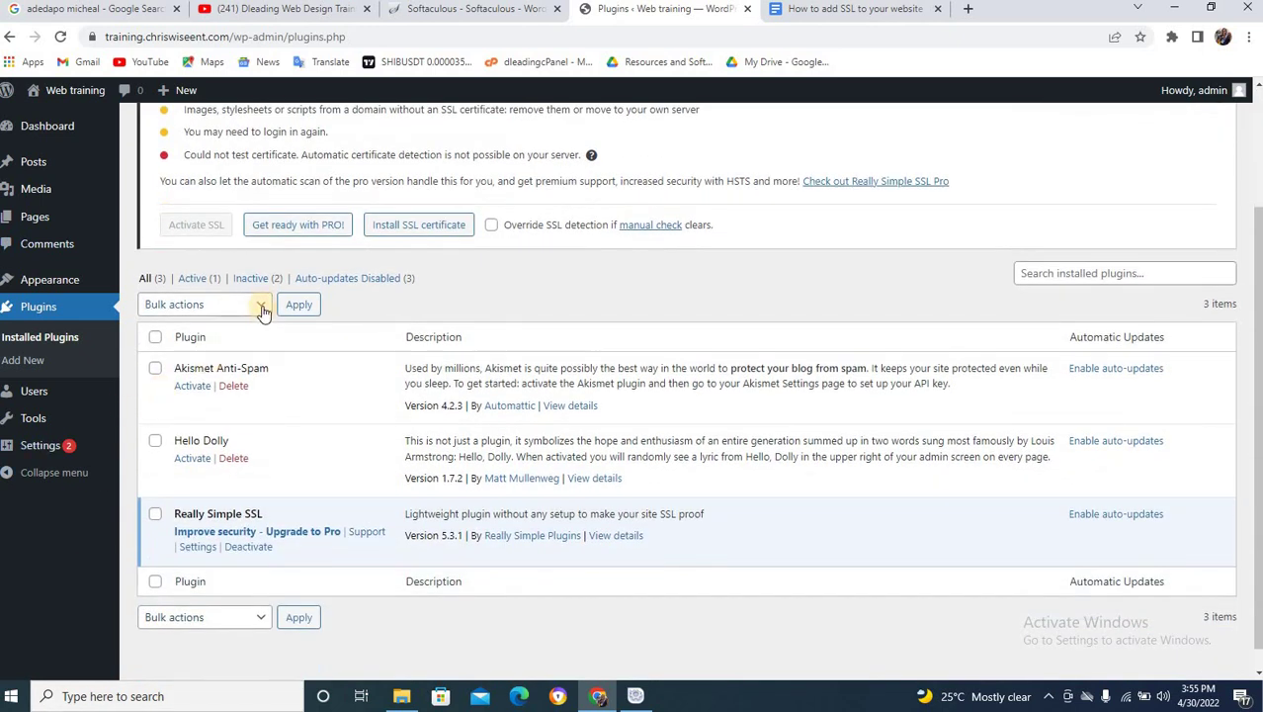
{"action": "left_click", "coordinate": [261, 309]}
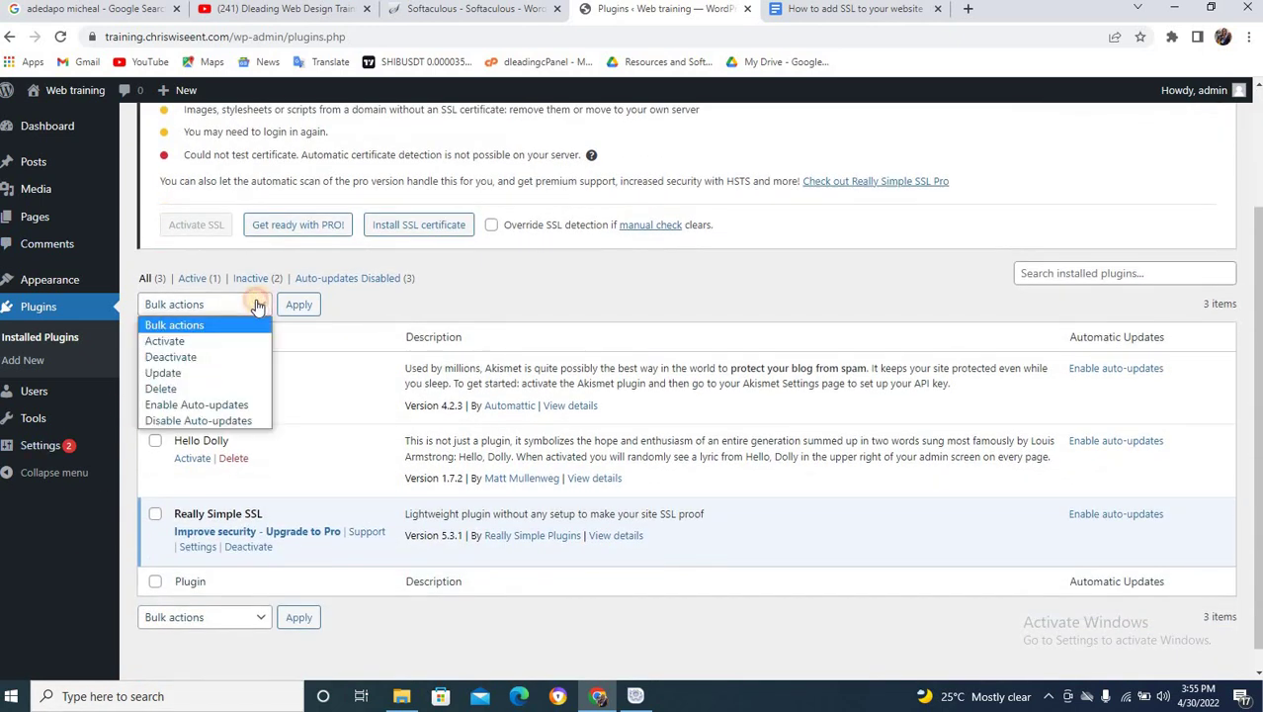
{"action": "left_click", "coordinate": [164, 388]}
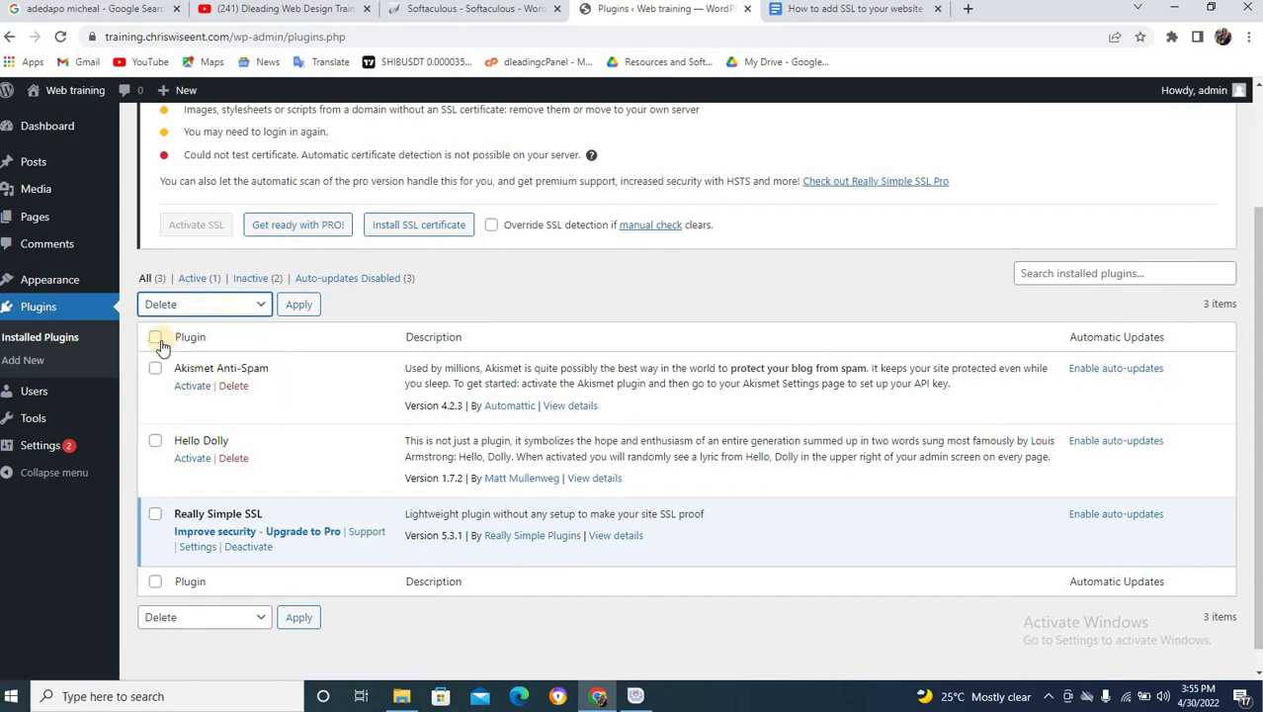
{"action": "left_click", "coordinate": [157, 338]}
{"action": "left_click", "coordinate": [297, 304]}
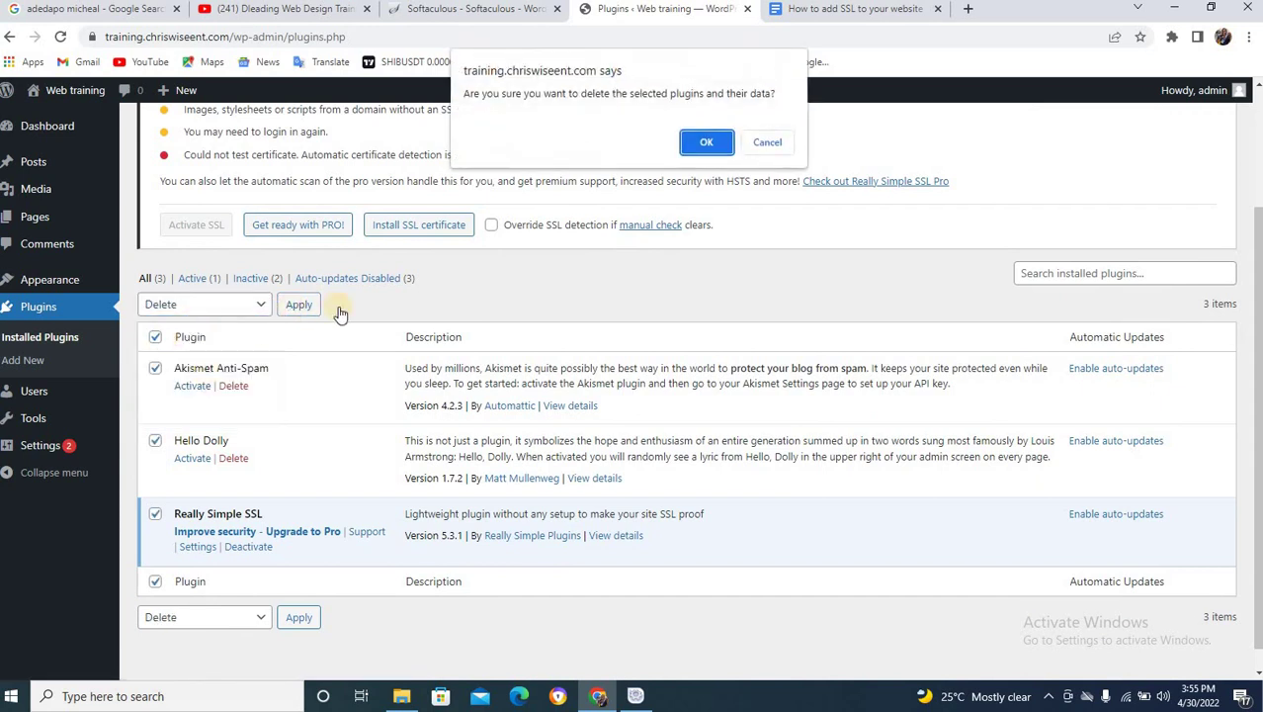
{"action": "left_click", "coordinate": [706, 144]}
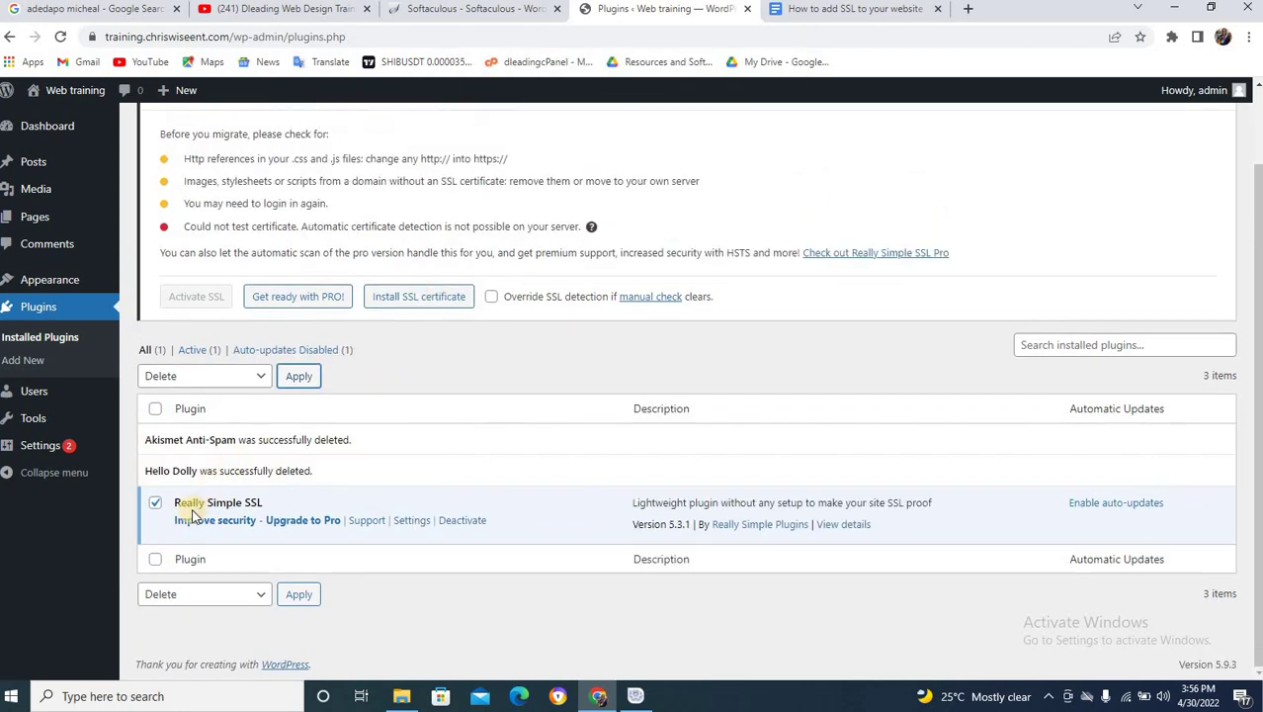
Deactivate the remaining Really Simple SSL plugin and delete it along with its data
{"action": "left_click", "coordinate": [264, 377]}
{"action": "left_click", "coordinate": [226, 429]}
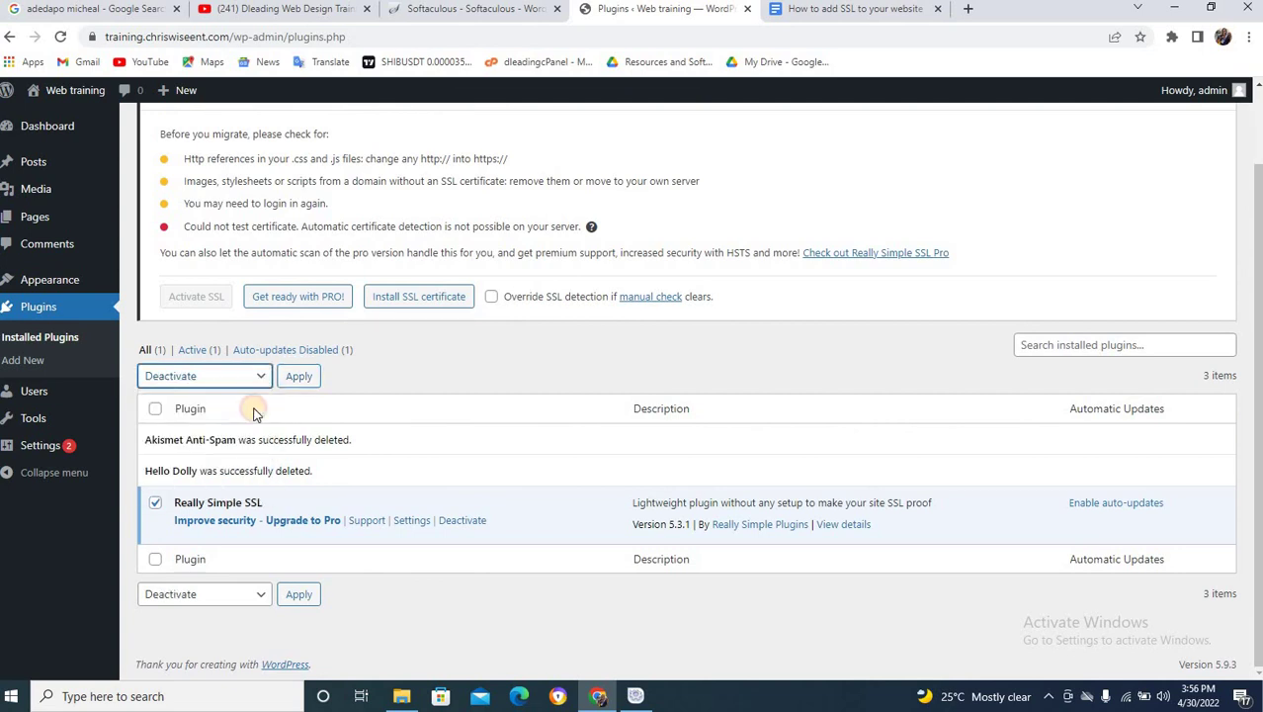
{"action": "left_click", "coordinate": [301, 377]}
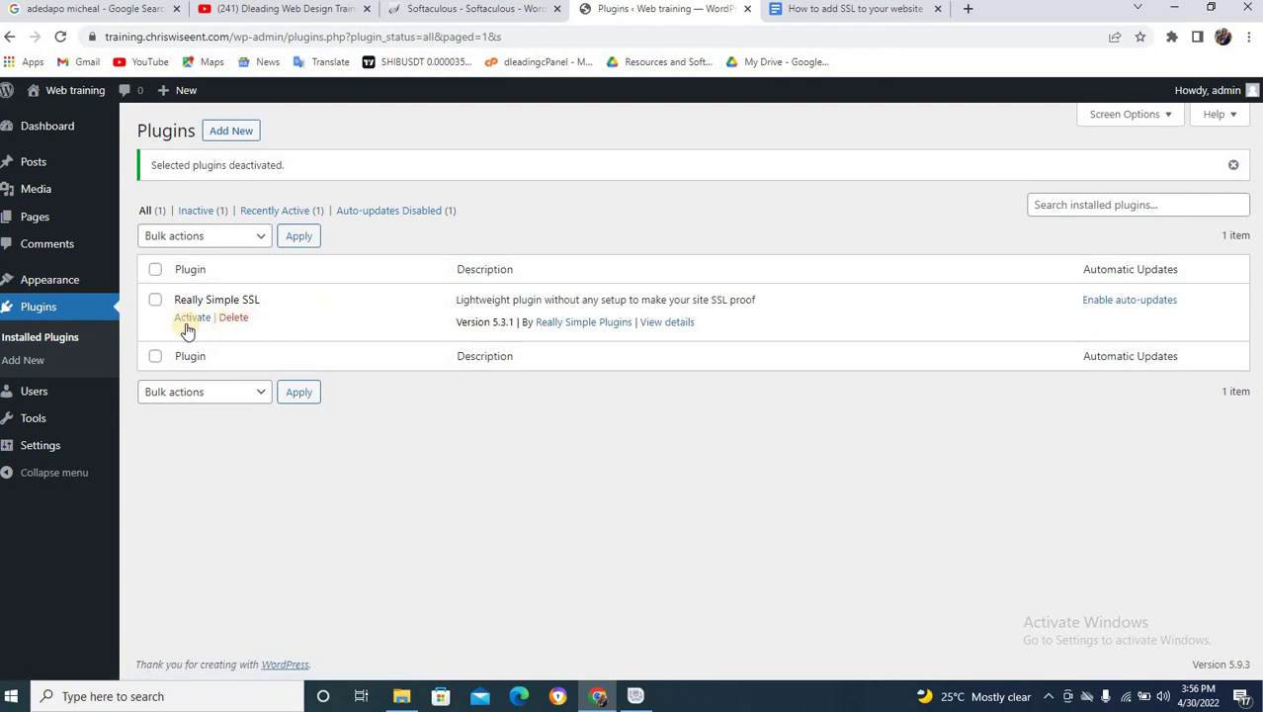
{"action": "left_click", "coordinate": [234, 317]}
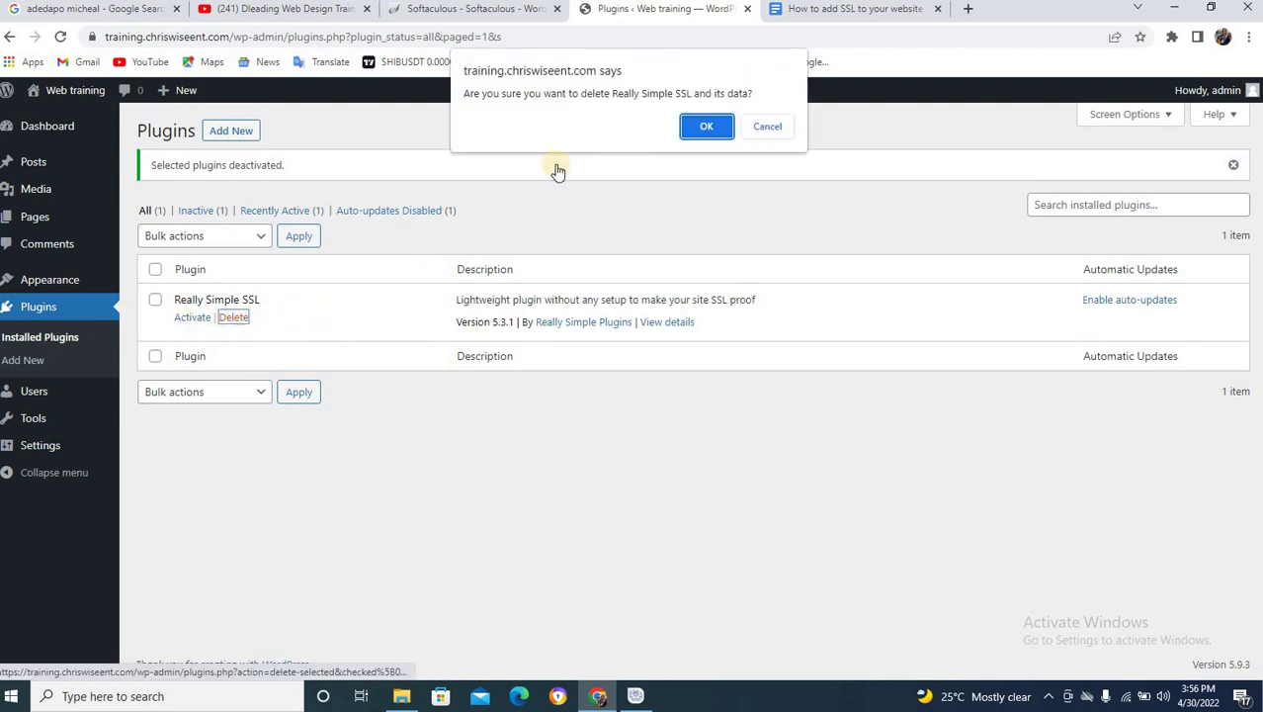
{"action": "left_click", "coordinate": [694, 133]}
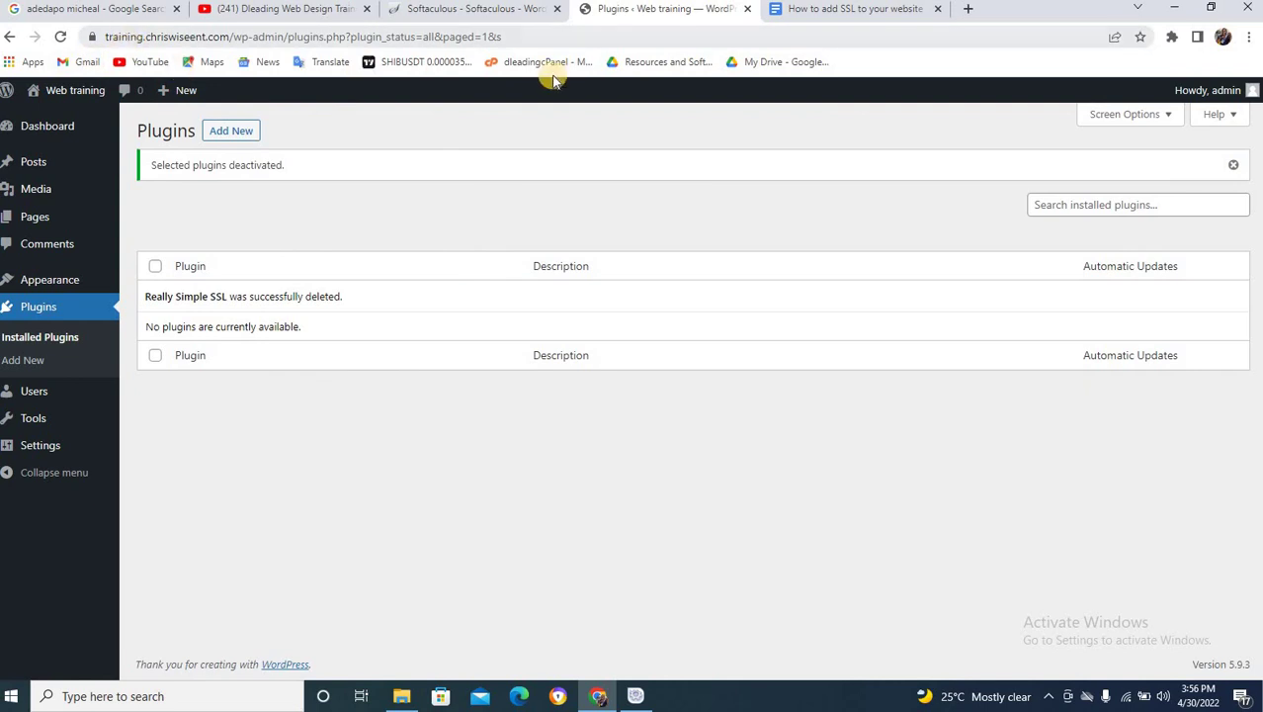
{"action": "left_click", "coordinate": [273, 18]}
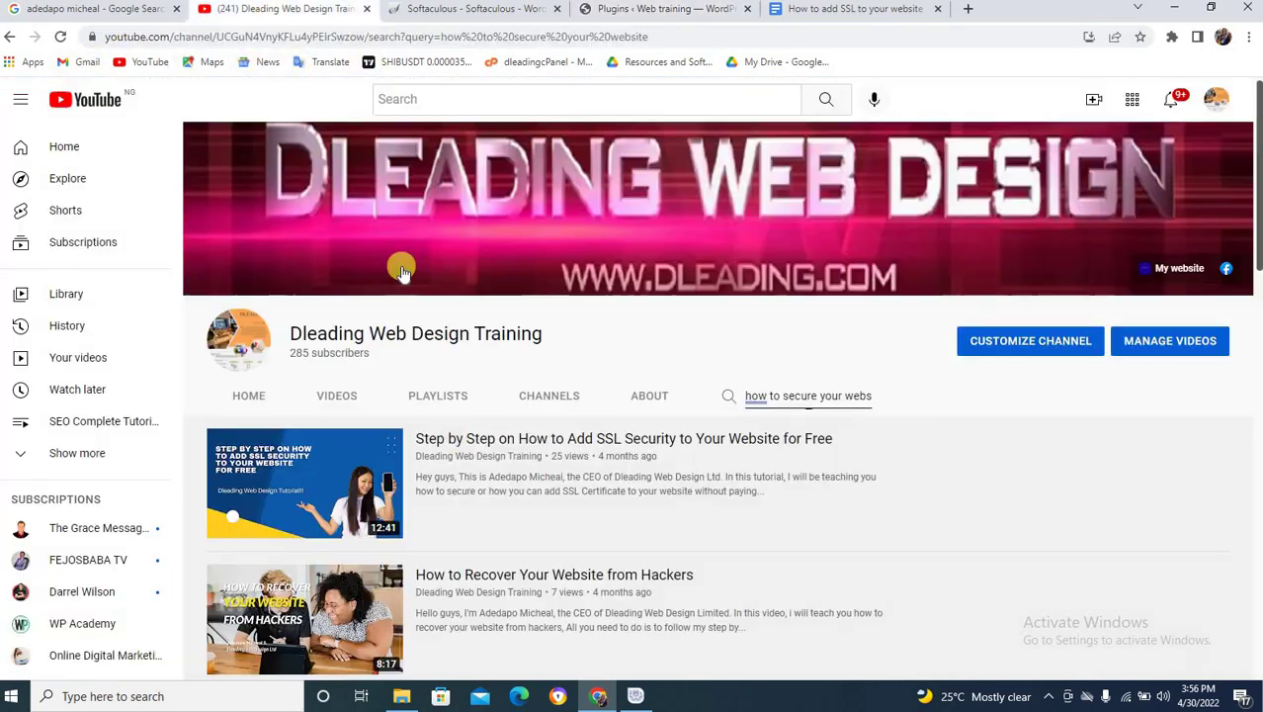
Browse the channel's SSL video results, then return via Softaculous to the WordPress Plugins page
{"action": "scroll", "coordinate": [503, 485], "scroll_direction": "down", "scroll_amount": 2}
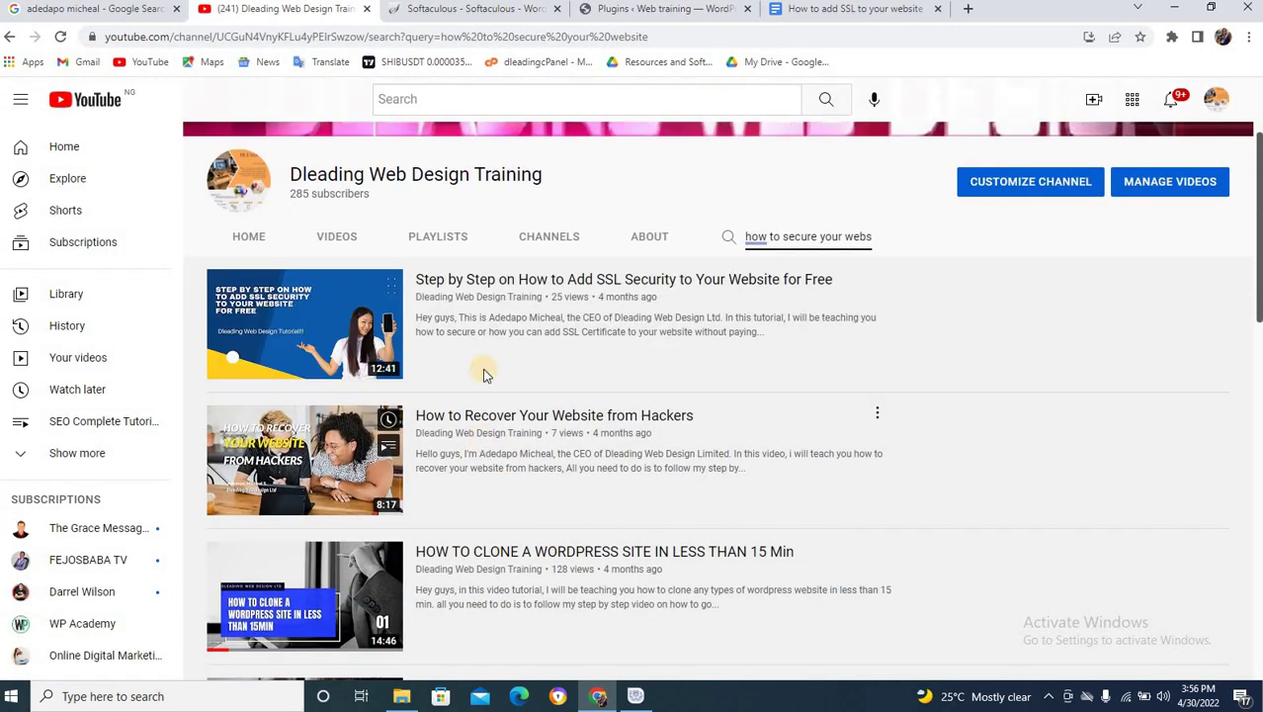
{"action": "mouse_move", "coordinate": [524, 331]}
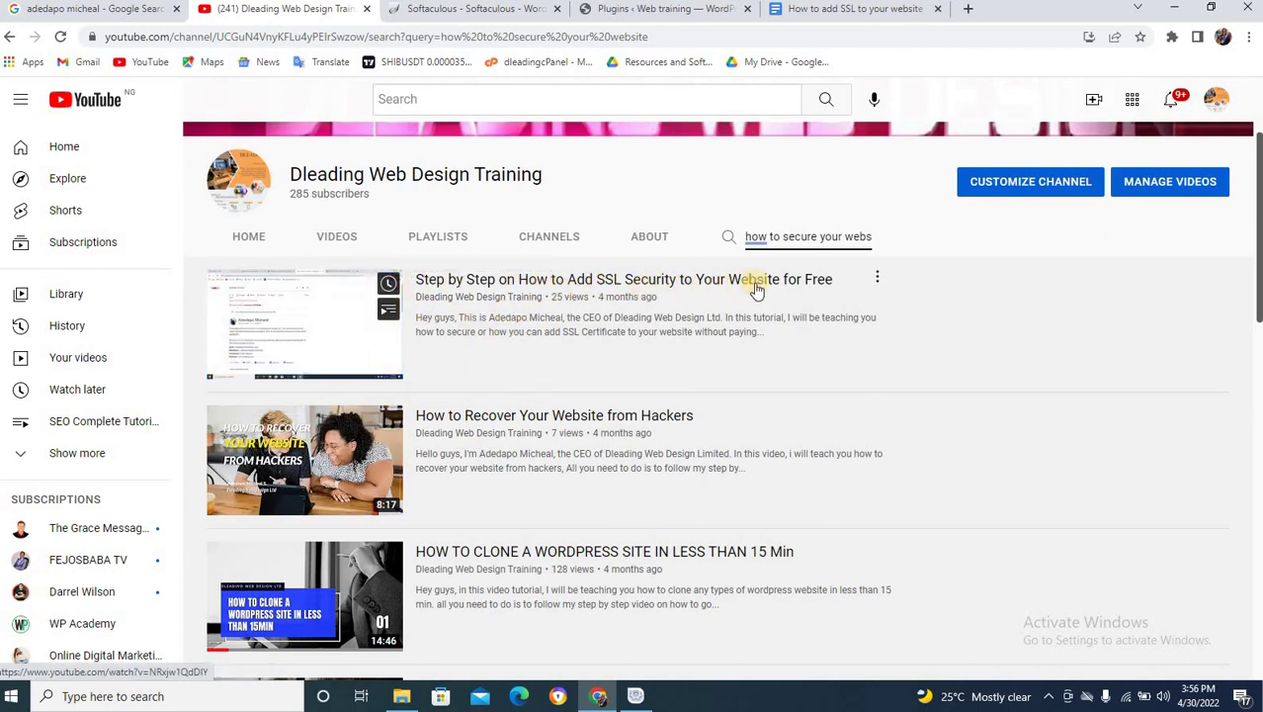
{"action": "left_click", "coordinate": [417, 9]}
{"action": "left_click", "coordinate": [618, 10]}
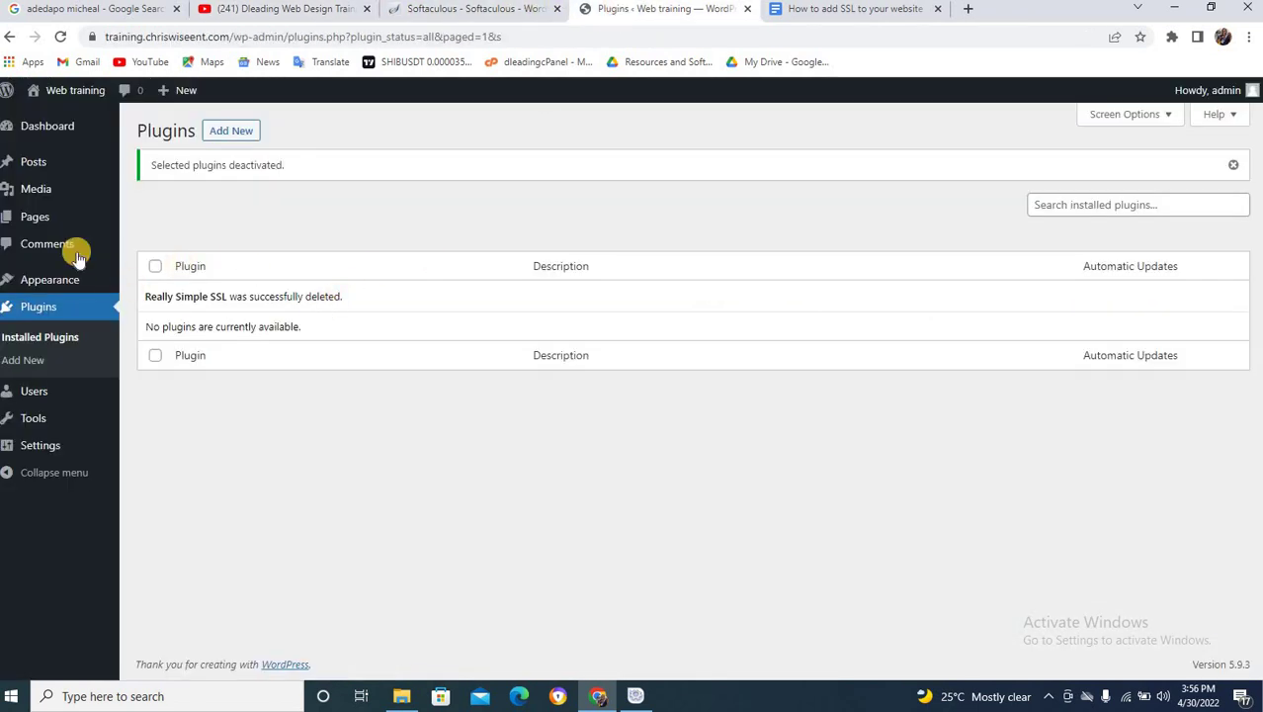
Open Appearance > Themes, listing Twenty Twenty-Two (active), Twenty Twenty and Twenty Twenty-One
{"action": "mouse_move", "coordinate": [81, 294]}
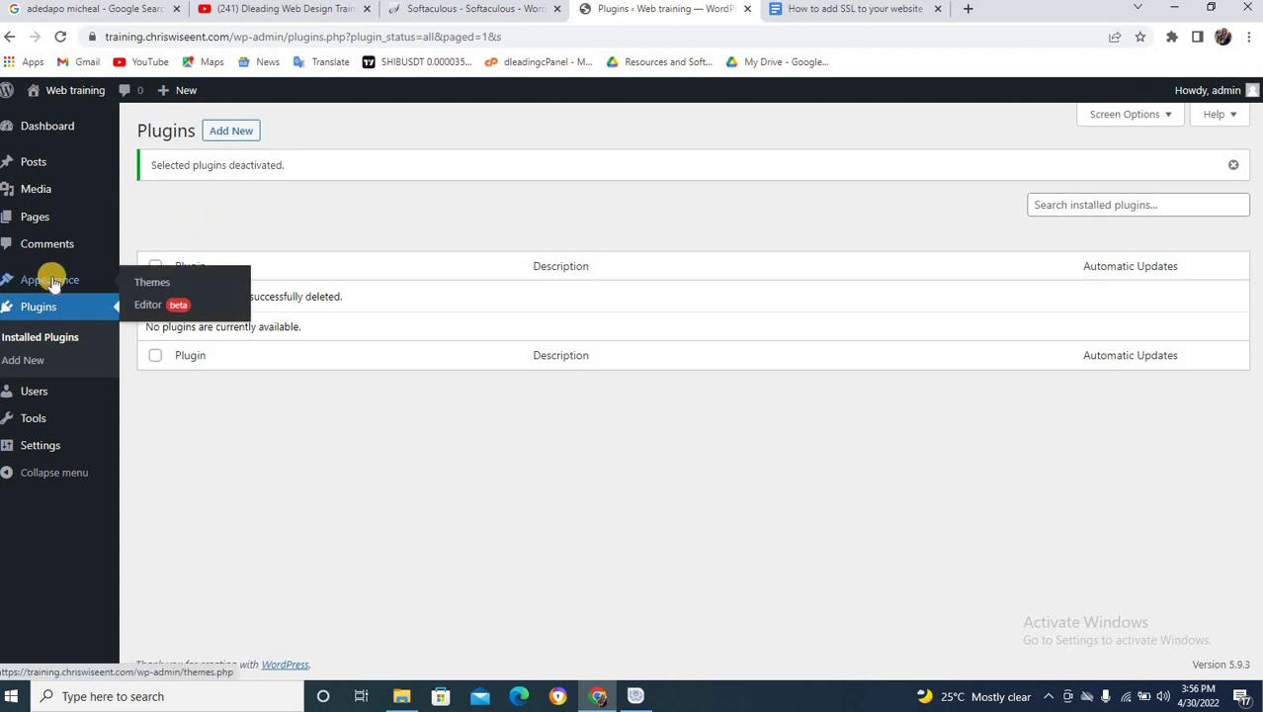
{"action": "left_click", "coordinate": [148, 281]}
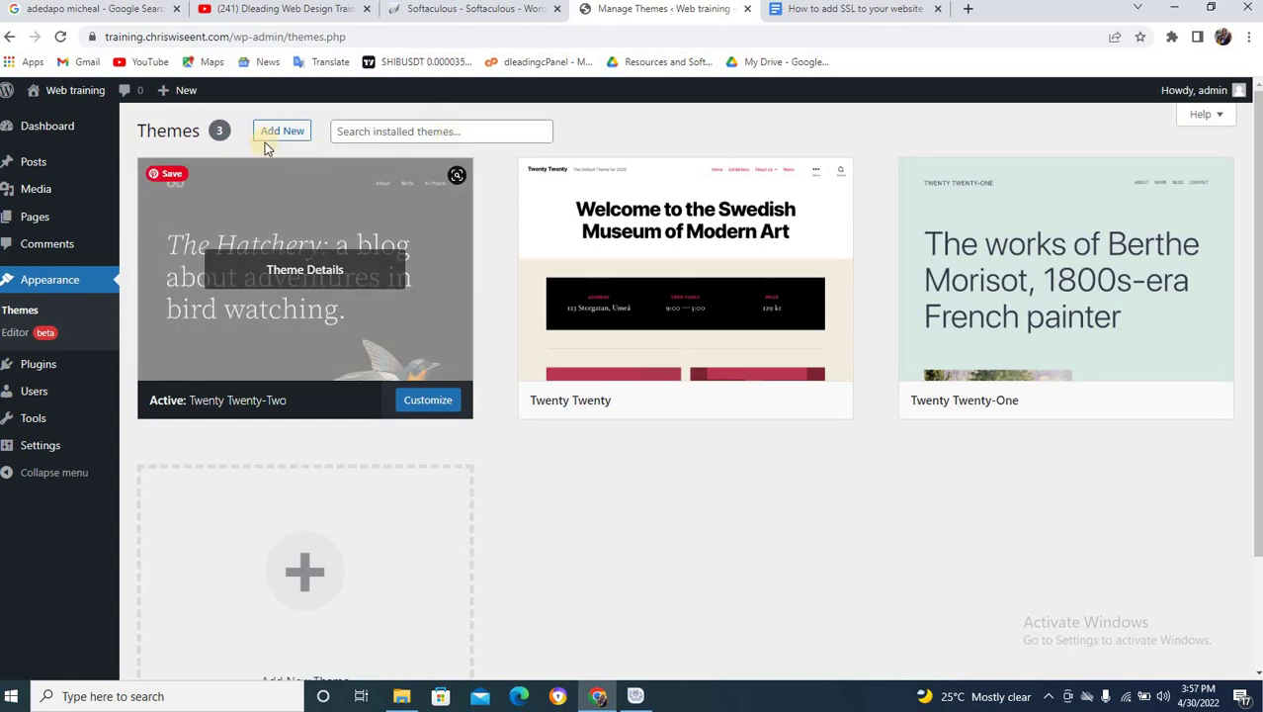
Search the theme directory for 'nev', then install and activate the Neve theme
{"action": "left_click", "coordinate": [303, 132]}
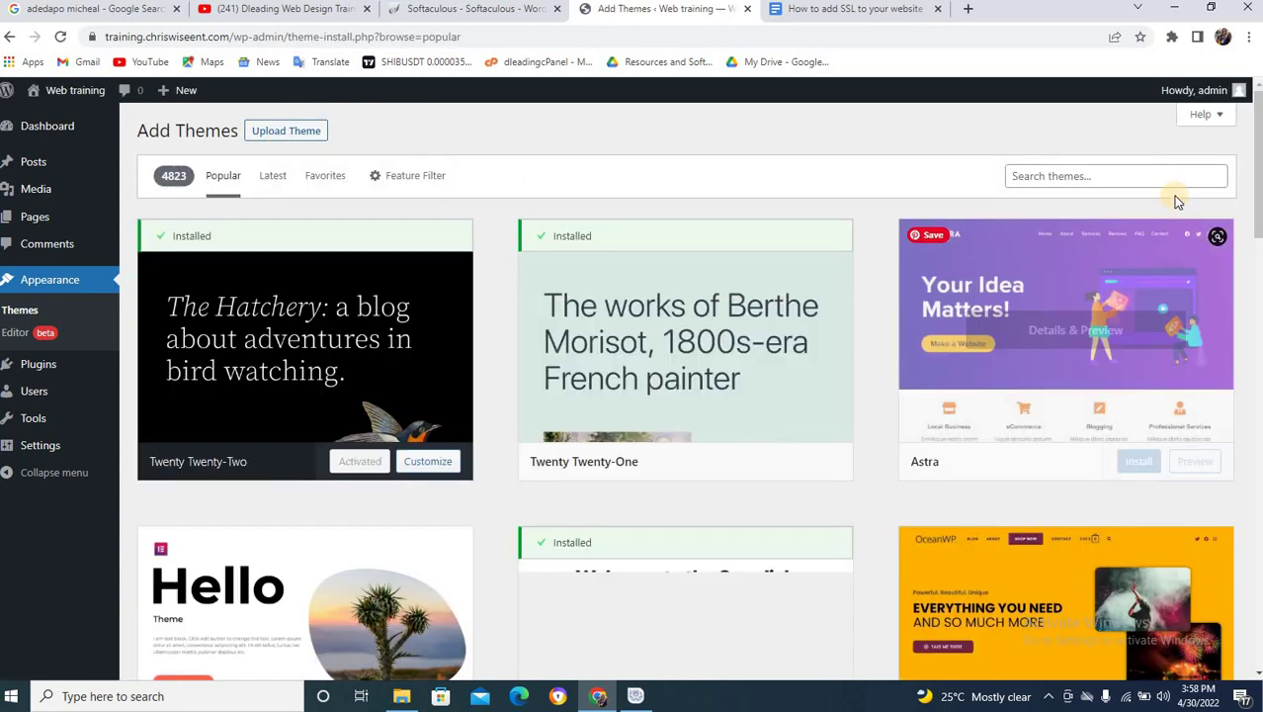
{"action": "left_click", "coordinate": [1166, 180]}
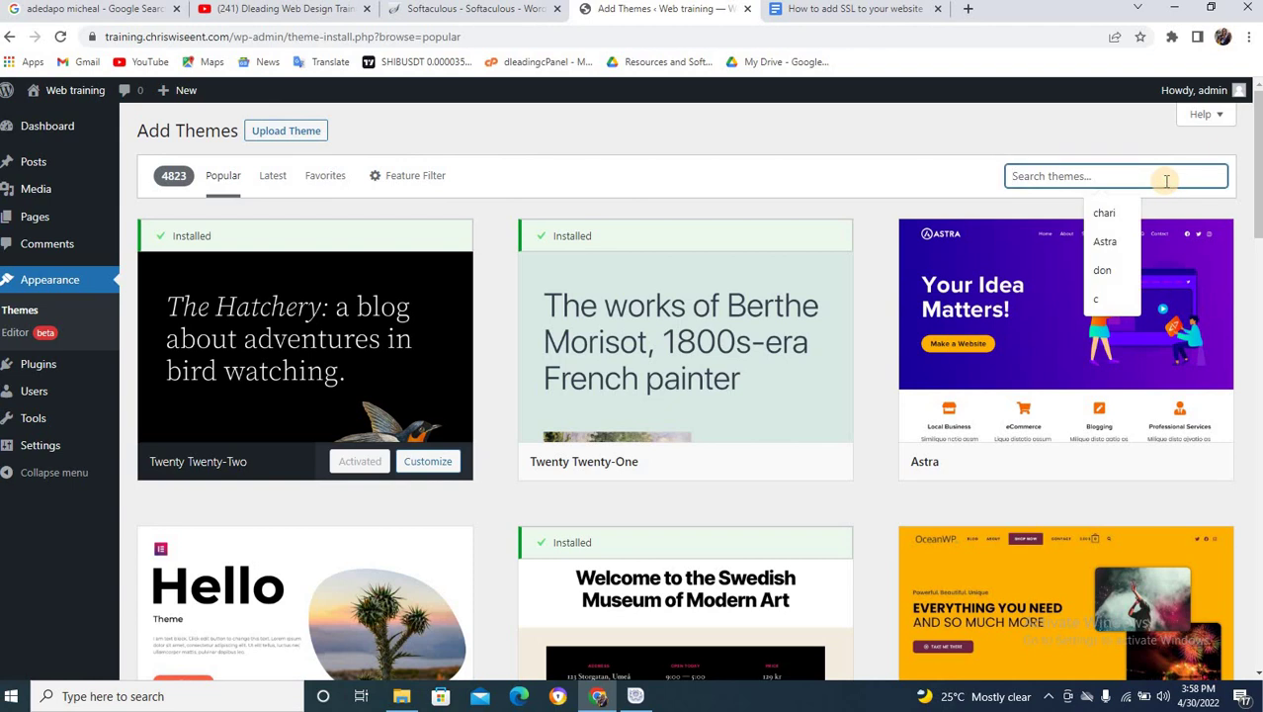
{"action": "type", "text": "neve"}
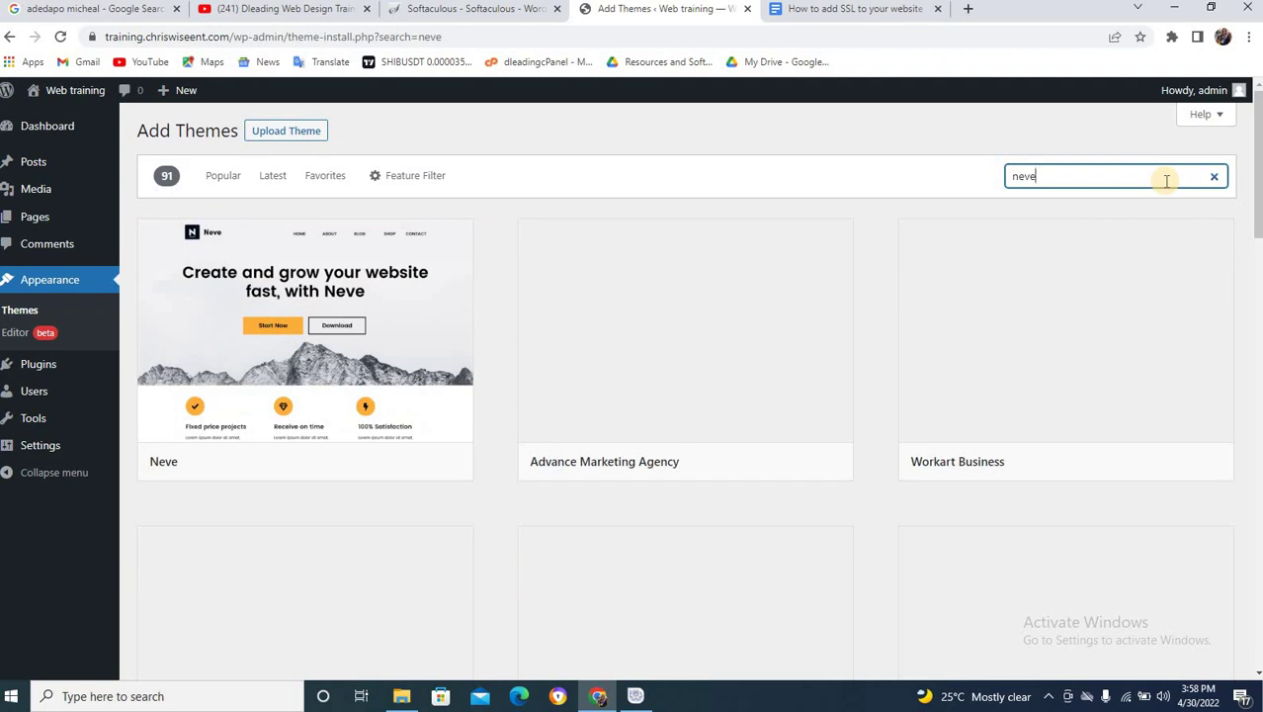
{"action": "mouse_move", "coordinate": [186, 358]}
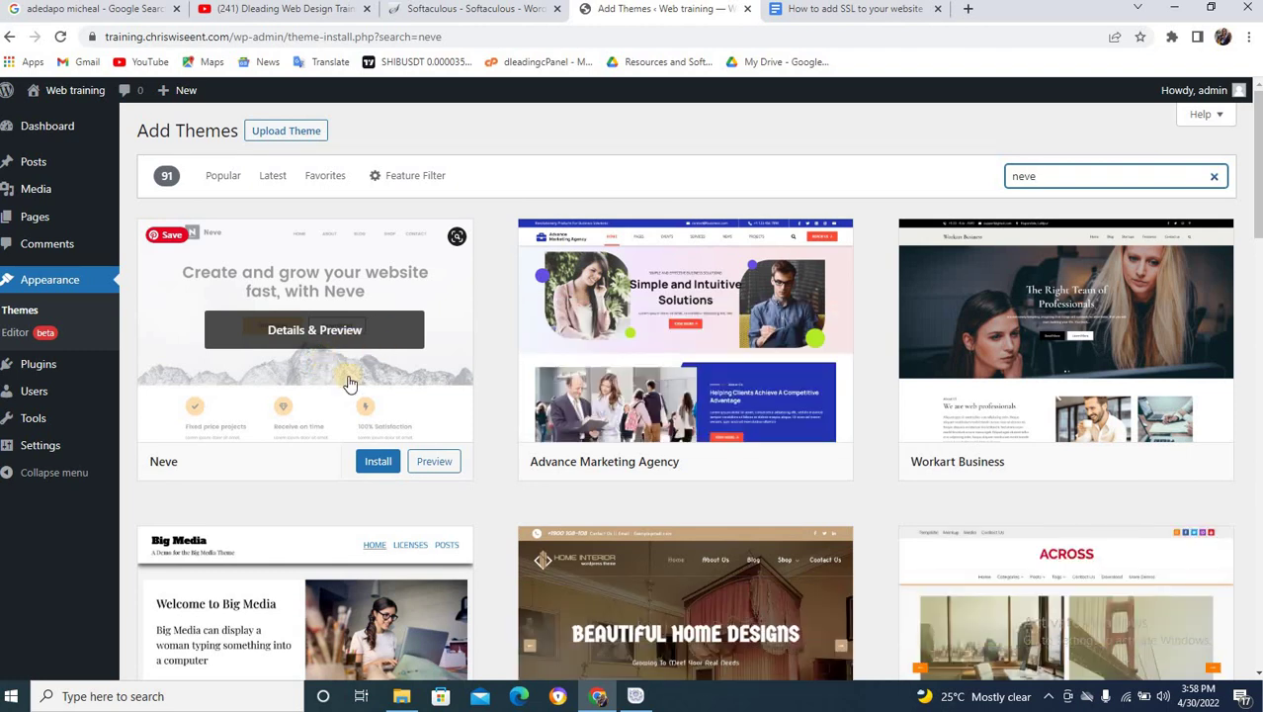
{"action": "left_click", "coordinate": [385, 462]}
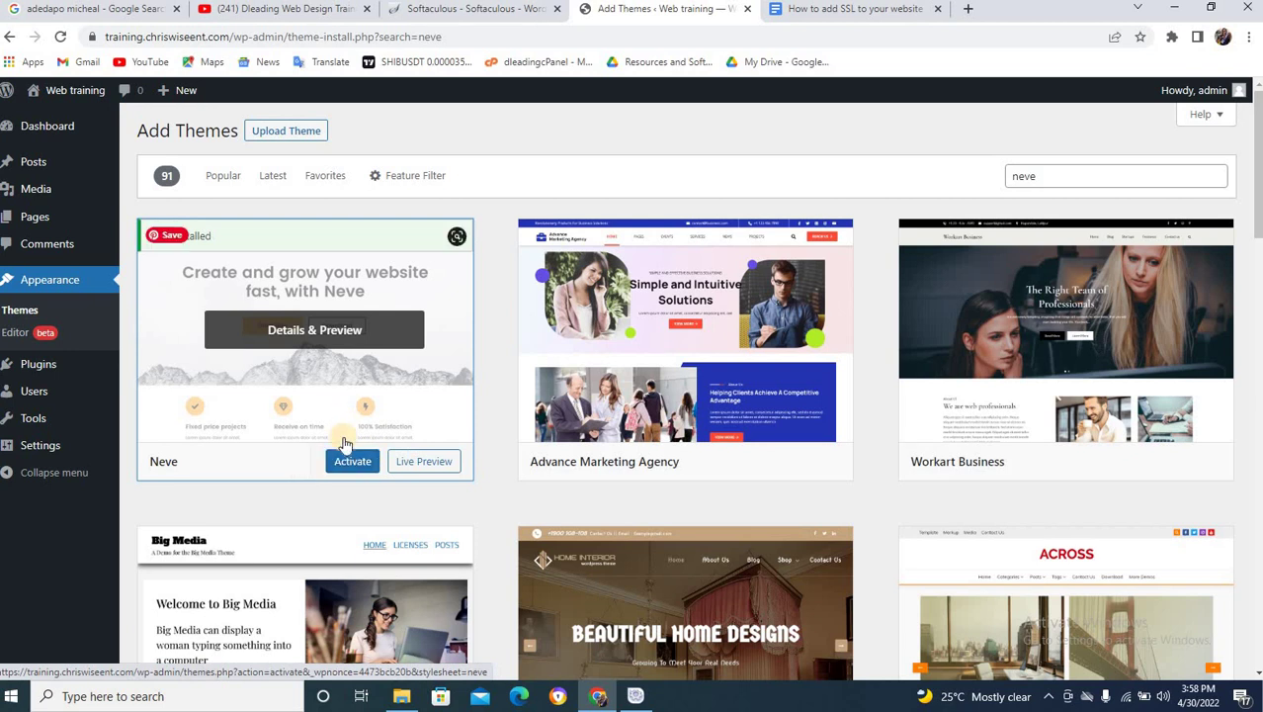
{"action": "left_click", "coordinate": [346, 466]}
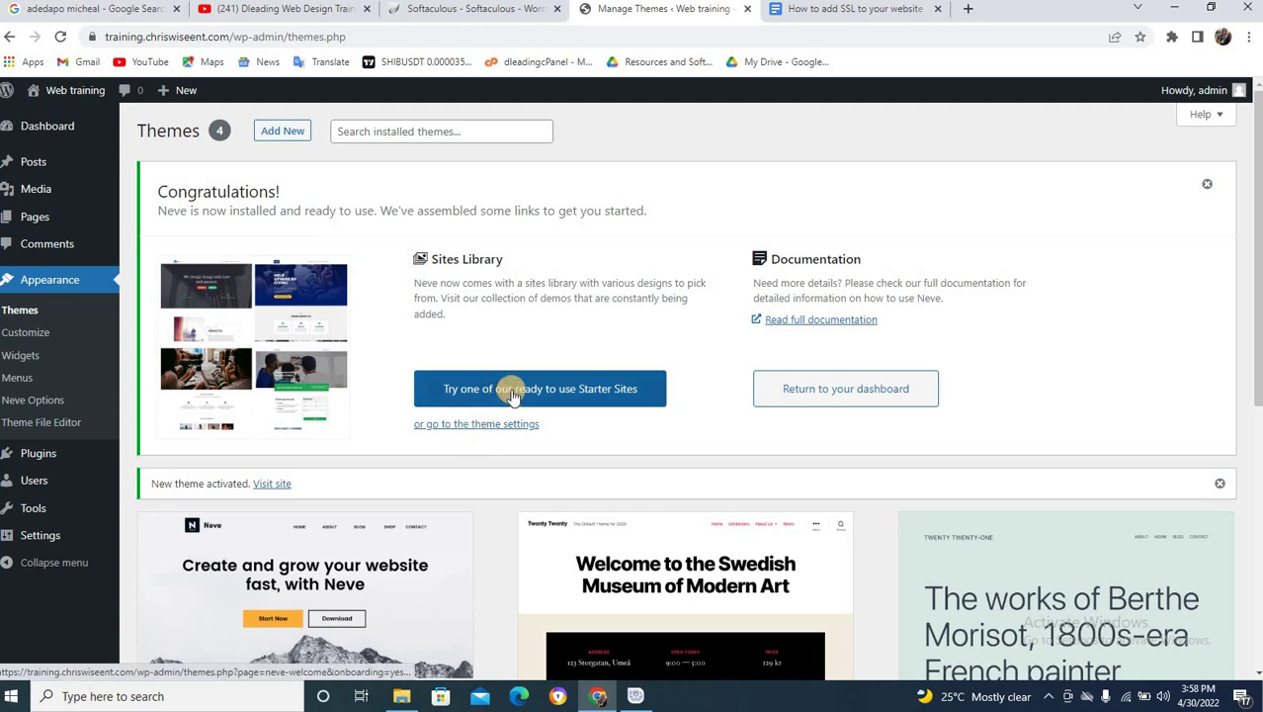
Open Neve's Starter Sites library and install and activate the Cloud Templates & Patterns Collection plugin
{"action": "left_click", "coordinate": [584, 395]}
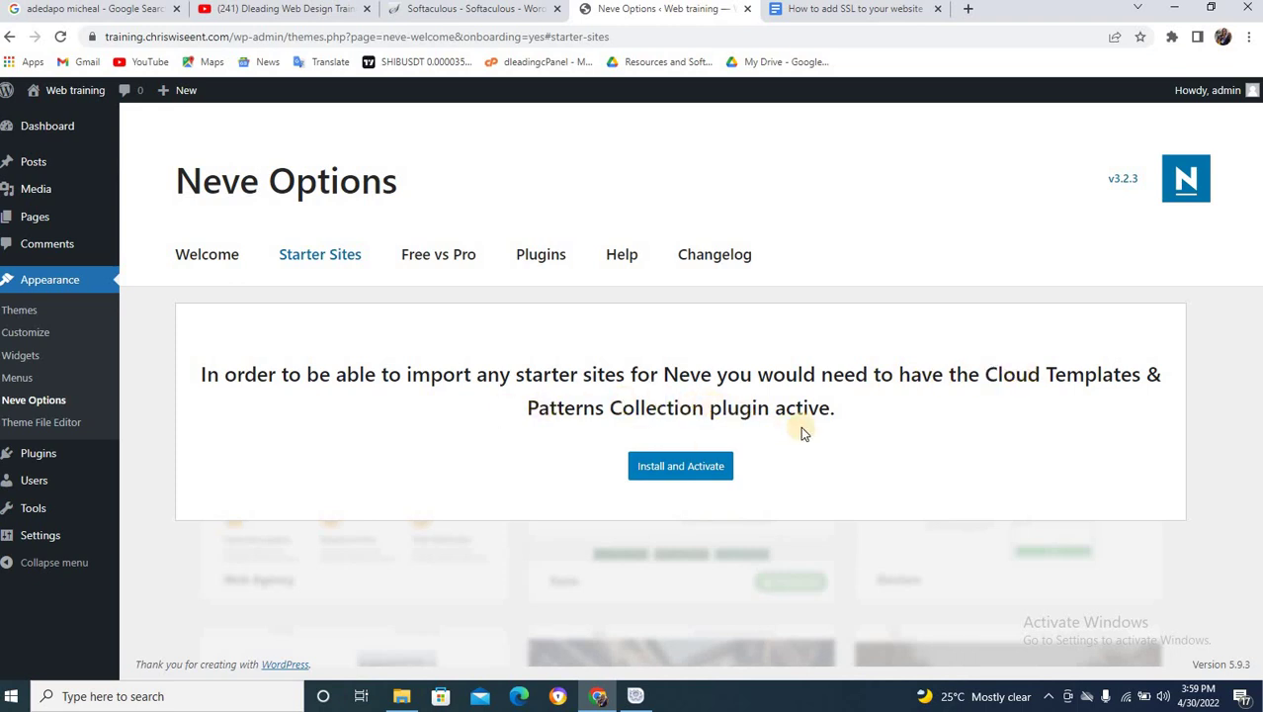
{"action": "left_click", "coordinate": [689, 470]}
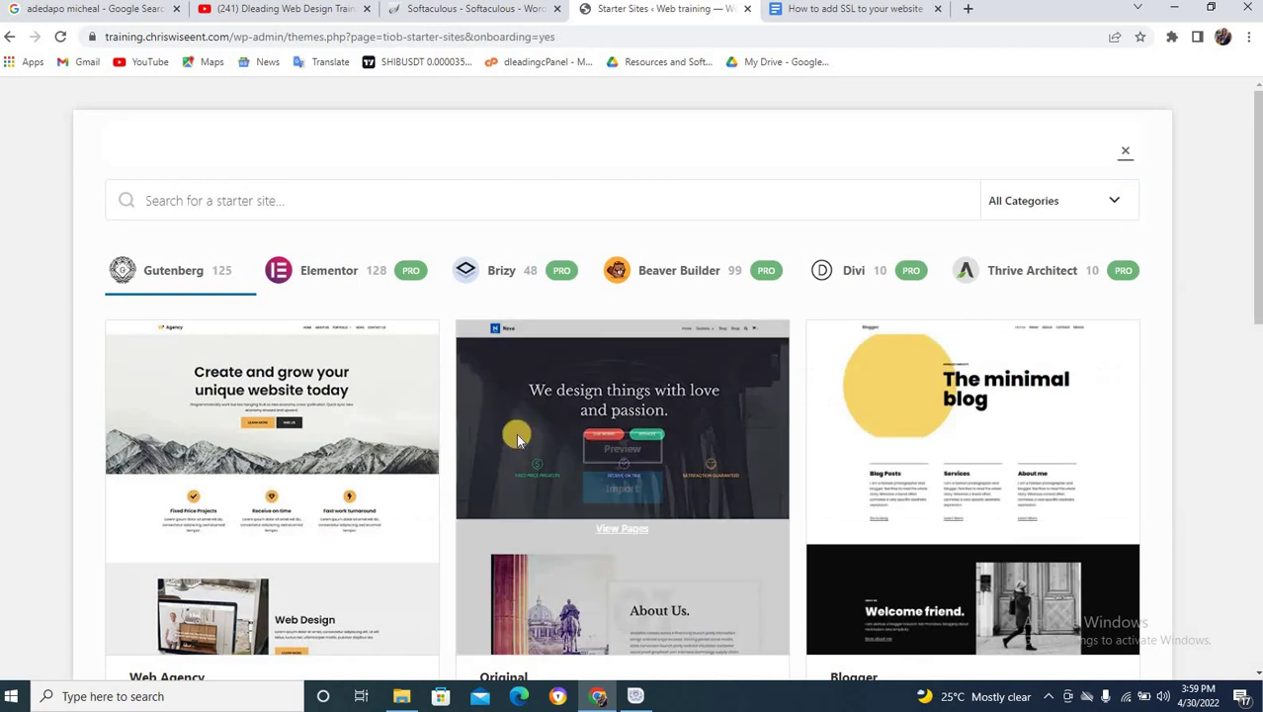
Filter the starter sites gallery to show only Elementor templates
{"action": "scroll", "coordinate": [316, 390], "scroll_direction": "down", "scroll_amount": 2}
{"action": "scroll", "coordinate": [315, 389], "scroll_direction": "down", "scroll_amount": 1}
{"action": "scroll", "coordinate": [316, 389], "scroll_direction": "up", "scroll_amount": 3}
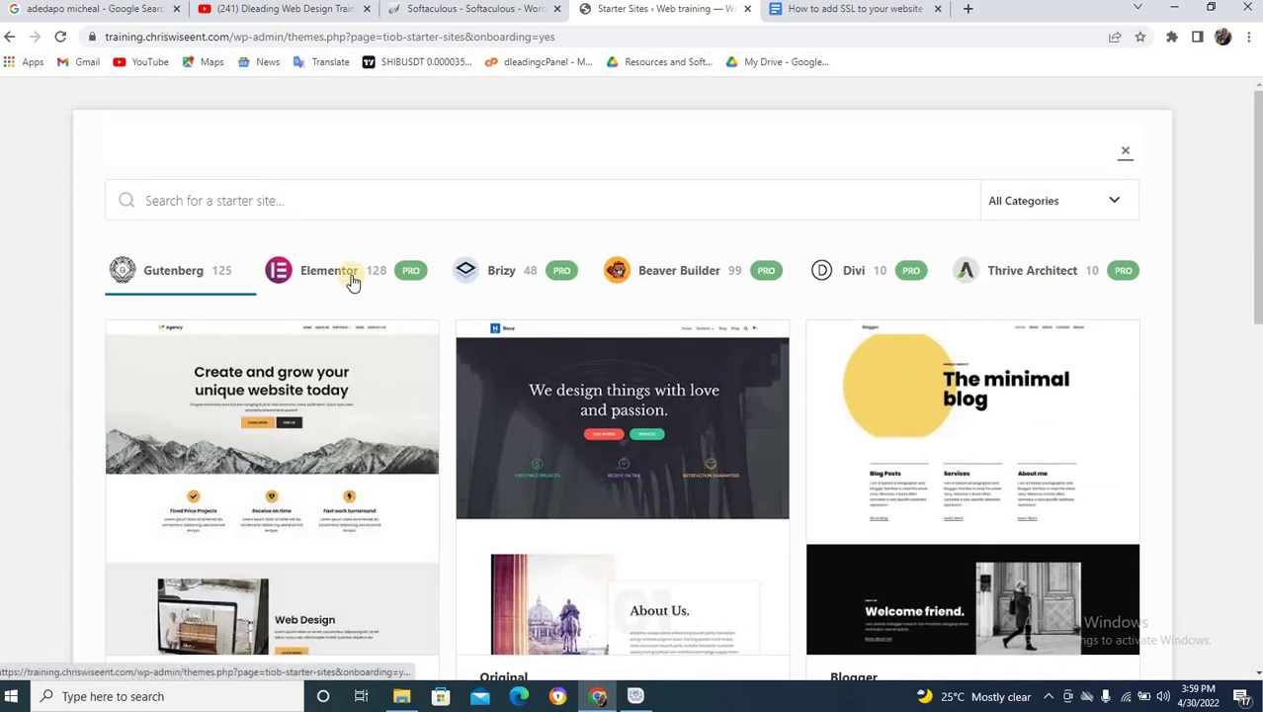
{"action": "left_click", "coordinate": [349, 279]}
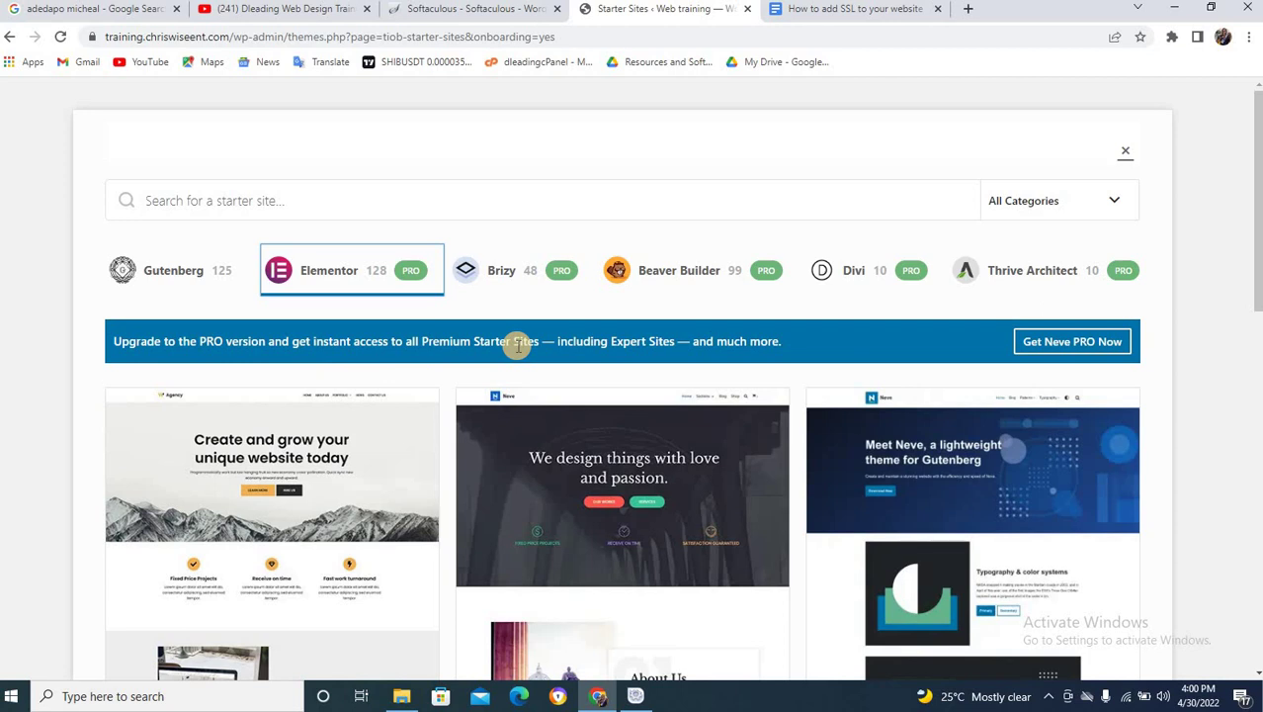
Browse the Elementor starter sites such as Web Agency and Neve 3, then close the gallery
{"action": "scroll", "coordinate": [516, 346], "scroll_direction": "down", "scroll_amount": 1}
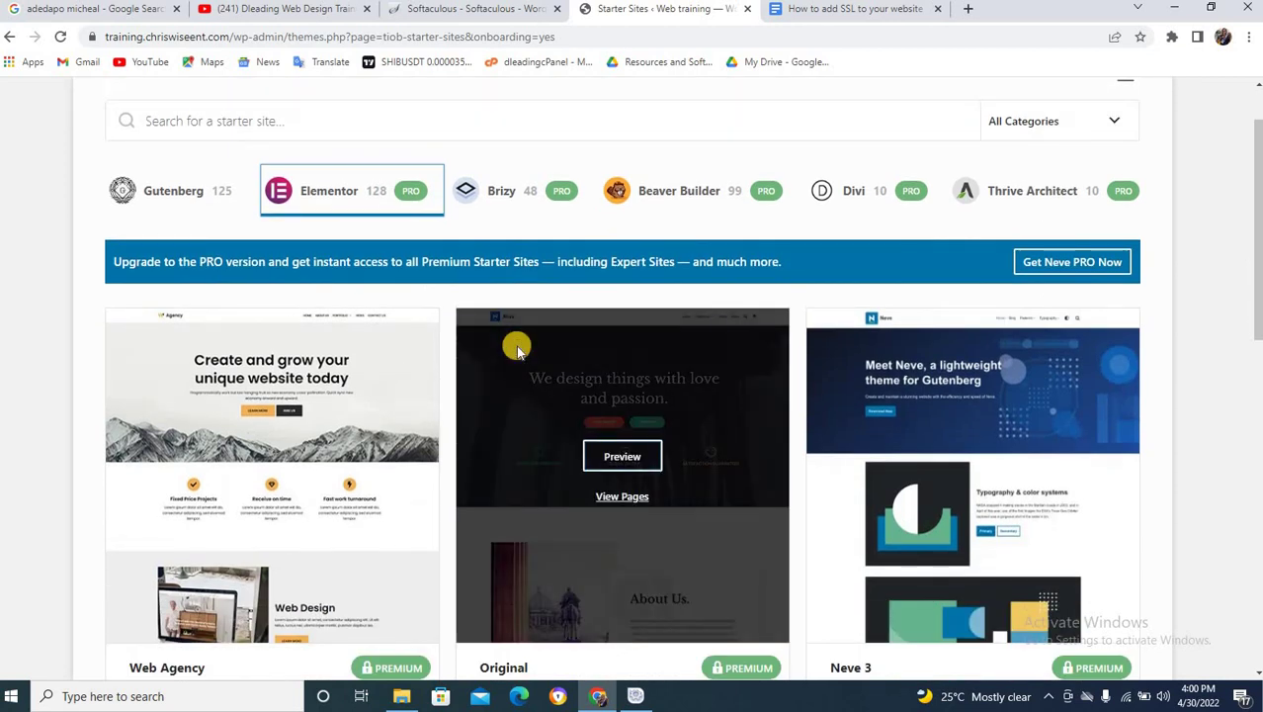
{"action": "scroll", "coordinate": [405, 351], "scroll_direction": "down", "scroll_amount": 2}
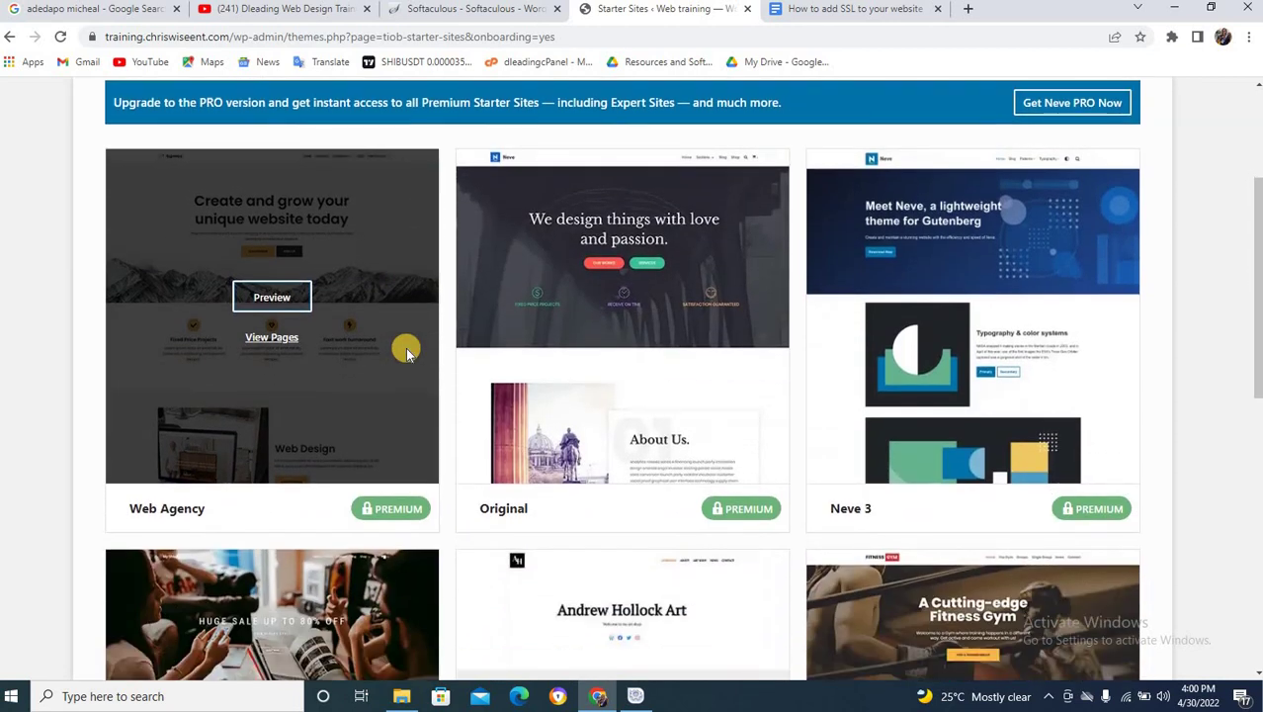
{"action": "scroll", "coordinate": [405, 351], "scroll_direction": "down", "scroll_amount": 4}
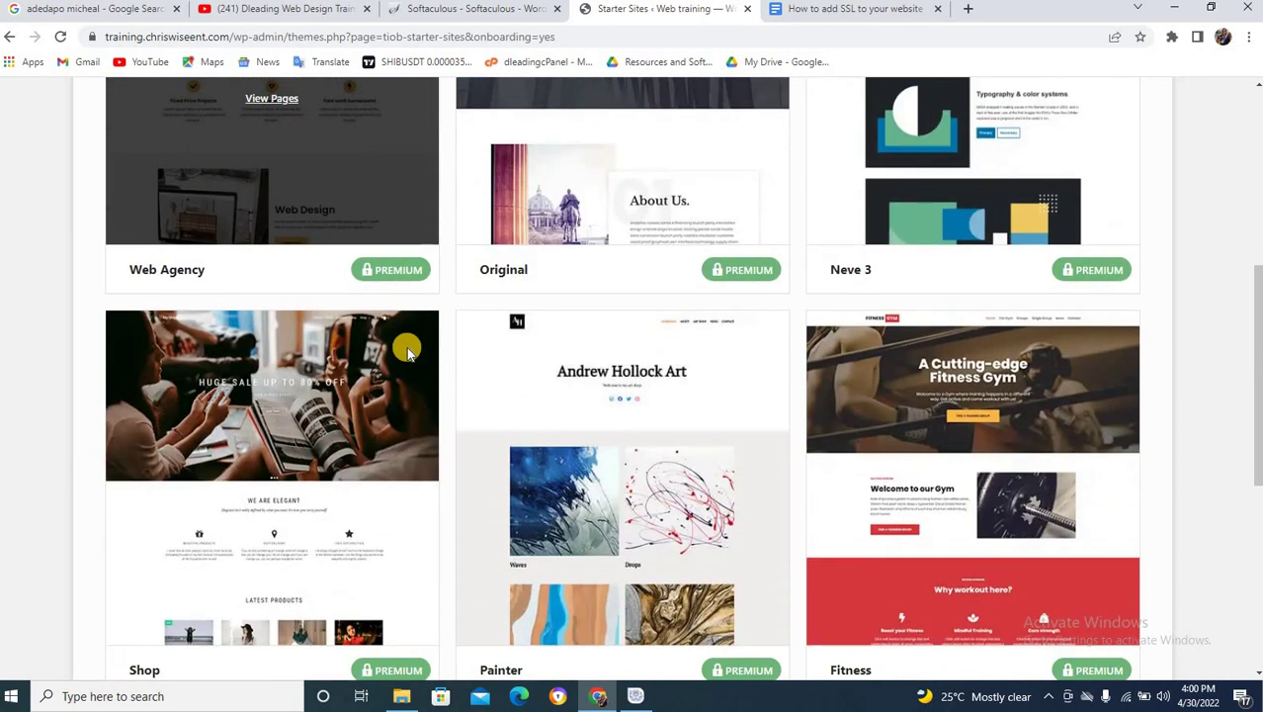
{"action": "scroll", "coordinate": [408, 350], "scroll_direction": "down", "scroll_amount": 1}
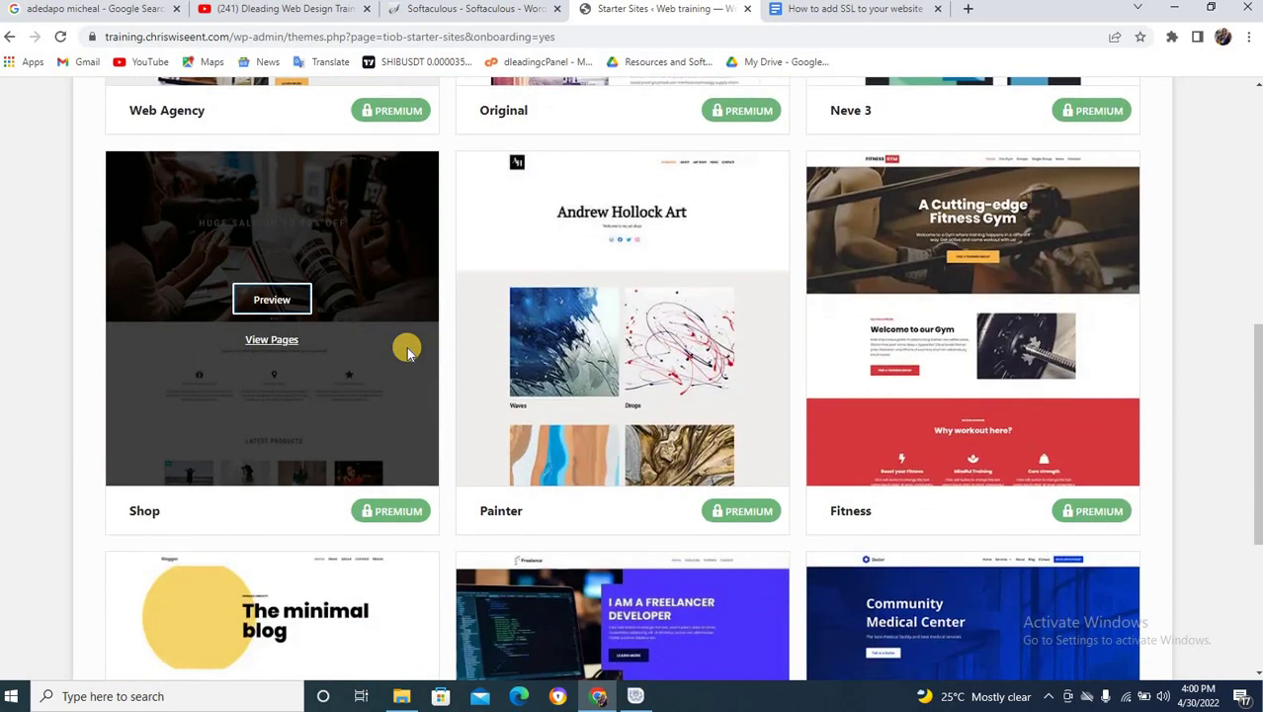
{"action": "scroll", "coordinate": [408, 350], "scroll_direction": "up", "scroll_amount": 4}
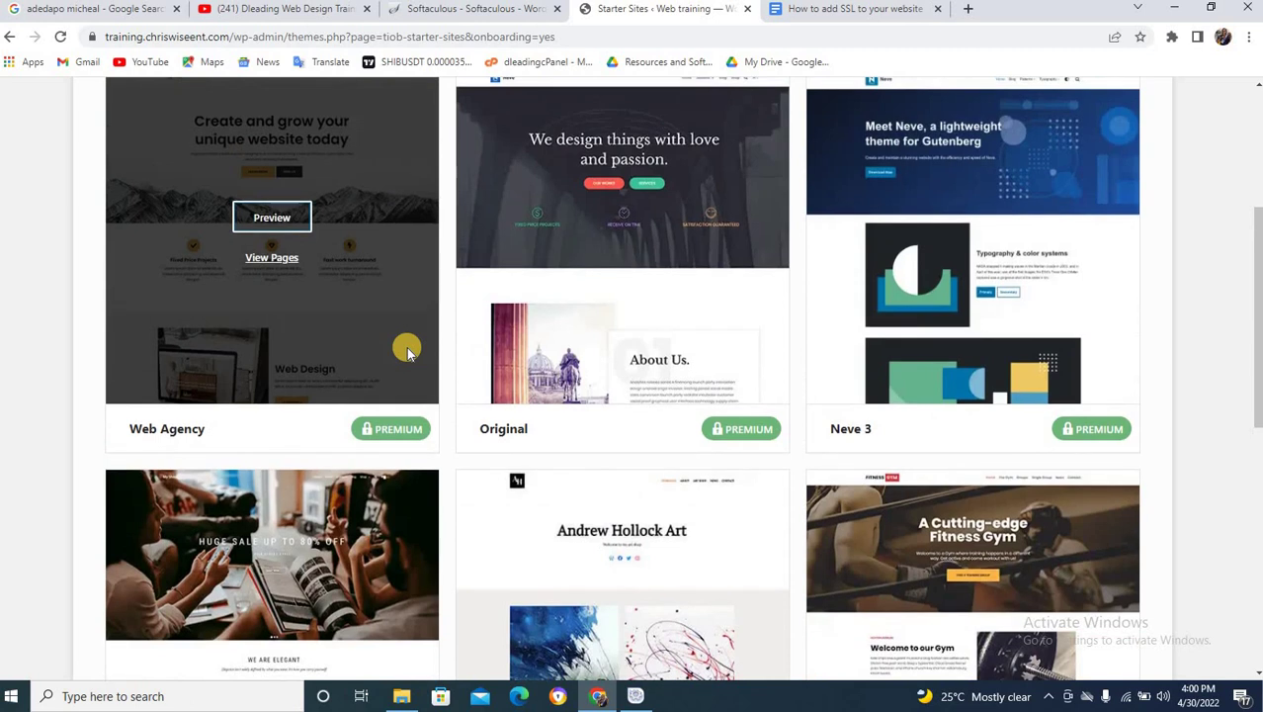
{"action": "scroll", "coordinate": [206, 358], "scroll_direction": "up", "scroll_amount": 3}
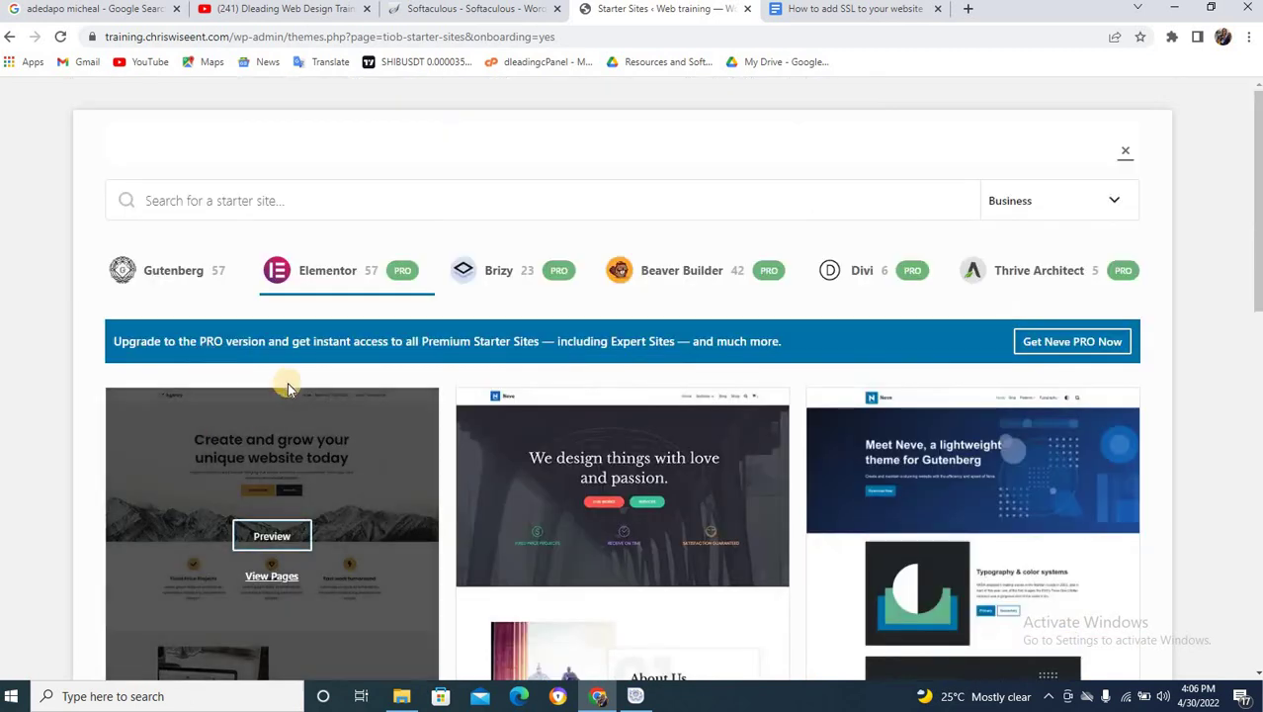
{"action": "scroll", "coordinate": [287, 387], "scroll_direction": "down", "scroll_amount": 10}
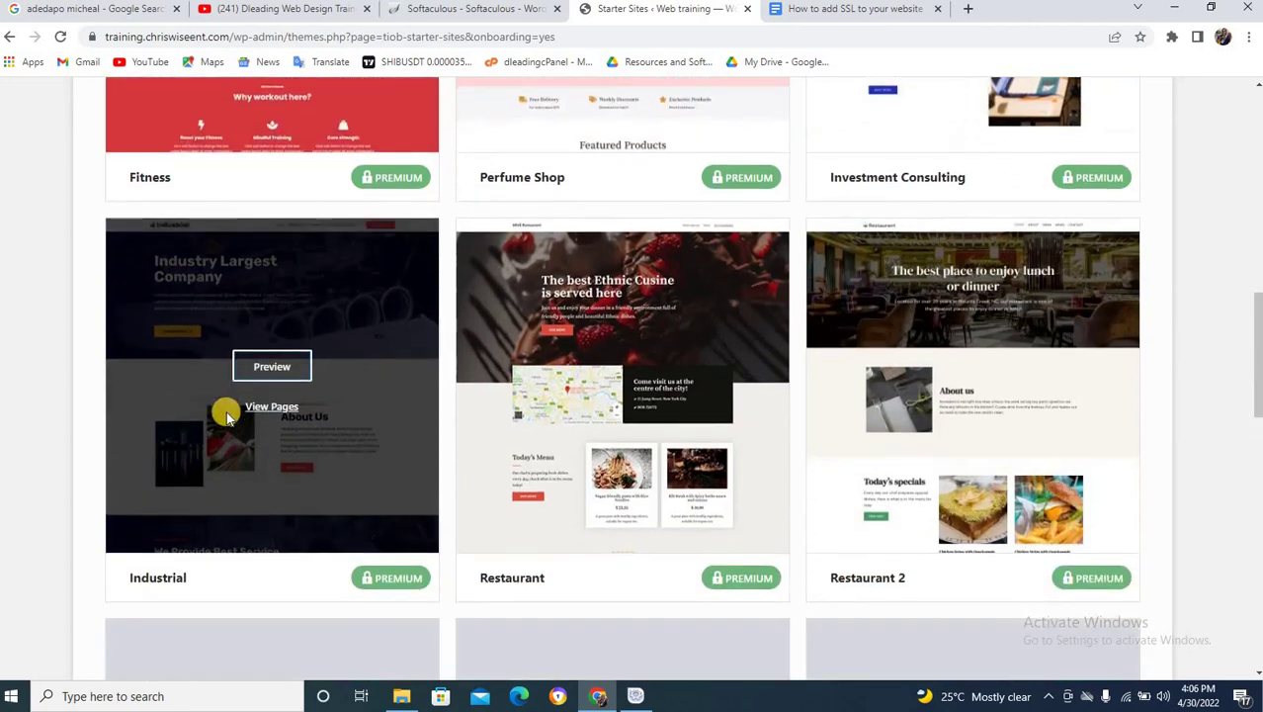
{"action": "scroll", "coordinate": [226, 415], "scroll_direction": "down", "scroll_amount": 11}
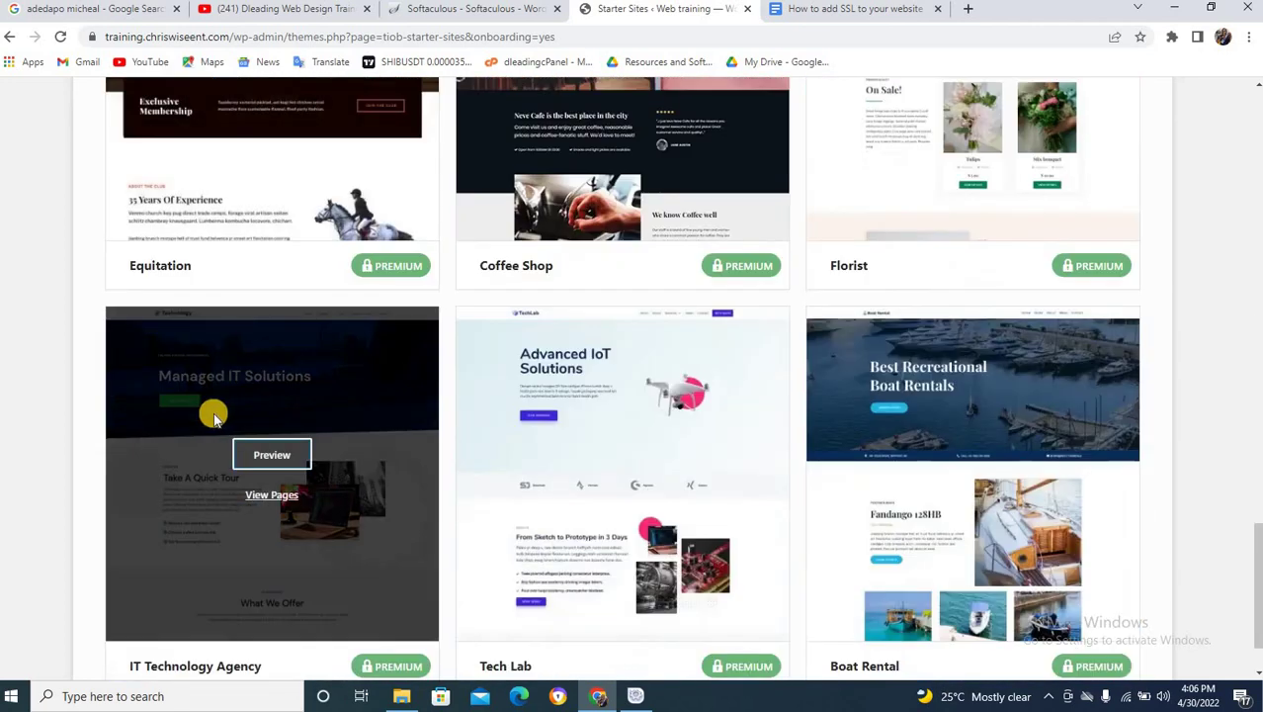
{"action": "scroll", "coordinate": [550, 385], "scroll_direction": "down", "scroll_amount": 7}
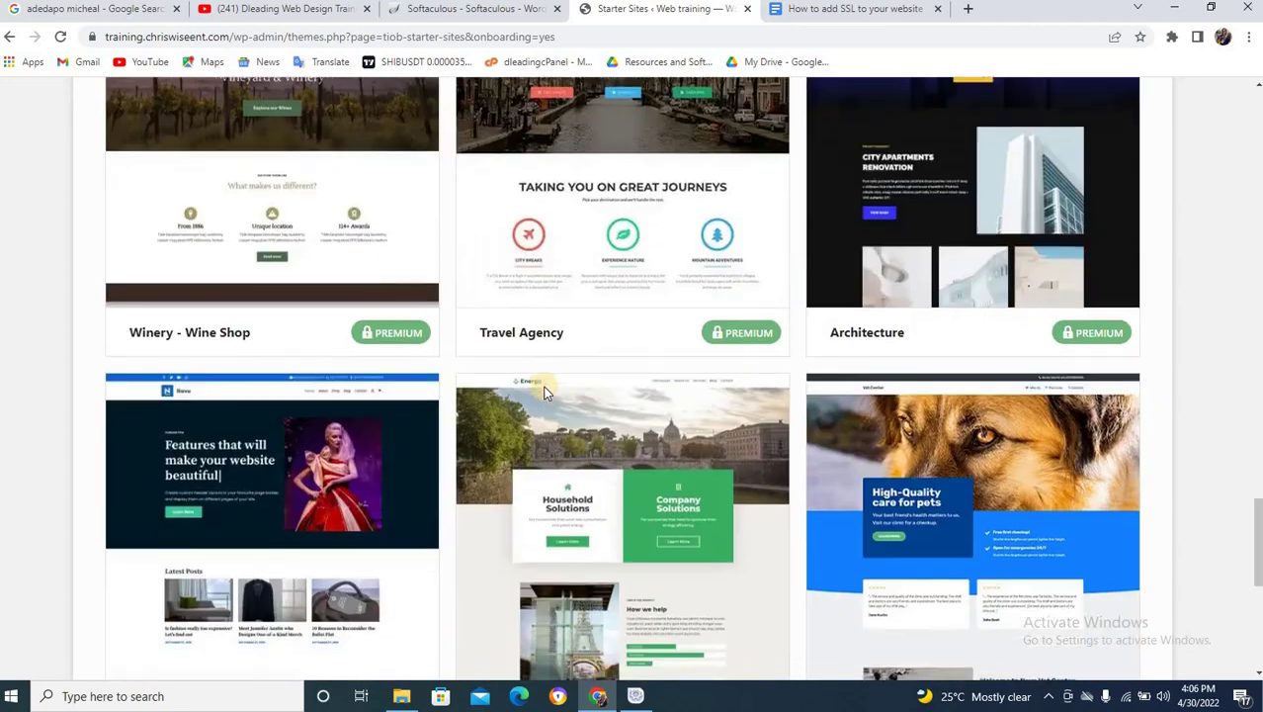
{"action": "scroll", "coordinate": [544, 390], "scroll_direction": "down", "scroll_amount": 6}
{"action": "scroll", "coordinate": [539, 385], "scroll_direction": "up", "scroll_amount": 3}
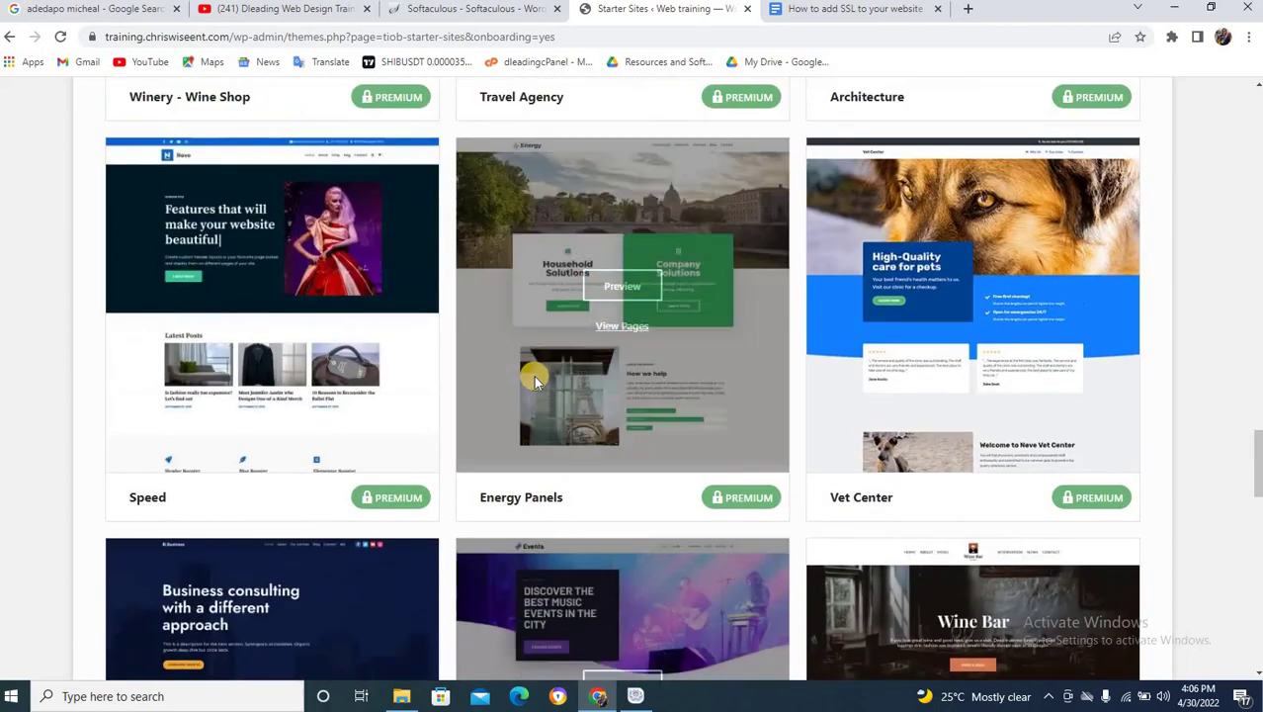
{"action": "scroll", "coordinate": [534, 381], "scroll_direction": "down", "scroll_amount": 11}
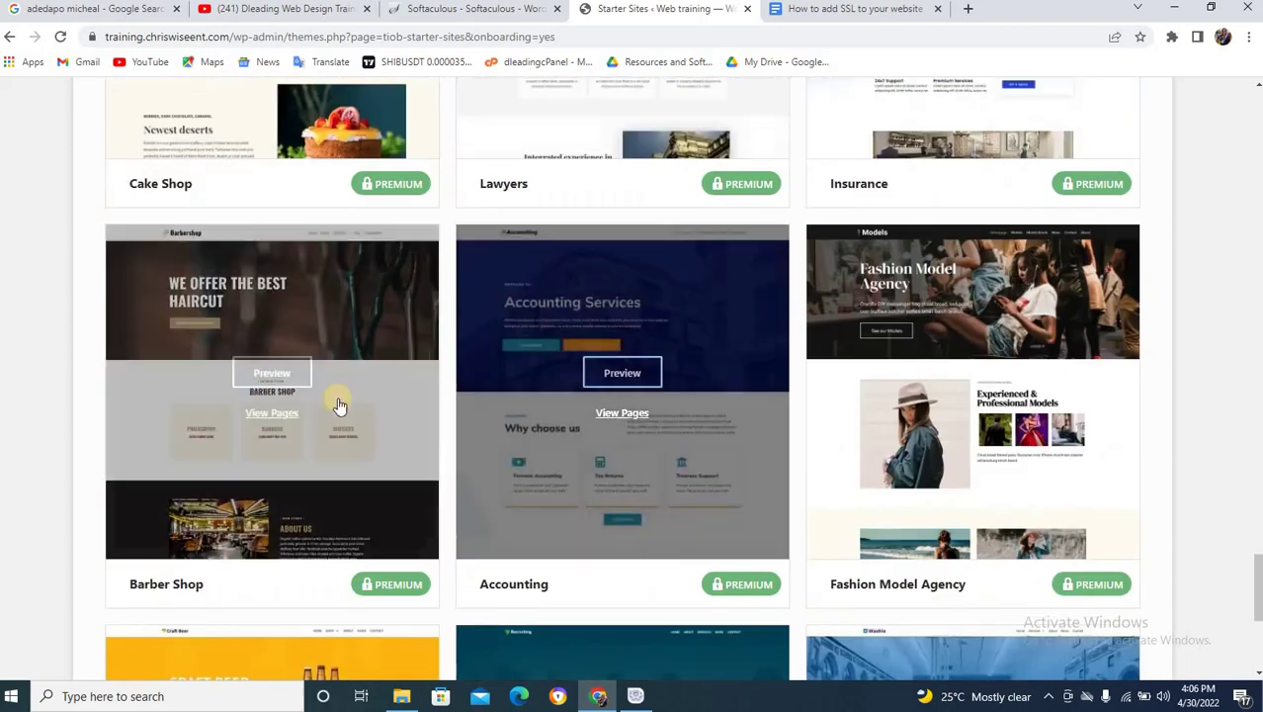
{"action": "scroll", "coordinate": [415, 398], "scroll_direction": "down", "scroll_amount": 8}
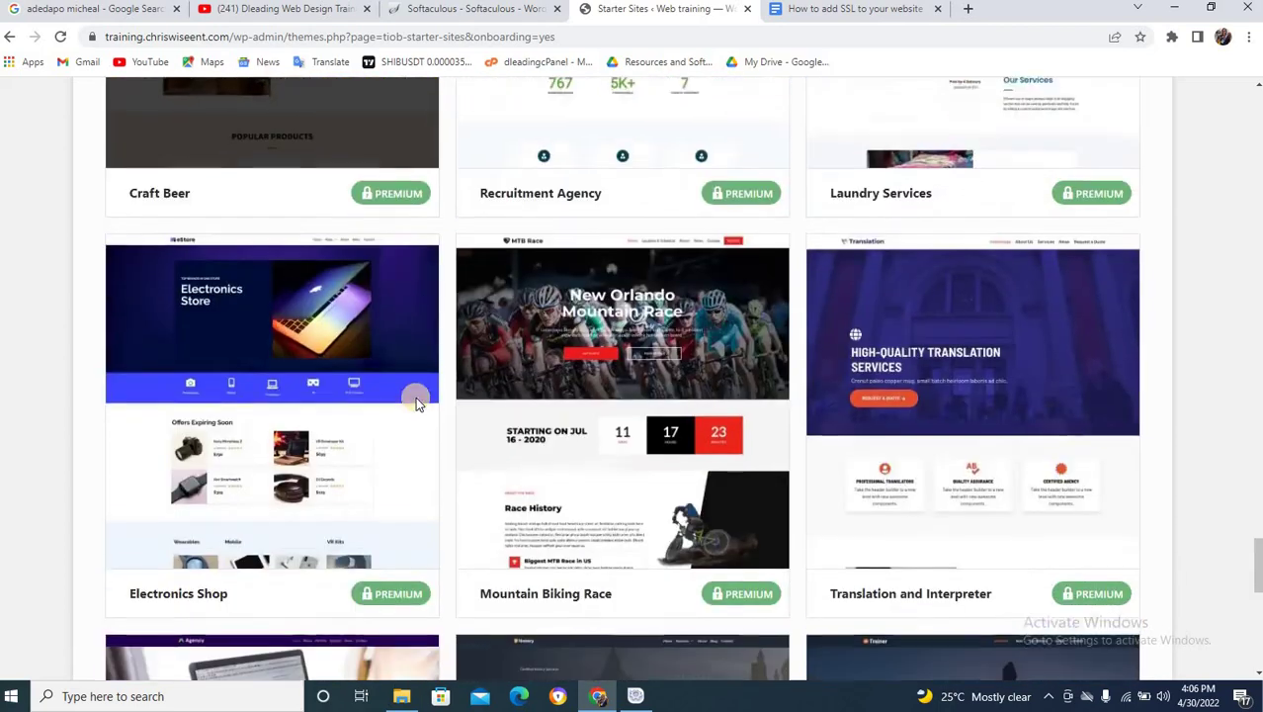
{"action": "scroll", "coordinate": [415, 397], "scroll_direction": "down", "scroll_amount": 2}
{"action": "scroll", "coordinate": [415, 396], "scroll_direction": "up", "scroll_amount": 15}
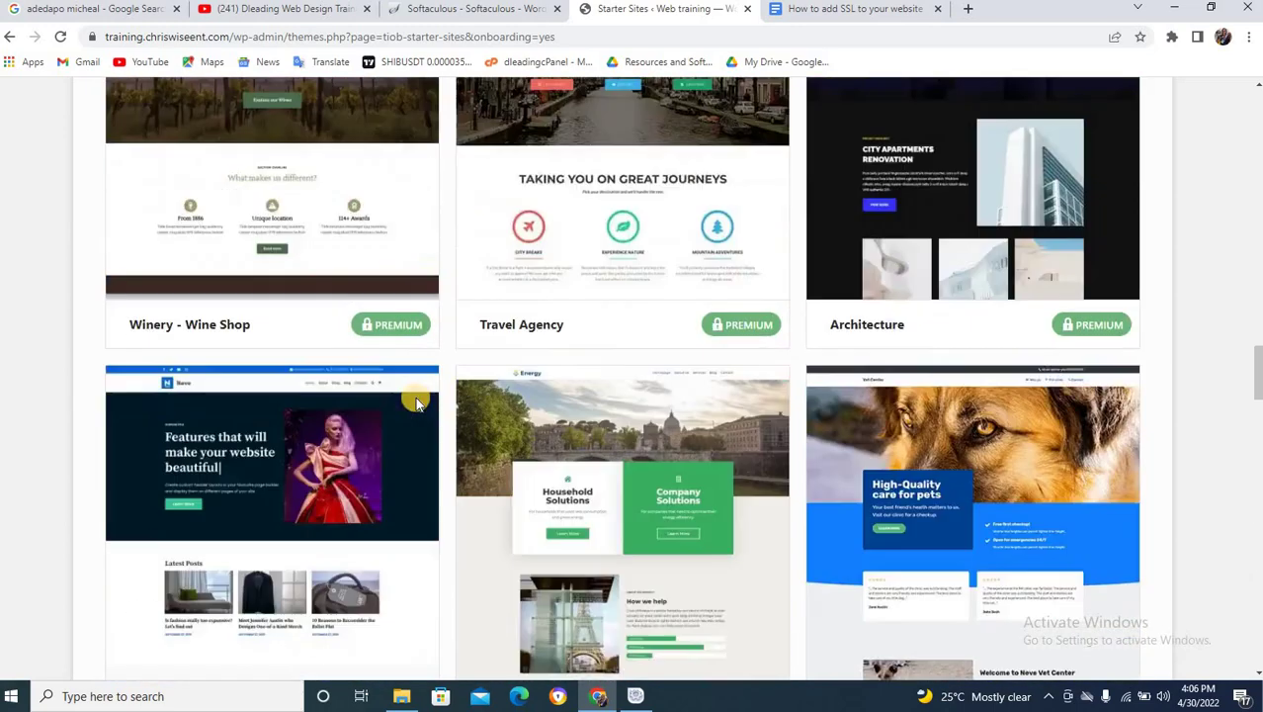
{"action": "scroll", "coordinate": [415, 396], "scroll_direction": "up", "scroll_amount": 20}
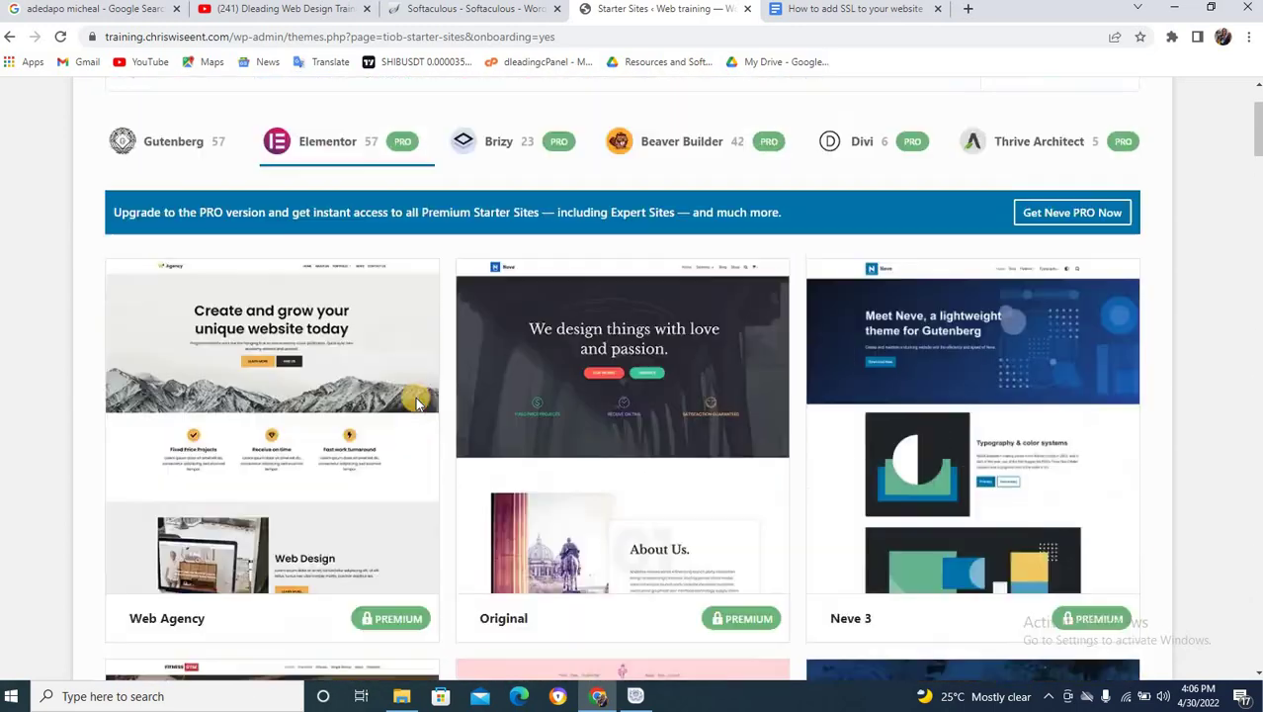
{"action": "scroll", "coordinate": [415, 396], "scroll_direction": "up", "scroll_amount": 3}
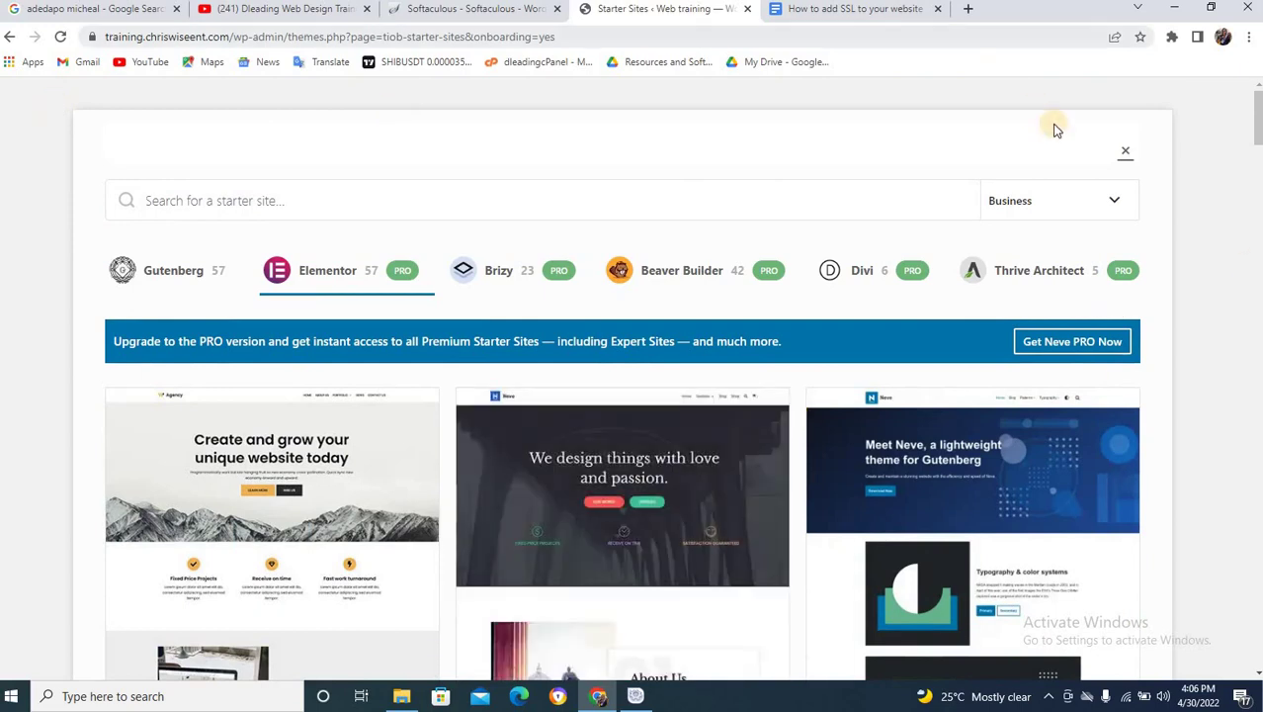
{"action": "left_click", "coordinate": [1124, 154]}
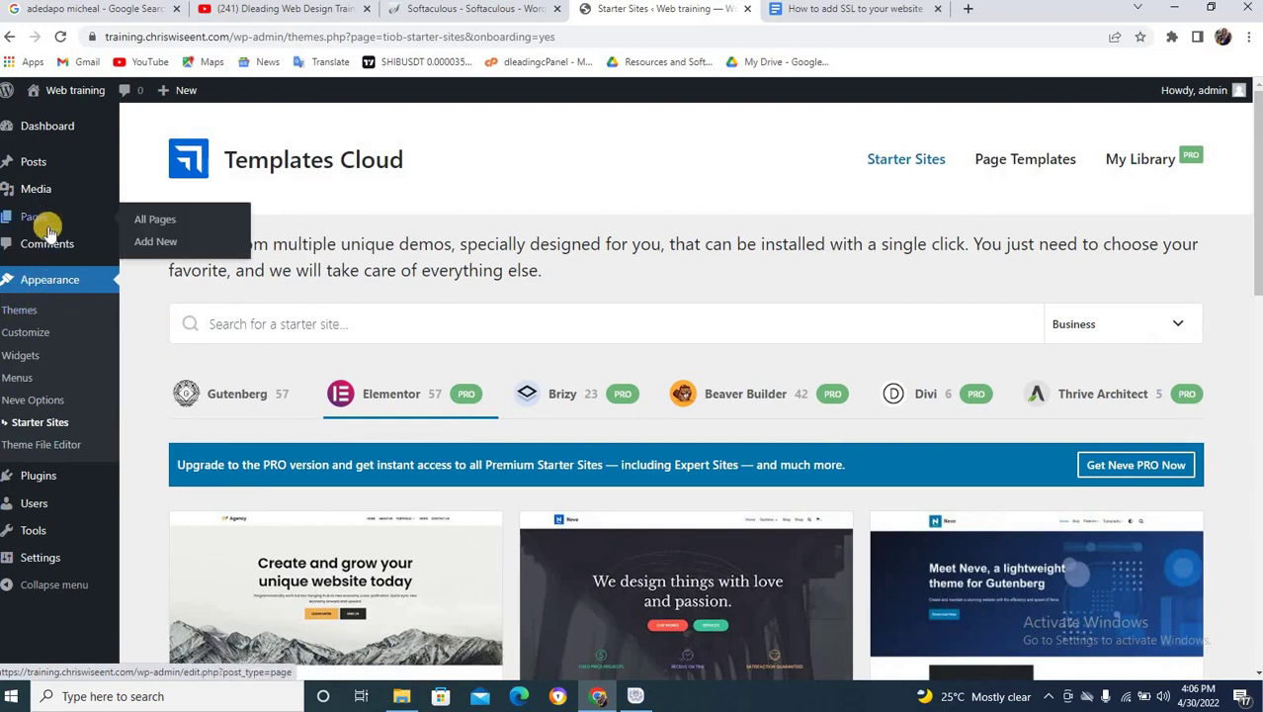
Search the plugin directory for 'wp res', then install and activate WP Reset
{"action": "mouse_move", "coordinate": [55, 484]}
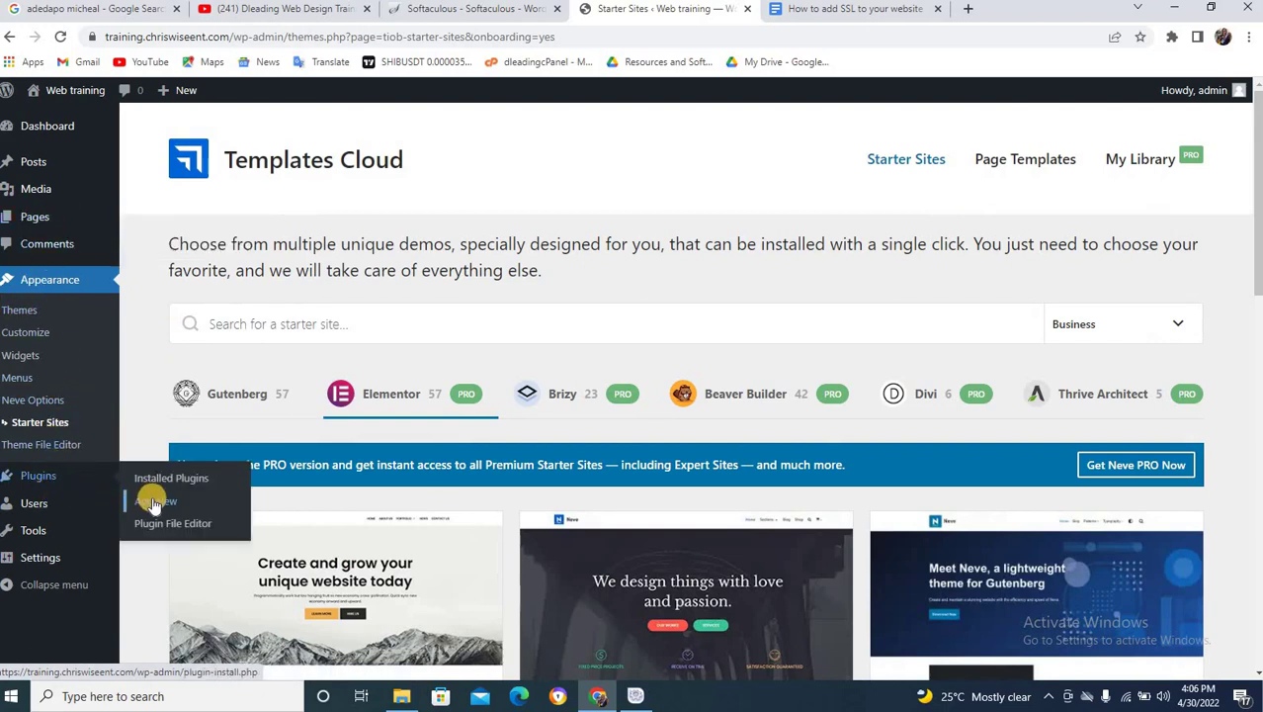
{"action": "left_click", "coordinate": [169, 503]}
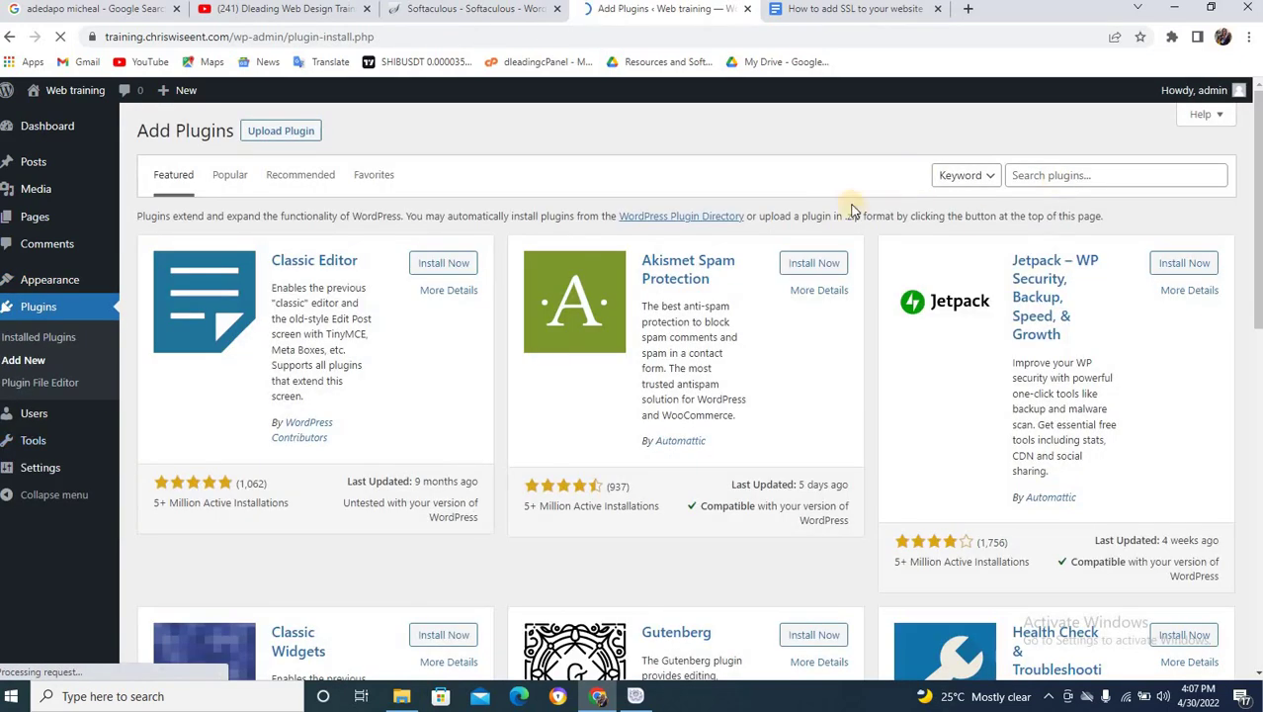
{"action": "left_click", "coordinate": [1065, 178]}
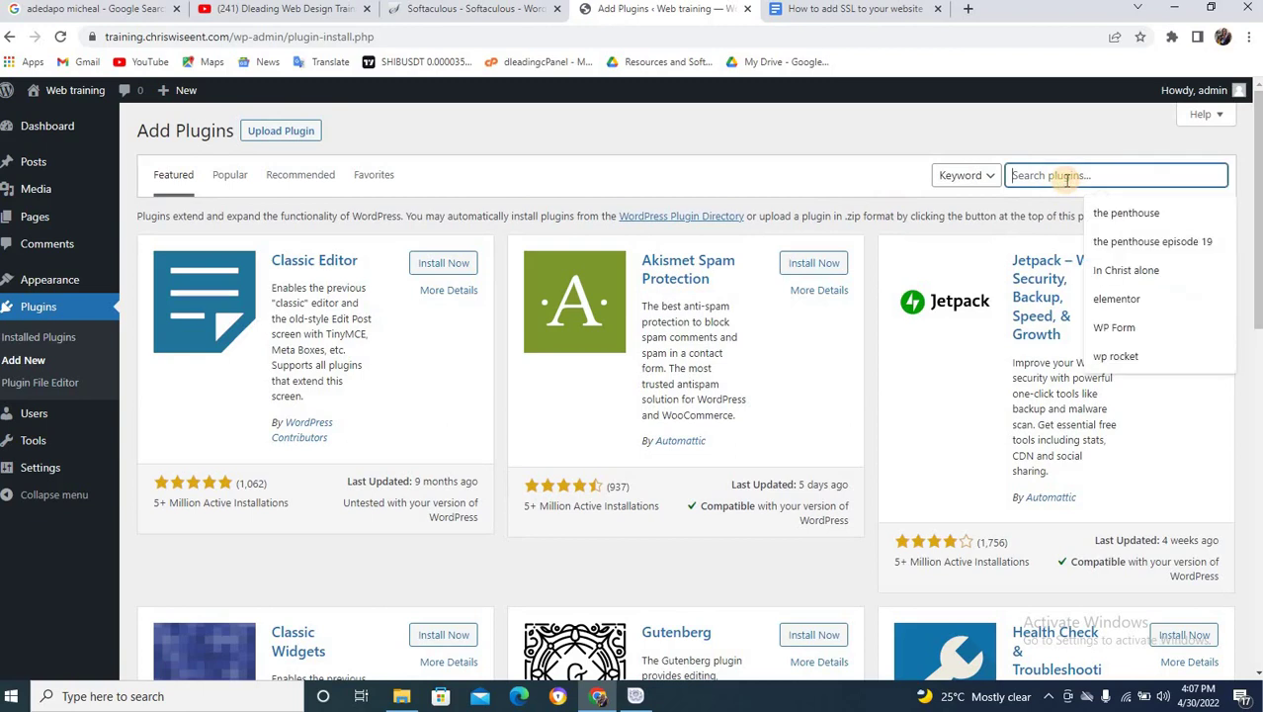
{"action": "type", "text": "wp"}
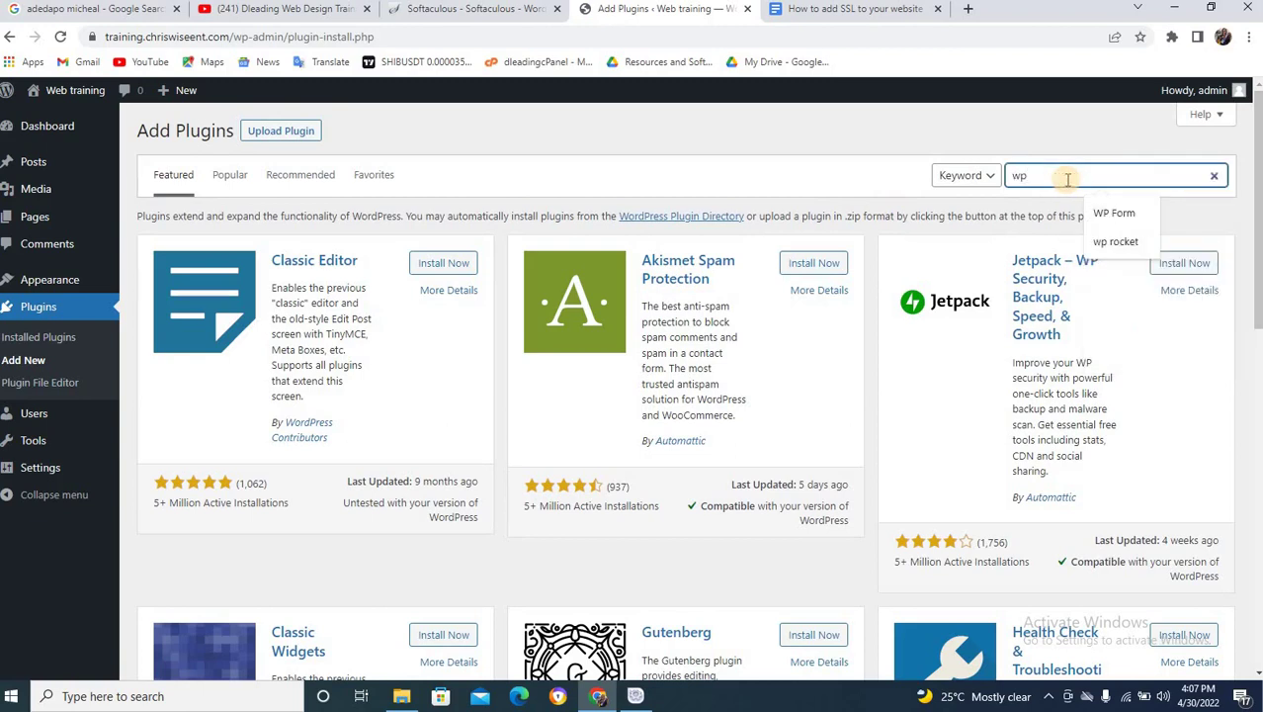
{"action": "type", "text": " reset"}
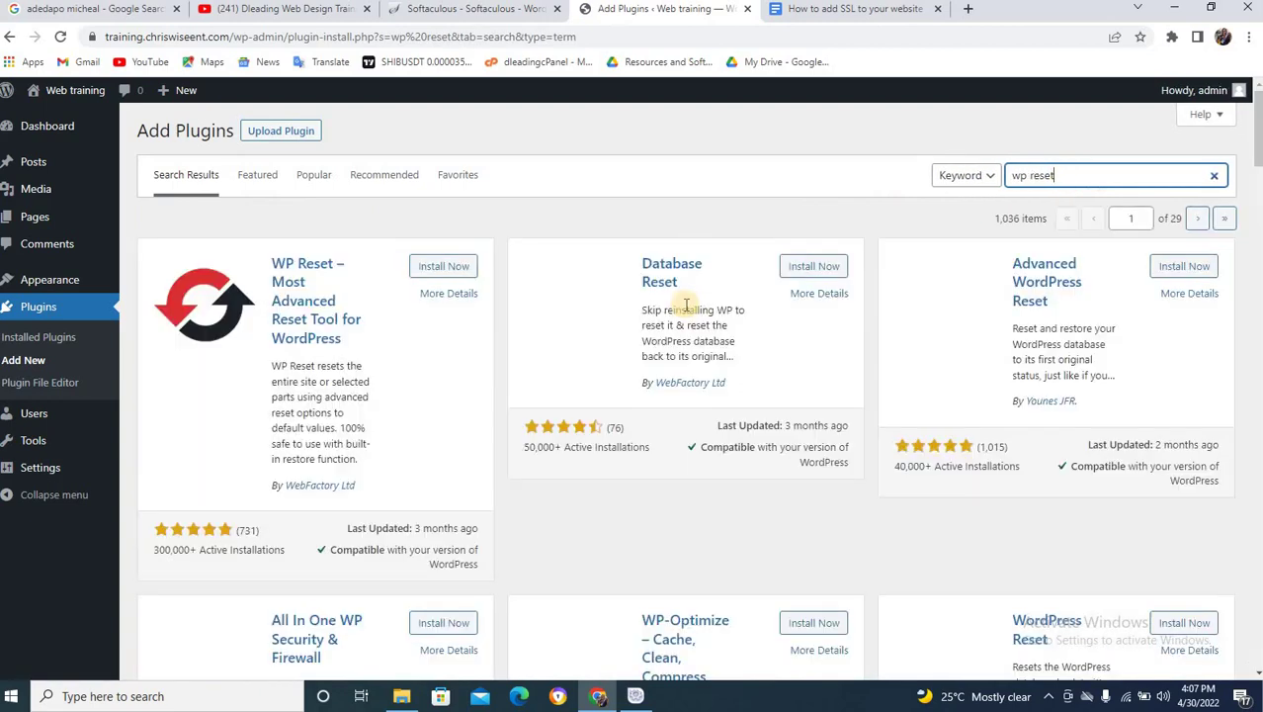
{"action": "left_click", "coordinate": [444, 268]}
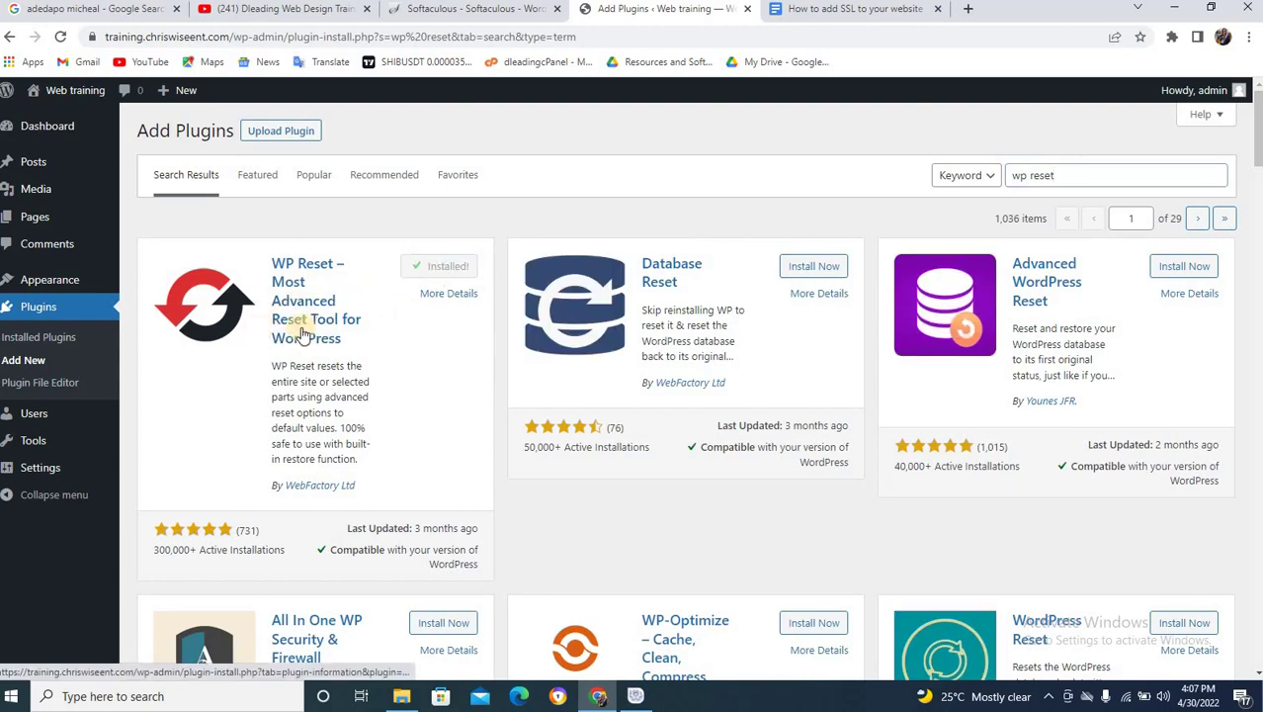
{"action": "left_click", "coordinate": [451, 267]}
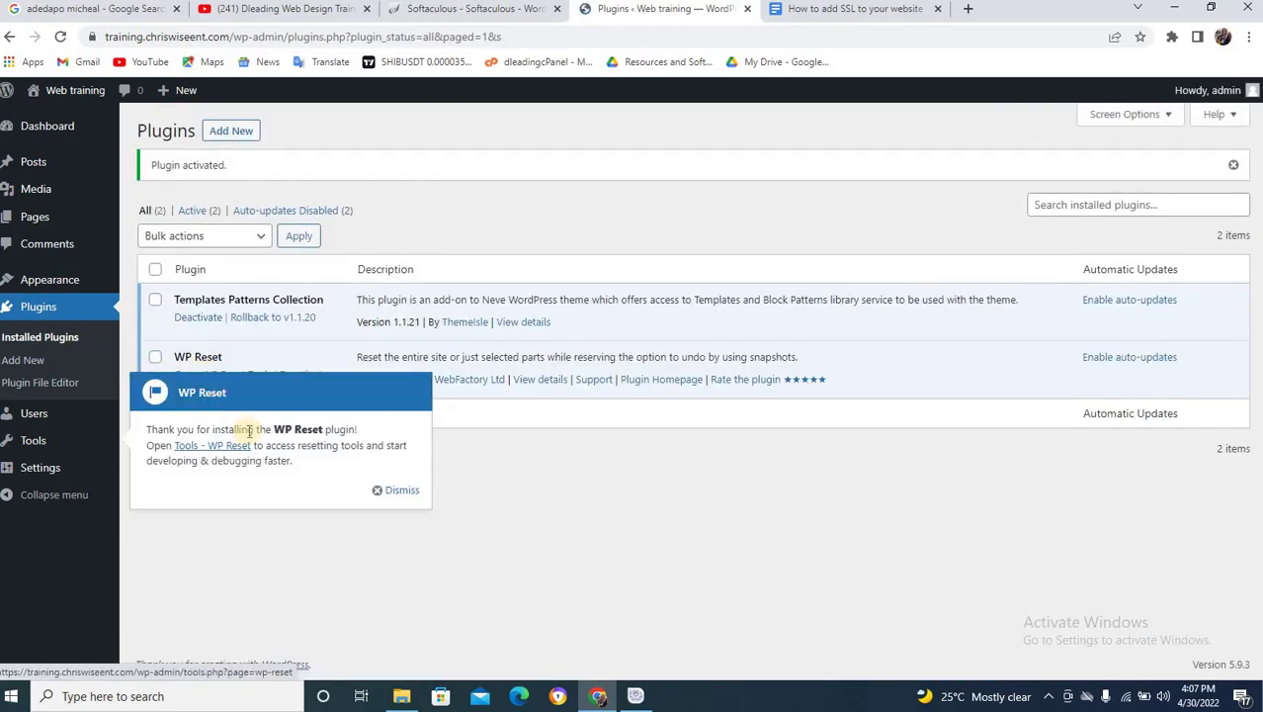
Dismiss the WP Reset welcome message and go to the WP Reset Tools page
{"action": "left_click", "coordinate": [402, 489]}
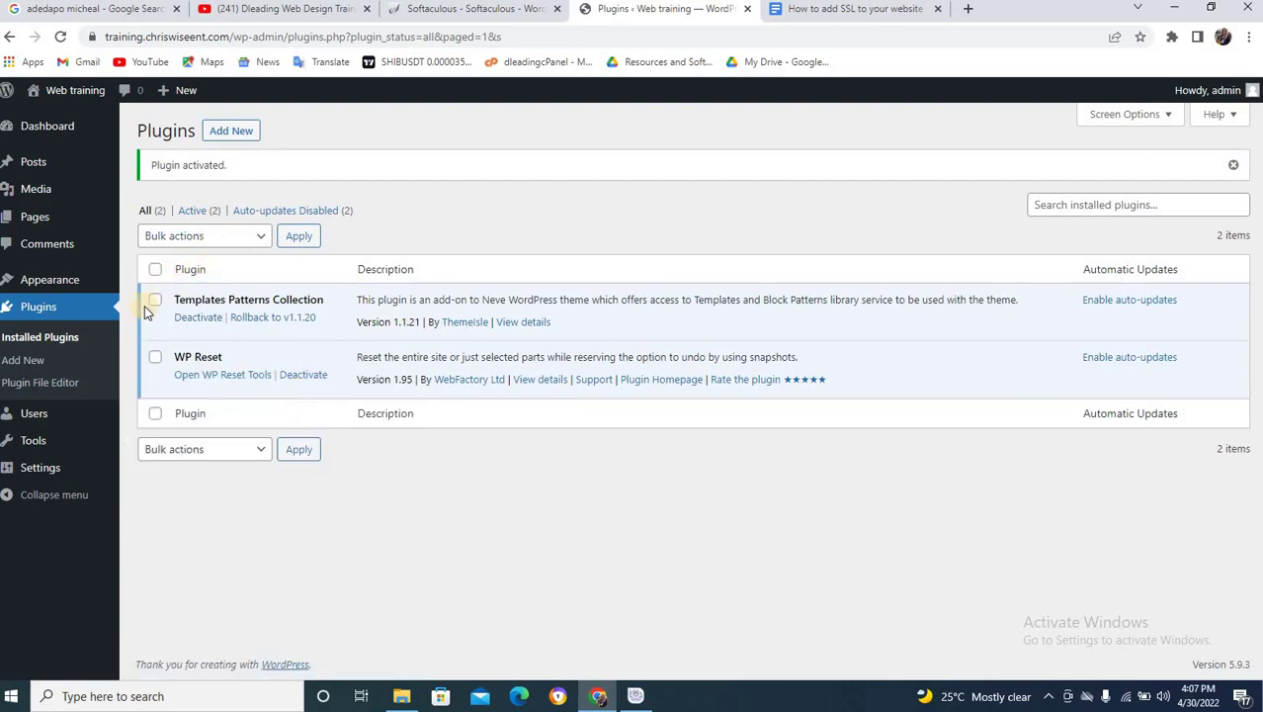
{"action": "left_click", "coordinate": [185, 380]}
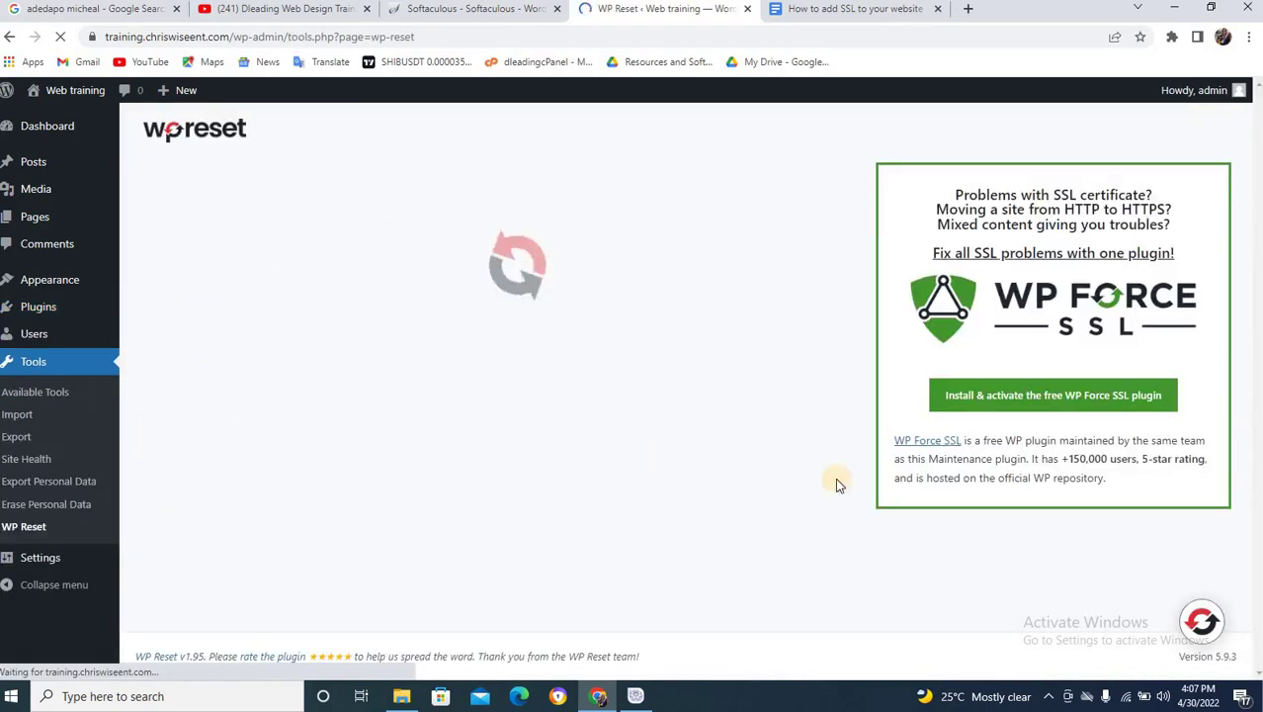
{"action": "scroll", "coordinate": [423, 412], "scroll_direction": "down", "scroll_amount": 6}
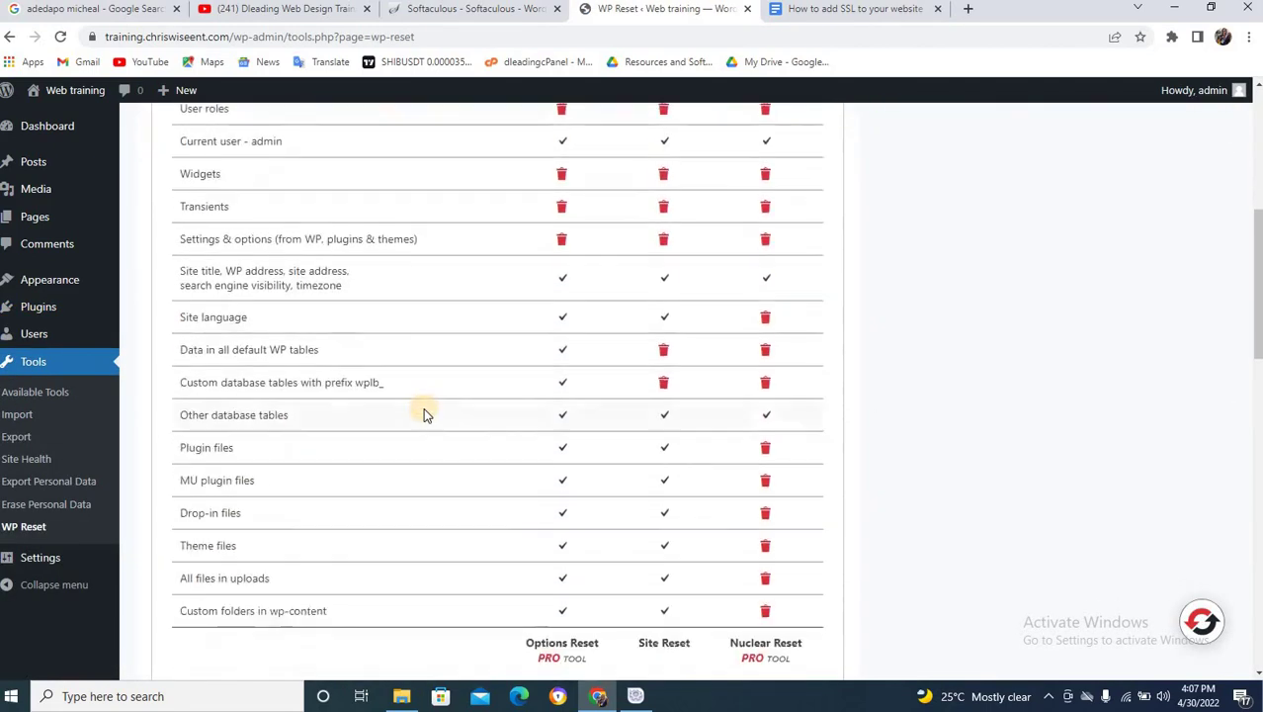
{"action": "scroll", "coordinate": [423, 407], "scroll_direction": "down", "scroll_amount": 1}
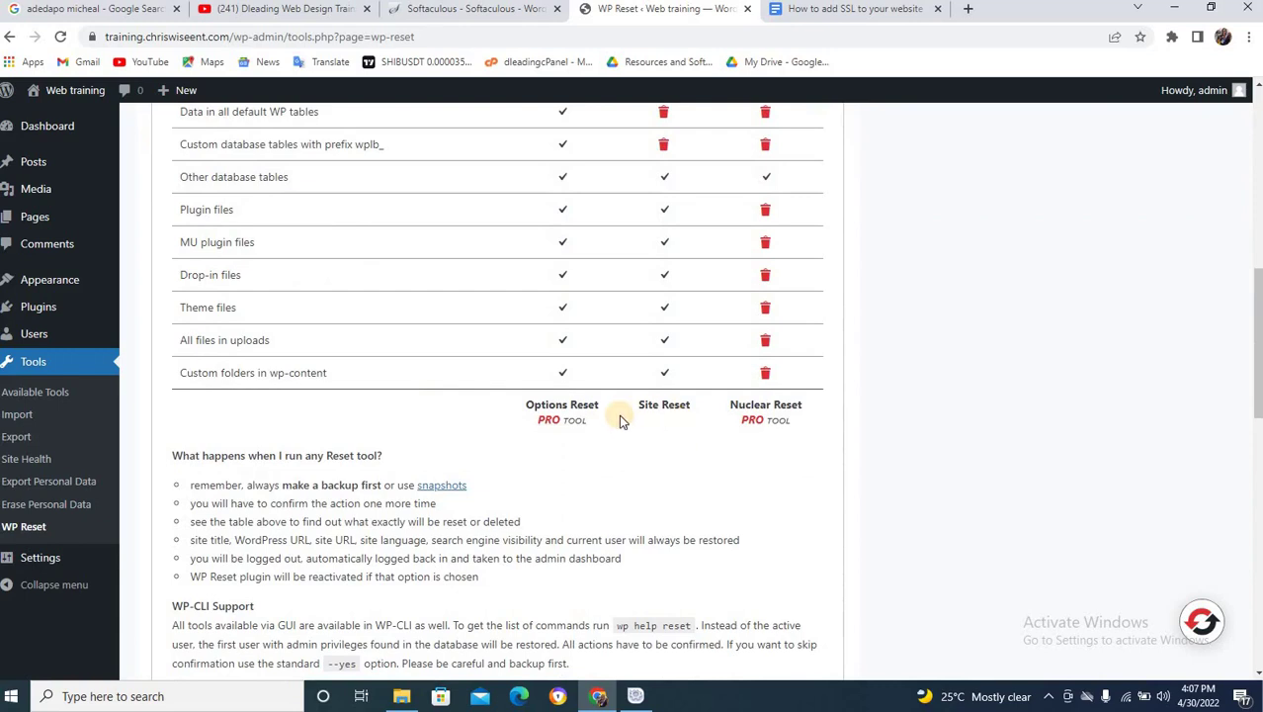
{"action": "scroll", "coordinate": [622, 422], "scroll_direction": "down", "scroll_amount": 3}
{"action": "scroll", "coordinate": [619, 419], "scroll_direction": "down", "scroll_amount": 2}
{"action": "scroll", "coordinate": [307, 459], "scroll_direction": "down", "scroll_amount": 3}
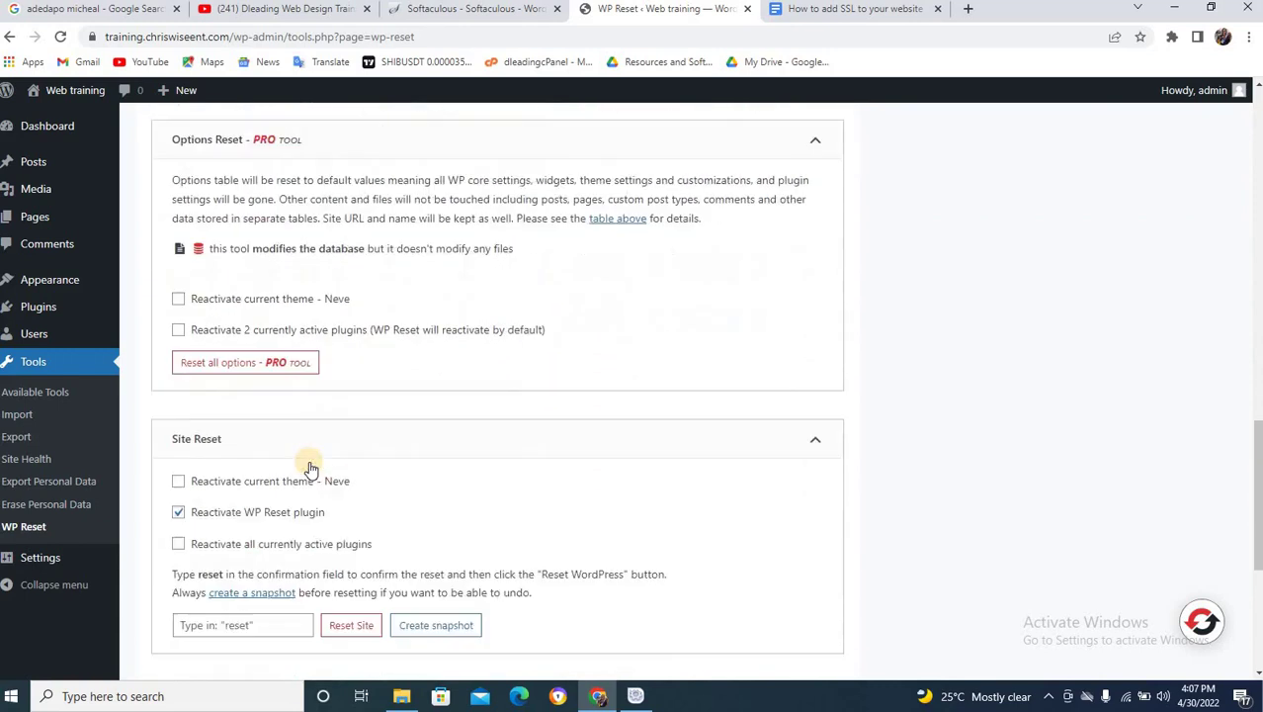
Enter 'reset' in the Site Reset field and confirm resetting WordPress to defaults
{"action": "left_click", "coordinate": [262, 515]}
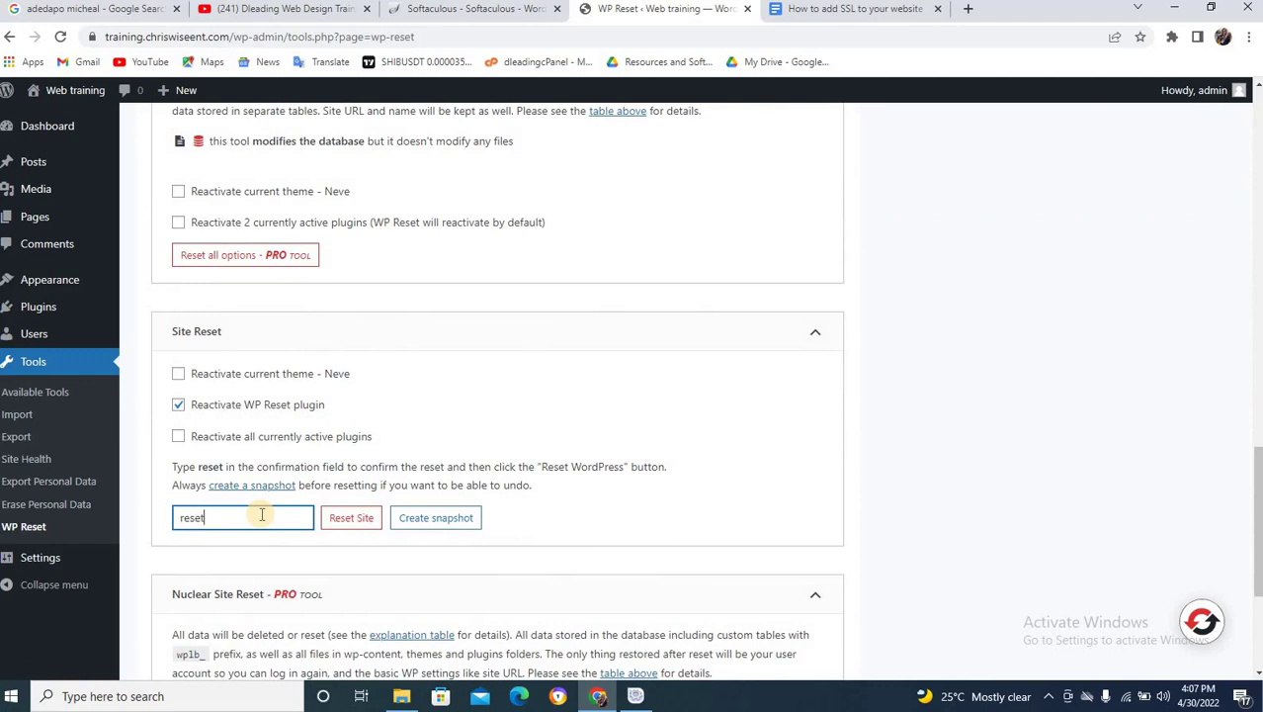
{"action": "left_click", "coordinate": [365, 526]}
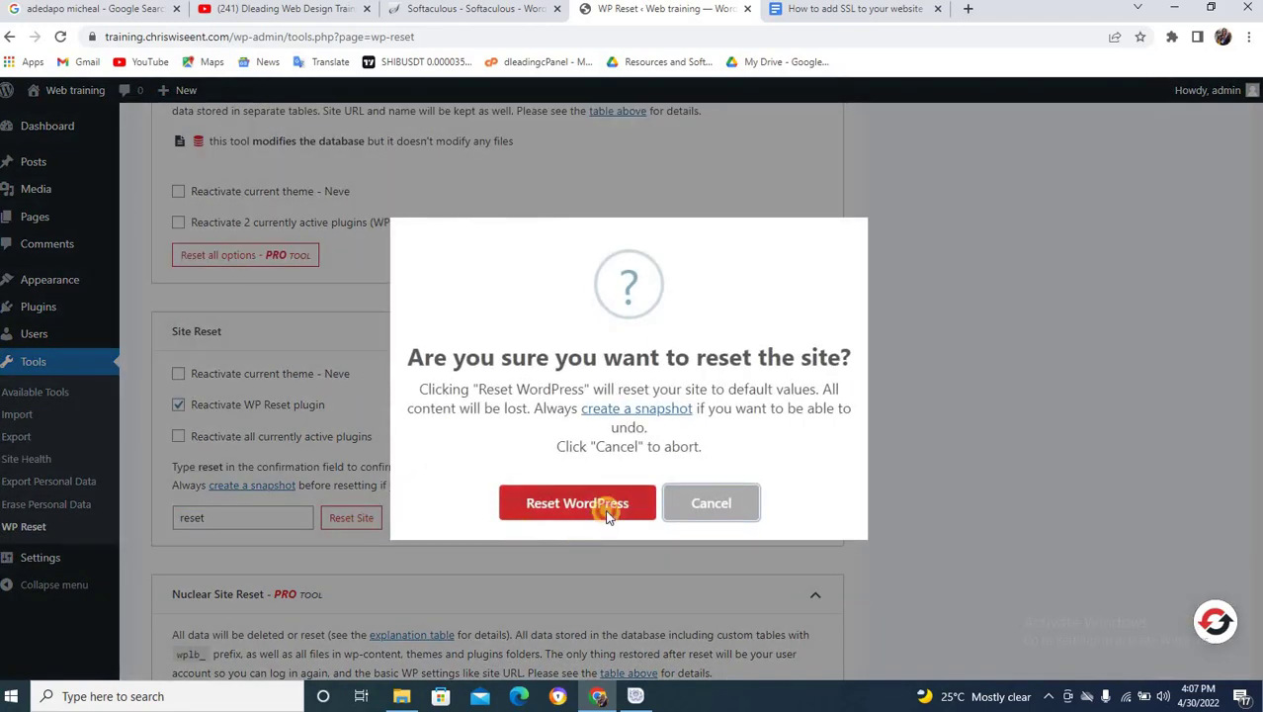
{"action": "left_click", "coordinate": [608, 516]}
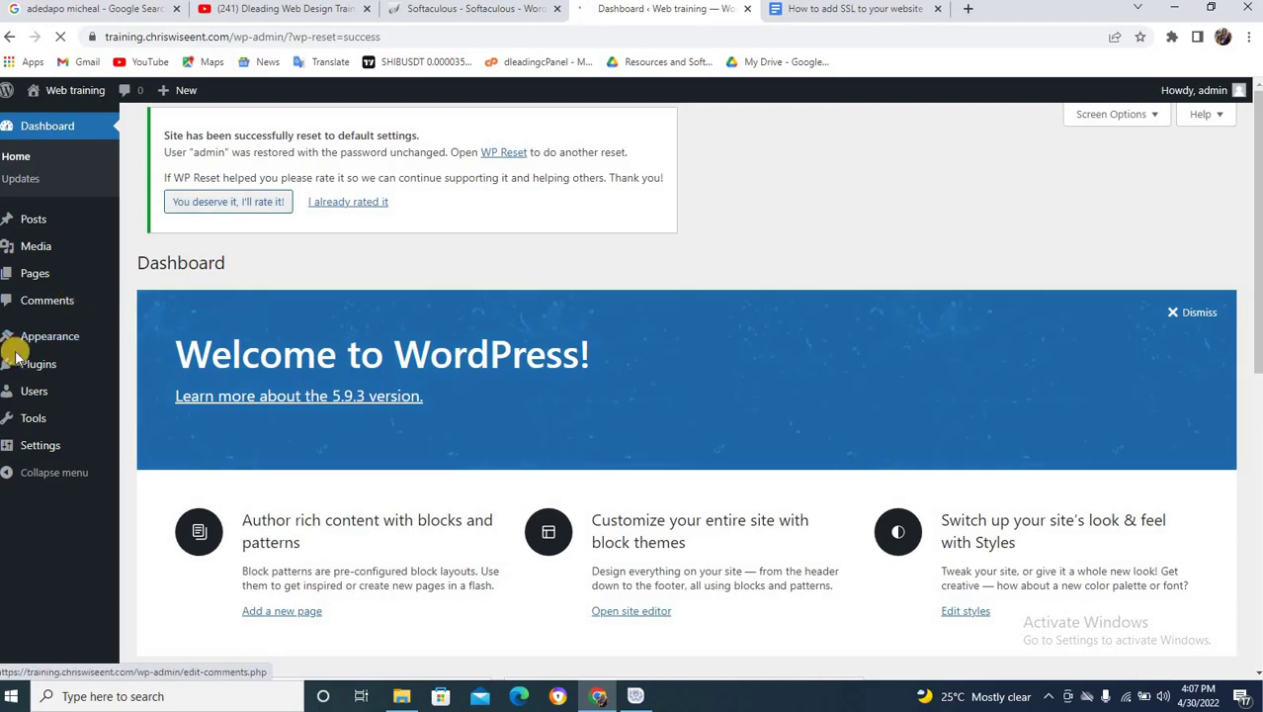
Install and activate the Astra theme, then launch its Starter Templates getting-started page
{"action": "mouse_move", "coordinate": [61, 344]}
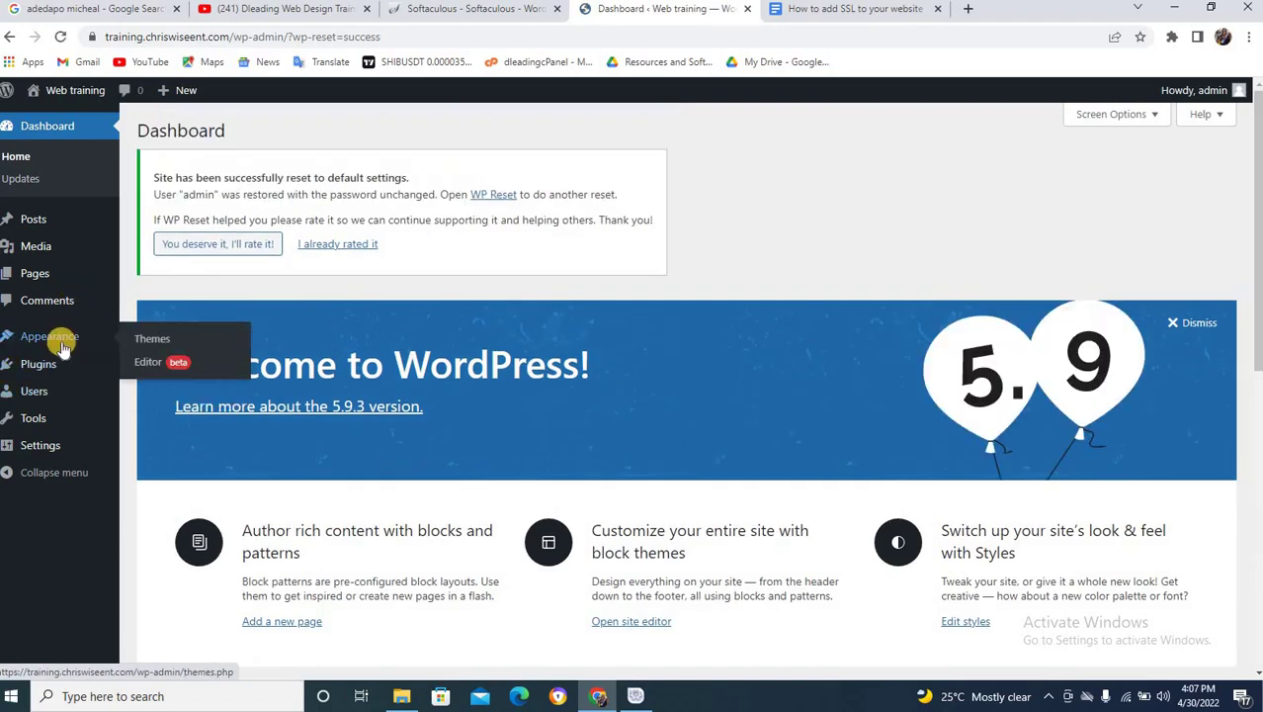
{"action": "left_click", "coordinate": [97, 336]}
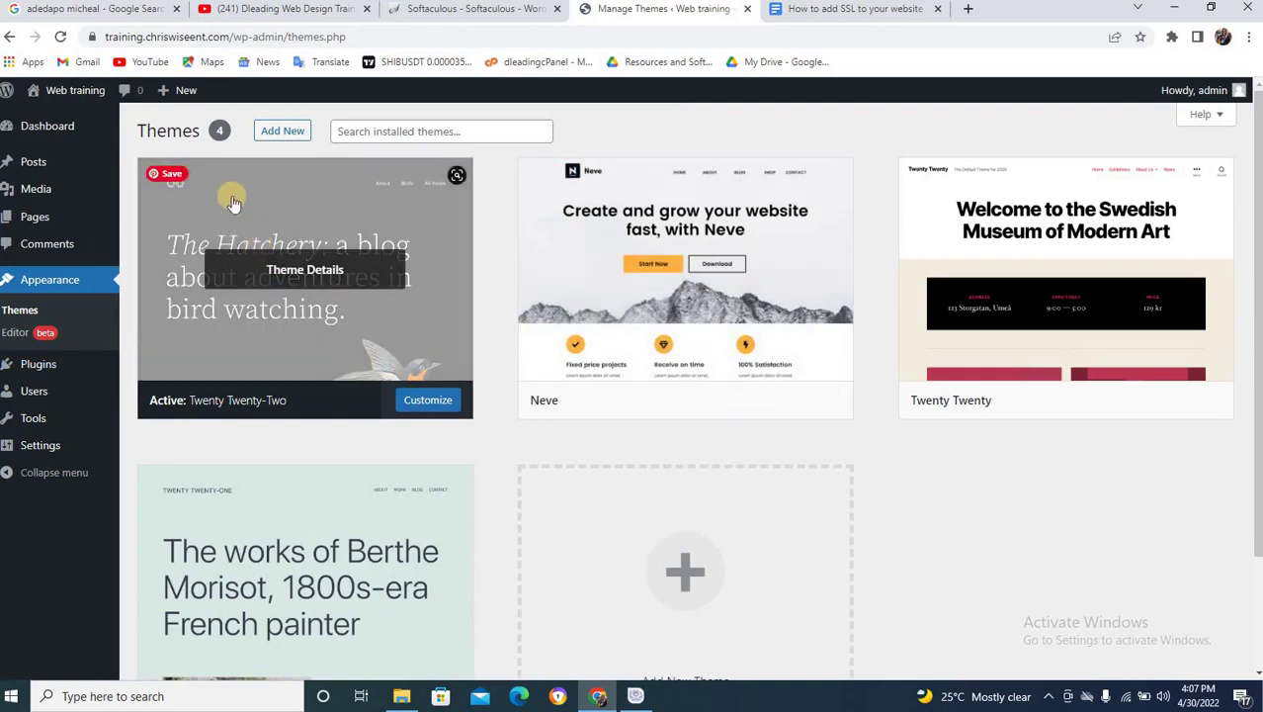
{"action": "left_click", "coordinate": [276, 133]}
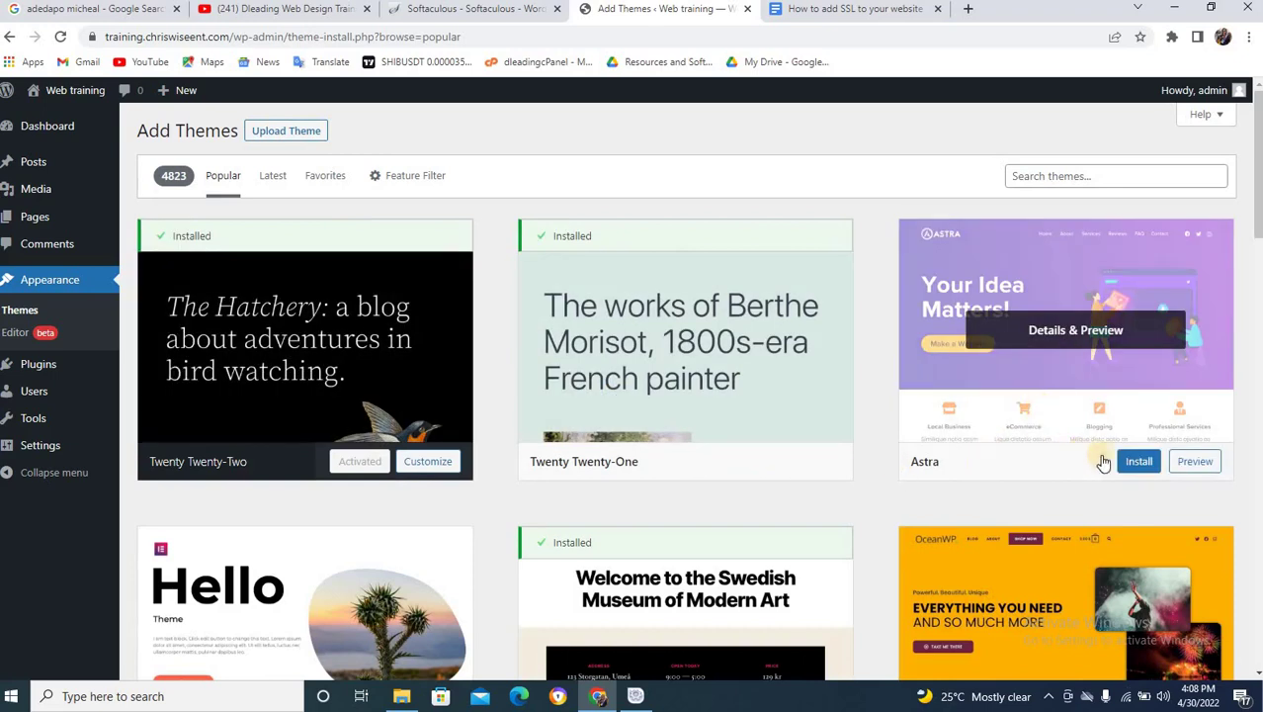
{"action": "left_click", "coordinate": [1132, 464]}
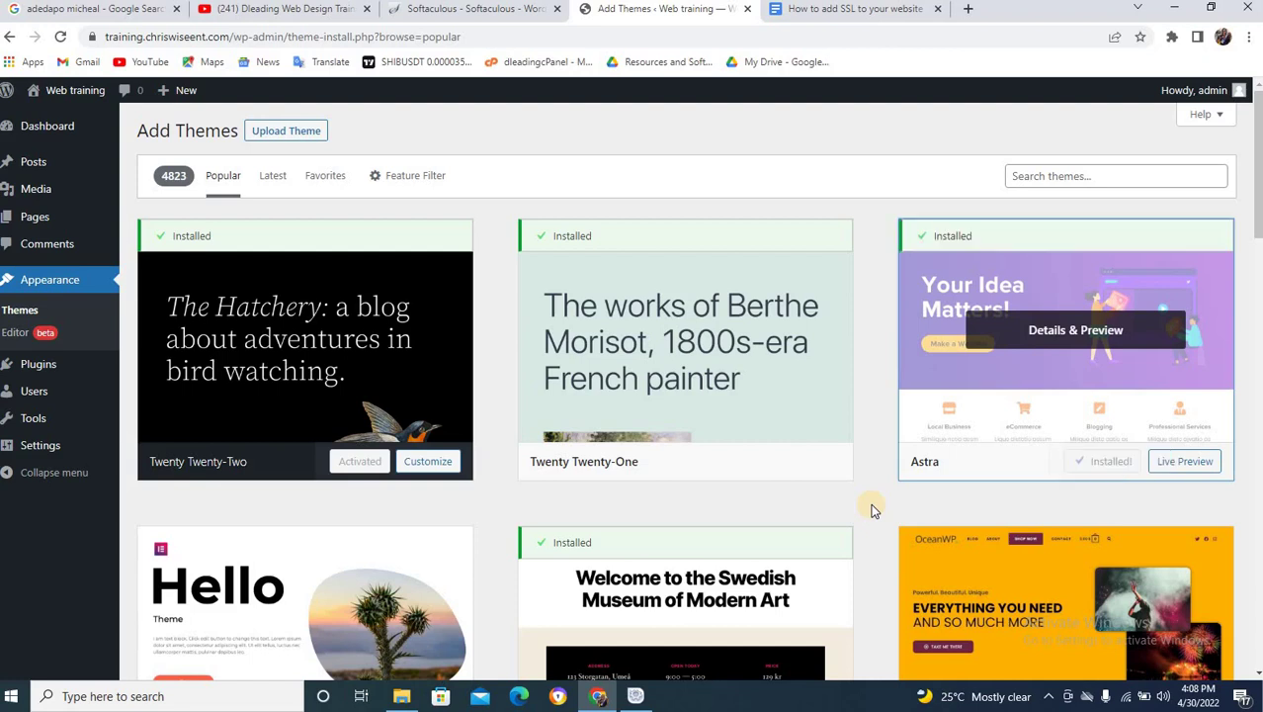
{"action": "left_click", "coordinate": [1107, 464]}
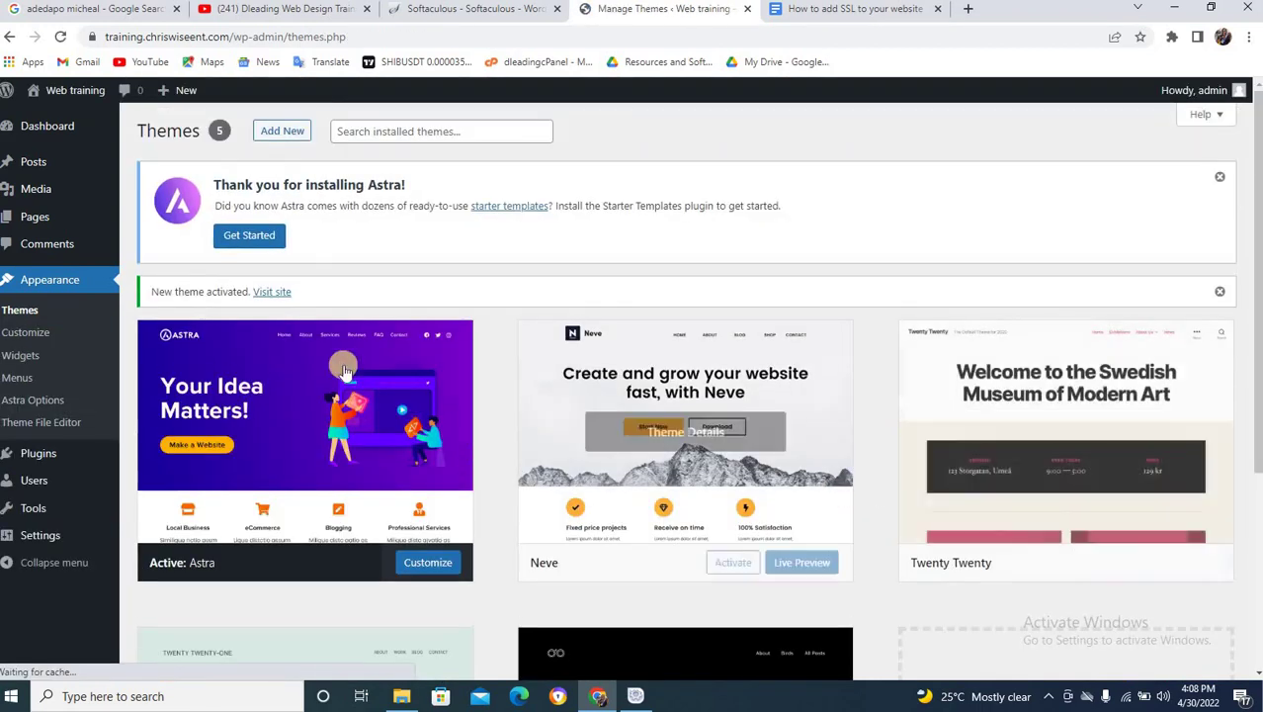
{"action": "left_click", "coordinate": [255, 237]}
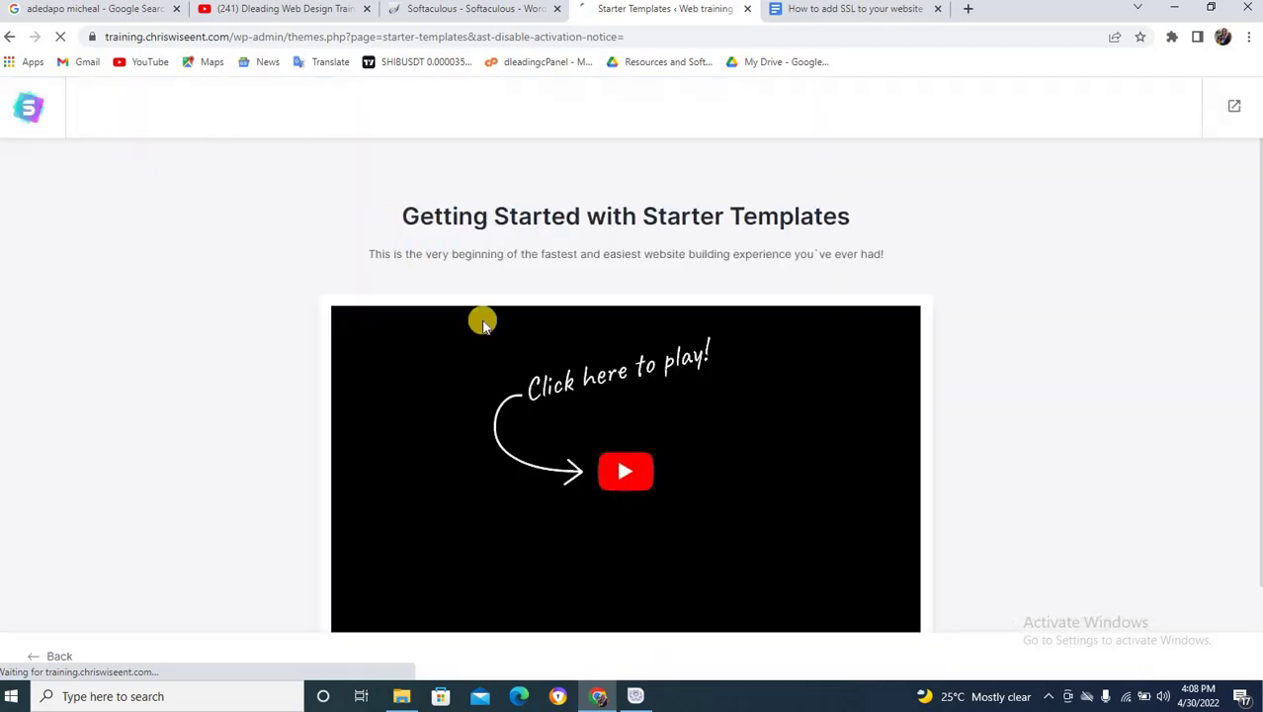
Start Build Your Website Now in Starter Templates and choose Elementor as the page builder
{"action": "scroll", "coordinate": [482, 321], "scroll_direction": "down", "scroll_amount": 1}
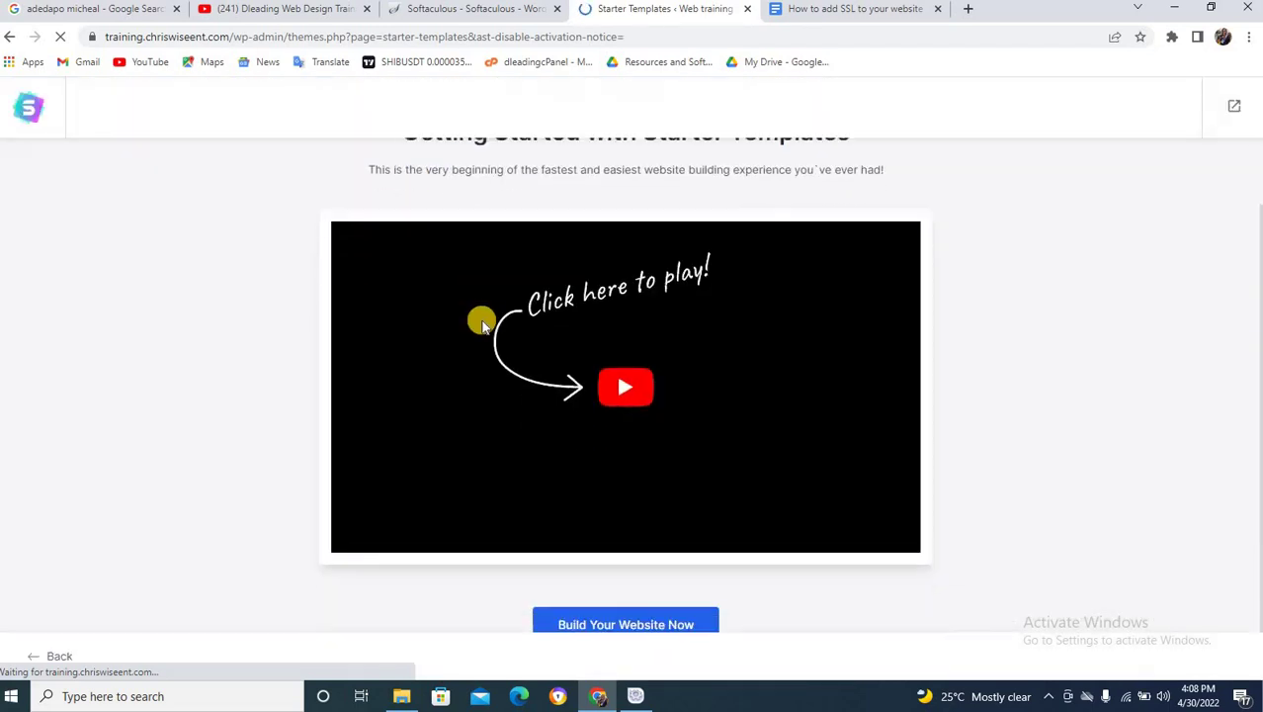
{"action": "left_click", "coordinate": [624, 613]}
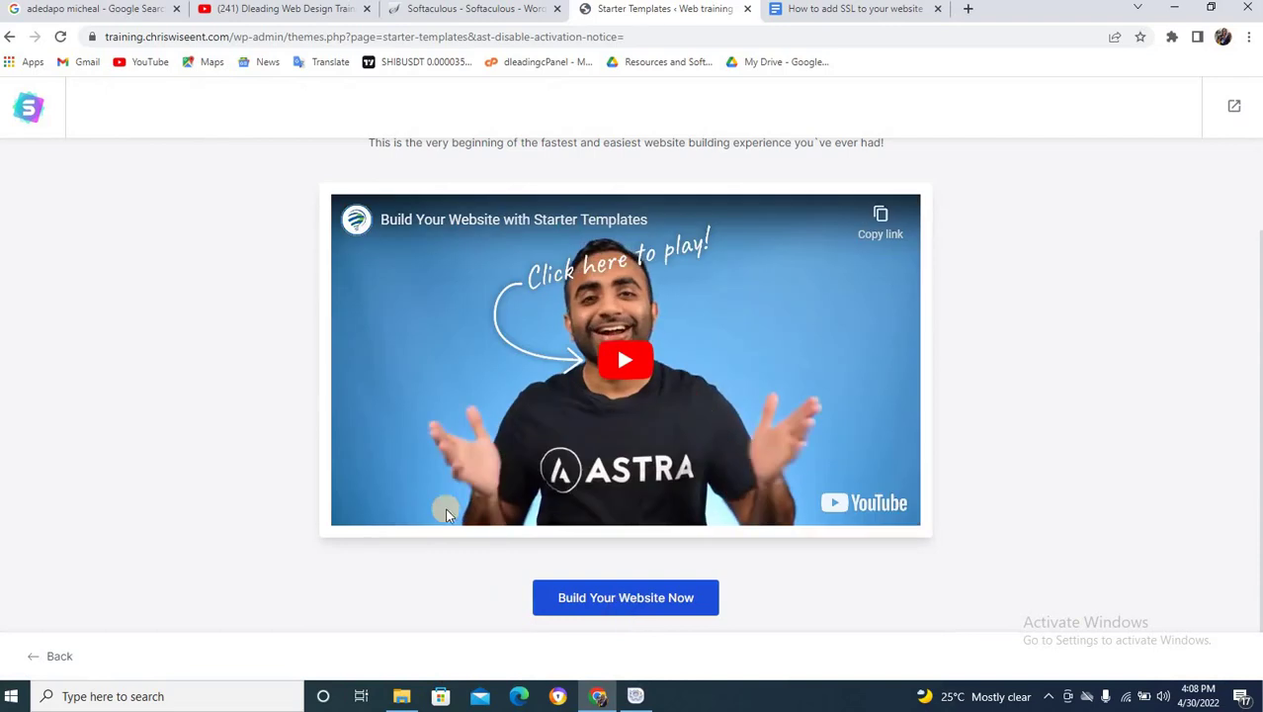
{"action": "left_click", "coordinate": [613, 600]}
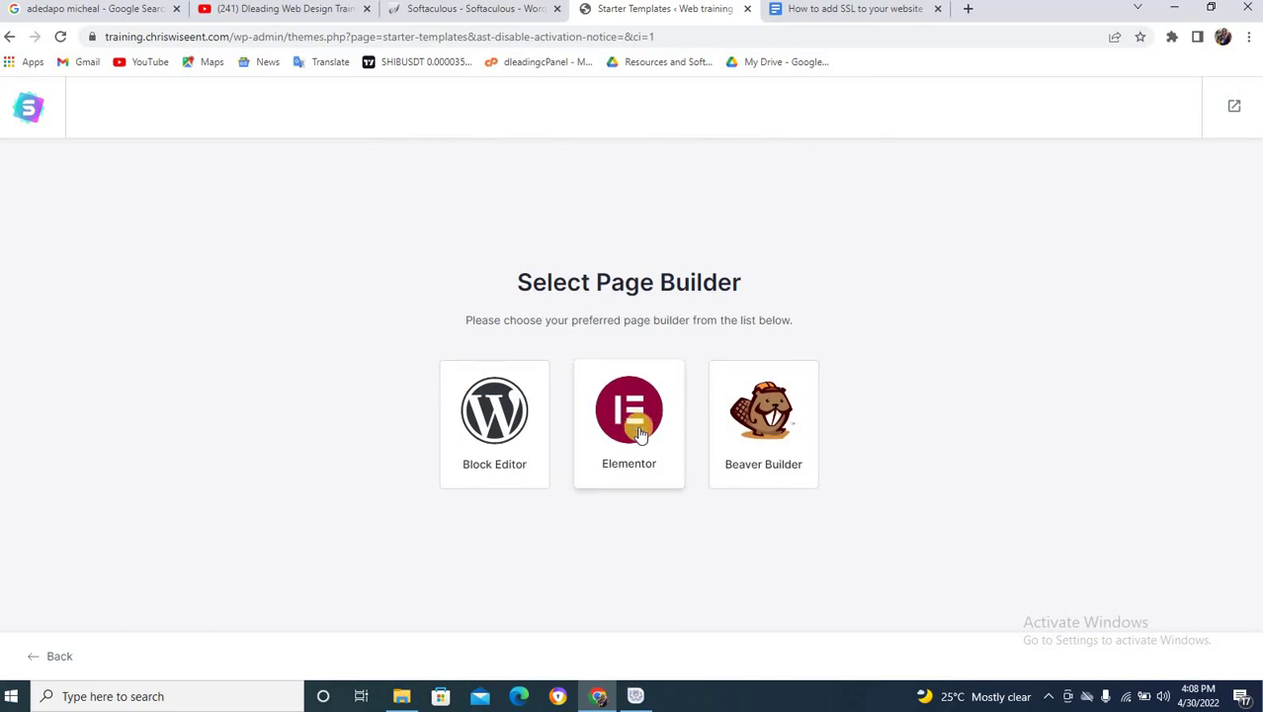
{"action": "left_click", "coordinate": [640, 440]}
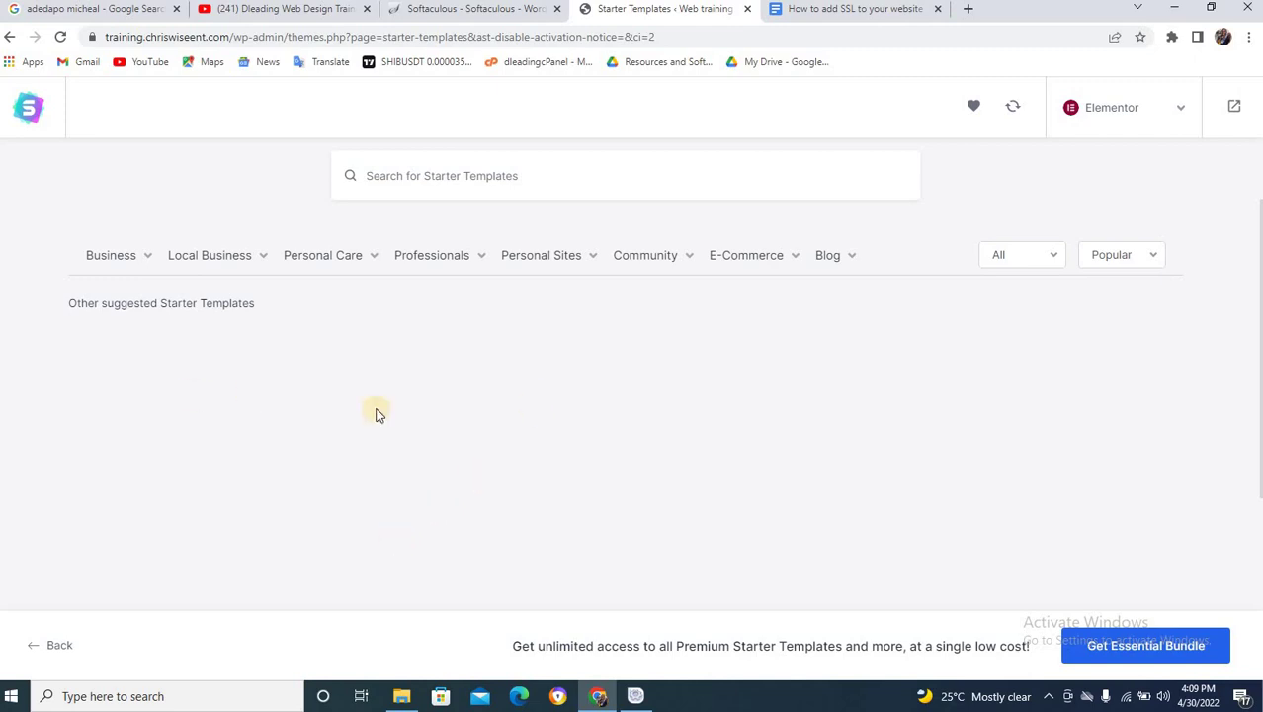
Reload the Starter Templates library in a new tab via its logo so template previews appear
{"action": "scroll", "coordinate": [589, 424], "scroll_direction": "down", "scroll_amount": 3}
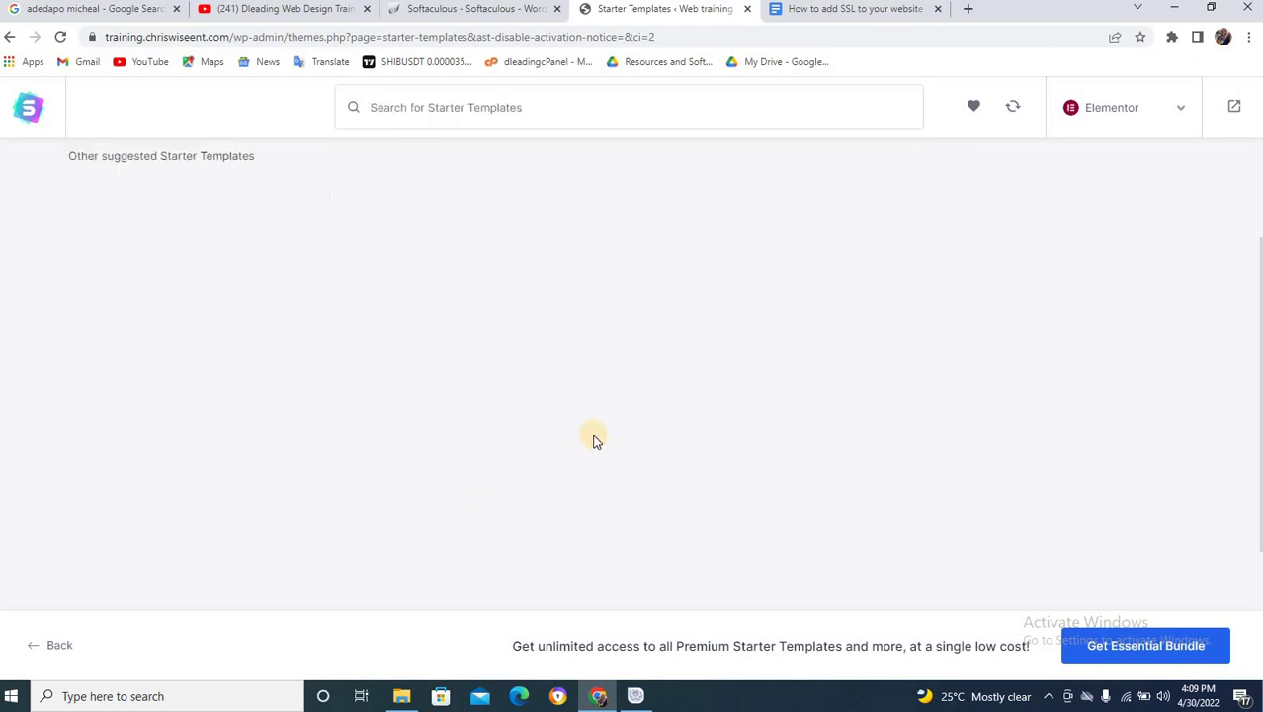
{"action": "scroll", "coordinate": [592, 437], "scroll_direction": "up", "scroll_amount": 5}
{"action": "scroll", "coordinate": [593, 440], "scroll_direction": "down", "scroll_amount": 5}
{"action": "scroll", "coordinate": [593, 440], "scroll_direction": "up", "scroll_amount": 5}
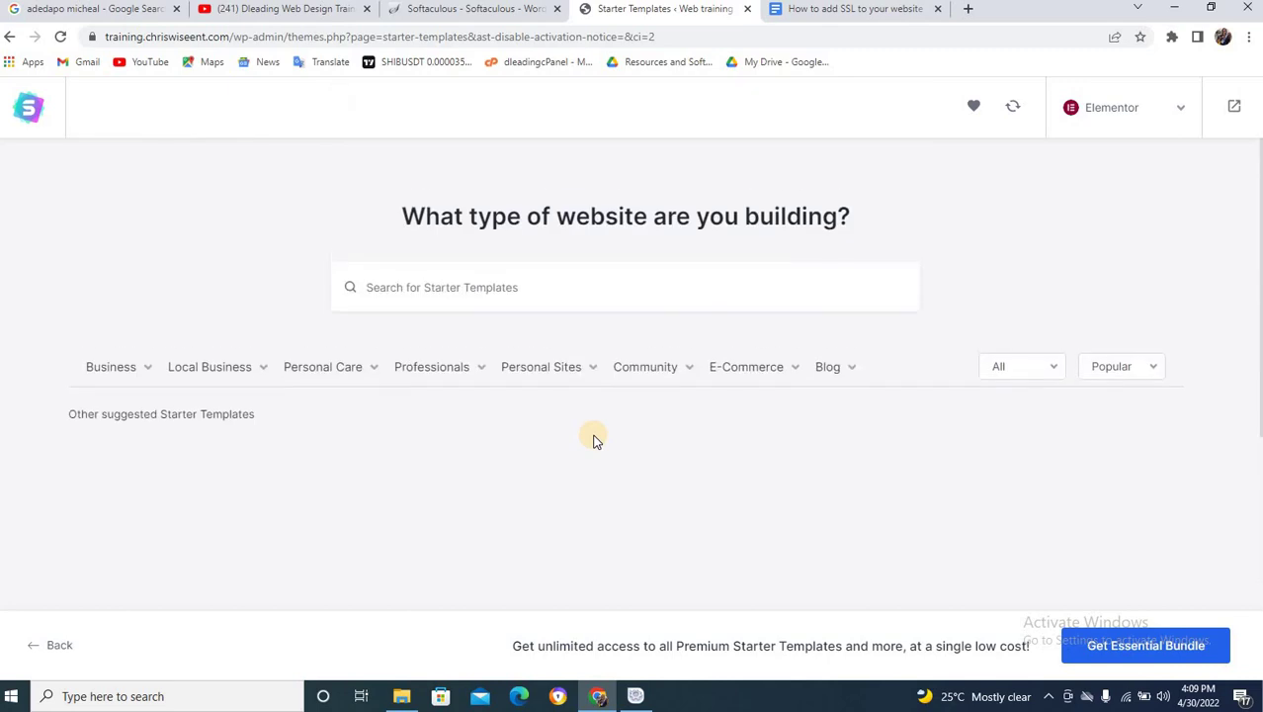
{"action": "scroll", "coordinate": [593, 440], "scroll_direction": "down", "scroll_amount": 1}
{"action": "scroll", "coordinate": [593, 440], "scroll_direction": "up", "scroll_amount": 1}
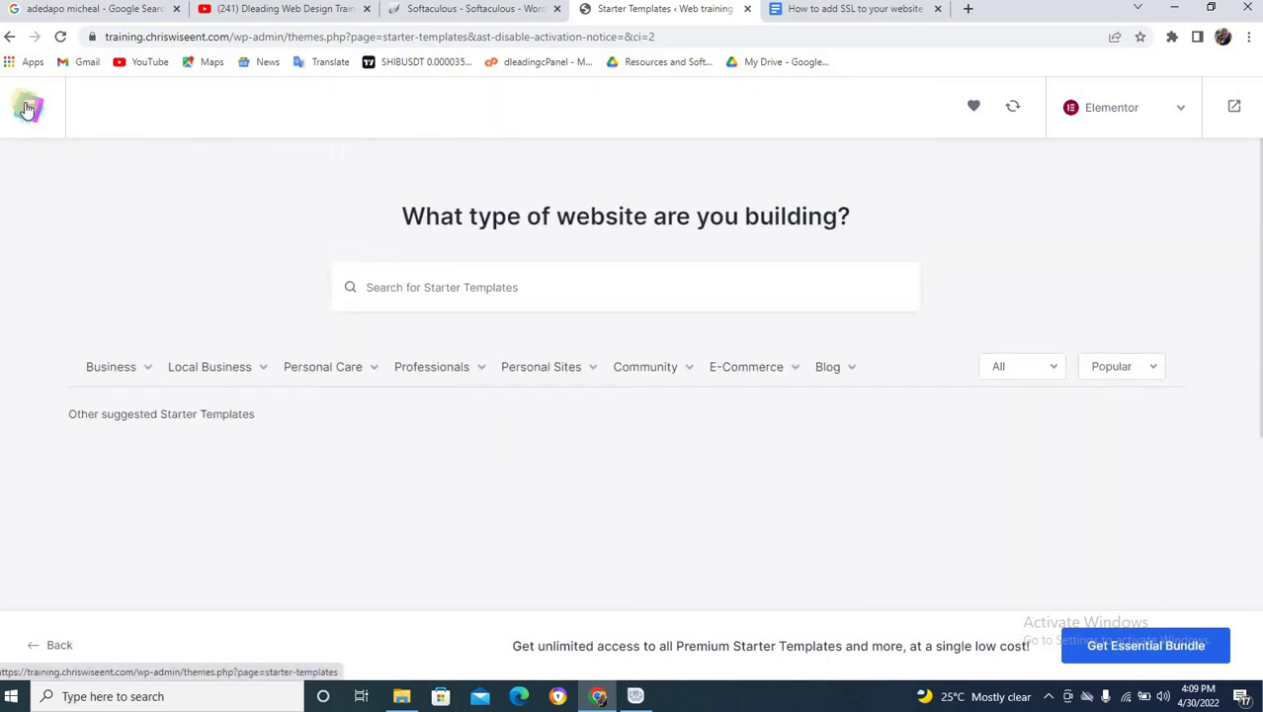
{"action": "left_click", "coordinate": [28, 109]}
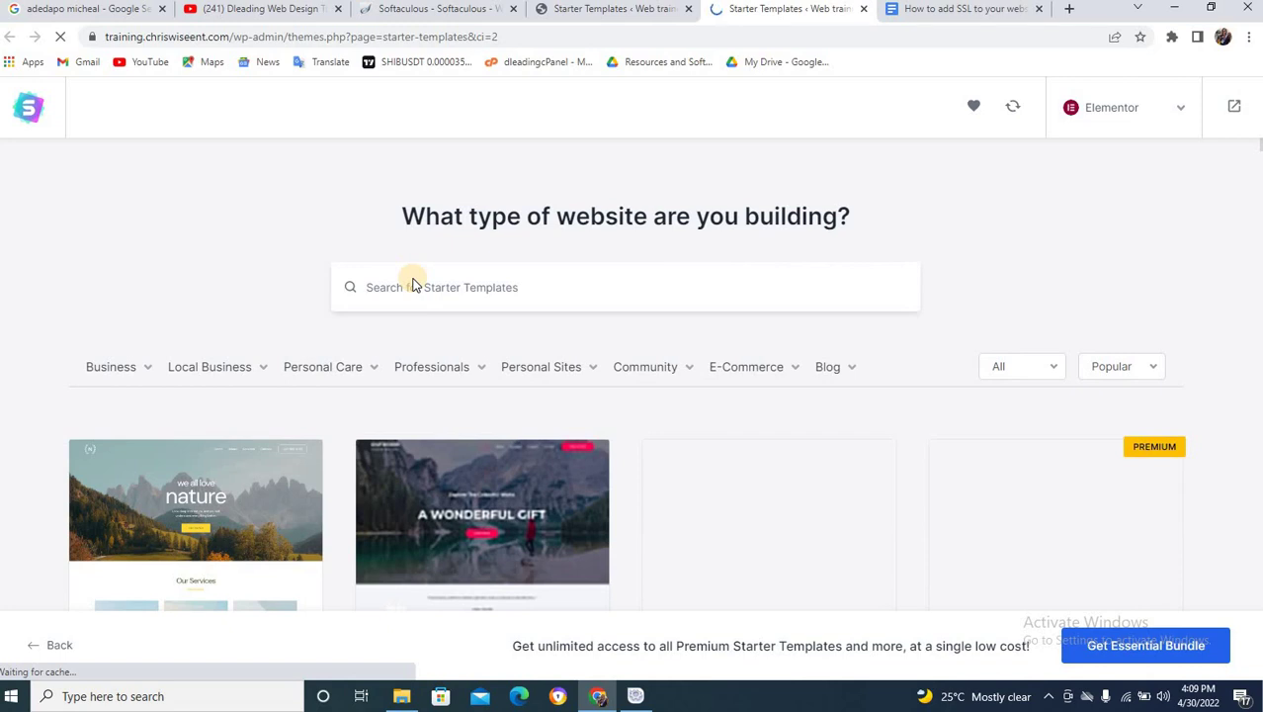
Check the All/Premium template filter choices, leaving the filter unchanged
{"action": "scroll", "coordinate": [454, 287], "scroll_direction": "down", "scroll_amount": 10}
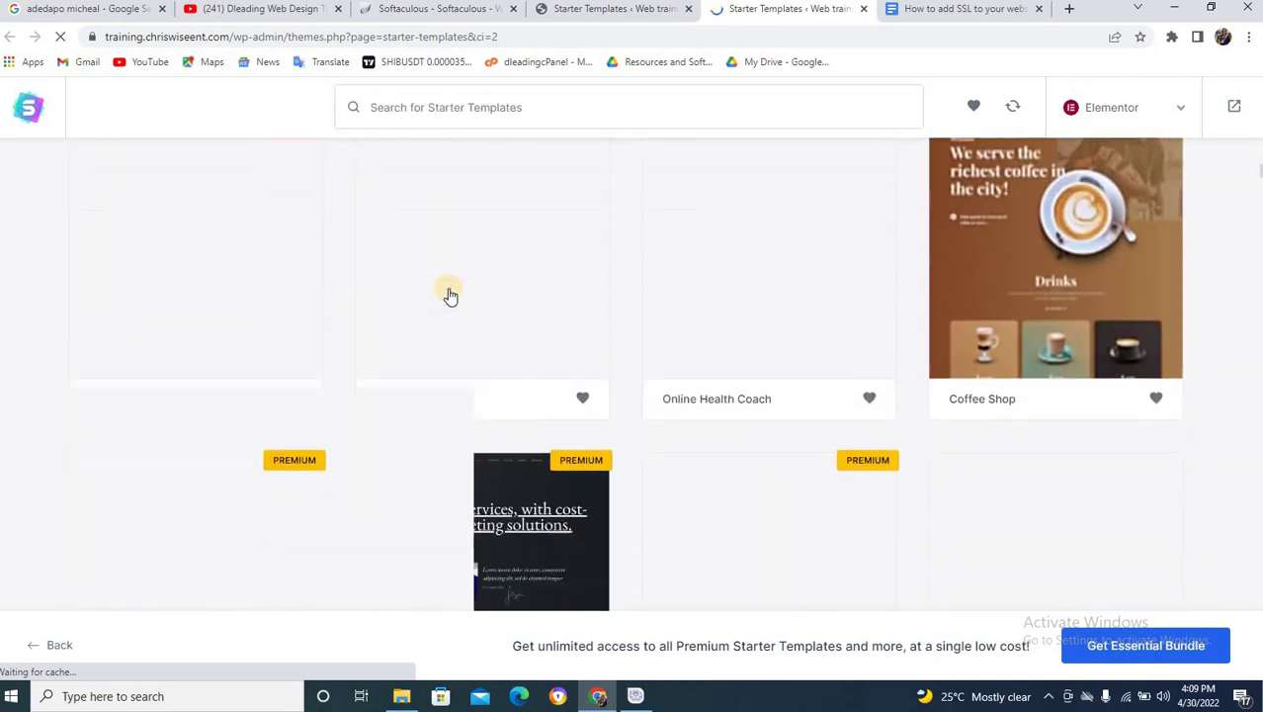
{"action": "scroll", "coordinate": [449, 294], "scroll_direction": "up", "scroll_amount": 10}
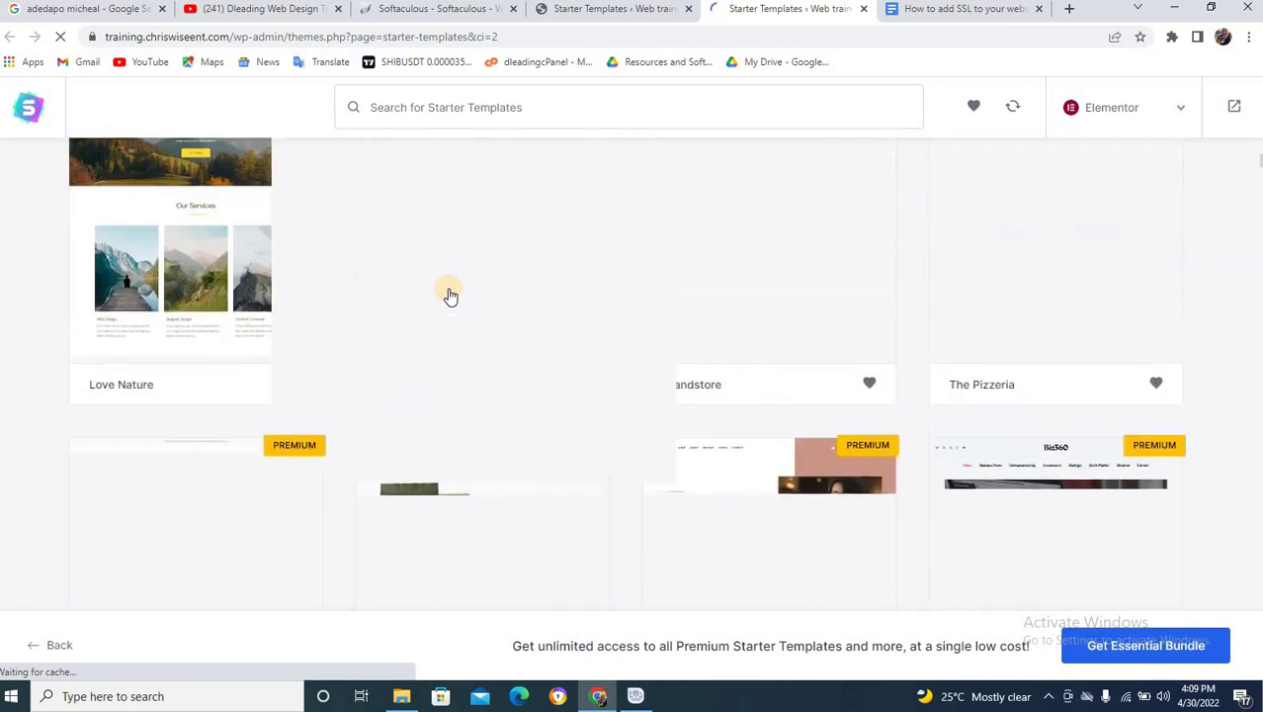
{"action": "scroll", "coordinate": [450, 288], "scroll_direction": "down", "scroll_amount": 5}
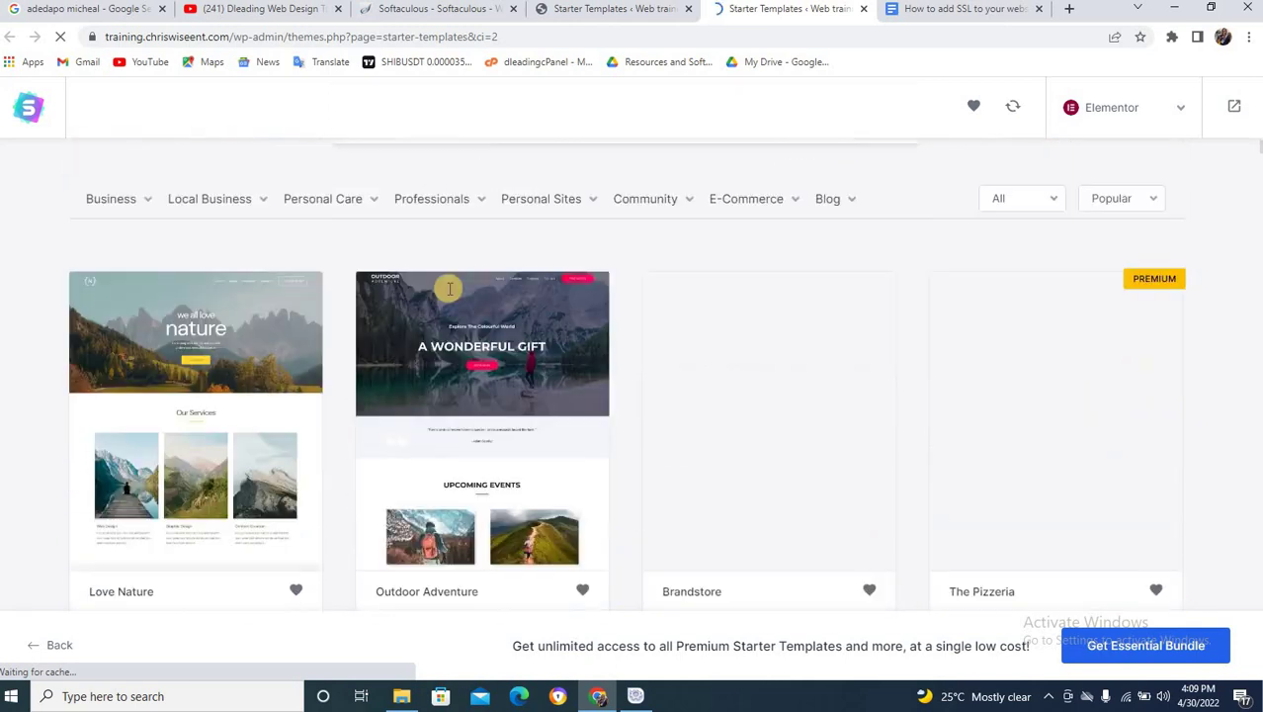
{"action": "scroll", "coordinate": [450, 291], "scroll_direction": "up", "scroll_amount": 2}
{"action": "scroll", "coordinate": [447, 294], "scroll_direction": "up", "scroll_amount": 2}
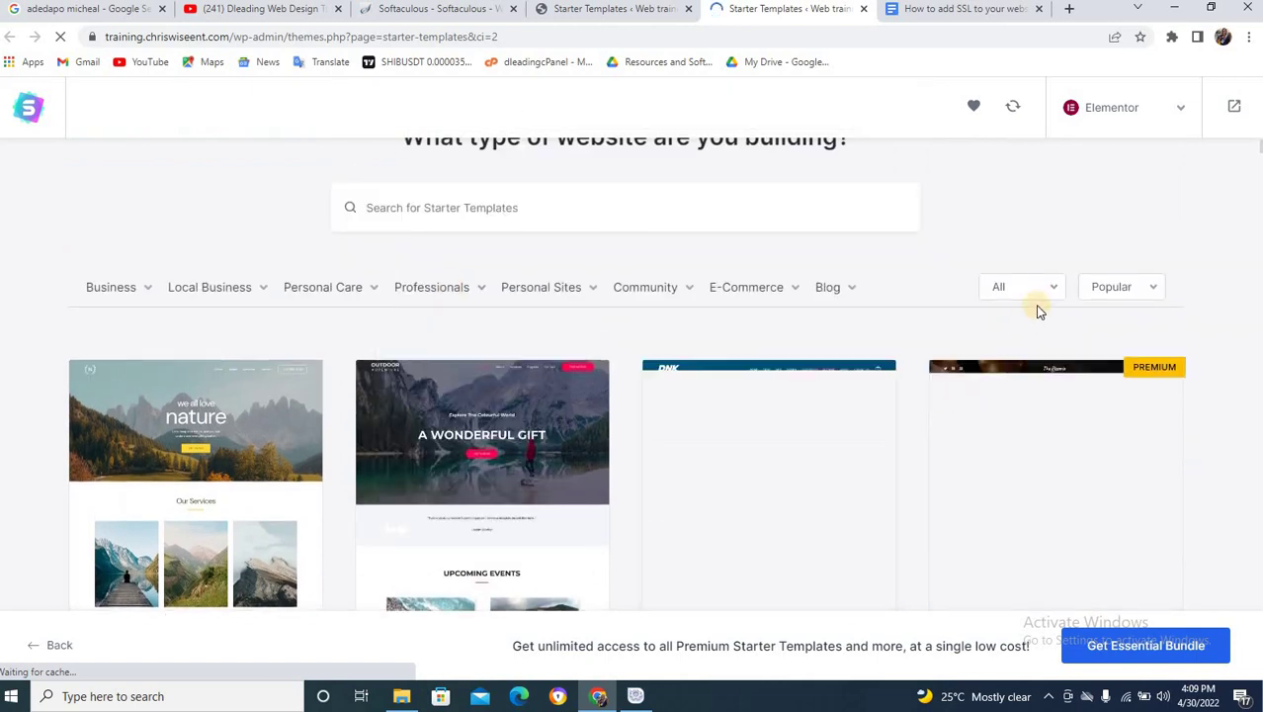
{"action": "mouse_move", "coordinate": [1052, 292]}
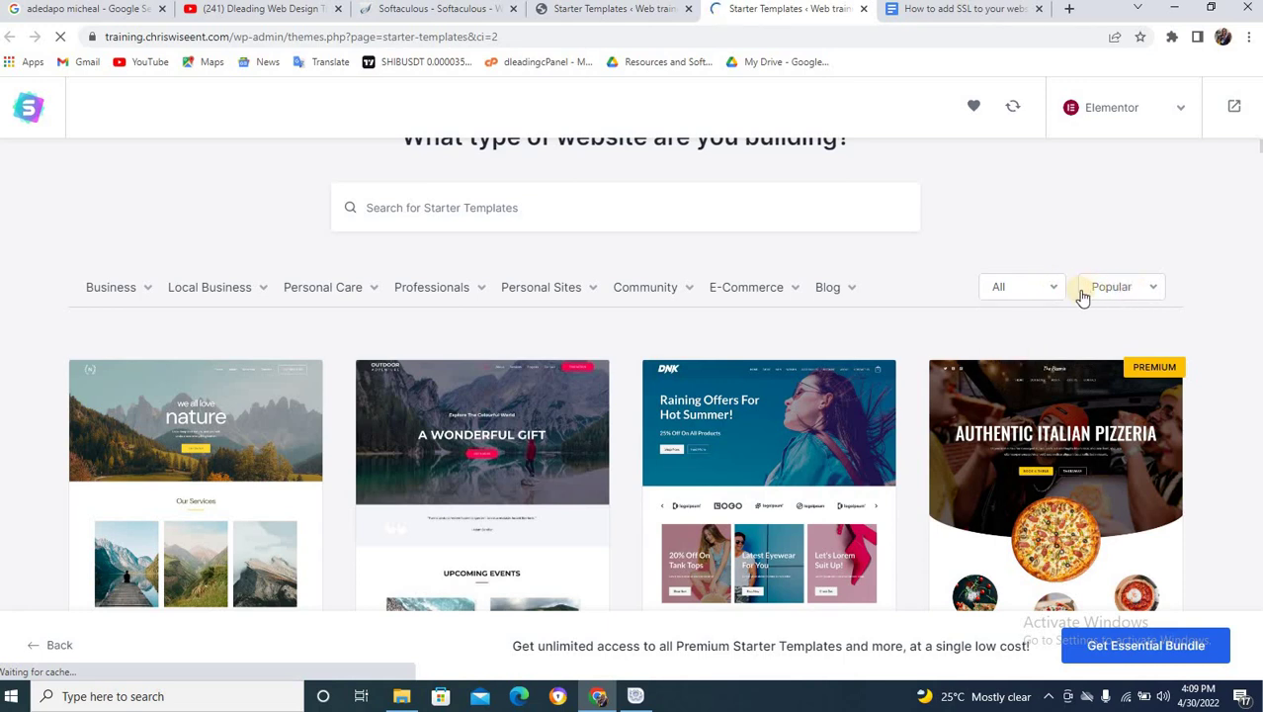
{"action": "left_click", "coordinate": [1059, 294]}
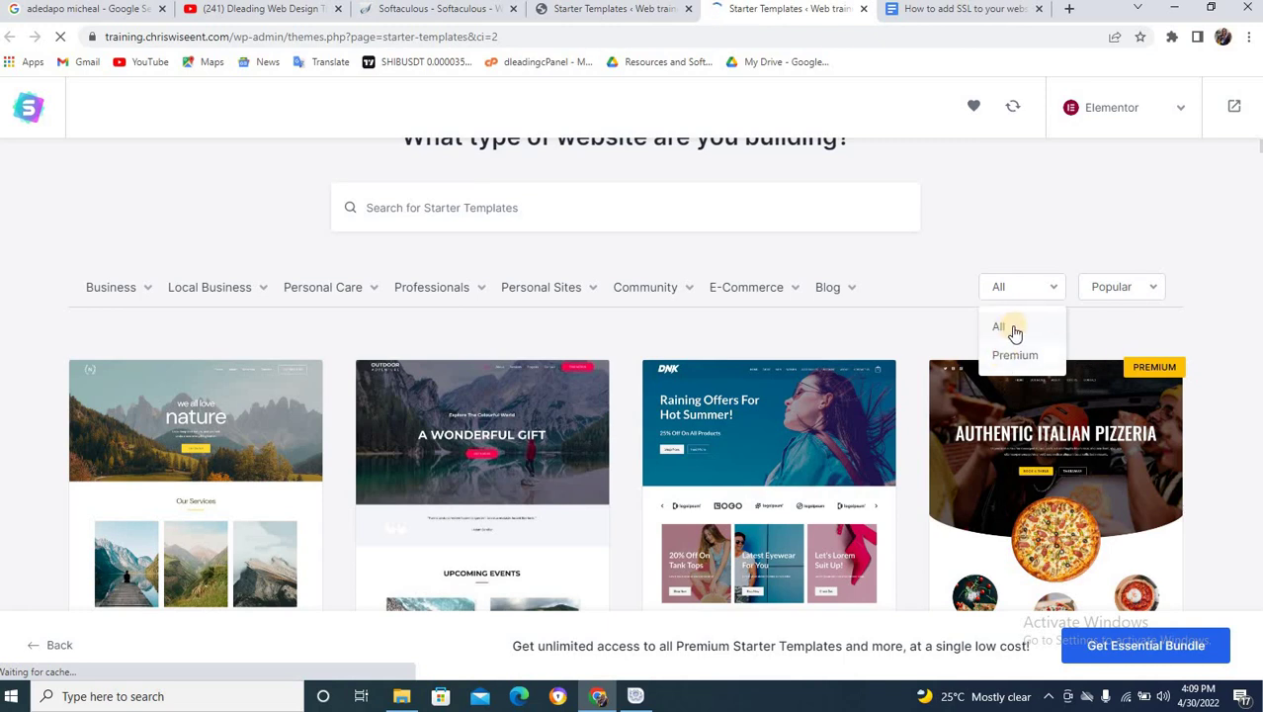
{"action": "left_click", "coordinate": [822, 341]}
Scroll the templates grid past Steak House, Business Blog and Painter Artist to Digital Agency
{"action": "scroll", "coordinate": [817, 353], "scroll_direction": "down", "scroll_amount": 5}
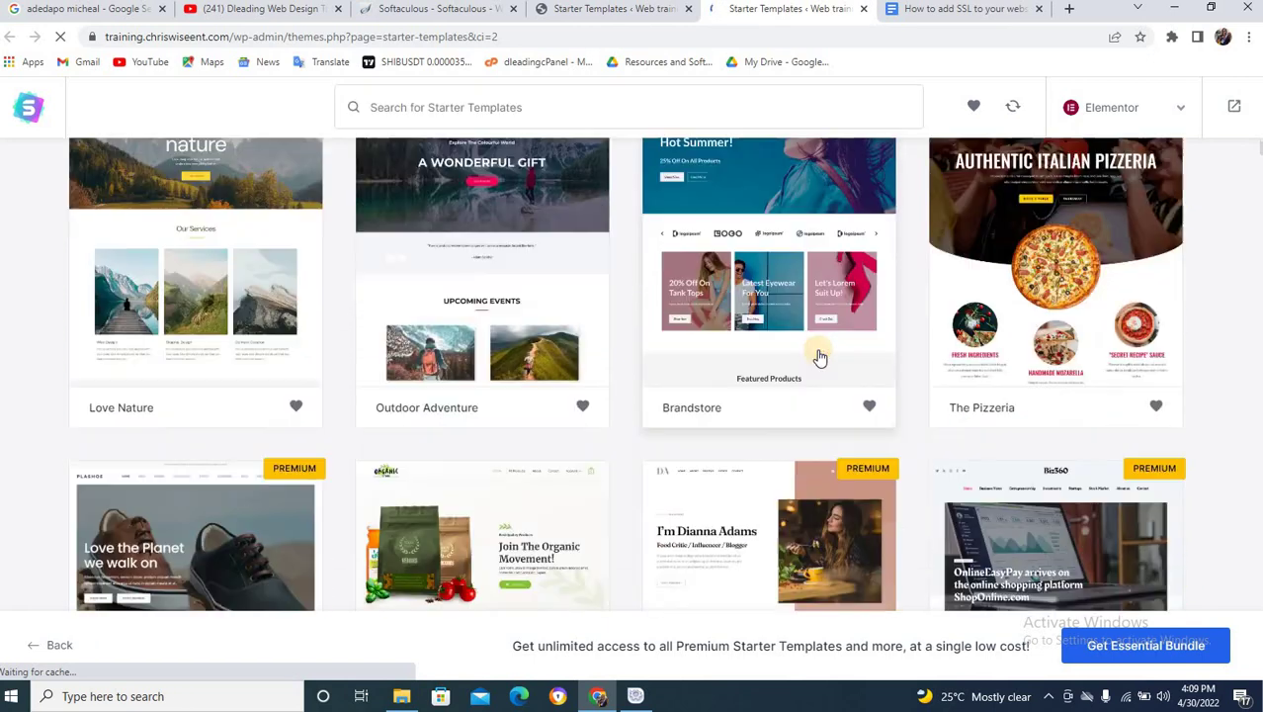
{"action": "scroll", "coordinate": [817, 353], "scroll_direction": "down", "scroll_amount": 6}
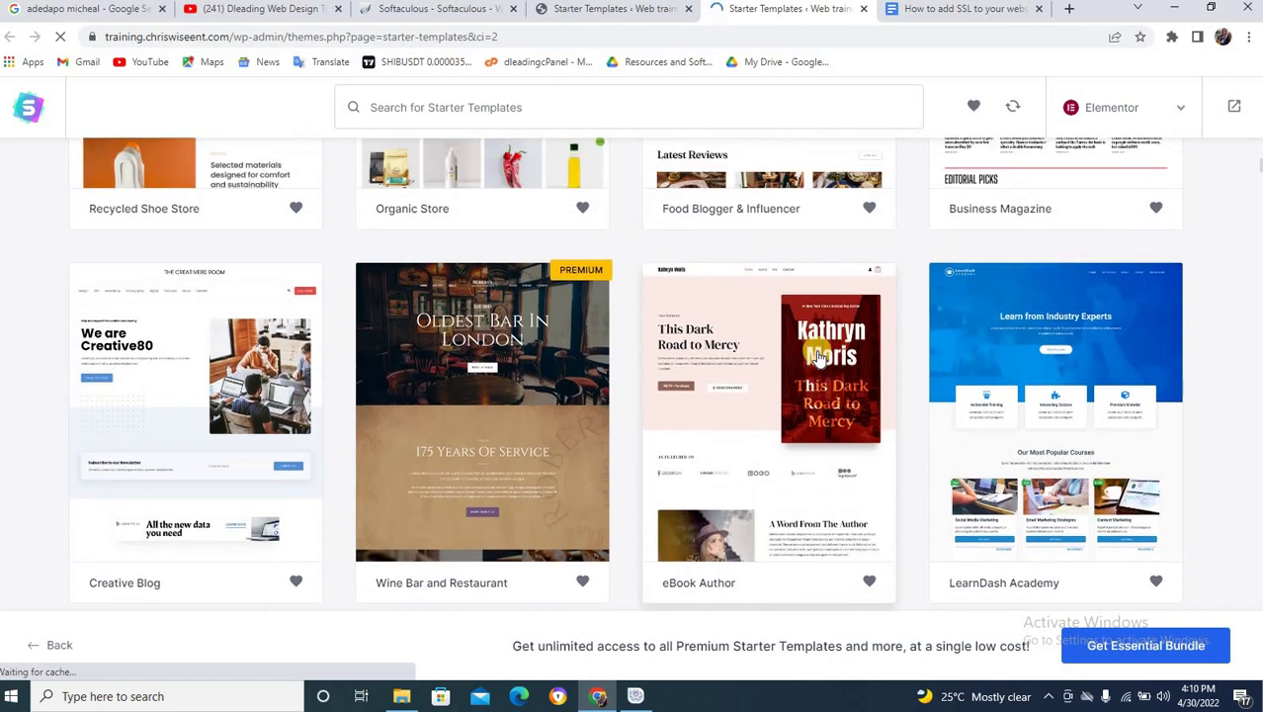
{"action": "scroll", "coordinate": [817, 356], "scroll_direction": "down", "scroll_amount": 5}
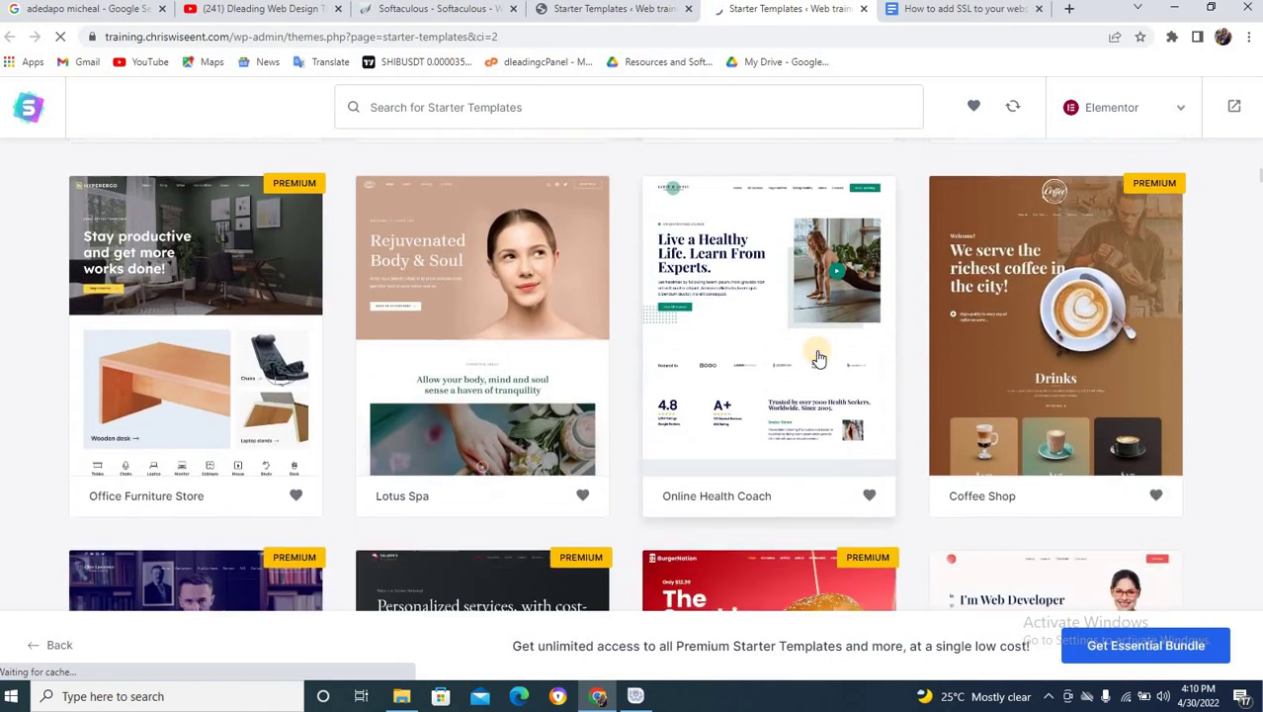
{"action": "scroll", "coordinate": [817, 356], "scroll_direction": "down", "scroll_amount": 6}
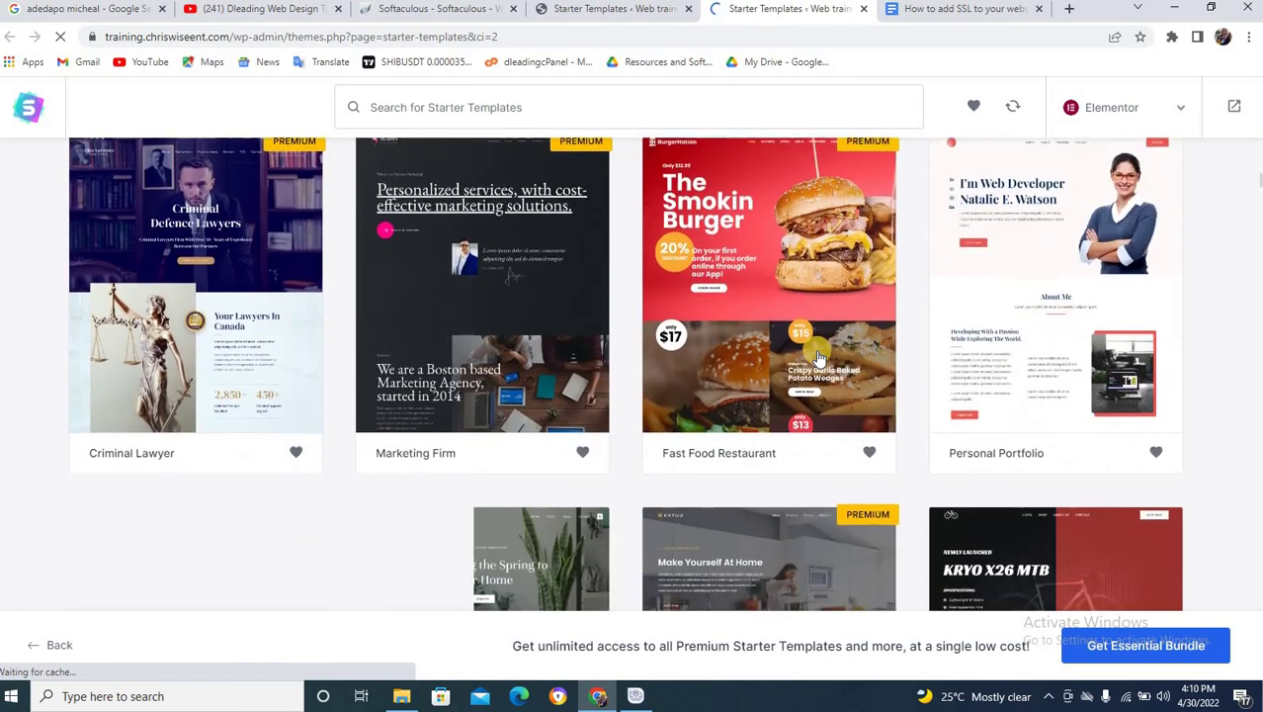
{"action": "scroll", "coordinate": [817, 356], "scroll_direction": "down", "scroll_amount": 3}
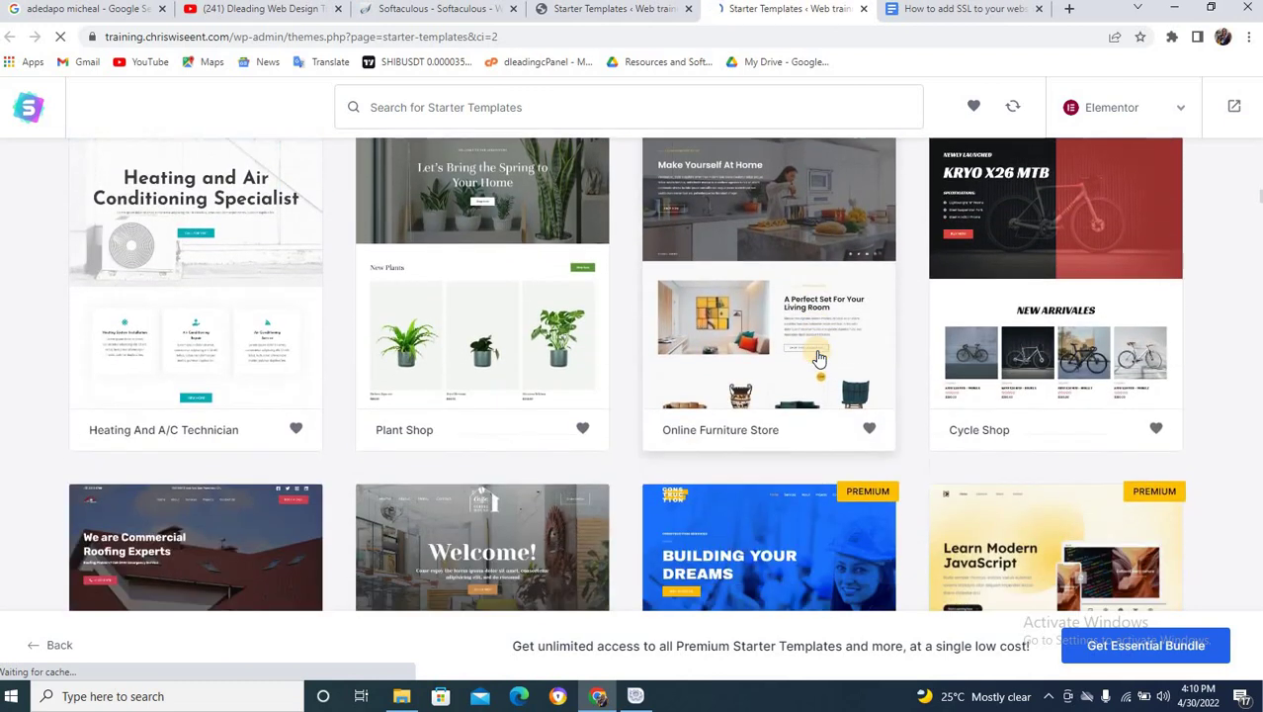
{"action": "scroll", "coordinate": [818, 355], "scroll_direction": "down", "scroll_amount": 5}
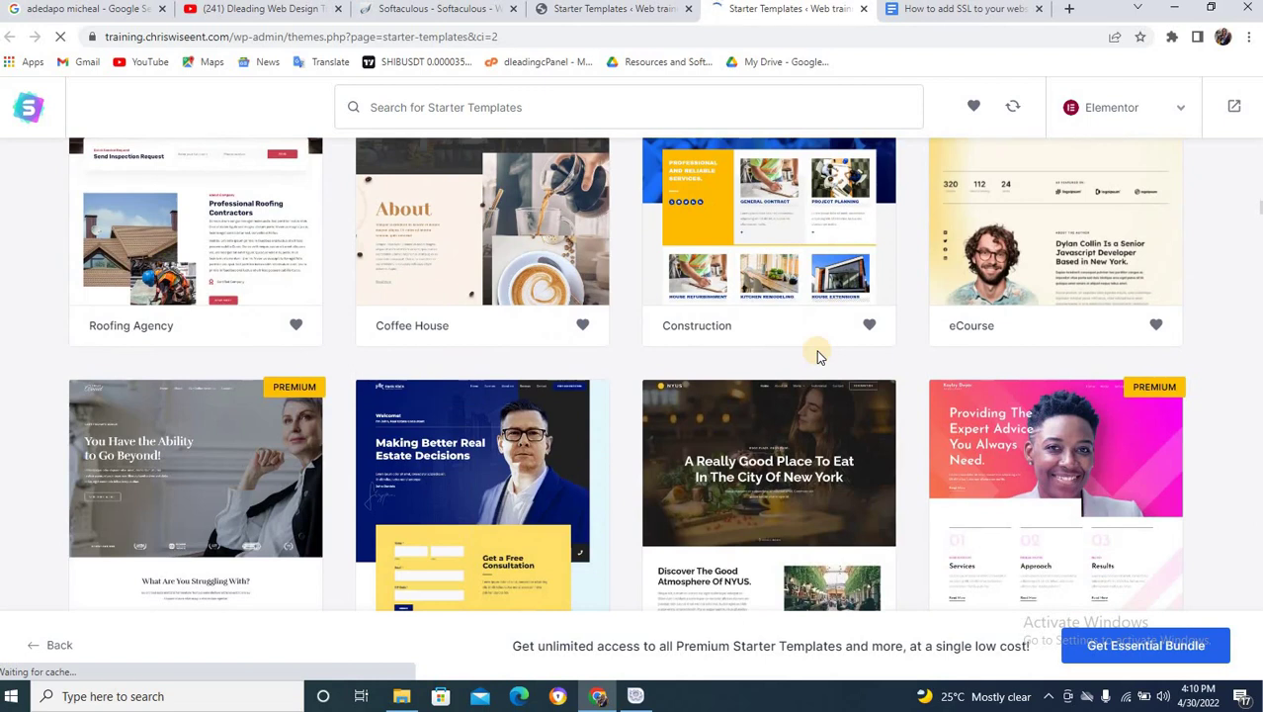
{"action": "scroll", "coordinate": [818, 356], "scroll_direction": "down", "scroll_amount": 1}
{"action": "scroll", "coordinate": [817, 356], "scroll_direction": "down", "scroll_amount": 1}
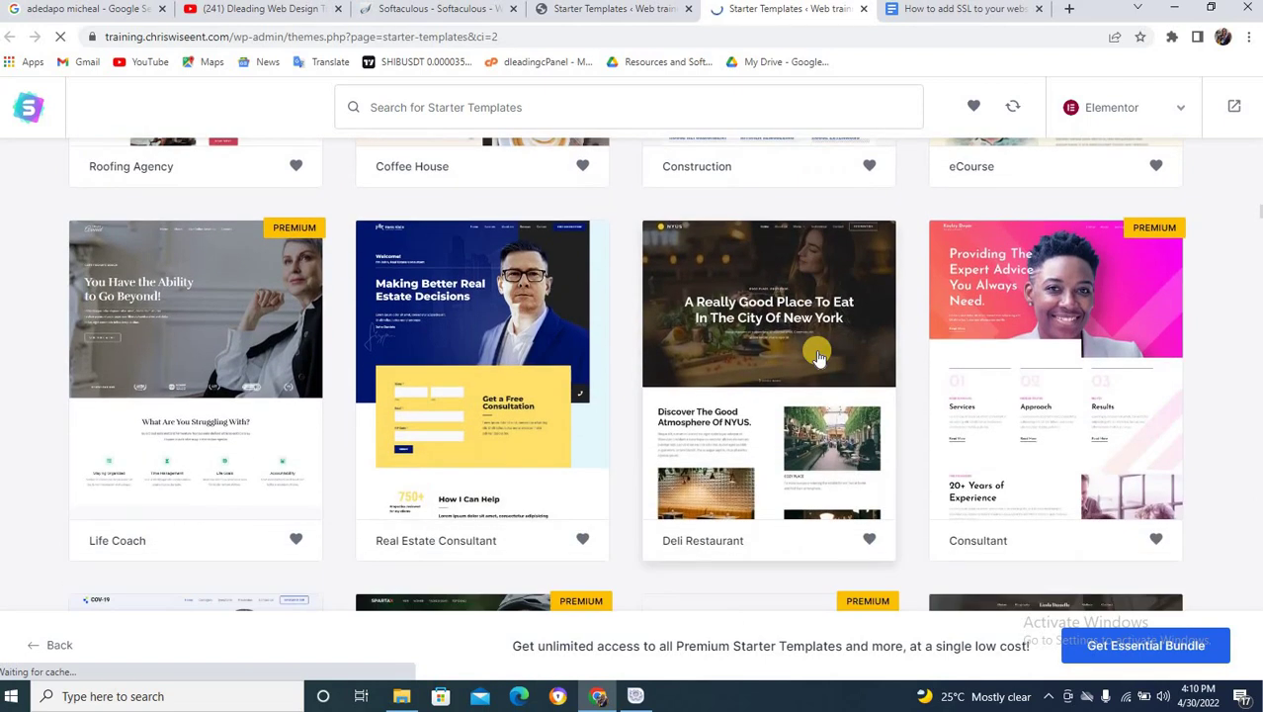
{"action": "scroll", "coordinate": [817, 356], "scroll_direction": "down", "scroll_amount": 2}
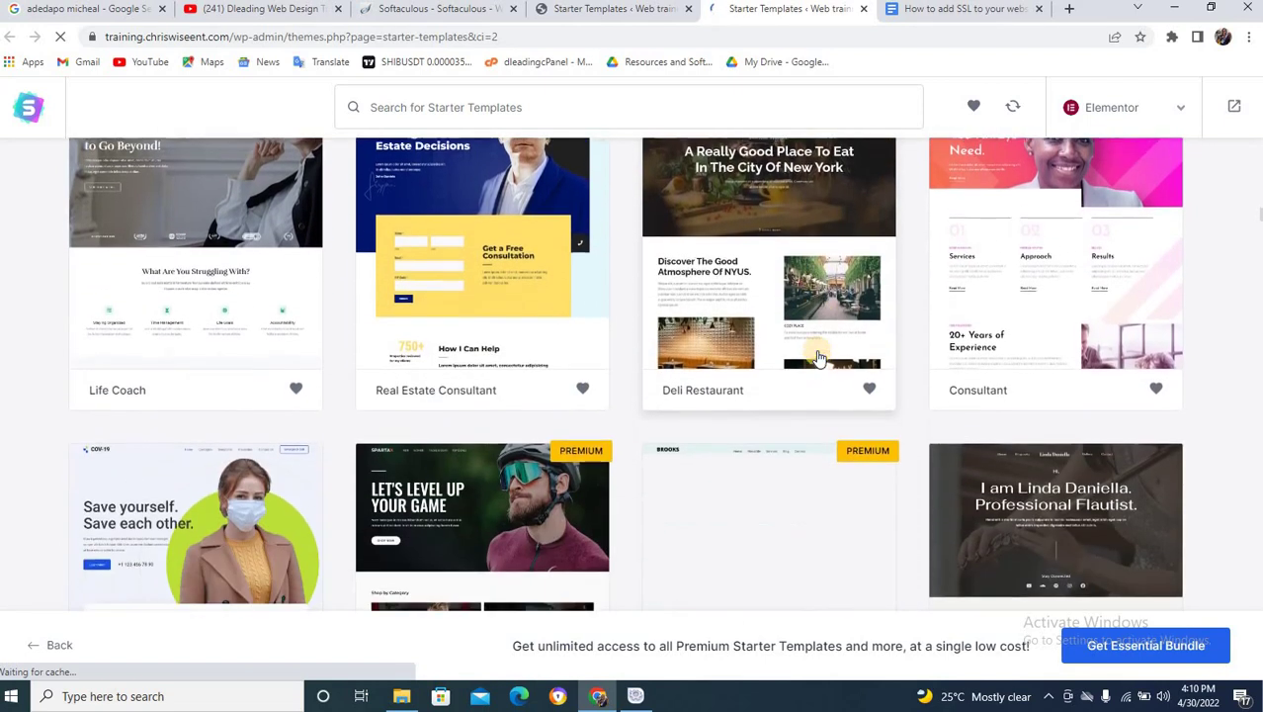
{"action": "scroll", "coordinate": [817, 357], "scroll_direction": "down", "scroll_amount": 4}
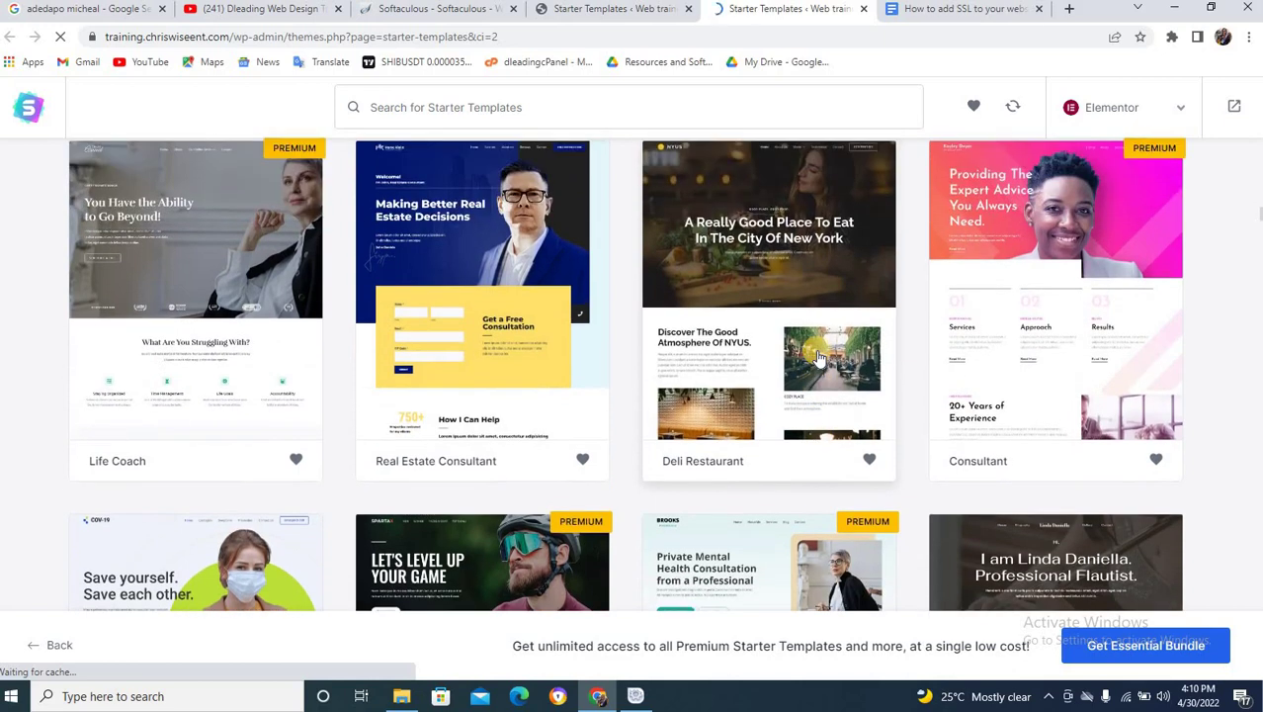
{"action": "scroll", "coordinate": [817, 358], "scroll_direction": "down", "scroll_amount": 4}
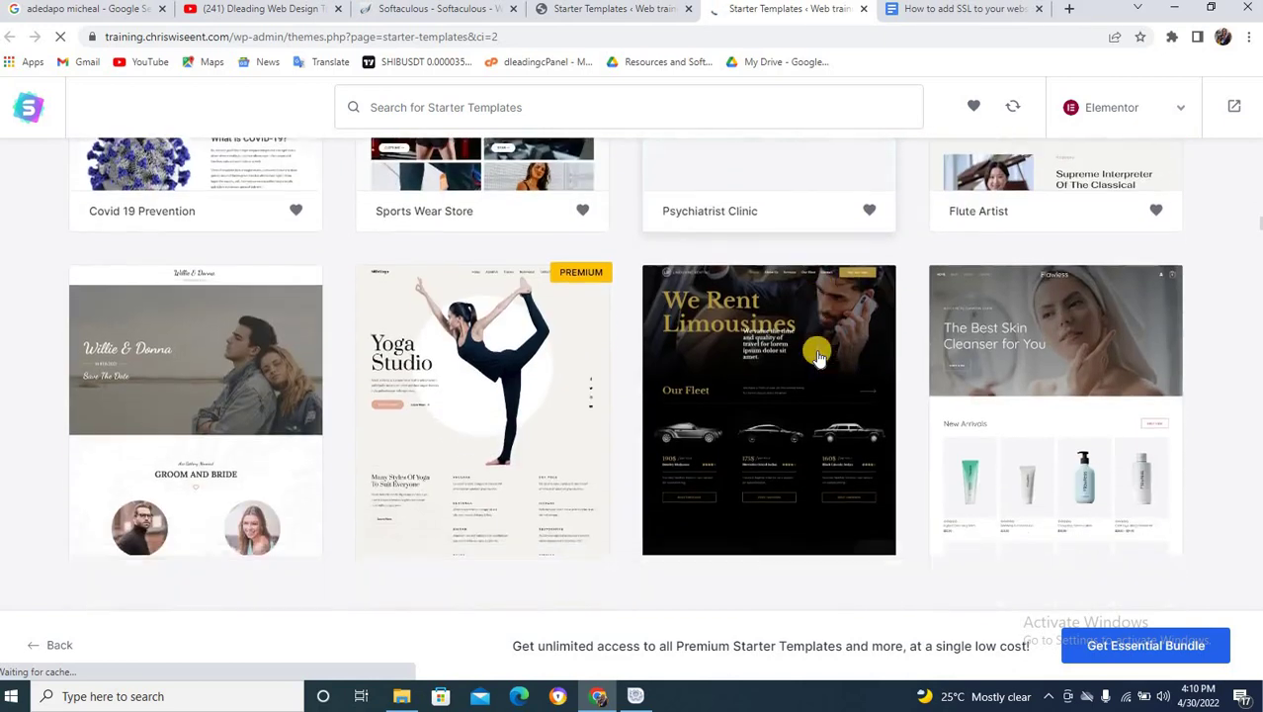
{"action": "scroll", "coordinate": [817, 358], "scroll_direction": "down", "scroll_amount": 5}
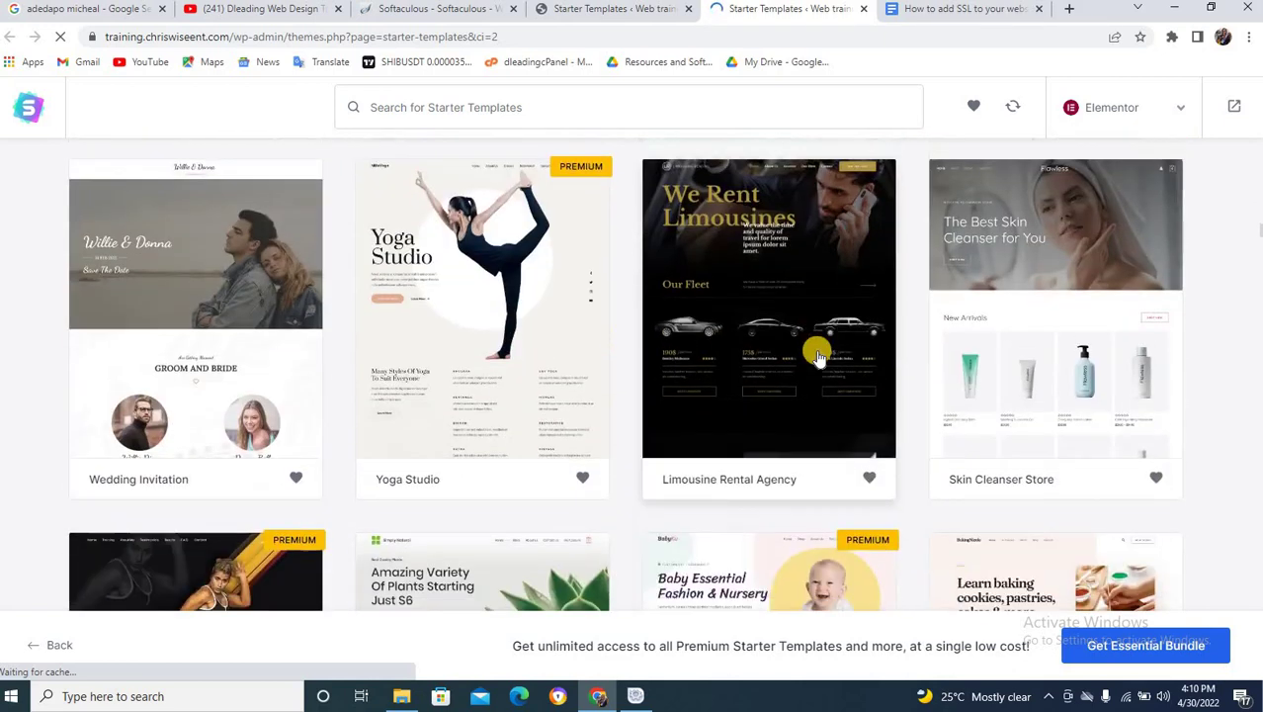
{"action": "scroll", "coordinate": [817, 357], "scroll_direction": "down", "scroll_amount": 1}
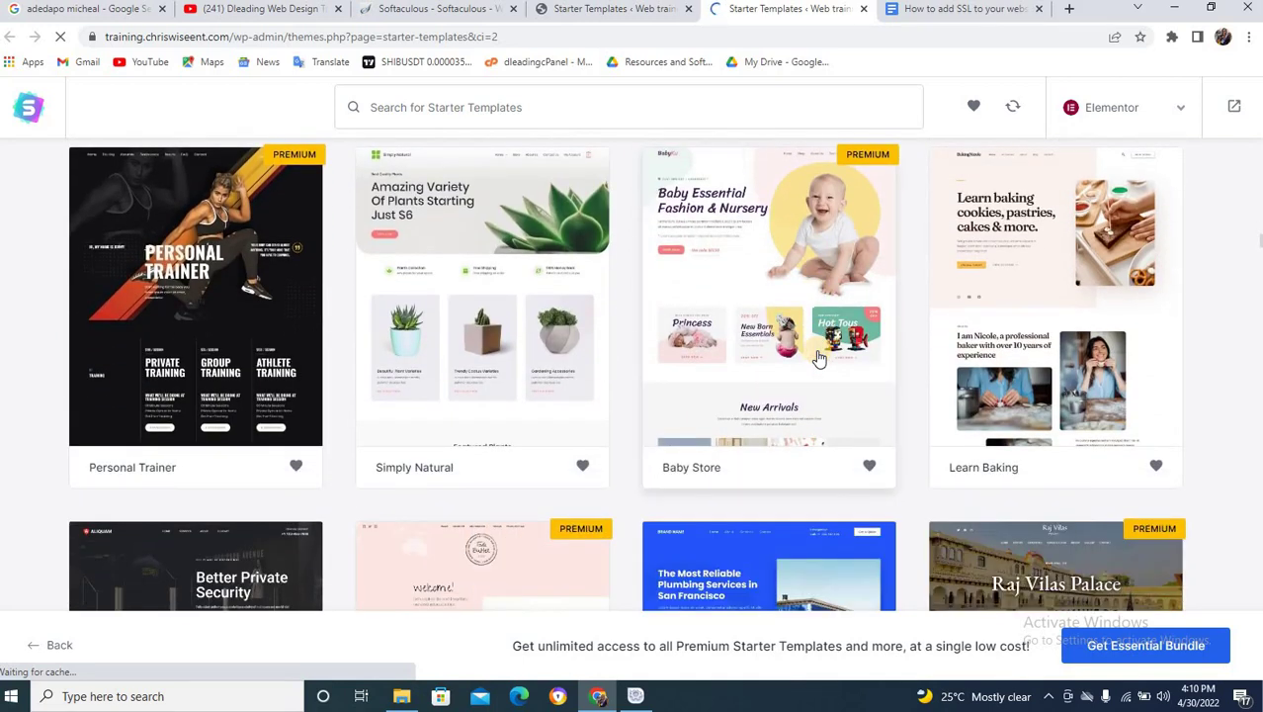
{"action": "scroll", "coordinate": [817, 358], "scroll_direction": "down", "scroll_amount": 1}
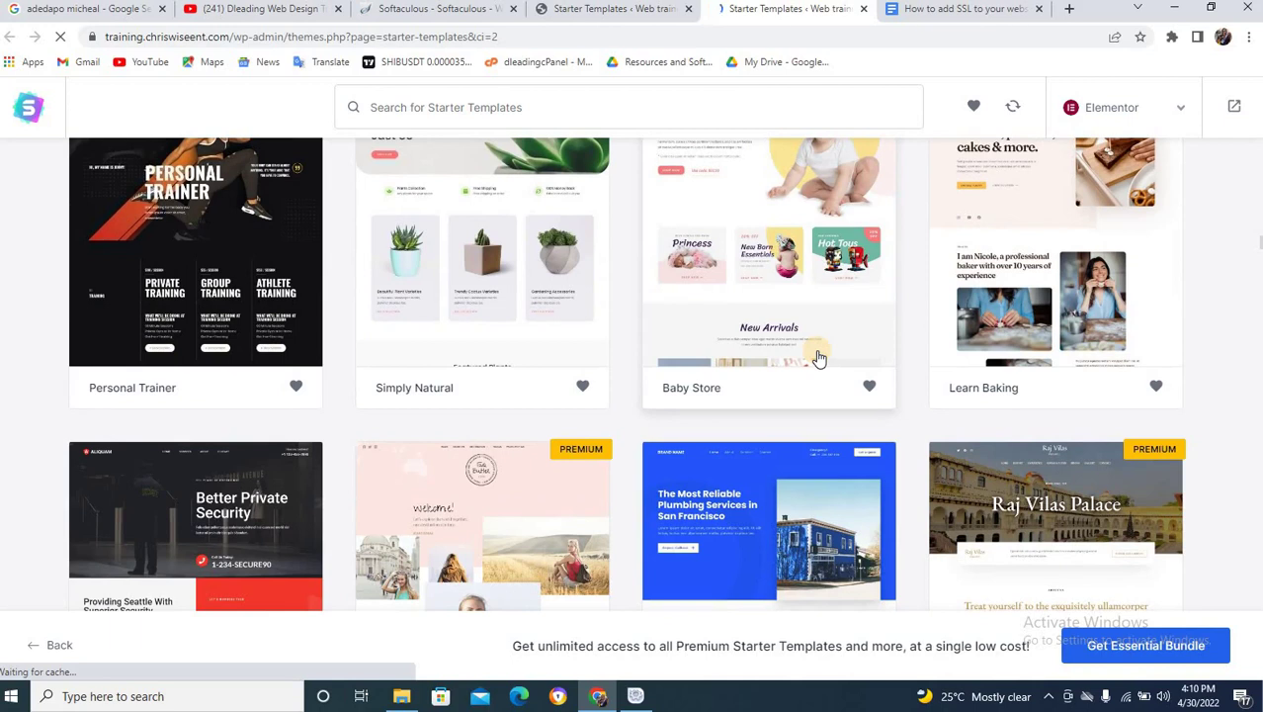
{"action": "scroll", "coordinate": [817, 357], "scroll_direction": "down", "scroll_amount": 3}
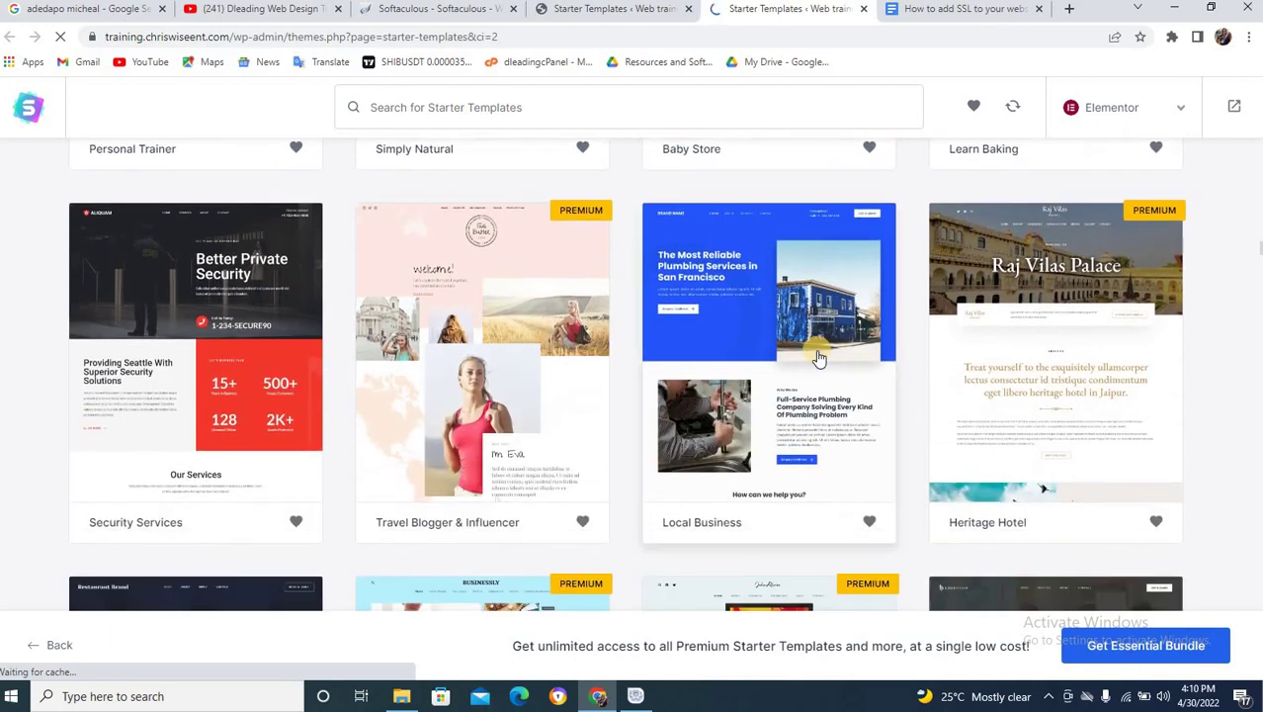
{"action": "scroll", "coordinate": [817, 358], "scroll_direction": "down", "scroll_amount": 6}
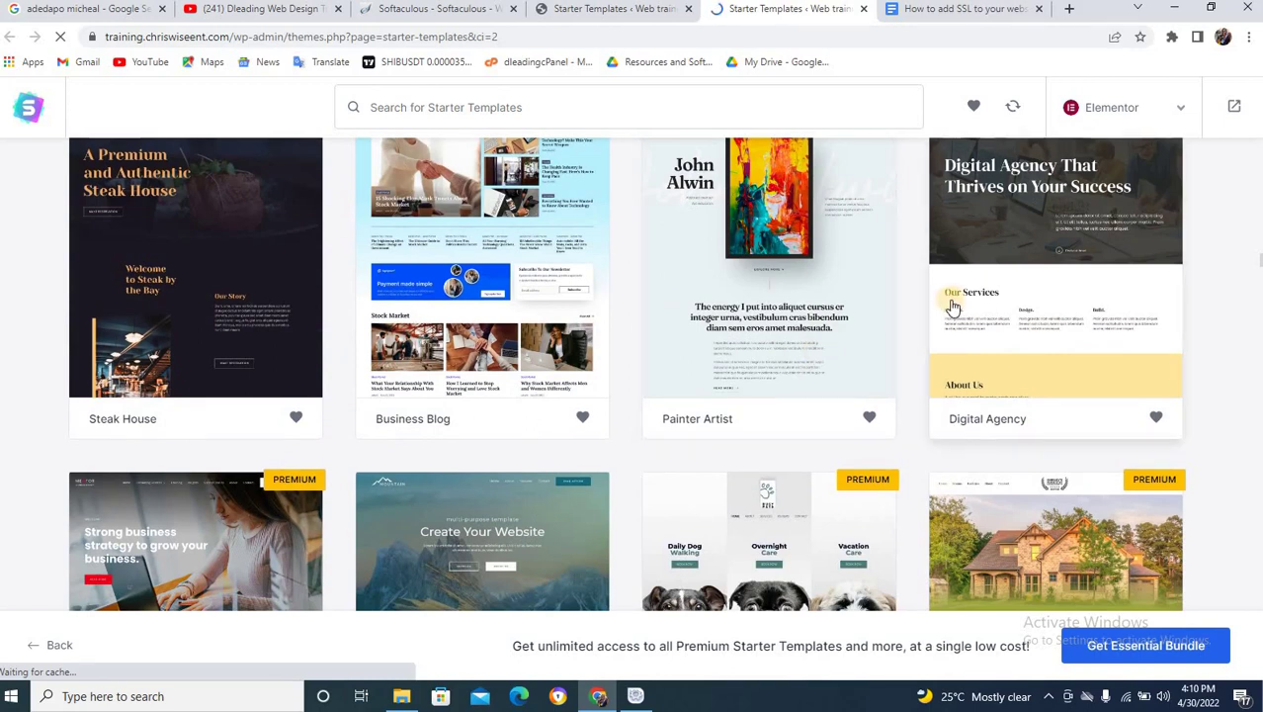
{"action": "scroll", "coordinate": [952, 305], "scroll_direction": "down", "scroll_amount": 2}
{"action": "scroll", "coordinate": [949, 308], "scroll_direction": "up", "scroll_amount": 5}
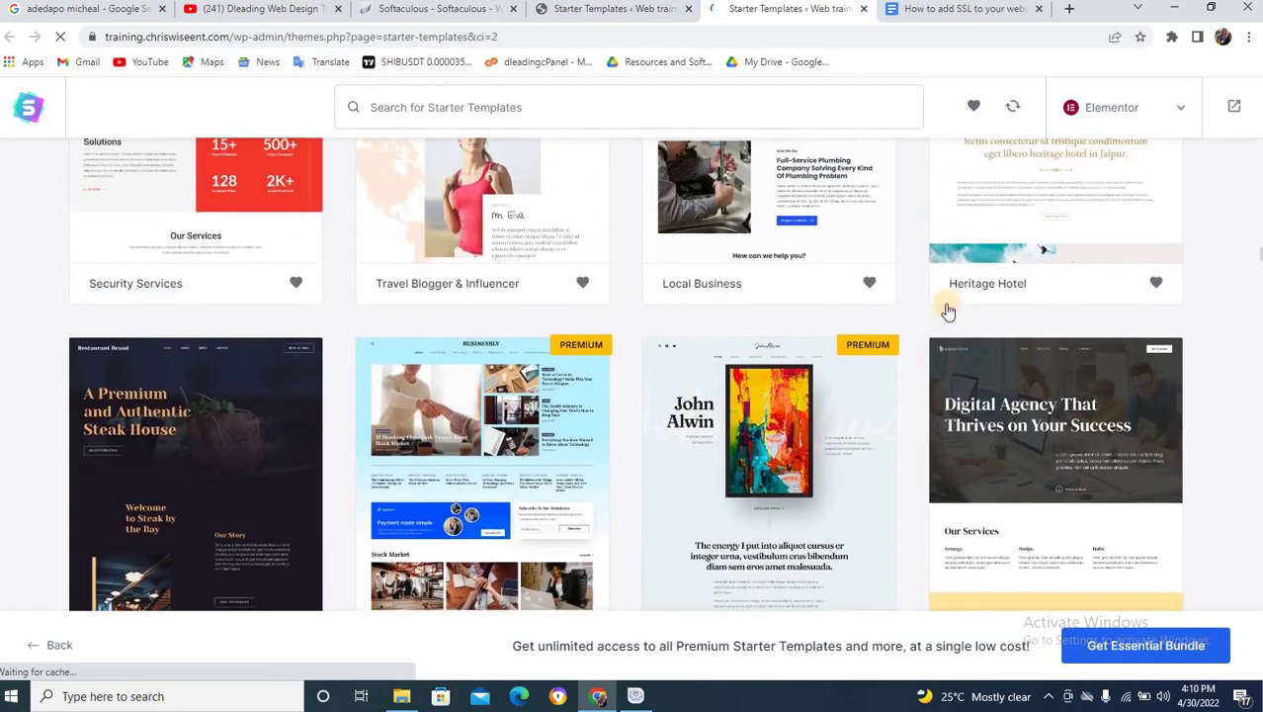
{"action": "scroll", "coordinate": [966, 401], "scroll_direction": "down", "scroll_amount": 2}
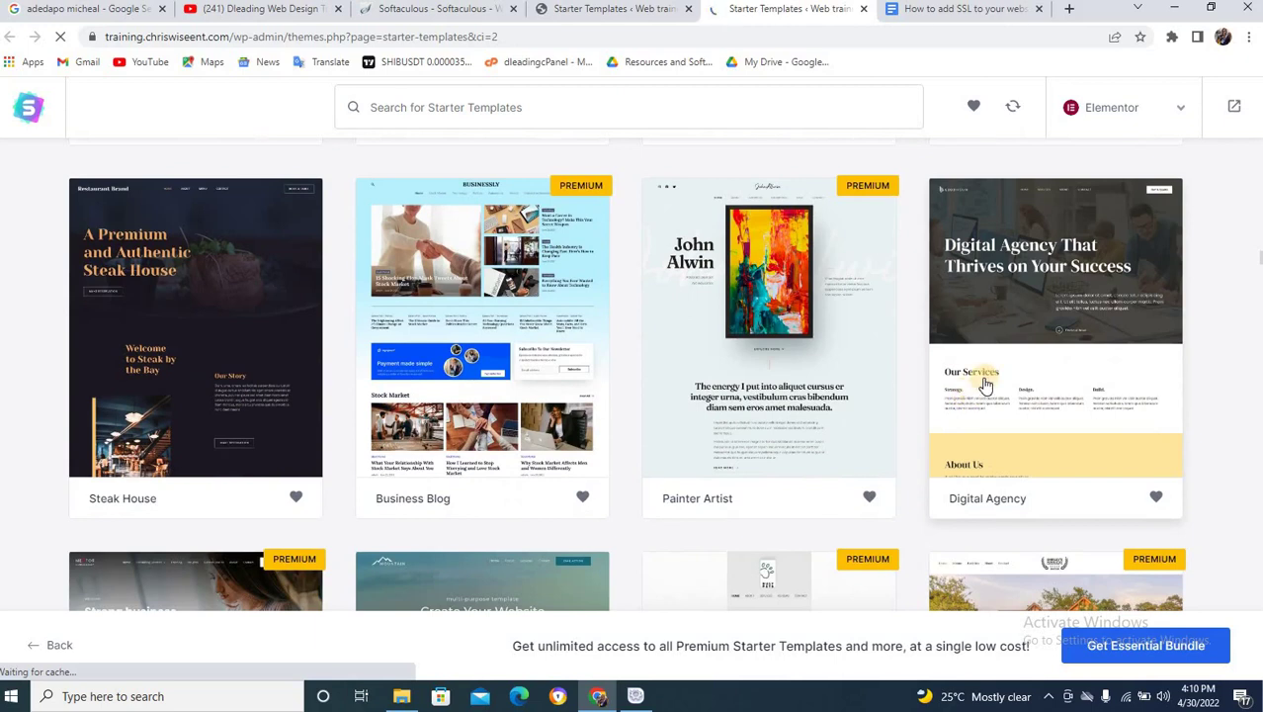
{"action": "scroll", "coordinate": [985, 386], "scroll_direction": "down", "scroll_amount": 4}
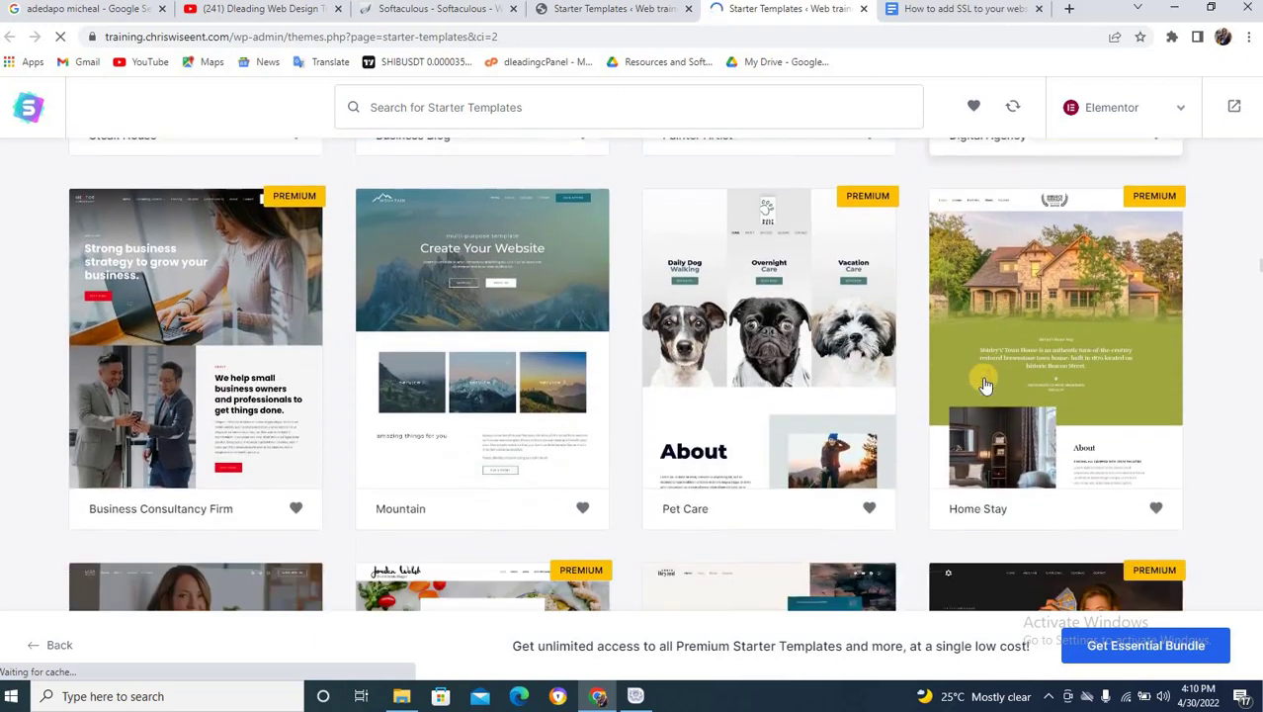
{"action": "scroll", "coordinate": [986, 385], "scroll_direction": "up", "scroll_amount": 4}
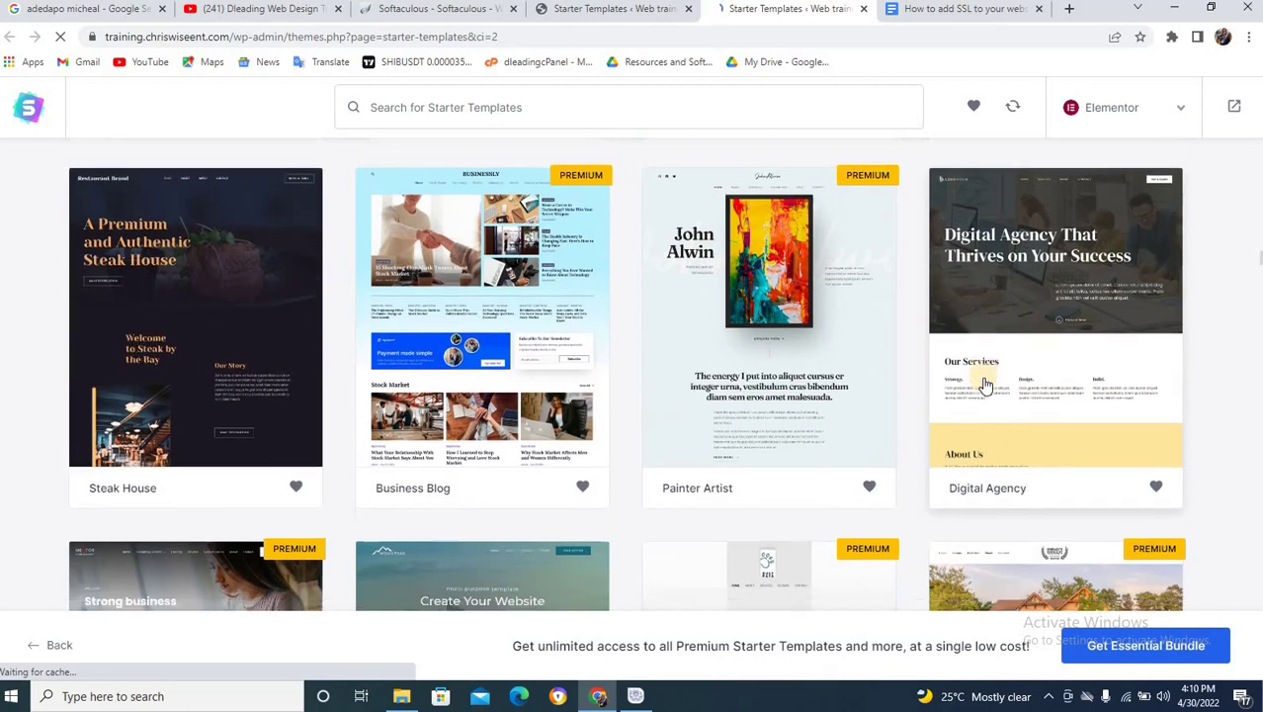
{"action": "scroll", "coordinate": [985, 386], "scroll_direction": "down", "scroll_amount": 2}
{"action": "scroll", "coordinate": [985, 385], "scroll_direction": "up", "scroll_amount": 3}
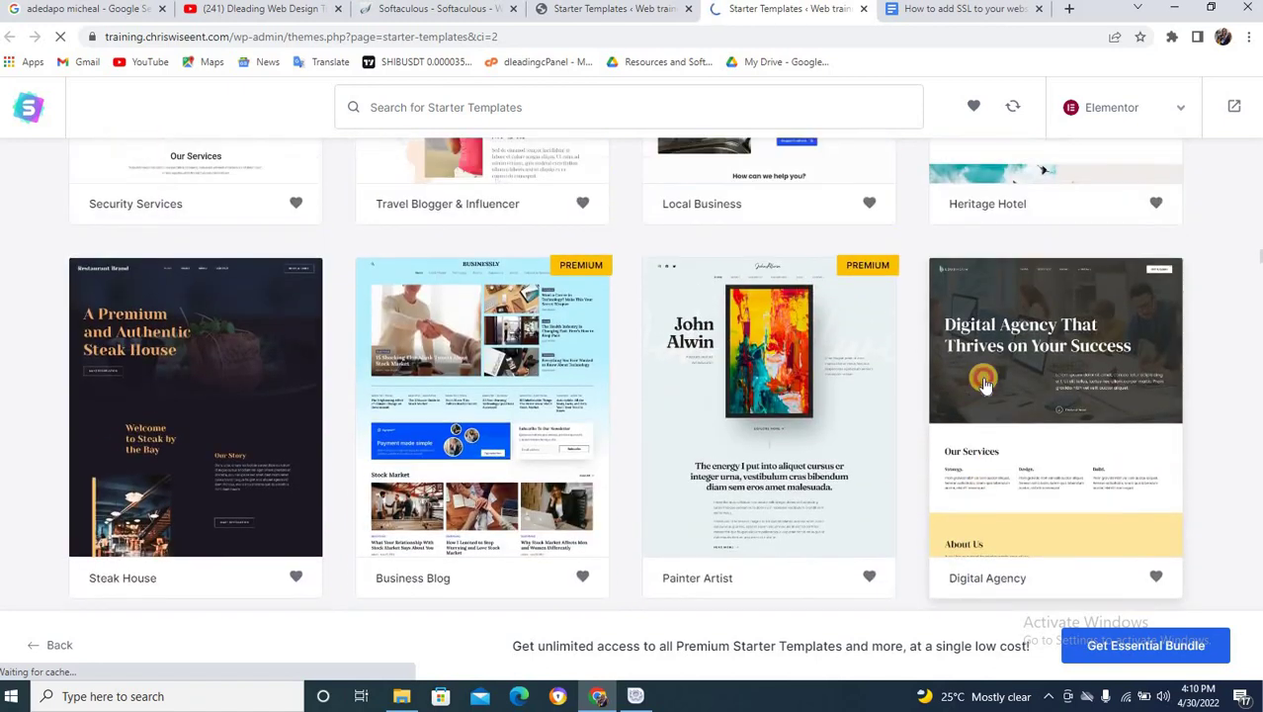
Select the Digital Agency template, skip the logo, and keep DM Serif Display / Poppins fonts
{"action": "left_click", "coordinate": [985, 384]}
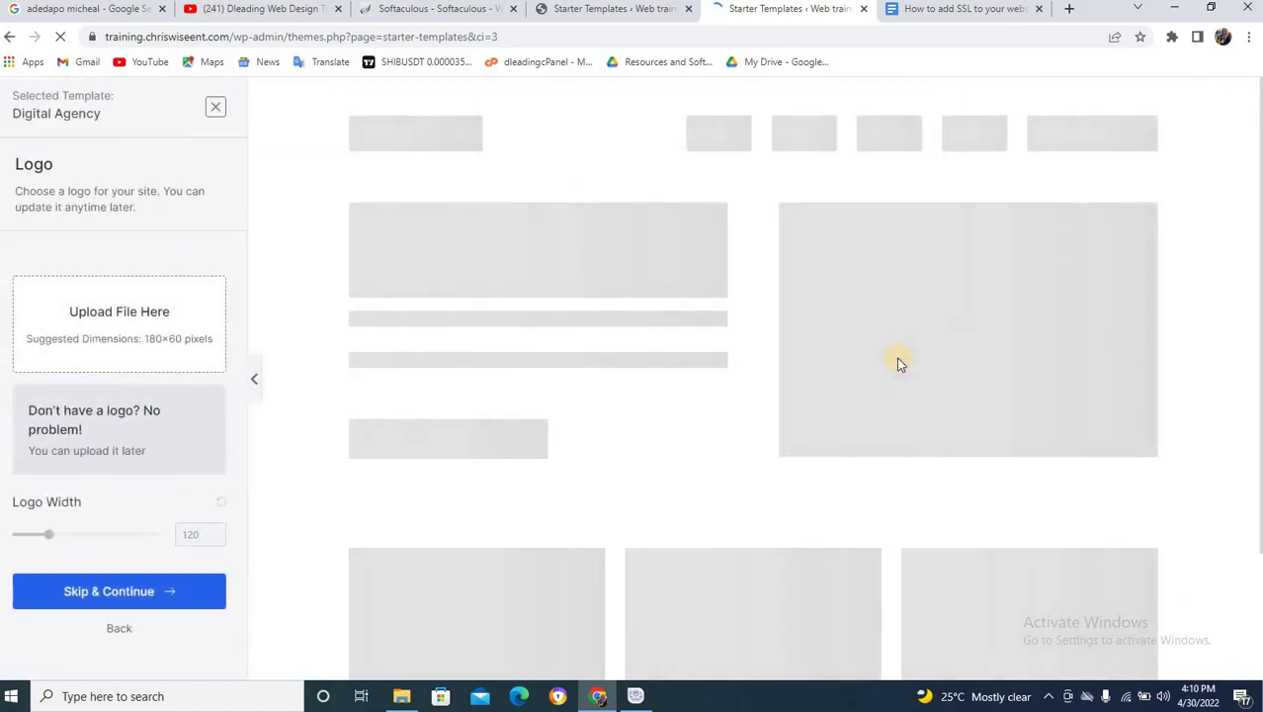
{"action": "left_click", "coordinate": [104, 591]}
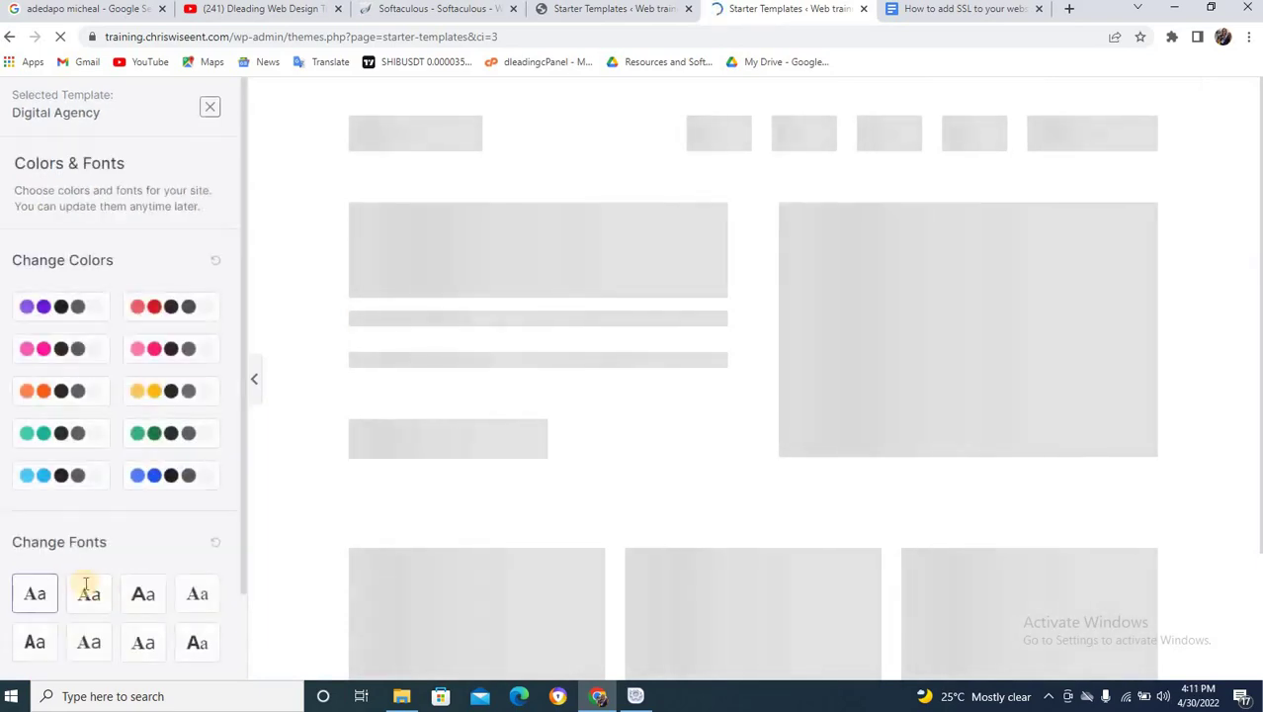
{"action": "scroll", "coordinate": [87, 583], "scroll_direction": "down", "scroll_amount": 2}
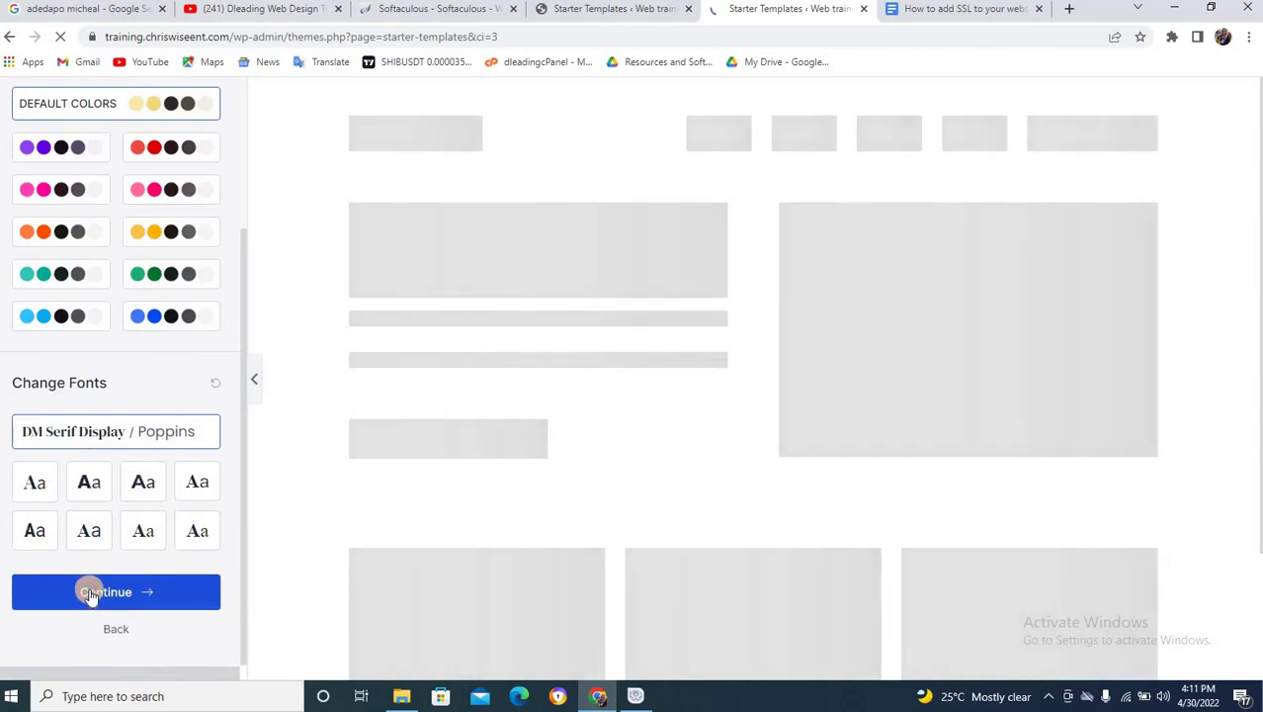
{"action": "left_click", "coordinate": [89, 591]}
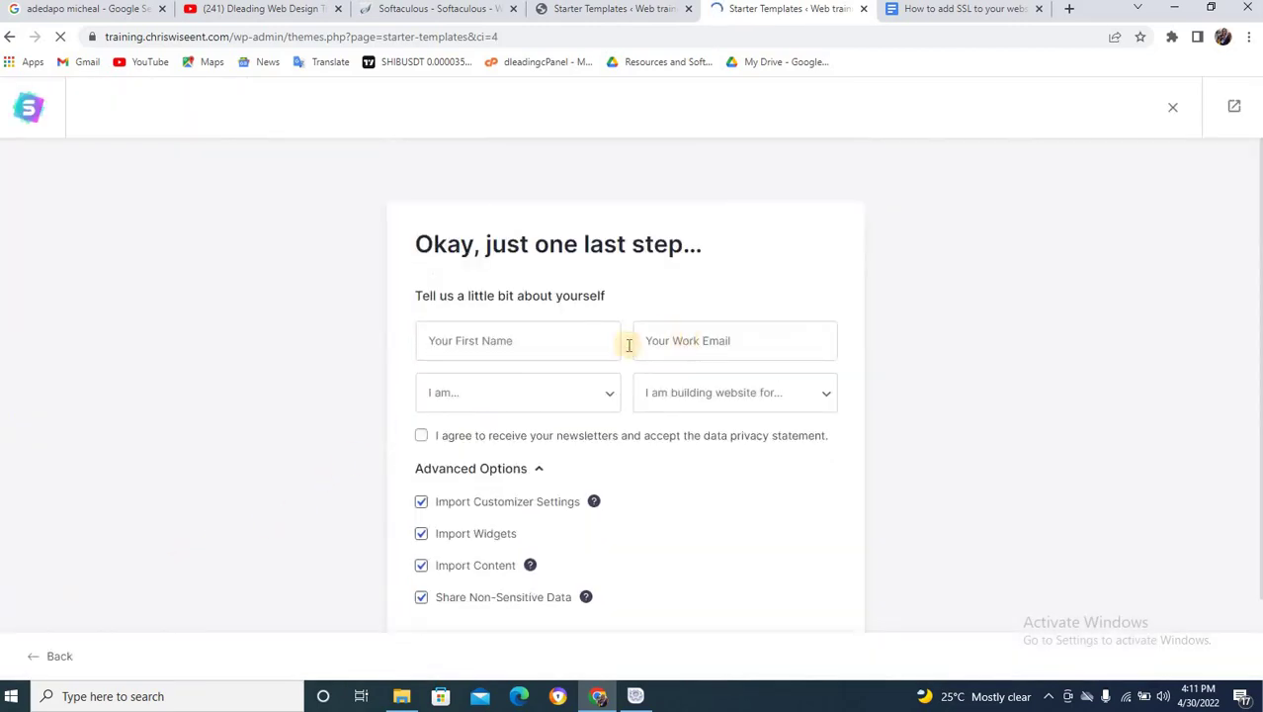
Fill the first name and work email fields from the browser's autofill suggestions
{"action": "left_click", "coordinate": [583, 353]}
{"action": "left_click", "coordinate": [580, 386]}
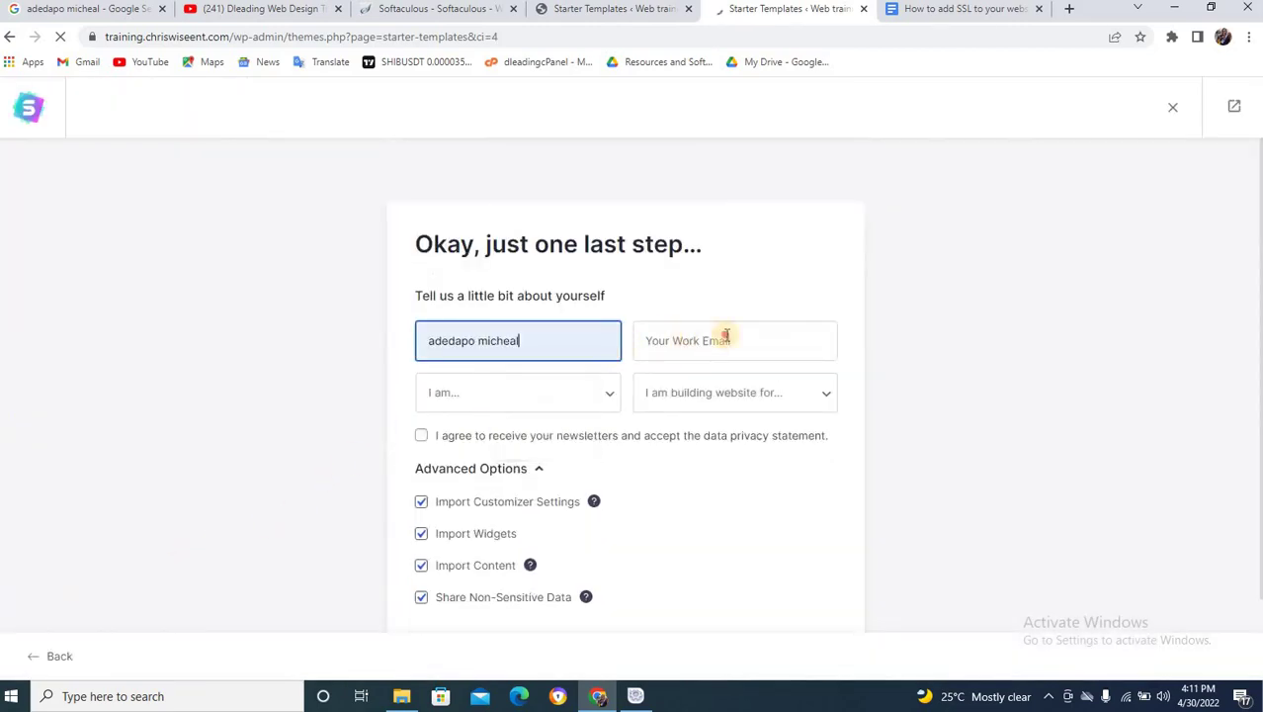
{"action": "left_click", "coordinate": [721, 338]}
{"action": "left_click", "coordinate": [797, 385]}
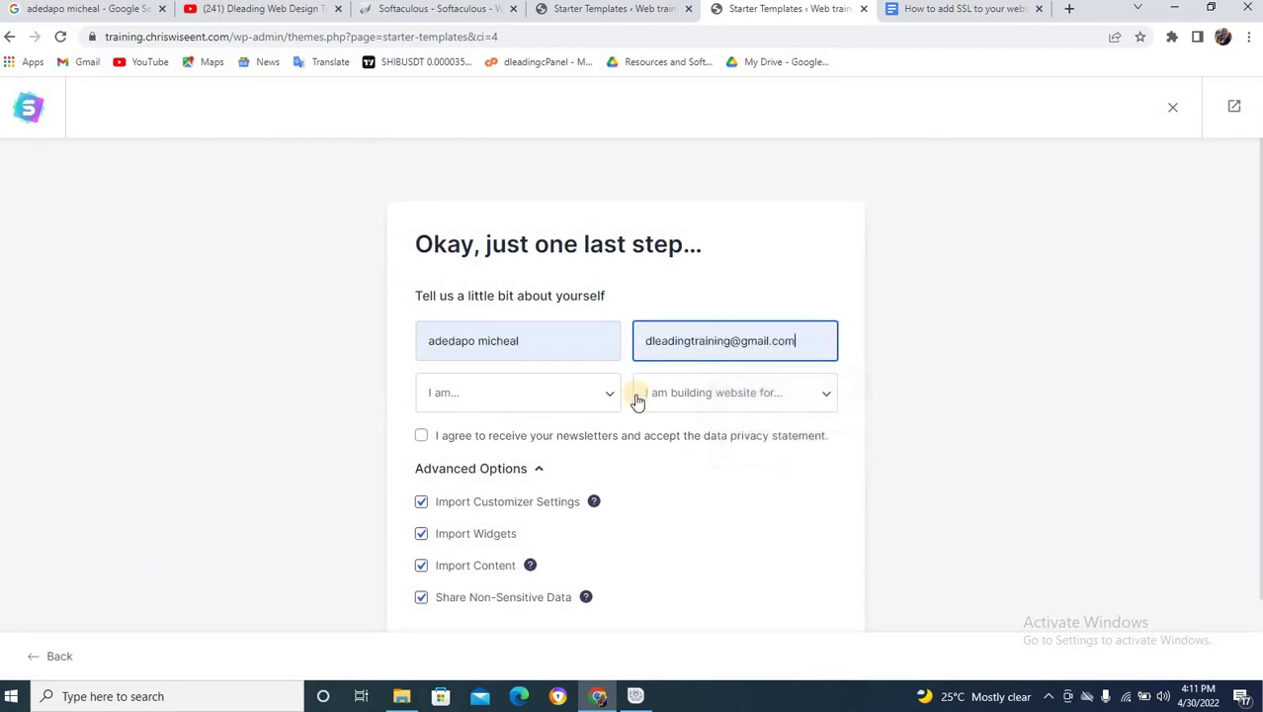
Choose Expert and Myself/My Company, submit the site build, and replace the SSL doc tab with a blank tab
{"action": "left_click", "coordinate": [583, 397]}
{"action": "left_click", "coordinate": [559, 466]}
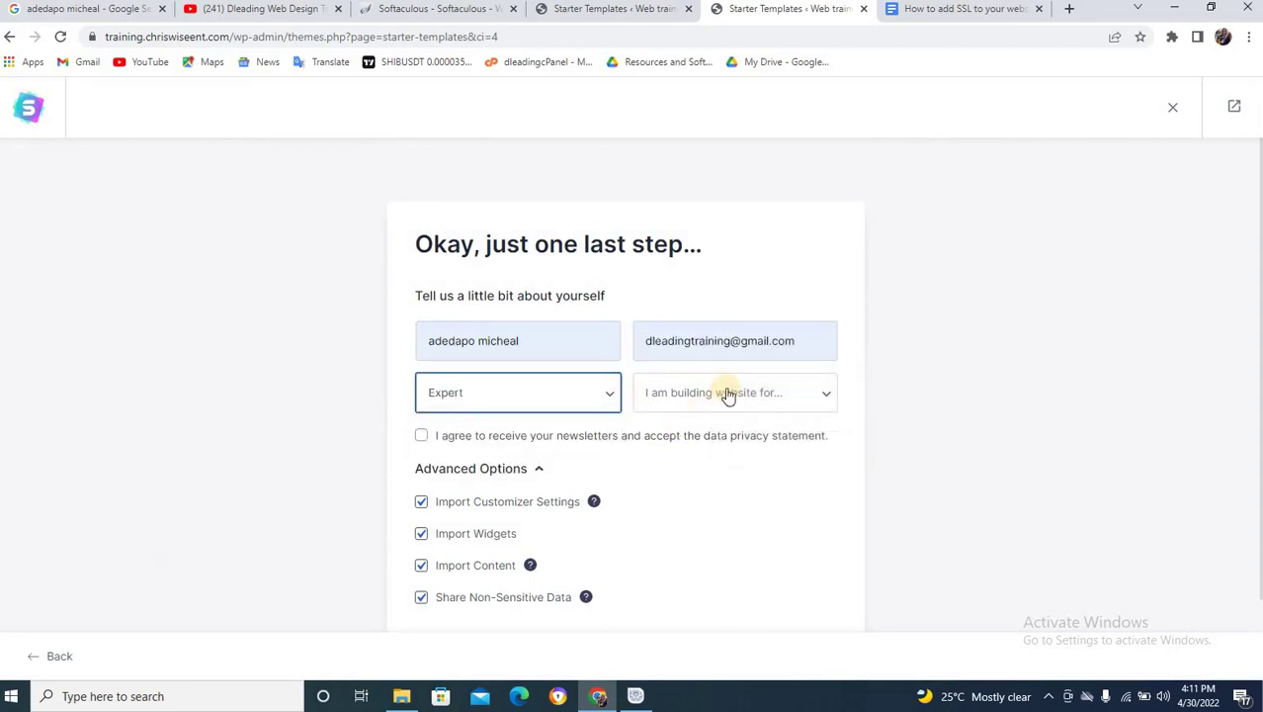
{"action": "left_click", "coordinate": [722, 394]}
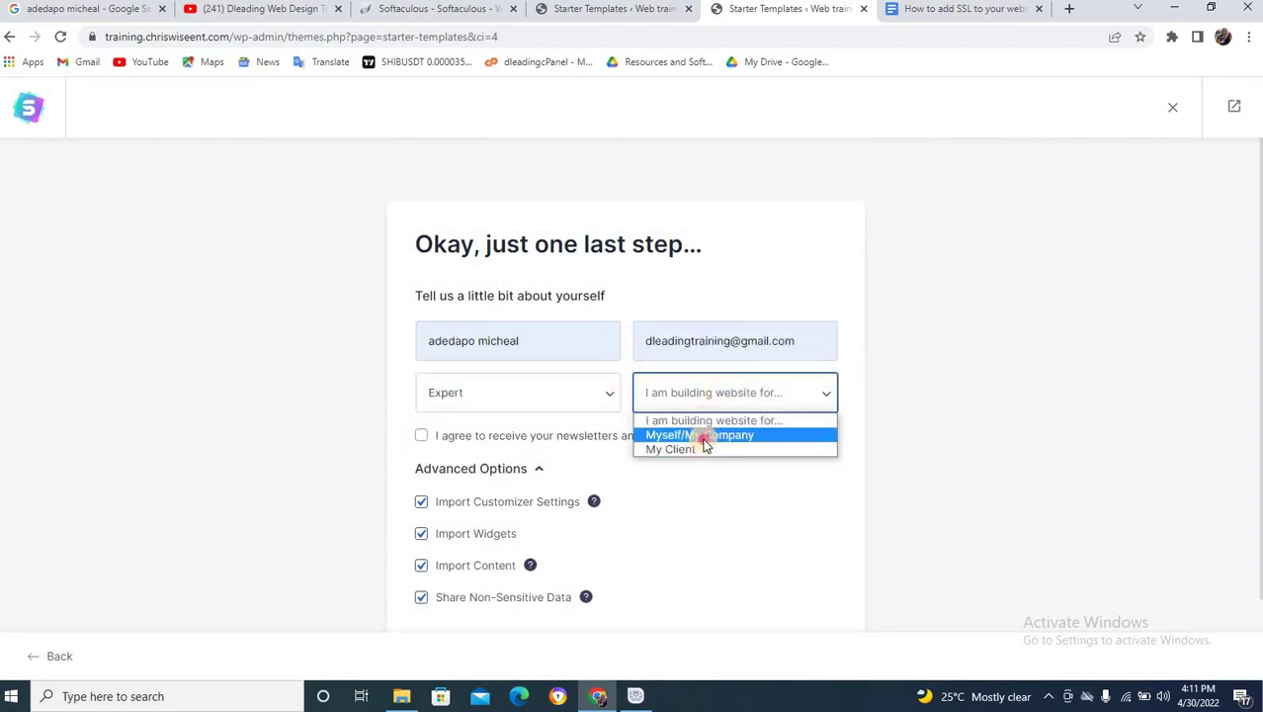
{"action": "left_click", "coordinate": [702, 434]}
{"action": "scroll", "coordinate": [692, 445], "scroll_direction": "down", "scroll_amount": 1}
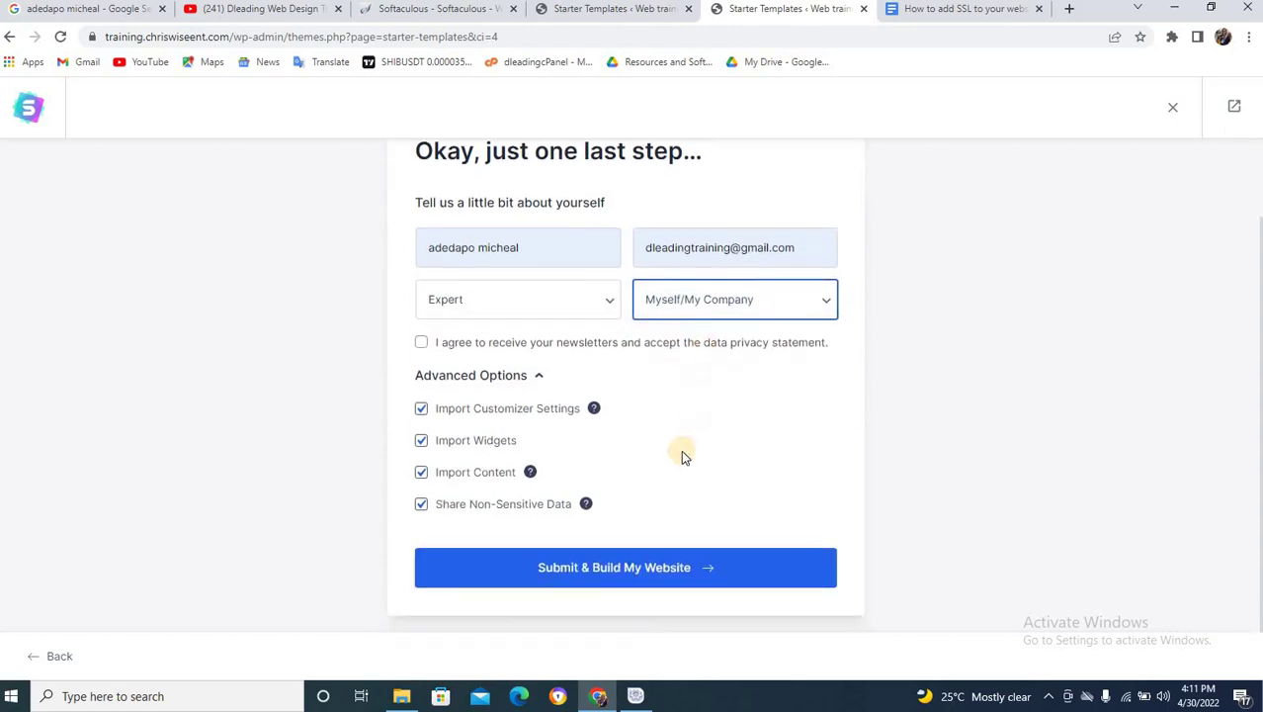
{"action": "left_click", "coordinate": [614, 566]}
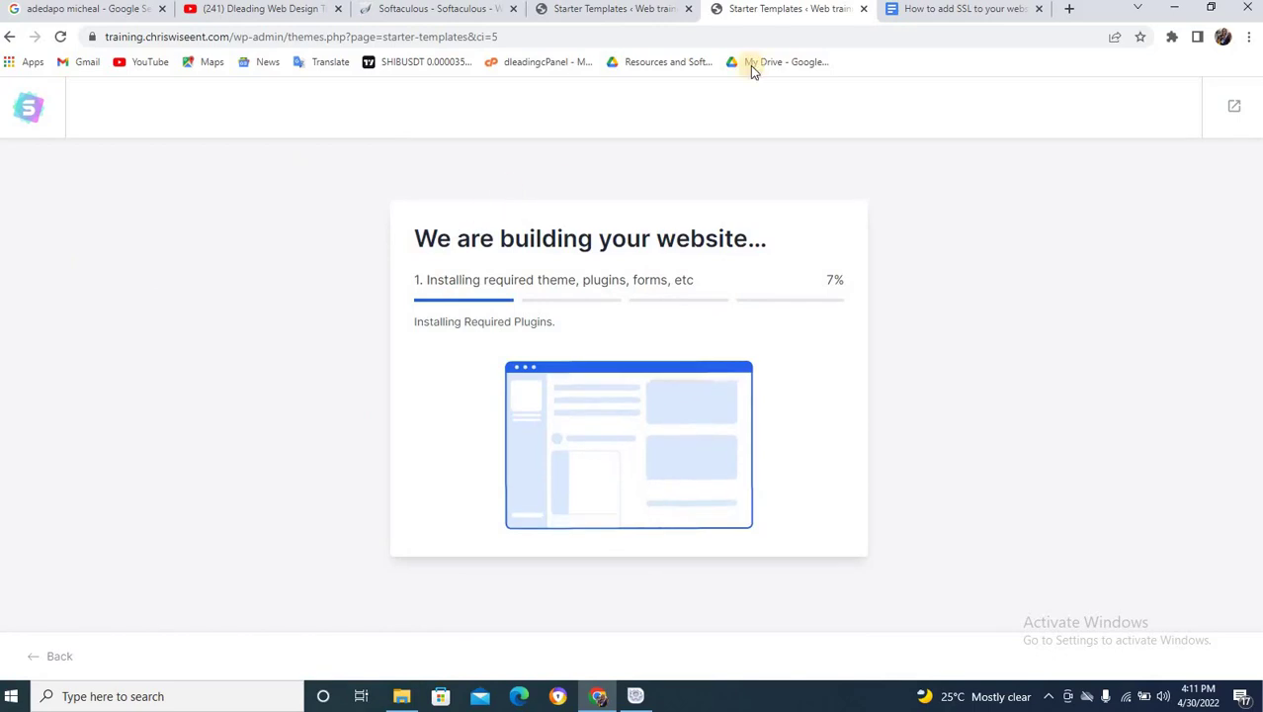
{"action": "left_click", "coordinate": [1041, 9]}
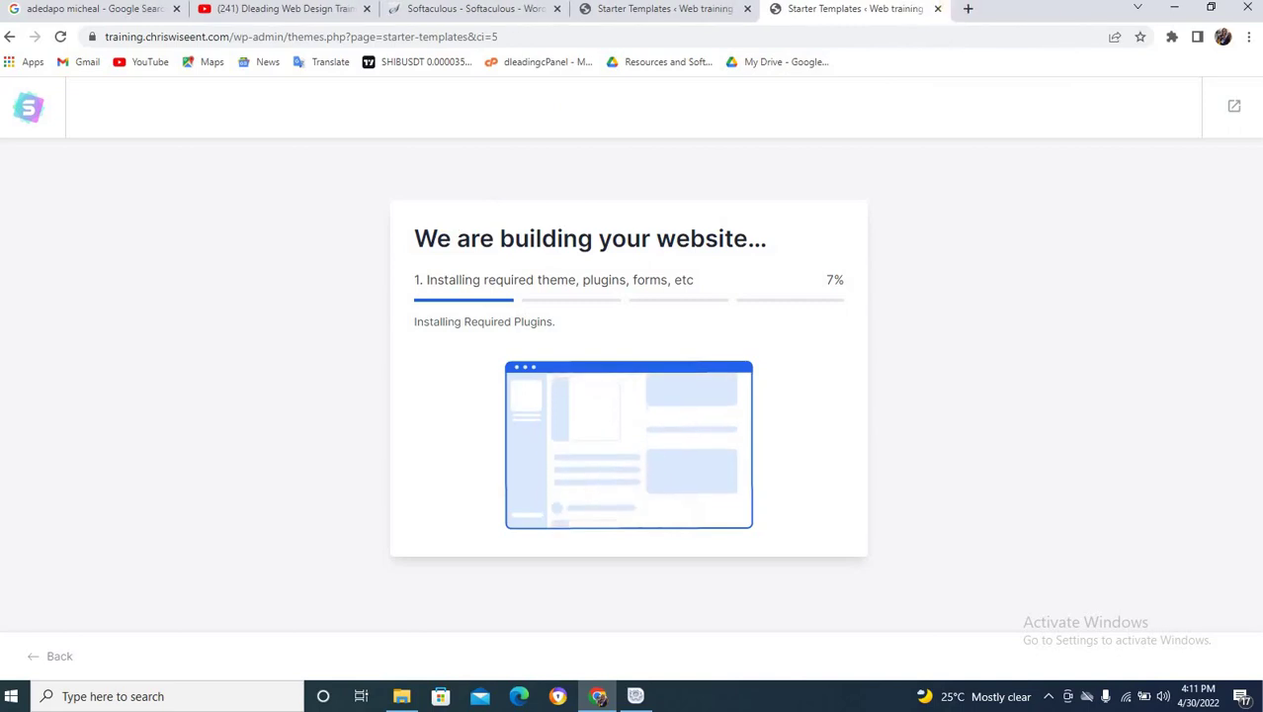
{"action": "left_click", "coordinate": [969, 8]}
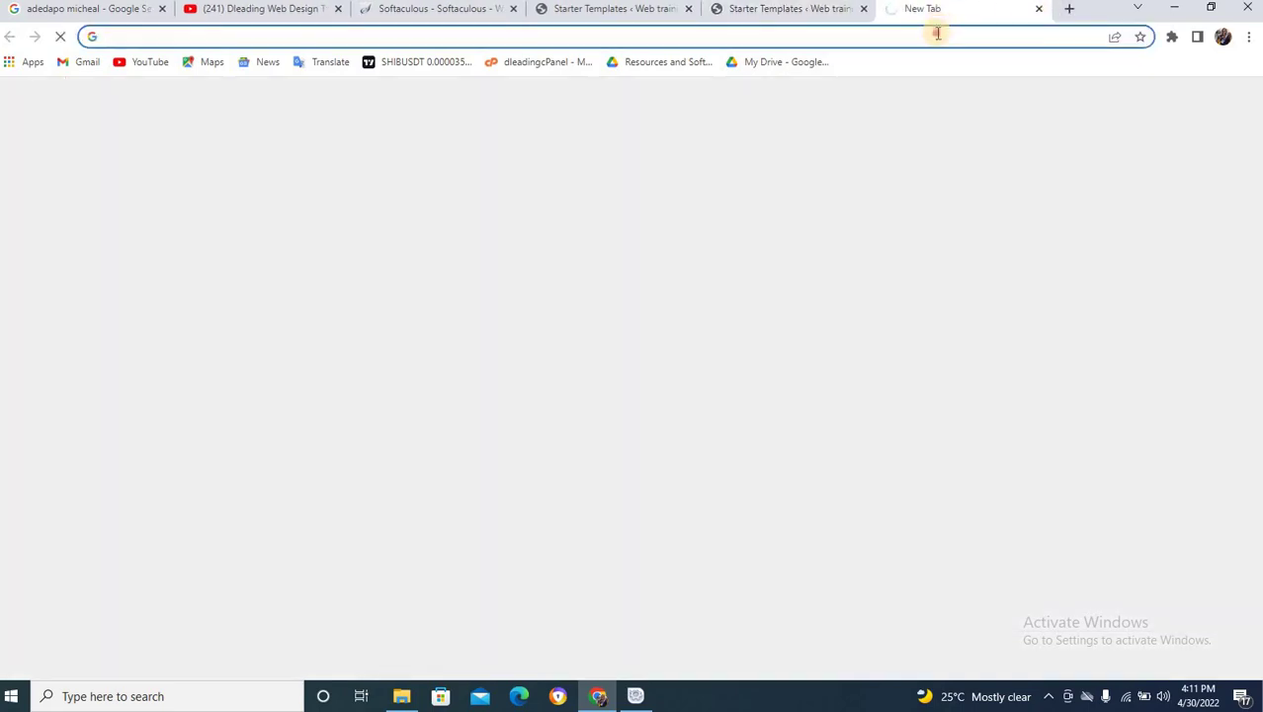
Load the chriswiseent.com site in the new Chrome tab
{"action": "left_click", "coordinate": [937, 34]}
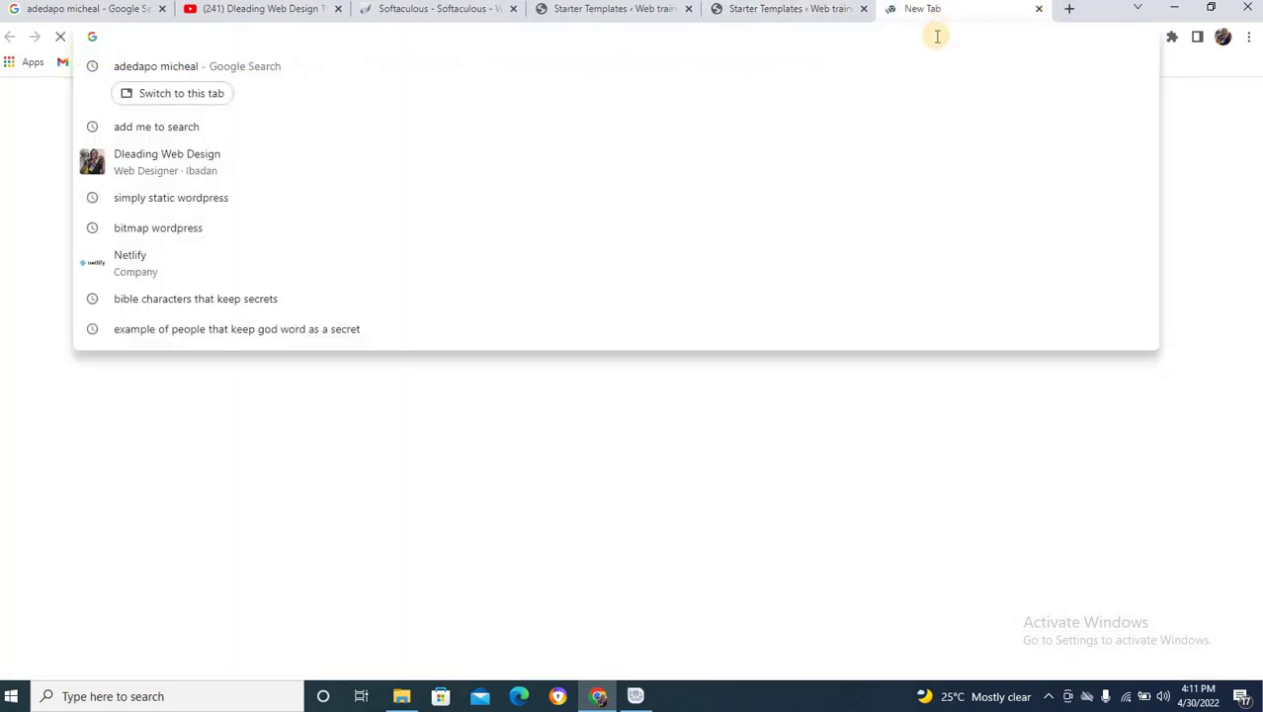
{"action": "type", "text": "chriswiseent.com"}
{"action": "key", "text": "Return"}
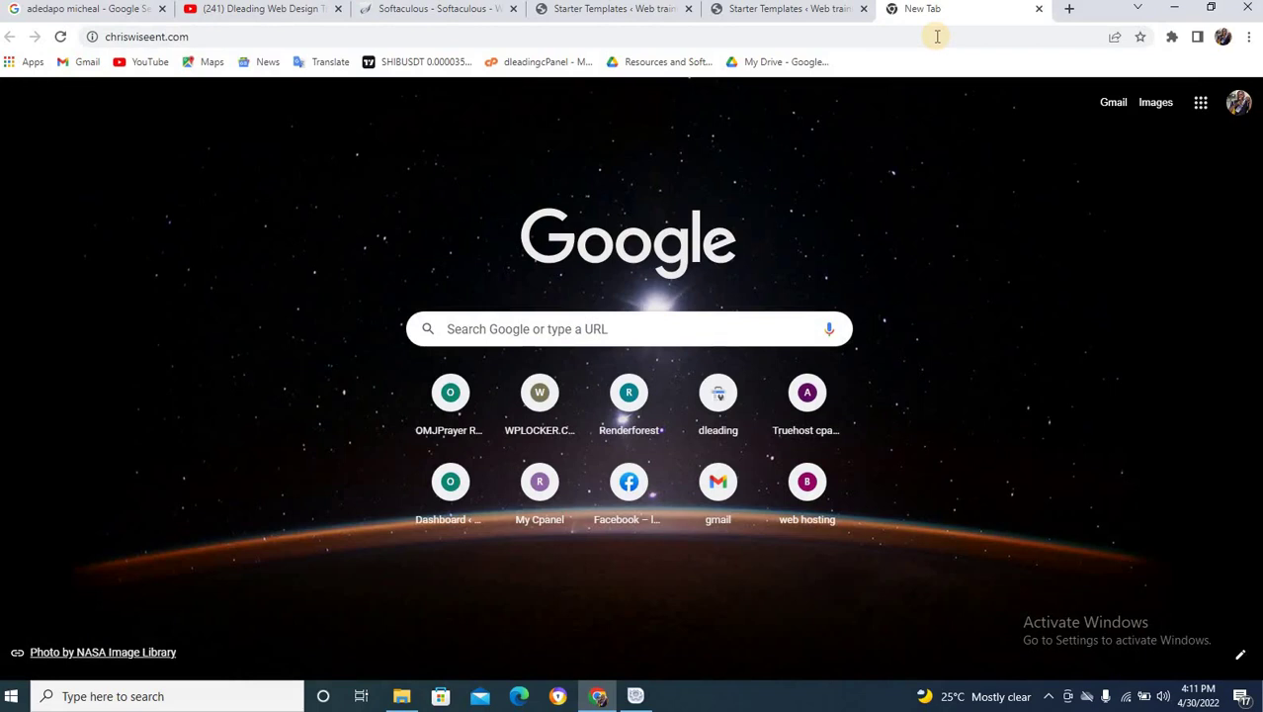
Scroll through the live Chriswise Enterprise homepage while checking on the Astra template build
{"action": "left_click", "coordinate": [781, 10]}
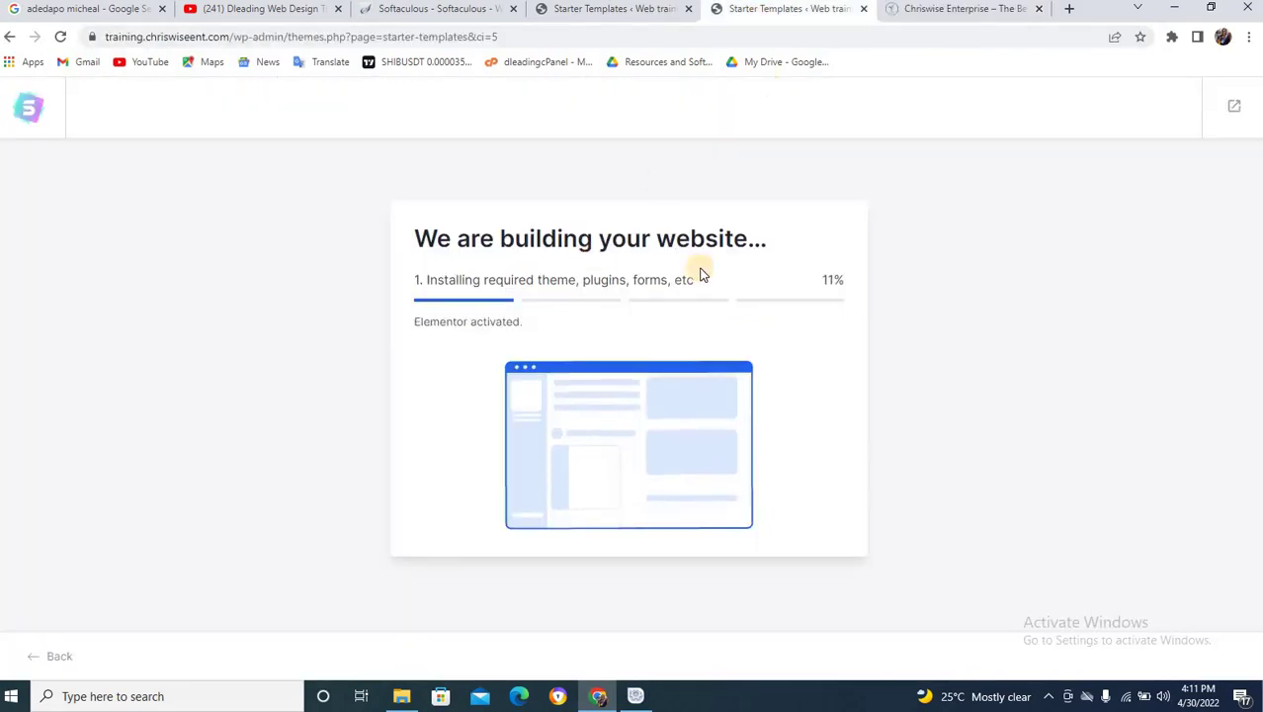
{"action": "left_click", "coordinate": [914, 9]}
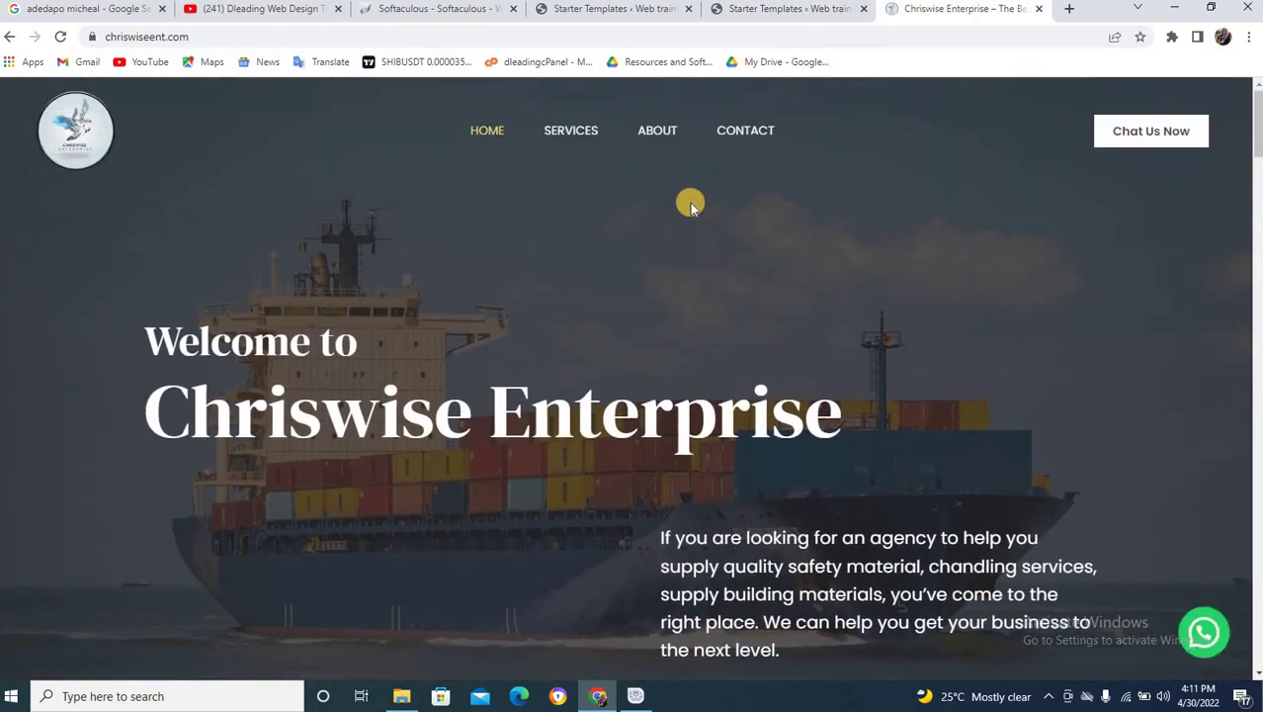
{"action": "scroll", "coordinate": [691, 205], "scroll_direction": "down", "scroll_amount": 3}
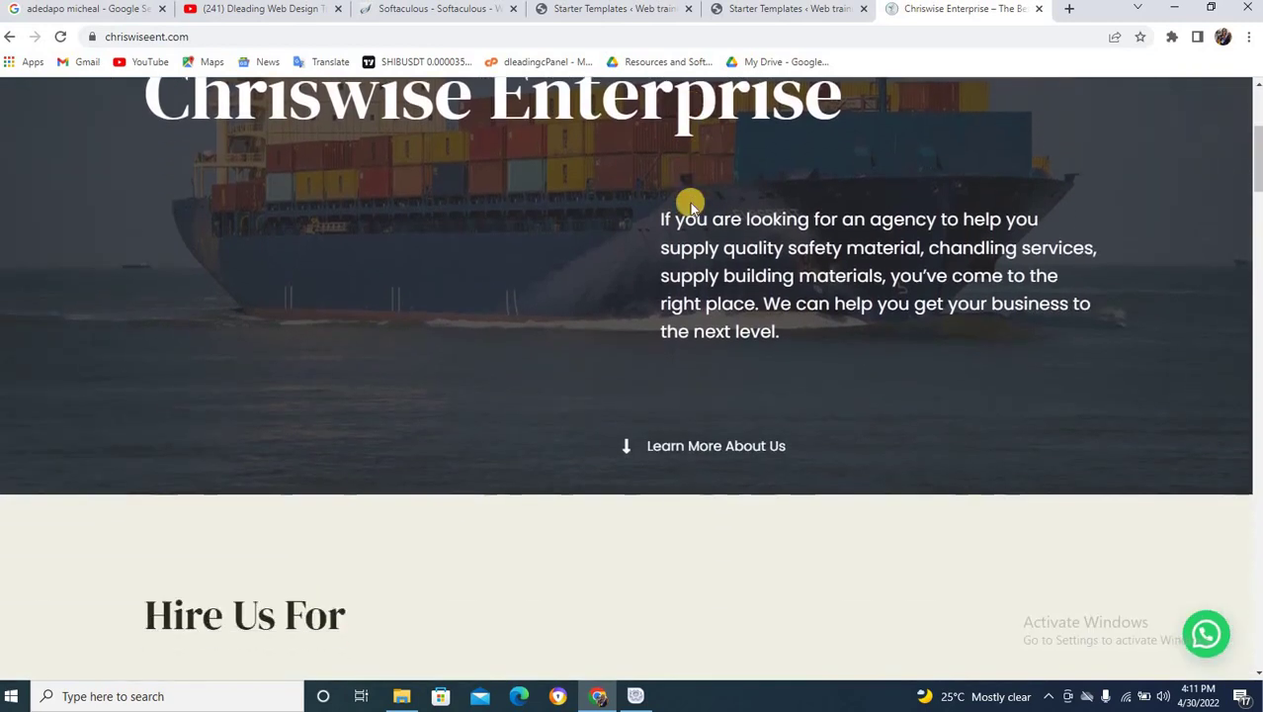
{"action": "scroll", "coordinate": [690, 203], "scroll_direction": "up", "scroll_amount": 3}
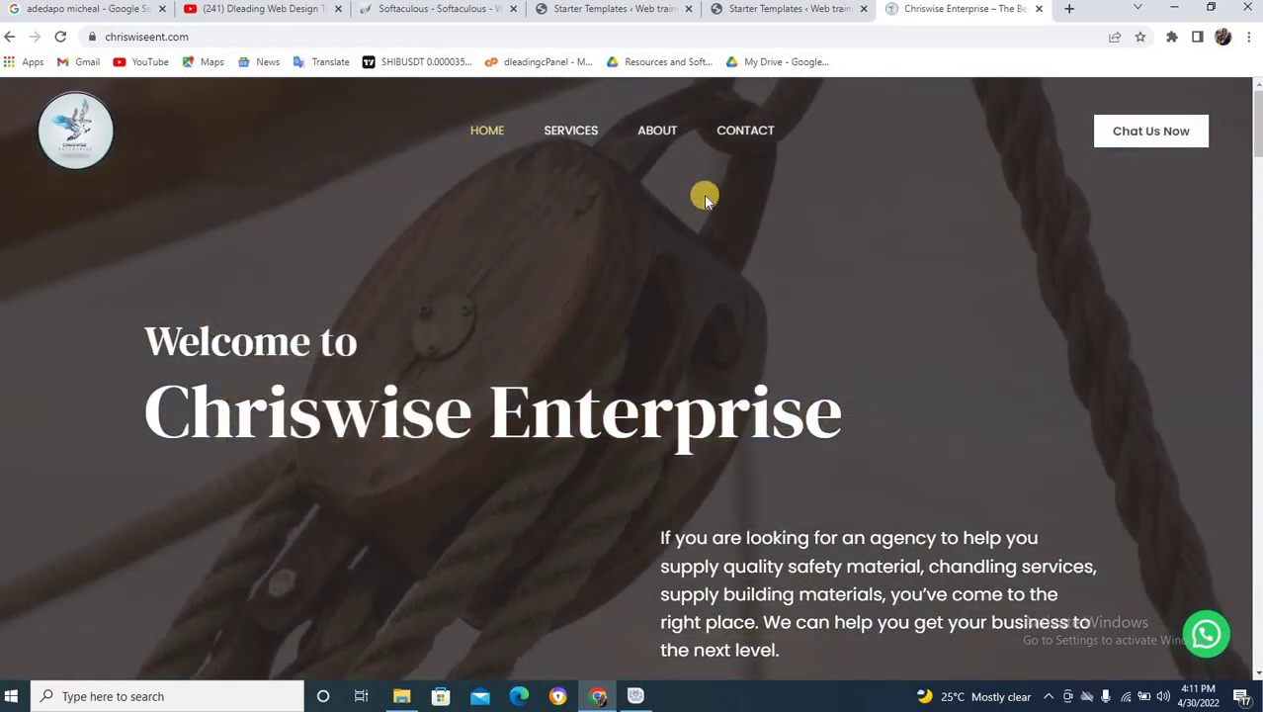
{"action": "scroll", "coordinate": [704, 195], "scroll_direction": "down", "scroll_amount": 2}
{"action": "scroll", "coordinate": [714, 127], "scroll_direction": "up", "scroll_amount": 2}
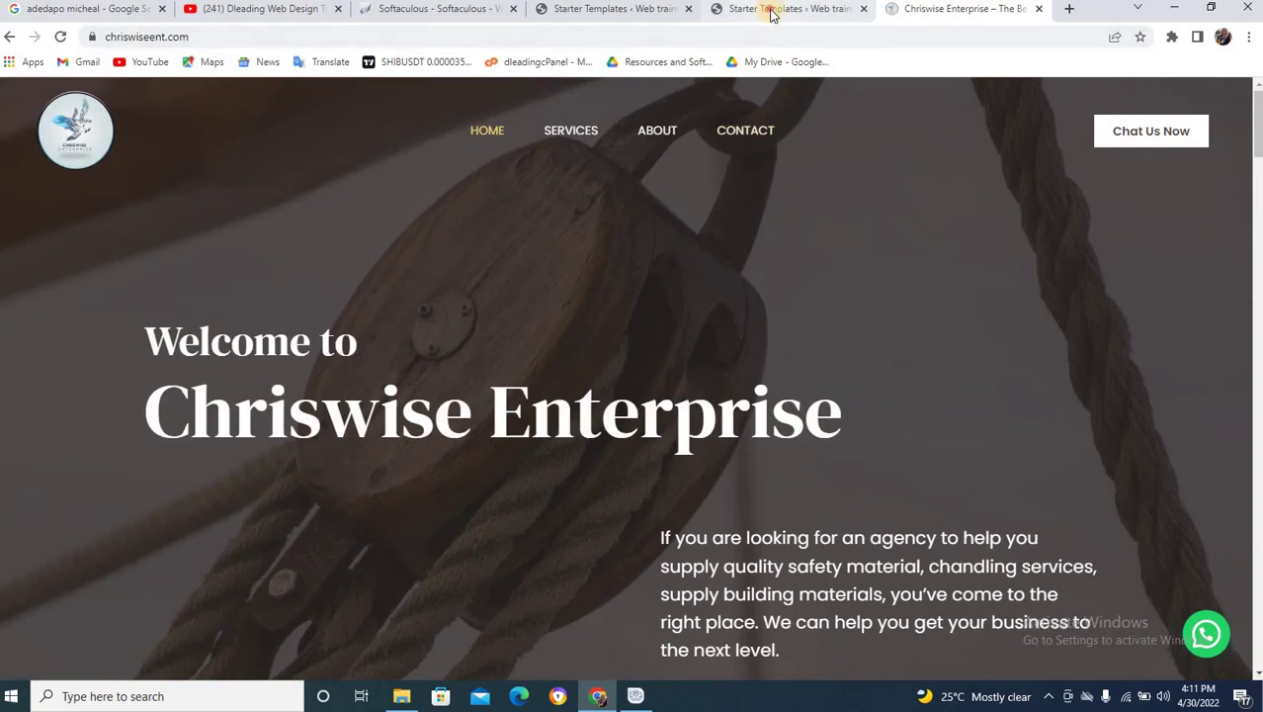
{"action": "left_click", "coordinate": [772, 14]}
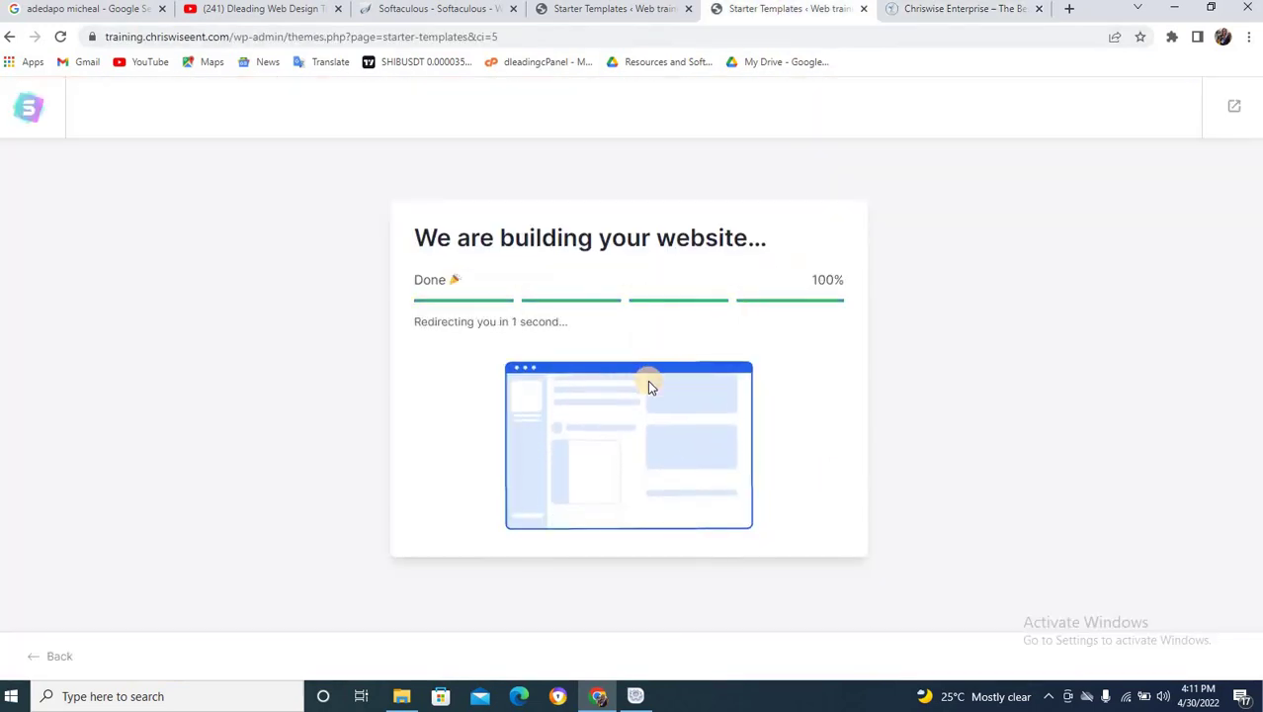
From the Congratulations page, open the new Digital Agency homepage and scroll through it
{"action": "left_click", "coordinate": [978, 8]}
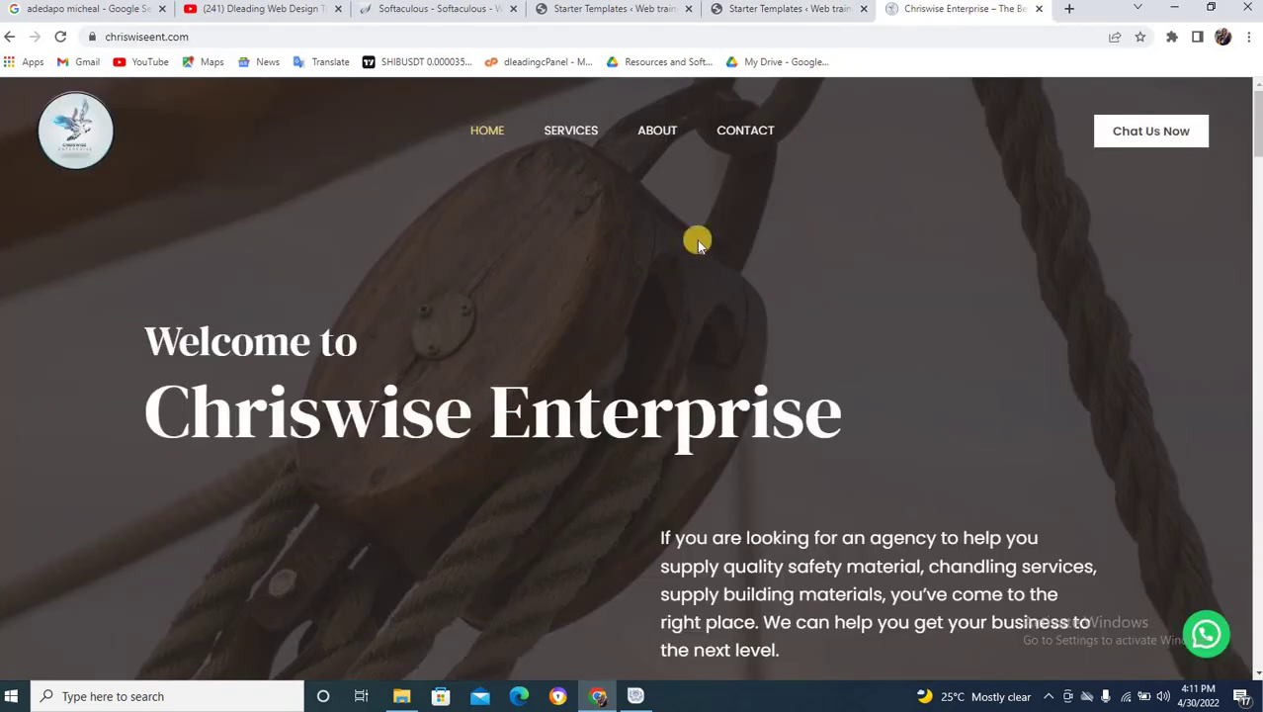
{"action": "left_click", "coordinate": [826, 9]}
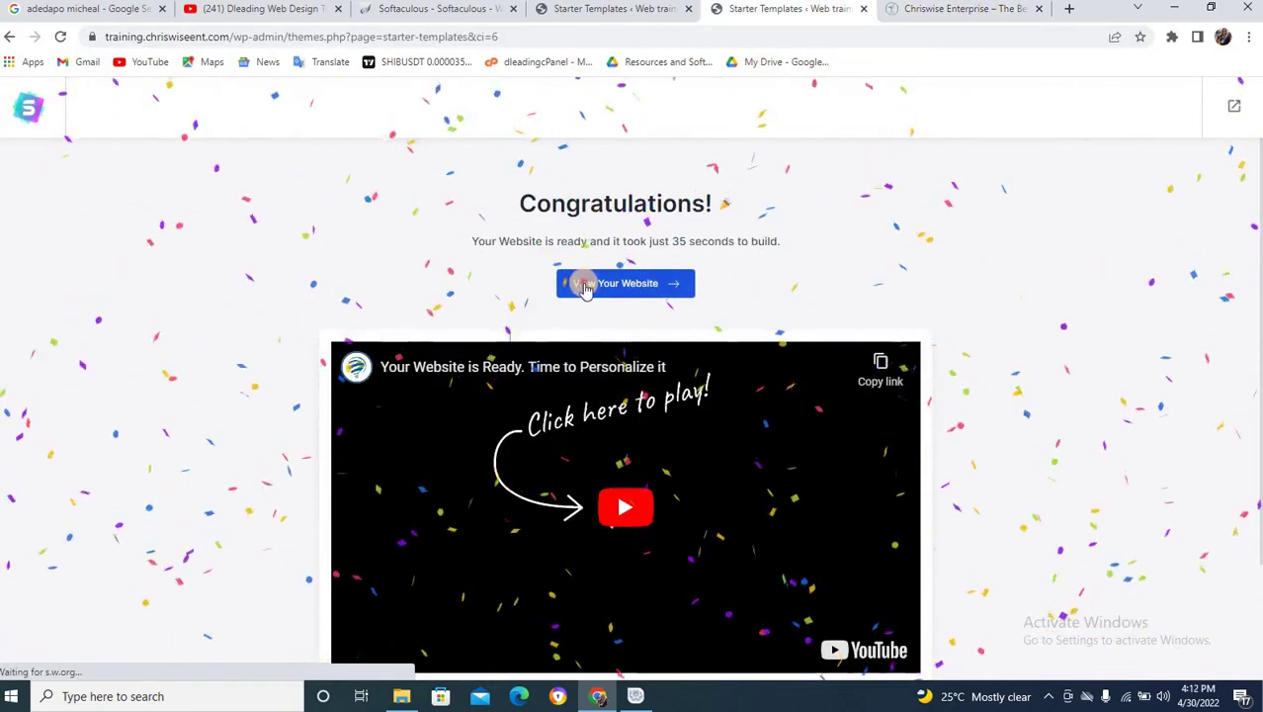
{"action": "left_click", "coordinate": [585, 284]}
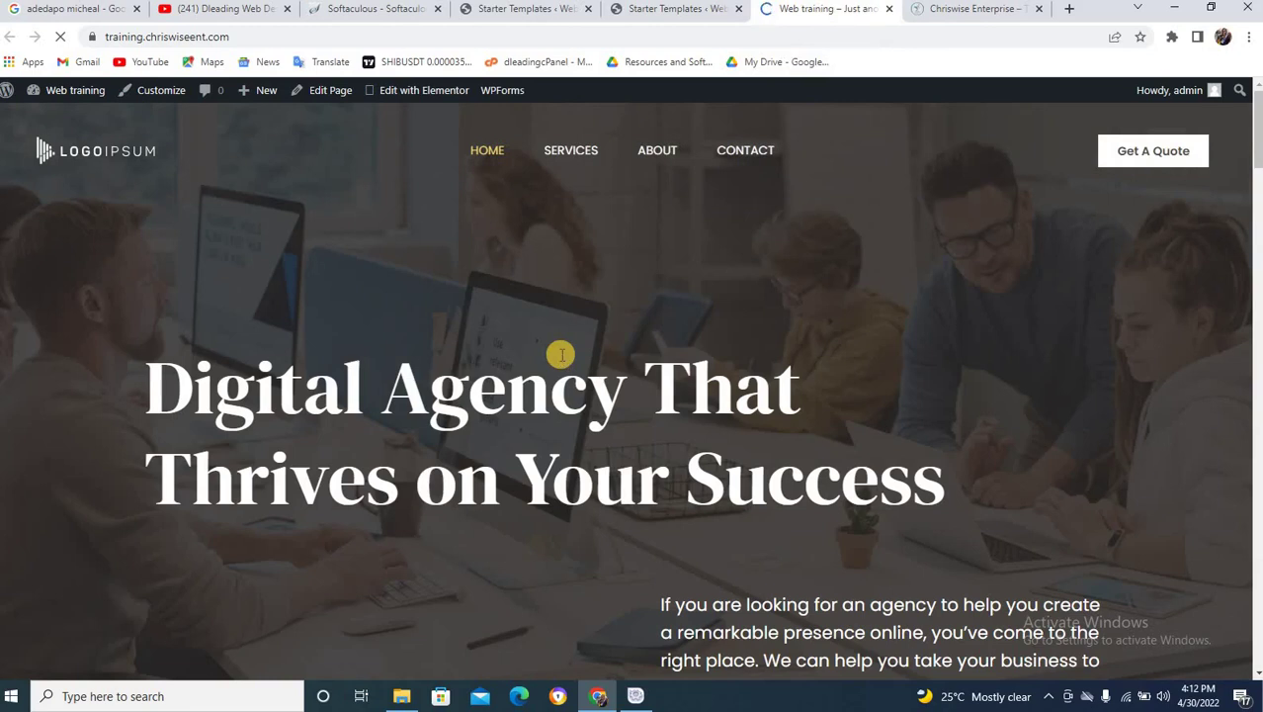
{"action": "scroll", "coordinate": [561, 354], "scroll_direction": "down", "scroll_amount": 8}
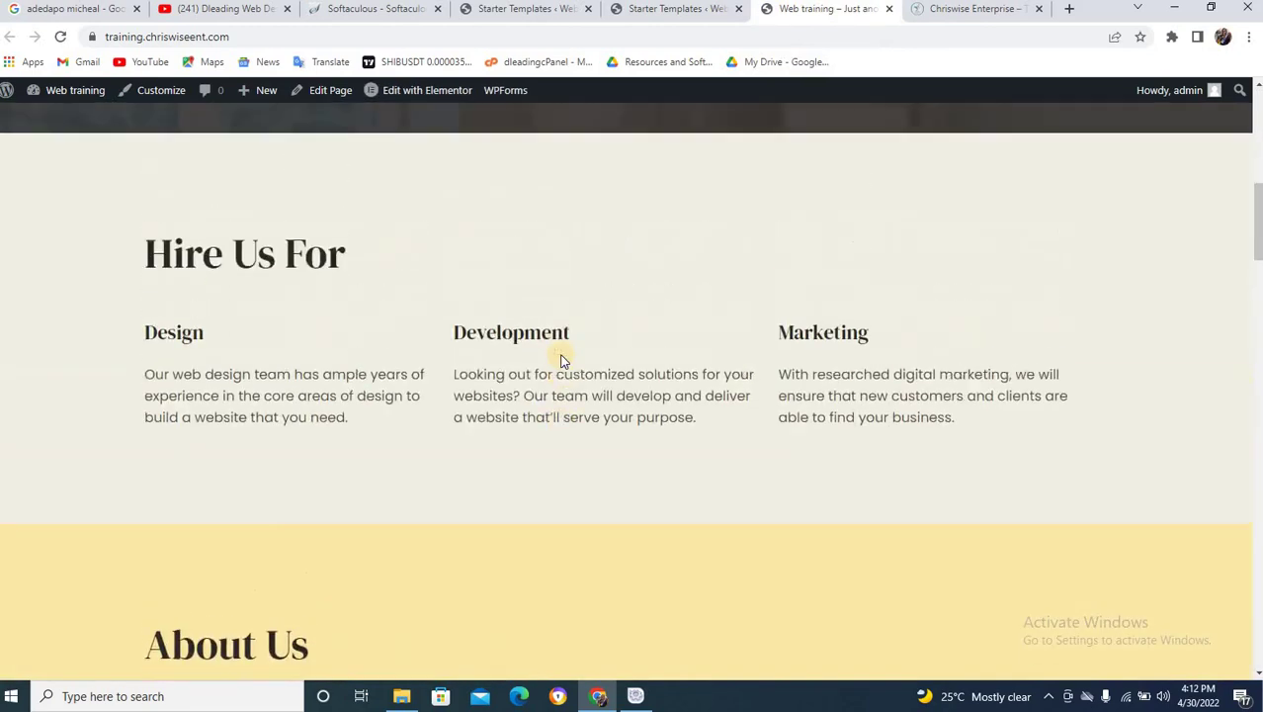
{"action": "scroll", "coordinate": [561, 358], "scroll_direction": "up", "scroll_amount": 7}
{"action": "scroll", "coordinate": [443, 532], "scroll_direction": "down", "scroll_amount": 3}
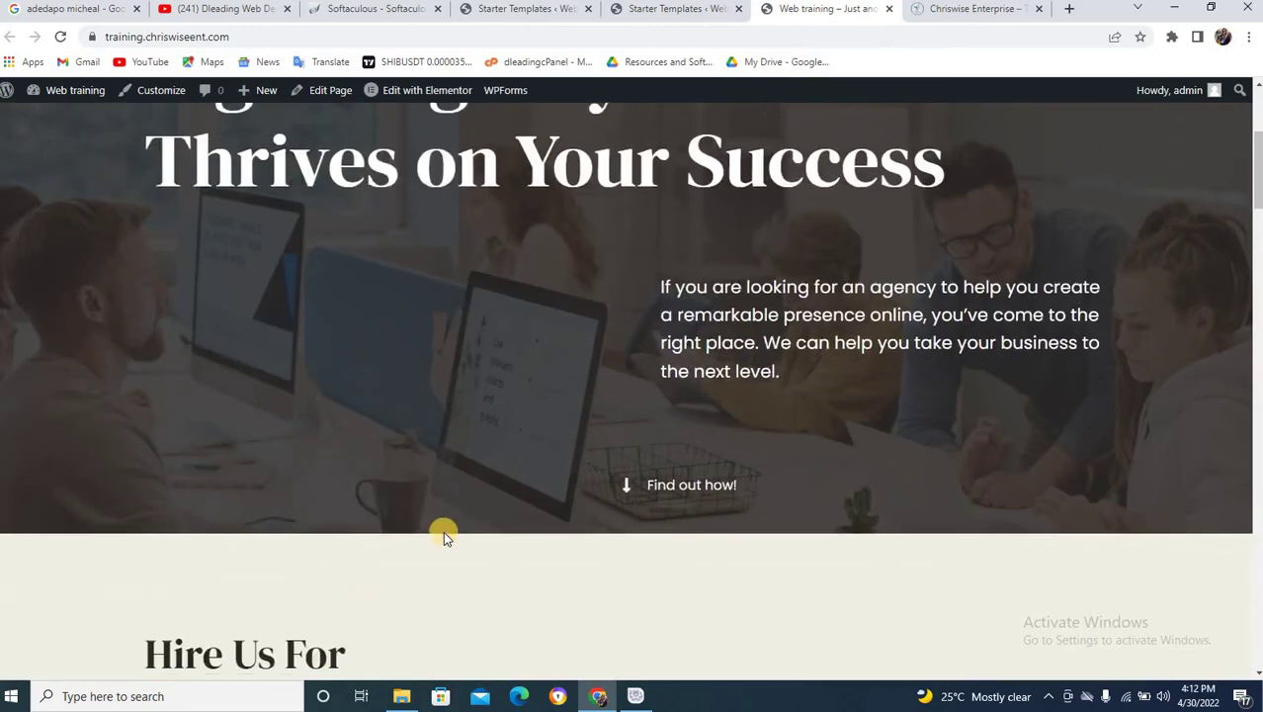
{"action": "scroll", "coordinate": [443, 530], "scroll_direction": "down", "scroll_amount": 3}
{"action": "scroll", "coordinate": [443, 531], "scroll_direction": "up", "scroll_amount": 5}
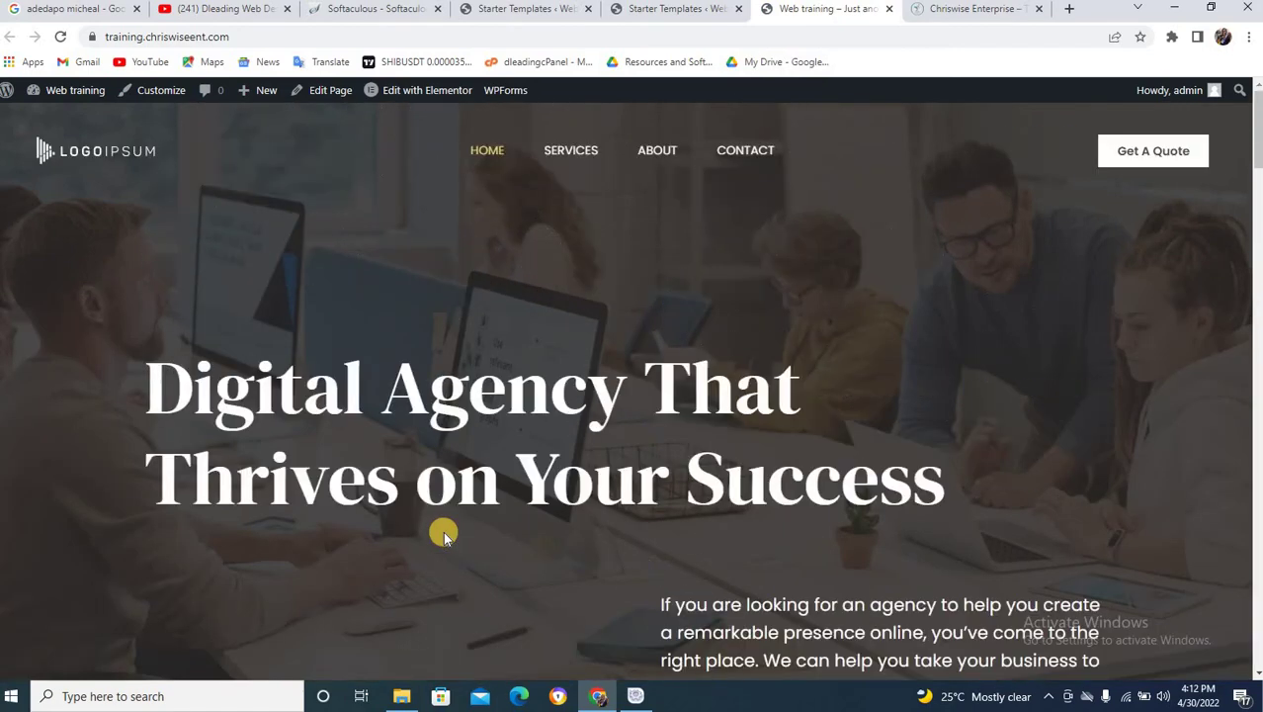
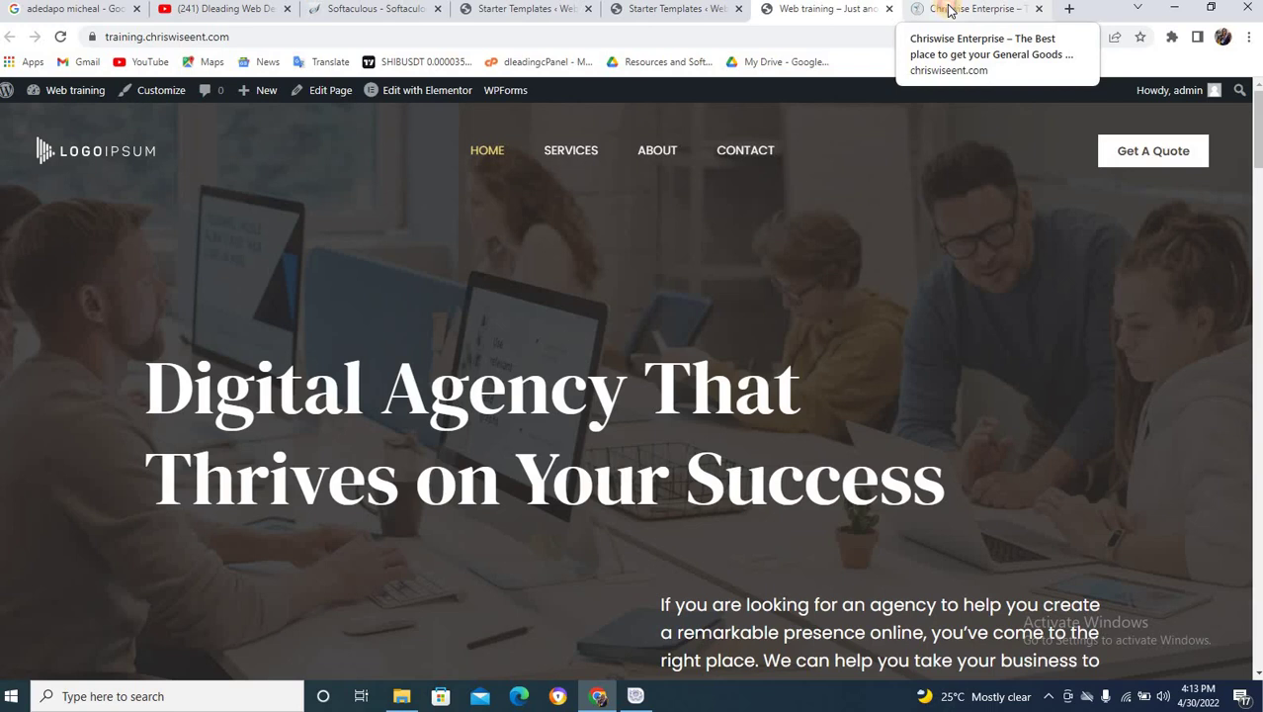
Scroll through the Chriswise Enterprise site for reference
{"action": "left_click", "coordinate": [949, 9]}
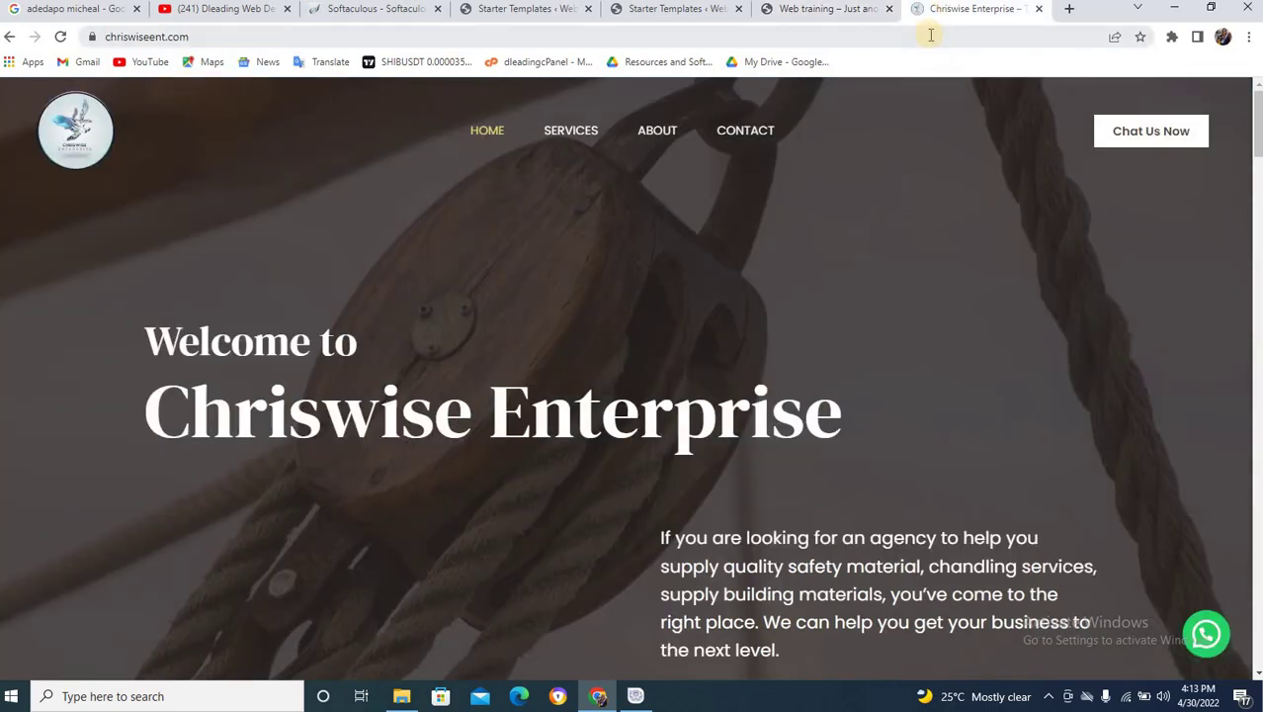
{"action": "scroll", "coordinate": [821, 198], "scroll_direction": "down", "scroll_amount": 1}
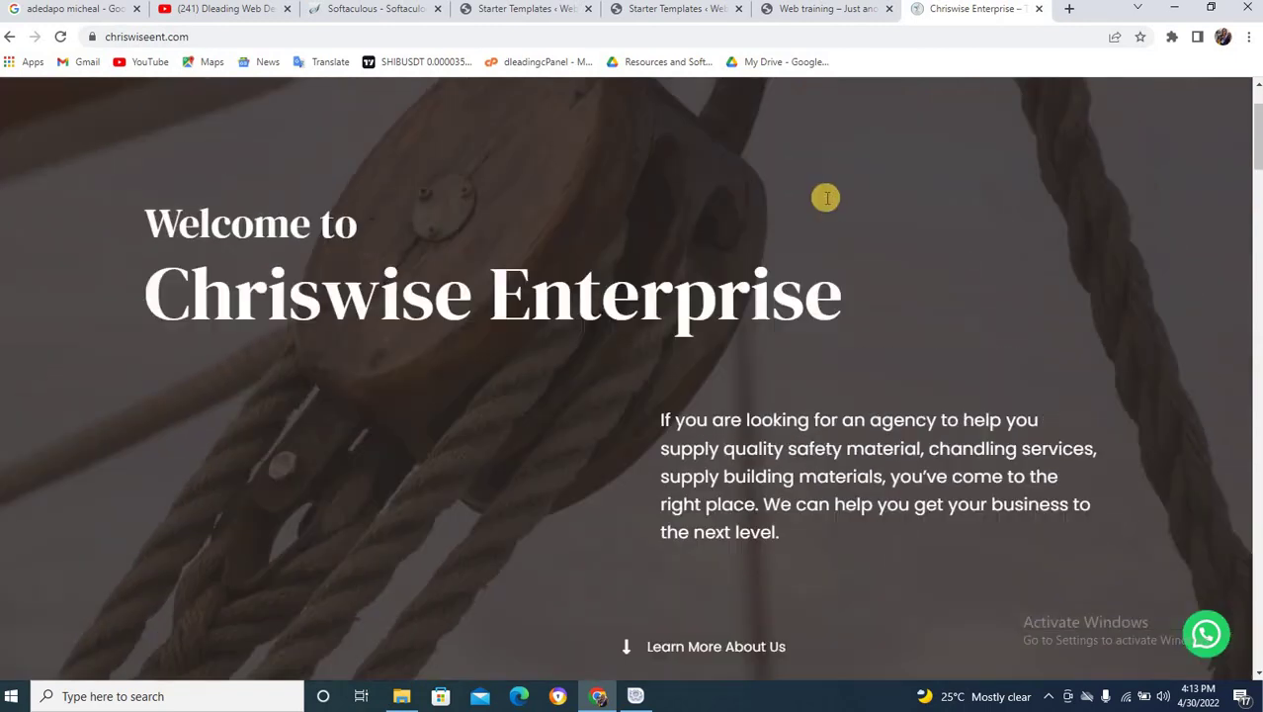
{"action": "scroll", "coordinate": [660, 200], "scroll_direction": "up", "scroll_amount": 1}
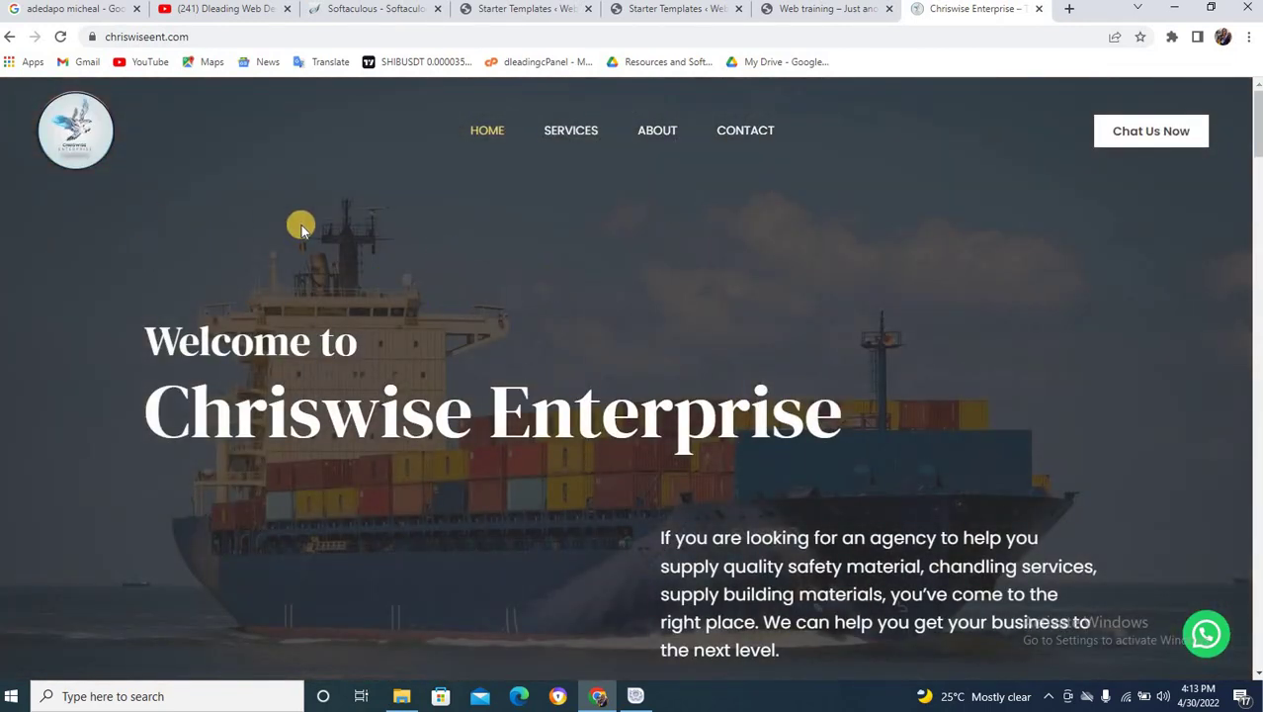
{"action": "scroll", "coordinate": [302, 222], "scroll_direction": "down", "scroll_amount": 8}
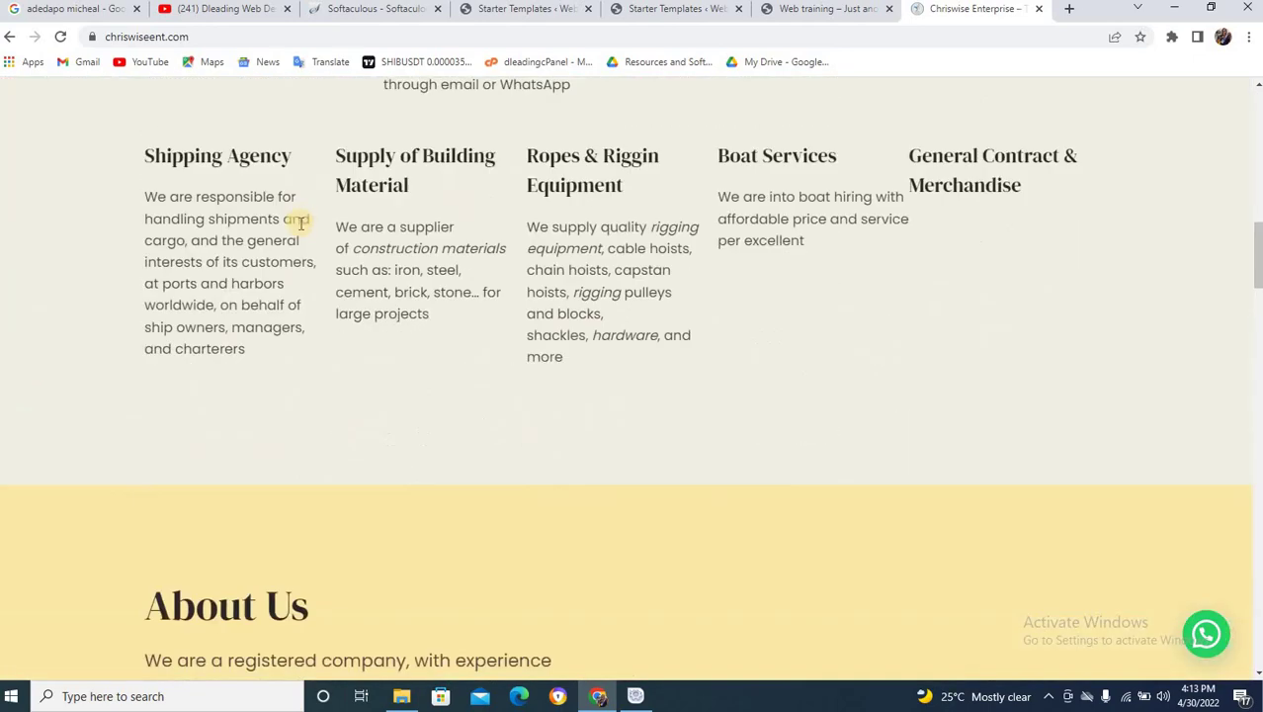
{"action": "scroll", "coordinate": [301, 222], "scroll_direction": "down", "scroll_amount": 4}
{"action": "scroll", "coordinate": [298, 219], "scroll_direction": "up", "scroll_amount": 12}
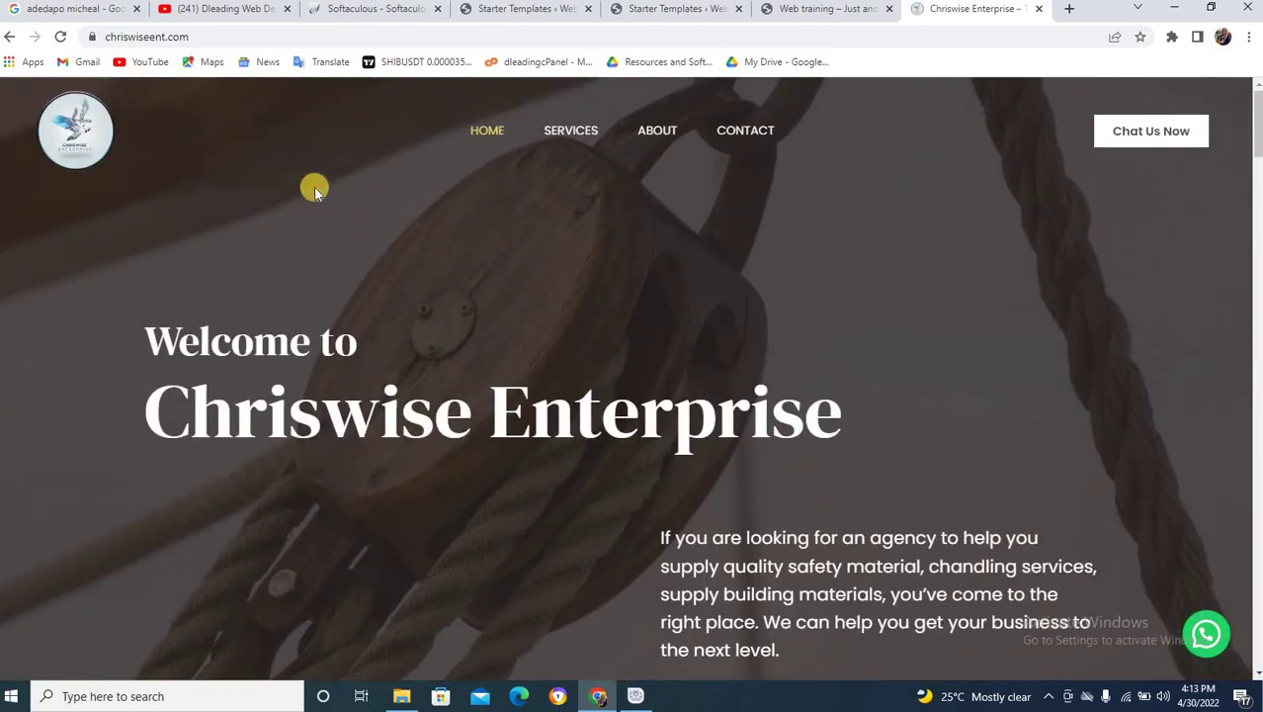
From the Web training homepage, open 'Edit with Elementor' in a new browser tab
{"action": "left_click", "coordinate": [838, 10]}
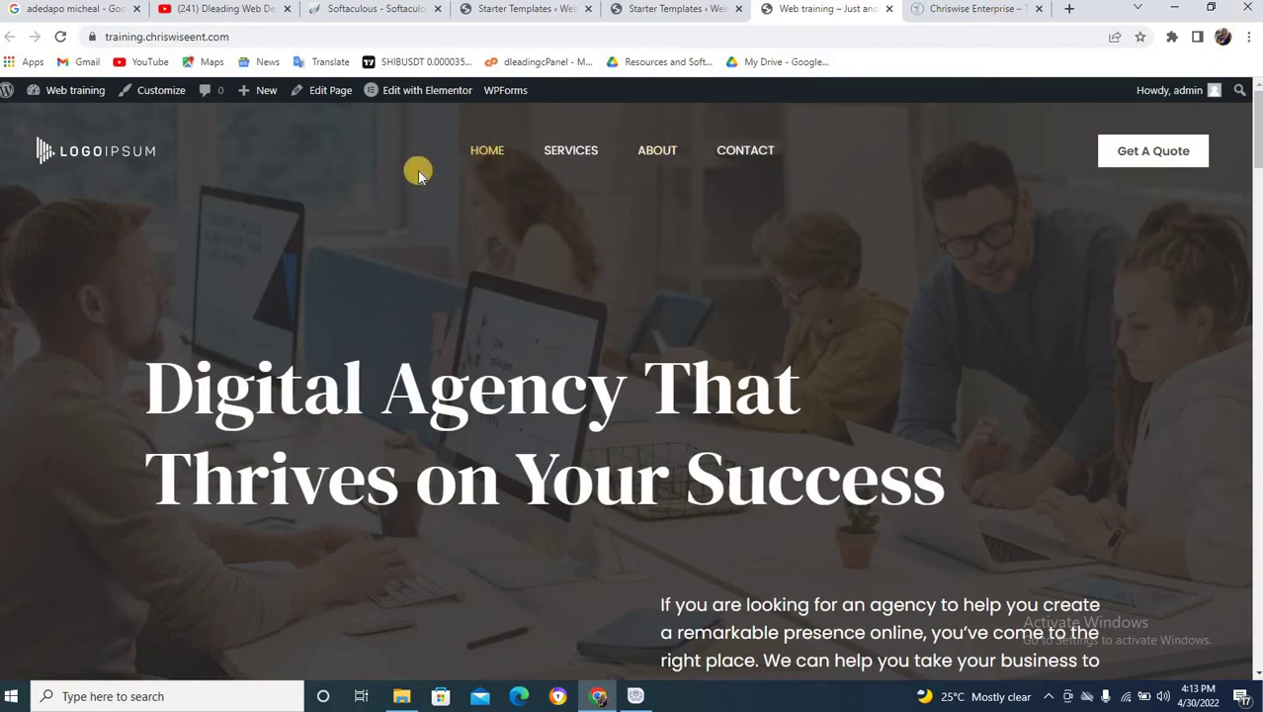
{"action": "right_click", "coordinate": [443, 95]}
{"action": "left_click", "coordinate": [472, 106]}
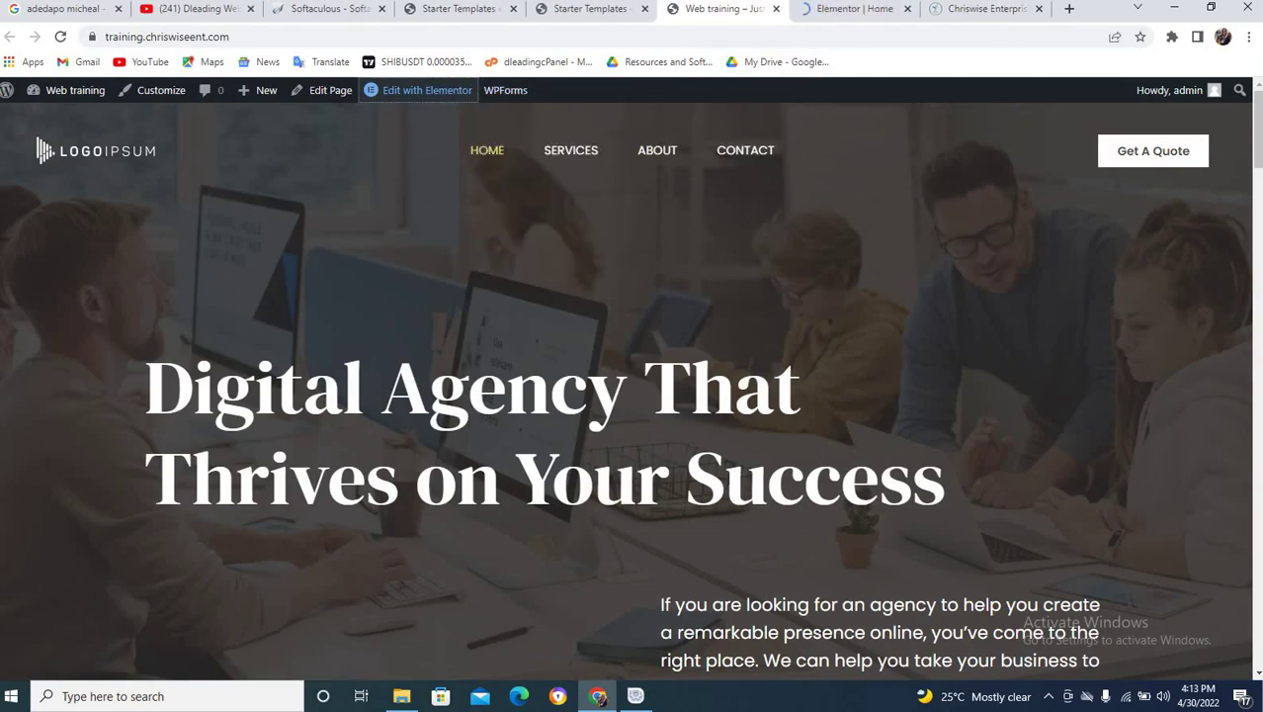
In the Elementor Home editor, close the Navigator panel and scroll the page
{"action": "left_click", "coordinate": [840, 10]}
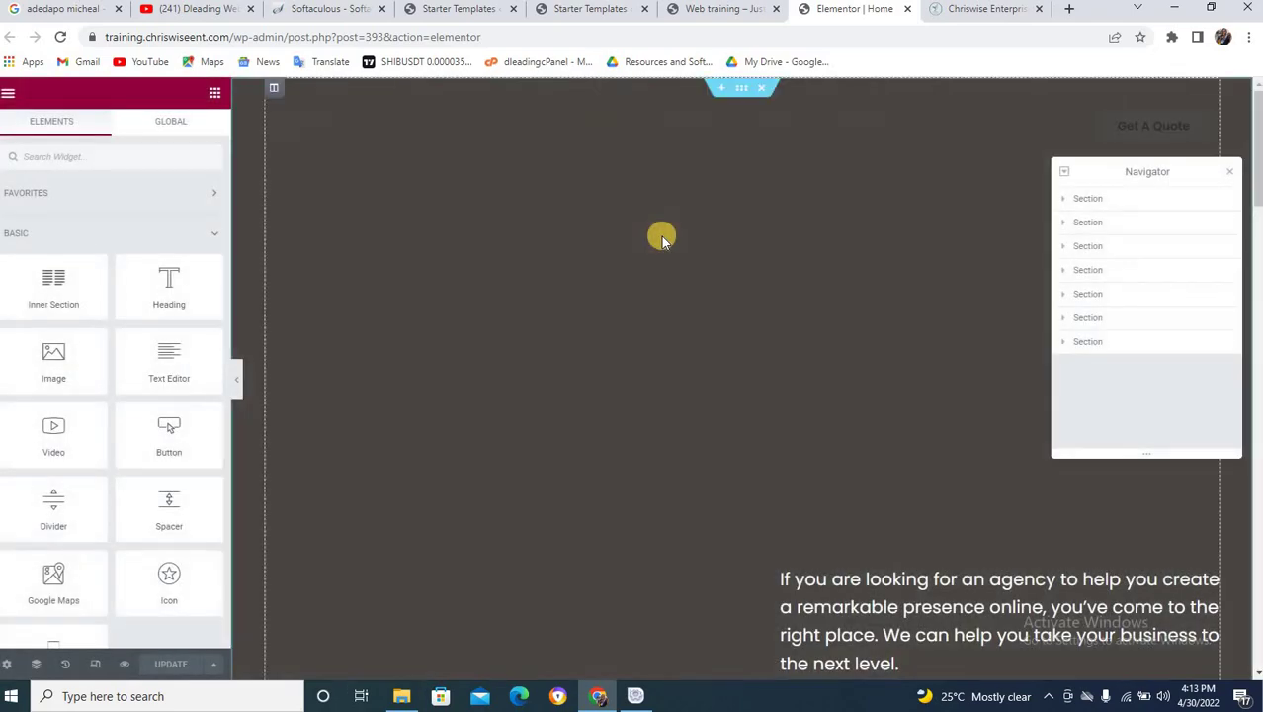
{"action": "left_click", "coordinate": [1230, 175]}
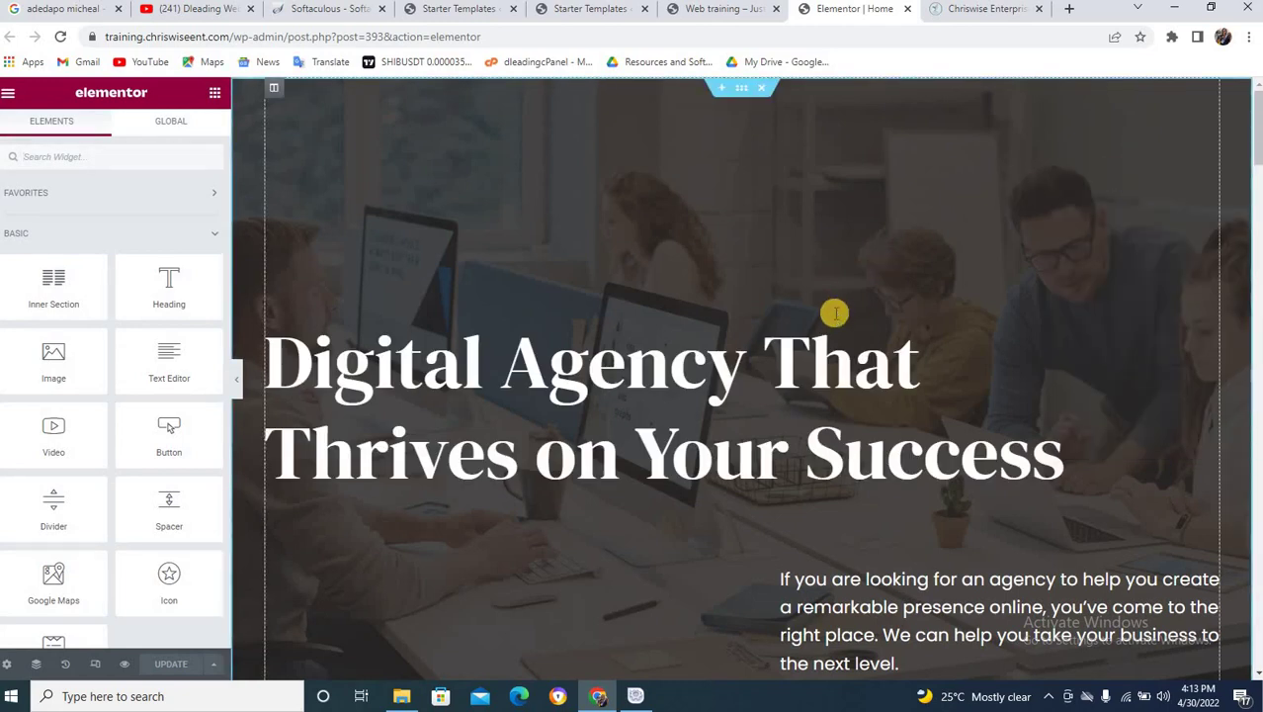
{"action": "scroll", "coordinate": [838, 309], "scroll_direction": "down", "scroll_amount": 3}
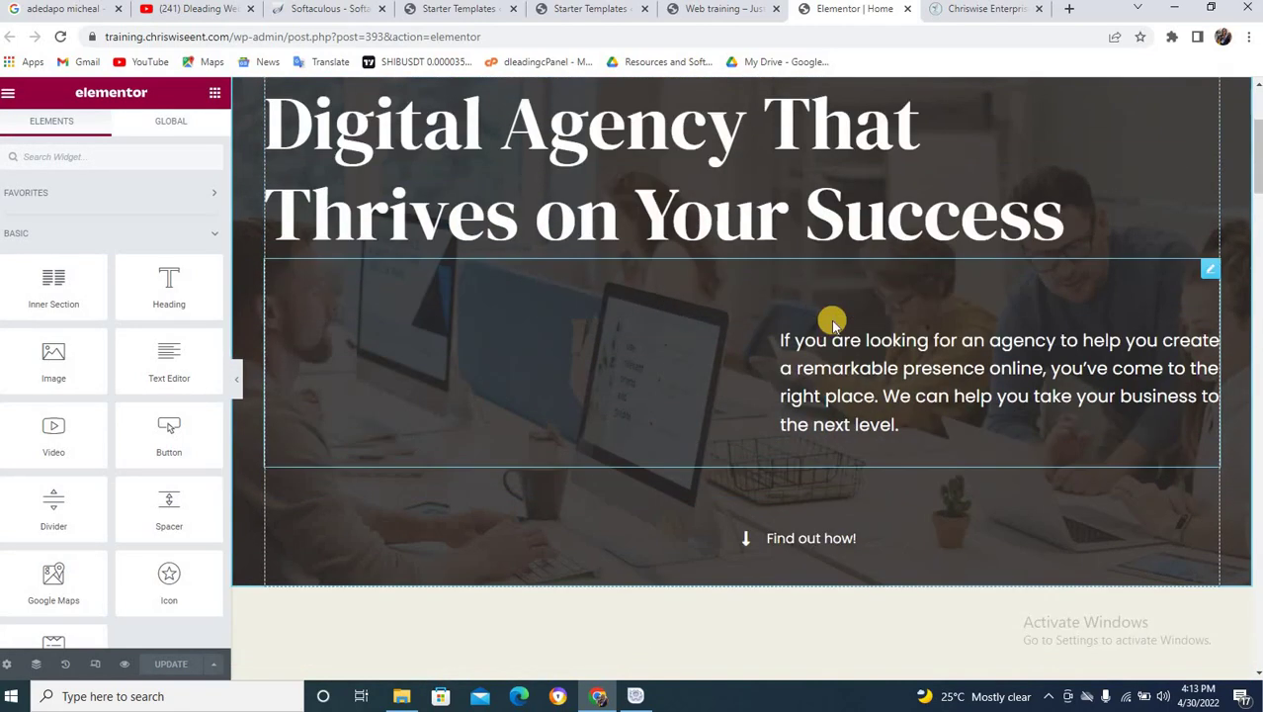
{"action": "scroll", "coordinate": [833, 321], "scroll_direction": "up", "scroll_amount": 2}
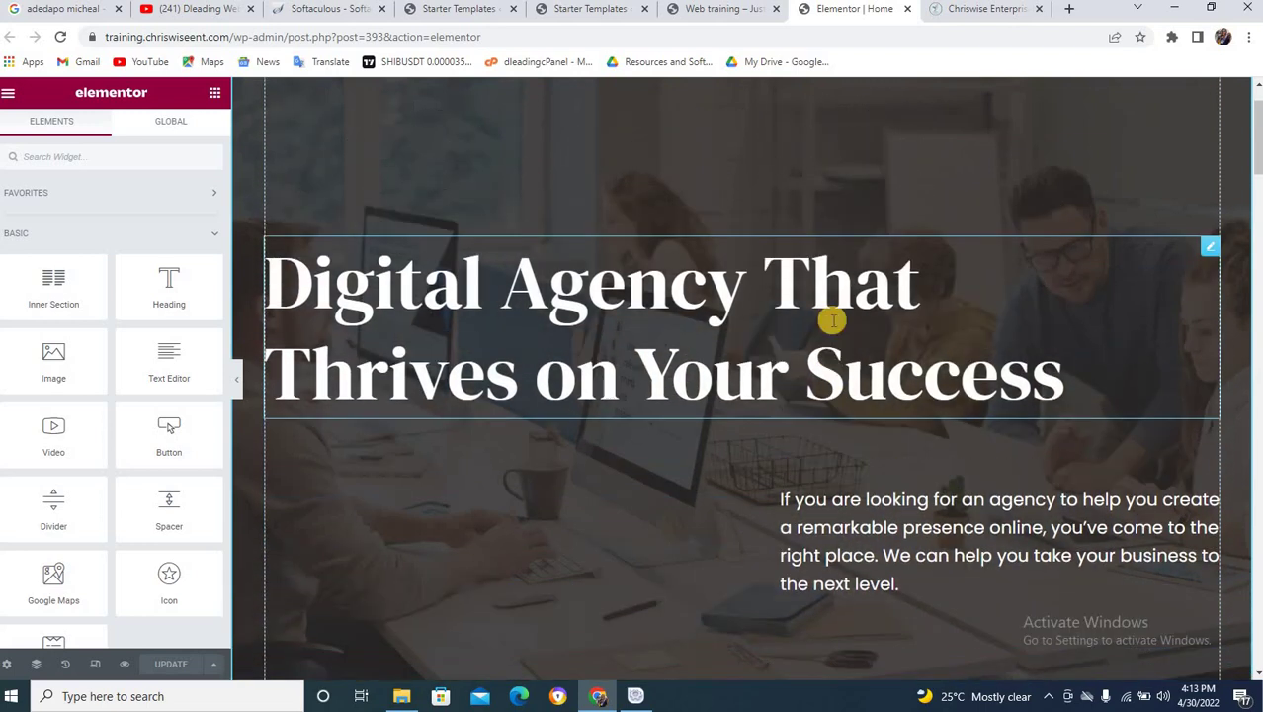
Test-edit the hero heading at the word 'Your', then delete the typed text
{"action": "left_click", "coordinate": [708, 343]}
{"action": "double_click", "coordinate": [714, 376]}
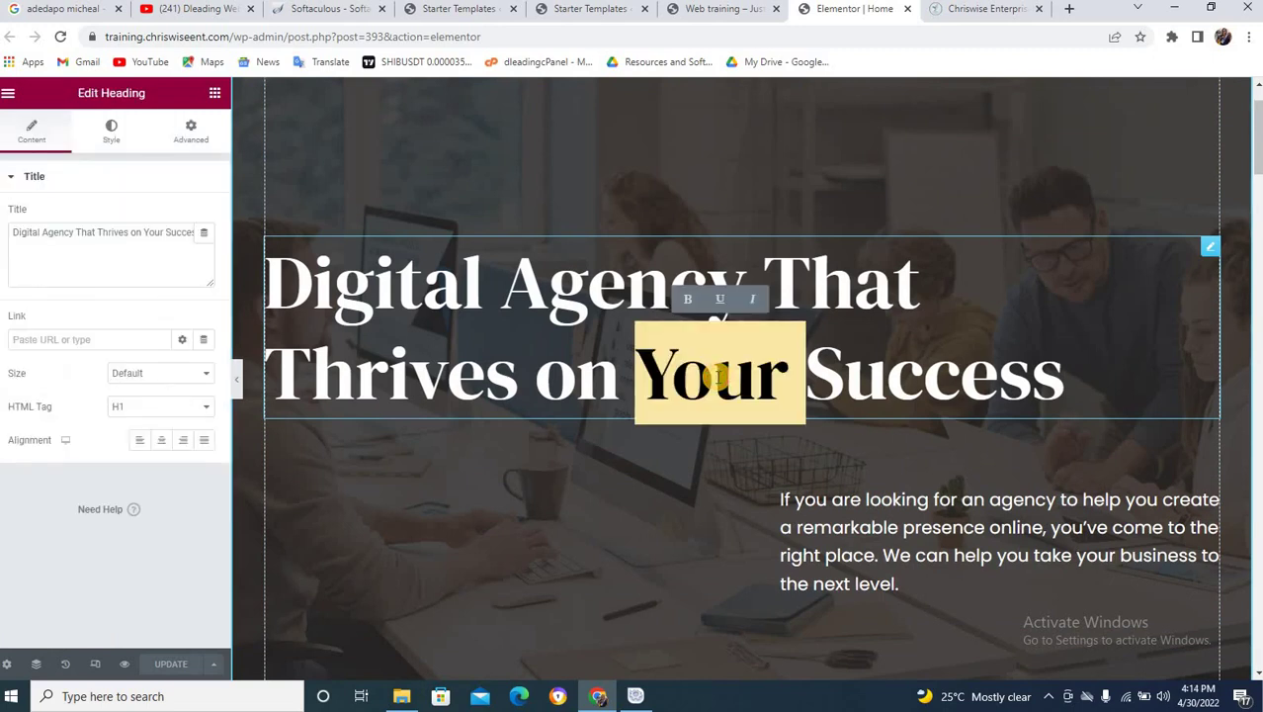
{"action": "type", "text": "hjjkjhu"}
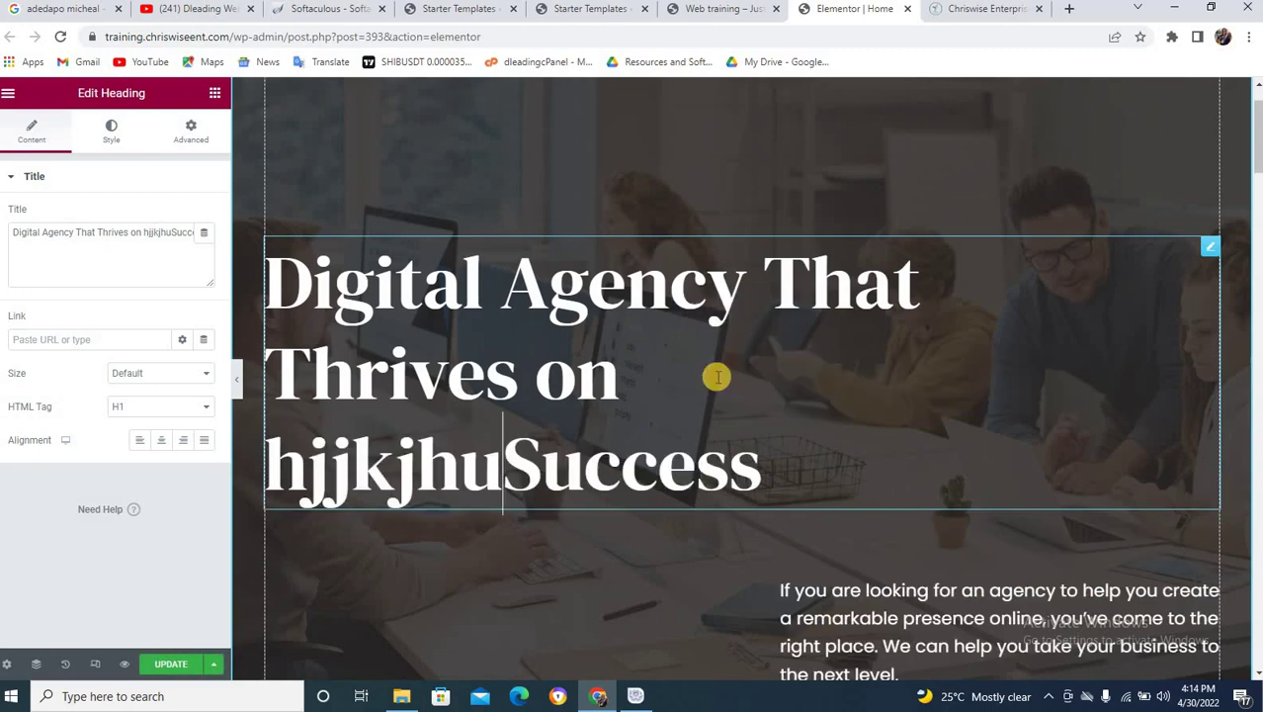
{"action": "key", "text": "BackSpace"}
{"action": "key", "text": "BackSpace"}
{"action": "key", "text": "BackSpace"}
{"action": "key", "text": "BackSpace"}
{"action": "key", "text": "BackSpace"}
{"action": "key", "text": "BackSpace"}
{"action": "key", "text": "BackSpace"}
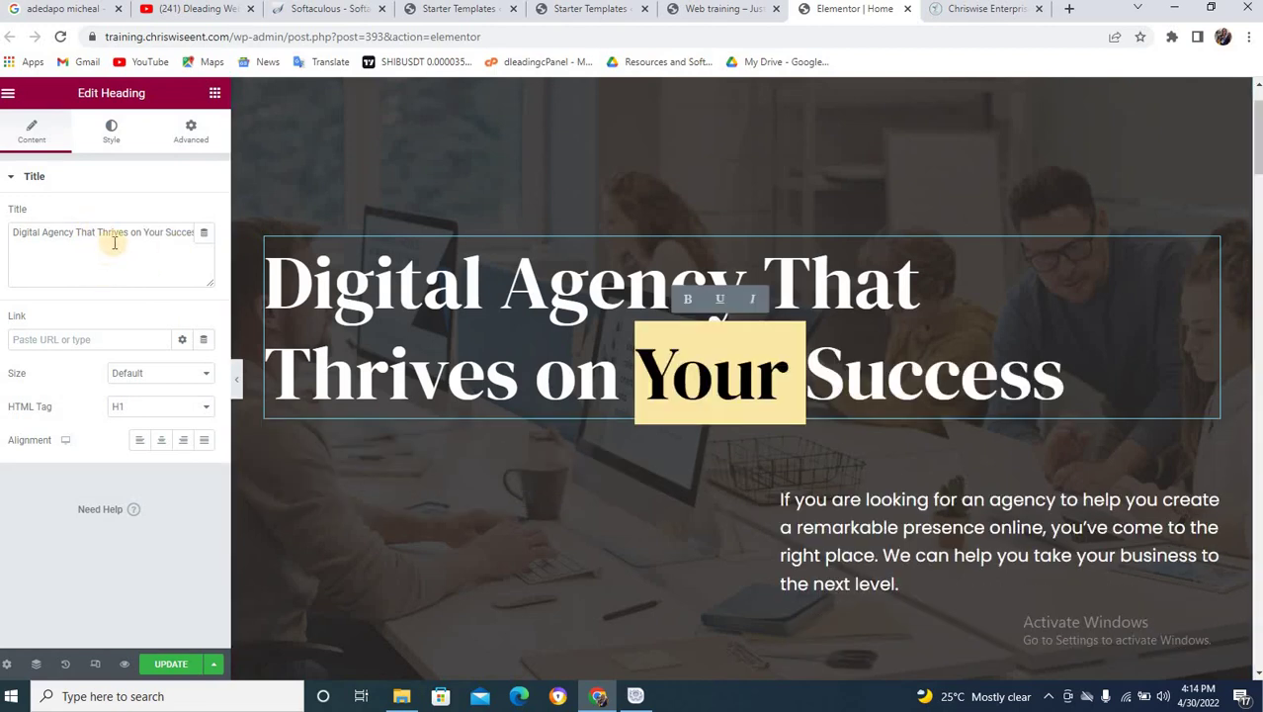
{"action": "left_click", "coordinate": [471, 315]}
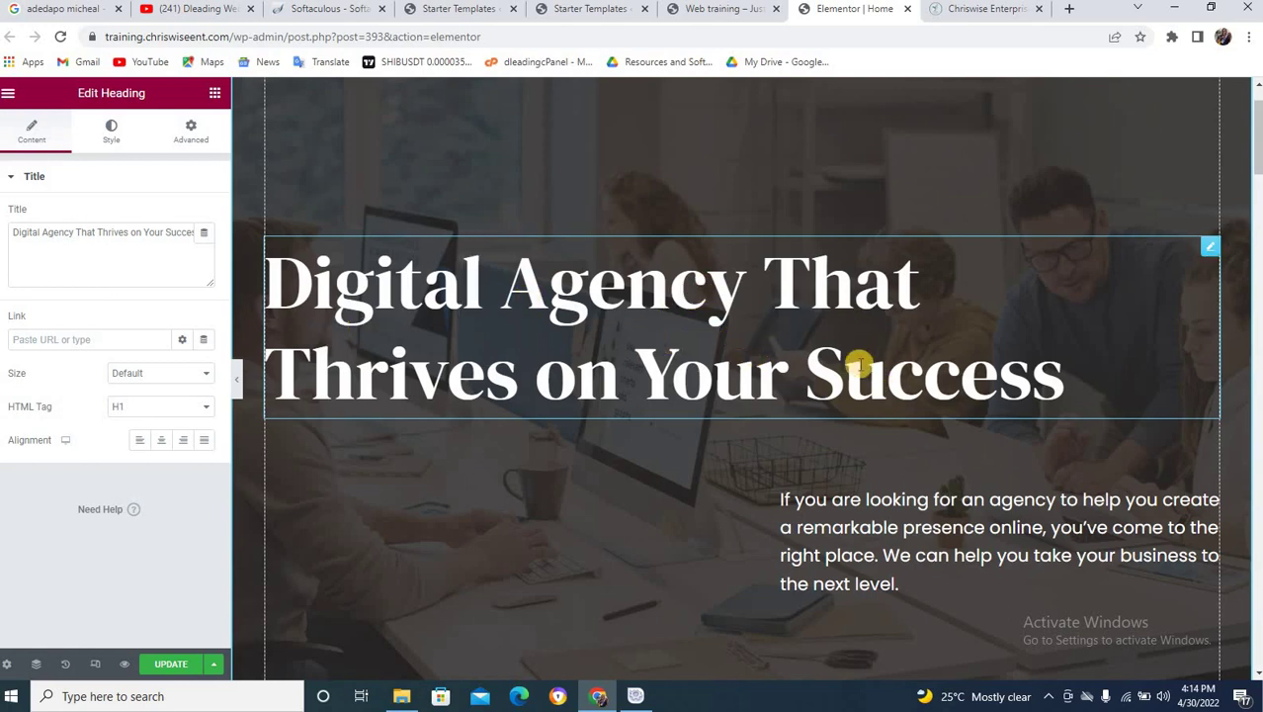
Select the hero introduction paragraph's Text Editor widget, comparing against the Chriswise Enterprise site
{"action": "scroll", "coordinate": [856, 360], "scroll_direction": "down", "scroll_amount": 3}
{"action": "scroll", "coordinate": [866, 356], "scroll_direction": "down", "scroll_amount": 2}
{"action": "scroll", "coordinate": [880, 297], "scroll_direction": "up", "scroll_amount": 2}
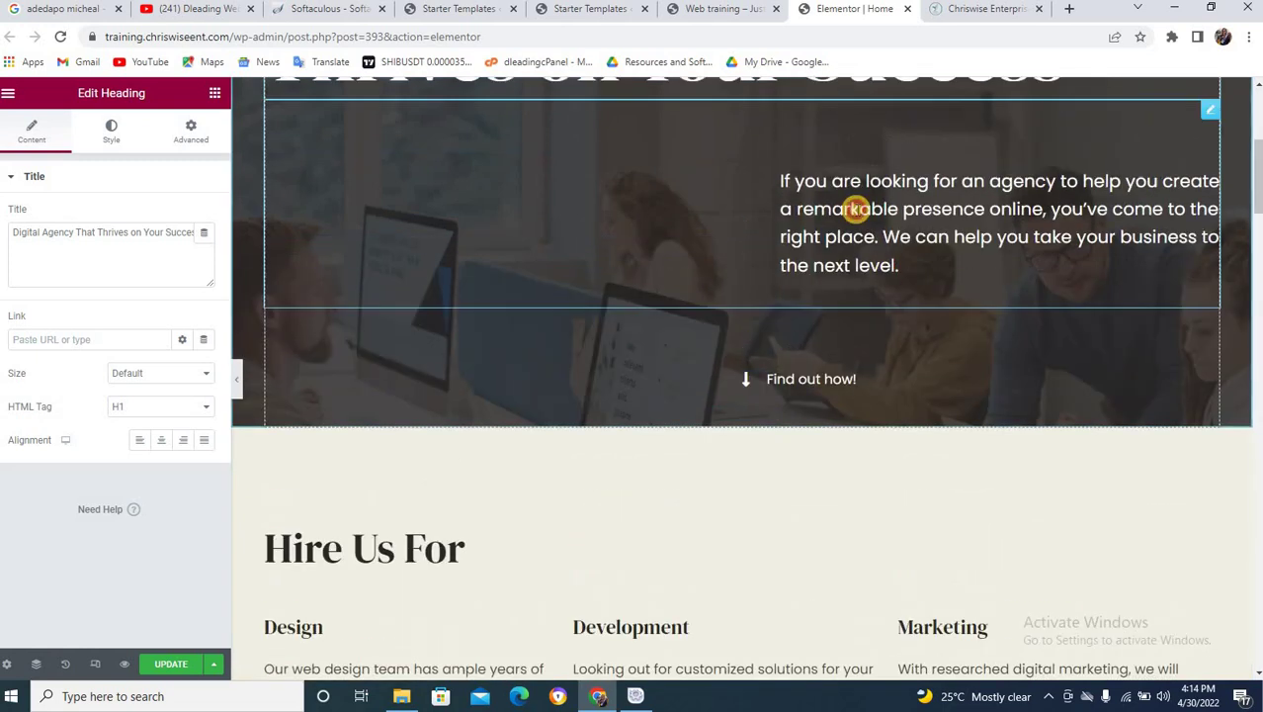
{"action": "left_click", "coordinate": [765, 264]}
{"action": "scroll", "coordinate": [705, 212], "scroll_direction": "up", "scroll_amount": 4}
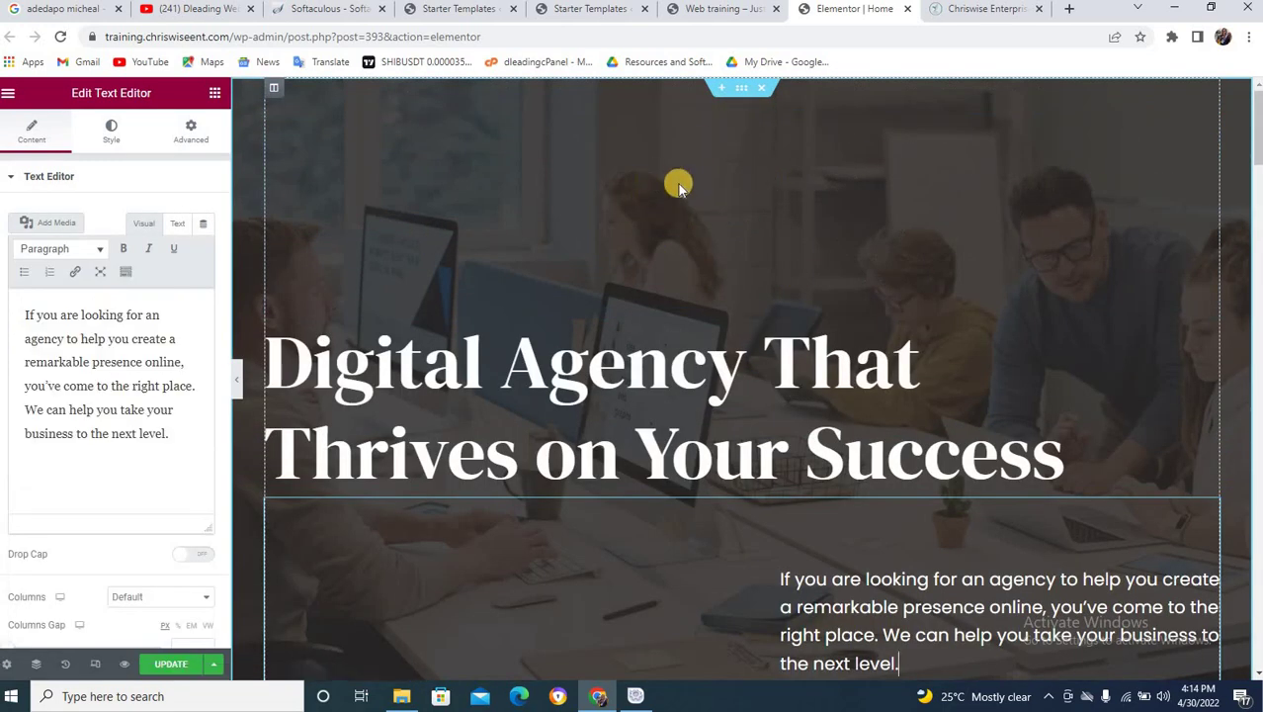
{"action": "left_click", "coordinate": [970, 10]}
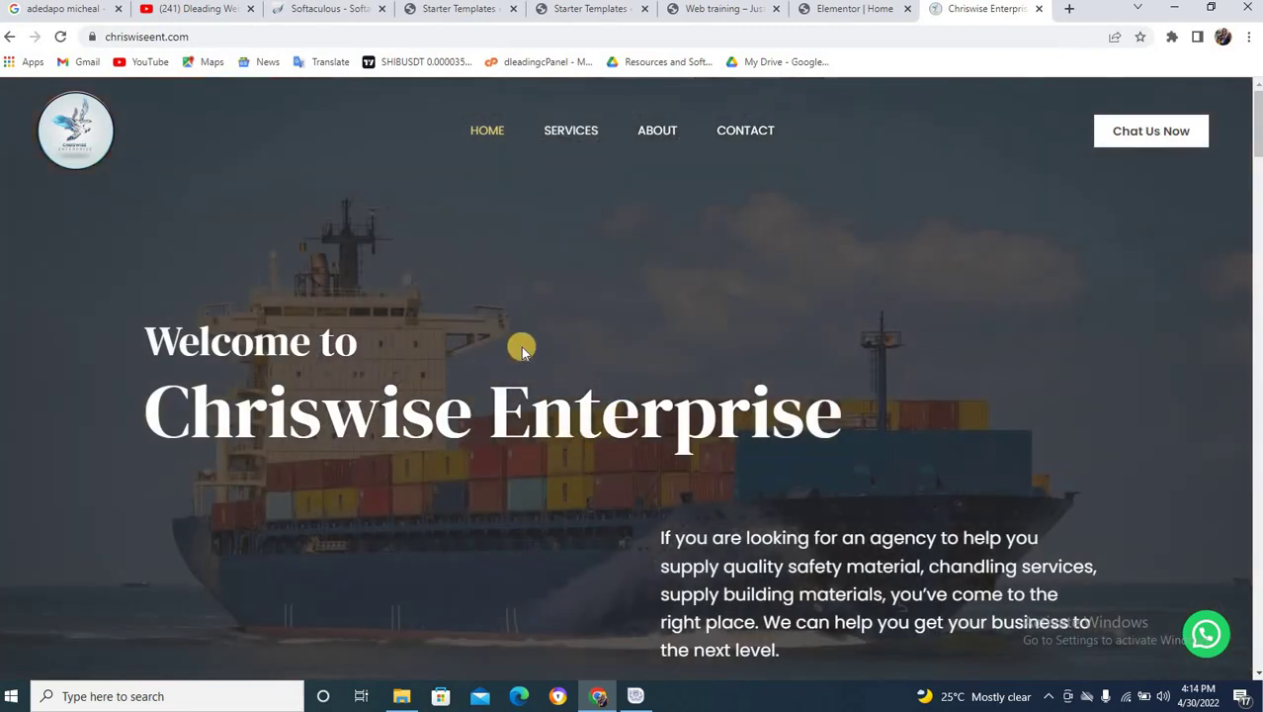
{"action": "left_click", "coordinate": [843, 11]}
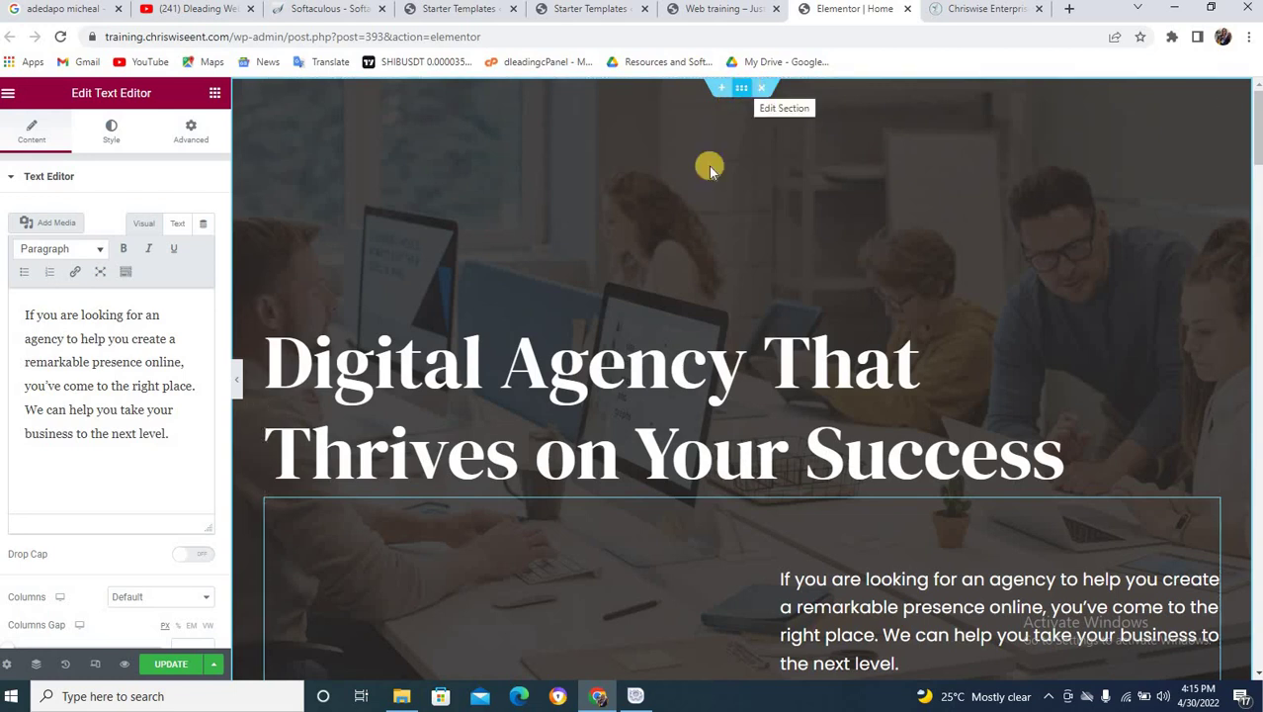
Set the hero background to a Slideshow gallery of the desk, laptop and sticky-notes photos
{"action": "left_click", "coordinate": [741, 94]}
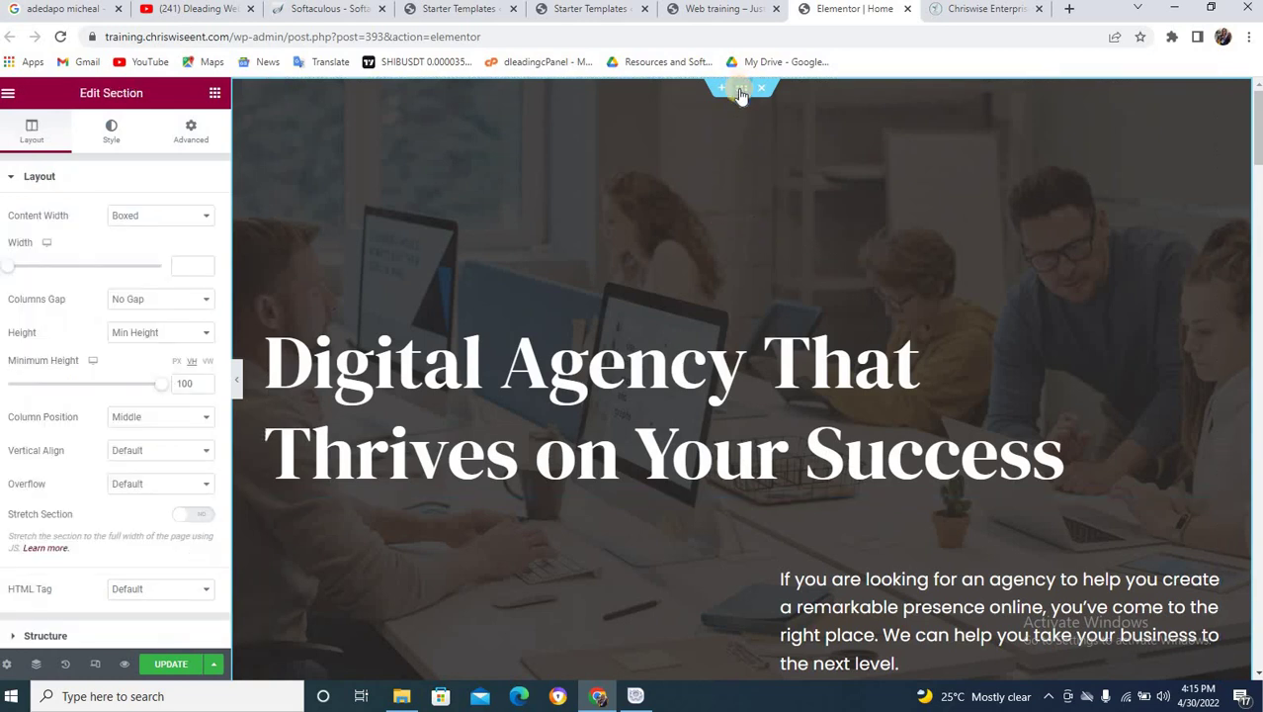
{"action": "left_click", "coordinate": [112, 141]}
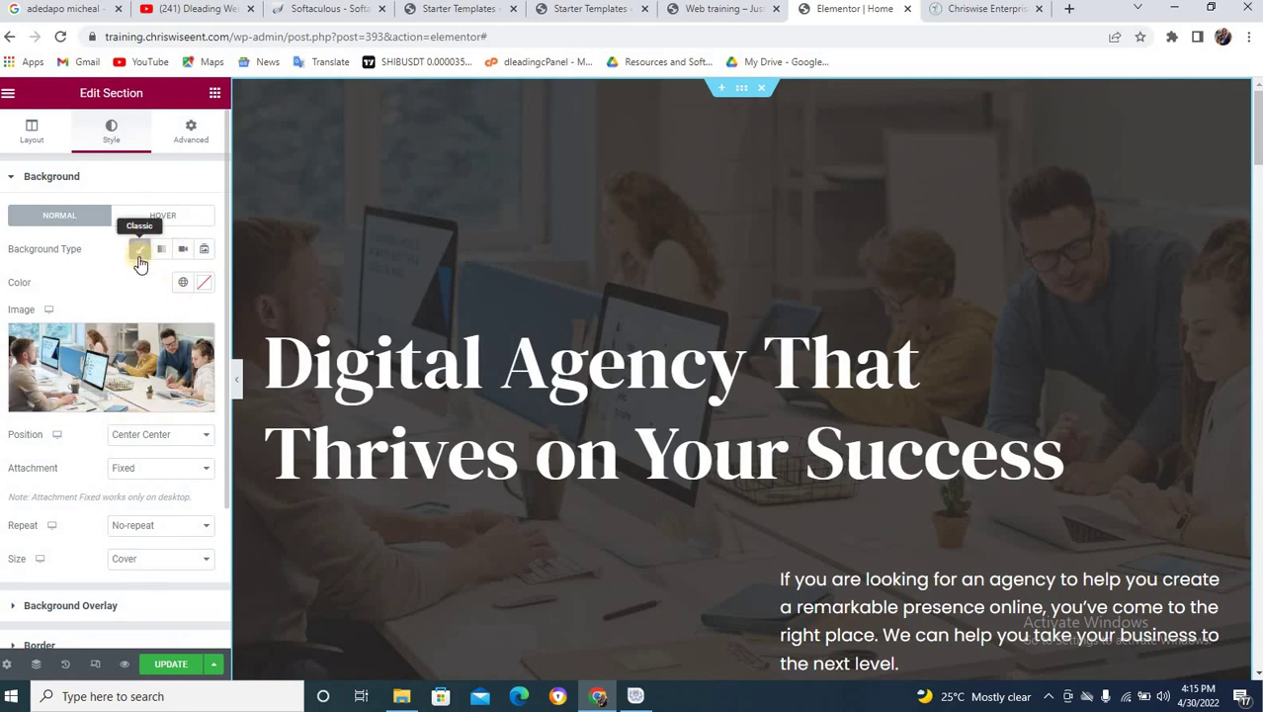
{"action": "left_click", "coordinate": [203, 250]}
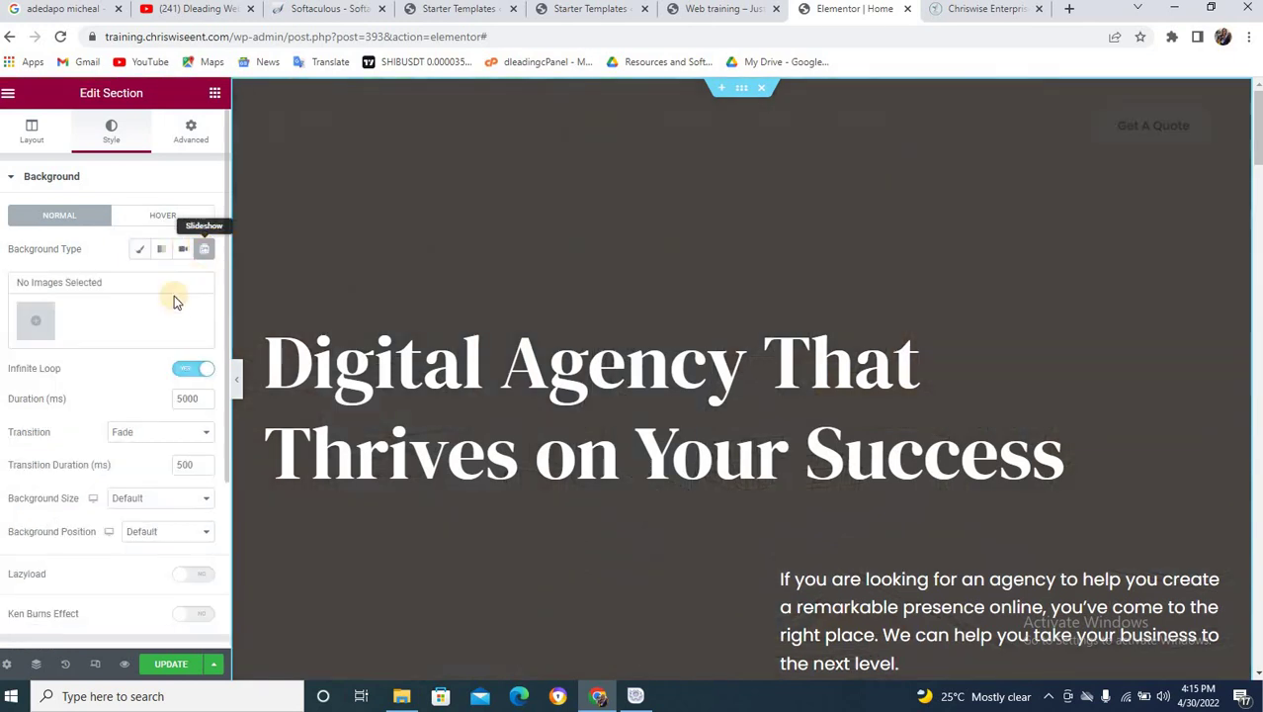
{"action": "left_click", "coordinate": [44, 327]}
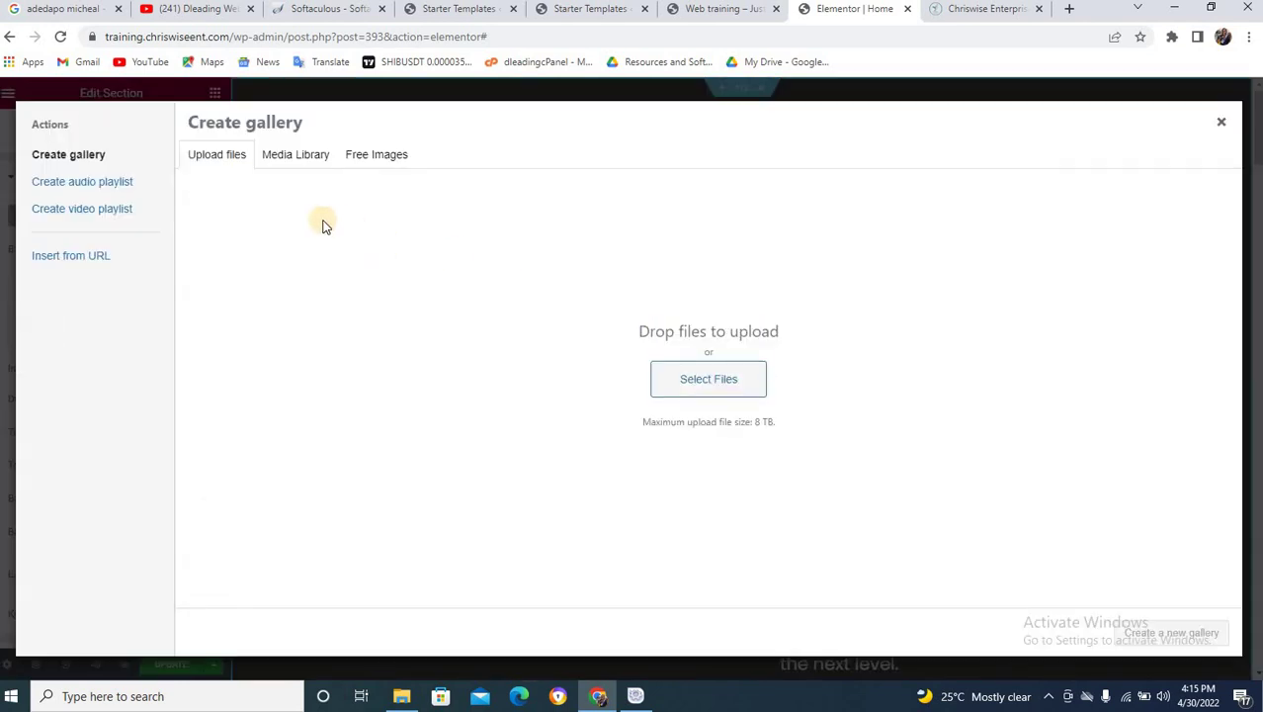
{"action": "left_click", "coordinate": [310, 156]}
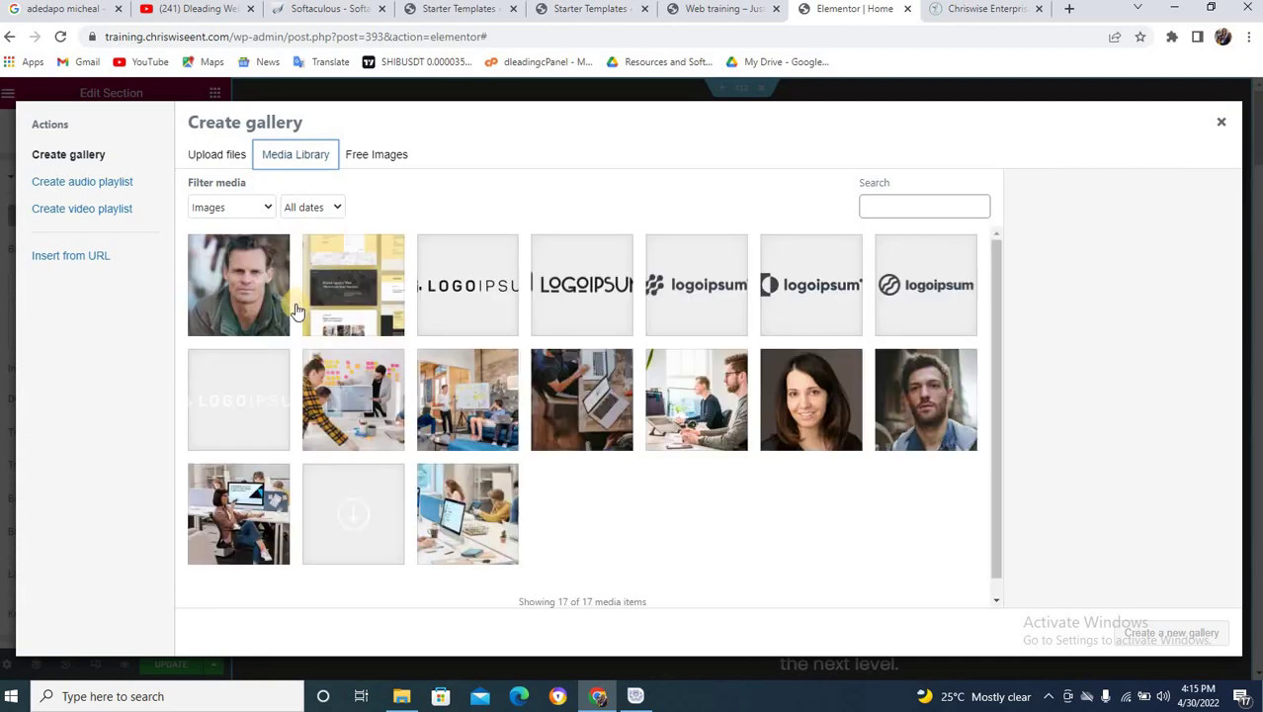
{"action": "left_click", "coordinate": [657, 396]}
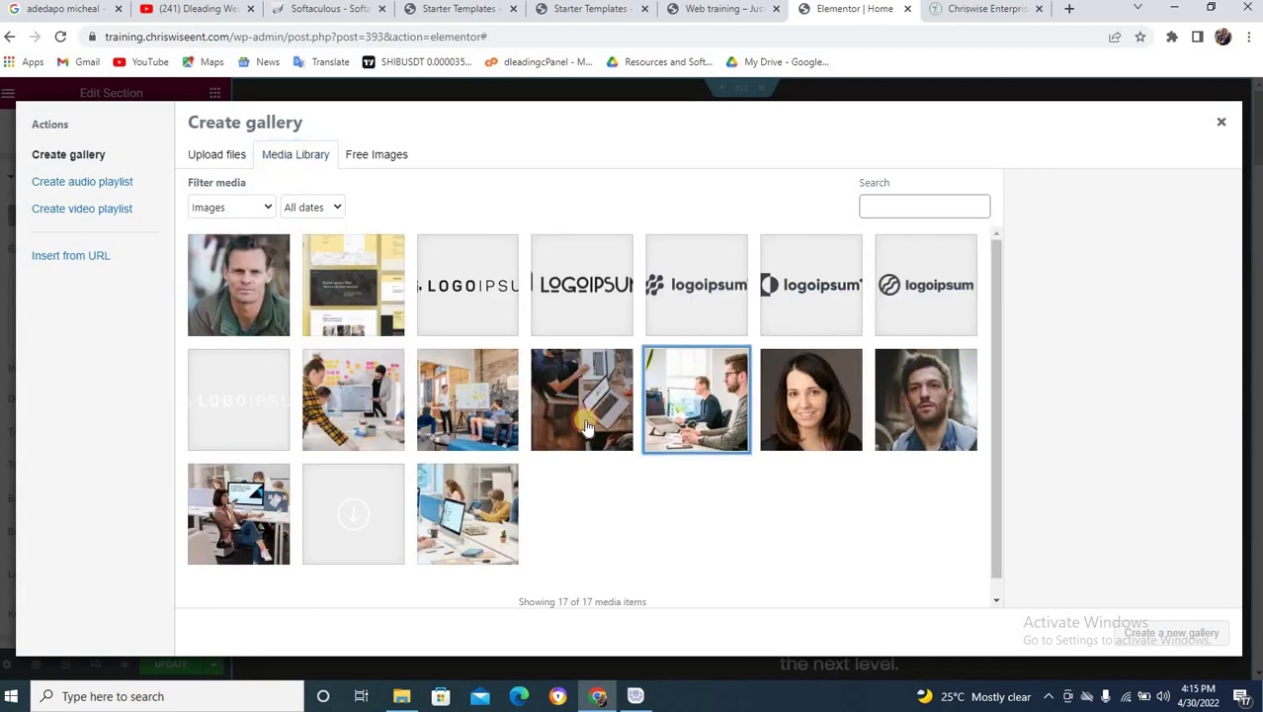
{"action": "left_click", "coordinate": [576, 413]}
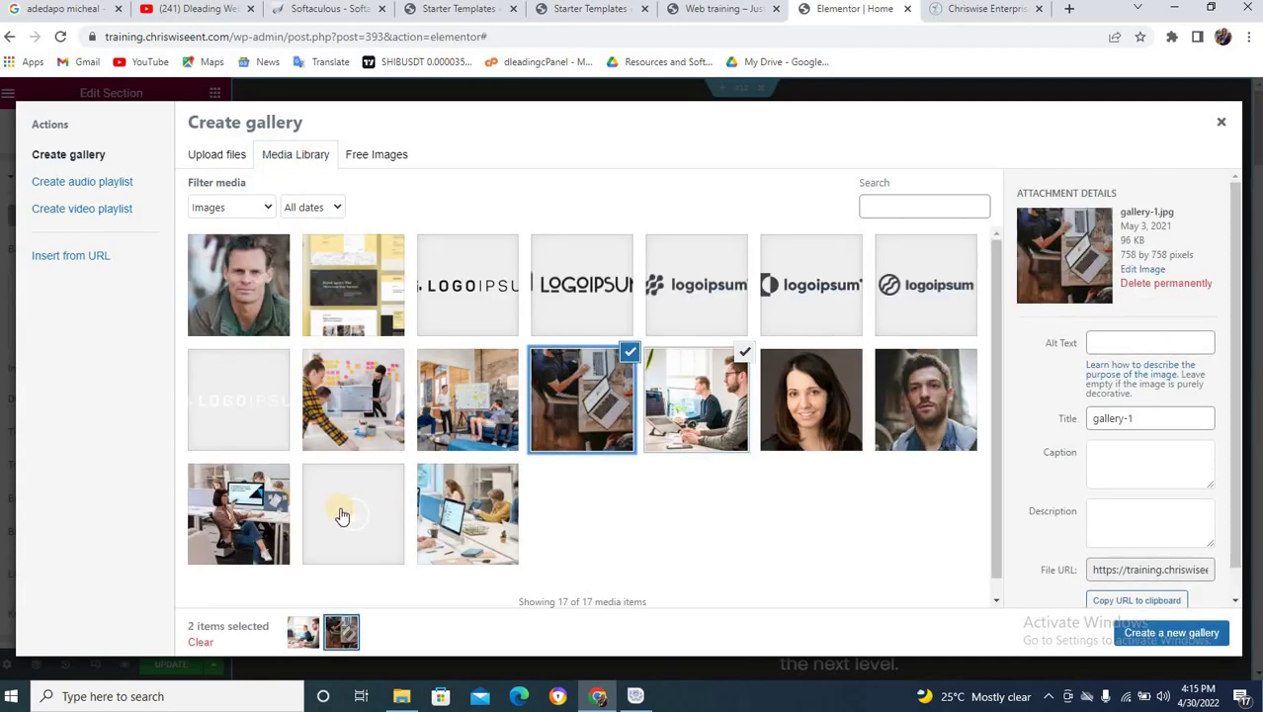
{"action": "left_click", "coordinate": [360, 423]}
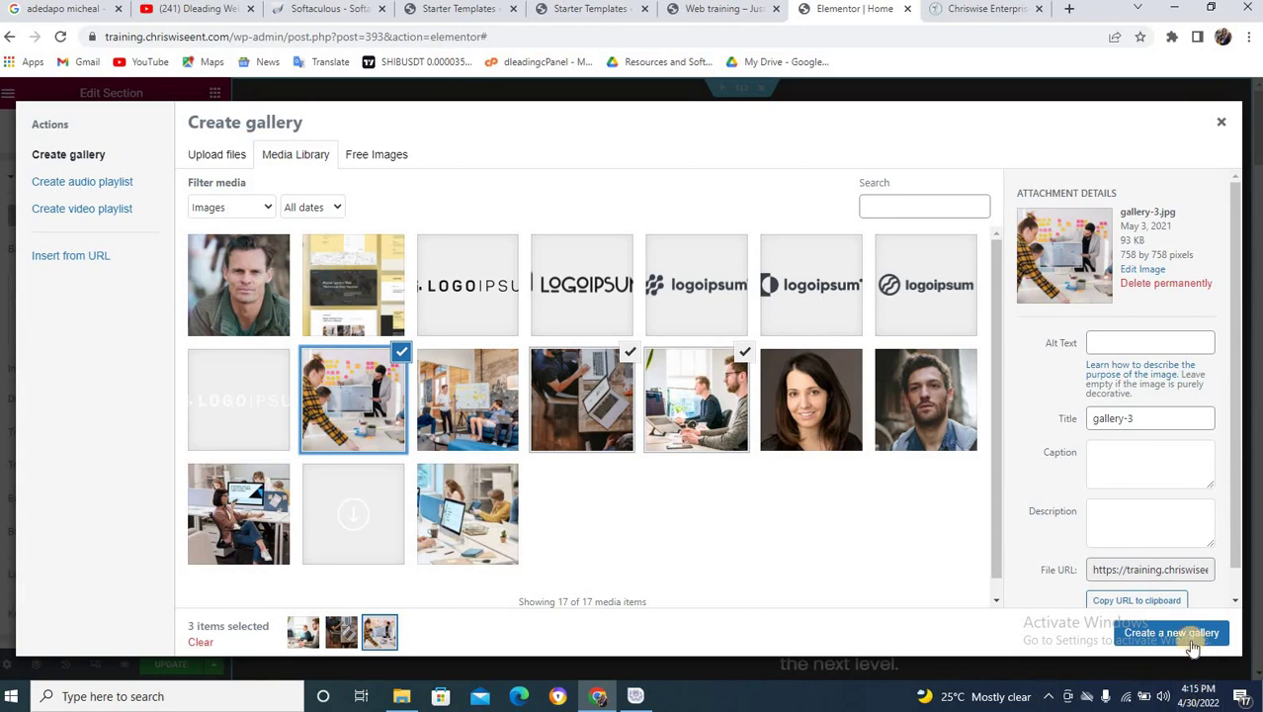
{"action": "left_click", "coordinate": [1155, 637]}
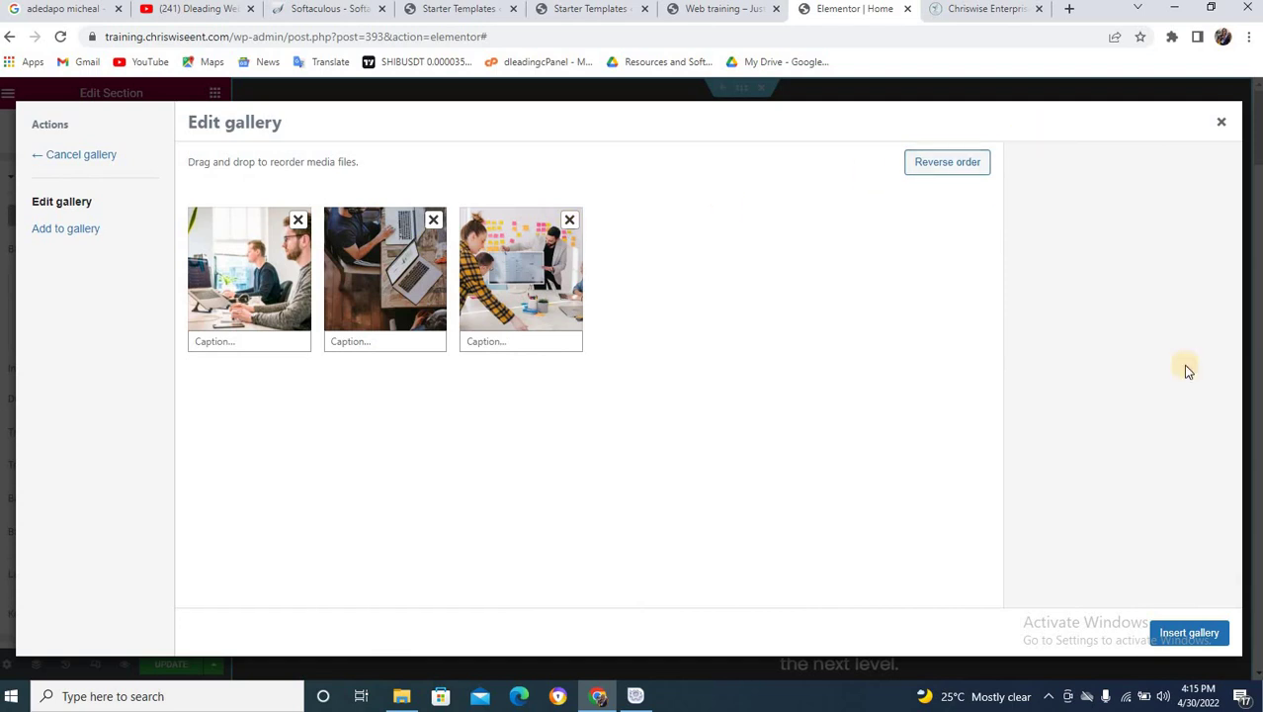
{"action": "left_click", "coordinate": [1223, 636]}
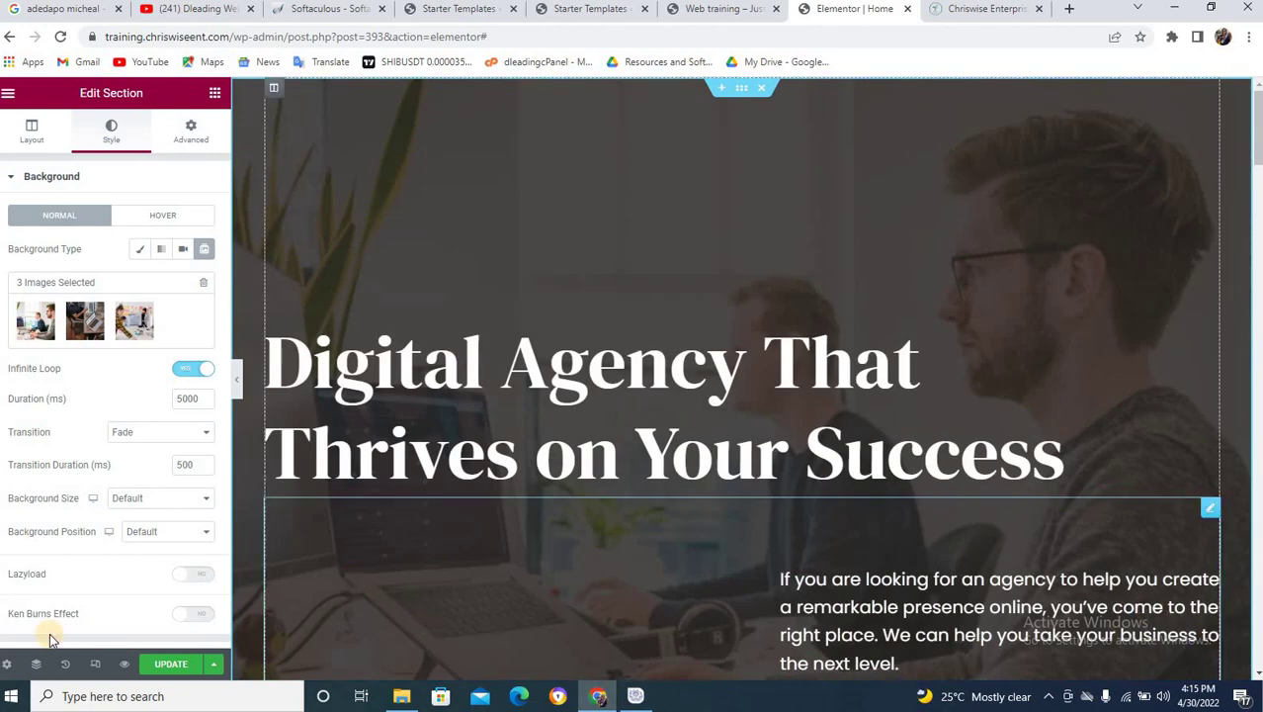
Save the page with UPDATE and preview the hero slideshow in a new tab
{"action": "left_click", "coordinate": [178, 659]}
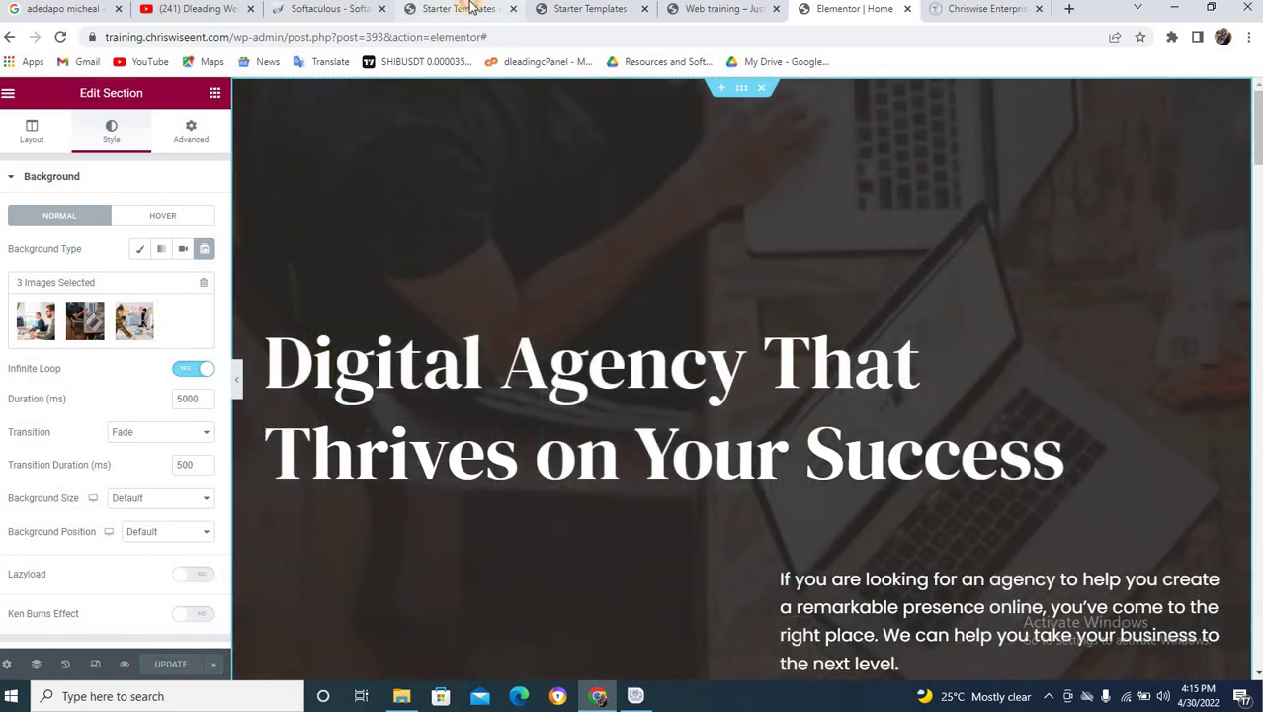
{"action": "left_click", "coordinate": [471, 8]}
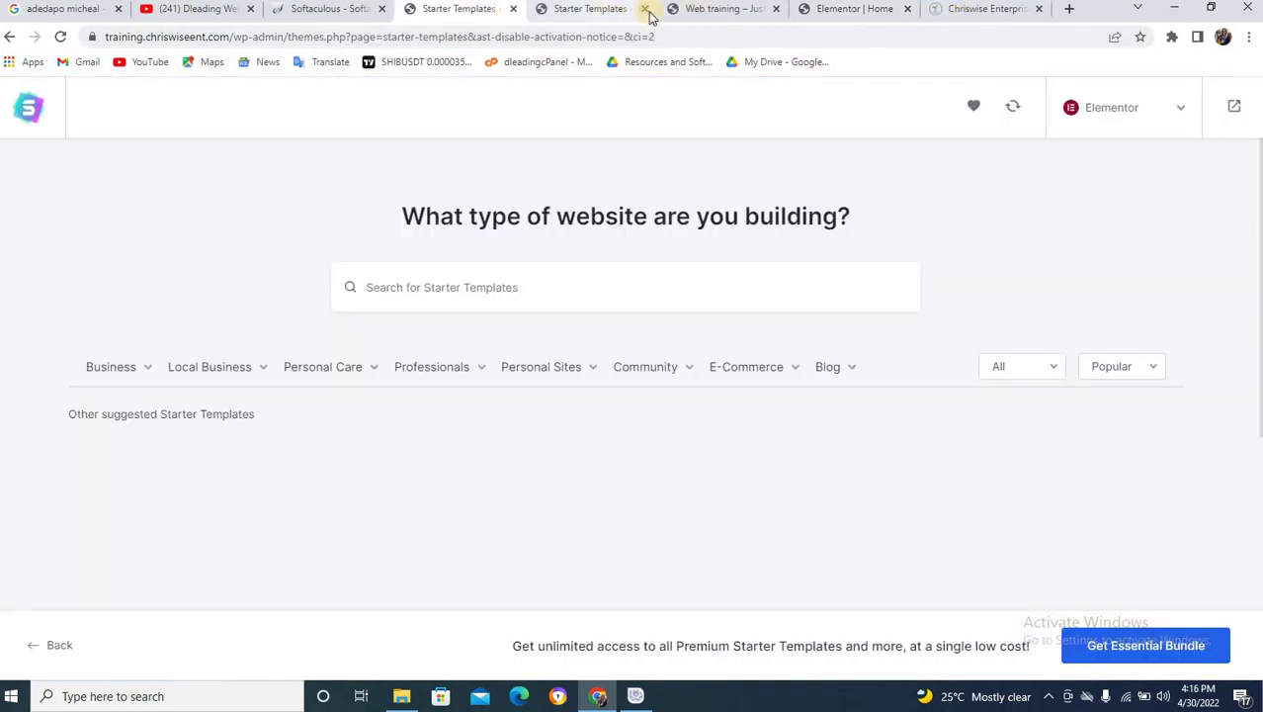
{"action": "left_click", "coordinate": [854, 7]}
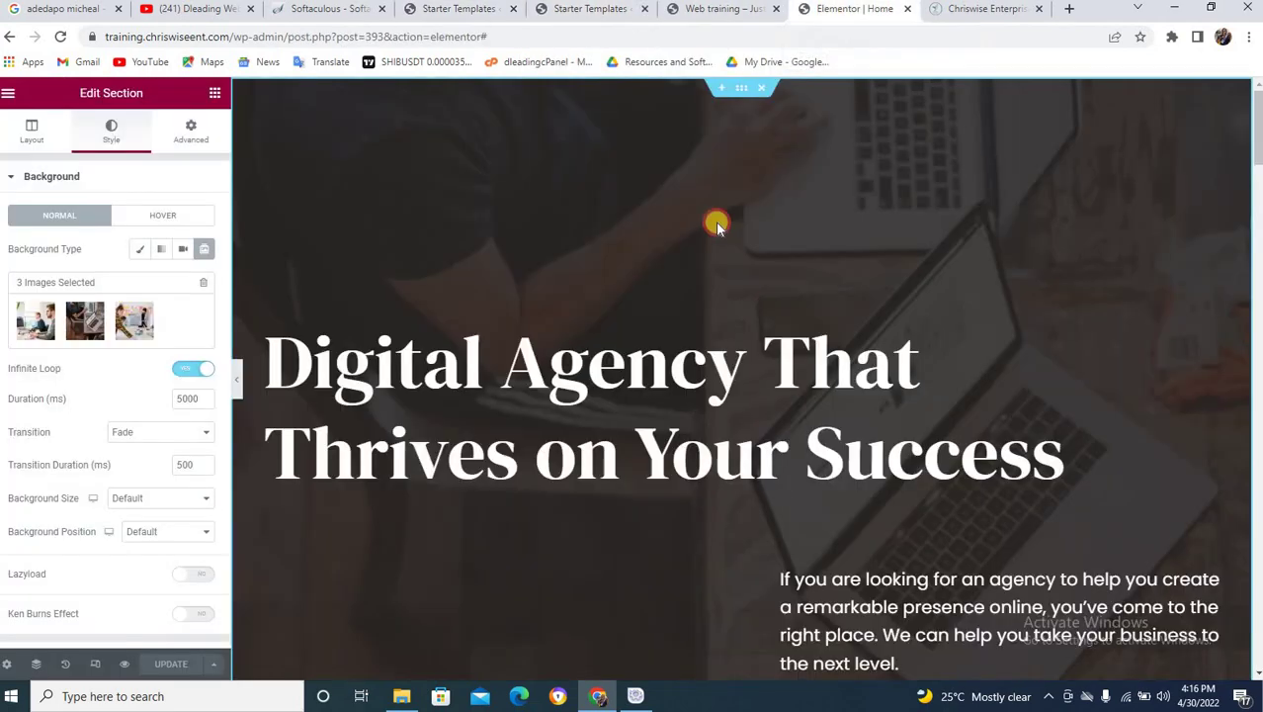
{"action": "left_click", "coordinate": [123, 668]}
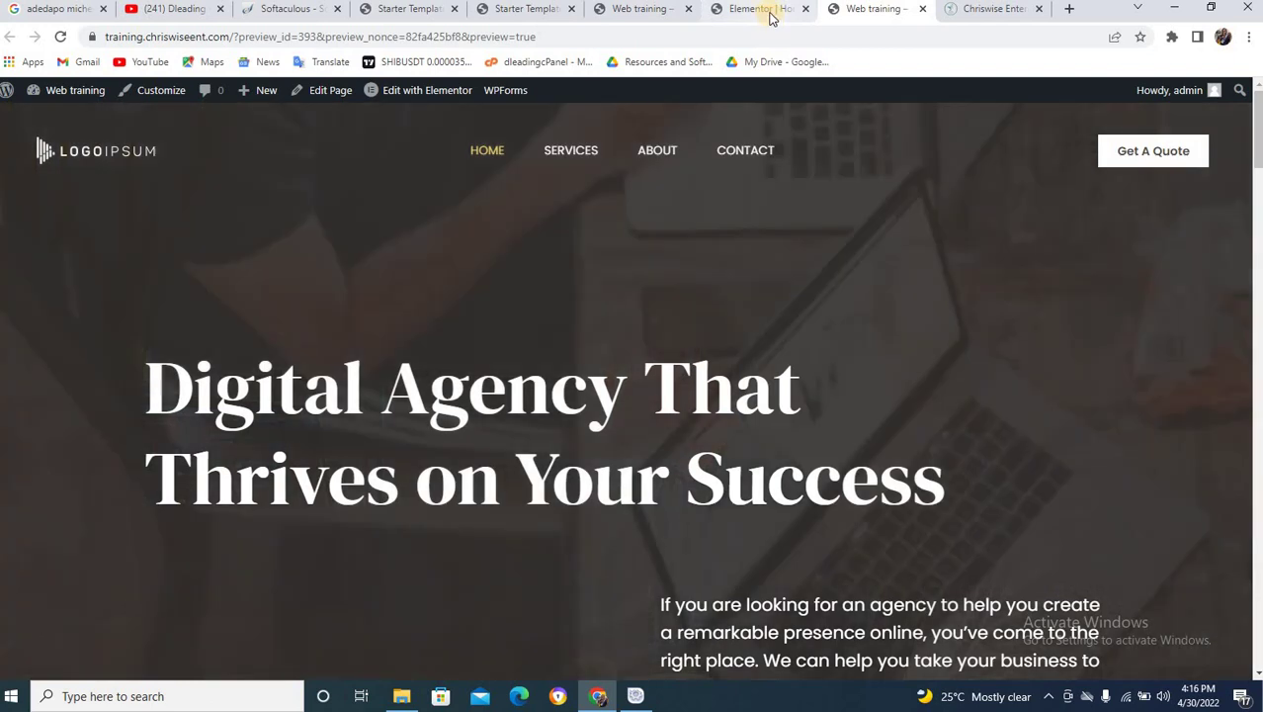
{"action": "left_click", "coordinate": [768, 12]}
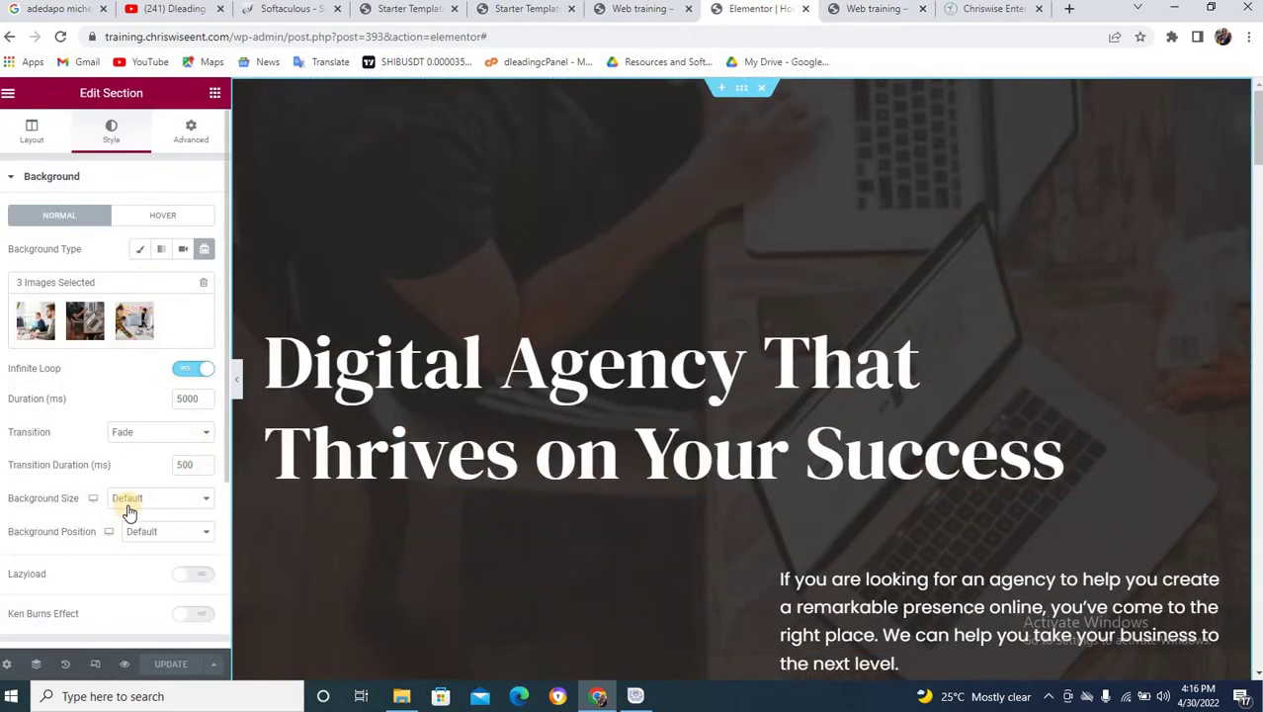
Lower the hero Background Overlay opacity from 0.85 to 0.7 and save with UPDATE
{"action": "scroll", "coordinate": [129, 511], "scroll_direction": "down", "scroll_amount": 3}
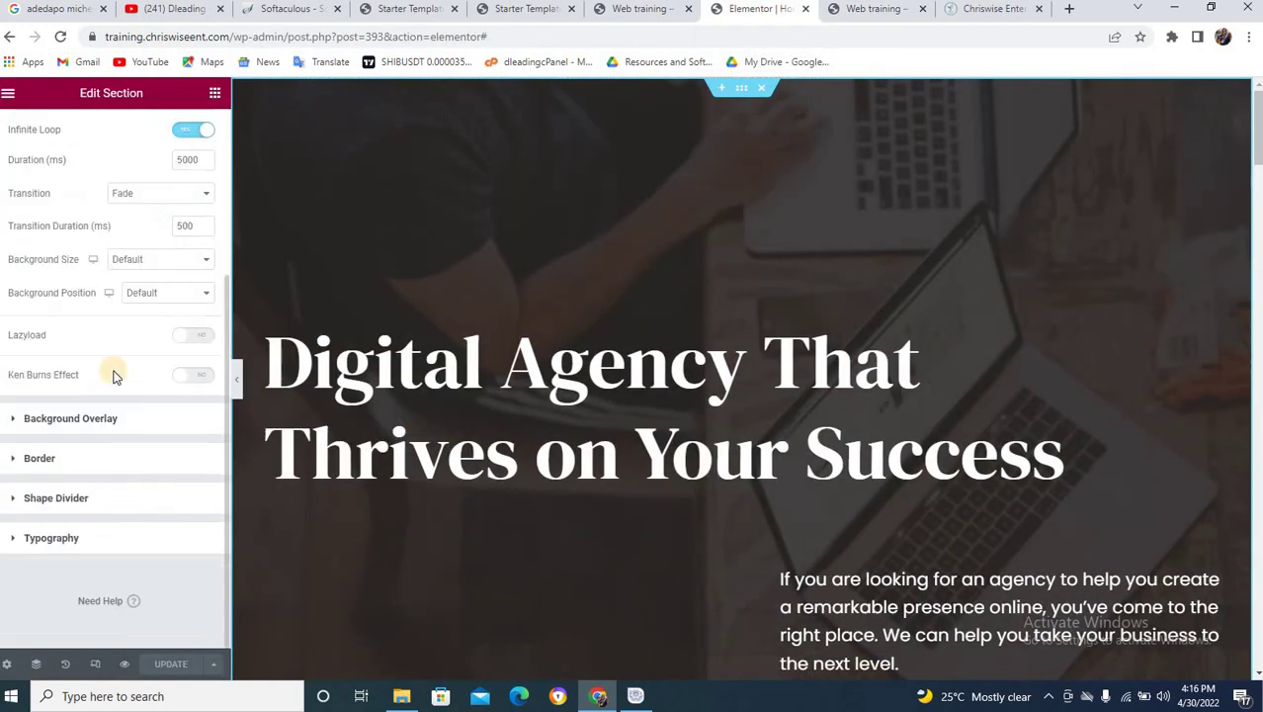
{"action": "left_click", "coordinate": [123, 426]}
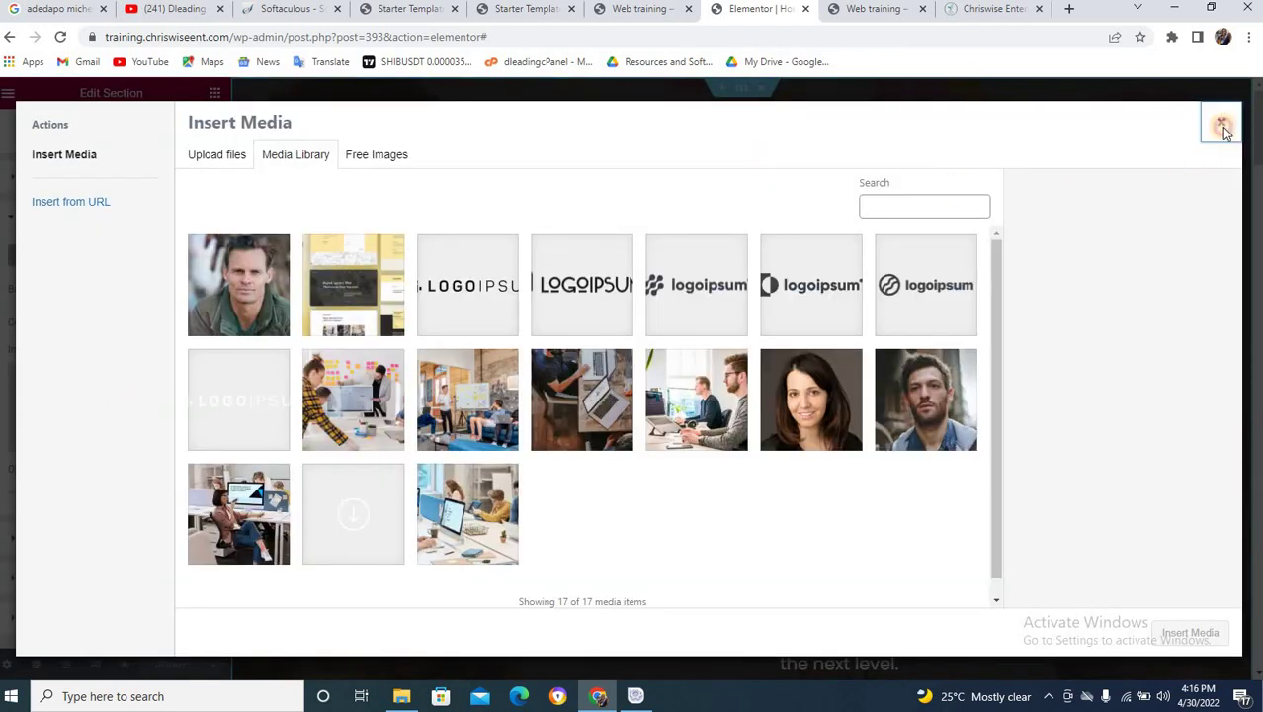
{"action": "left_click", "coordinate": [1221, 122]}
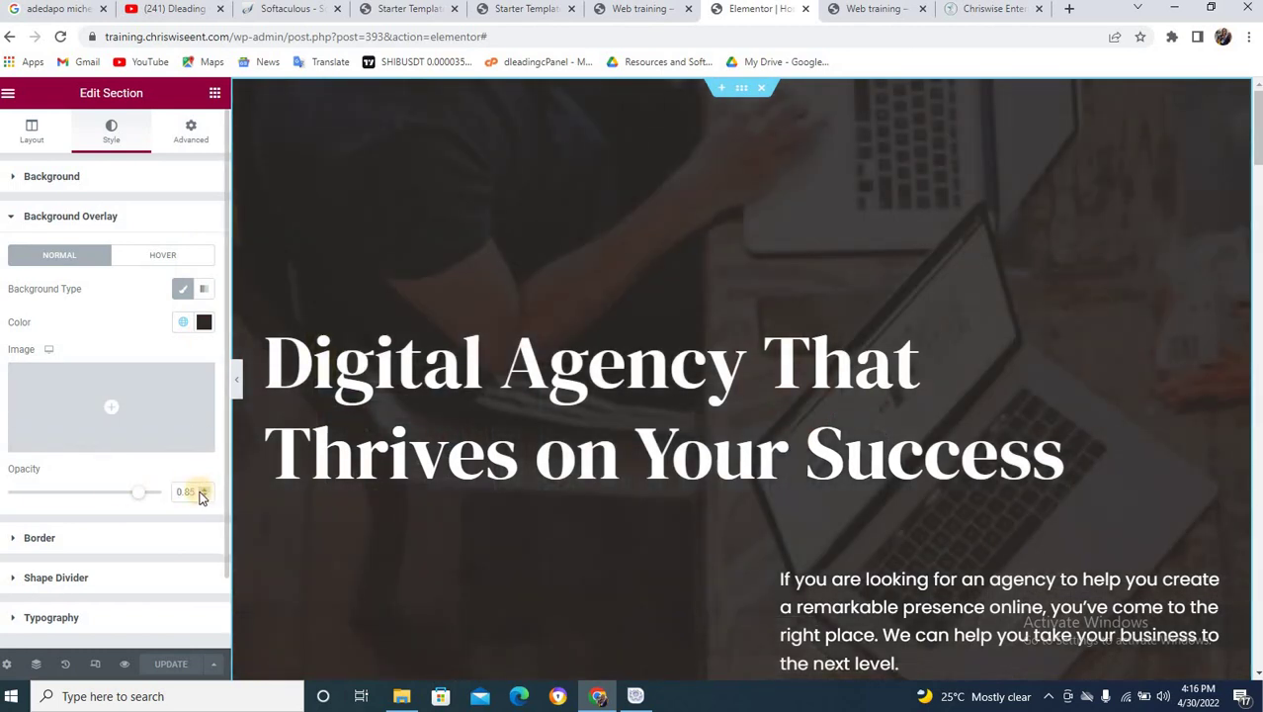
{"action": "left_click", "coordinate": [203, 496]}
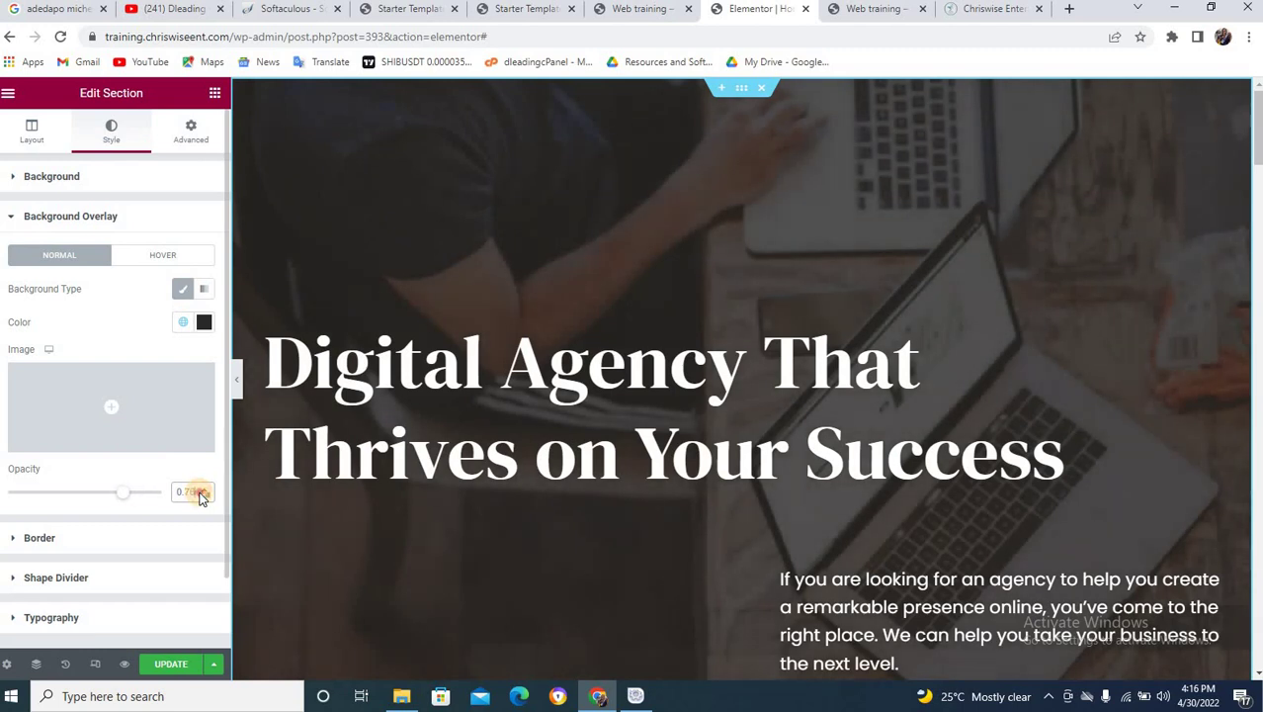
{"action": "left_click", "coordinate": [203, 496]}
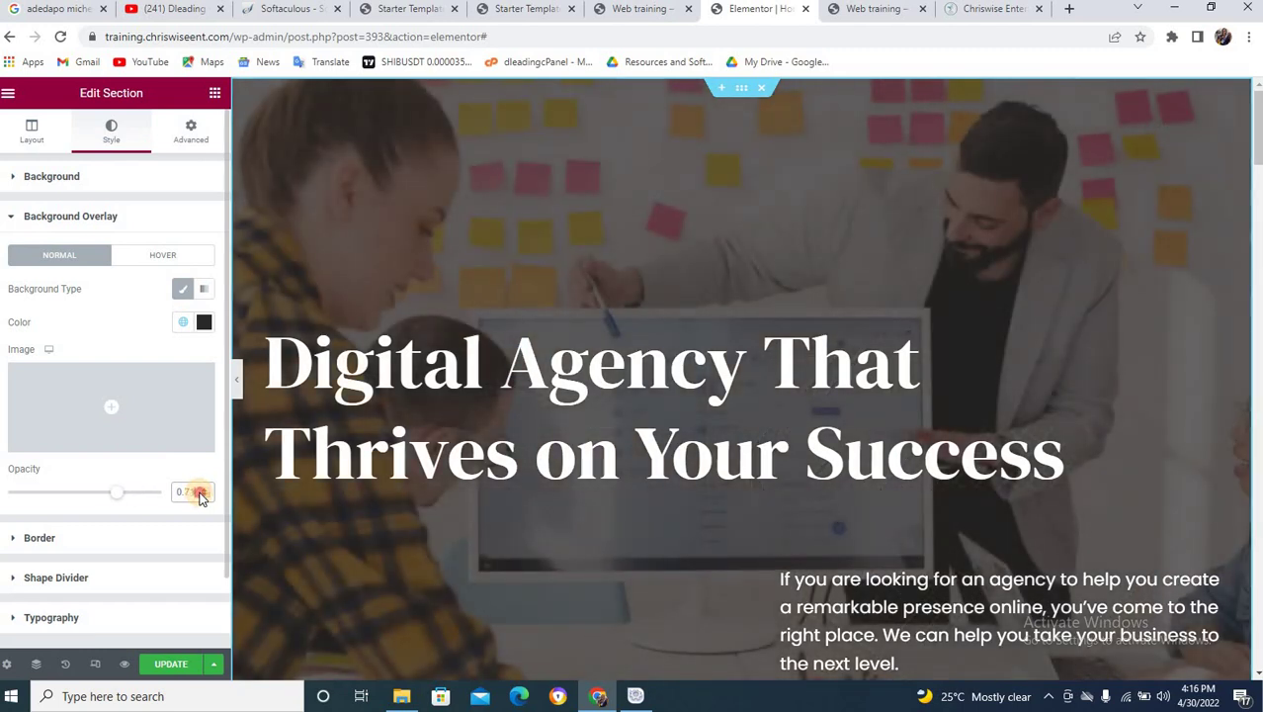
{"action": "left_click", "coordinate": [165, 662]}
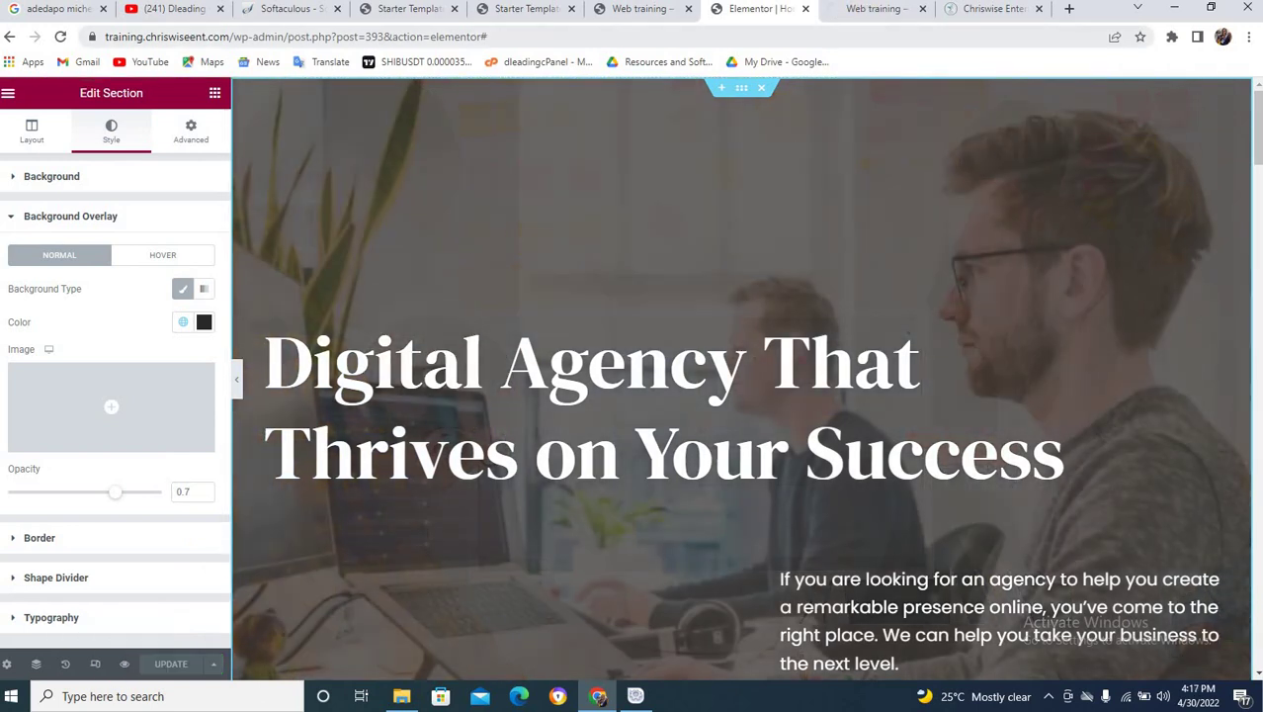
{"action": "left_click", "coordinate": [867, 9]}
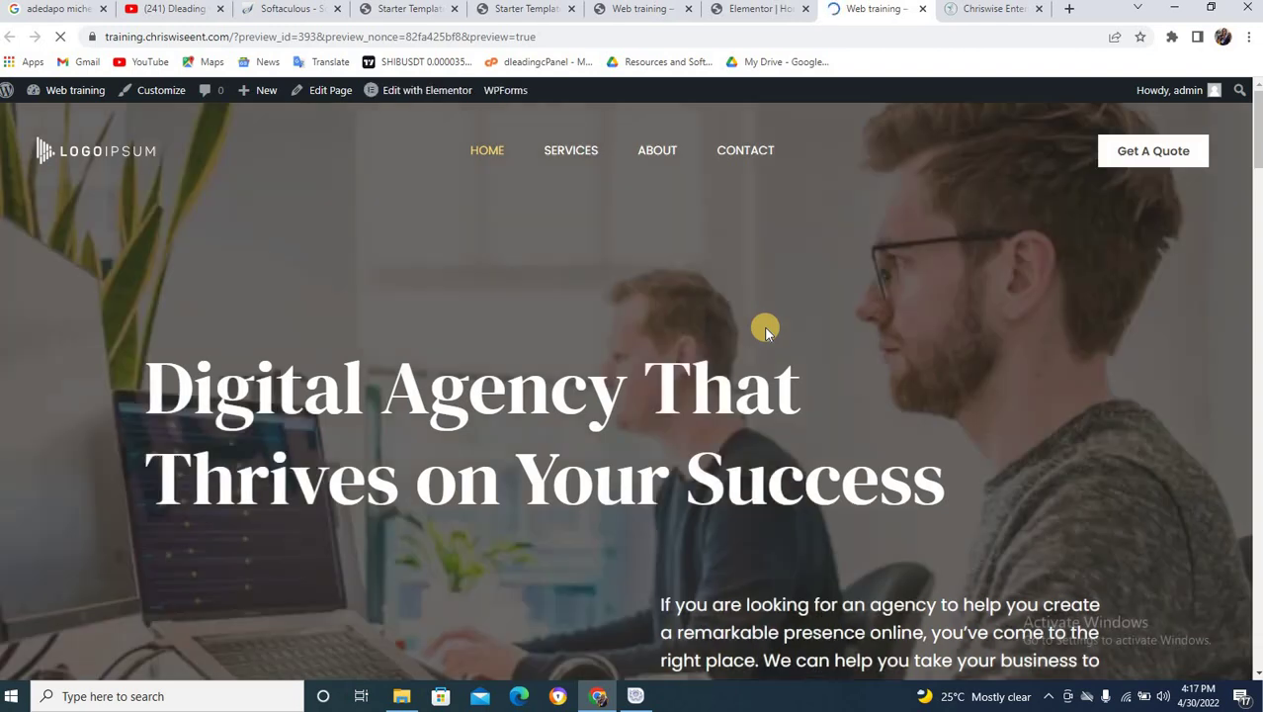
{"action": "scroll", "coordinate": [765, 329], "scroll_direction": "down", "scroll_amount": 3}
{"action": "scroll", "coordinate": [767, 329], "scroll_direction": "up", "scroll_amount": 3}
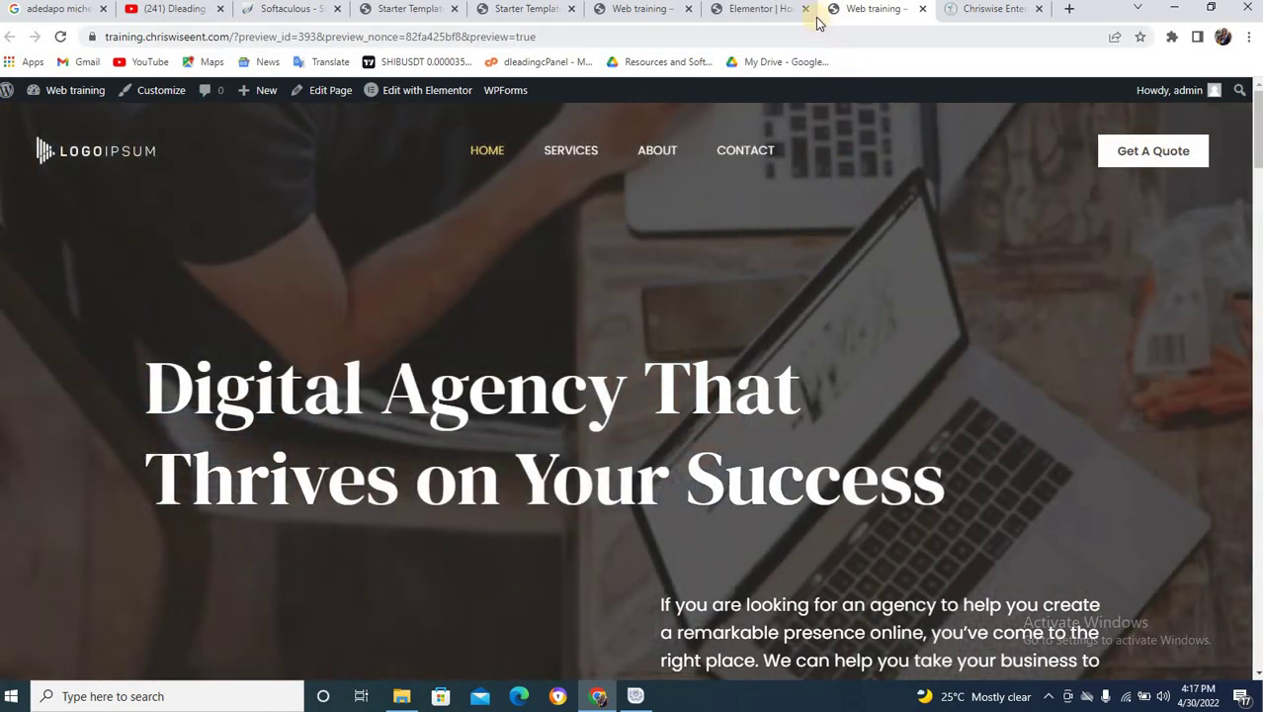
{"action": "left_click", "coordinate": [743, 11]}
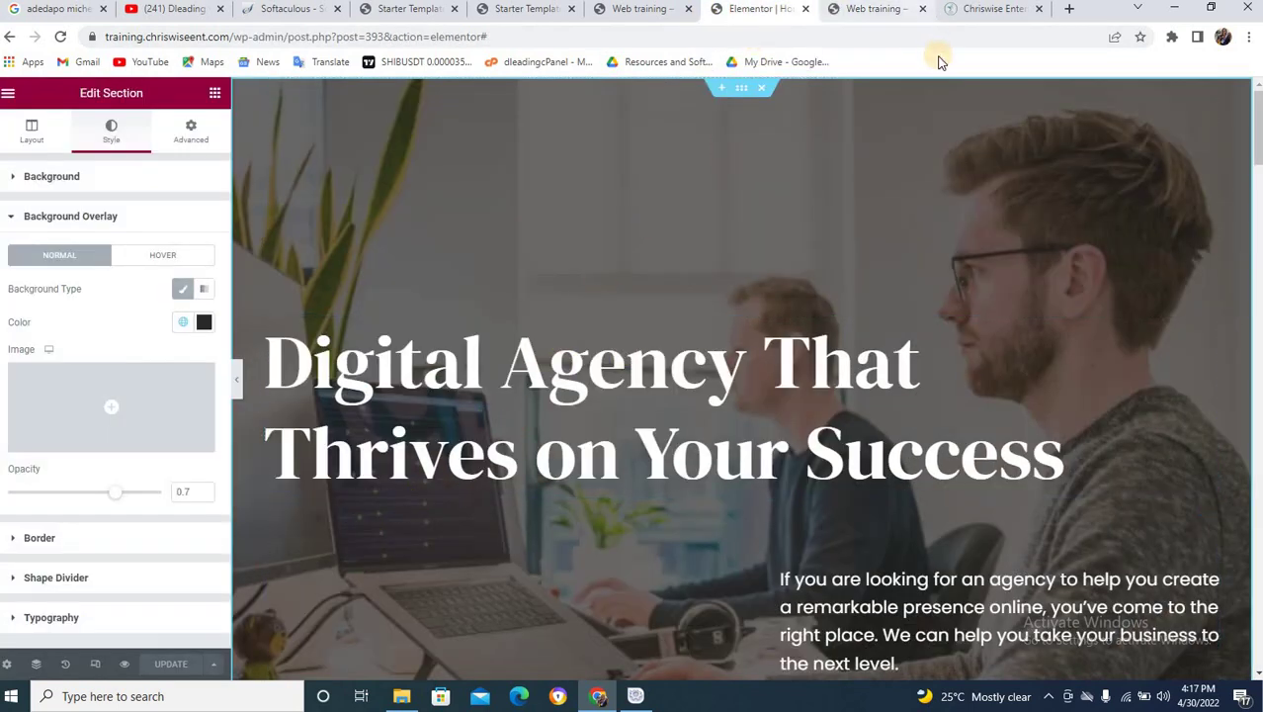
{"action": "scroll", "coordinate": [906, 474], "scroll_direction": "down", "scroll_amount": 7}
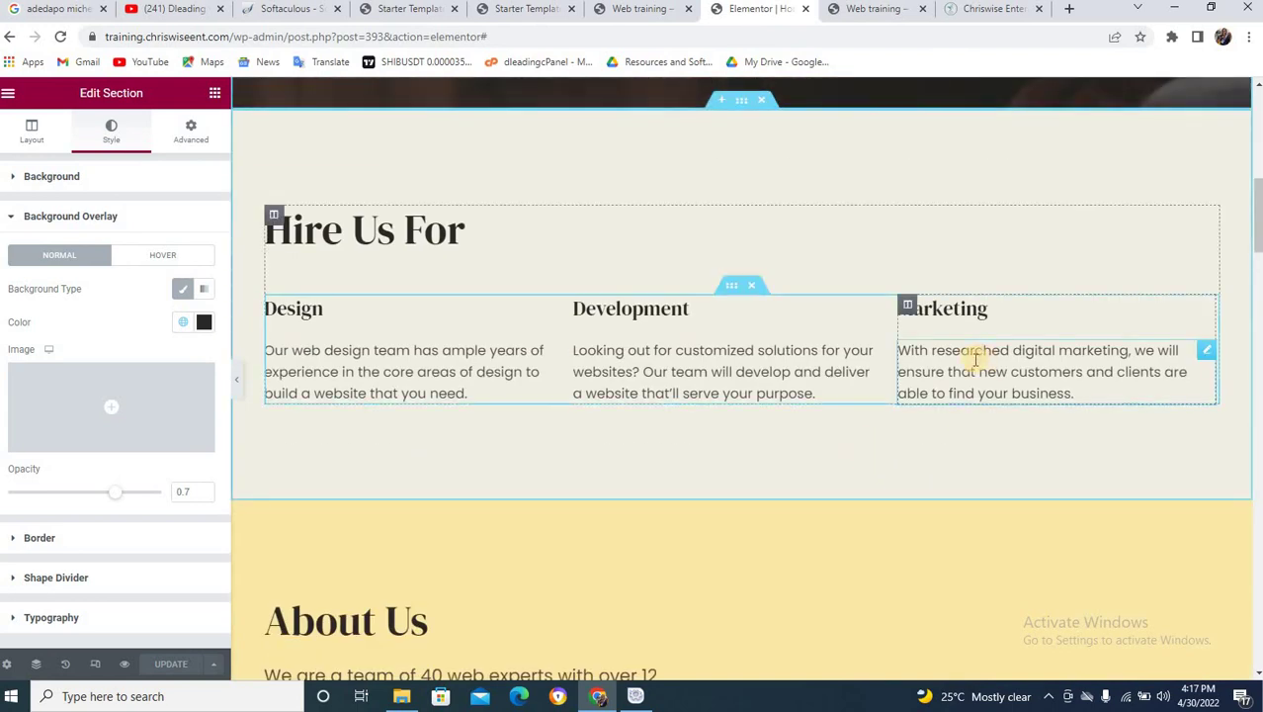
Replace the 'Hire Us For' heading title with 'Our Service'
{"action": "left_click", "coordinate": [496, 222]}
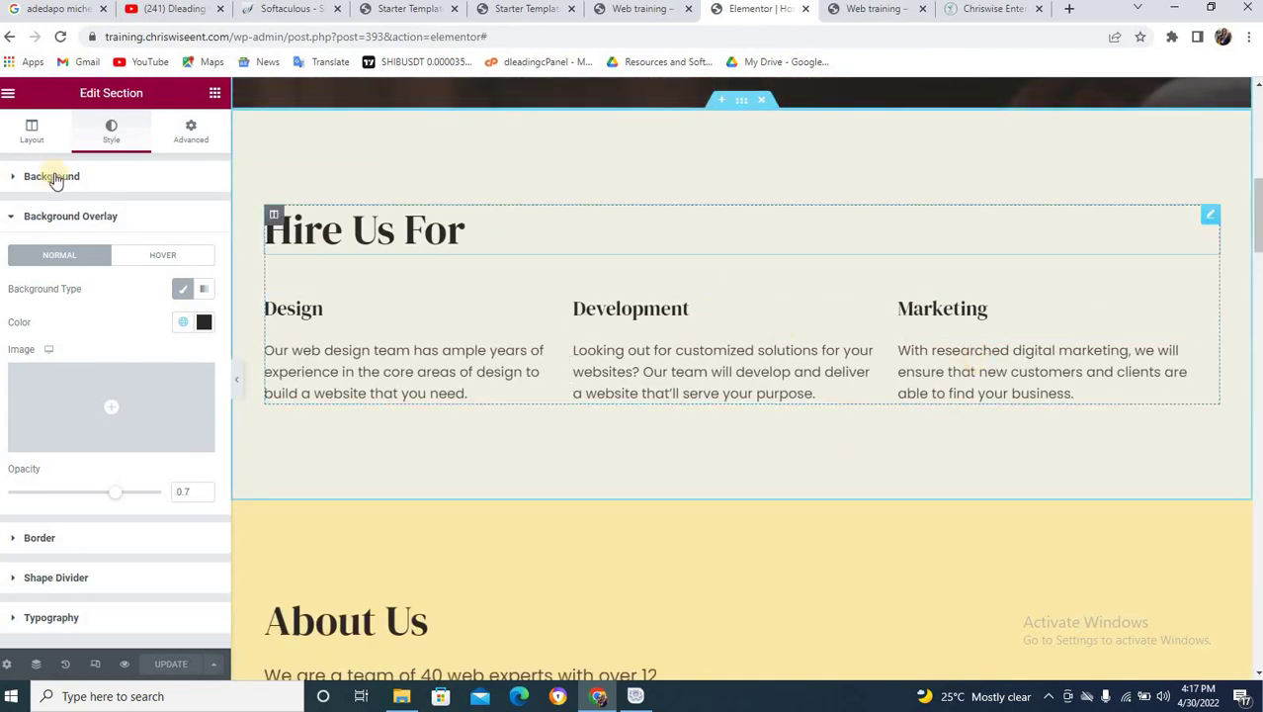
{"action": "left_click", "coordinate": [82, 233]}
{"action": "key", "text": "ctrl+a"}
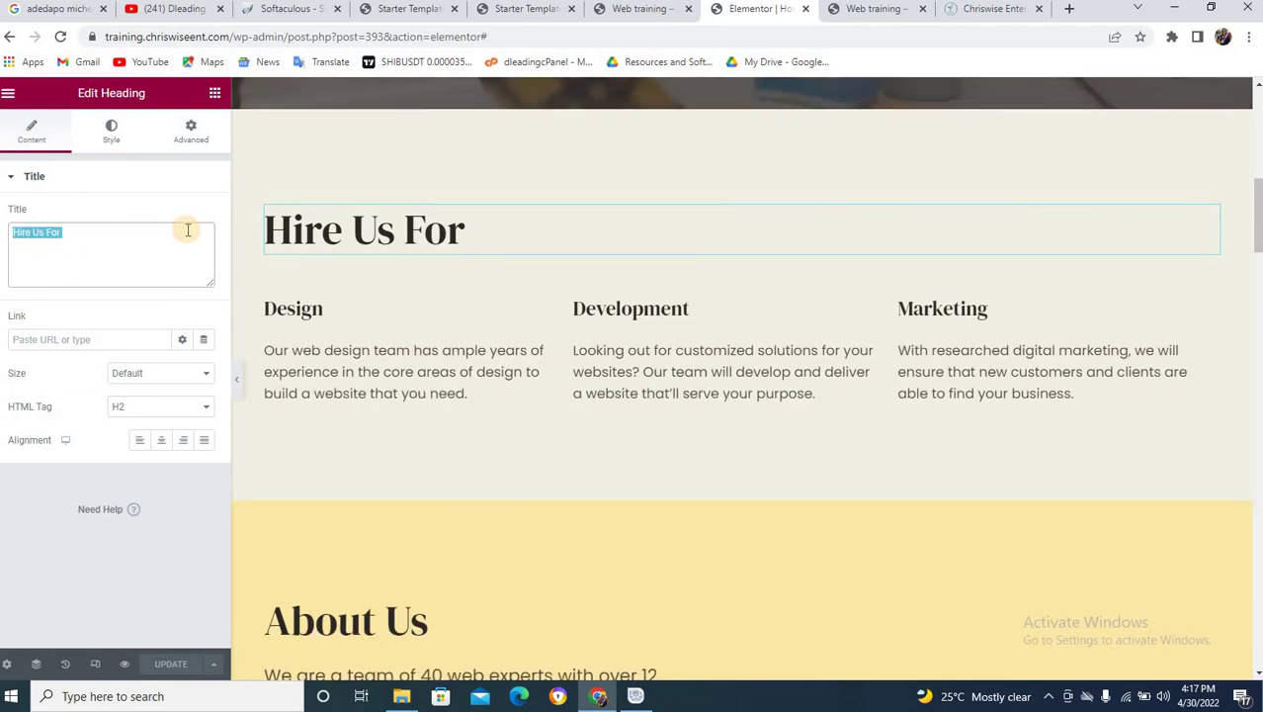
{"action": "type", "text": "Ou"}
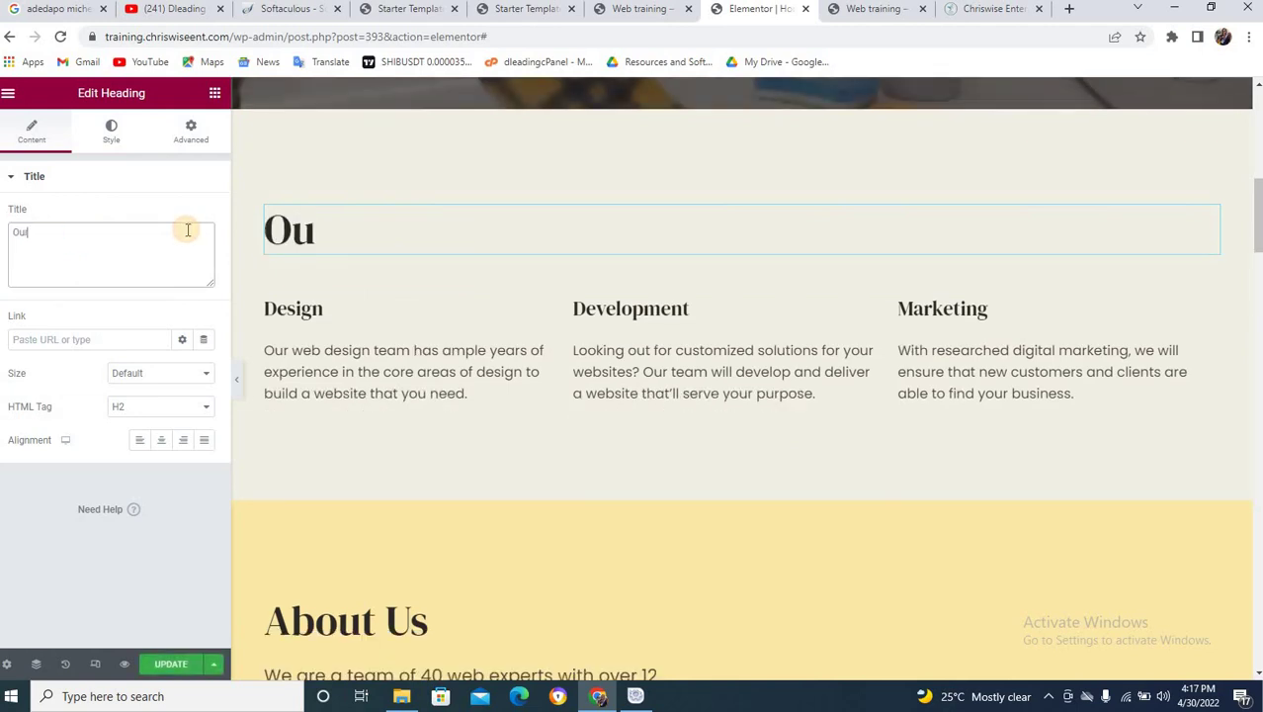
{"action": "type", "text": "r Service"}
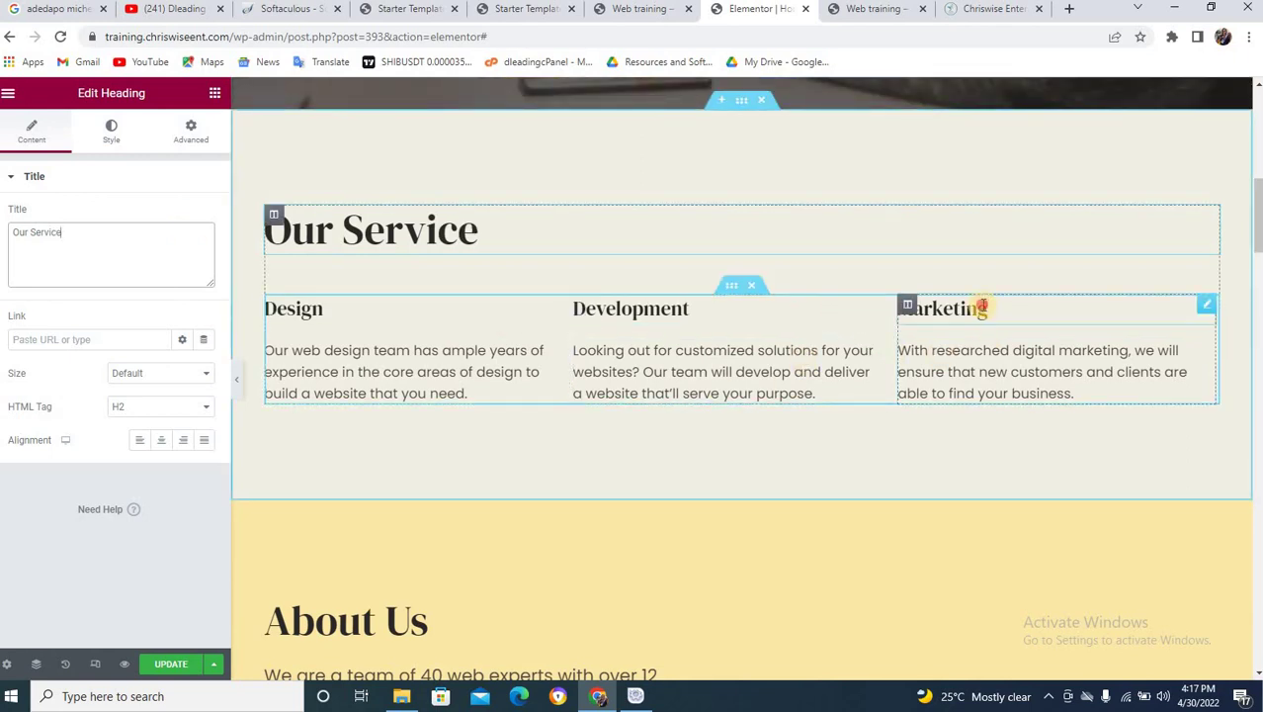
Inspect the Marketing, Development and Design column widgets below the heading
{"action": "left_click", "coordinate": [991, 377]}
{"action": "left_click", "coordinate": [696, 312]}
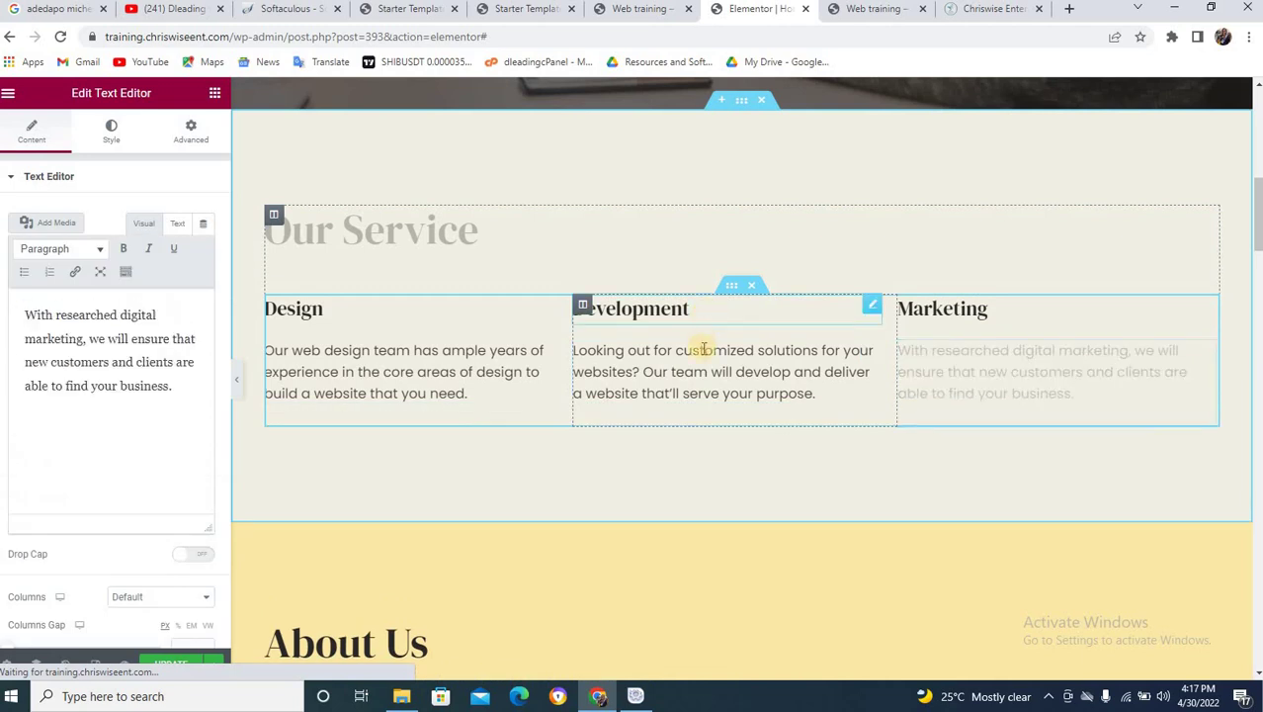
{"action": "left_click", "coordinate": [346, 372]}
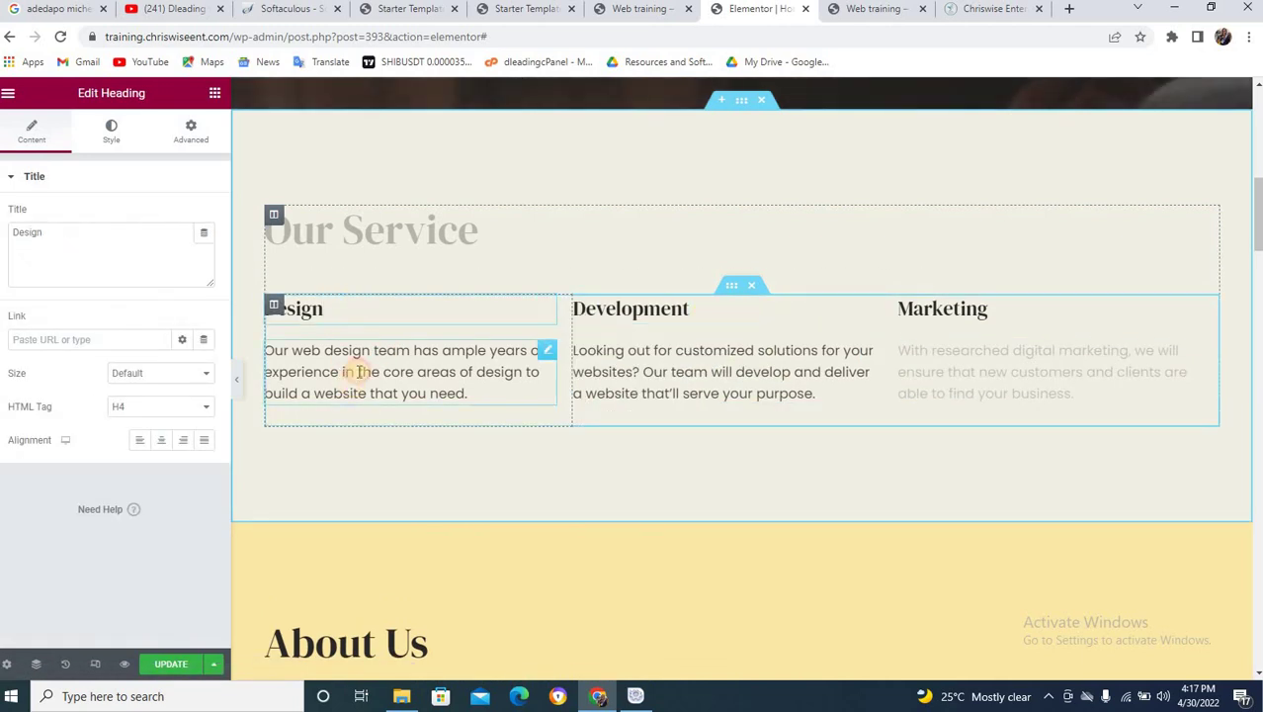
{"action": "scroll", "coordinate": [1133, 500], "scroll_direction": "down", "scroll_amount": 5}
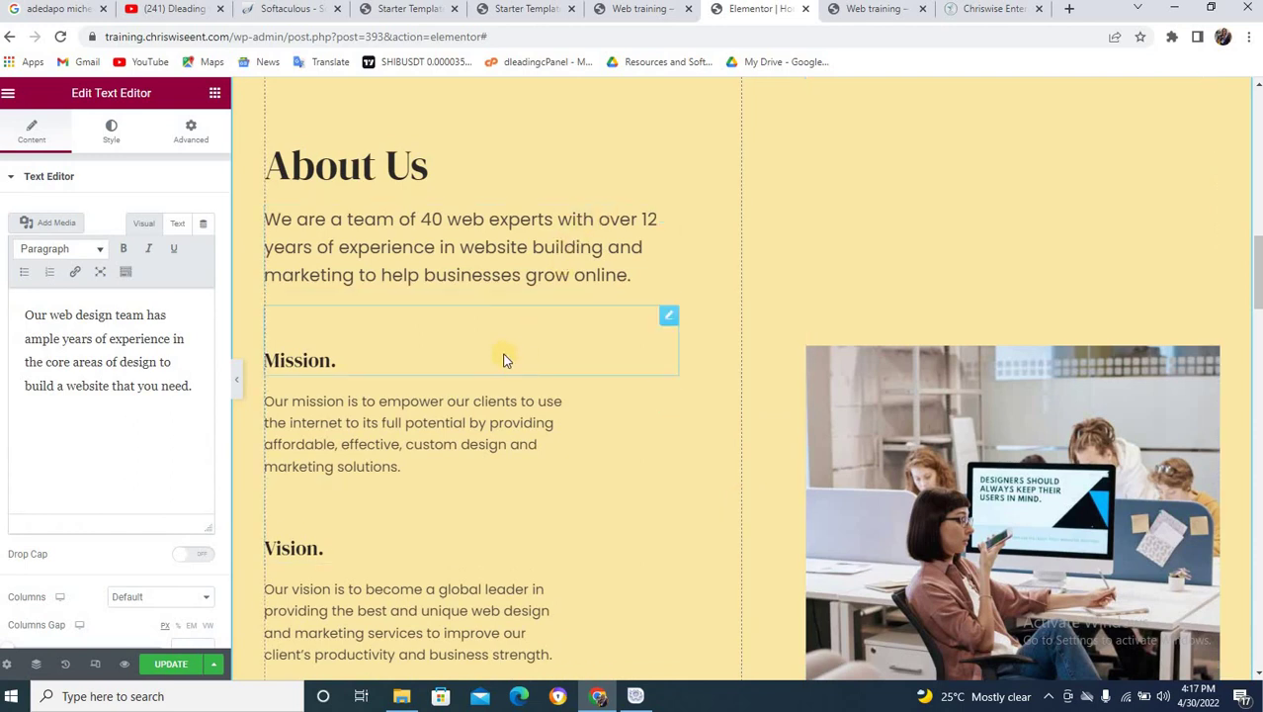
Change the 'About Us' heading to 'About Dleading'
{"action": "left_click", "coordinate": [368, 158]}
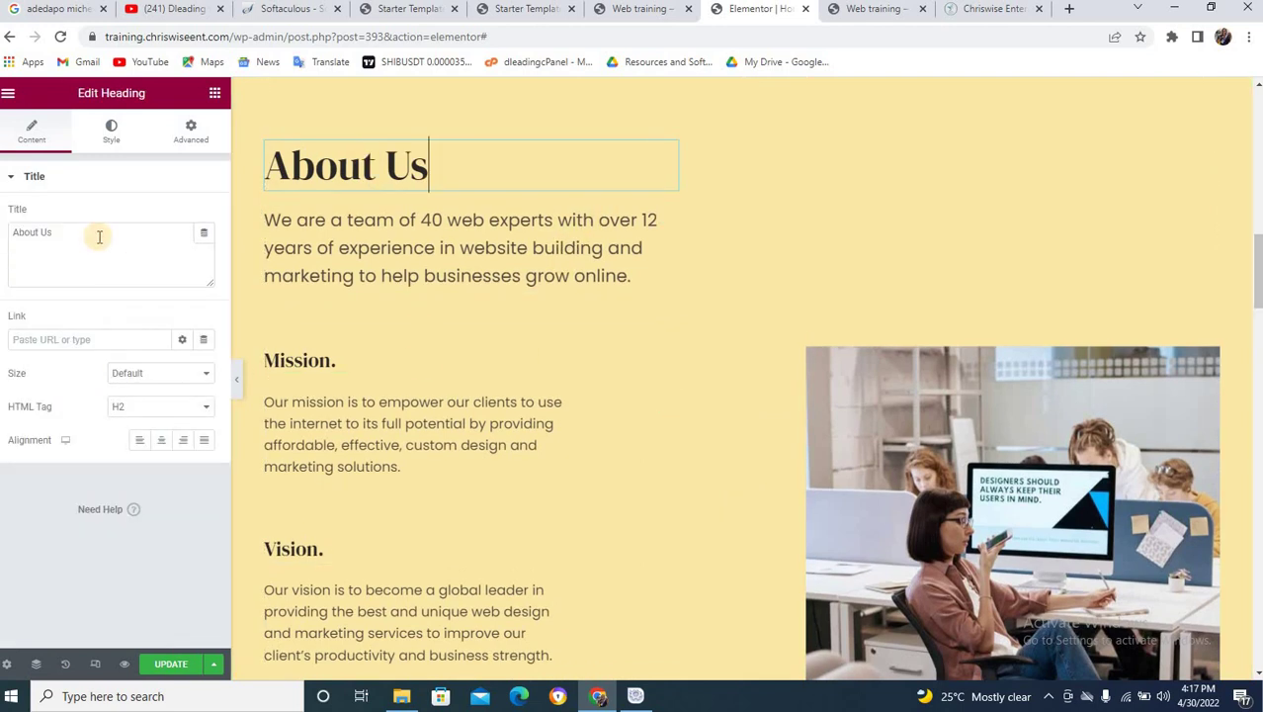
{"action": "left_click", "coordinate": [98, 236]}
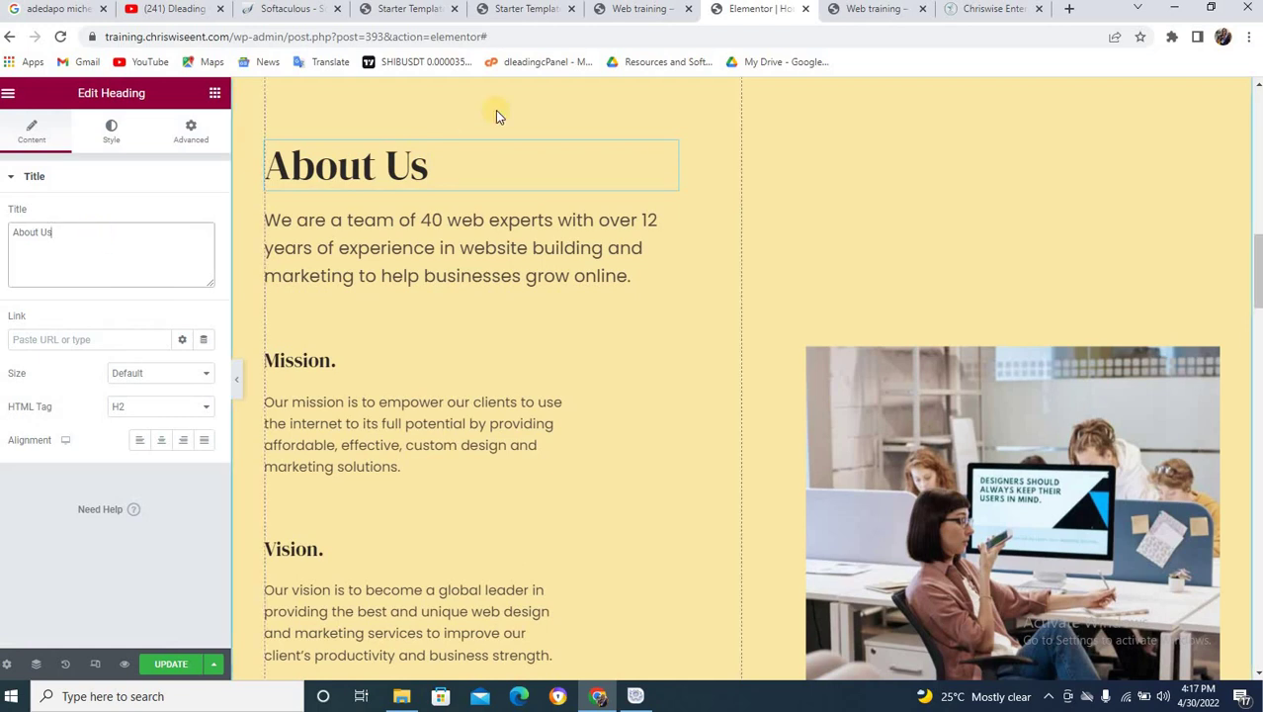
{"action": "key", "text": "BackSpace"}
{"action": "key", "text": "BackSpace"}
{"action": "key", "text": "BackSpace"}
{"action": "type", "text": "Dlea"}
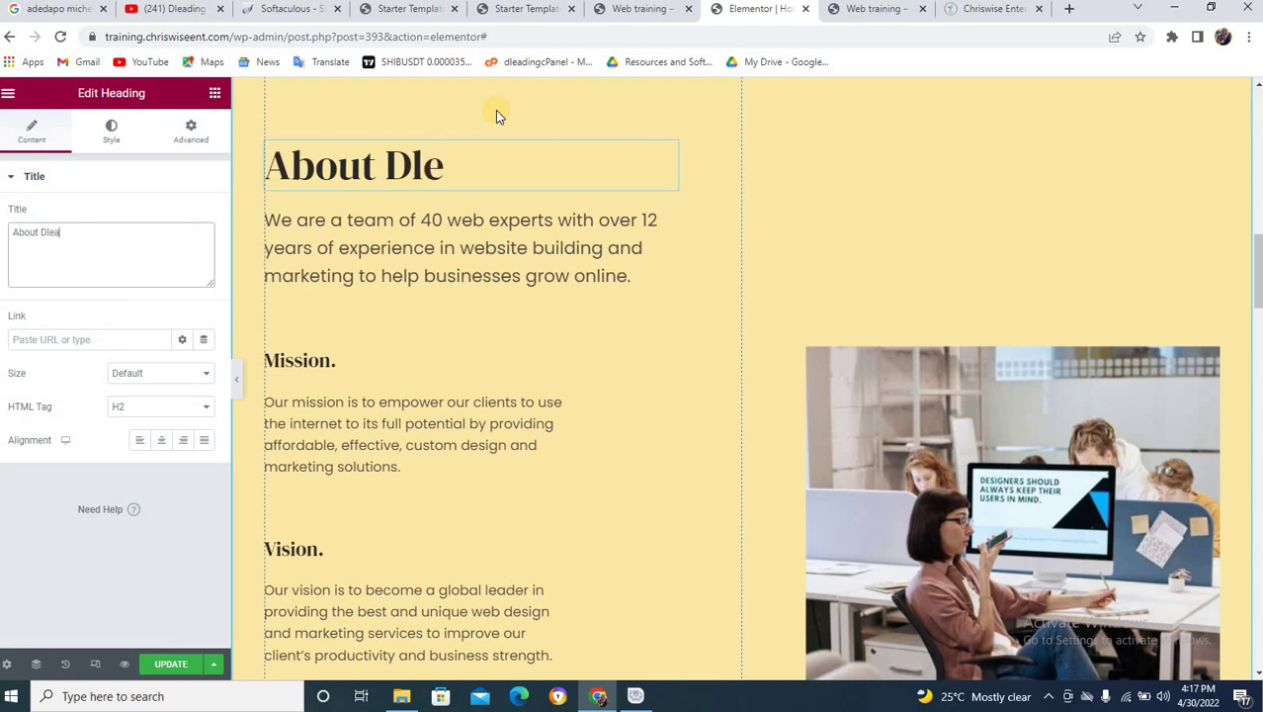
{"action": "type", "text": "ding"}
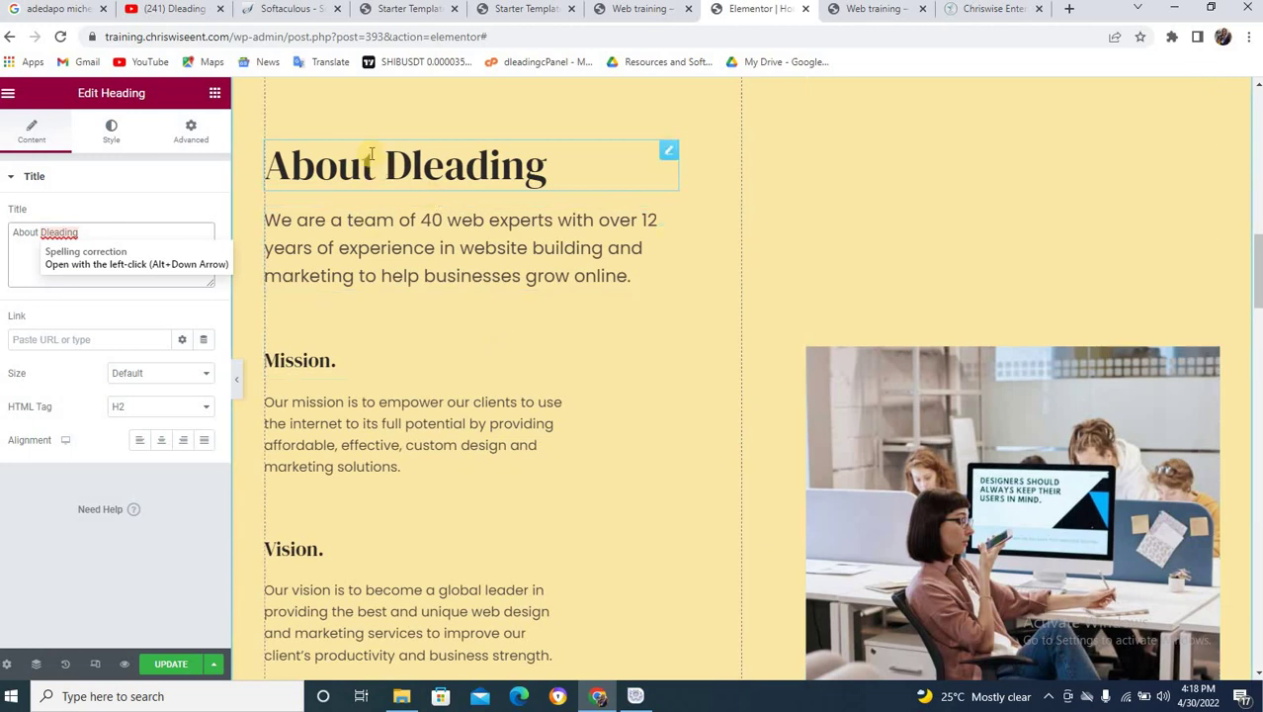
Check the heading's text colour style, then select the introduction paragraph below it
{"action": "left_click", "coordinate": [111, 130]}
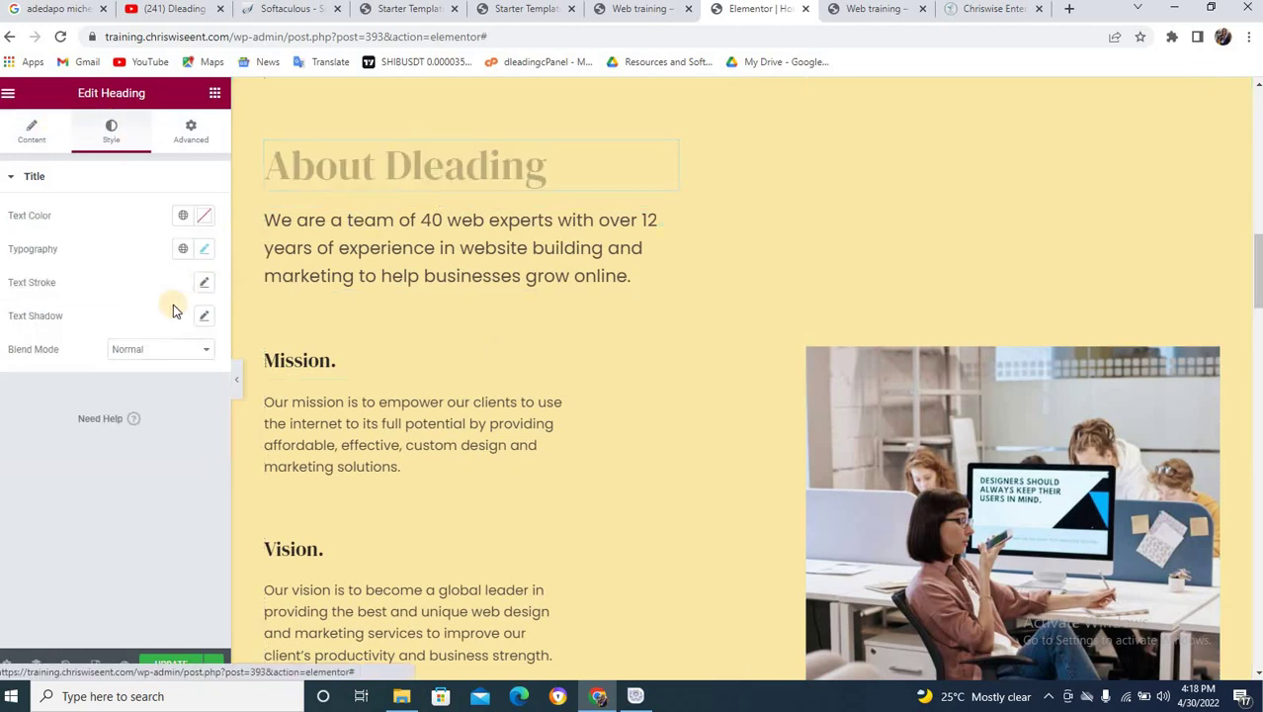
{"action": "left_click", "coordinate": [204, 216]}
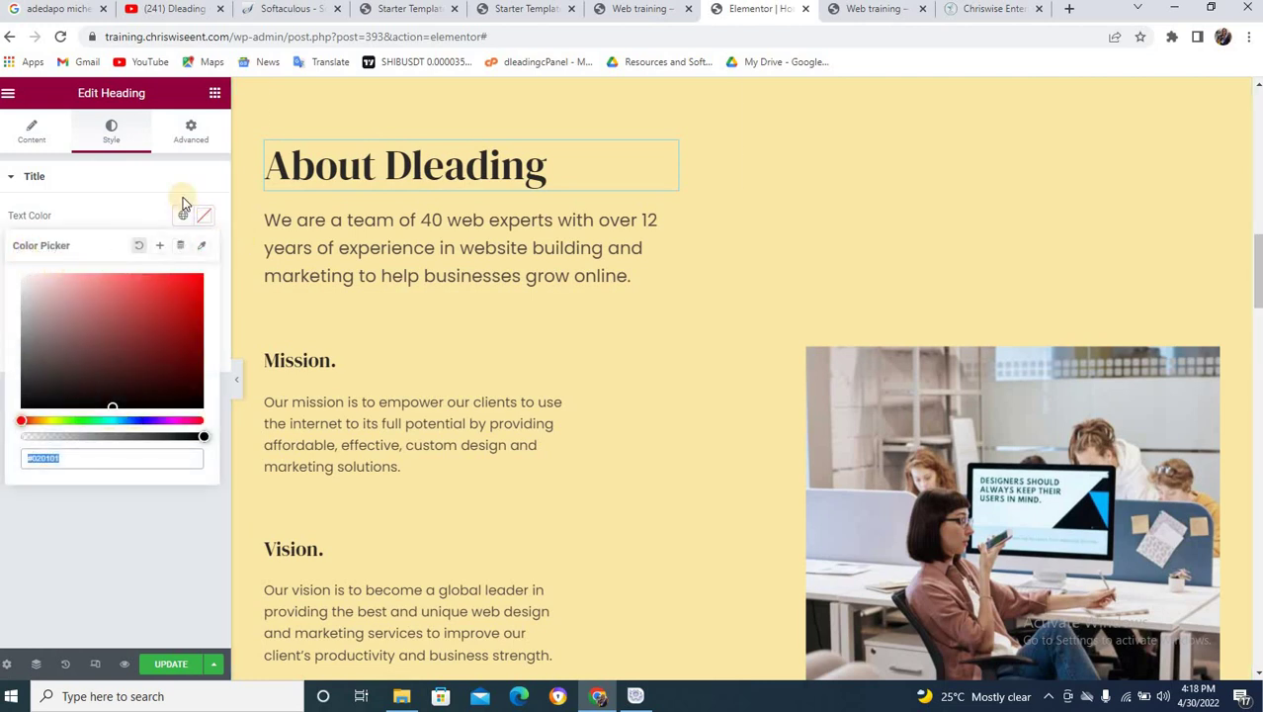
{"action": "left_click", "coordinate": [374, 179]}
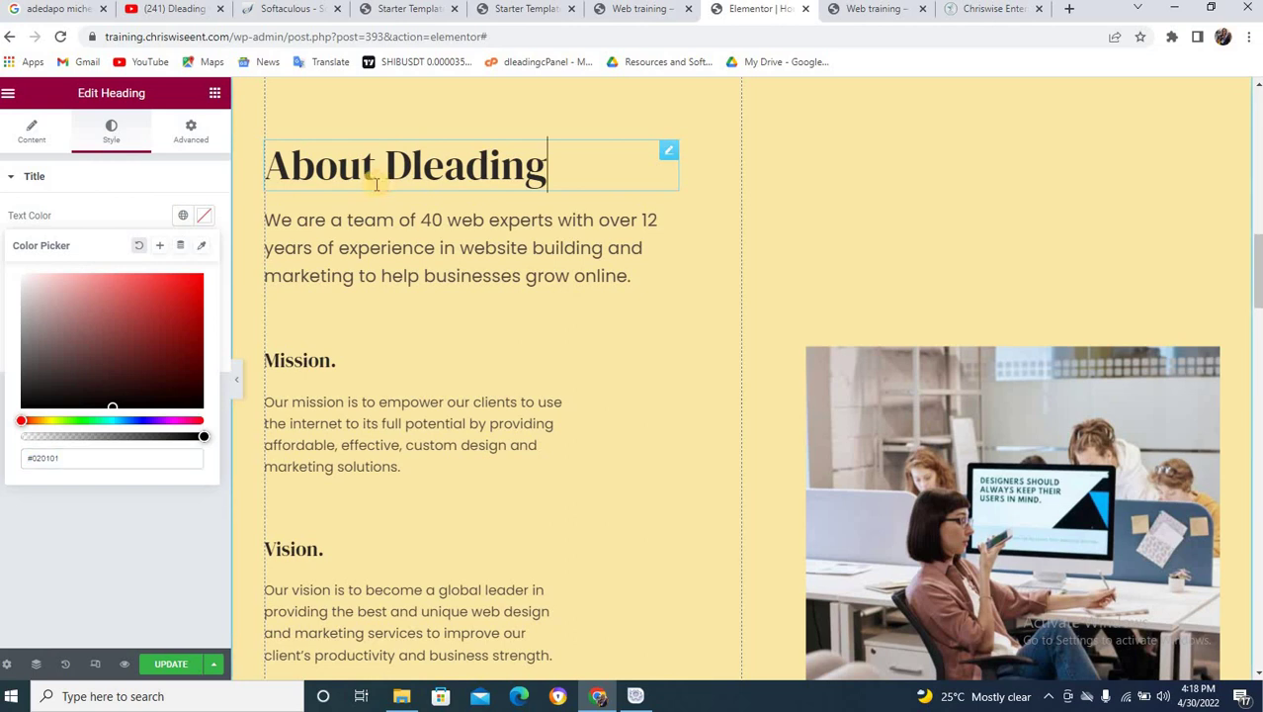
{"action": "left_click", "coordinate": [478, 282]}
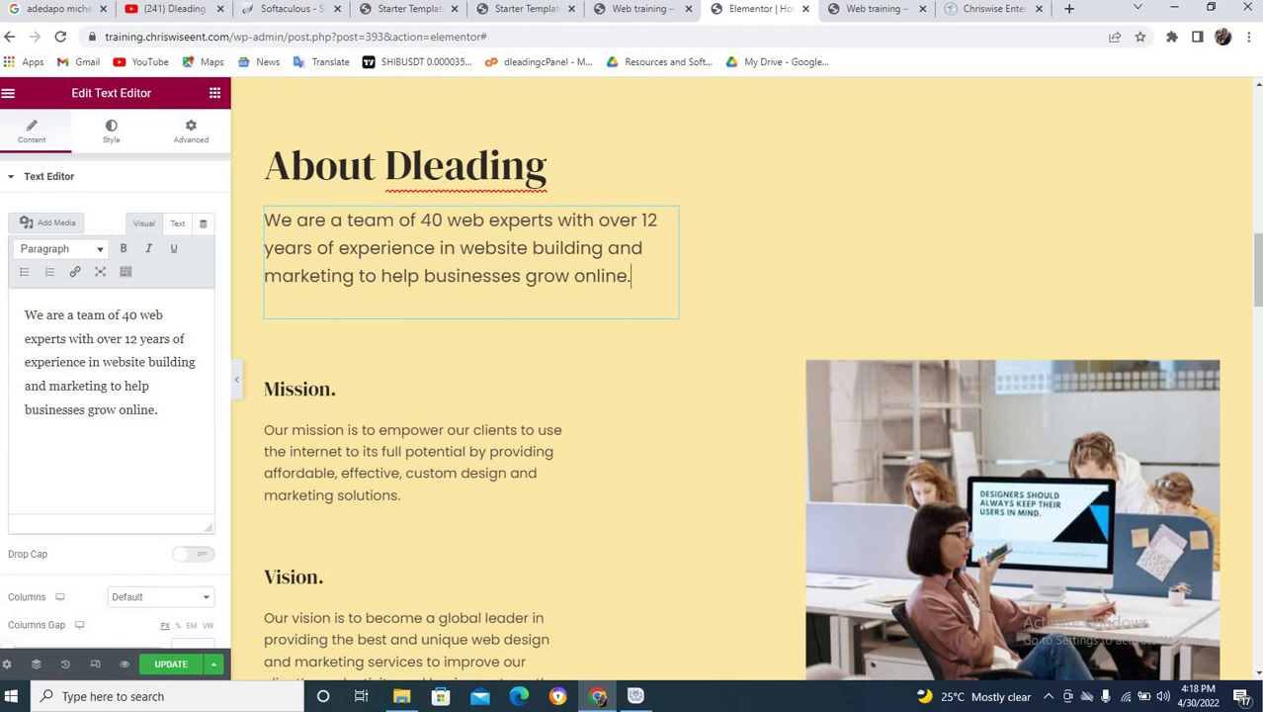
{"action": "scroll", "coordinate": [1258, 129], "scroll_direction": "up", "scroll_amount": 10}
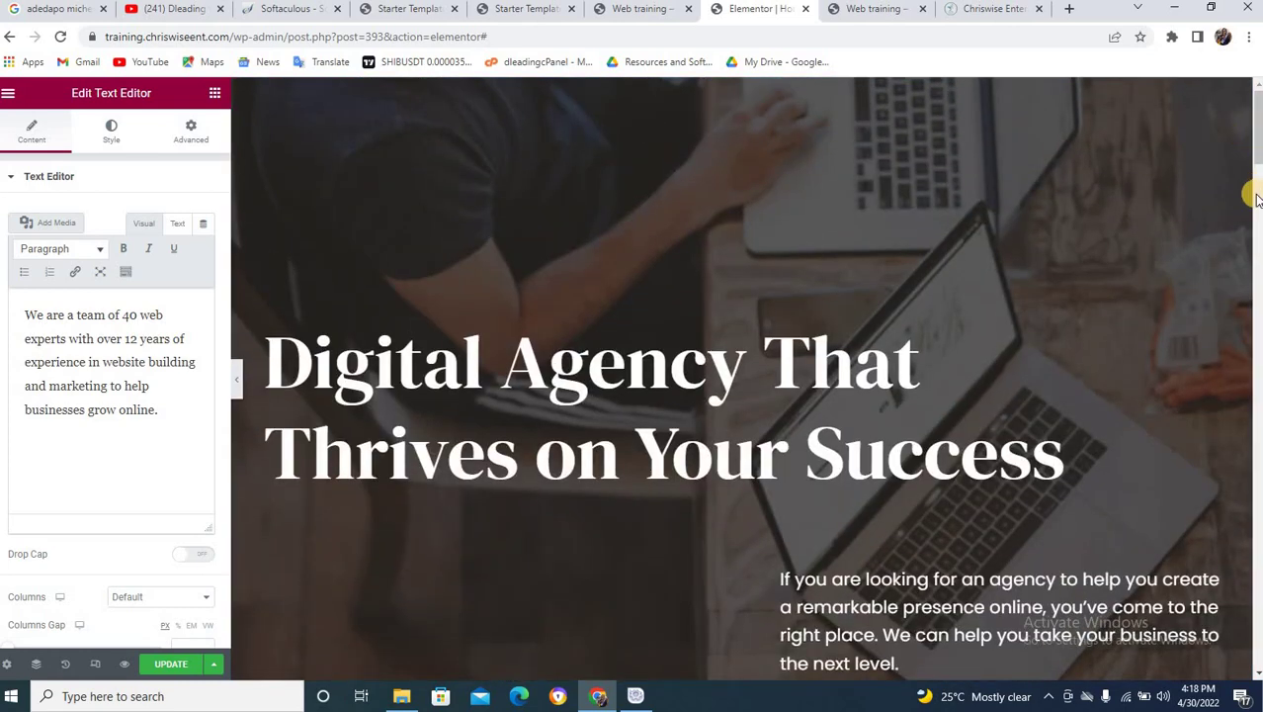
{"action": "scroll", "coordinate": [1198, 192], "scroll_direction": "down", "scroll_amount": 8}
{"action": "scroll", "coordinate": [1147, 171], "scroll_direction": "down", "scroll_amount": 15}
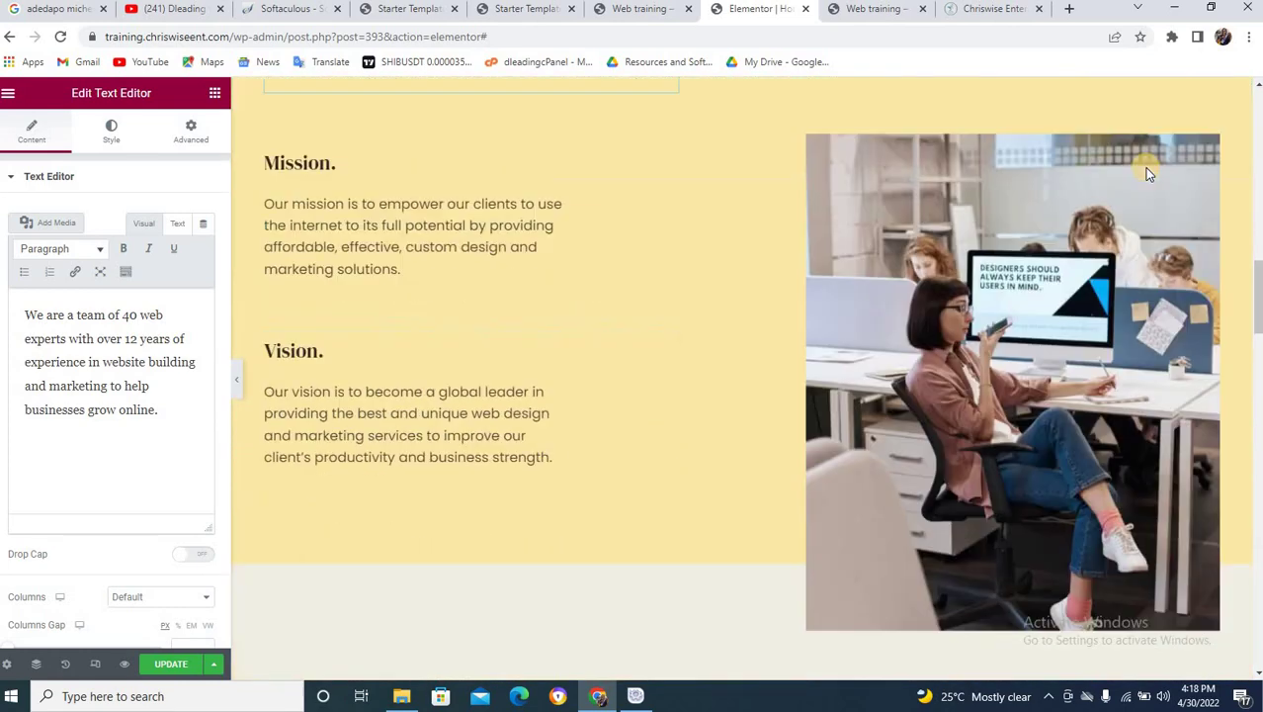
{"action": "scroll", "coordinate": [1146, 172], "scroll_direction": "down", "scroll_amount": 10}
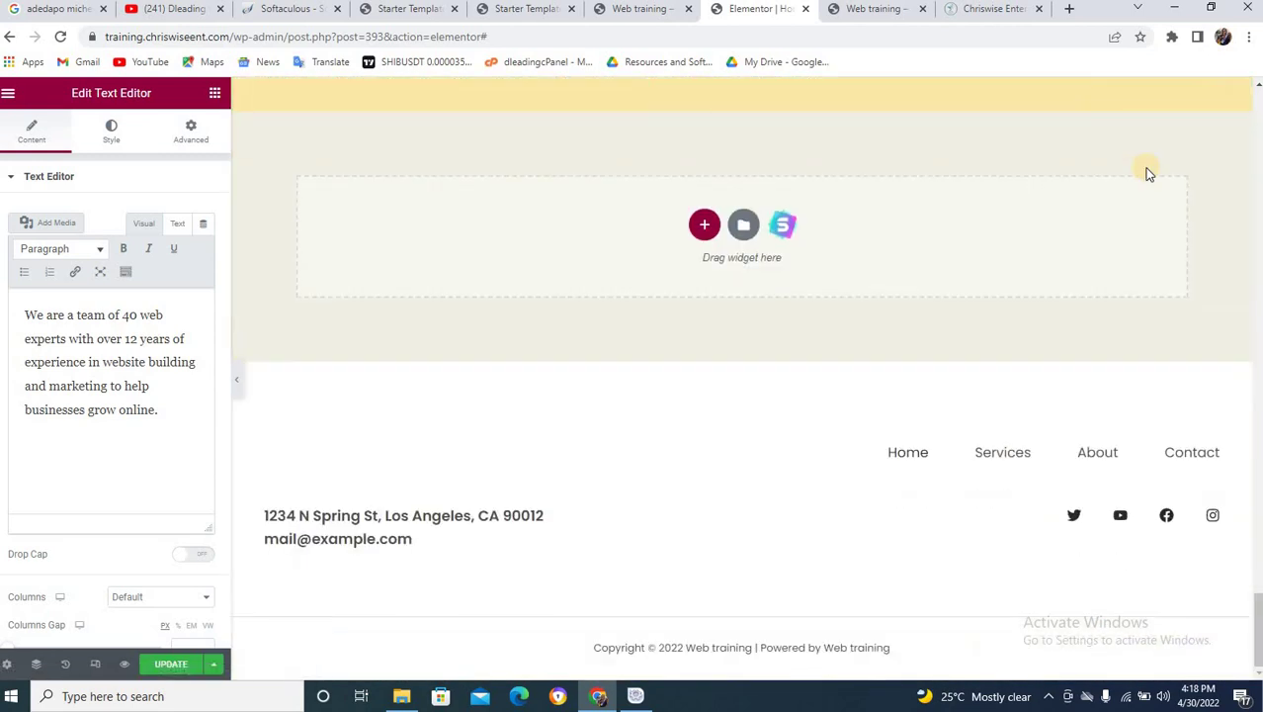
{"action": "scroll", "coordinate": [1147, 173], "scroll_direction": "up", "scroll_amount": 3}
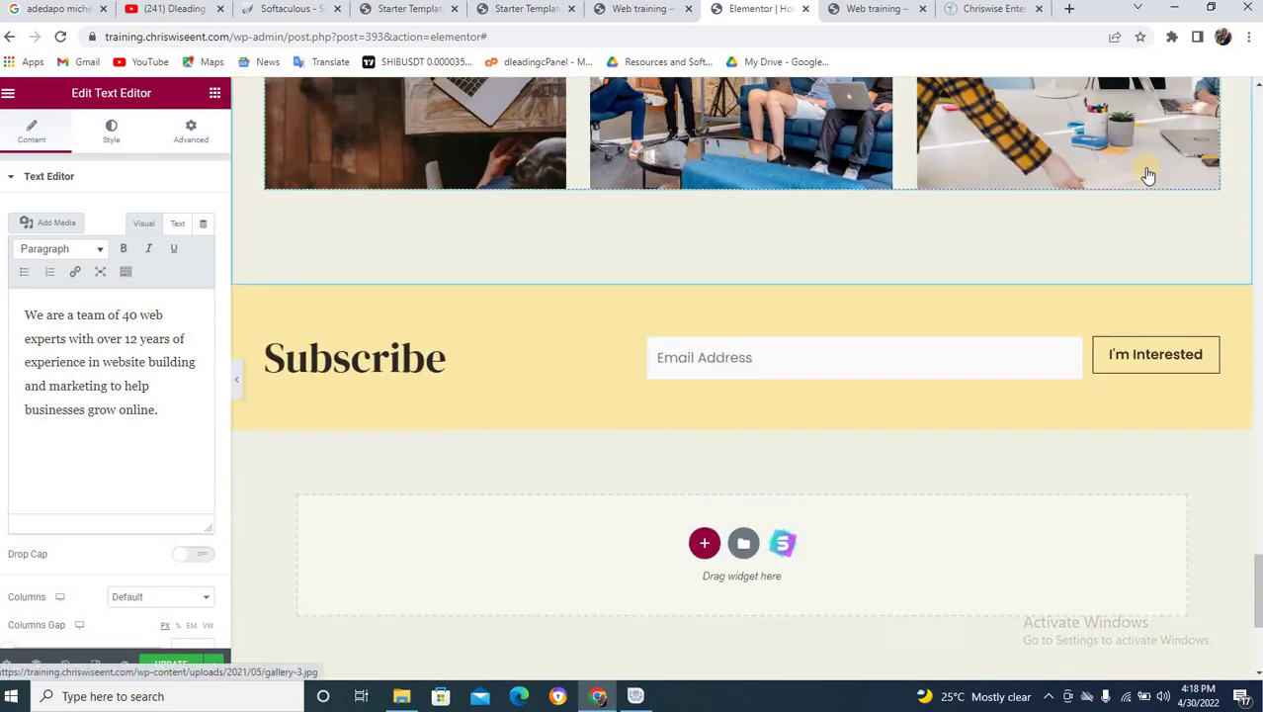
{"action": "scroll", "coordinate": [1146, 174], "scroll_direction": "up", "scroll_amount": 10}
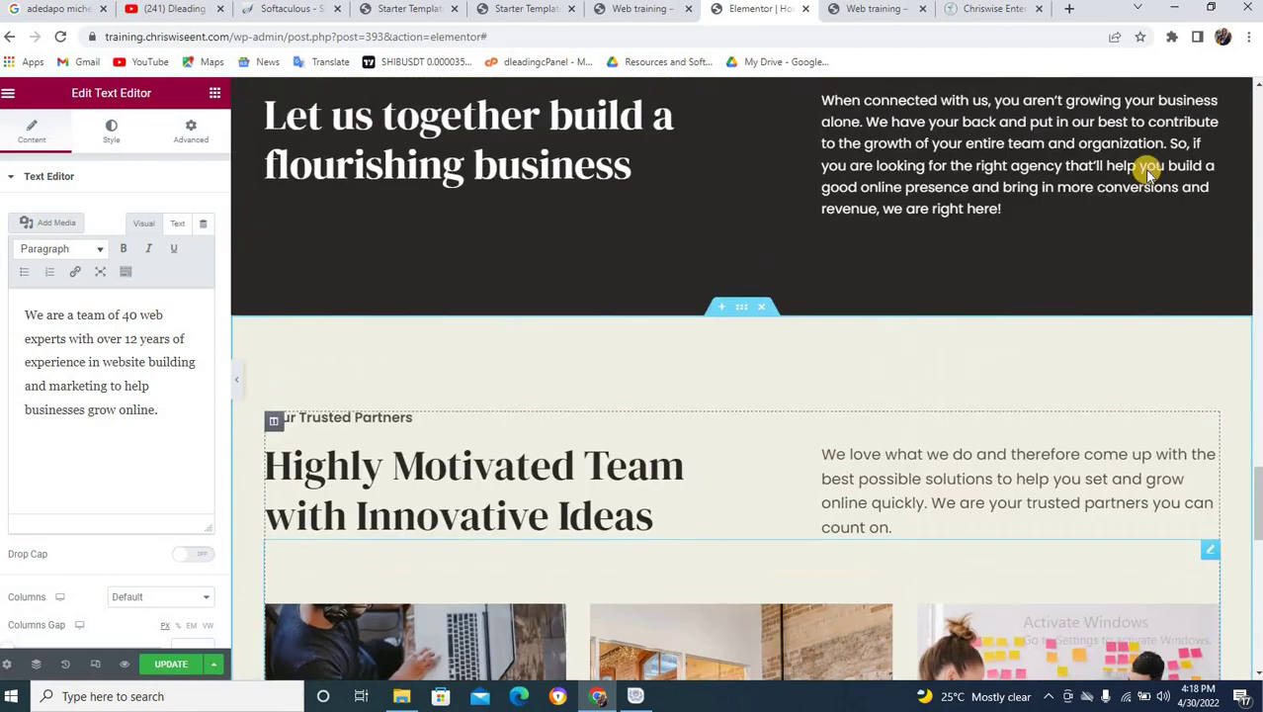
{"action": "scroll", "coordinate": [1146, 173], "scroll_direction": "up", "scroll_amount": 15}
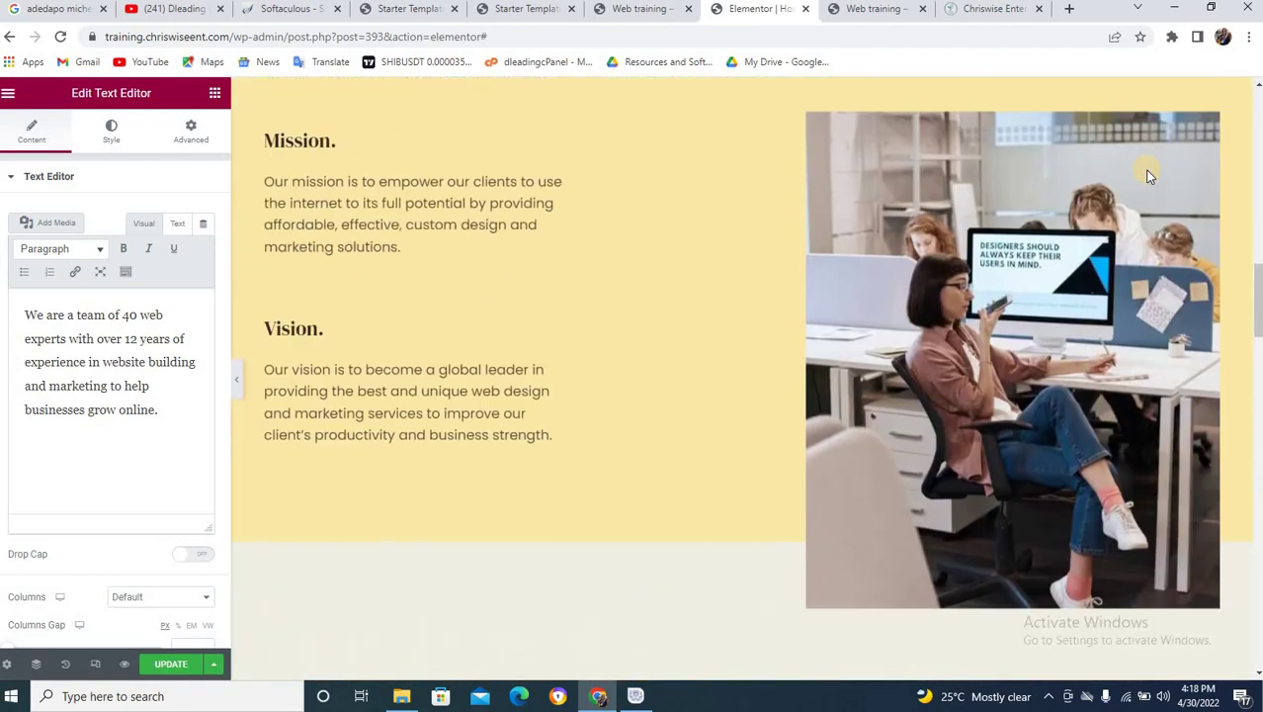
{"action": "scroll", "coordinate": [1148, 176], "scroll_direction": "up", "scroll_amount": 10}
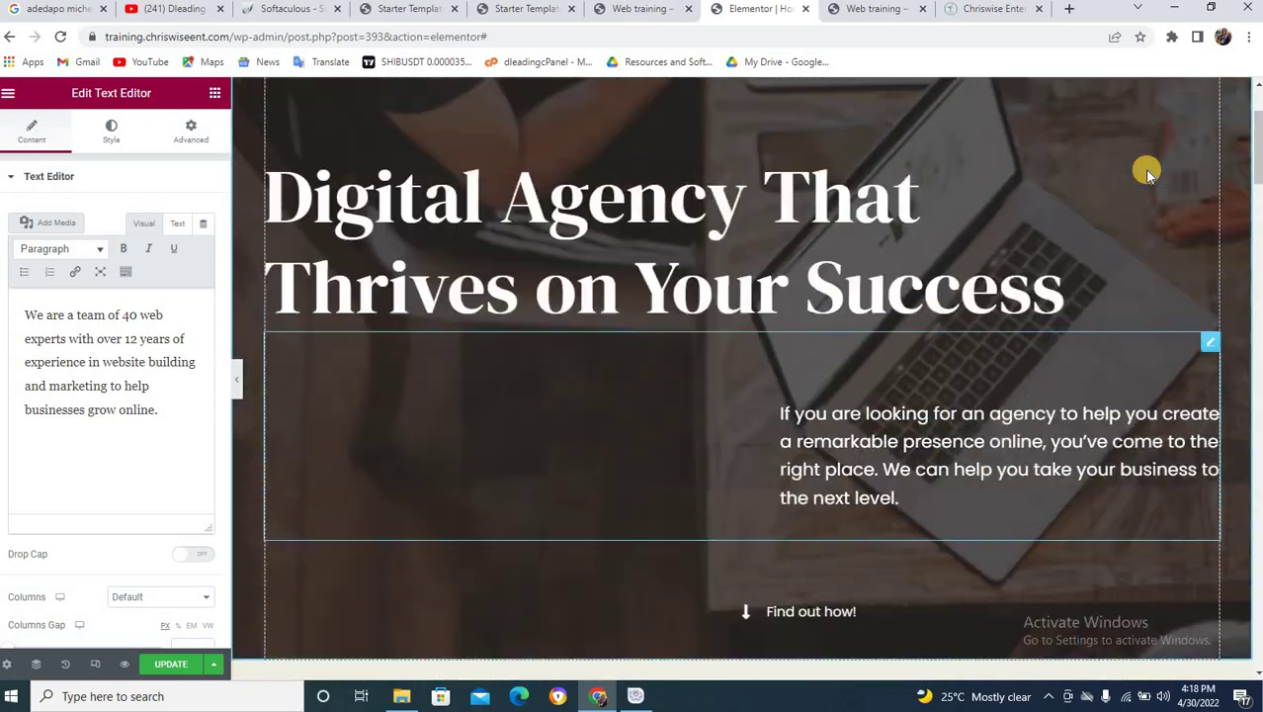
{"action": "scroll", "coordinate": [1146, 174], "scroll_direction": "down", "scroll_amount": 6}
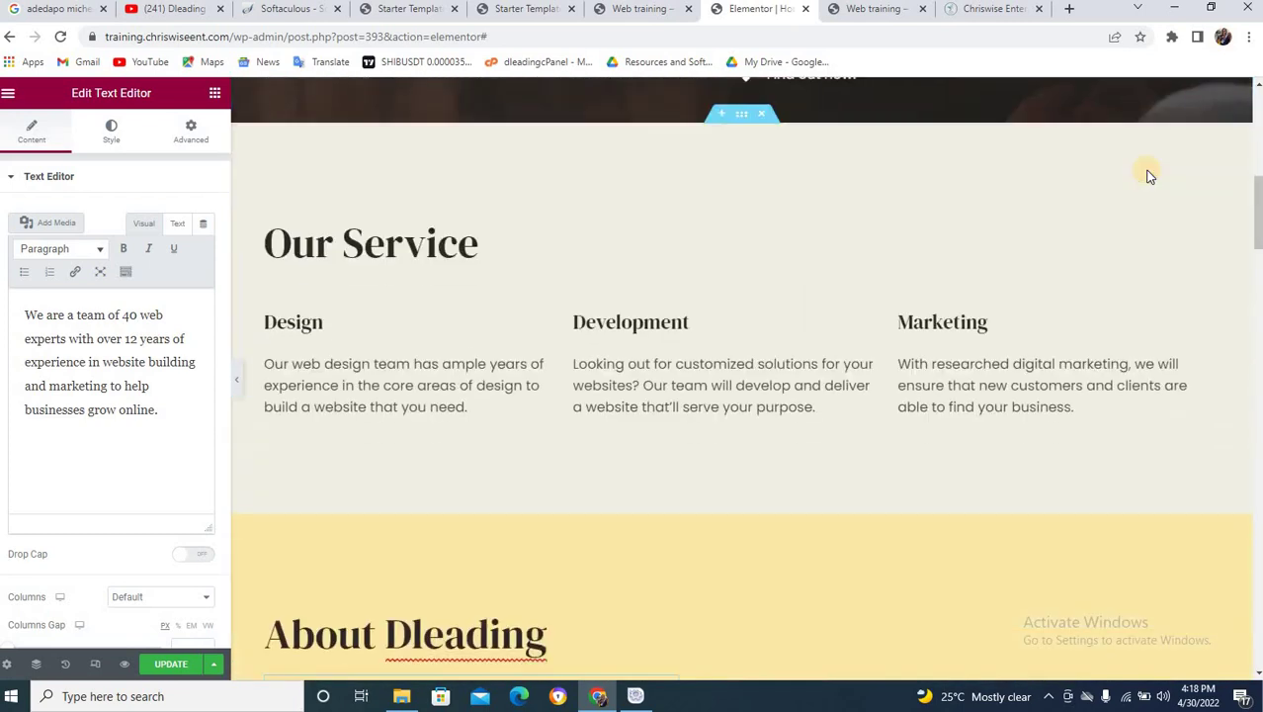
{"action": "scroll", "coordinate": [1172, 179], "scroll_direction": "down", "scroll_amount": 6}
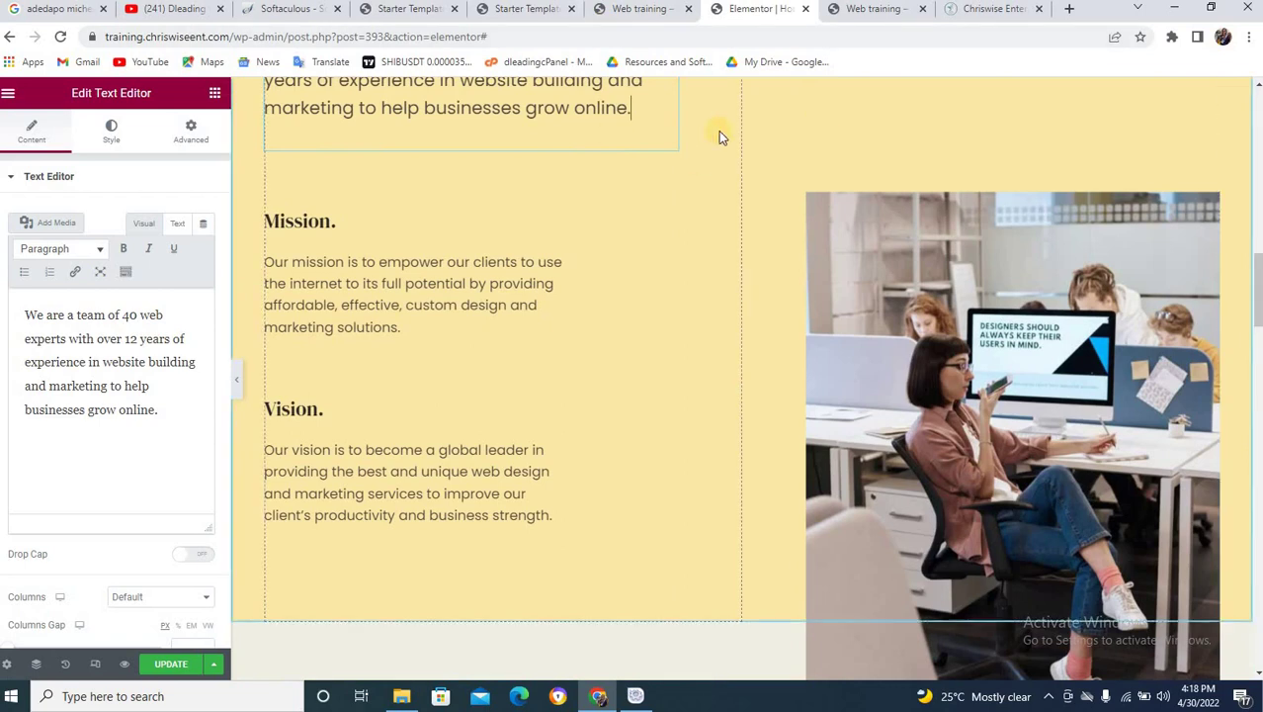
{"action": "scroll", "coordinate": [806, 189], "scroll_direction": "down", "scroll_amount": 4}
{"action": "scroll", "coordinate": [802, 179], "scroll_direction": "down", "scroll_amount": 4}
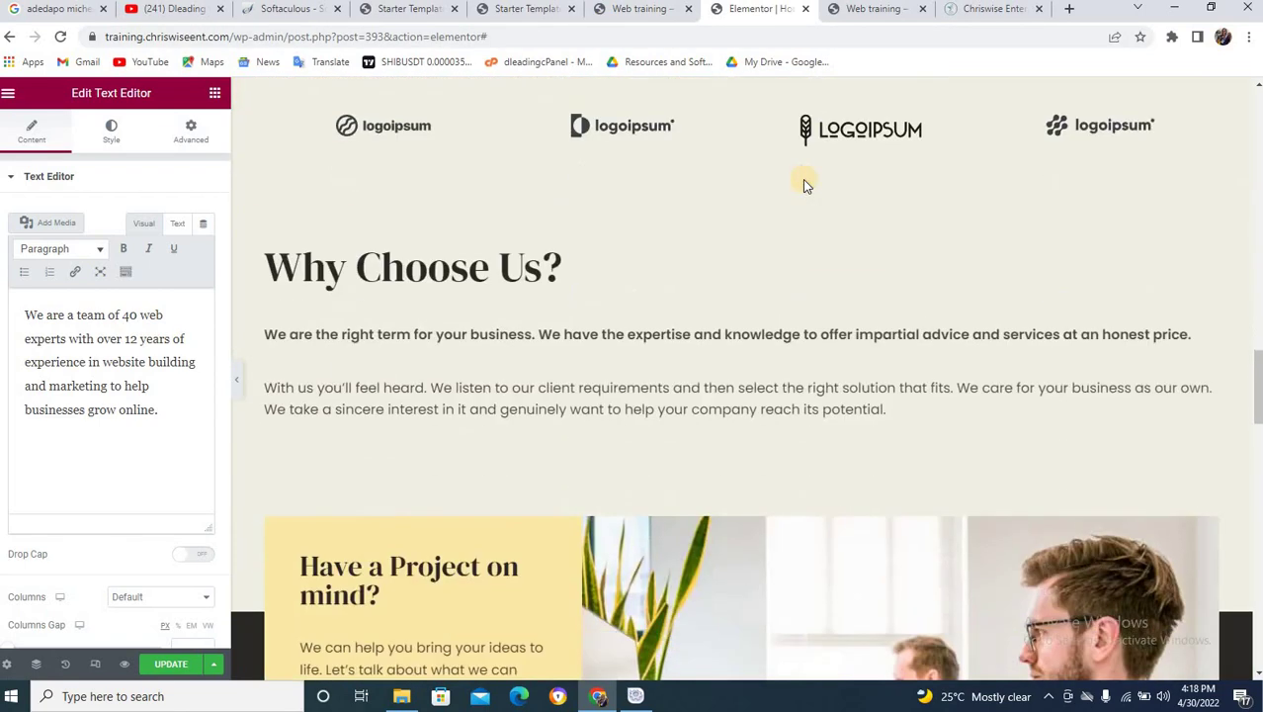
{"action": "scroll", "coordinate": [802, 179], "scroll_direction": "up", "scroll_amount": 6}
{"action": "scroll", "coordinate": [803, 179], "scroll_direction": "up", "scroll_amount": 2}
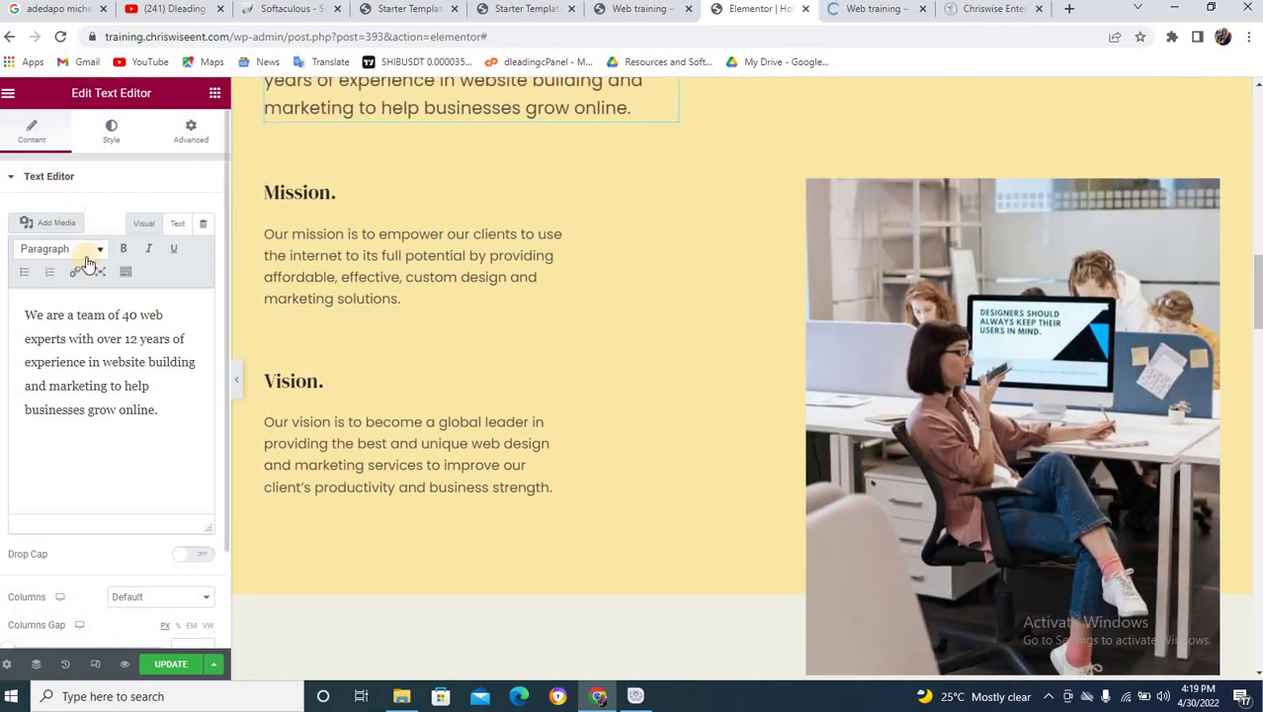
{"action": "scroll", "coordinate": [101, 294], "scroll_direction": "down", "scroll_amount": 1}
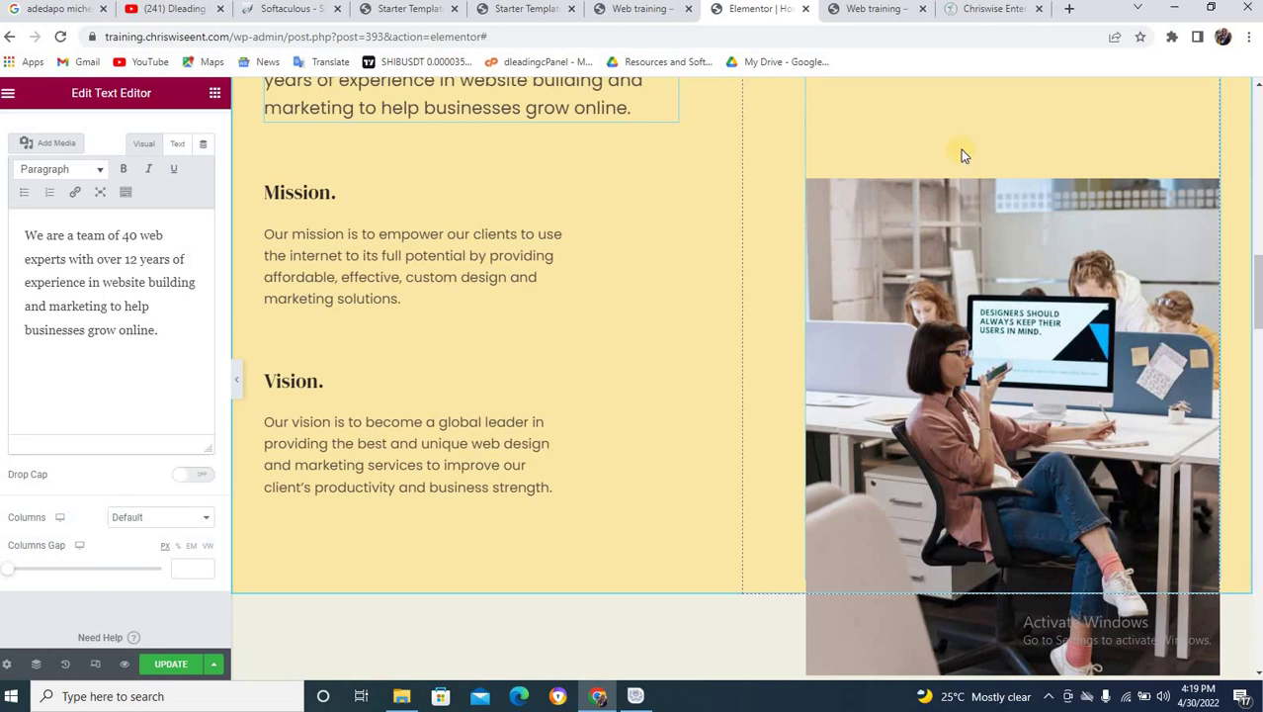
Expand the hero's 'Find out how!' icon list item and check its #services link
{"action": "scroll", "coordinate": [967, 151], "scroll_direction": "down", "scroll_amount": 2}
{"action": "scroll", "coordinate": [967, 151], "scroll_direction": "up", "scroll_amount": 5}
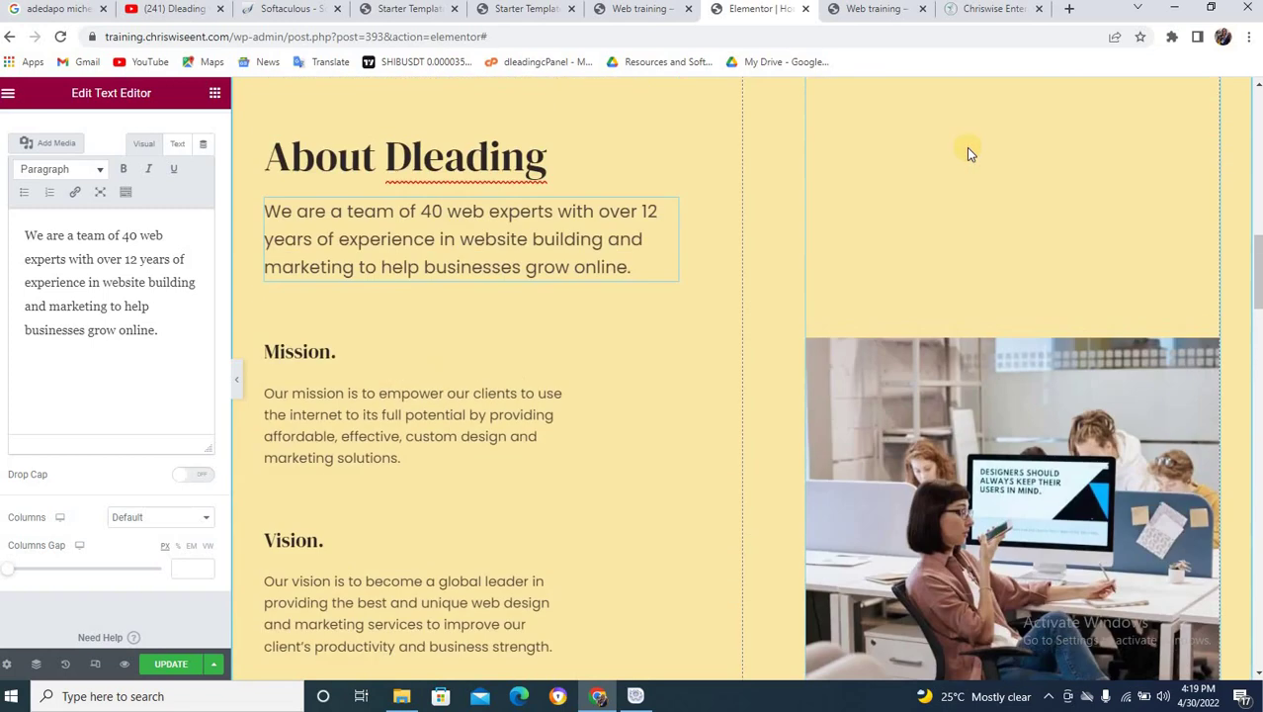
{"action": "scroll", "coordinate": [968, 151], "scroll_direction": "up", "scroll_amount": 8}
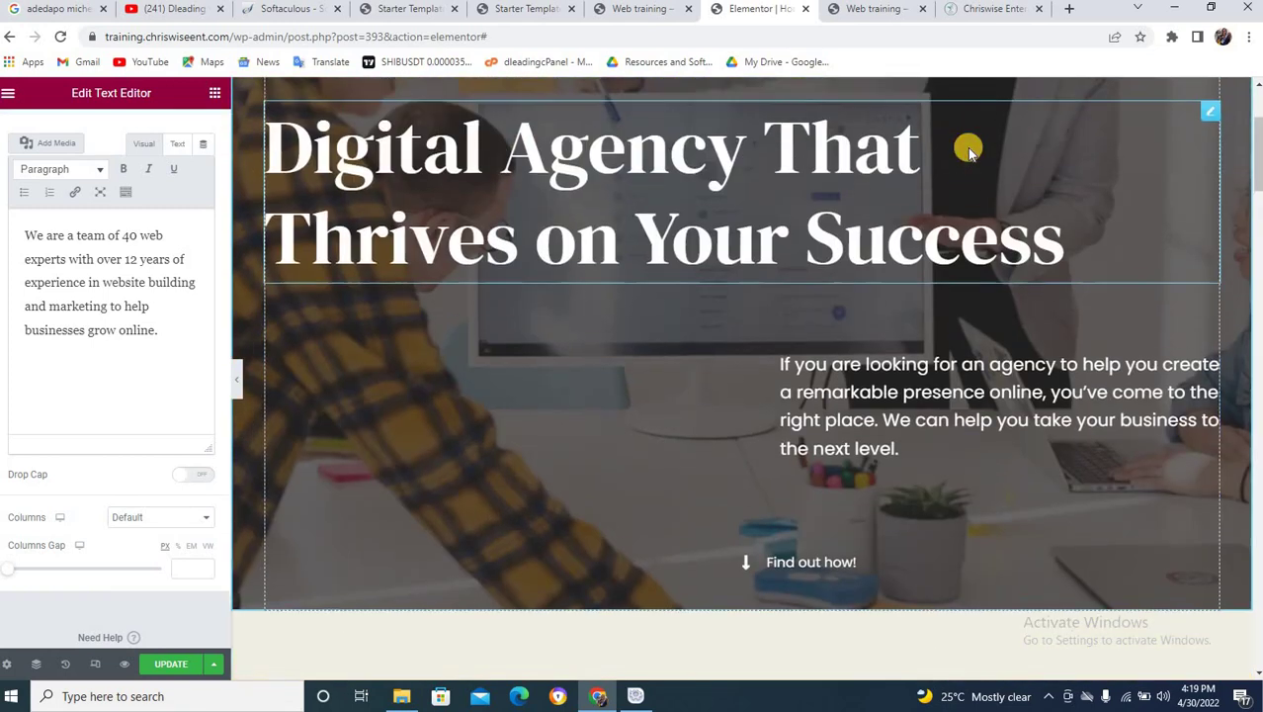
{"action": "scroll", "coordinate": [969, 151], "scroll_direction": "down", "scroll_amount": 2}
{"action": "scroll", "coordinate": [970, 151], "scroll_direction": "down", "scroll_amount": 4}
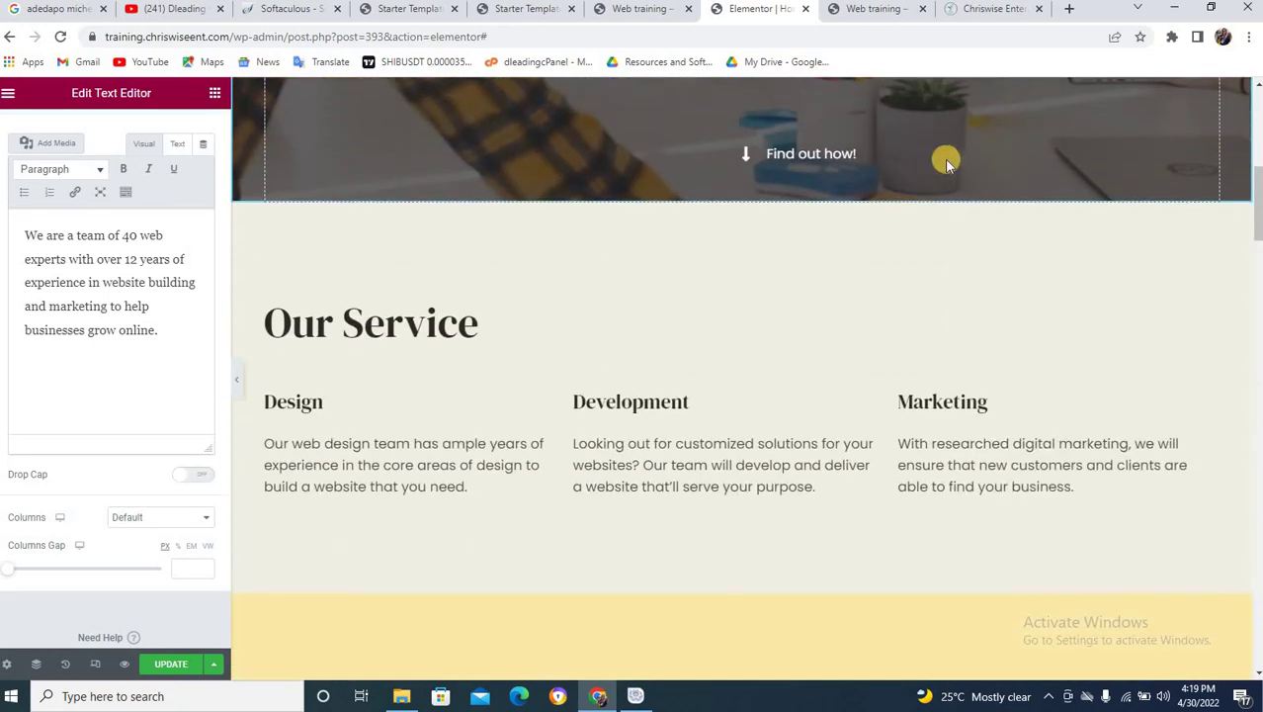
{"action": "left_click", "coordinate": [799, 156]}
{"action": "scroll", "coordinate": [797, 155], "scroll_direction": "down", "scroll_amount": 2}
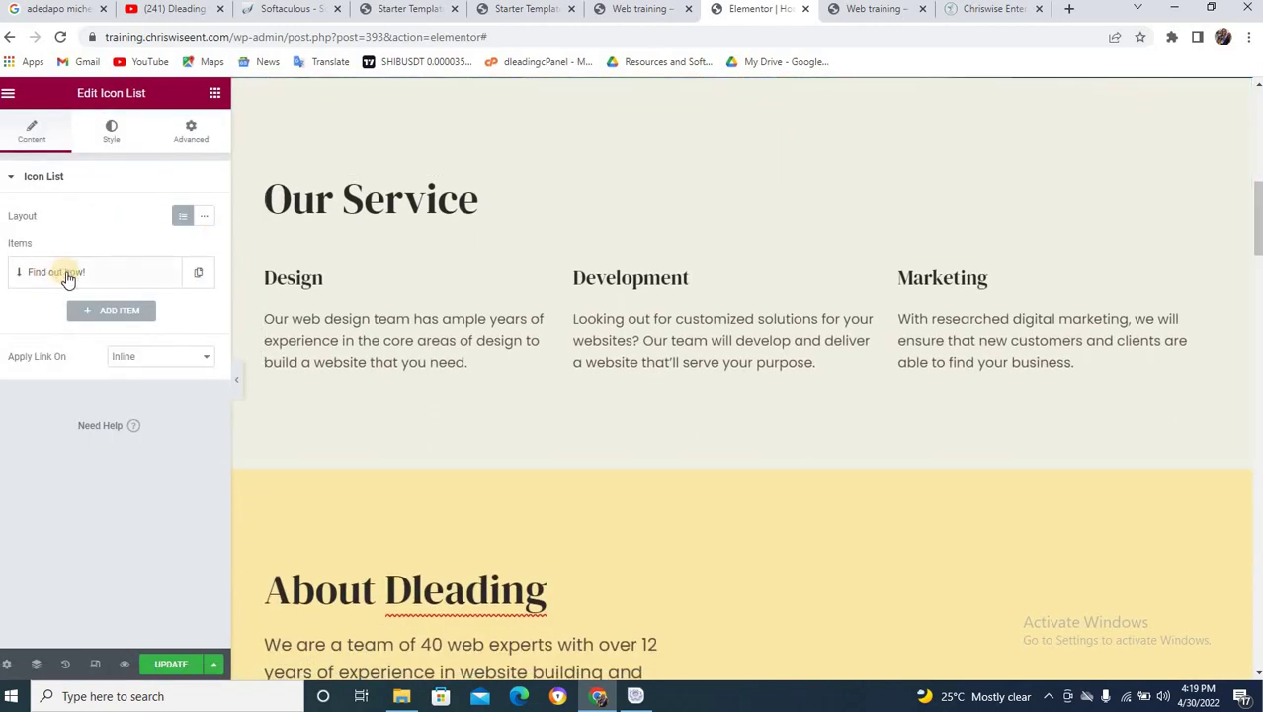
{"action": "left_click", "coordinate": [123, 276]}
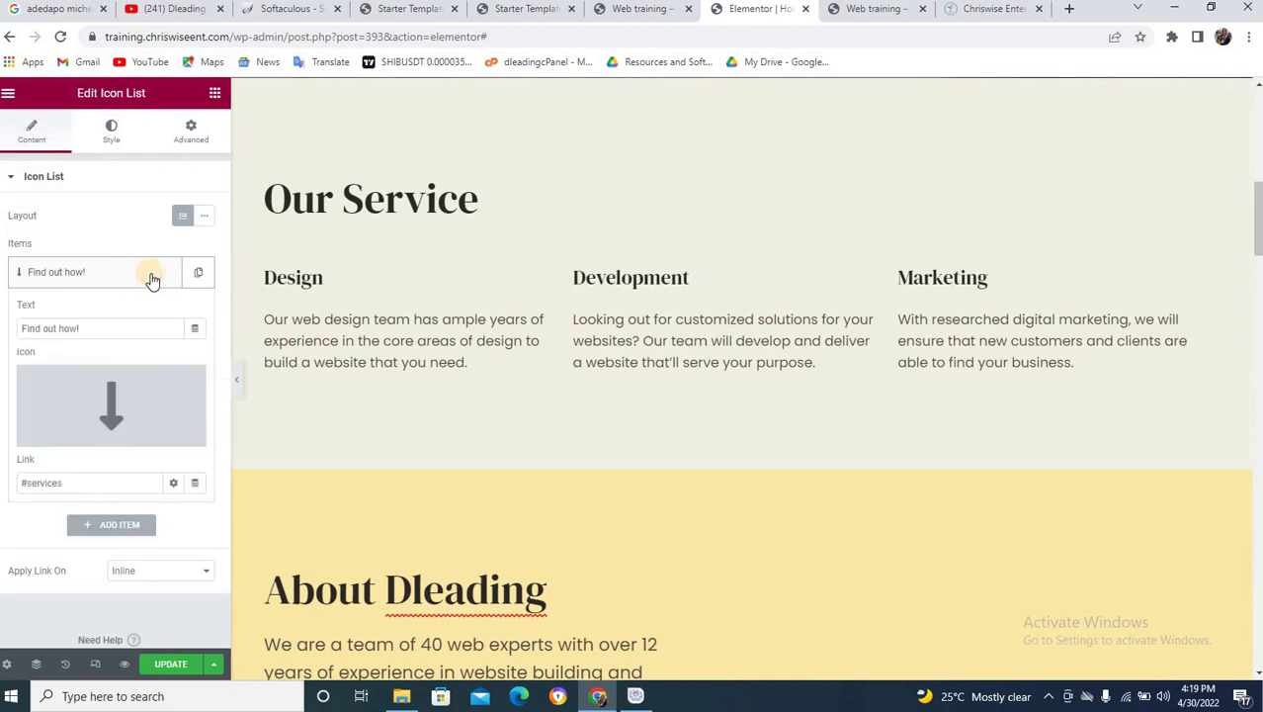
{"action": "left_click", "coordinate": [65, 479]}
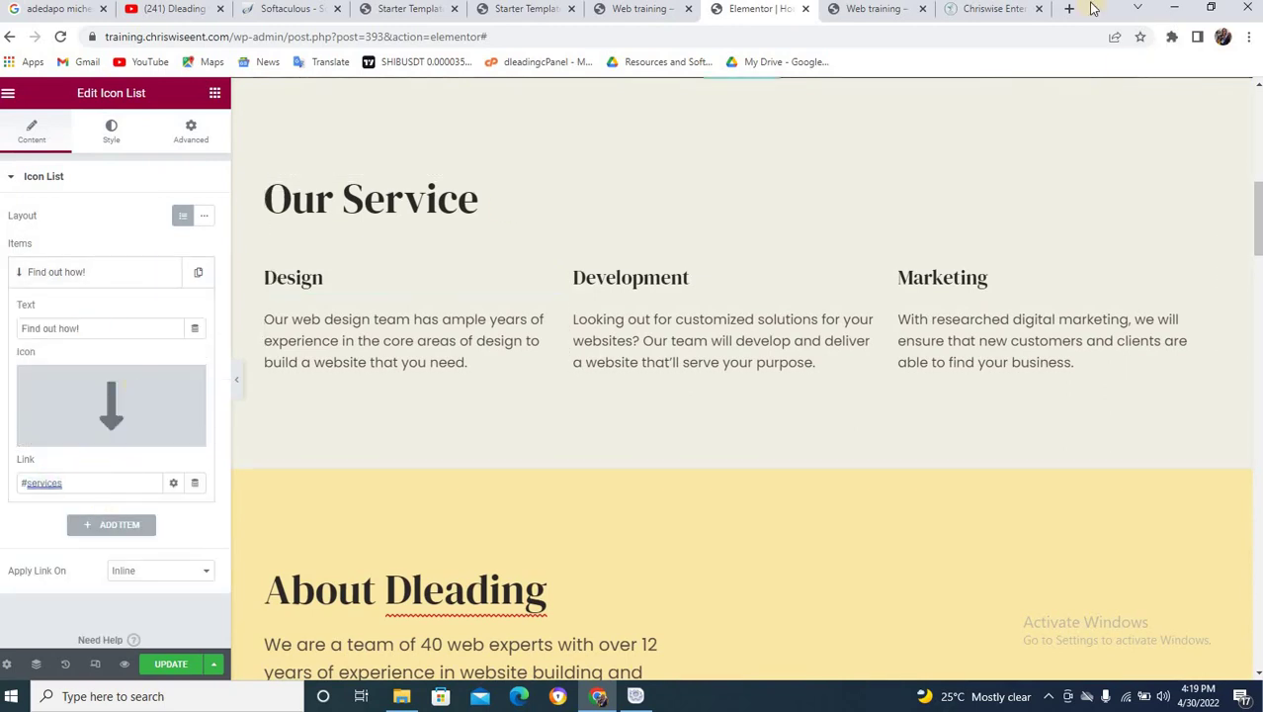
On chriswiseent.com, test how the 'Learn More About Us' anchor link jumps down the page
{"action": "left_click", "coordinate": [1000, 10]}
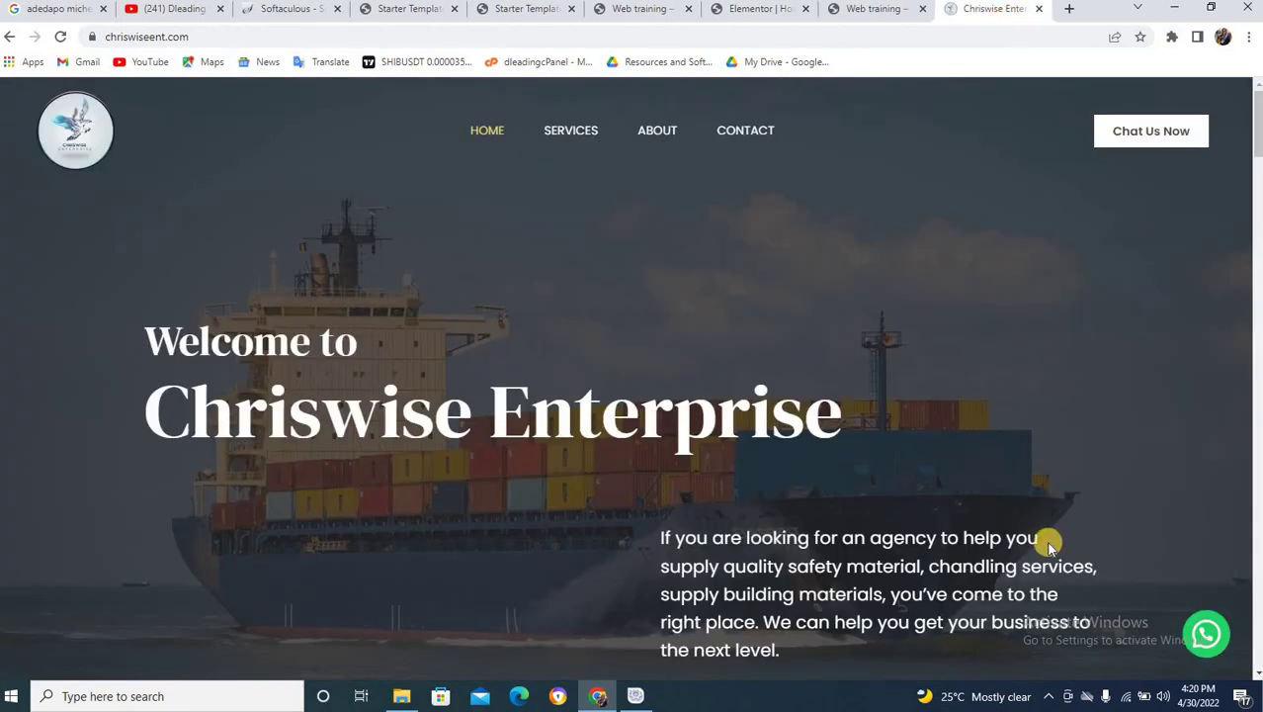
{"action": "scroll", "coordinate": [1048, 541], "scroll_direction": "down", "scroll_amount": 3}
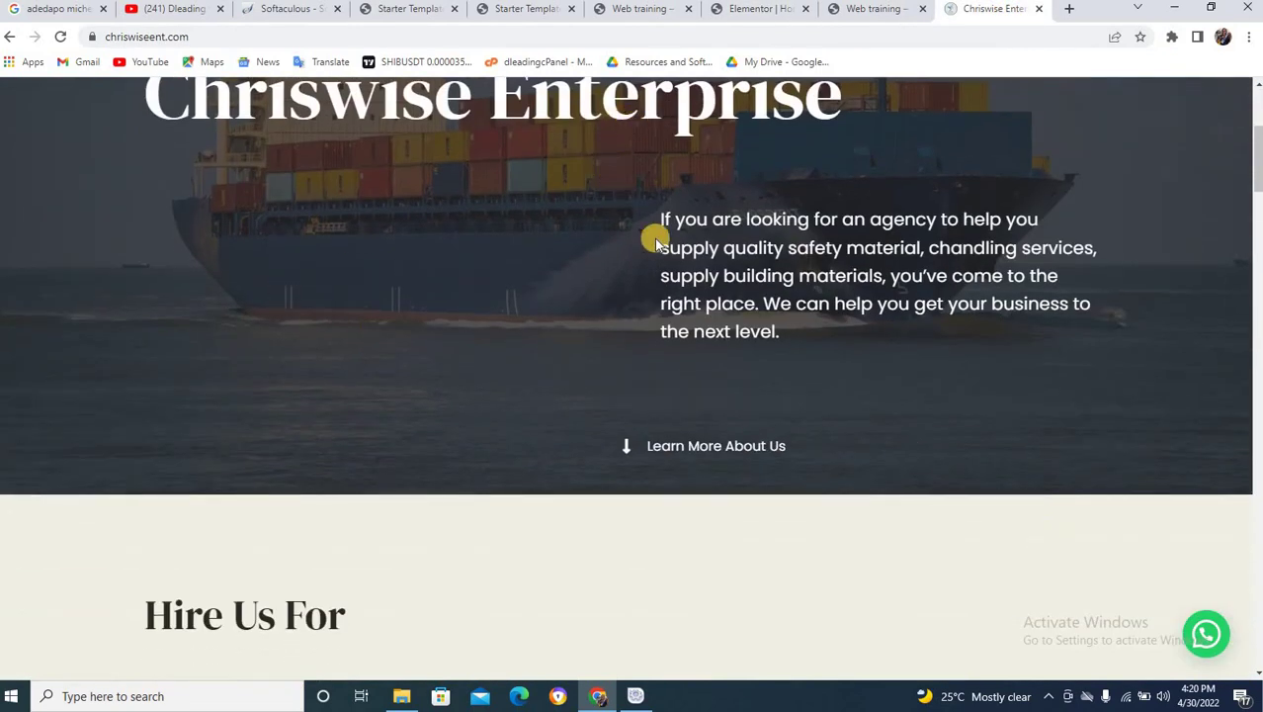
{"action": "scroll", "coordinate": [655, 243], "scroll_direction": "up", "scroll_amount": 1}
{"action": "scroll", "coordinate": [691, 346], "scroll_direction": "down", "scroll_amount": 2}
{"action": "scroll", "coordinate": [697, 364], "scroll_direction": "up", "scroll_amount": 3}
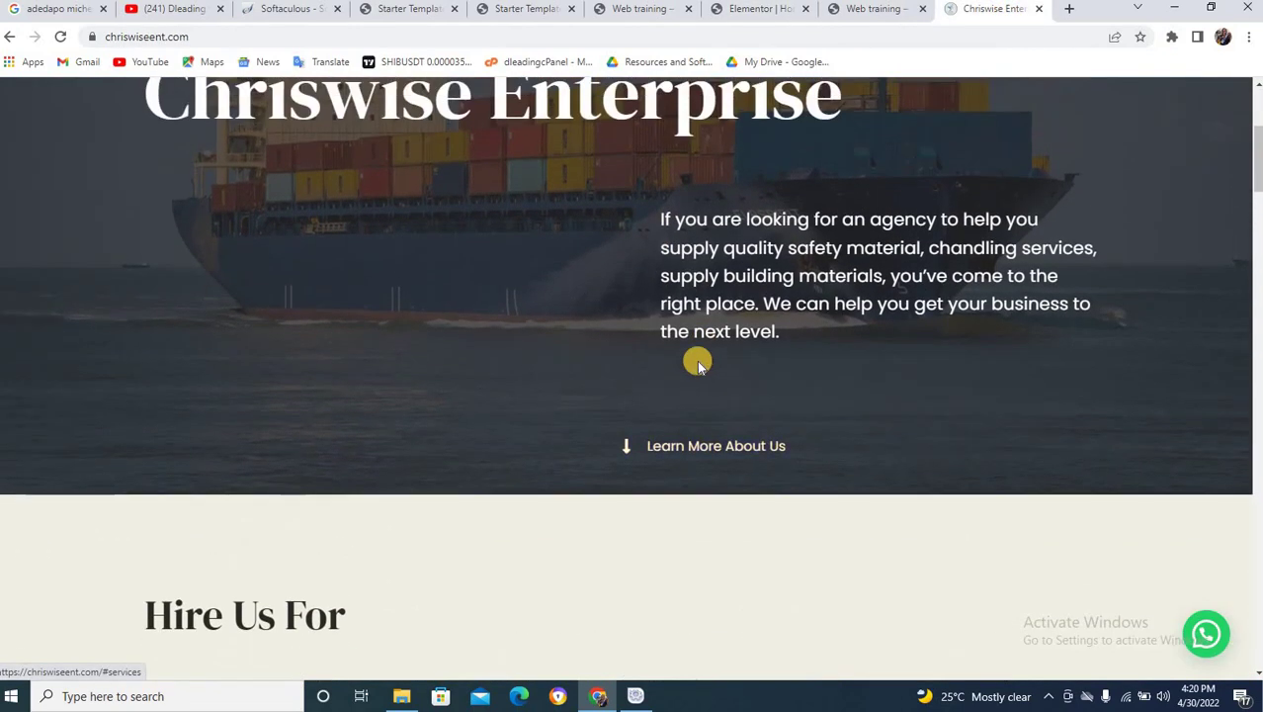
{"action": "scroll", "coordinate": [680, 350], "scroll_direction": "down", "scroll_amount": 3}
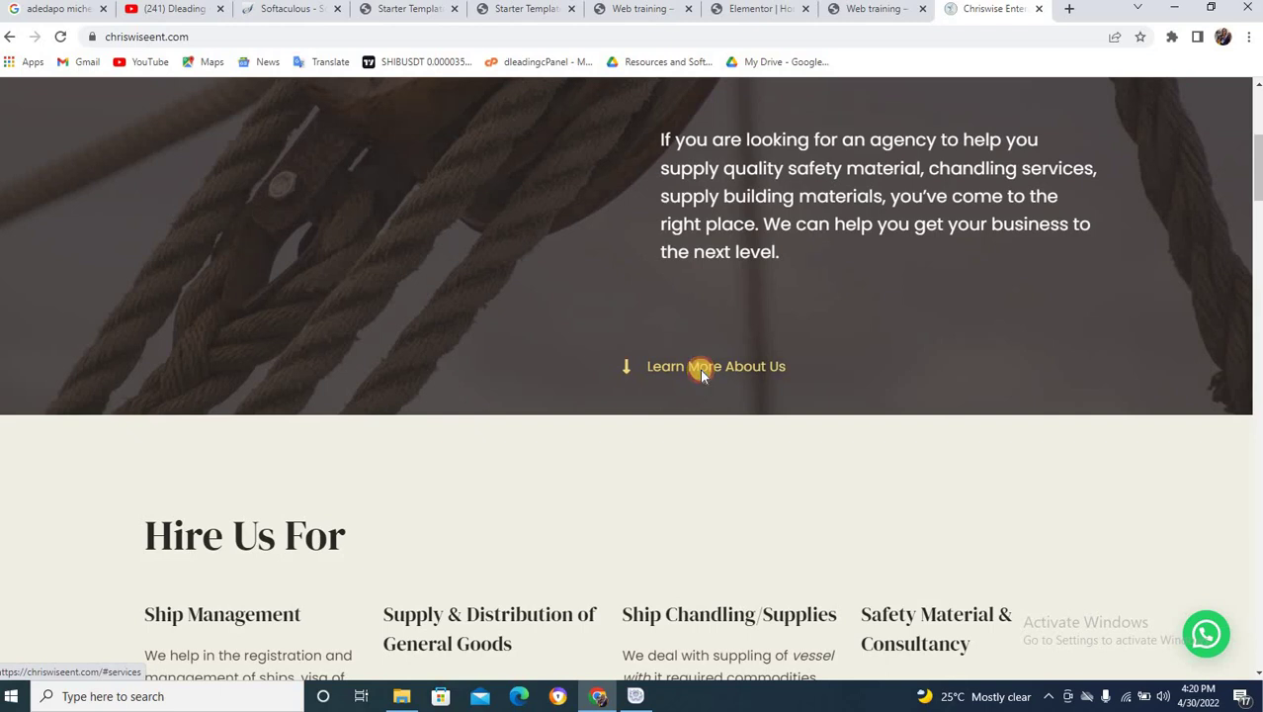
{"action": "left_click", "coordinate": [699, 369]}
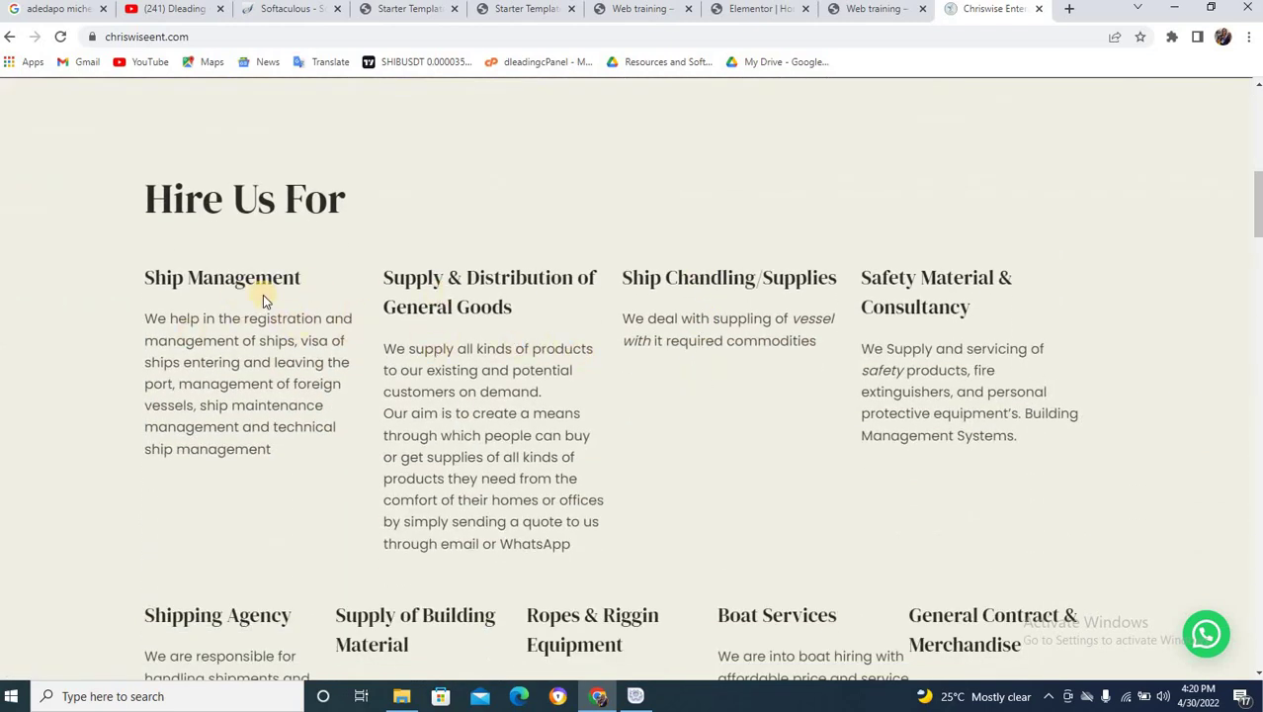
{"action": "scroll", "coordinate": [263, 295], "scroll_direction": "down", "scroll_amount": 5}
{"action": "scroll", "coordinate": [262, 295], "scroll_direction": "up", "scroll_amount": 4}
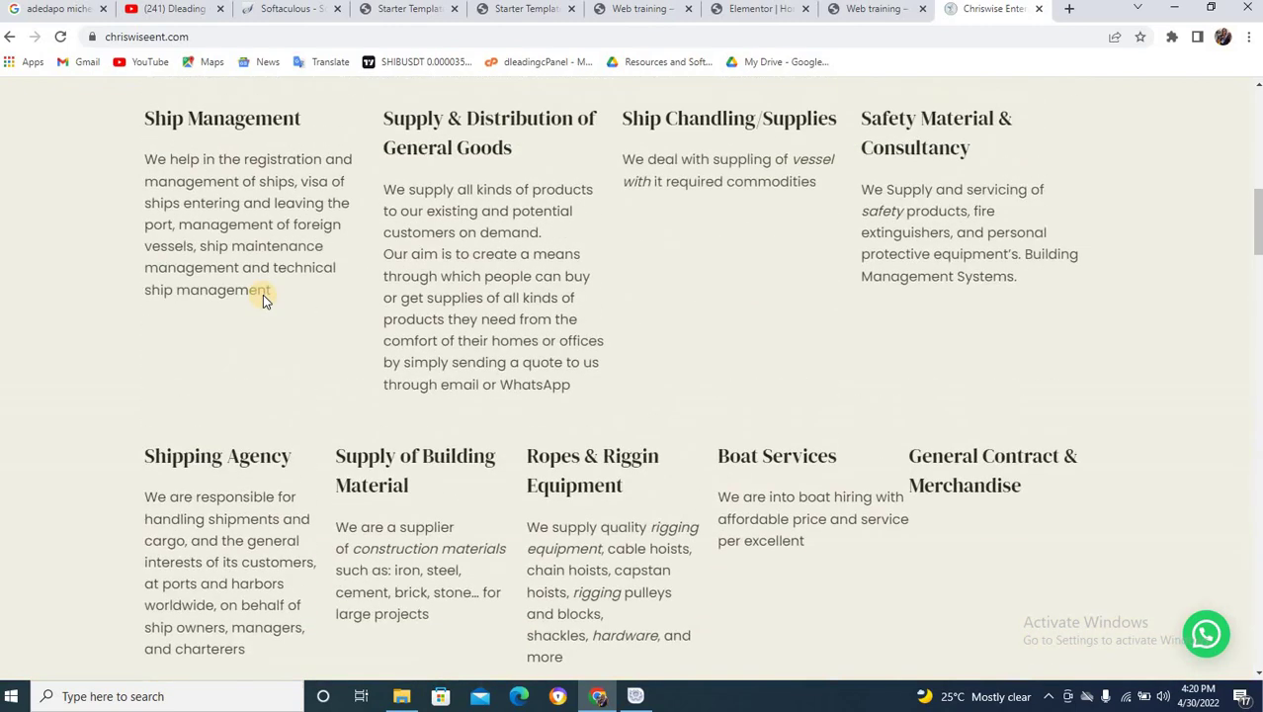
{"action": "scroll", "coordinate": [262, 295], "scroll_direction": "up", "scroll_amount": 2}
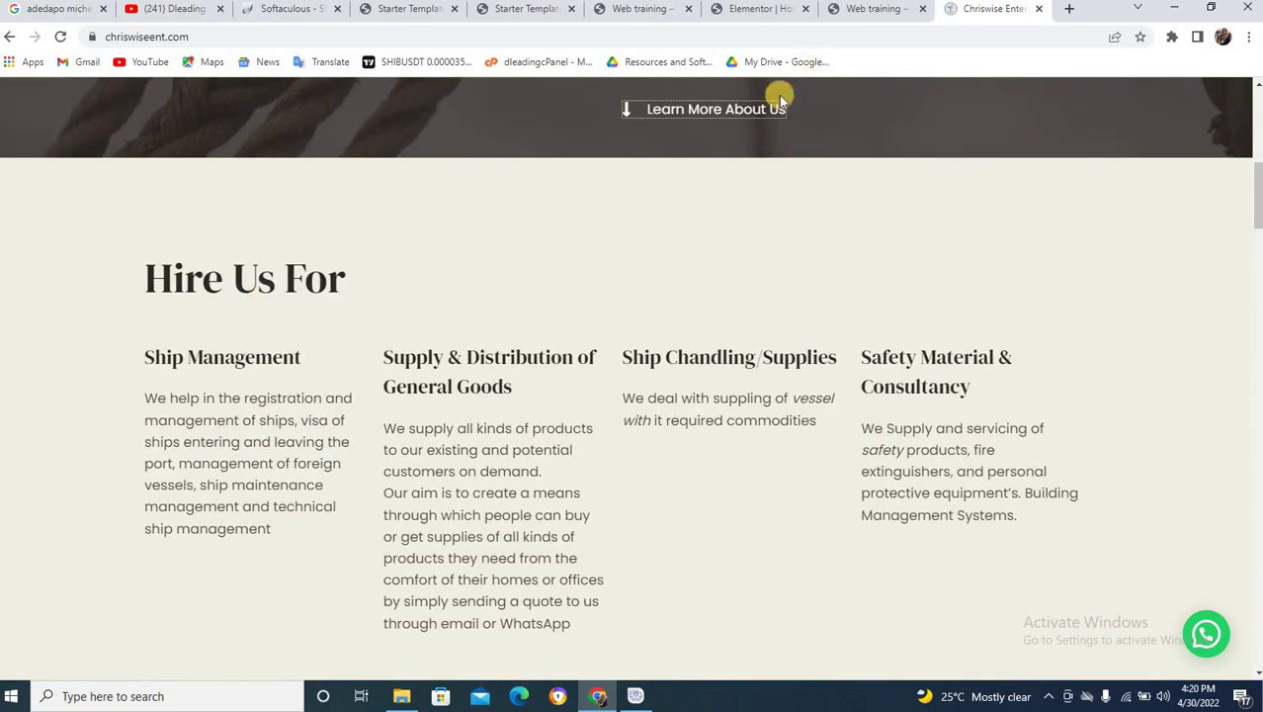
{"action": "scroll", "coordinate": [507, 259], "scroll_direction": "down", "scroll_amount": 2}
{"action": "scroll", "coordinate": [508, 261], "scroll_direction": "up", "scroll_amount": 4}
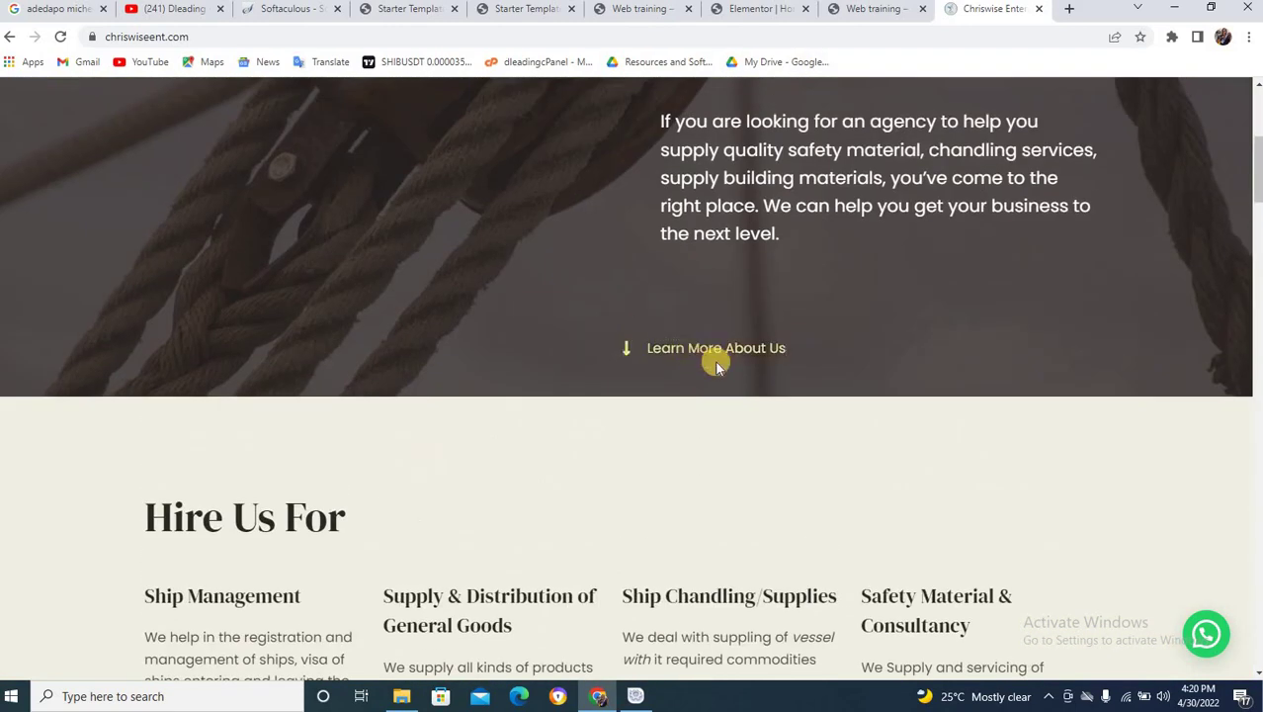
Jump to the reference site's Hire Us For section, then return to the Elementor homepage editor
{"action": "left_click", "coordinate": [705, 346]}
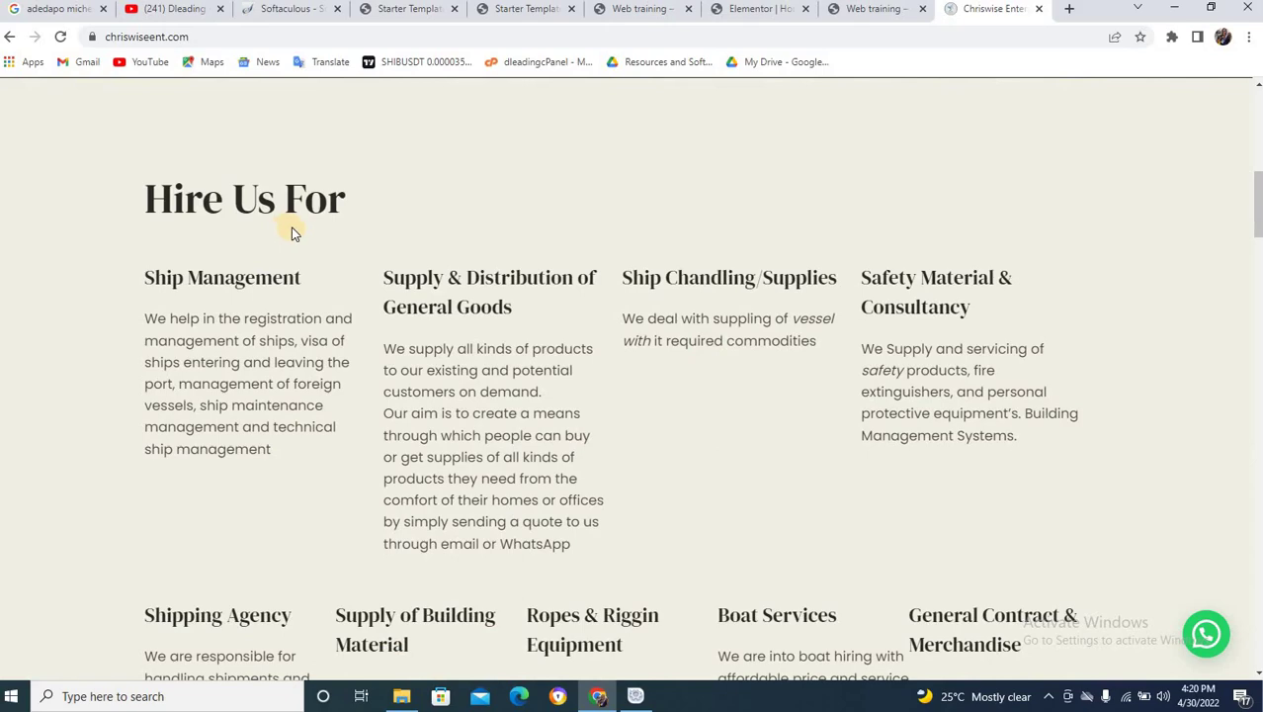
{"action": "scroll", "coordinate": [454, 211], "scroll_direction": "down", "scroll_amount": 10}
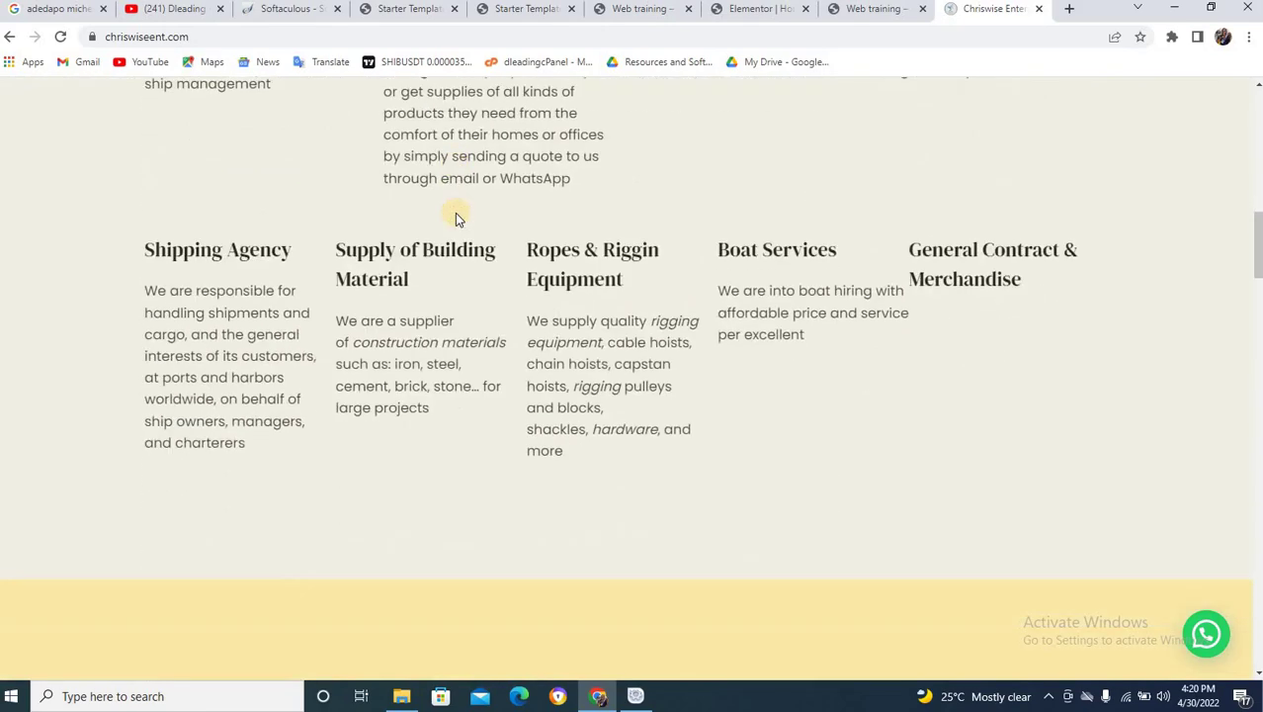
{"action": "scroll", "coordinate": [454, 213], "scroll_direction": "up", "scroll_amount": 2}
{"action": "scroll", "coordinate": [455, 212], "scroll_direction": "down", "scroll_amount": 3}
{"action": "scroll", "coordinate": [455, 213], "scroll_direction": "down", "scroll_amount": 6}
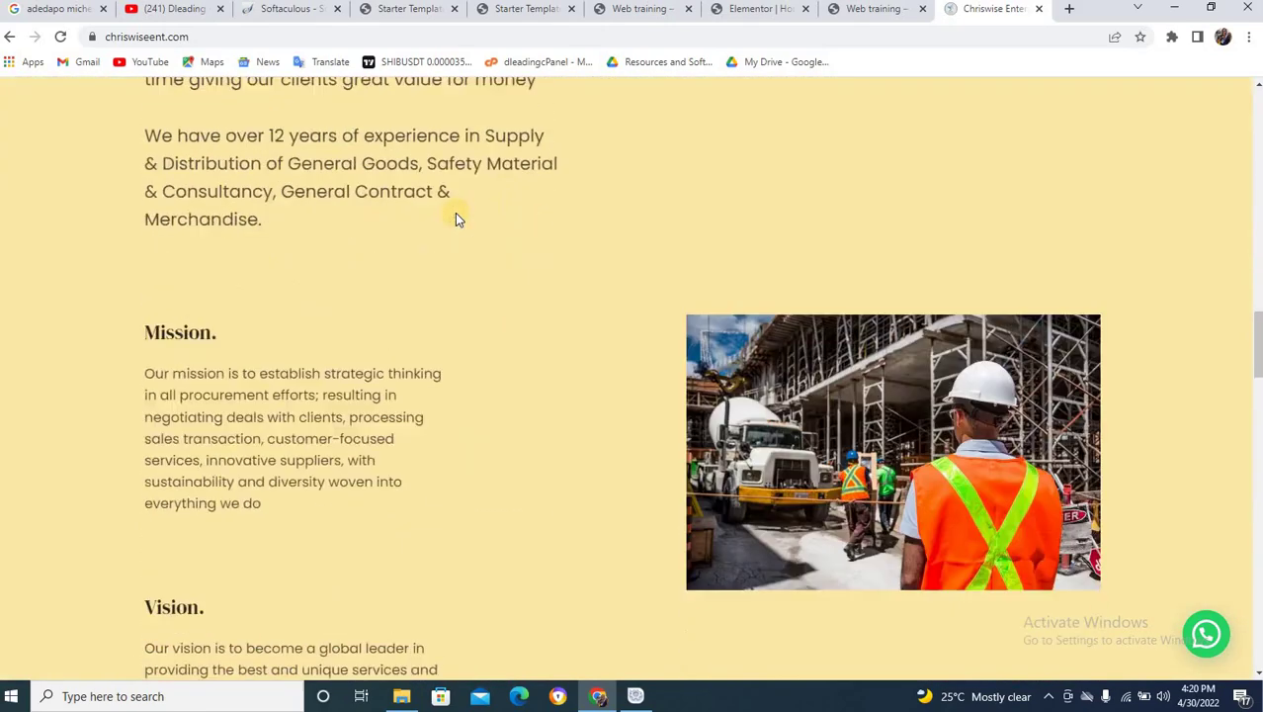
{"action": "scroll", "coordinate": [453, 216], "scroll_direction": "up", "scroll_amount": 10}
{"action": "scroll", "coordinate": [452, 215], "scroll_direction": "up", "scroll_amount": 5}
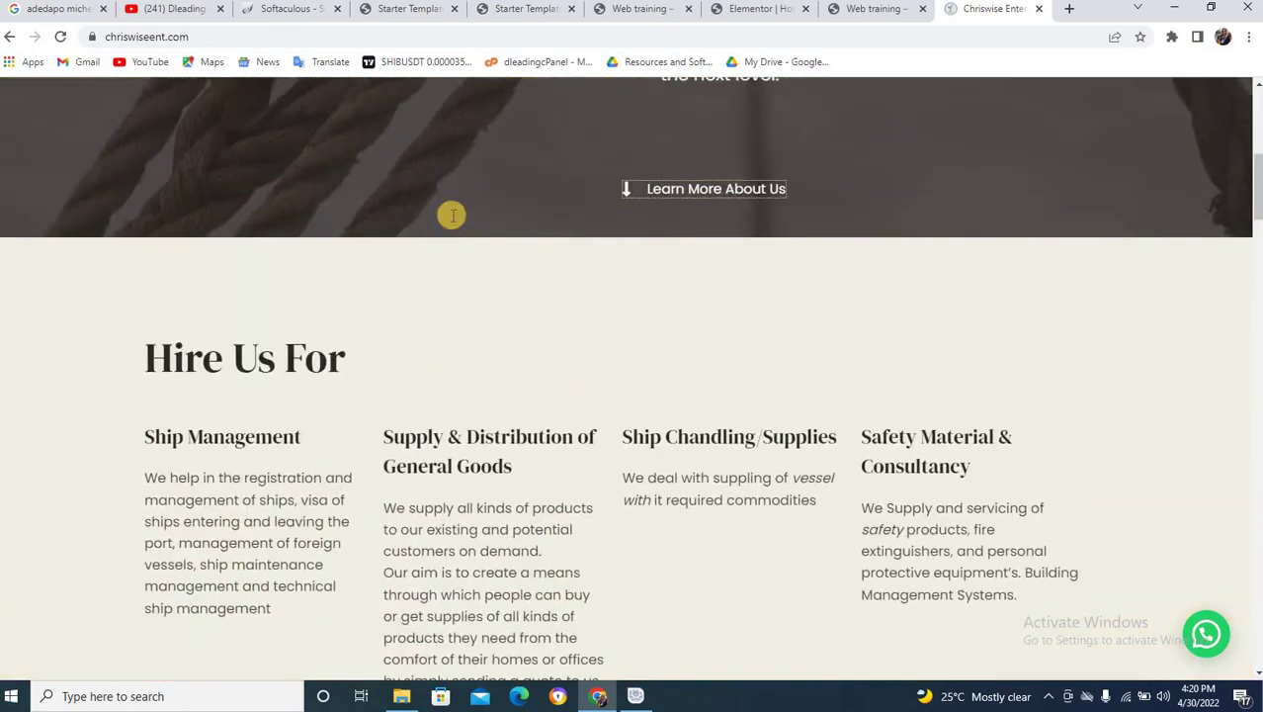
{"action": "left_click", "coordinate": [890, 9]}
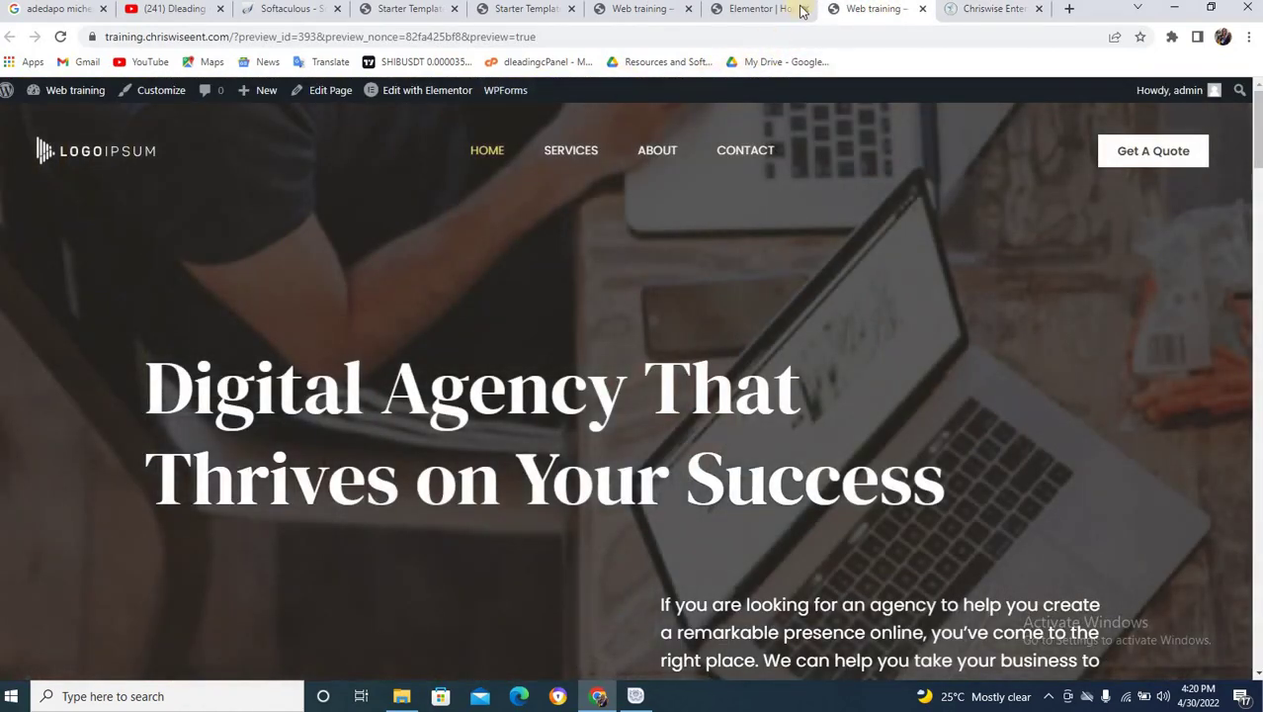
{"action": "left_click", "coordinate": [779, 10]}
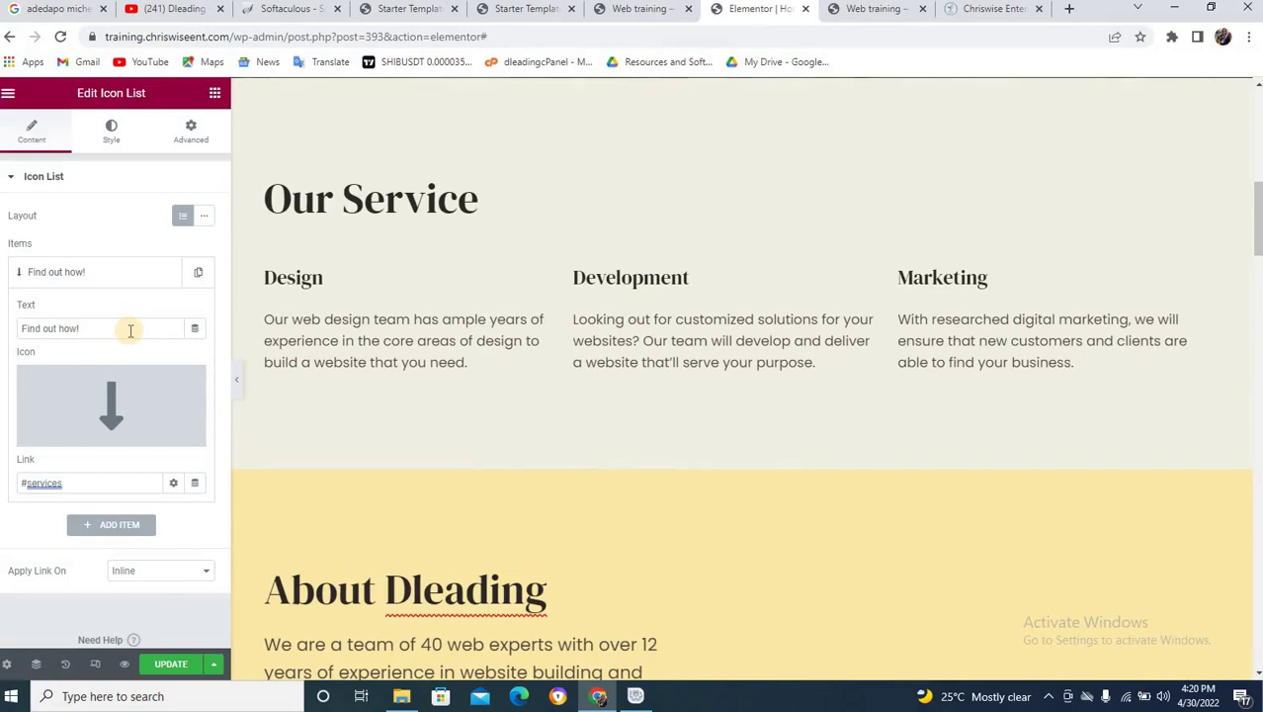
Relabel the hero link item 'Learn More About us', link it to the About page, and save
{"action": "left_click", "coordinate": [130, 330]}
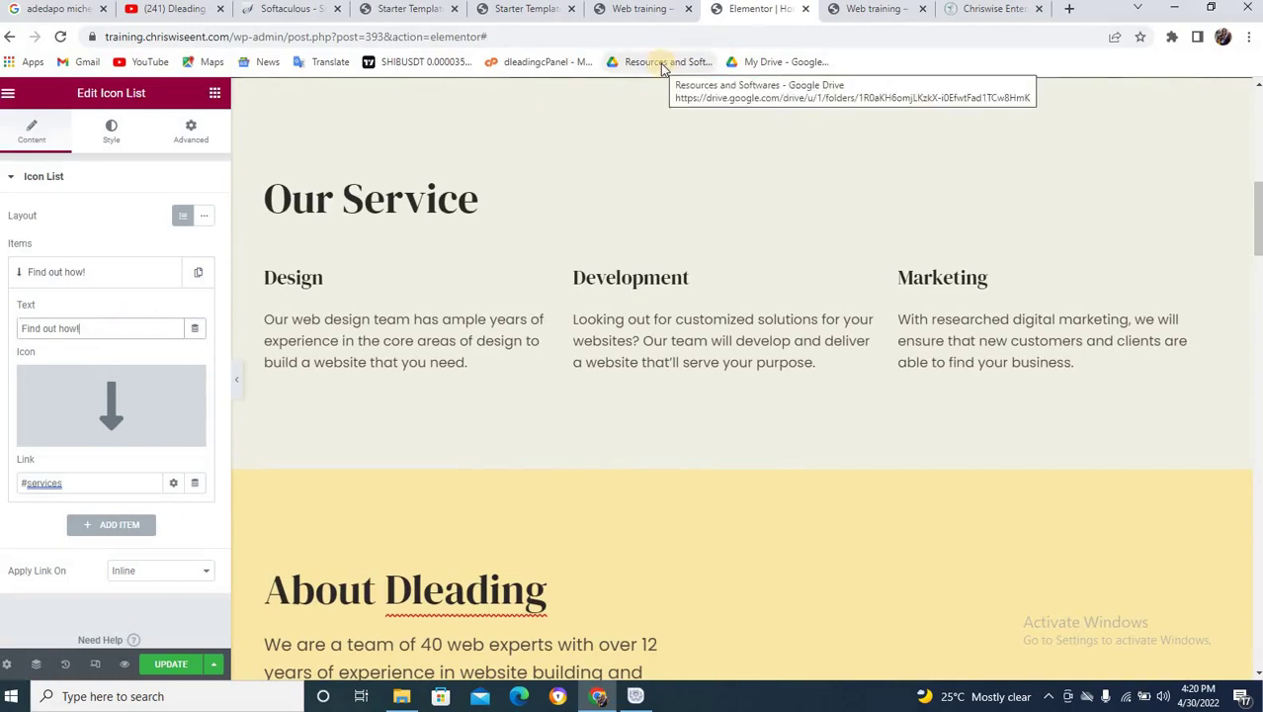
{"action": "key", "text": "BackSpace"}
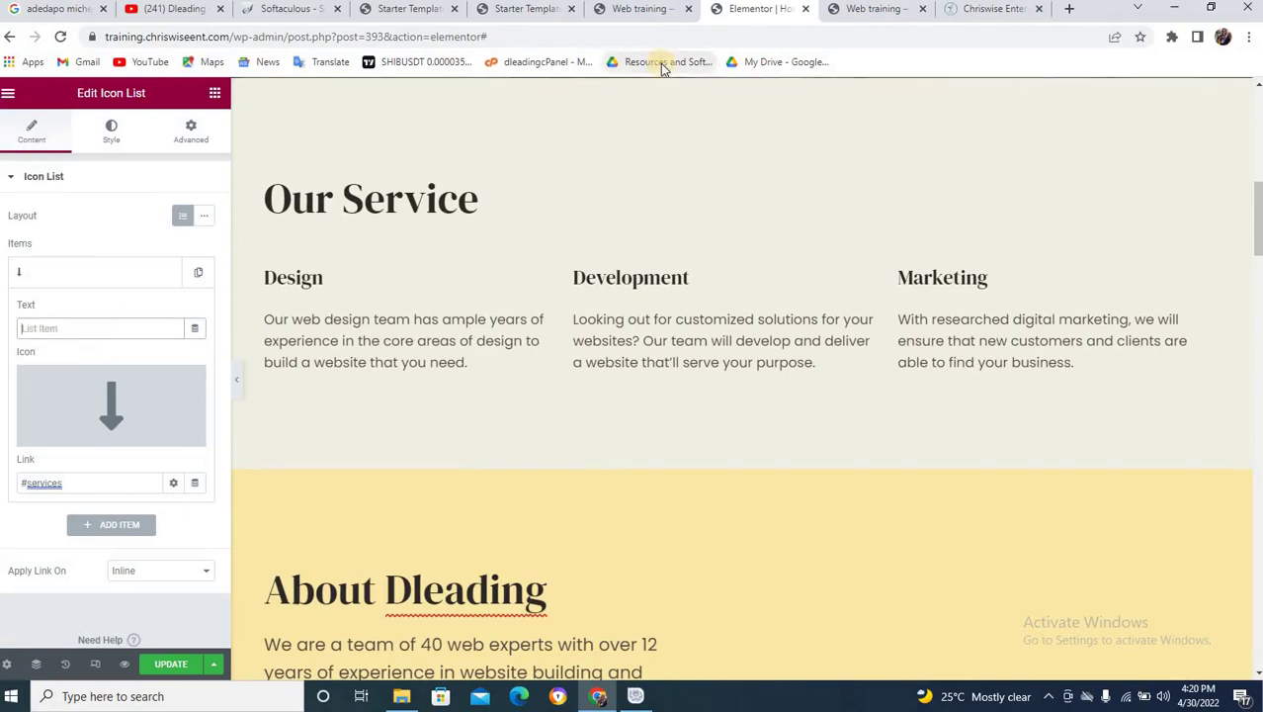
{"action": "type", "text": "Learn More Ab"}
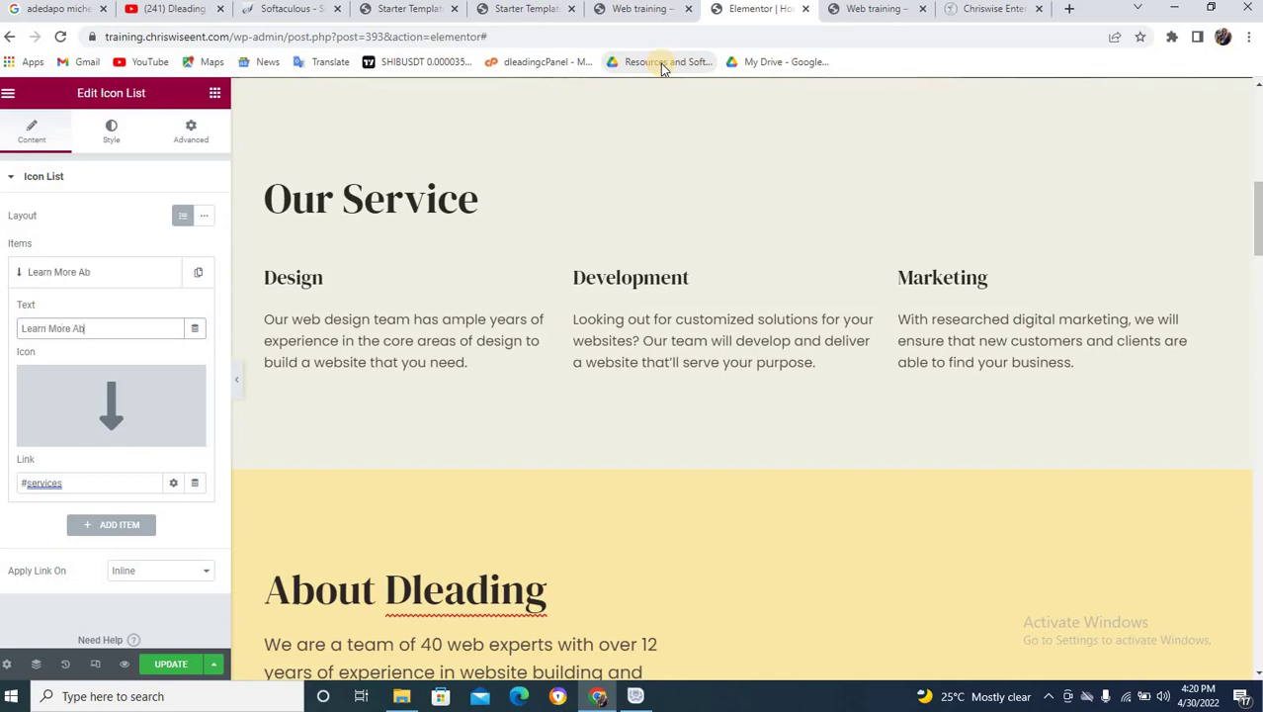
{"action": "type", "text": "out us"}
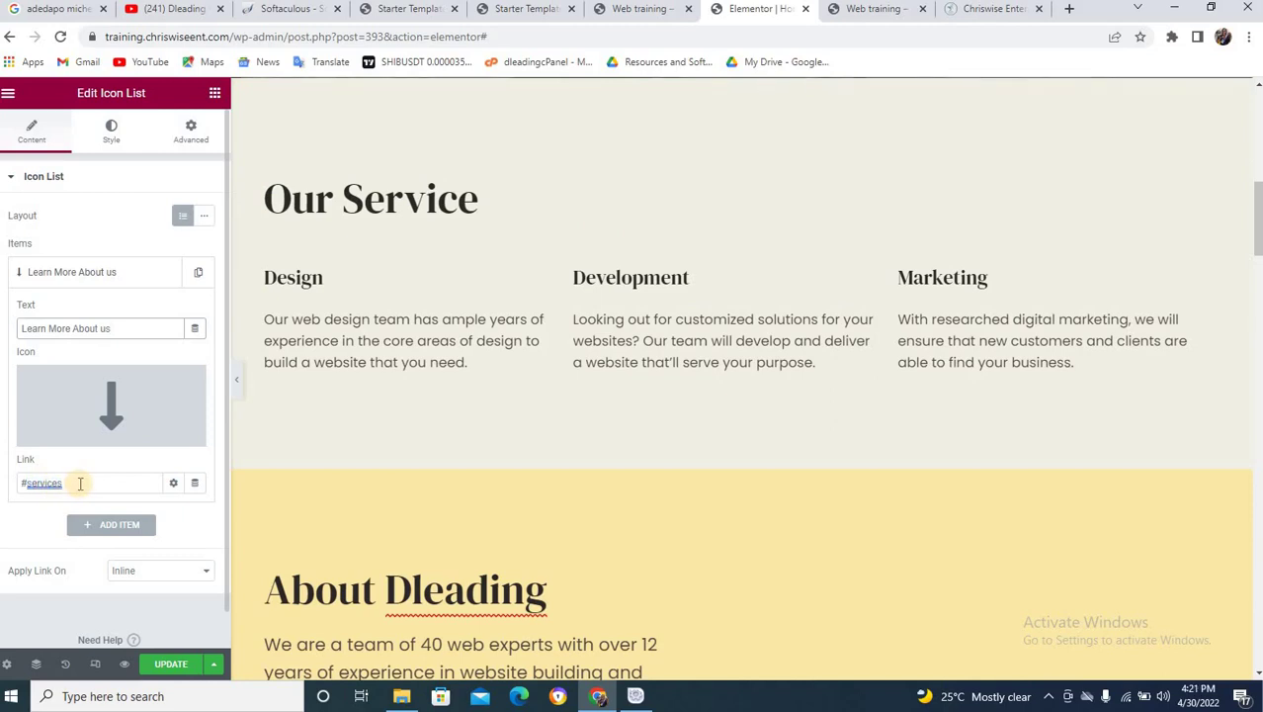
{"action": "left_click_drag", "start_coordinate": [64, 485], "coordinate": [26, 488]}
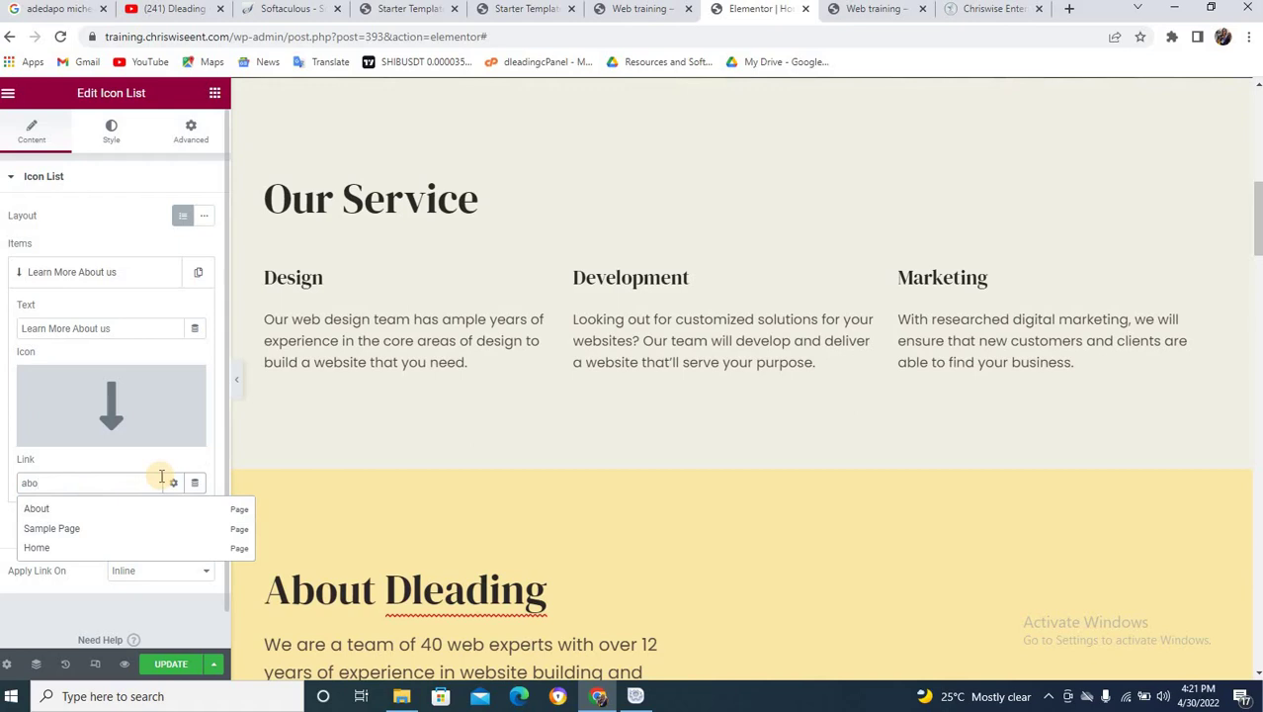
{"action": "left_click", "coordinate": [37, 508]}
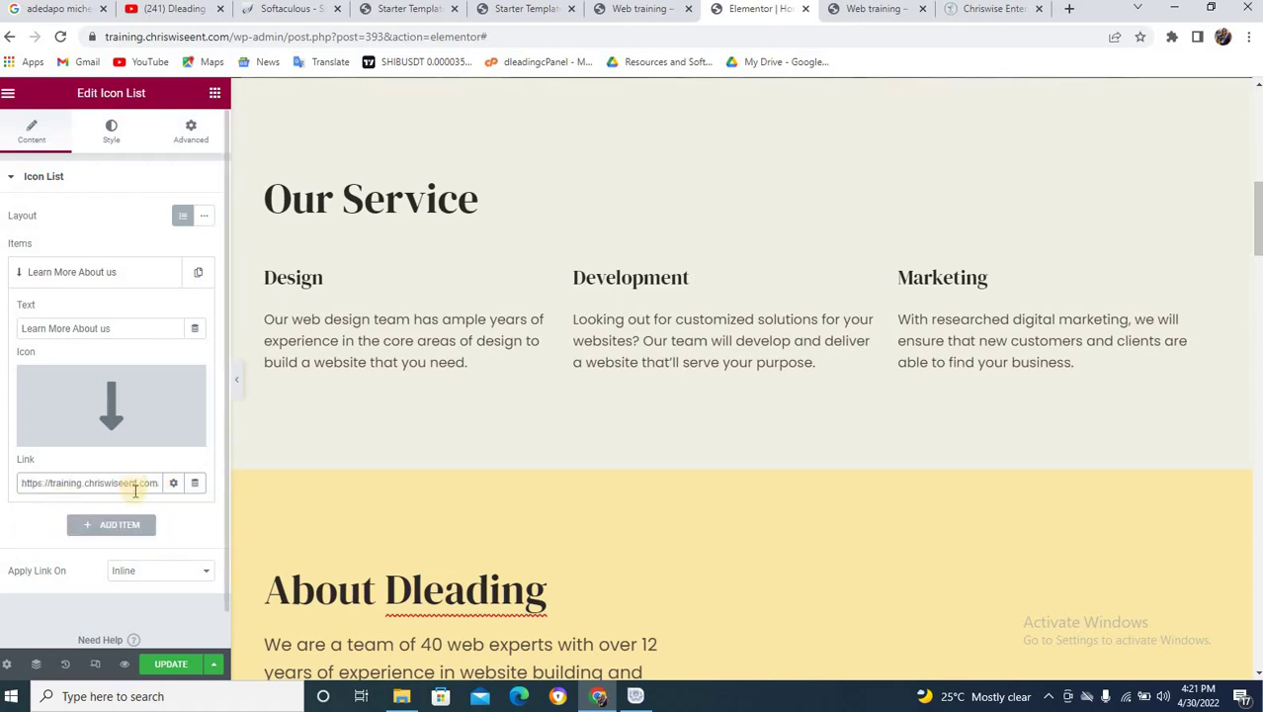
{"action": "left_click", "coordinate": [168, 665]}
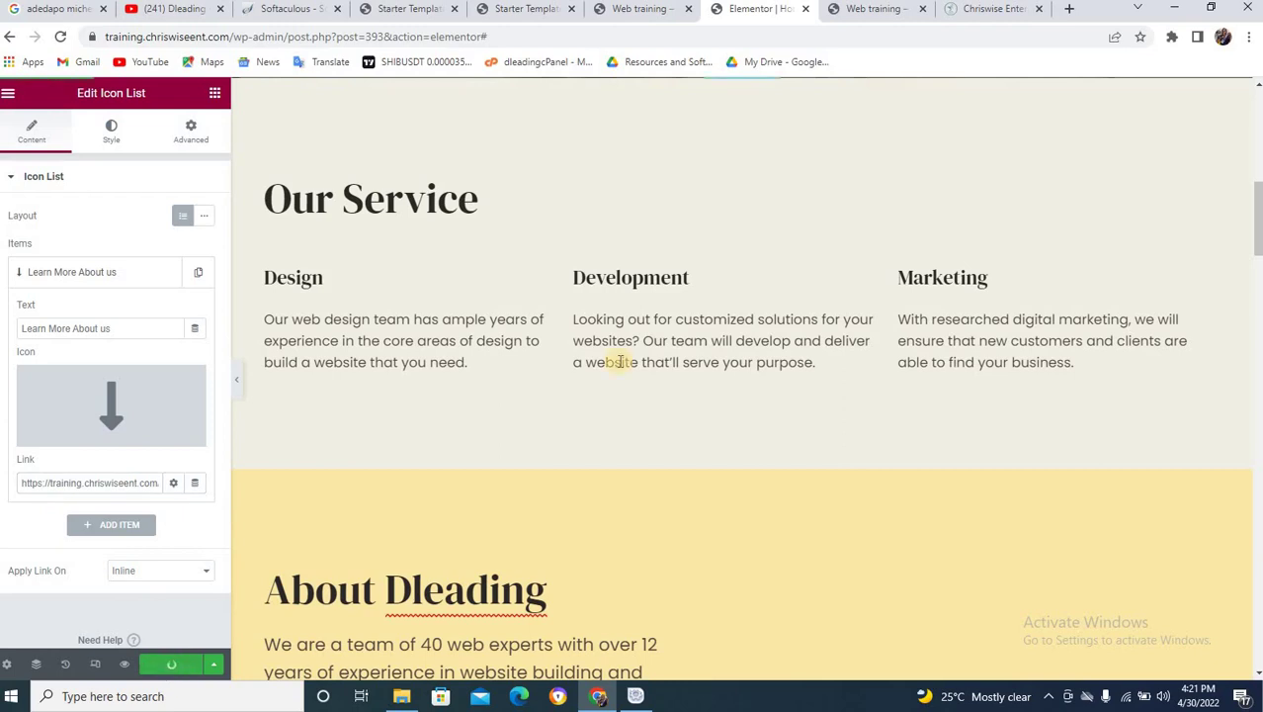
{"action": "left_click", "coordinate": [862, 14]}
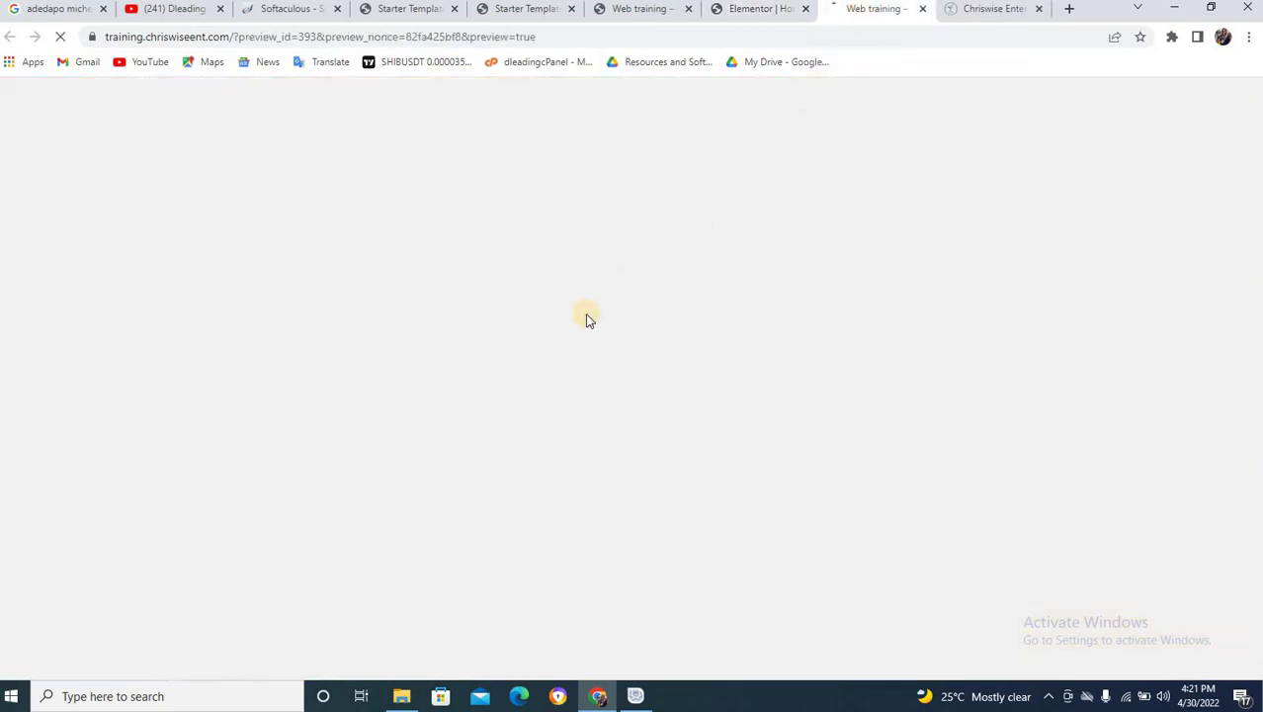
{"action": "scroll", "coordinate": [654, 304], "scroll_direction": "down", "scroll_amount": 4}
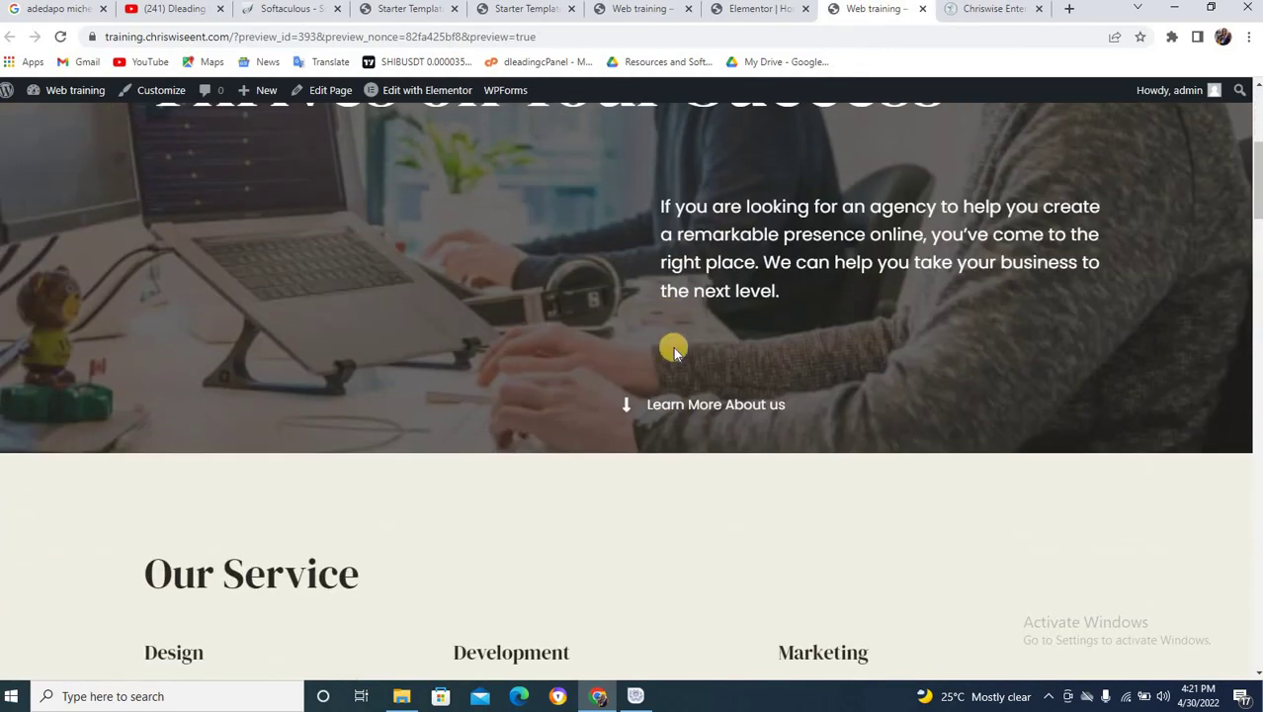
{"action": "left_click", "coordinate": [689, 410]}
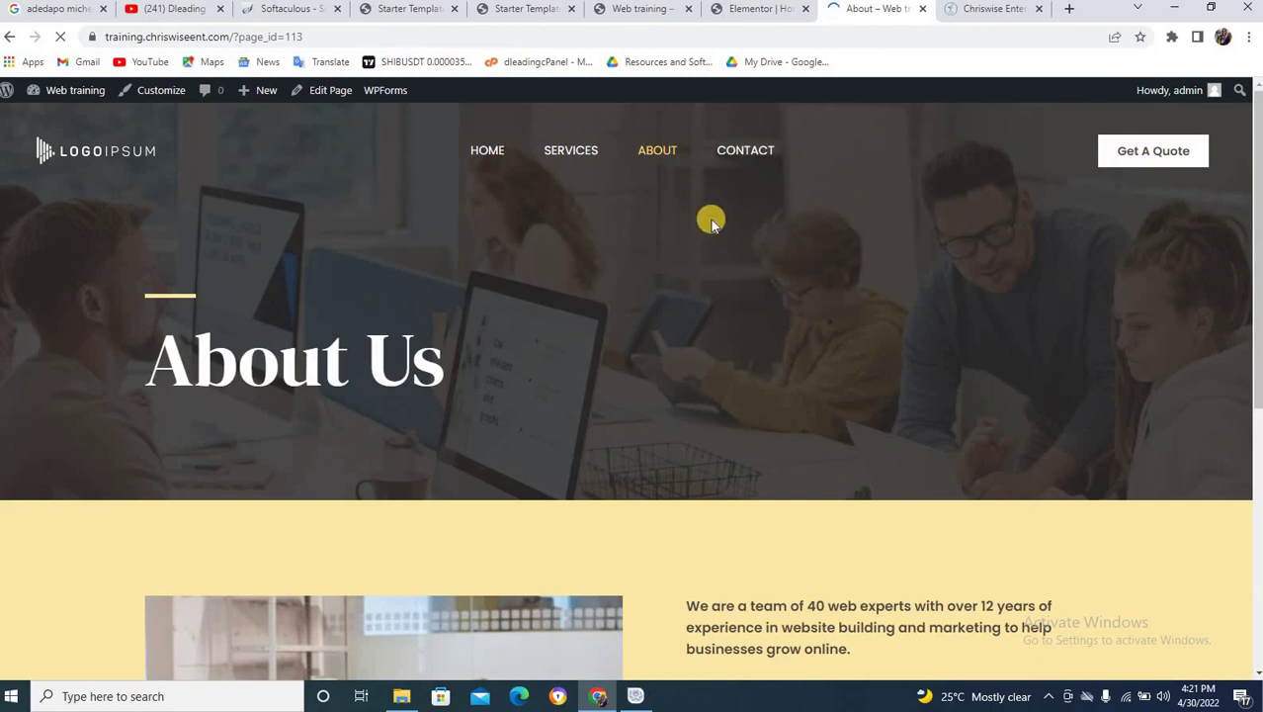
{"action": "scroll", "coordinate": [724, 218], "scroll_direction": "down", "scroll_amount": 15}
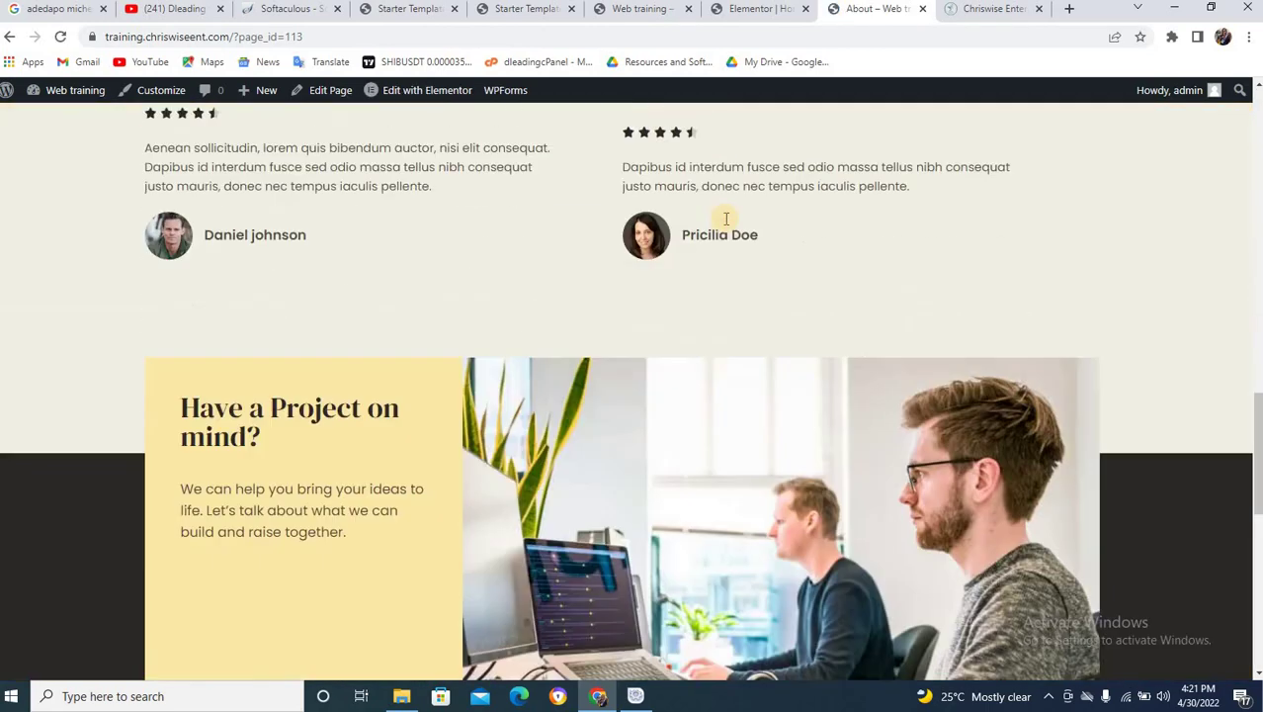
{"action": "scroll", "coordinate": [725, 218], "scroll_direction": "up", "scroll_amount": 15}
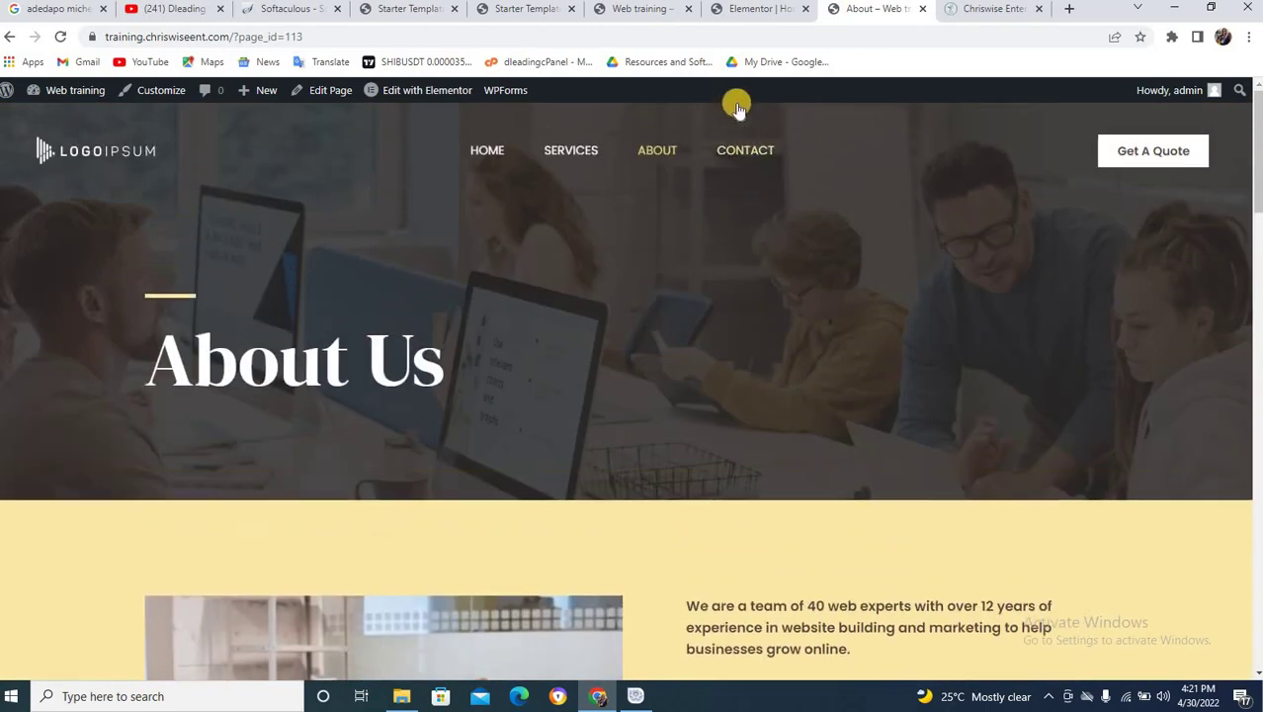
{"action": "left_click", "coordinate": [777, 16]}
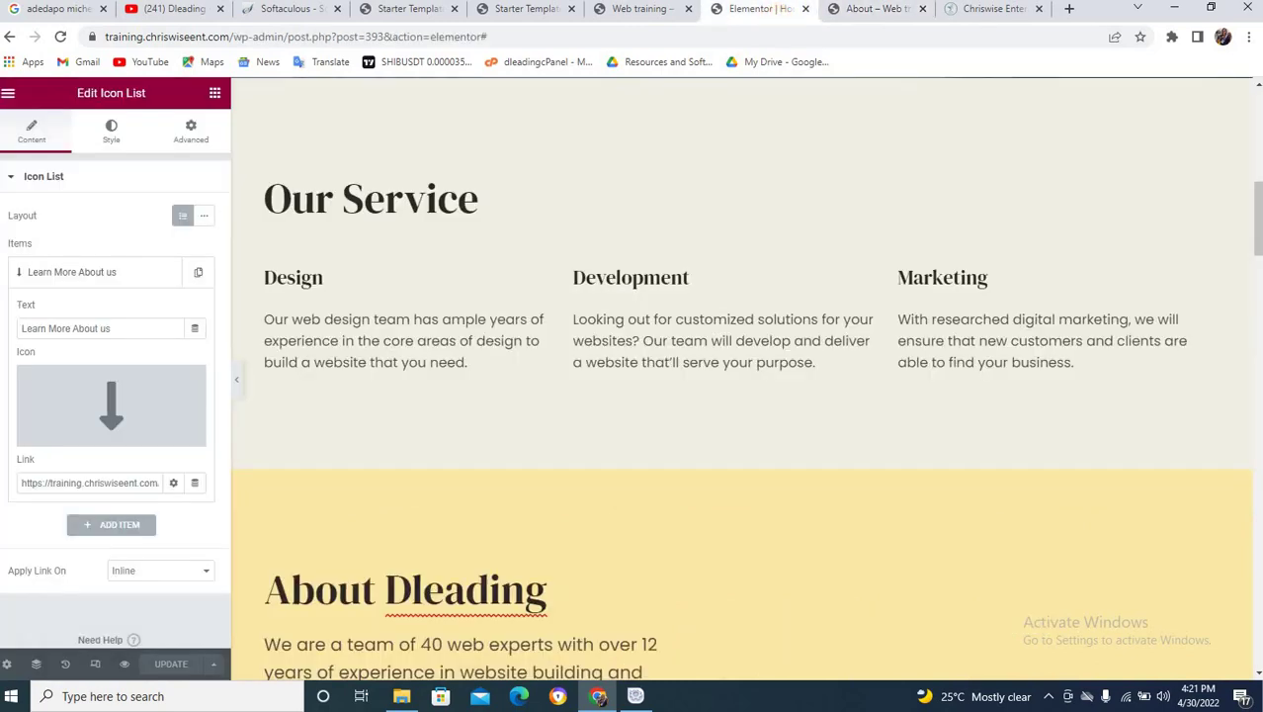
{"action": "left_click", "coordinate": [1018, 10]}
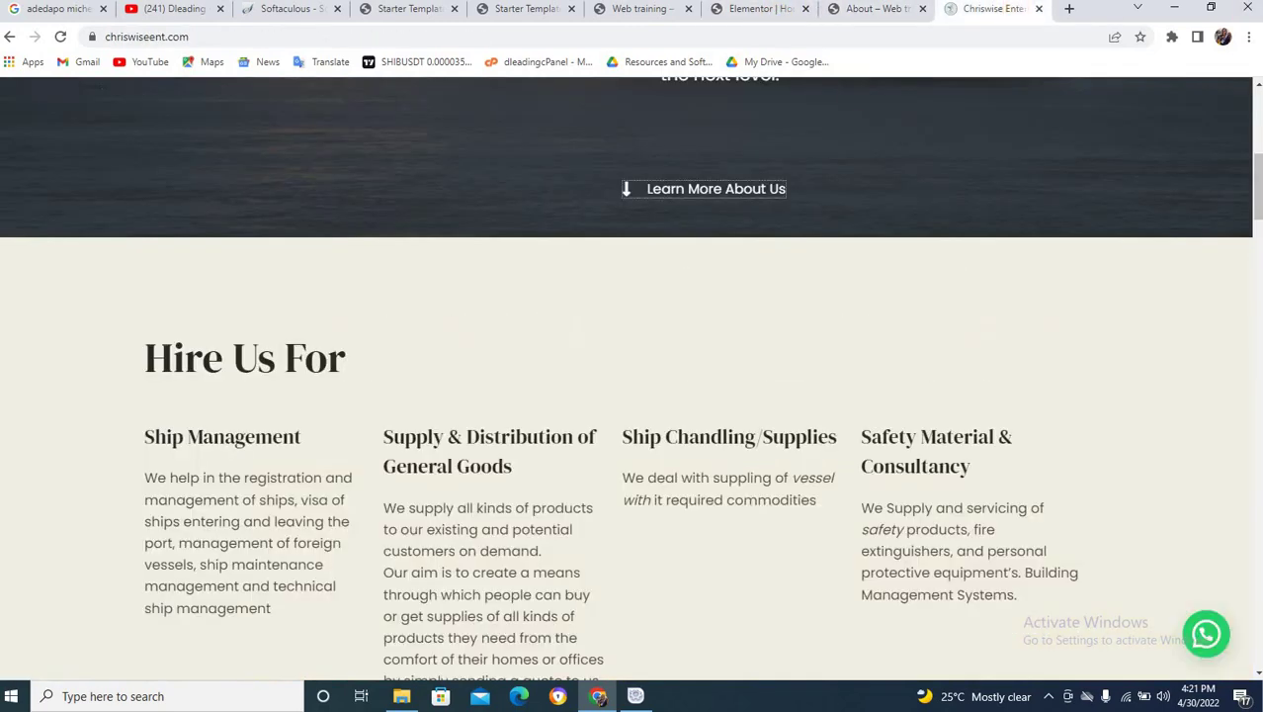
{"action": "scroll", "coordinate": [846, 130], "scroll_direction": "down", "scroll_amount": 2}
{"action": "scroll", "coordinate": [846, 129], "scroll_direction": "up", "scroll_amount": 4}
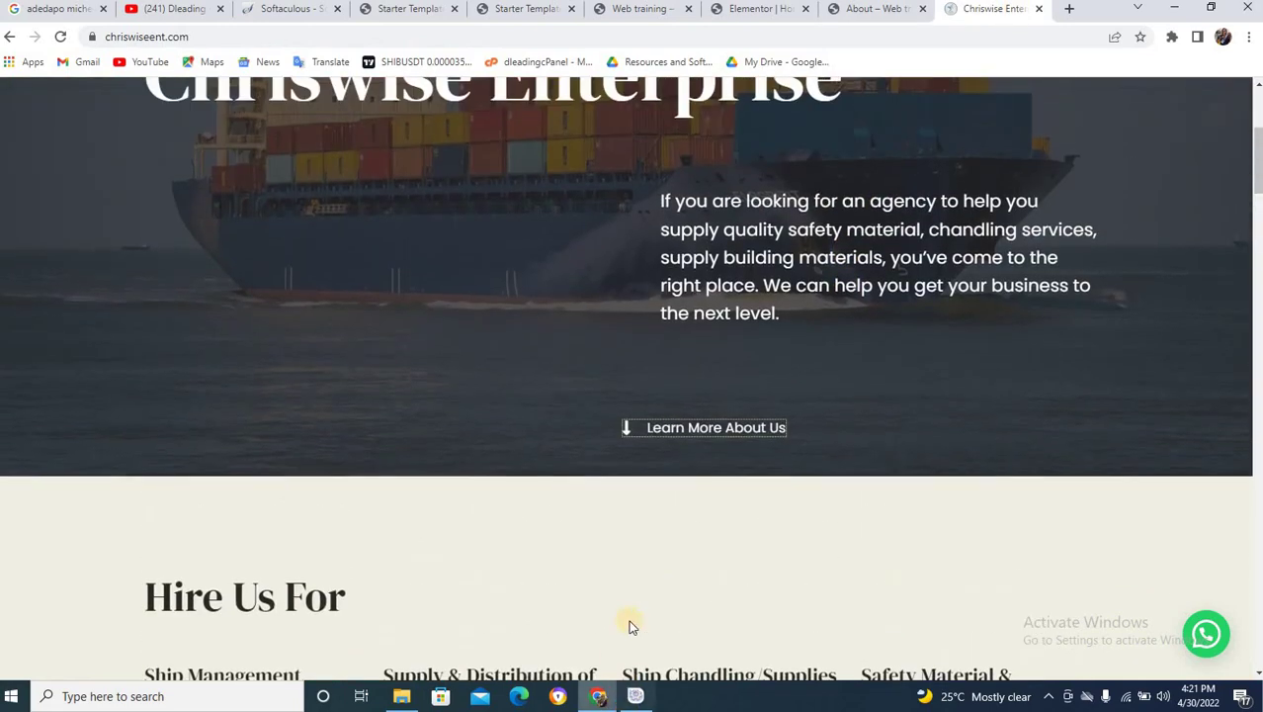
{"action": "left_click", "coordinate": [724, 426]}
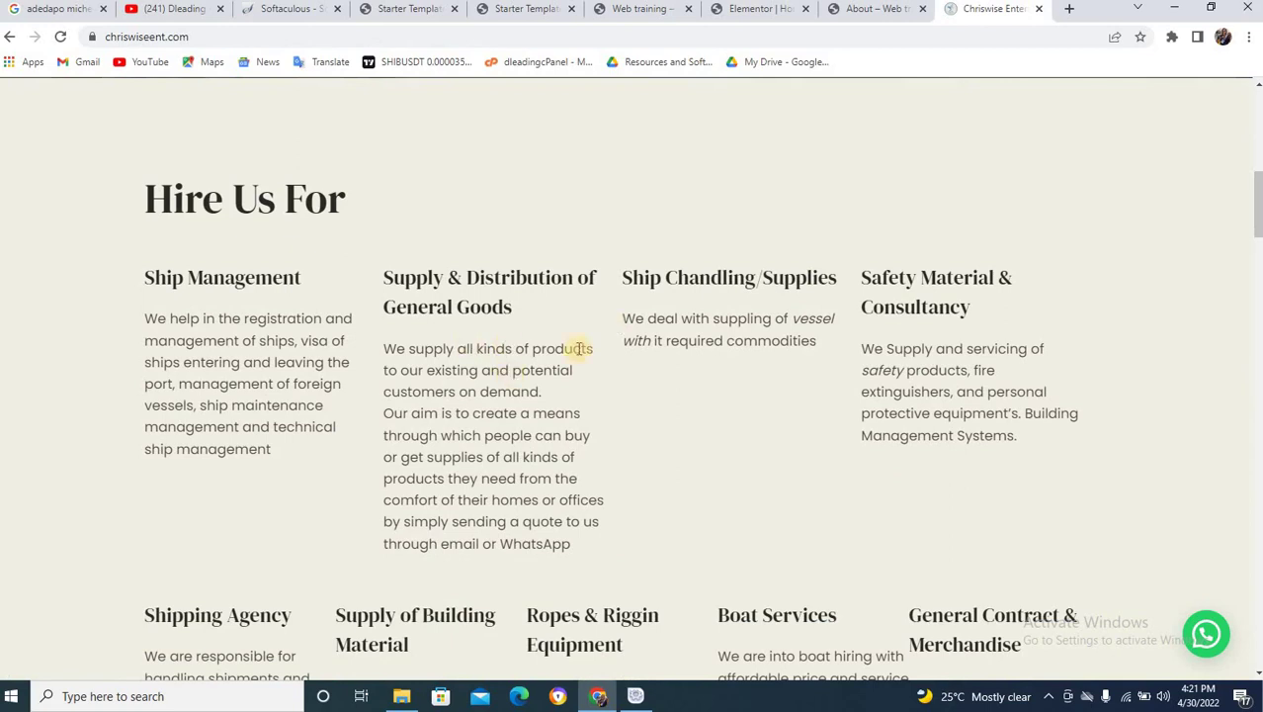
{"action": "scroll", "coordinate": [546, 341], "scroll_direction": "up", "scroll_amount": 3}
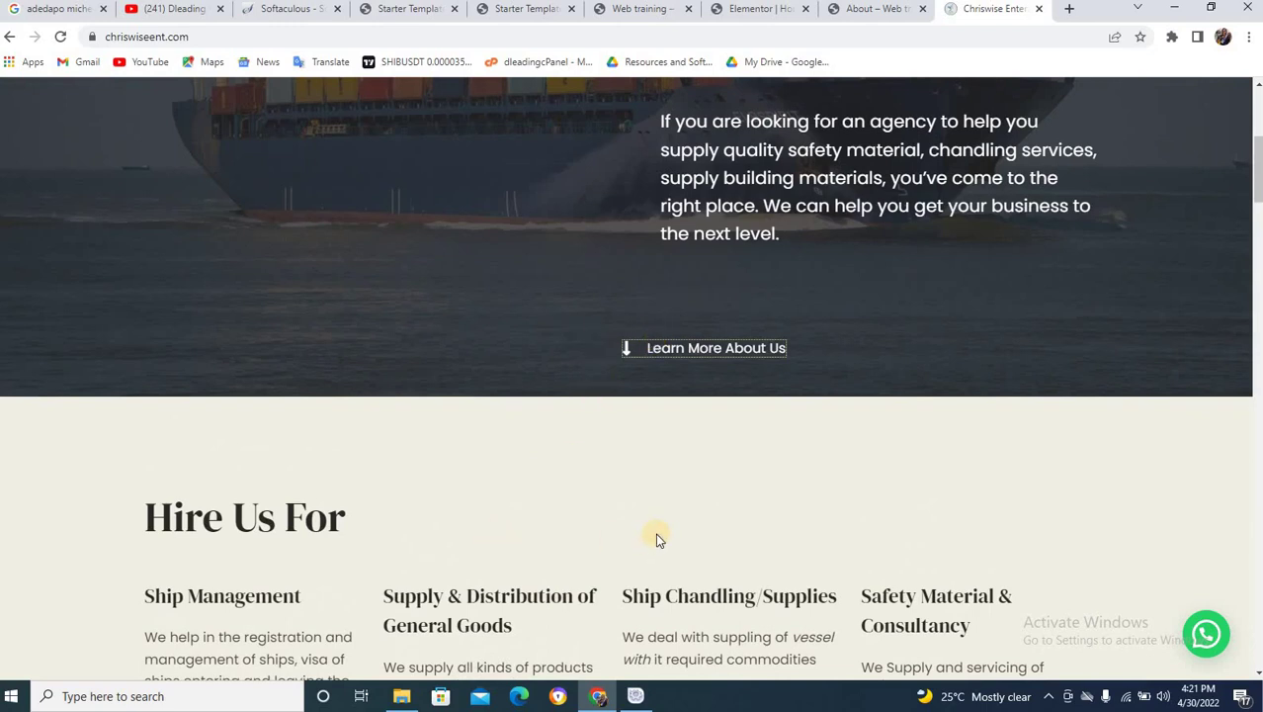
{"action": "scroll", "coordinate": [659, 538], "scroll_direction": "down", "scroll_amount": 2}
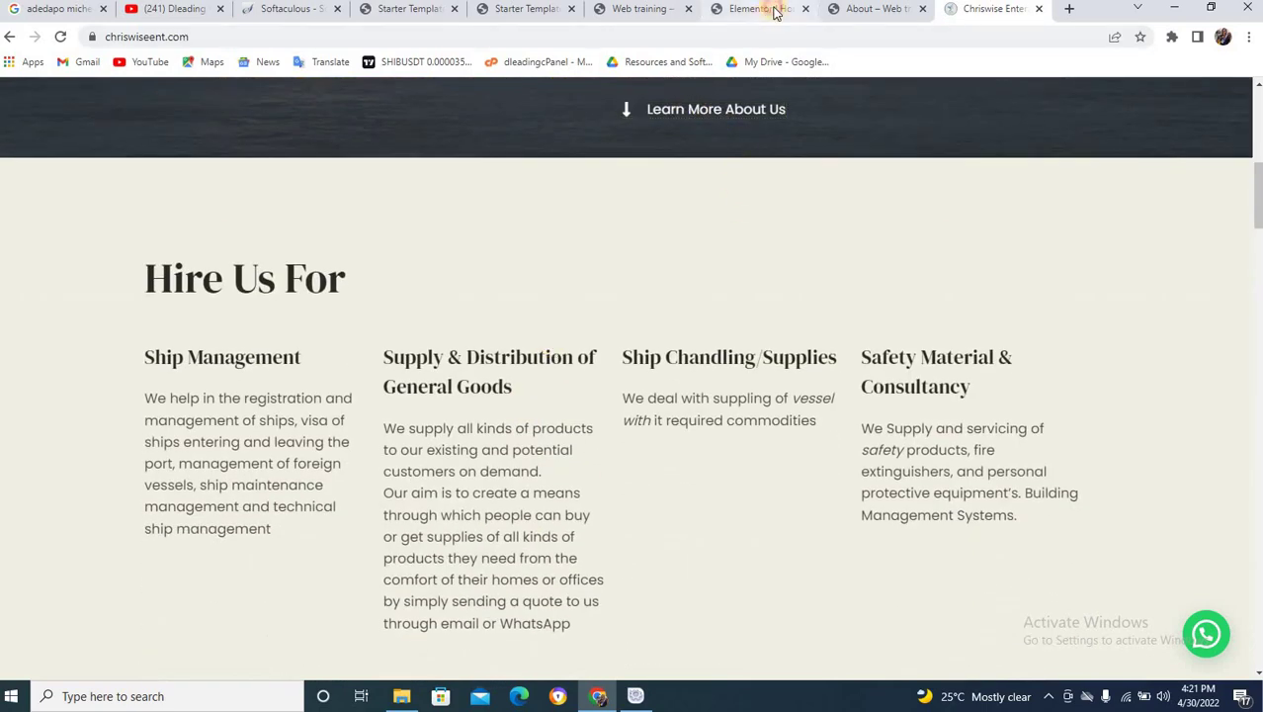
{"action": "left_click", "coordinate": [764, 9]}
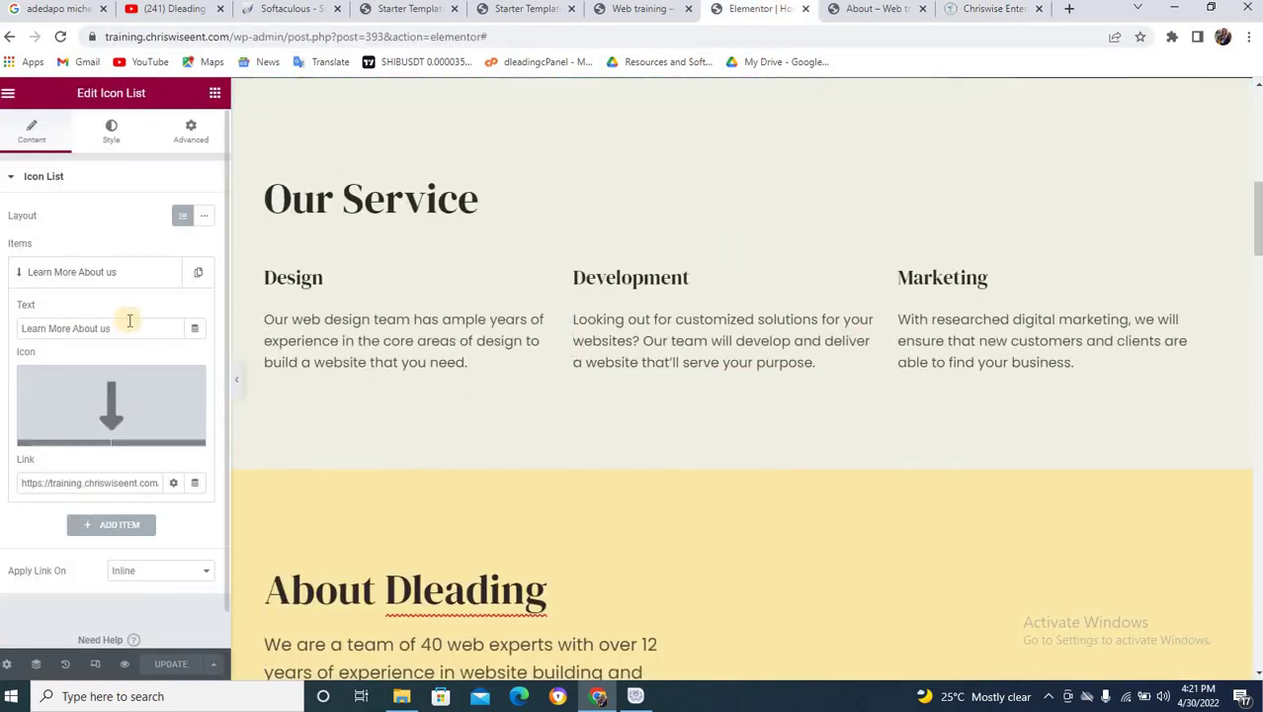
{"action": "double_click", "coordinate": [127, 483]}
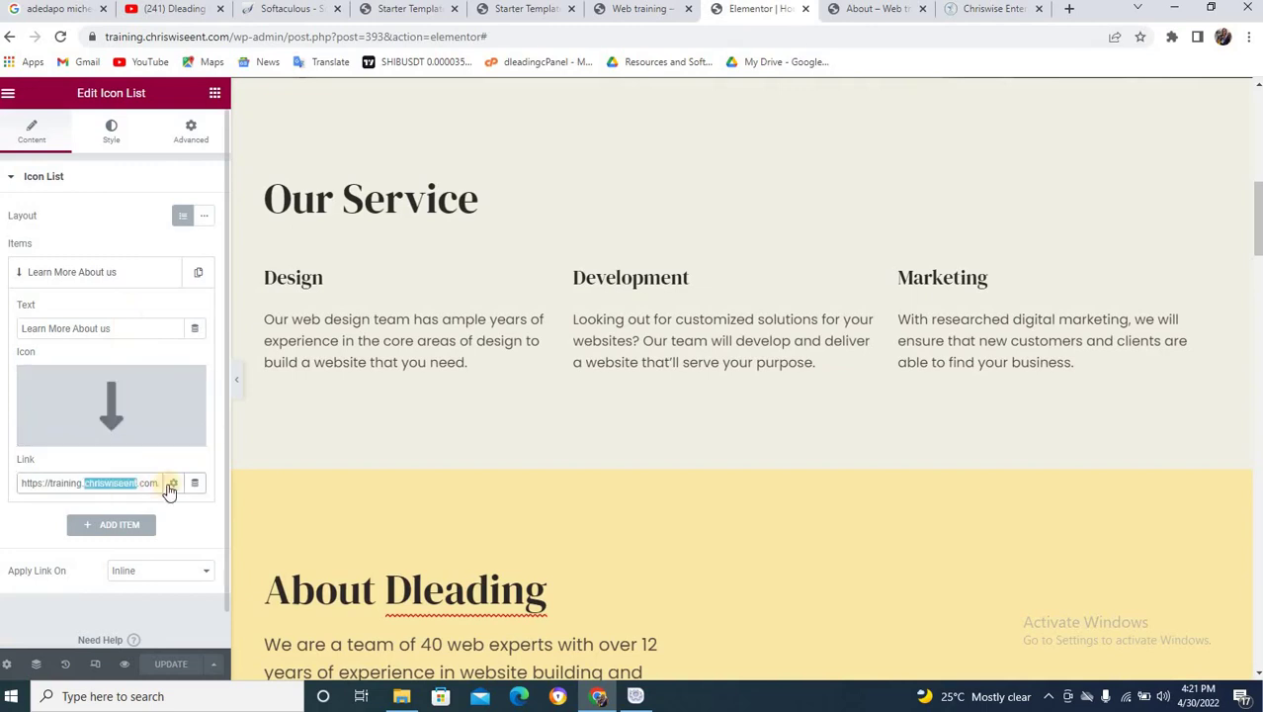
{"action": "left_click", "coordinate": [171, 484]}
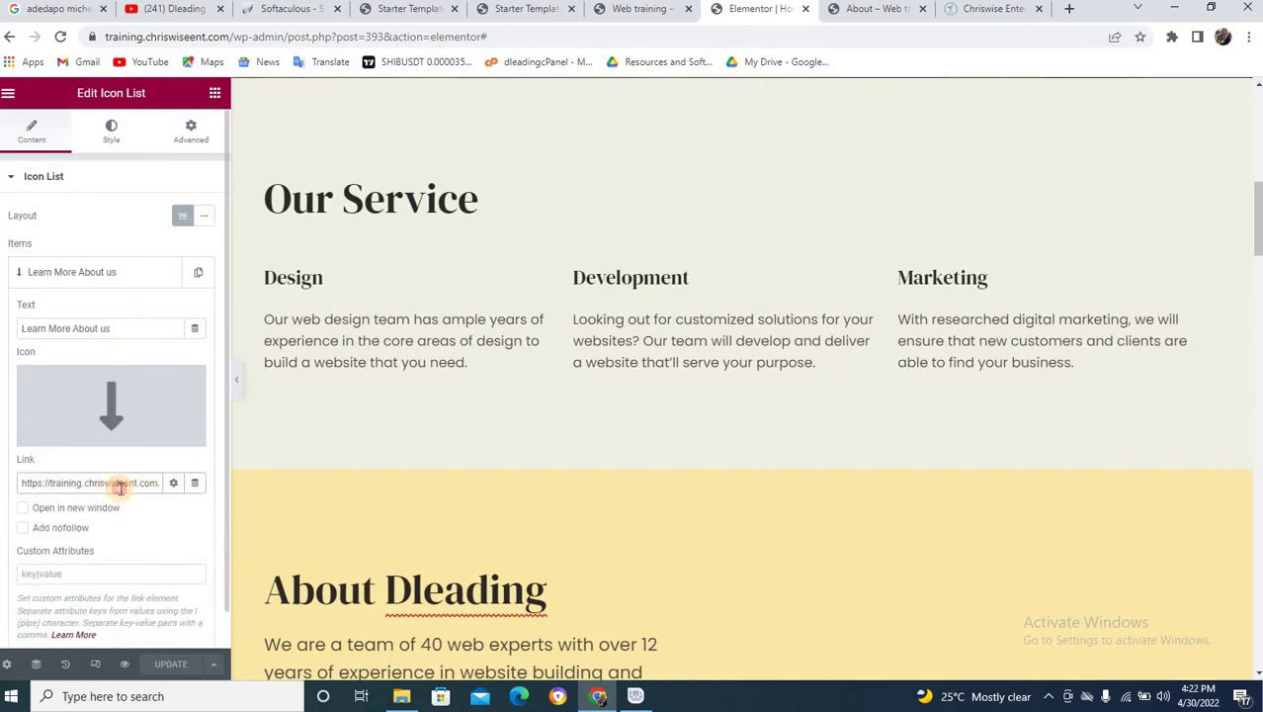
{"action": "double_click", "coordinate": [120, 483]}
{"action": "triple_click", "coordinate": [121, 484]}
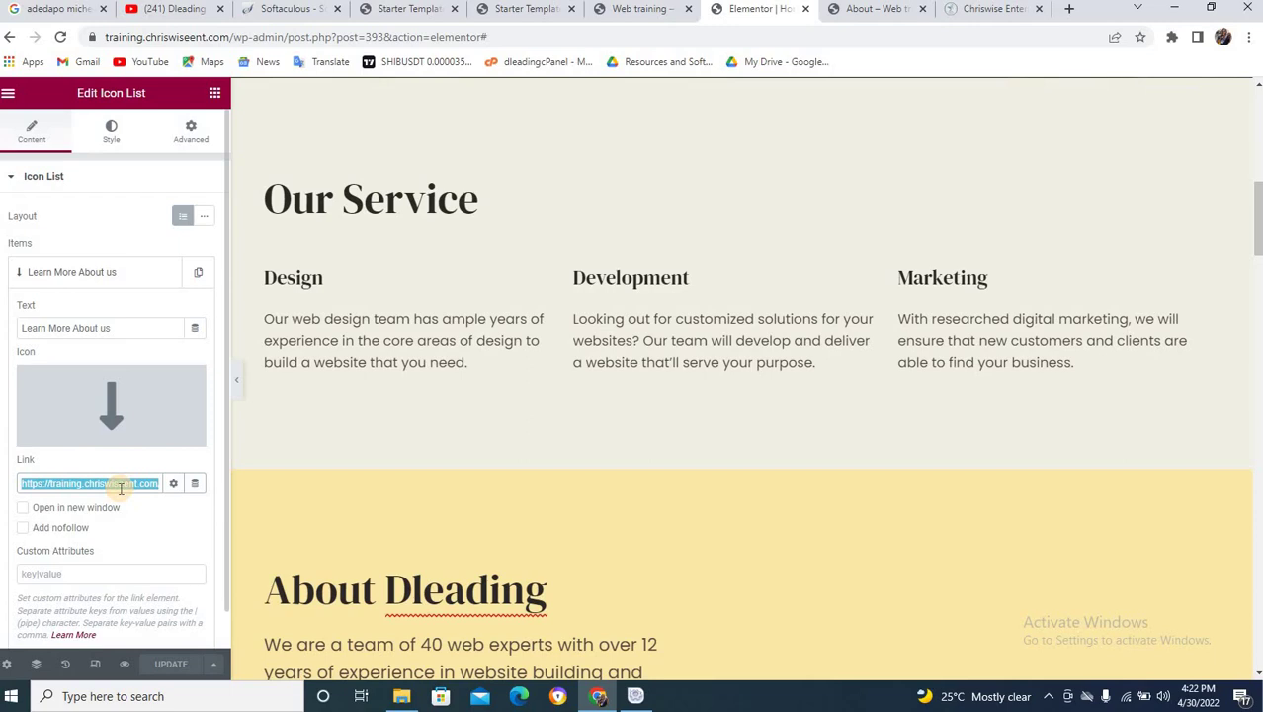
{"action": "type", "text": "#services"}
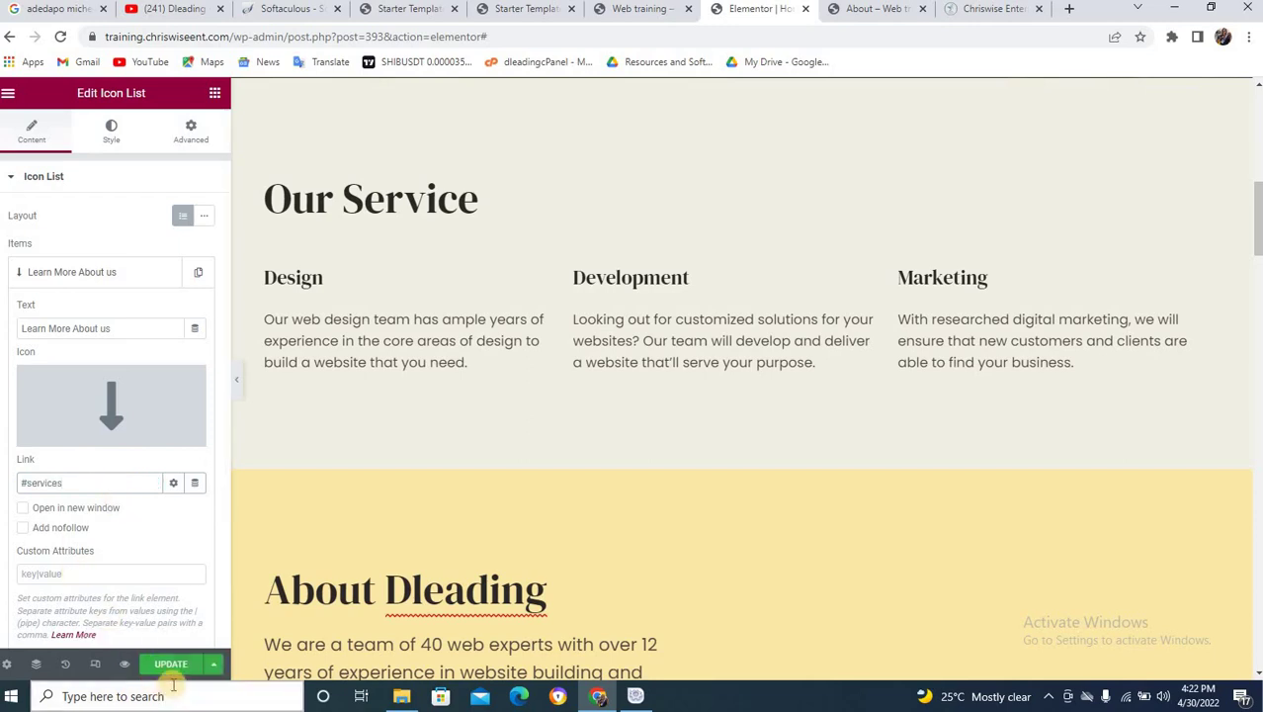
{"action": "left_click", "coordinate": [175, 672]}
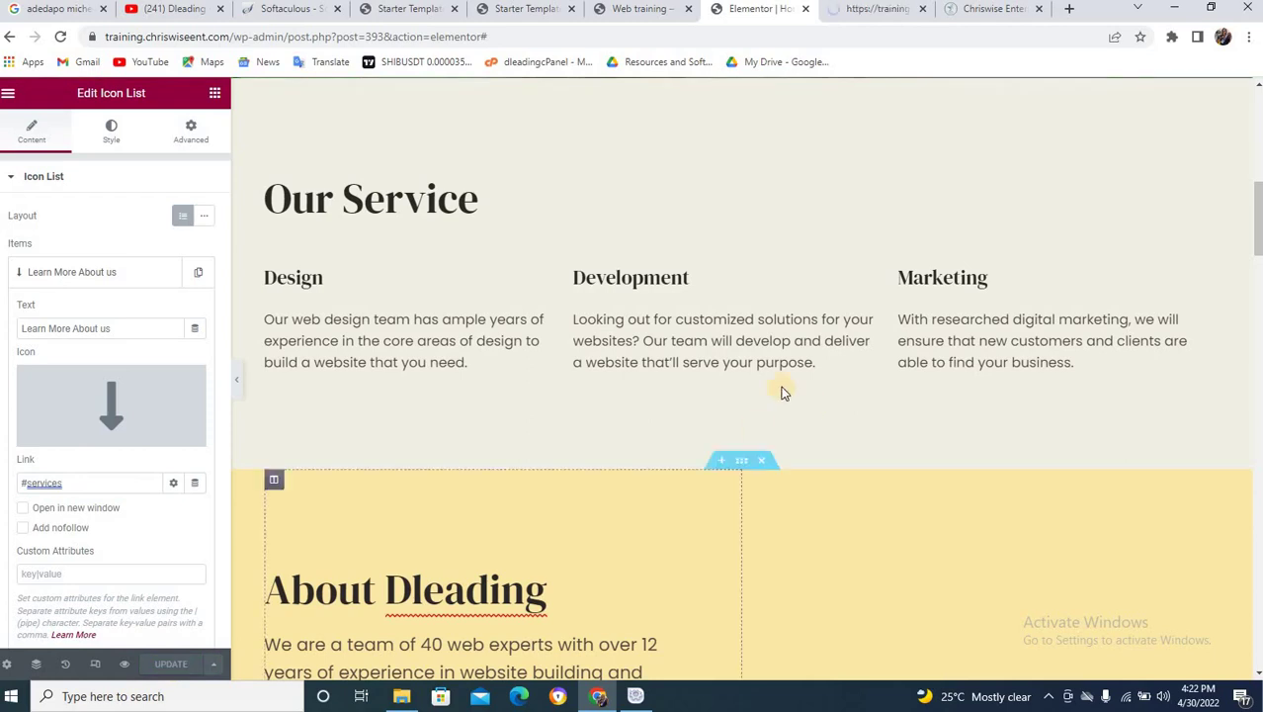
{"action": "scroll", "coordinate": [857, 187], "scroll_direction": "up", "scroll_amount": 3}
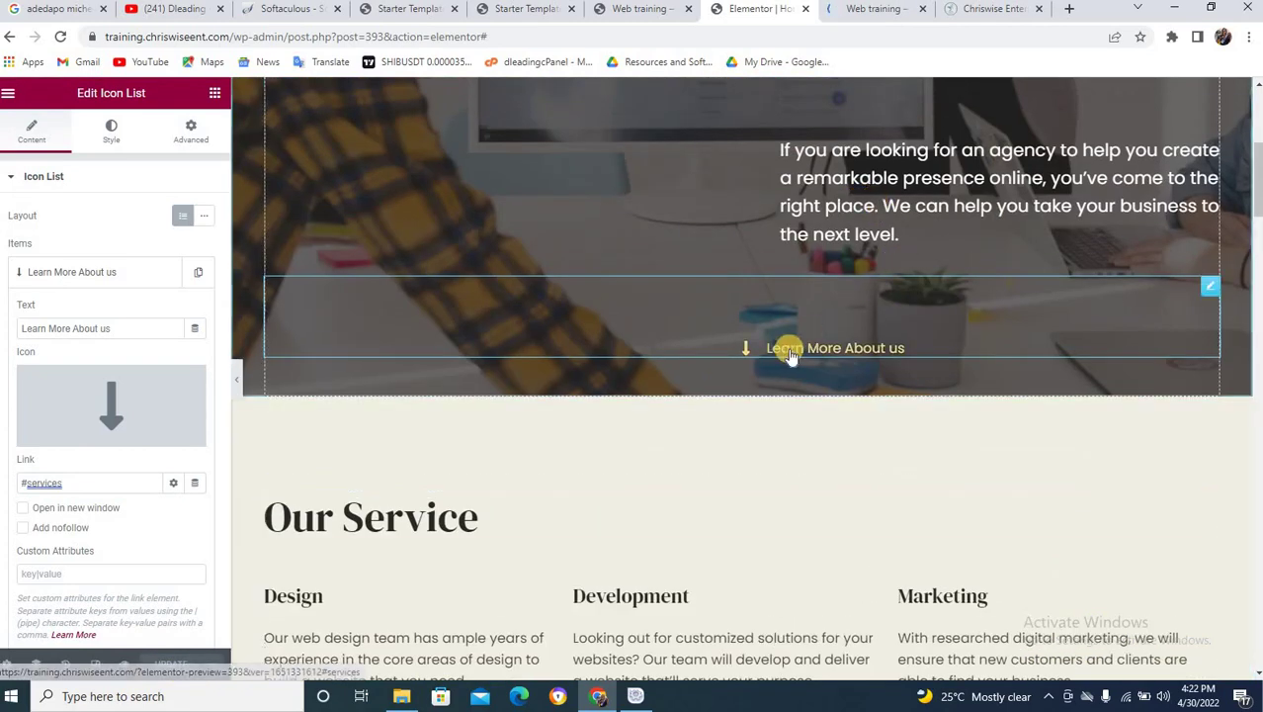
{"action": "left_click", "coordinate": [789, 348]}
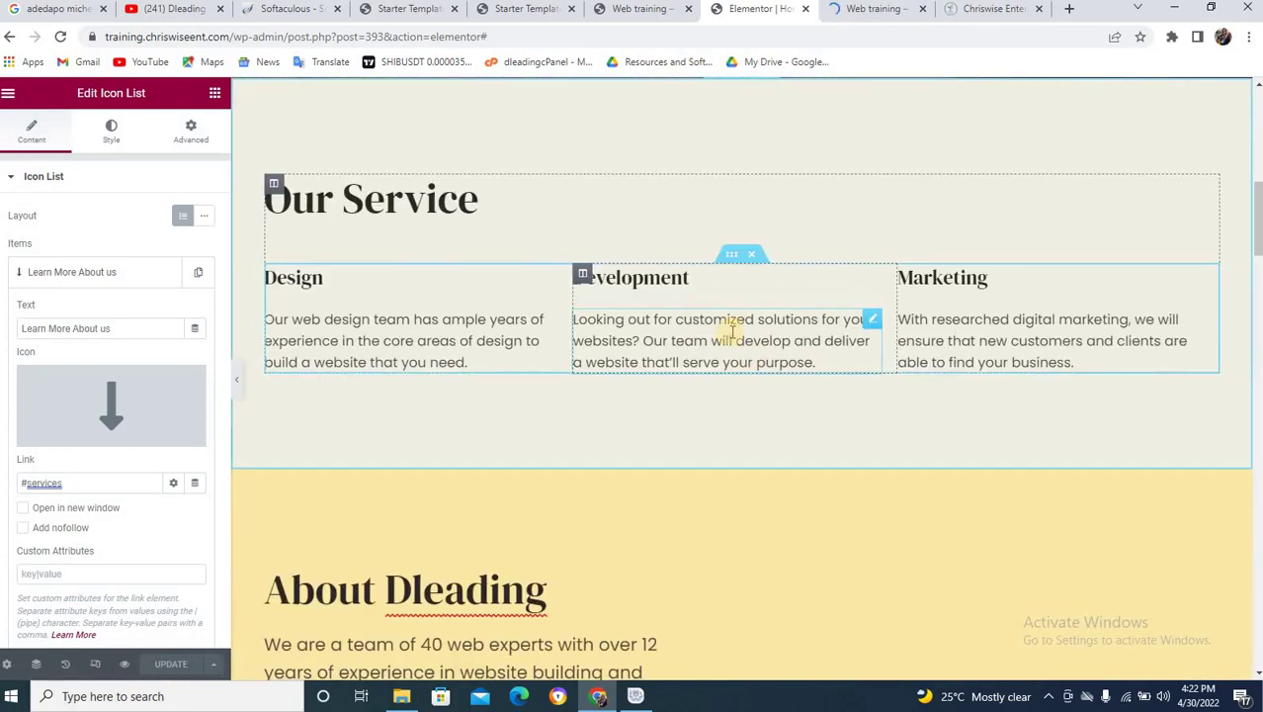
{"action": "scroll", "coordinate": [731, 335], "scroll_direction": "up", "scroll_amount": 3}
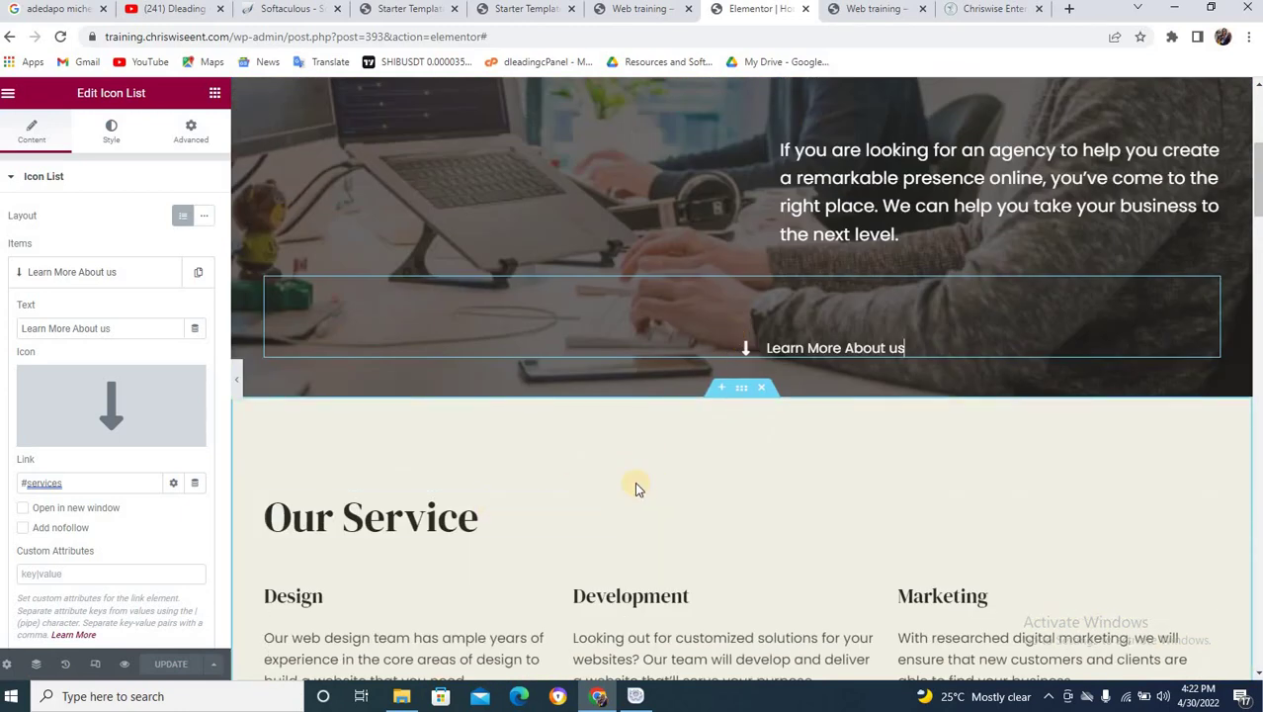
Select the Our Service section and expand its Layout structure settings
{"action": "left_click", "coordinate": [737, 395]}
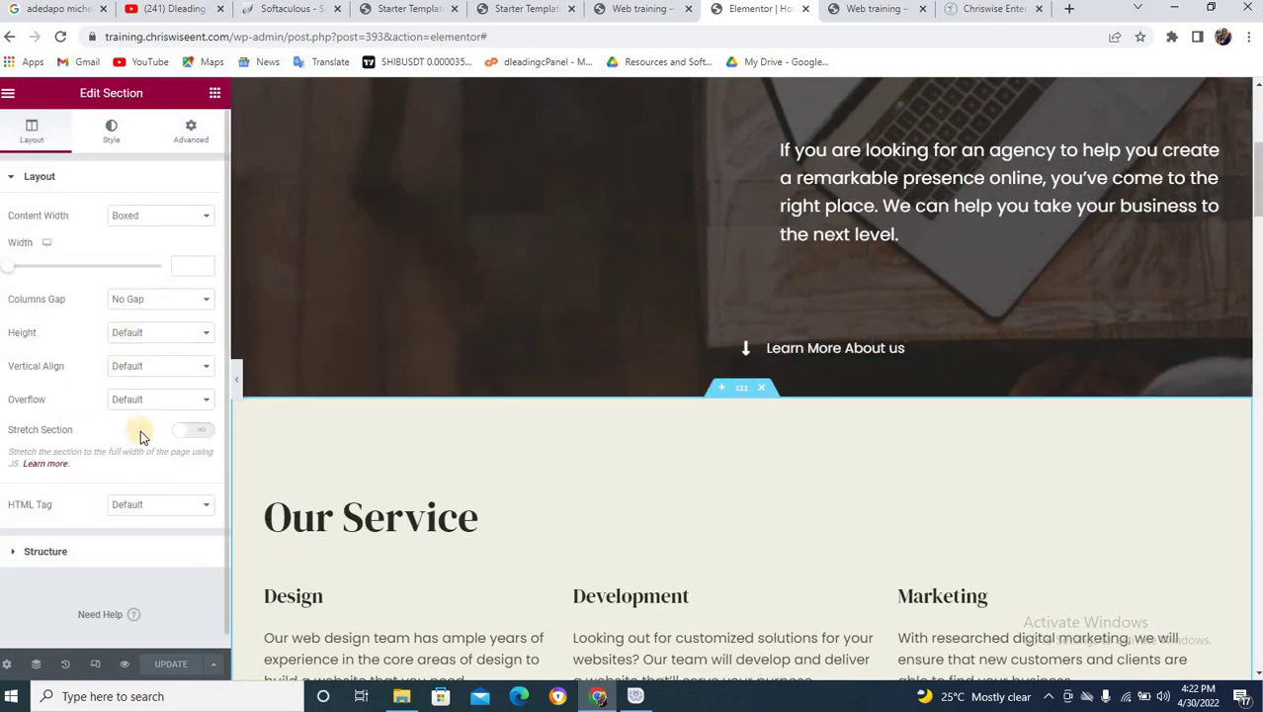
{"action": "scroll", "coordinate": [163, 425], "scroll_direction": "down", "scroll_amount": 1}
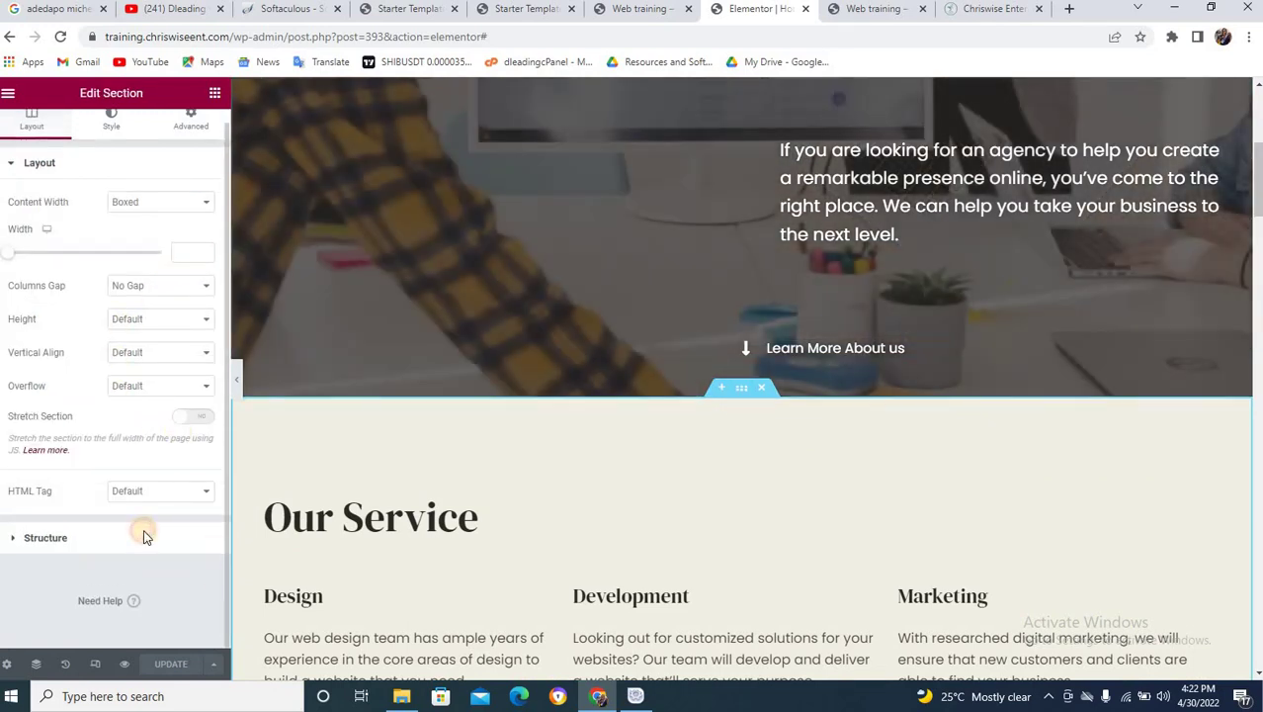
{"action": "left_click", "coordinate": [142, 537]}
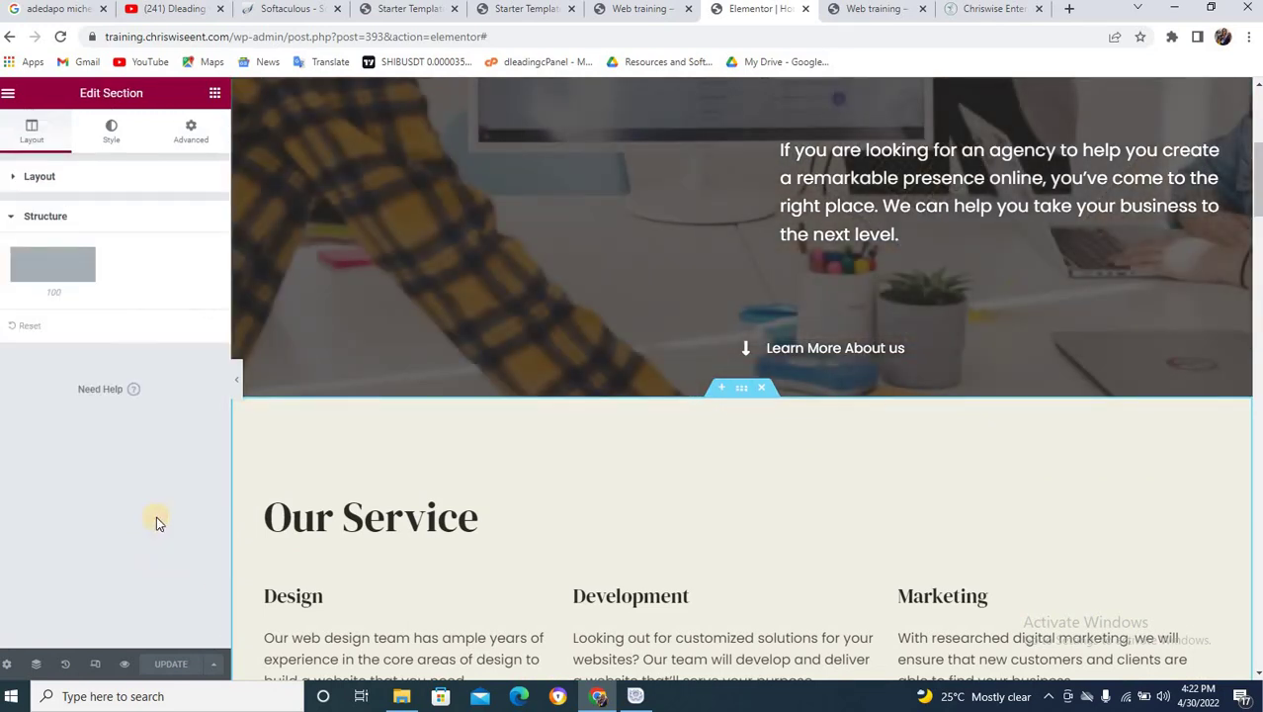
Review the section's Style panels: background overlay, border, shape divider and typography
{"action": "left_click", "coordinate": [117, 134]}
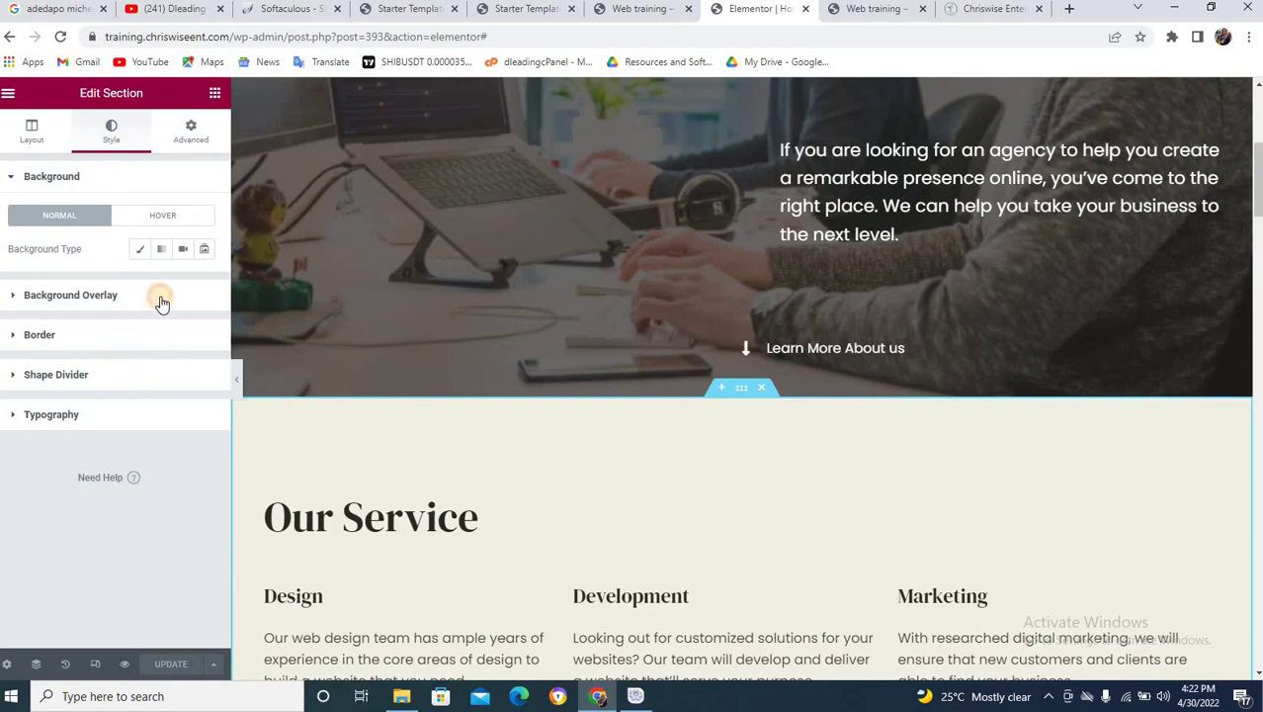
{"action": "left_click", "coordinate": [123, 294]}
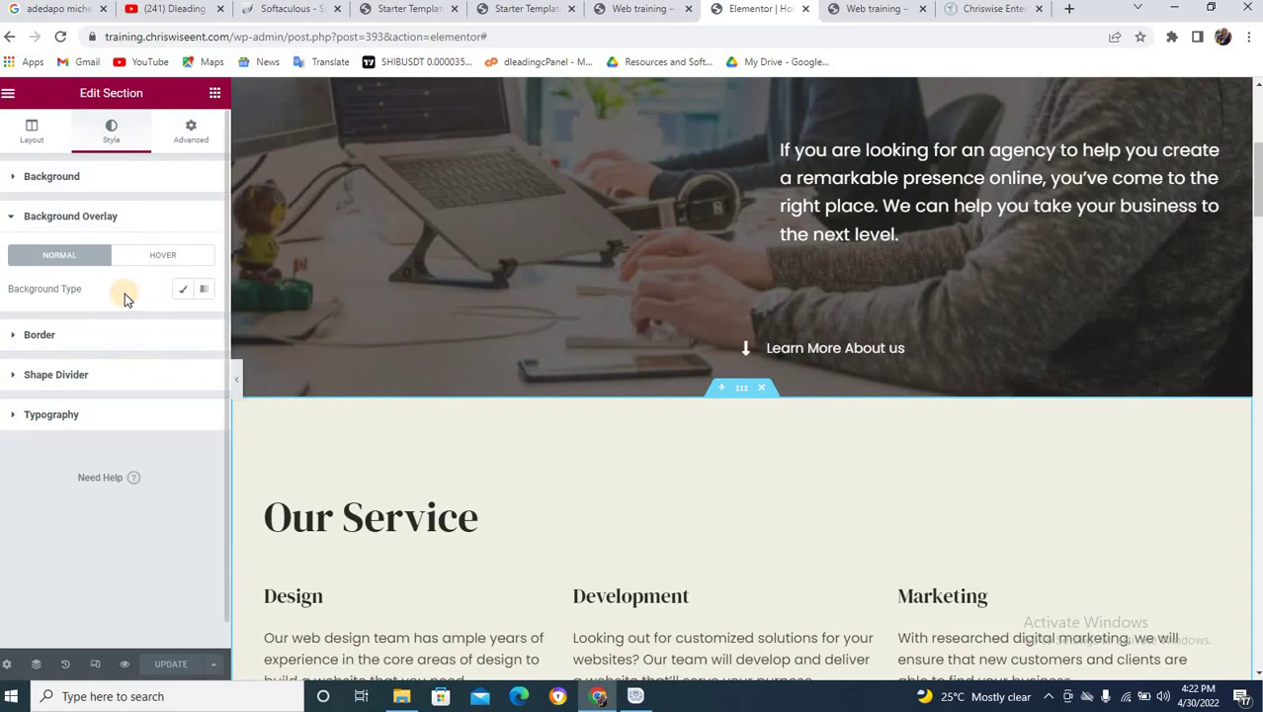
{"action": "left_click", "coordinate": [142, 213]}
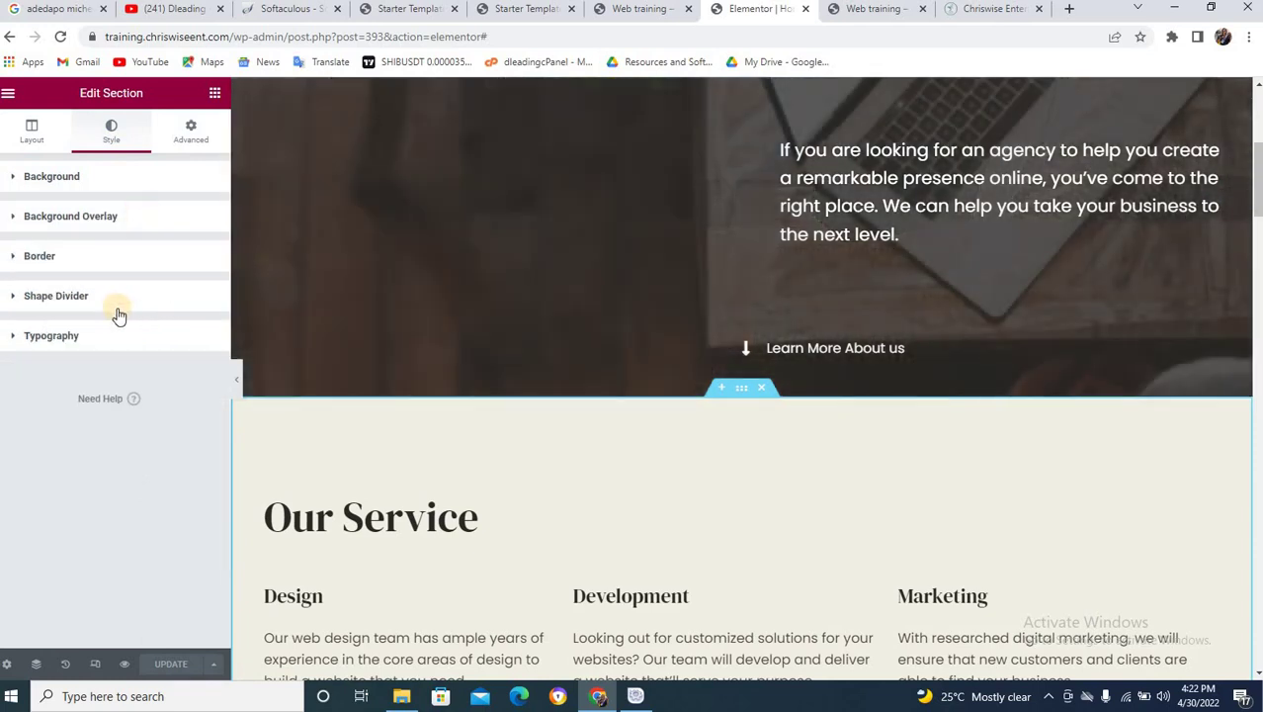
{"action": "left_click", "coordinate": [147, 259]}
{"action": "left_click", "coordinate": [147, 260]}
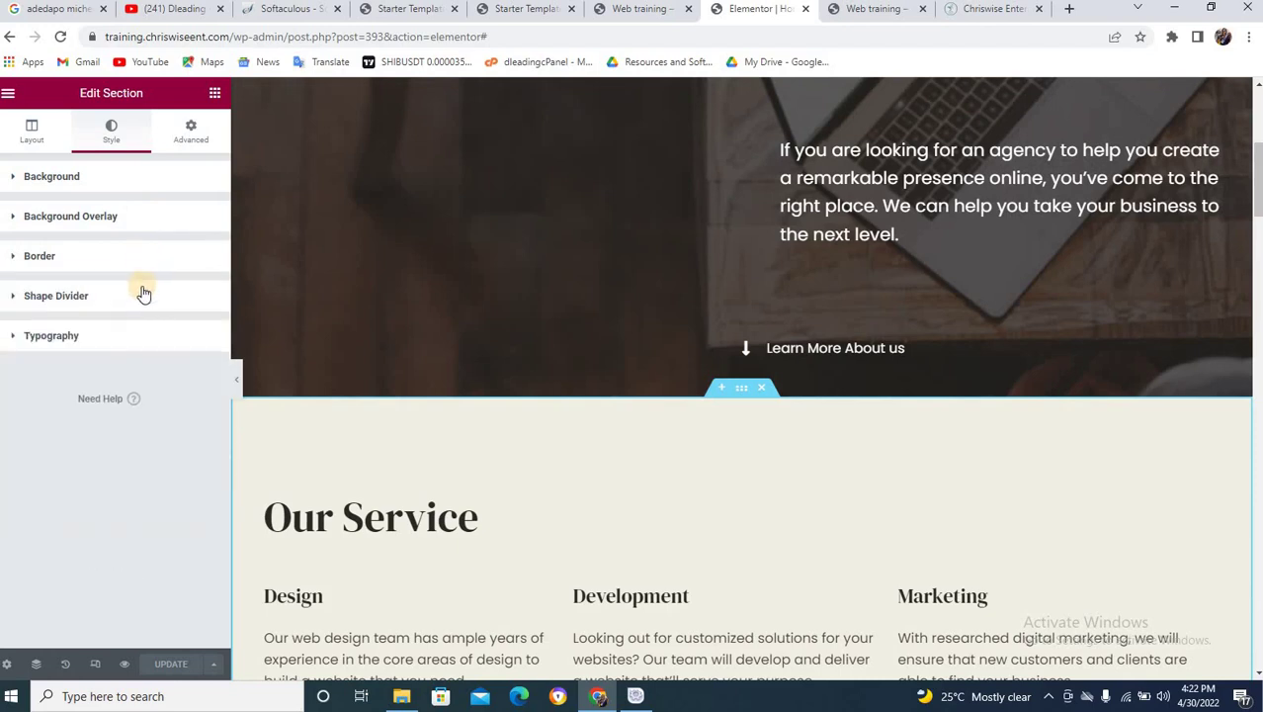
{"action": "left_click", "coordinate": [139, 294]}
{"action": "left_click", "coordinate": [139, 294]}
{"action": "left_click", "coordinate": [127, 342]}
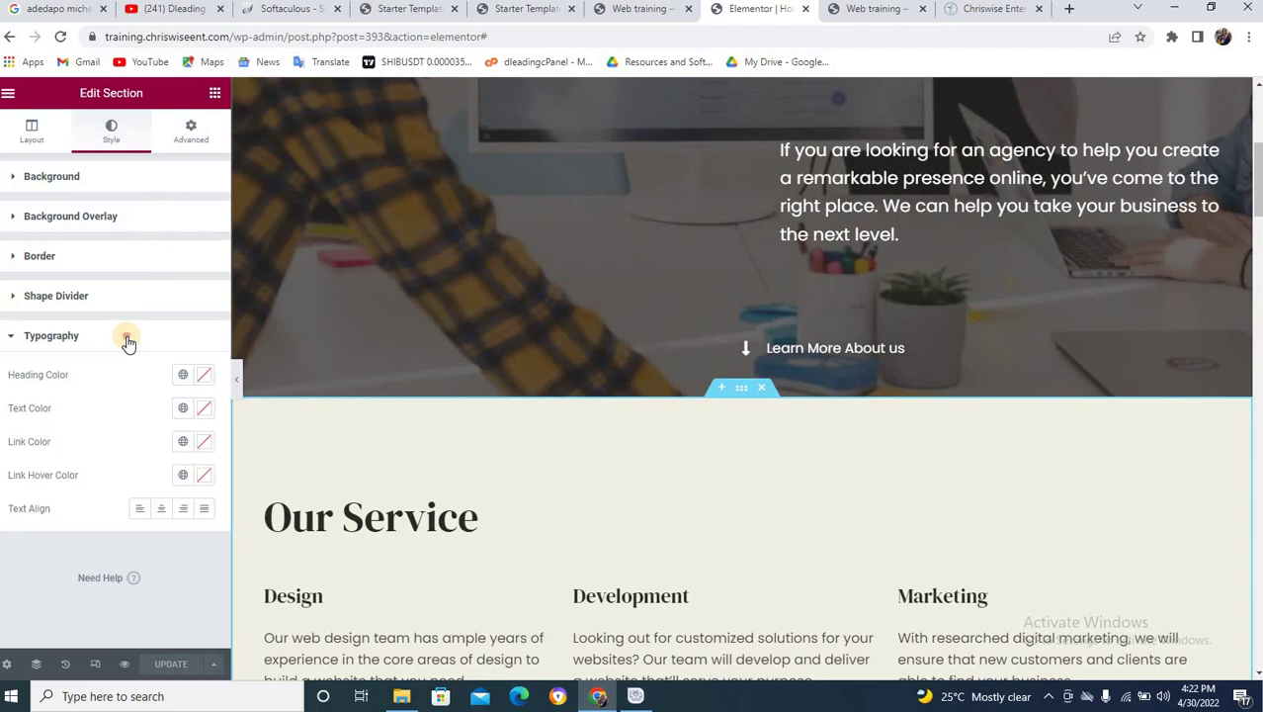
{"action": "left_click", "coordinate": [128, 338]}
Review the Advanced tab panels and confirm the section's CSS ID is 'services'
{"action": "left_click", "coordinate": [193, 132]}
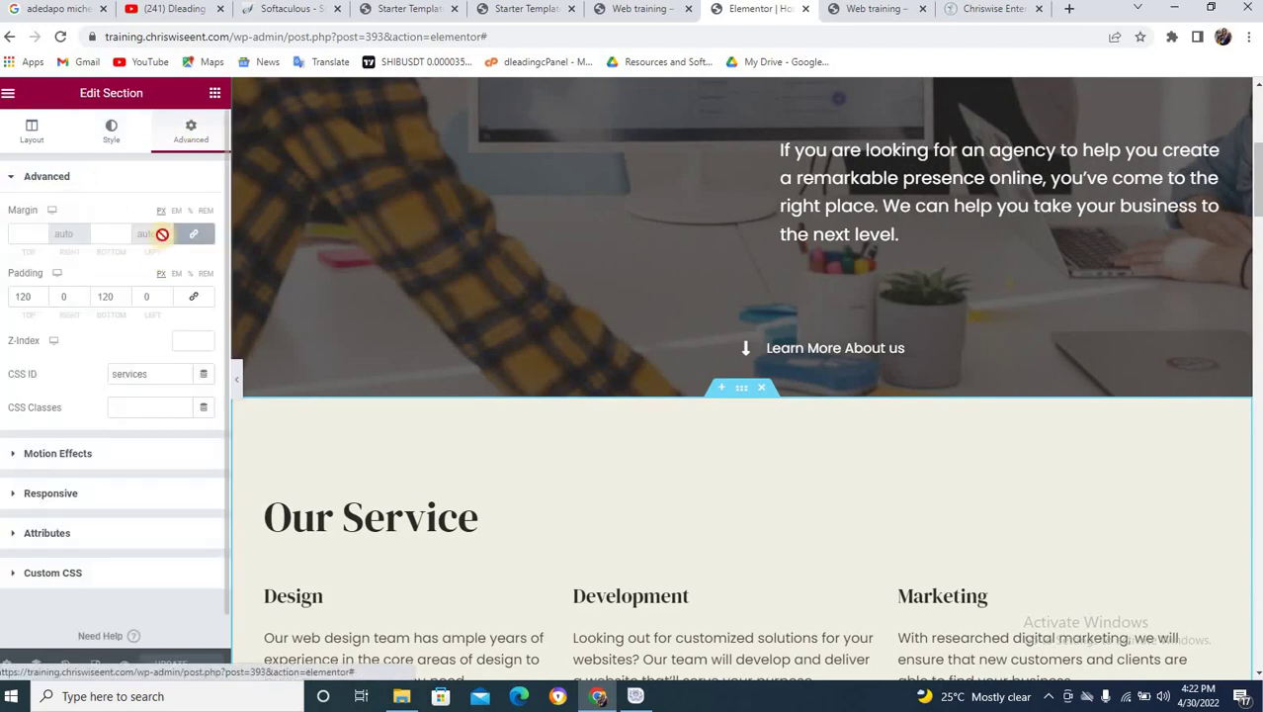
{"action": "scroll", "coordinate": [148, 336], "scroll_direction": "down", "scroll_amount": 1}
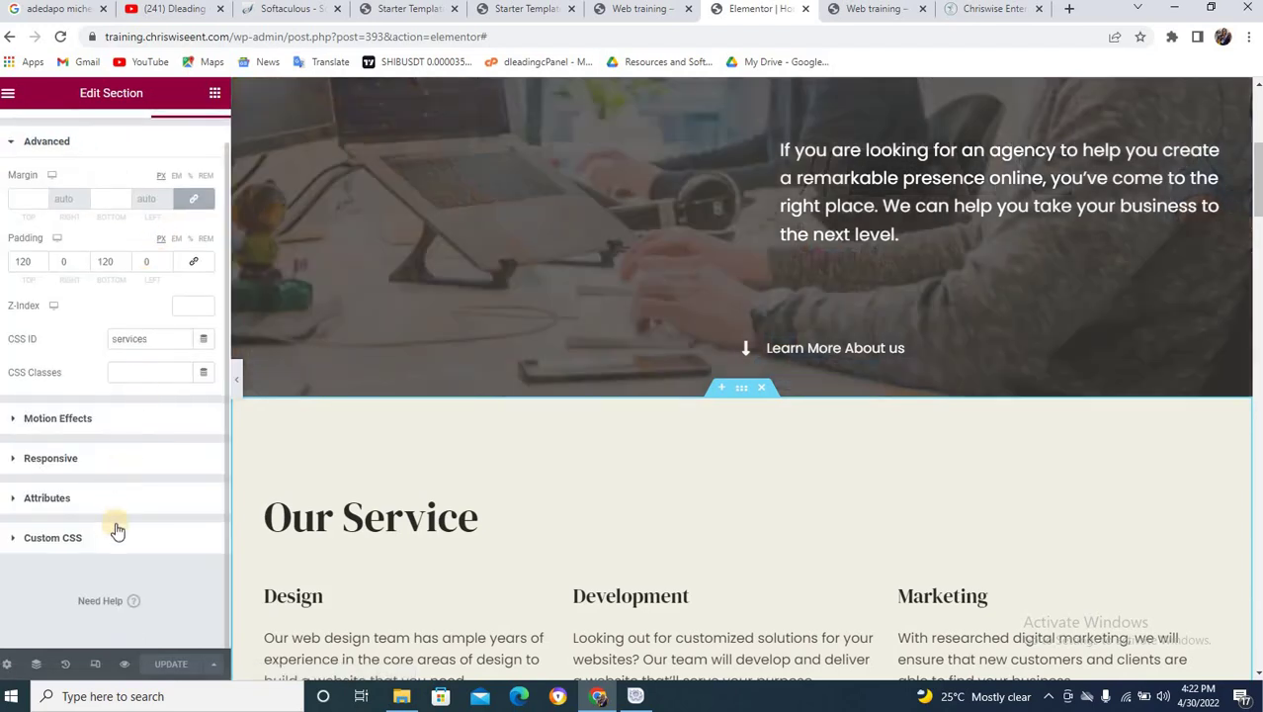
{"action": "left_click", "coordinate": [116, 531]}
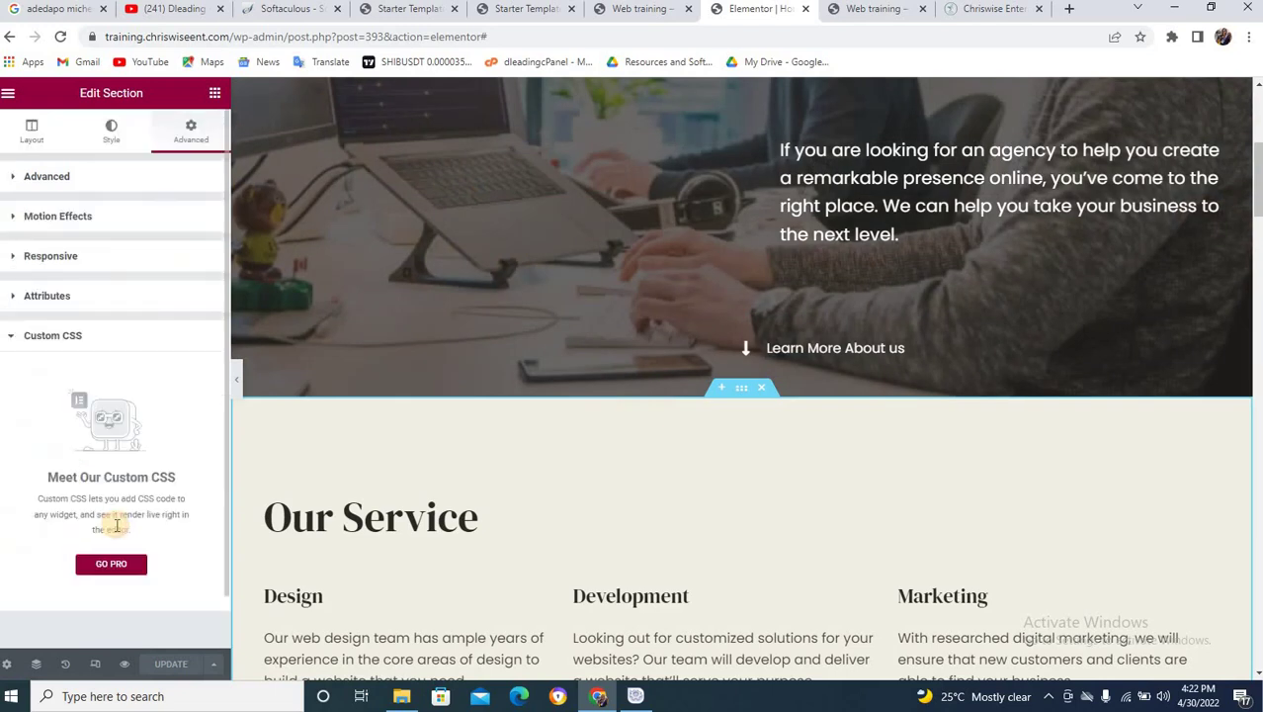
{"action": "left_click", "coordinate": [122, 336]}
{"action": "left_click", "coordinate": [133, 298]}
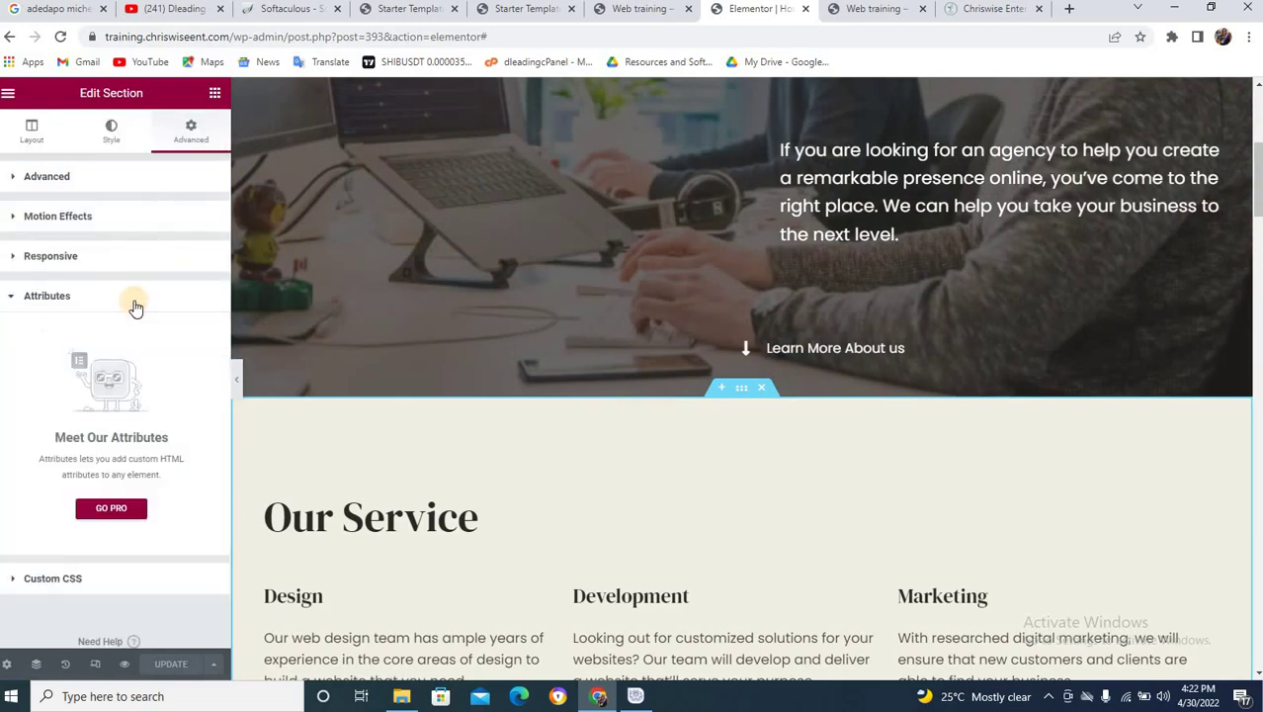
{"action": "left_click", "coordinate": [145, 296]}
{"action": "left_click", "coordinate": [175, 256]}
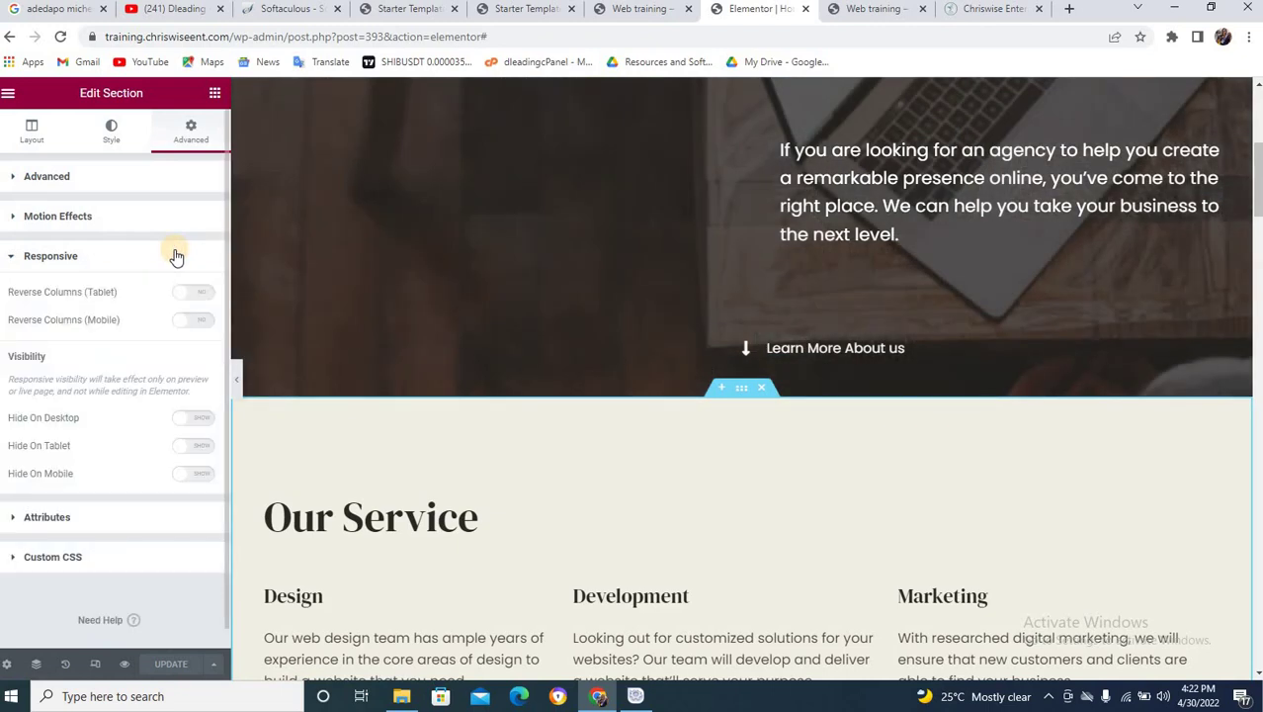
{"action": "left_click", "coordinate": [175, 256]}
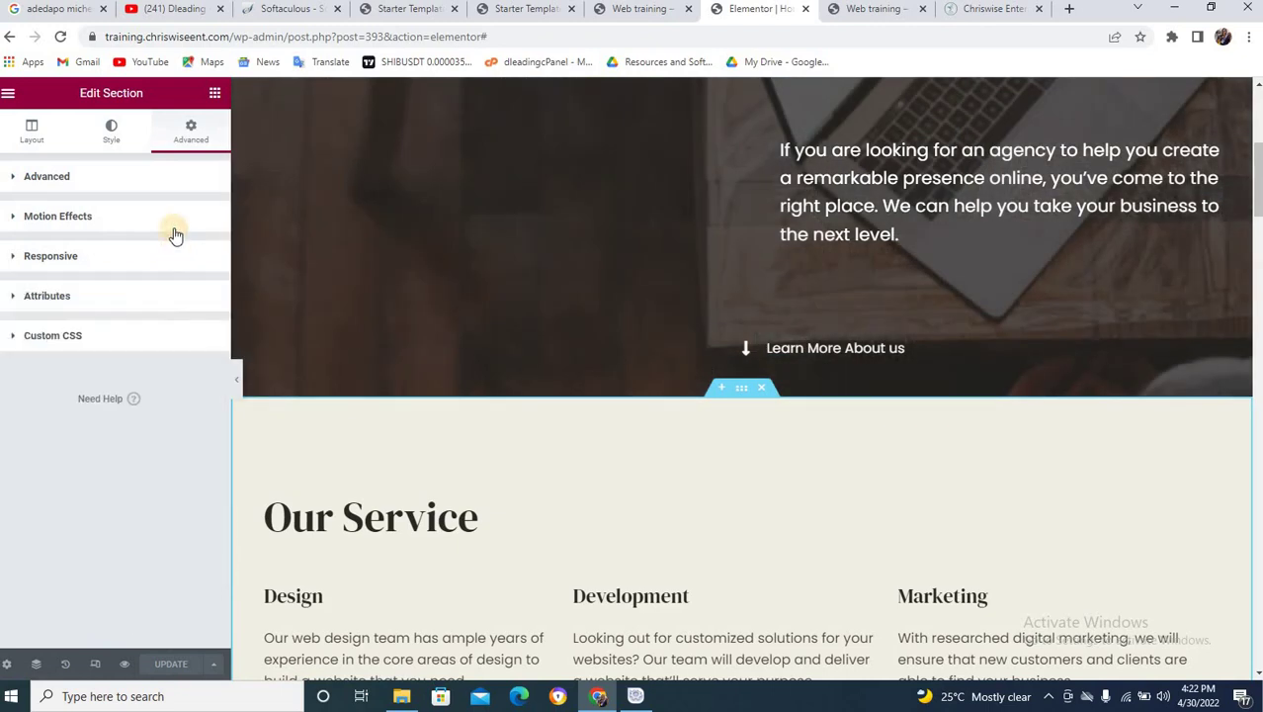
{"action": "left_click", "coordinate": [176, 217]}
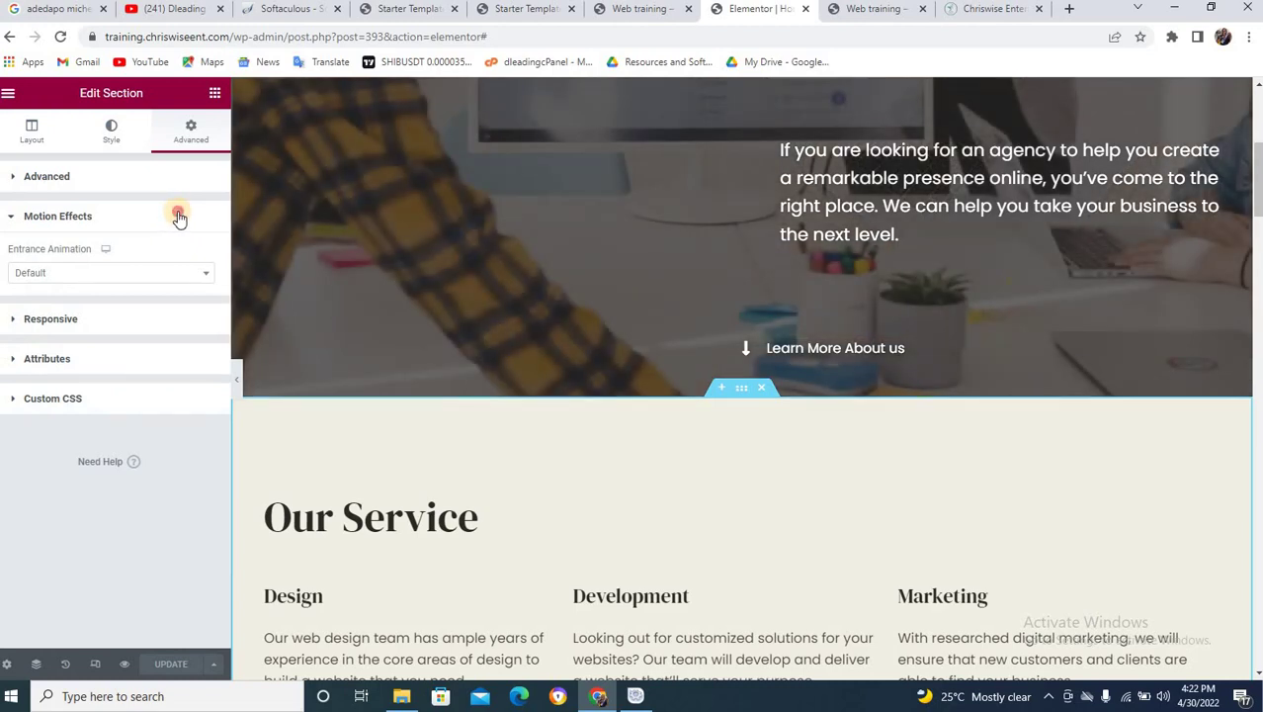
{"action": "left_click", "coordinate": [179, 216]}
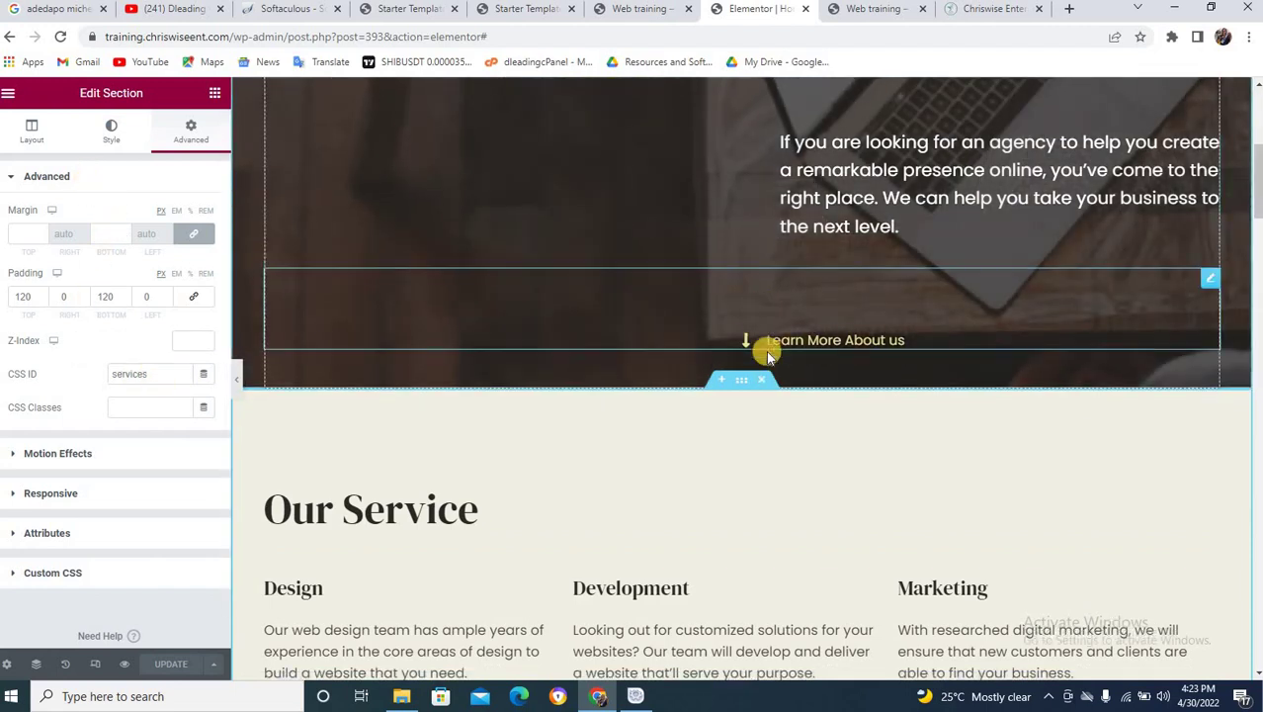
{"action": "scroll", "coordinate": [766, 352], "scroll_direction": "down", "scroll_amount": 4}
{"action": "scroll", "coordinate": [769, 356], "scroll_direction": "down", "scroll_amount": 1}
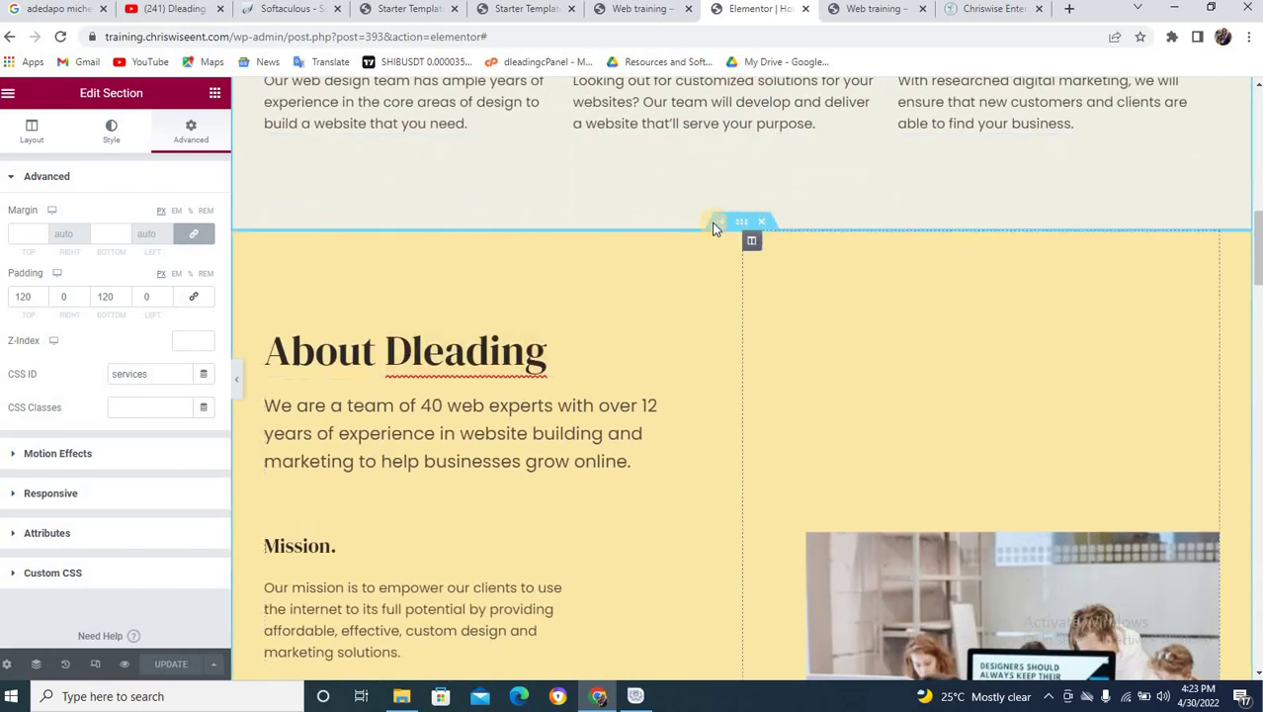
Give the About Dleading section the CSS ID 'About'
{"action": "left_click", "coordinate": [744, 226]}
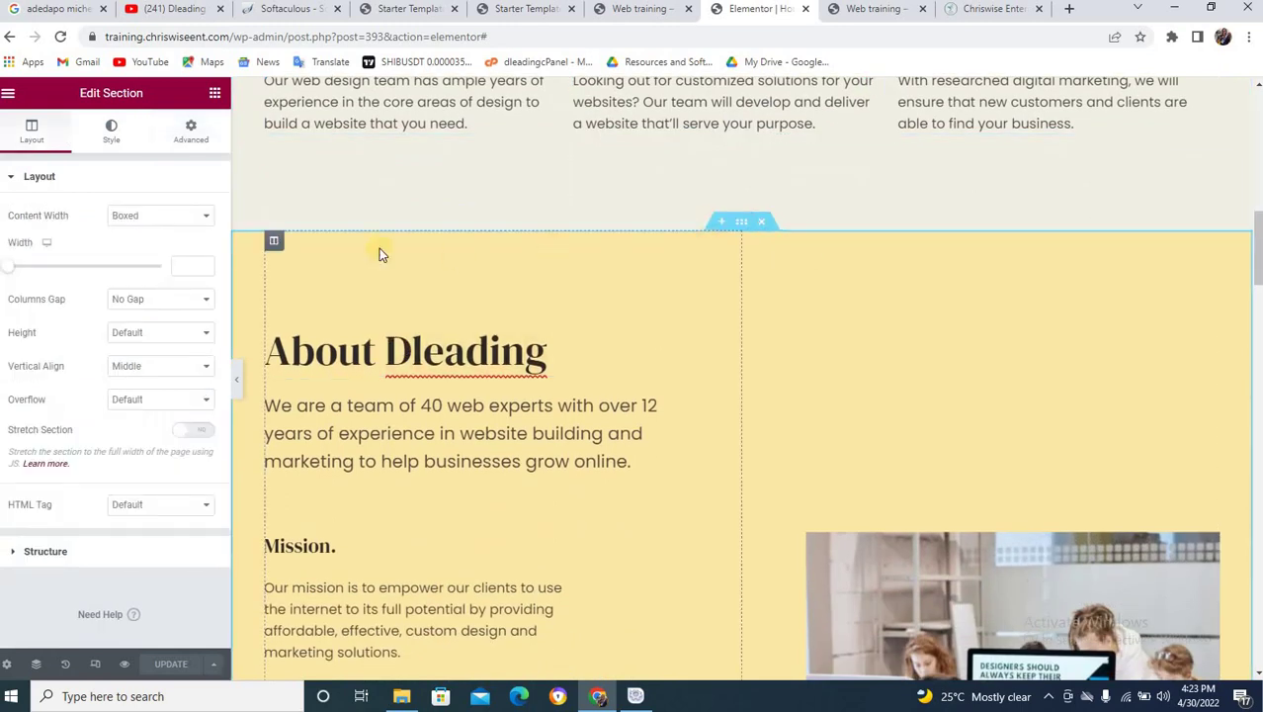
{"action": "left_click", "coordinate": [190, 136]}
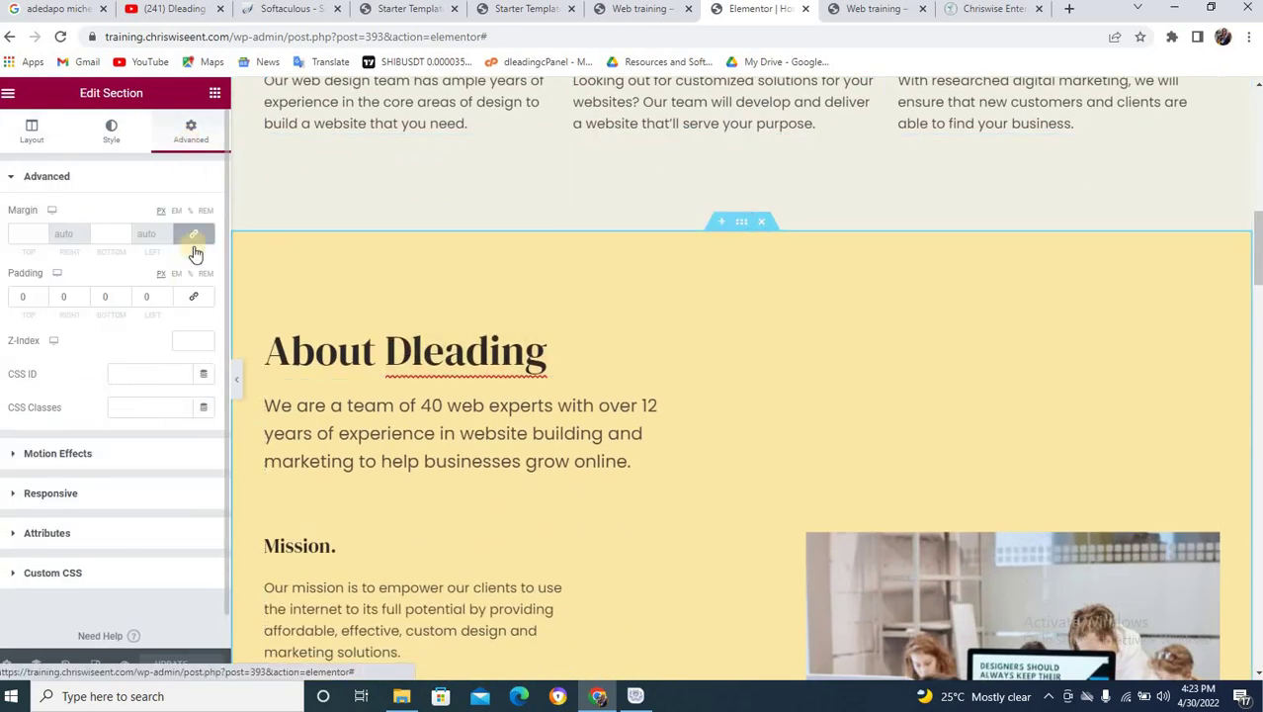
{"action": "left_click", "coordinate": [170, 372]}
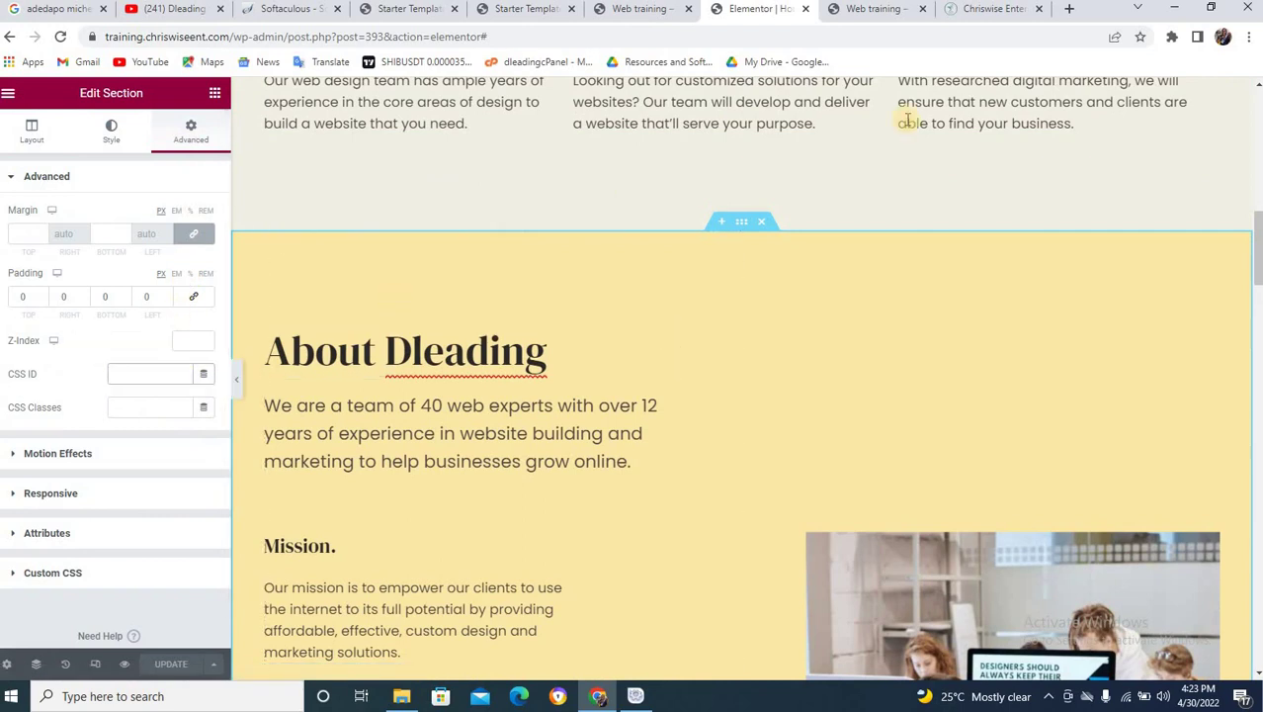
{"action": "type", "text": "About"}
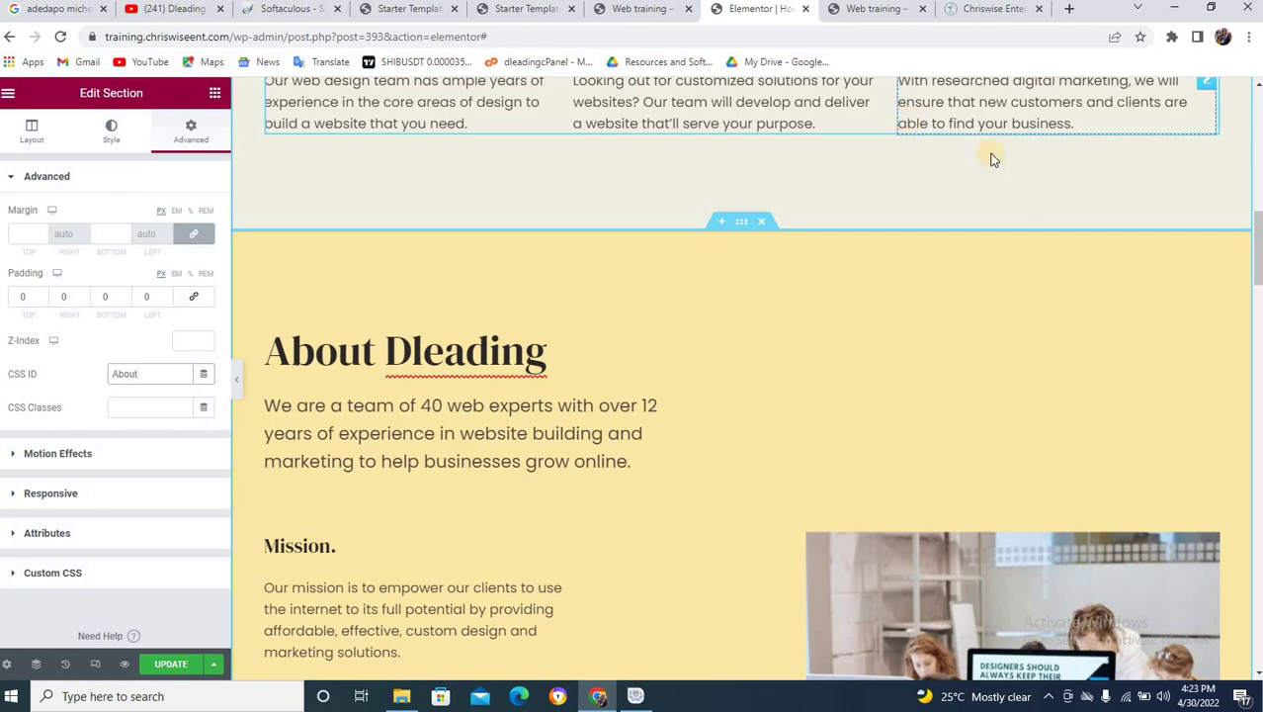
{"action": "scroll", "coordinate": [1178, 315], "scroll_direction": "up", "scroll_amount": 5}
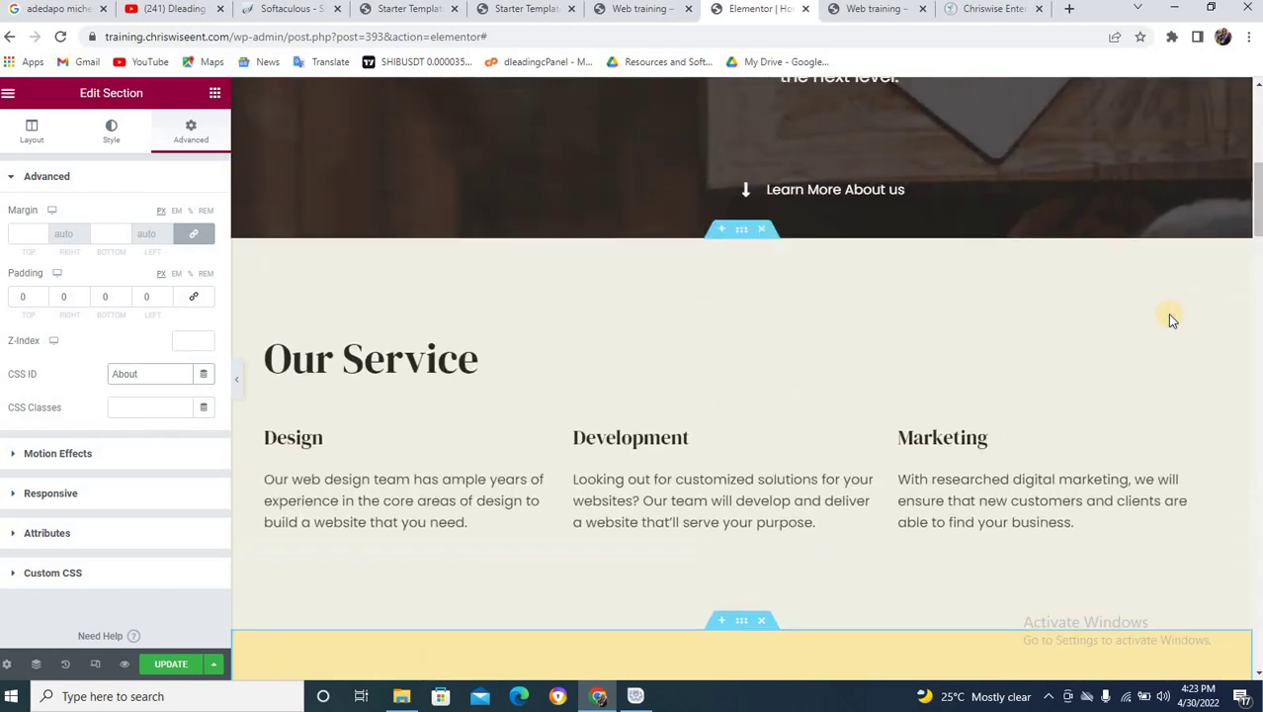
Point the Learn More About us link to #about and save the page
{"action": "left_click", "coordinate": [794, 281]}
{"action": "scroll", "coordinate": [417, 328], "scroll_direction": "down", "scroll_amount": 3}
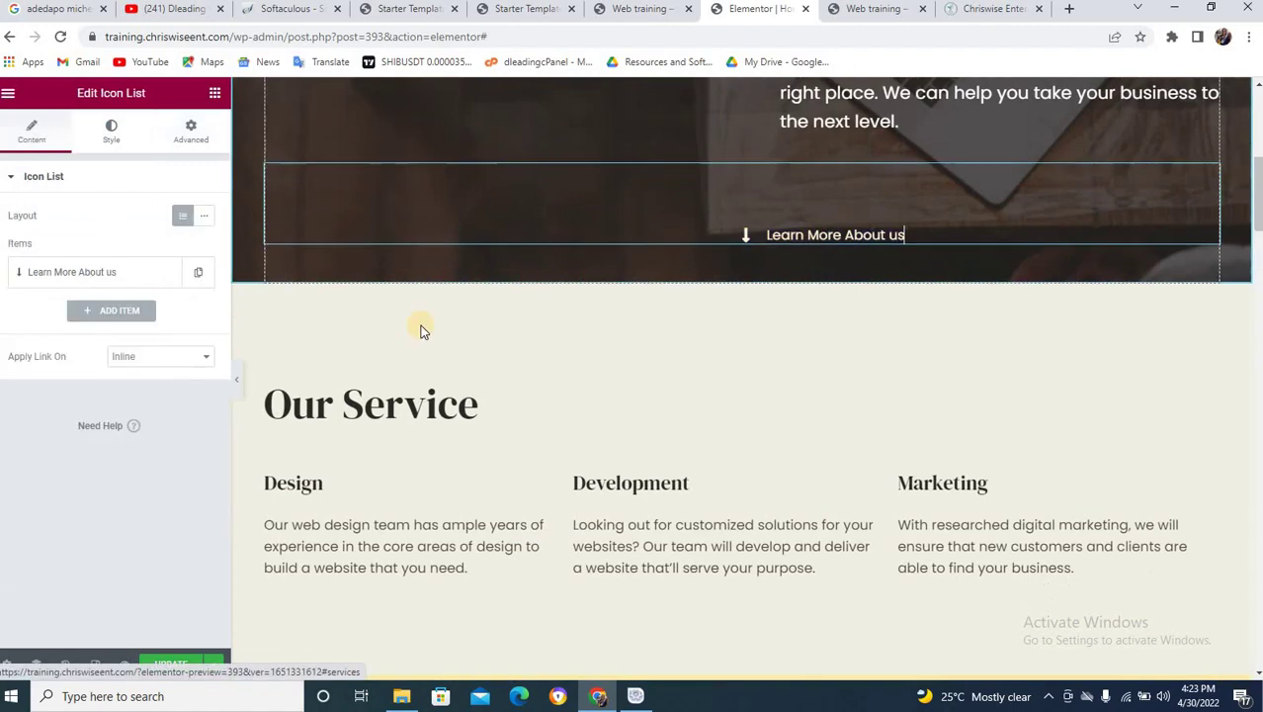
{"action": "left_click", "coordinate": [120, 284]}
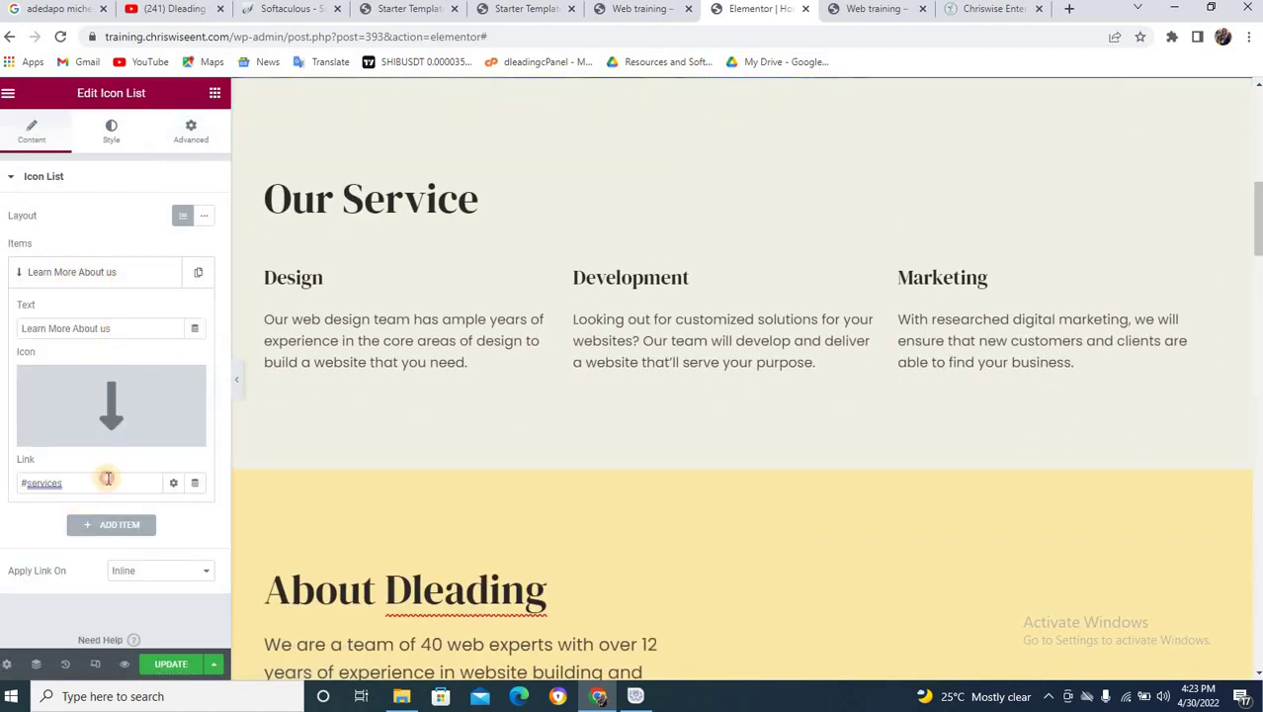
{"action": "double_click", "coordinate": [108, 478]}
{"action": "type", "text": "service"}
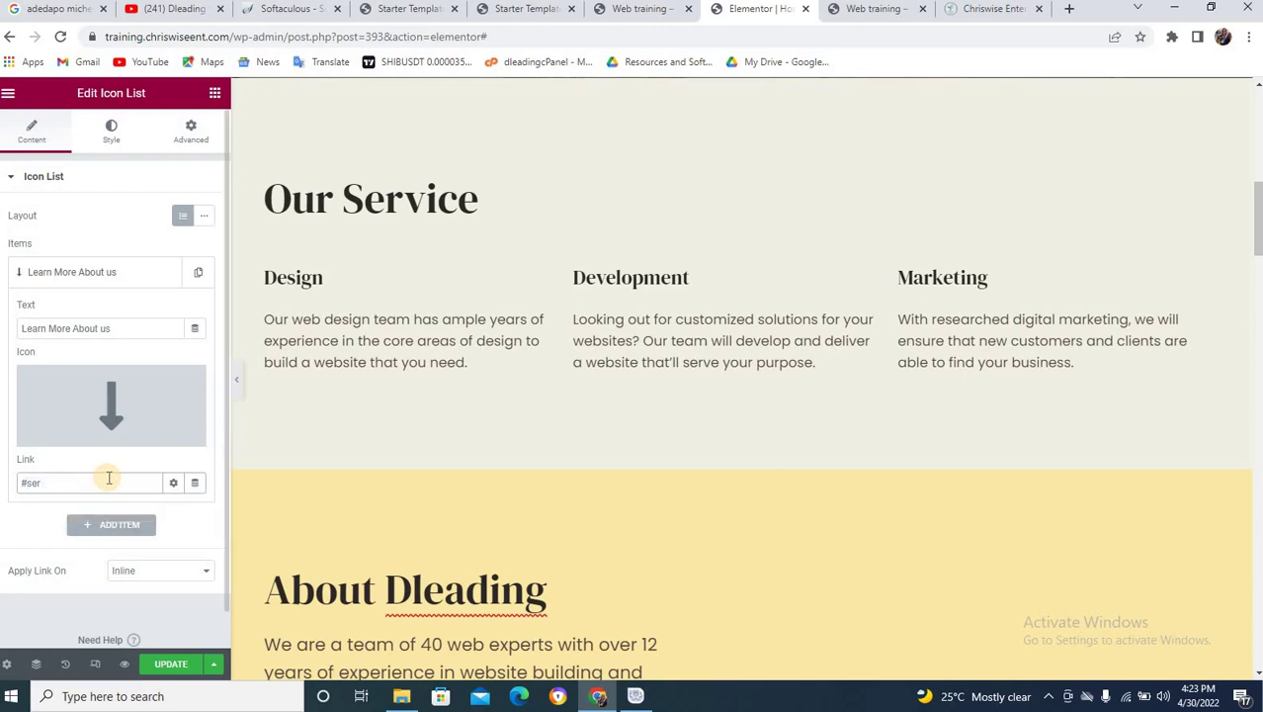
{"action": "key", "text": "BackSpace"}
{"action": "left_click", "coordinate": [176, 663]}
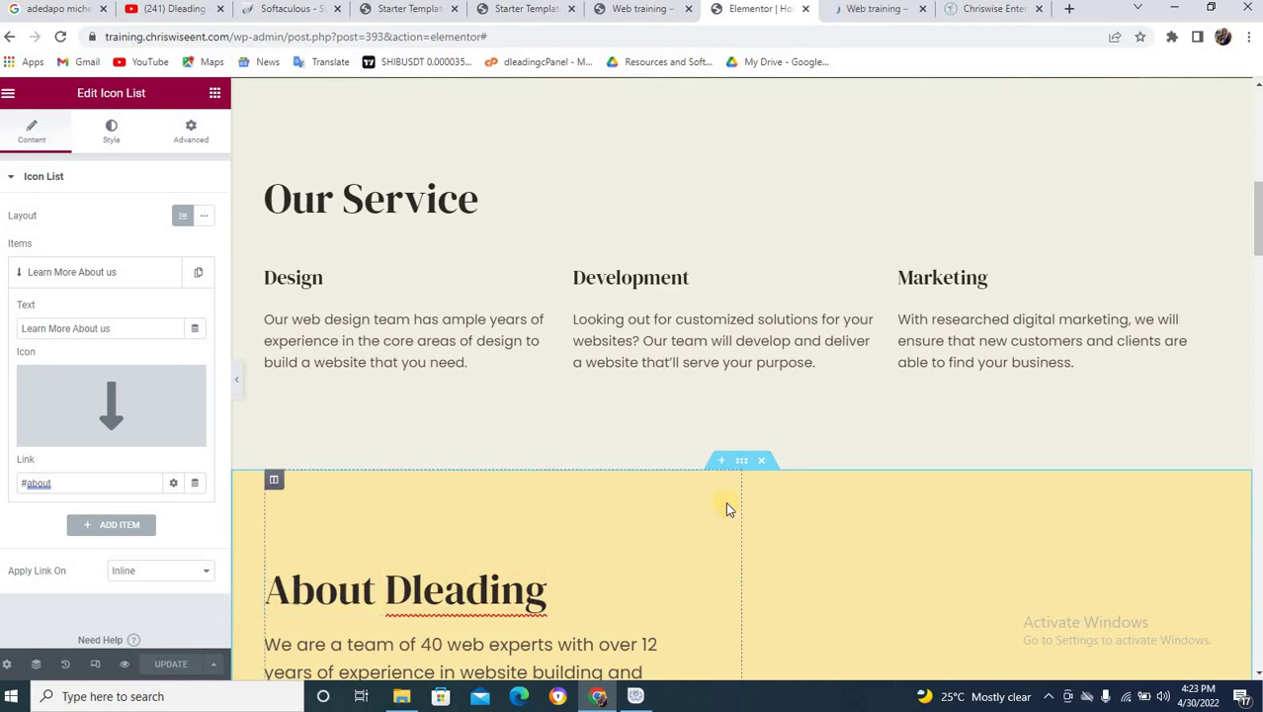
Select and then deselect the Learn More About us text on the canvas
{"action": "scroll", "coordinate": [627, 315], "scroll_direction": "up", "scroll_amount": 8}
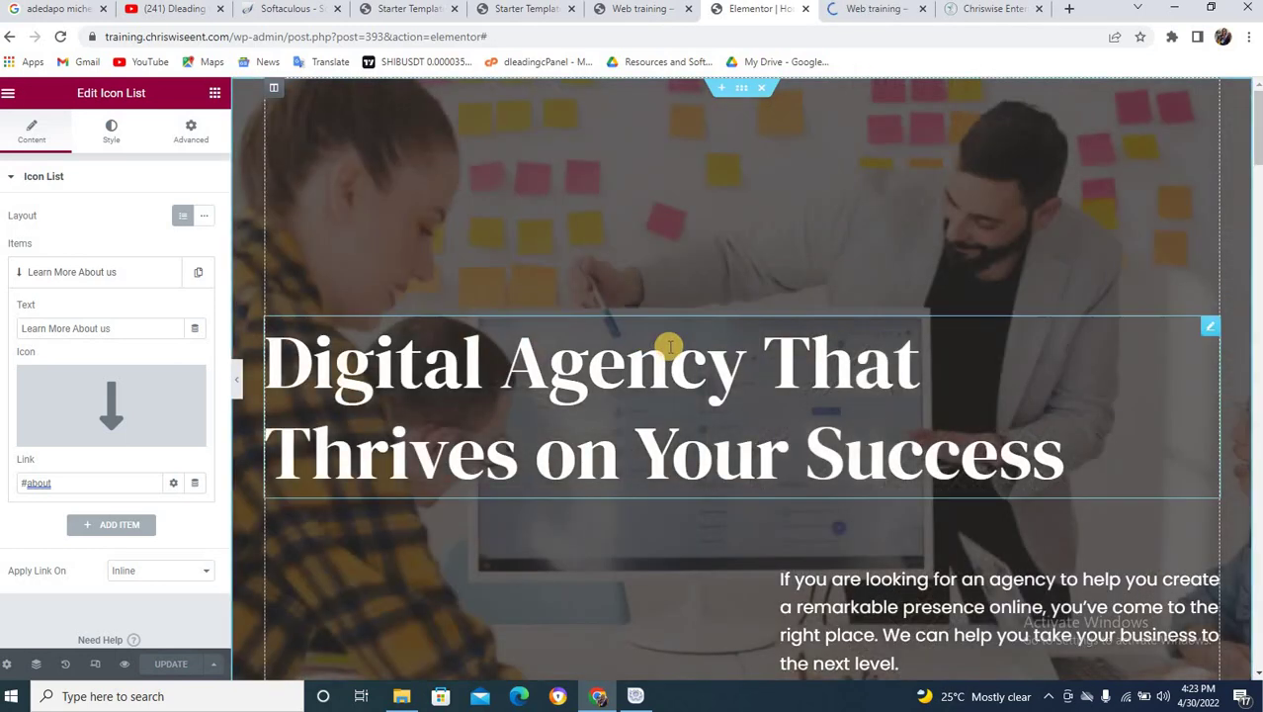
{"action": "scroll", "coordinate": [692, 375], "scroll_direction": "down", "scroll_amount": 3}
{"action": "left_click", "coordinate": [828, 458]}
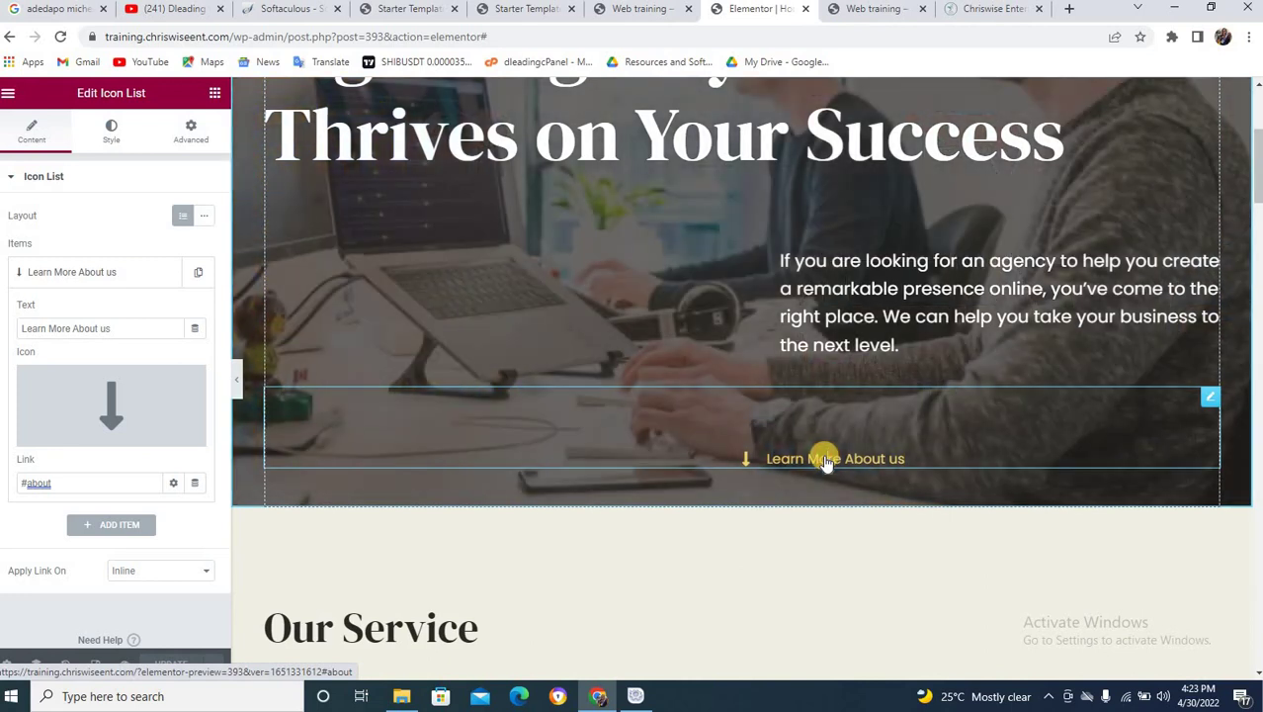
{"action": "triple_click", "coordinate": [826, 461]}
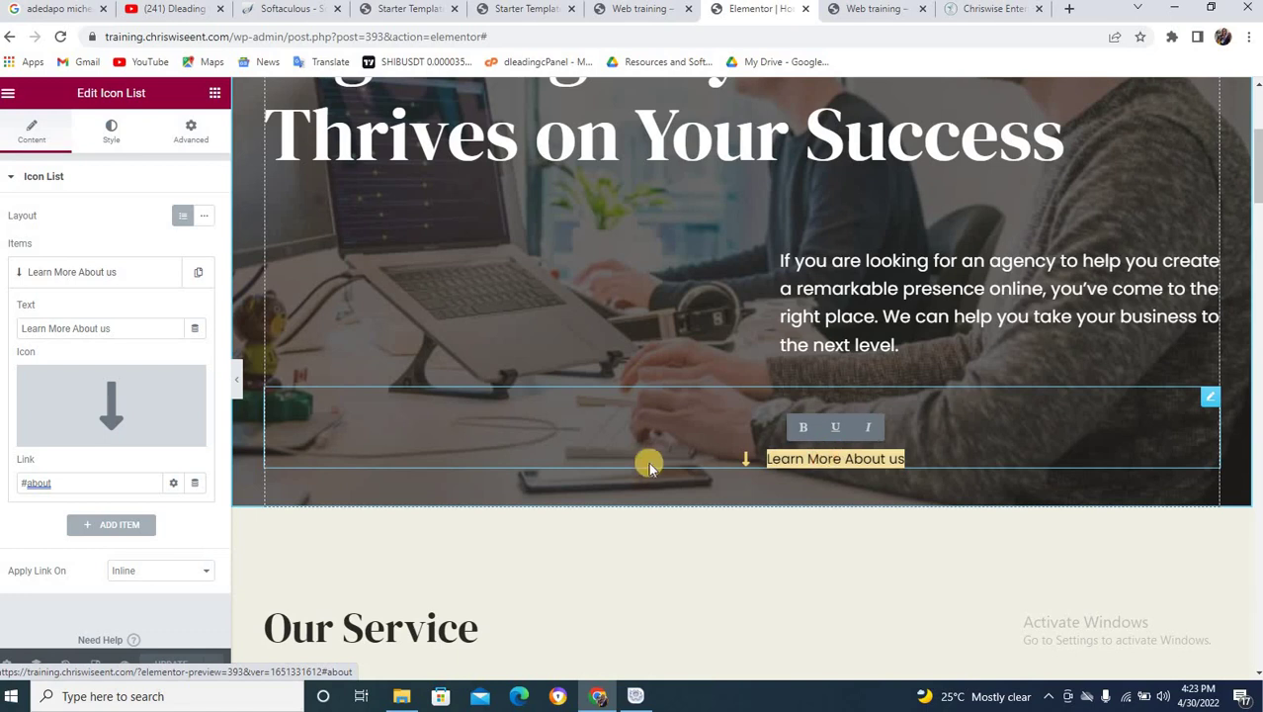
{"action": "left_click", "coordinate": [781, 539]}
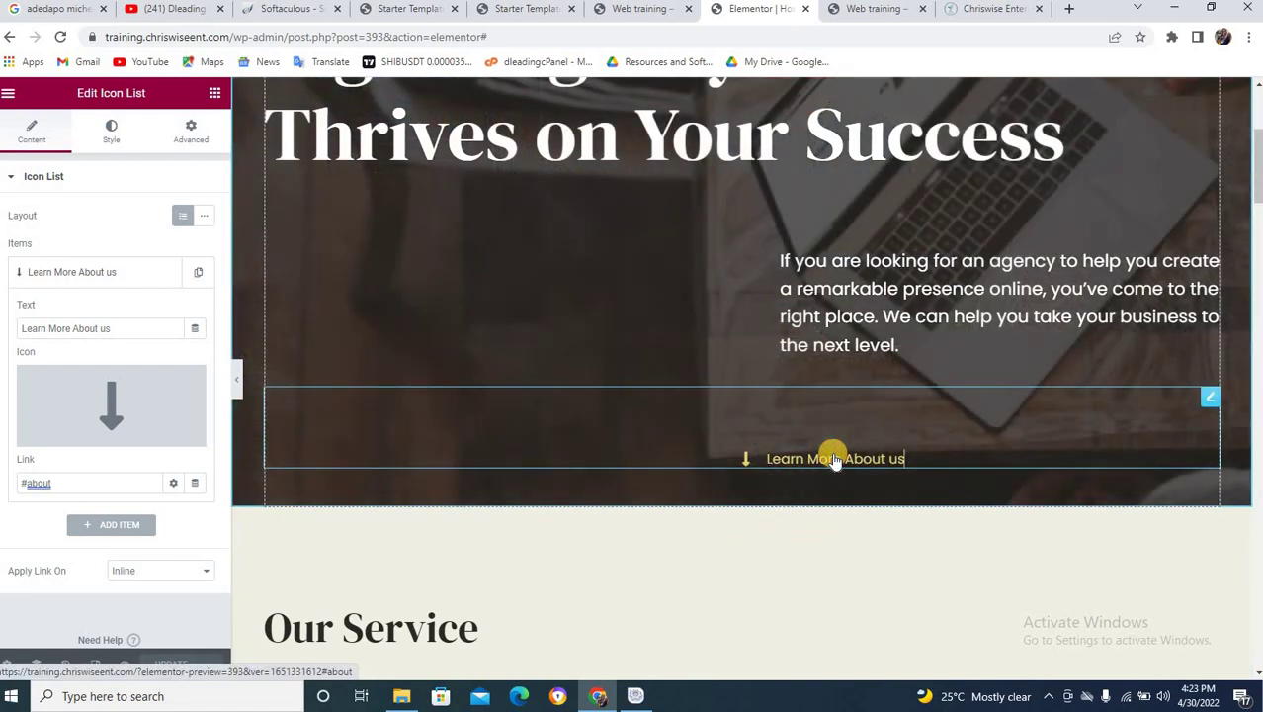
Move 'About' from the About Dleading section's CSS ID into CSS Classes and save
{"action": "scroll", "coordinate": [833, 457], "scroll_direction": "down", "scroll_amount": 7}
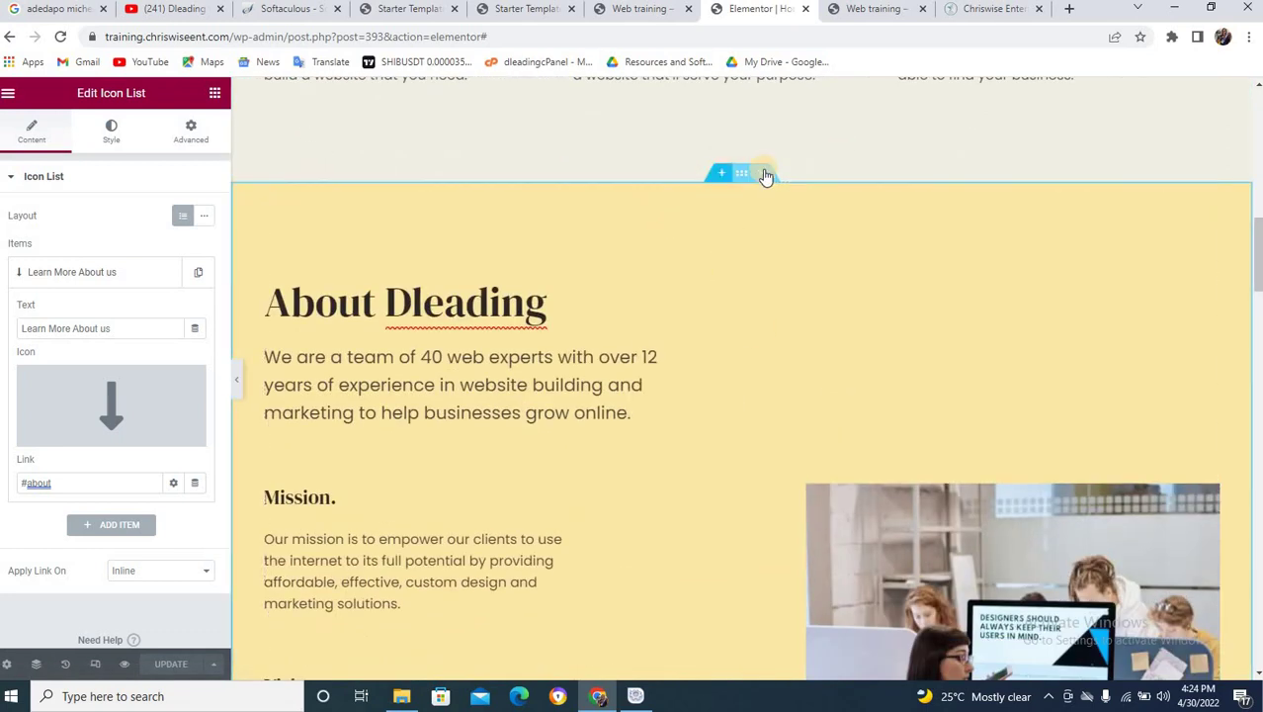
{"action": "left_click", "coordinate": [747, 173]}
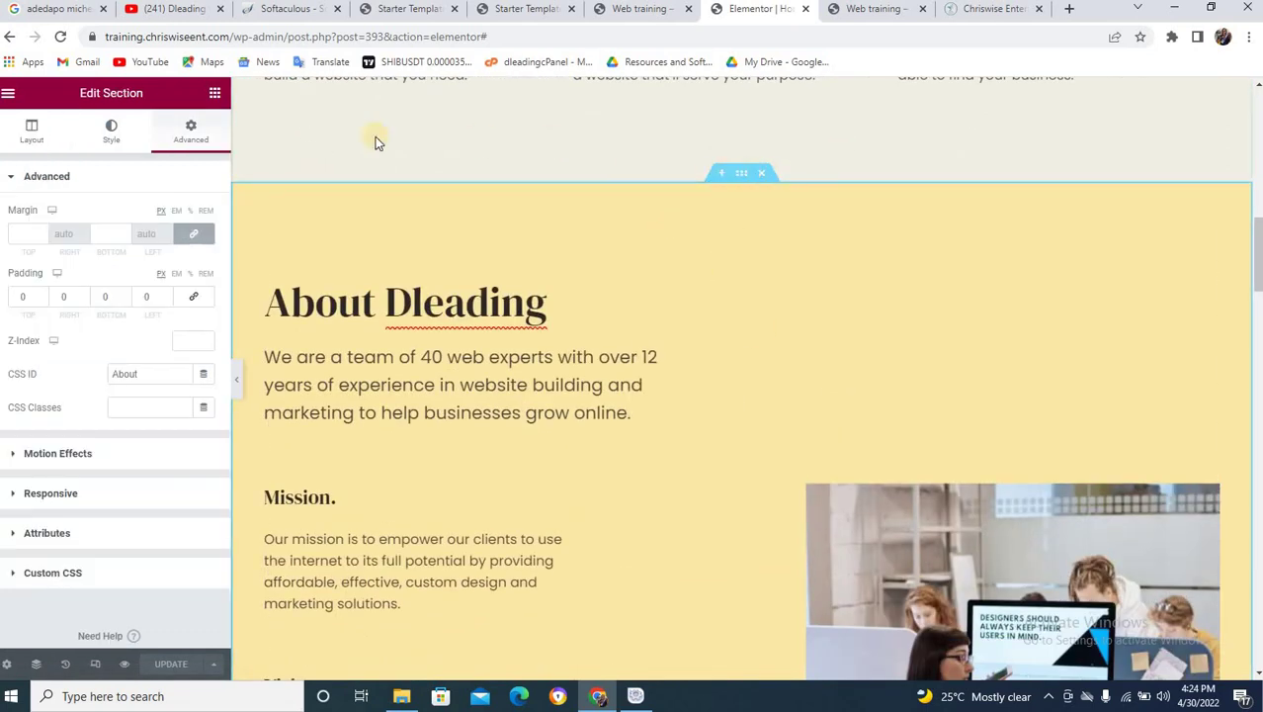
{"action": "double_click", "coordinate": [120, 375]}
{"action": "key", "text": "ctrl+c"}
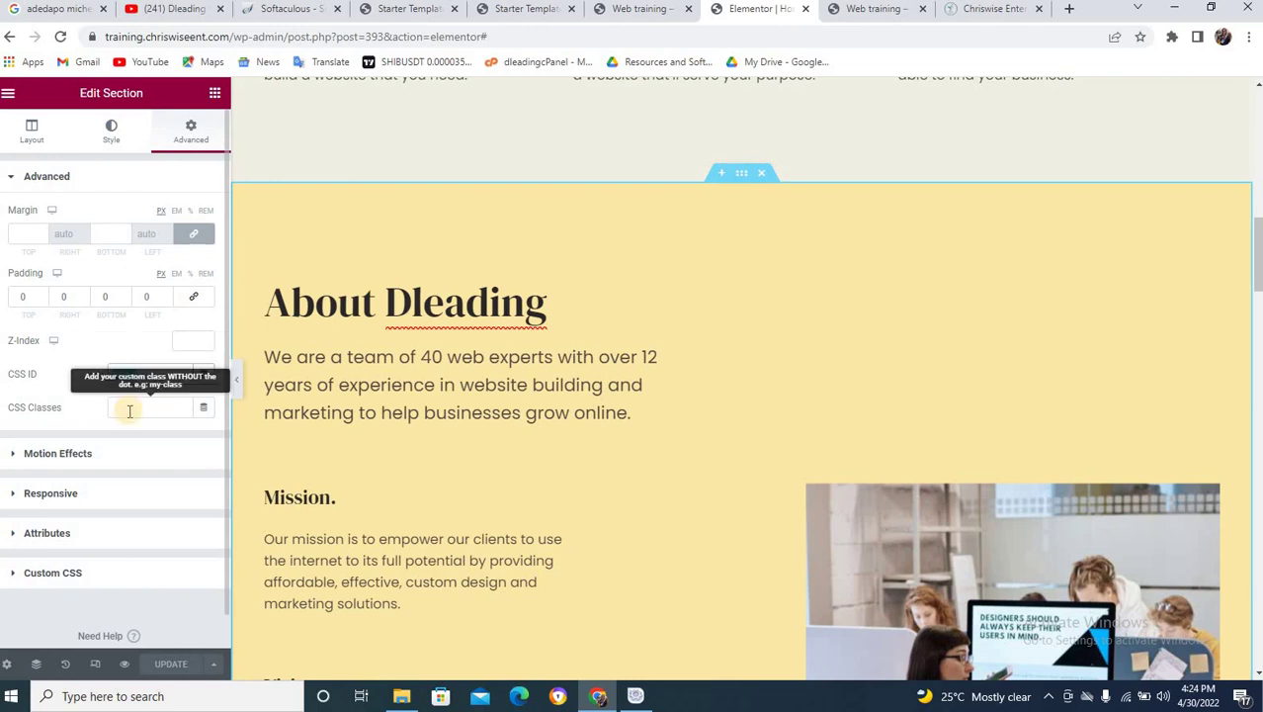
{"action": "left_click", "coordinate": [130, 412]}
{"action": "key", "text": "ctrl+v"}
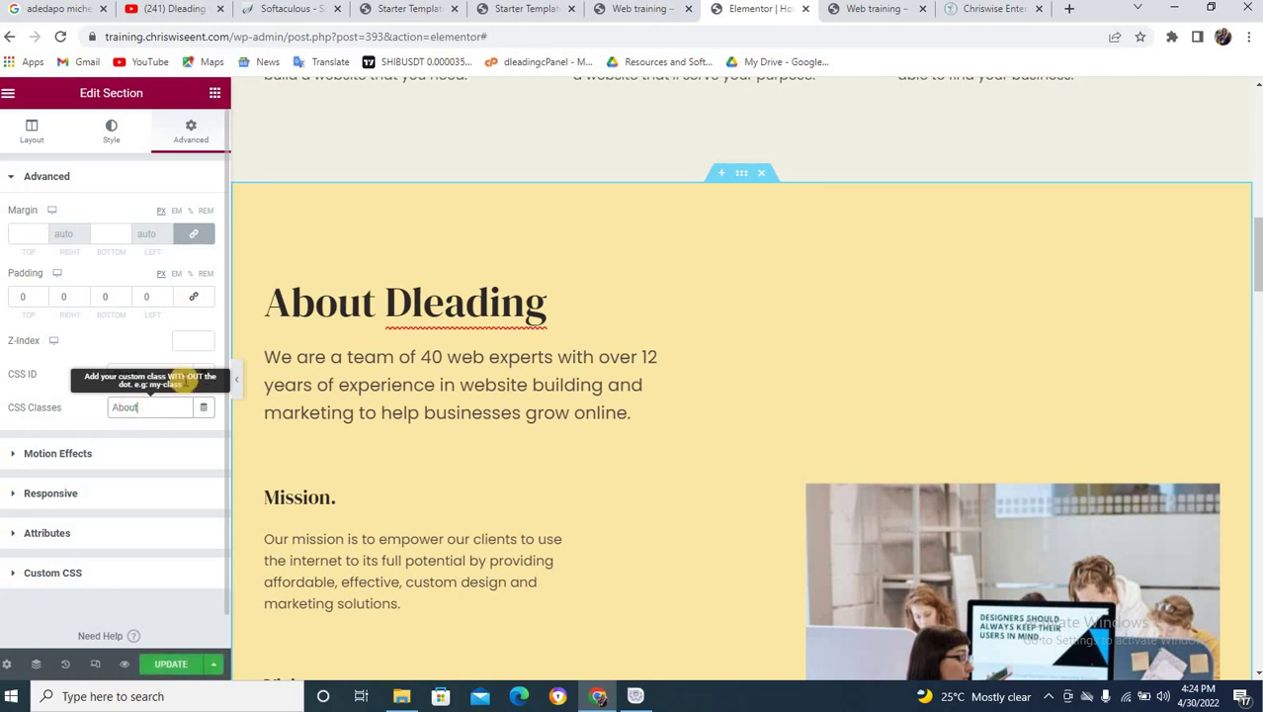
{"action": "left_click", "coordinate": [172, 377]}
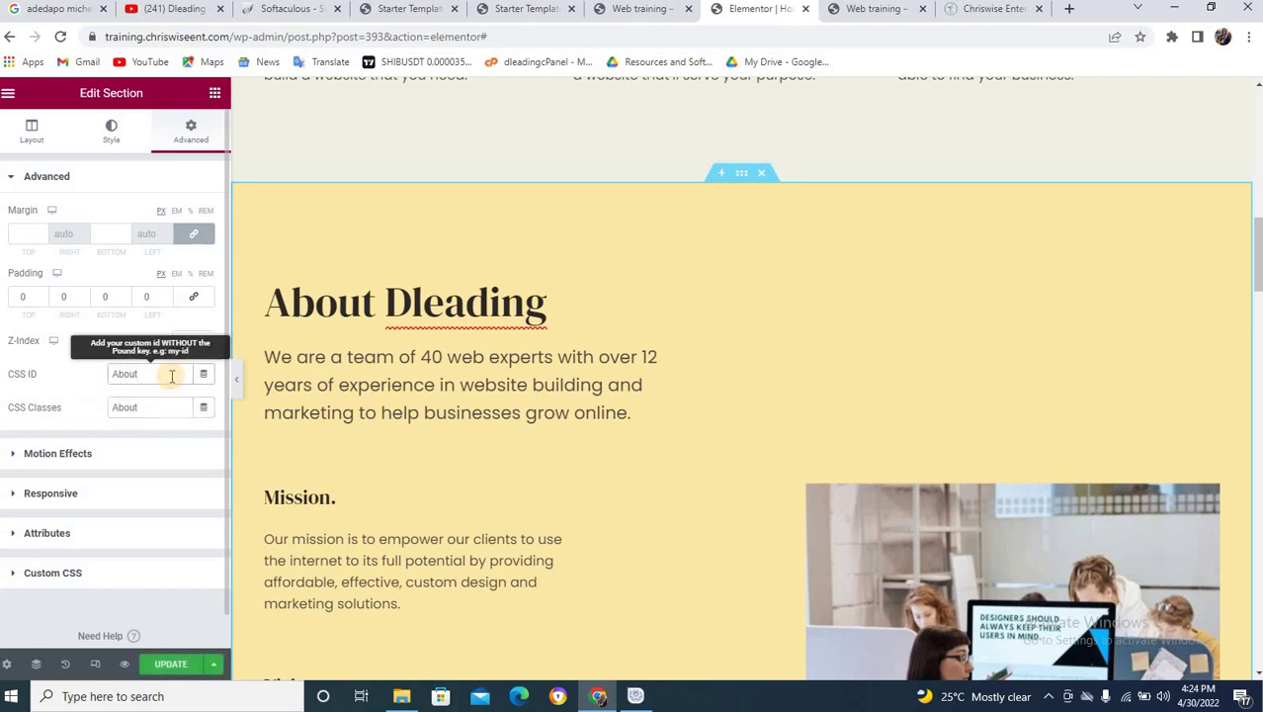
{"action": "key", "text": "BackSpace"}
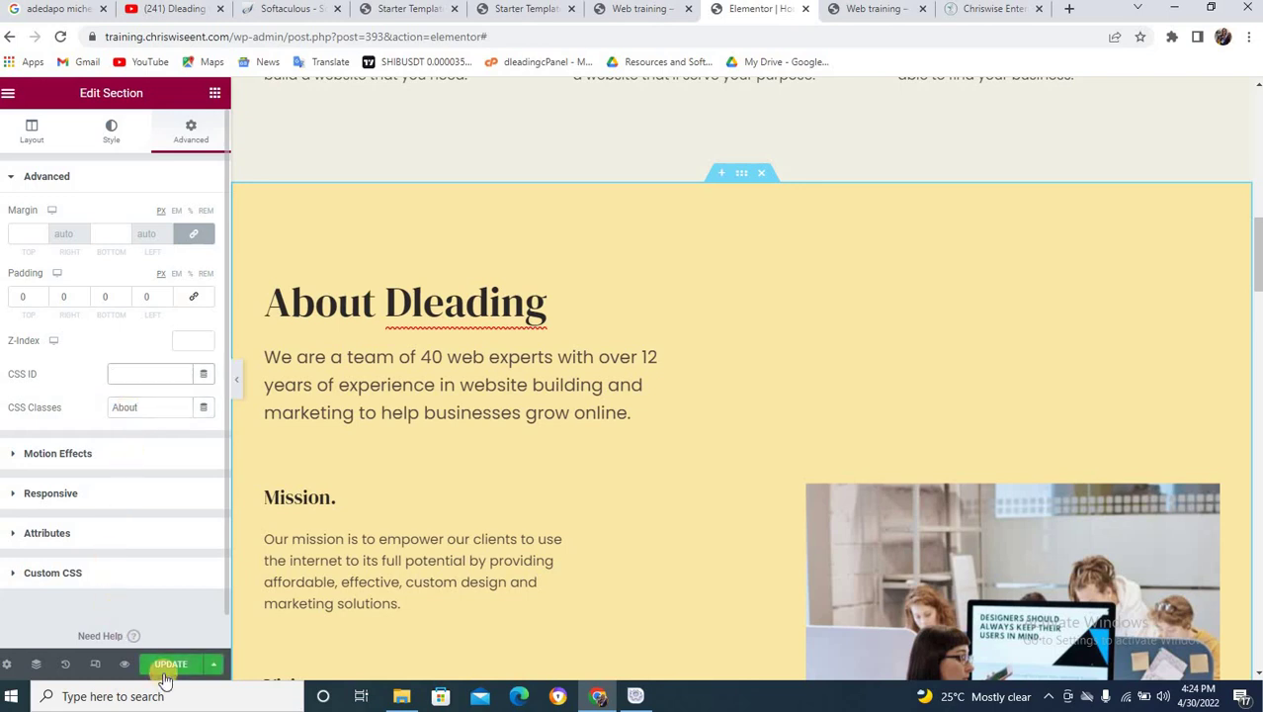
{"action": "left_click", "coordinate": [174, 663]}
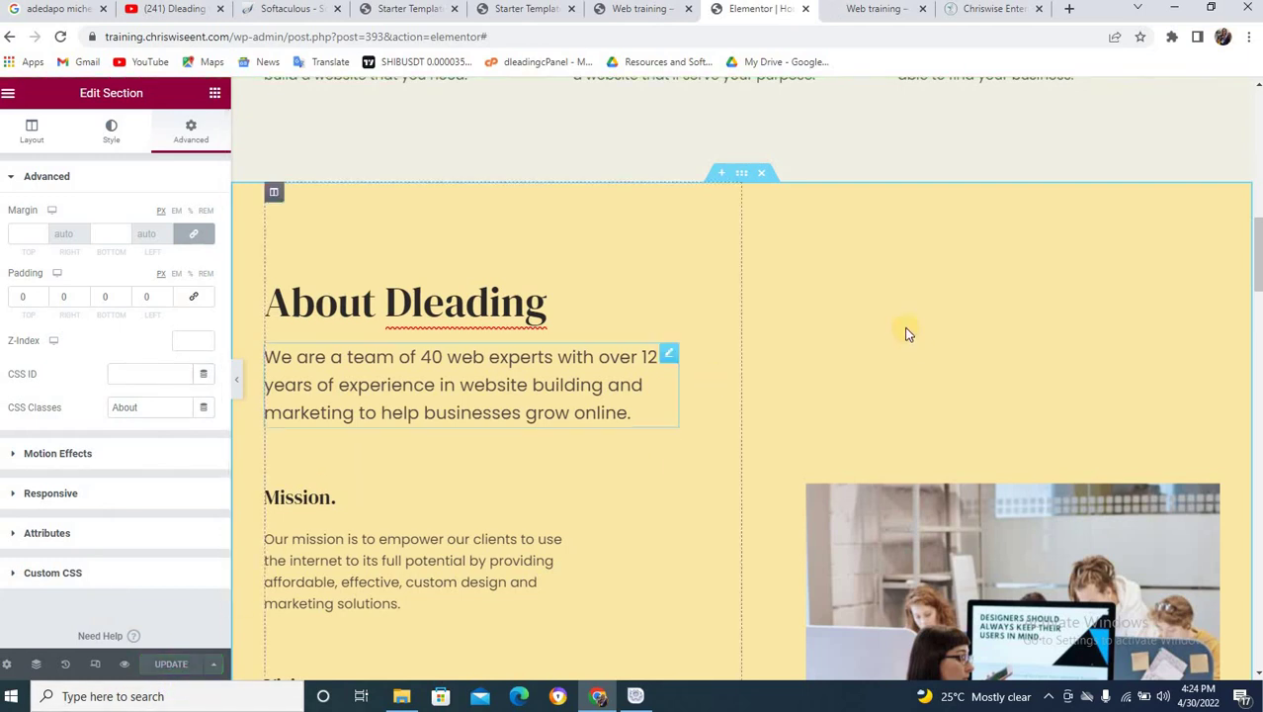
{"action": "left_click", "coordinate": [850, 8]}
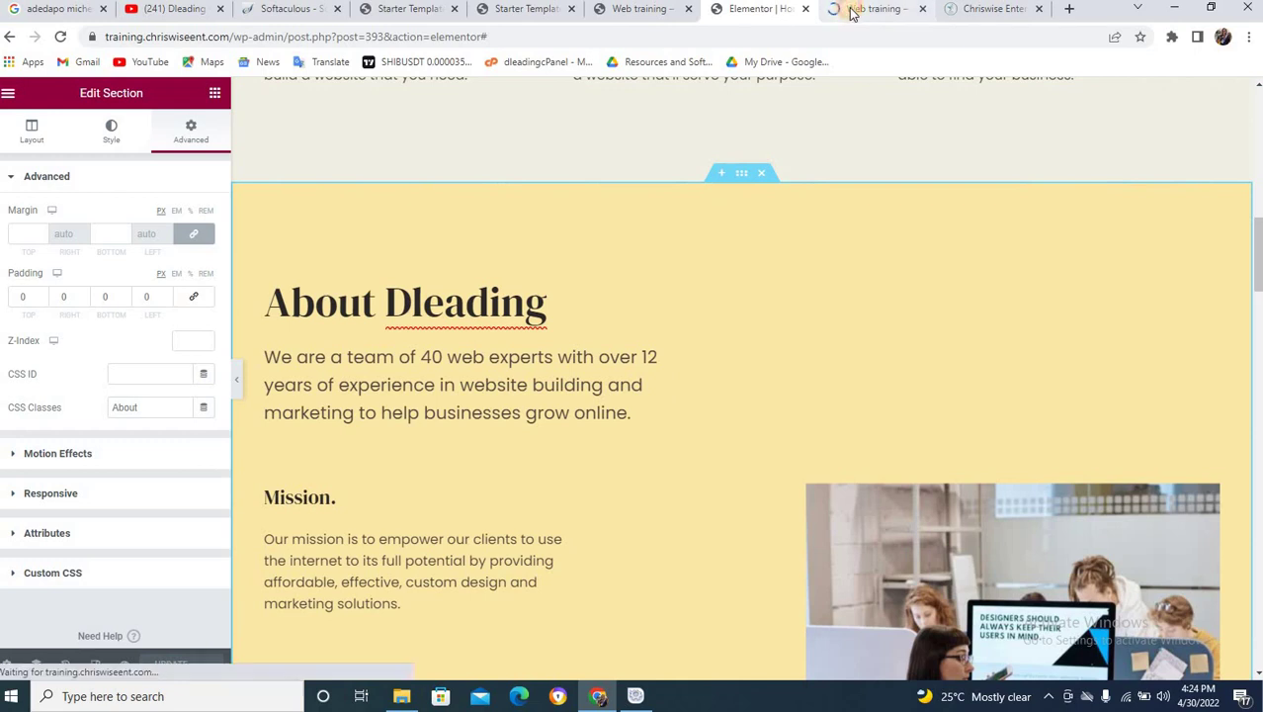
{"action": "scroll", "coordinate": [733, 472], "scroll_direction": "down", "scroll_amount": 3}
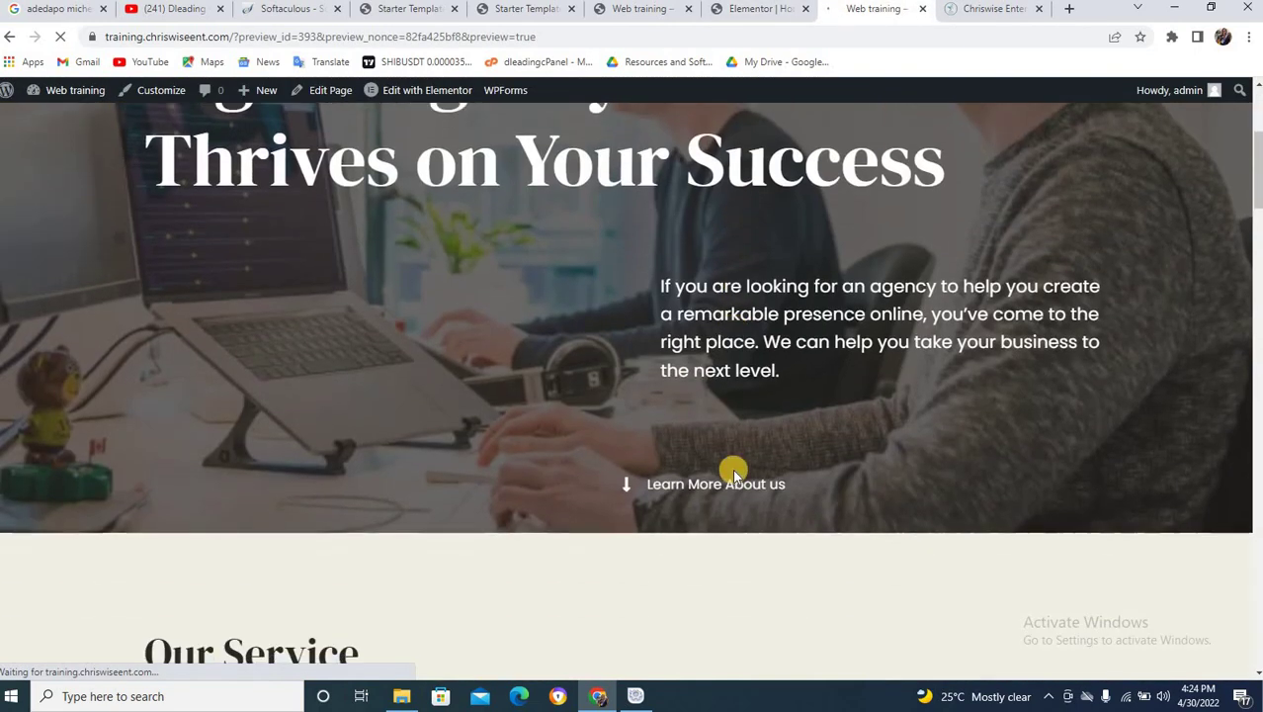
{"action": "left_click", "coordinate": [734, 488]}
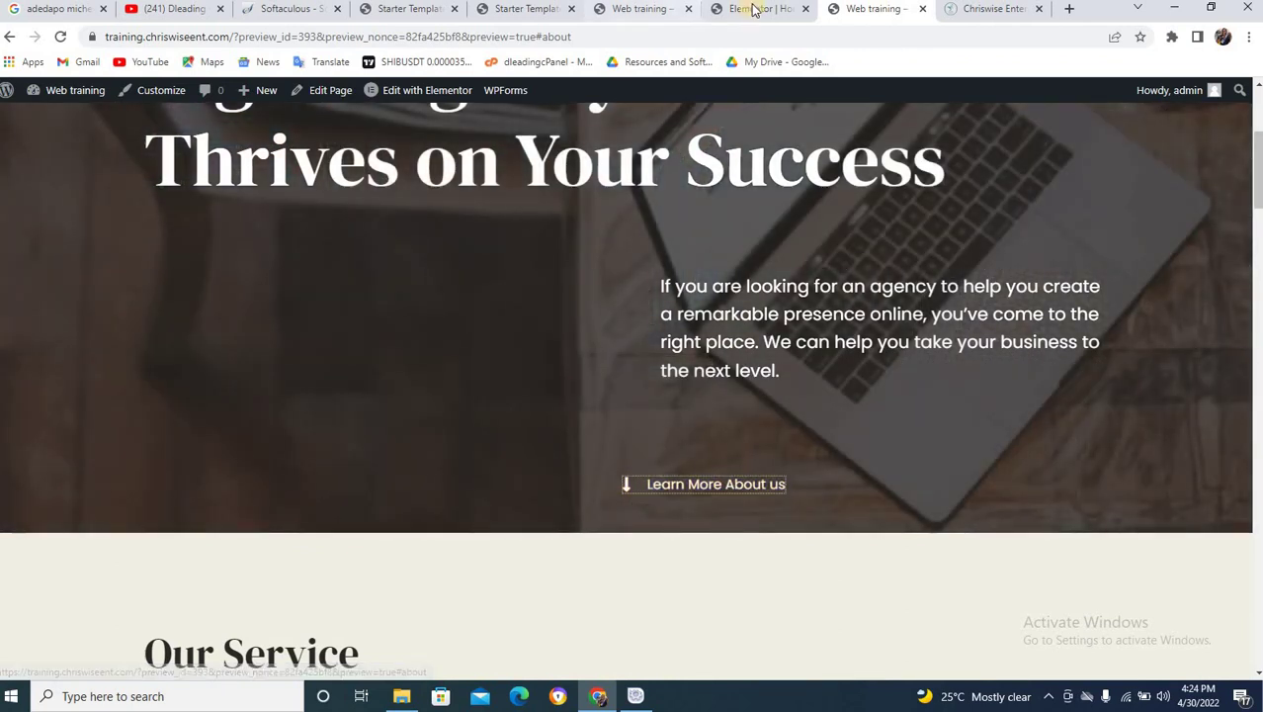
{"action": "left_click", "coordinate": [740, 27]}
{"action": "left_click", "coordinate": [146, 375]}
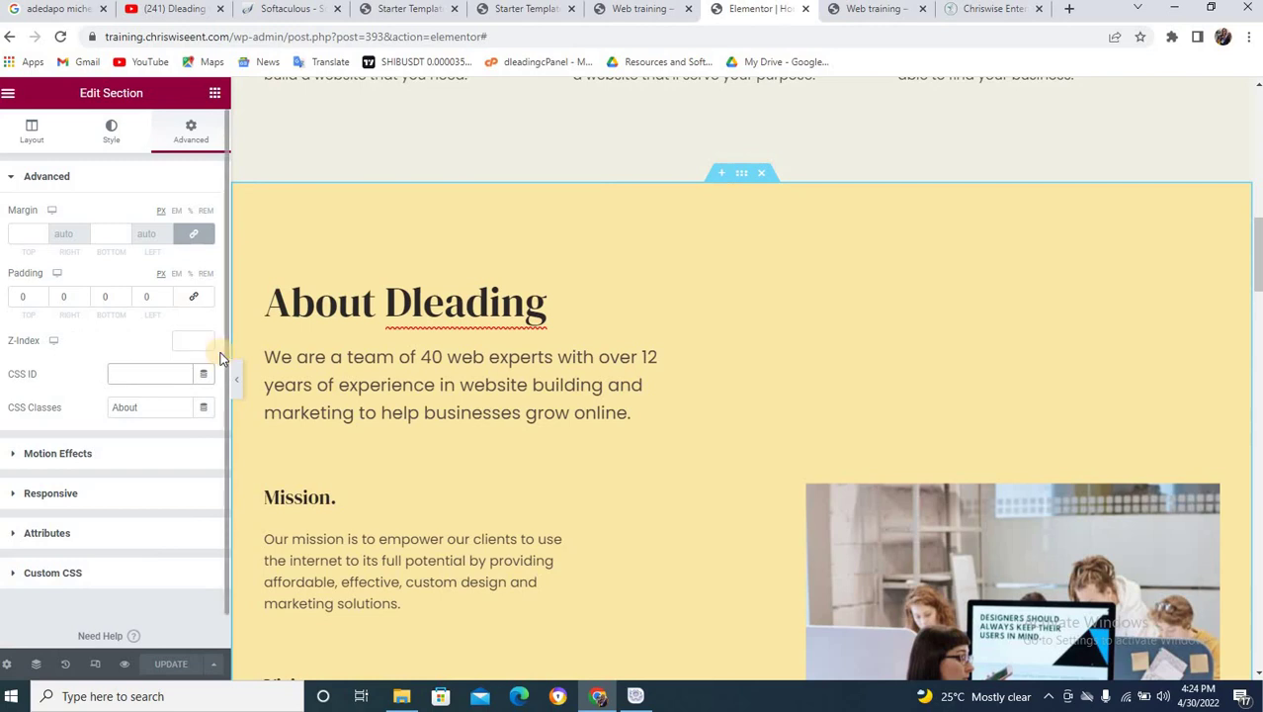
Set the About Dleading section's CSS ID to 'about', clear its CSS class, and save
{"action": "key", "text": "ctrl+v"}
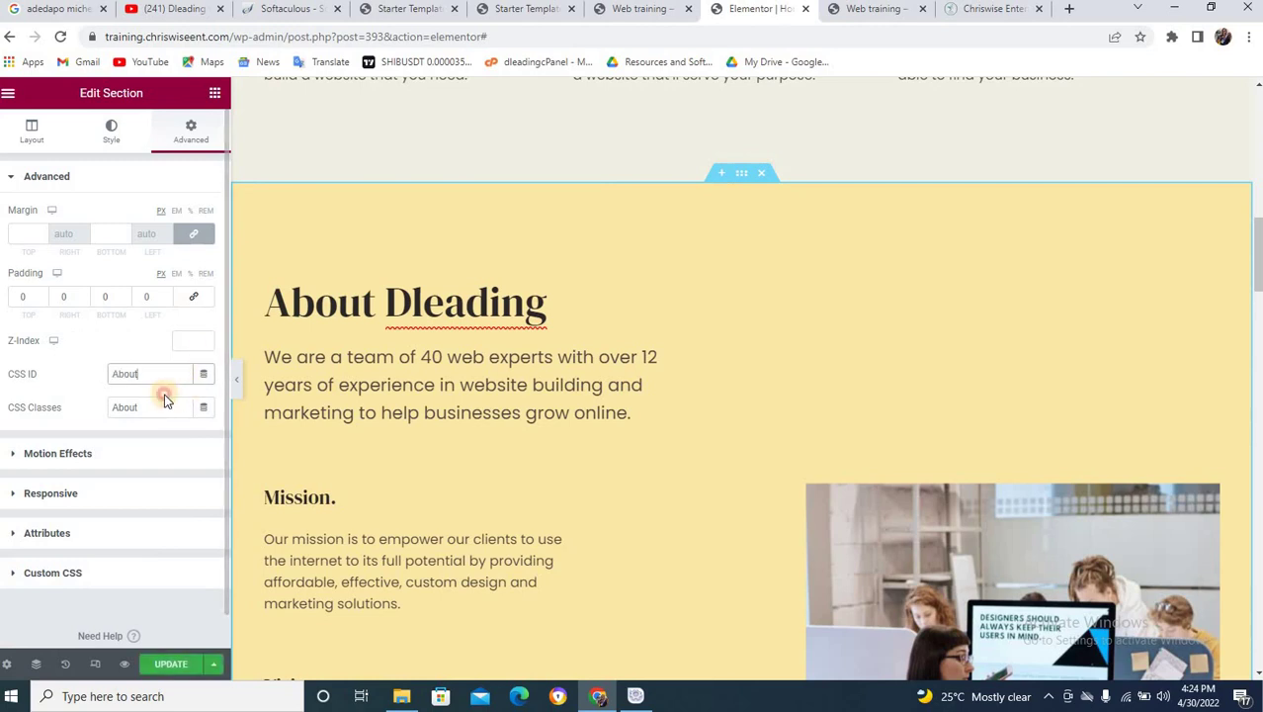
{"action": "left_click", "coordinate": [157, 415]}
{"action": "key", "text": "BackSpace"}
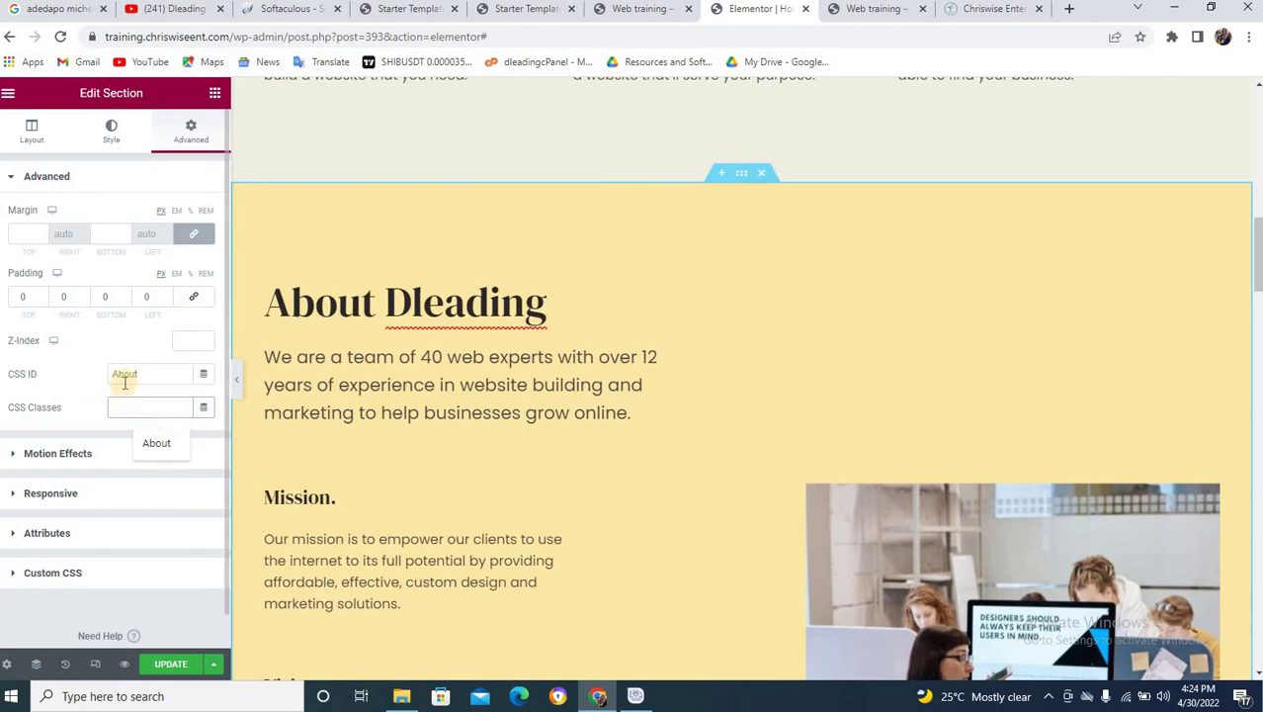
{"action": "left_click", "coordinate": [123, 375]}
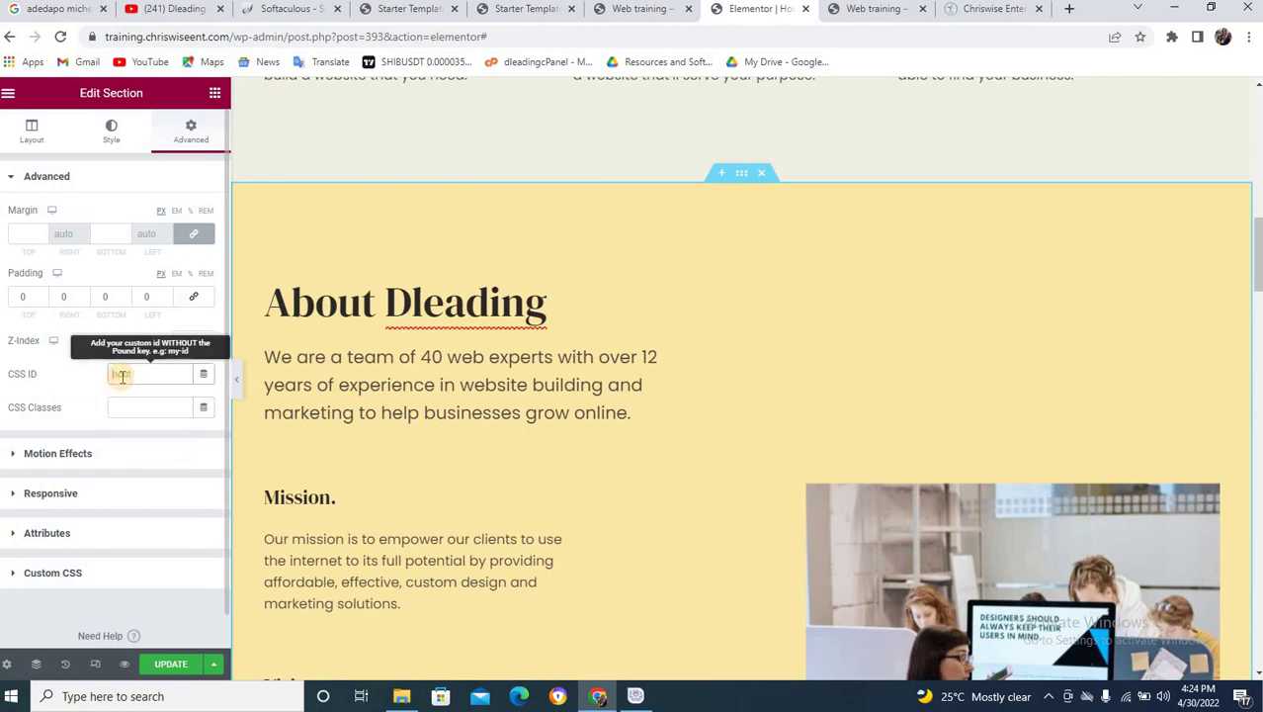
{"action": "type", "text": "about"}
{"action": "left_click", "coordinate": [189, 669]}
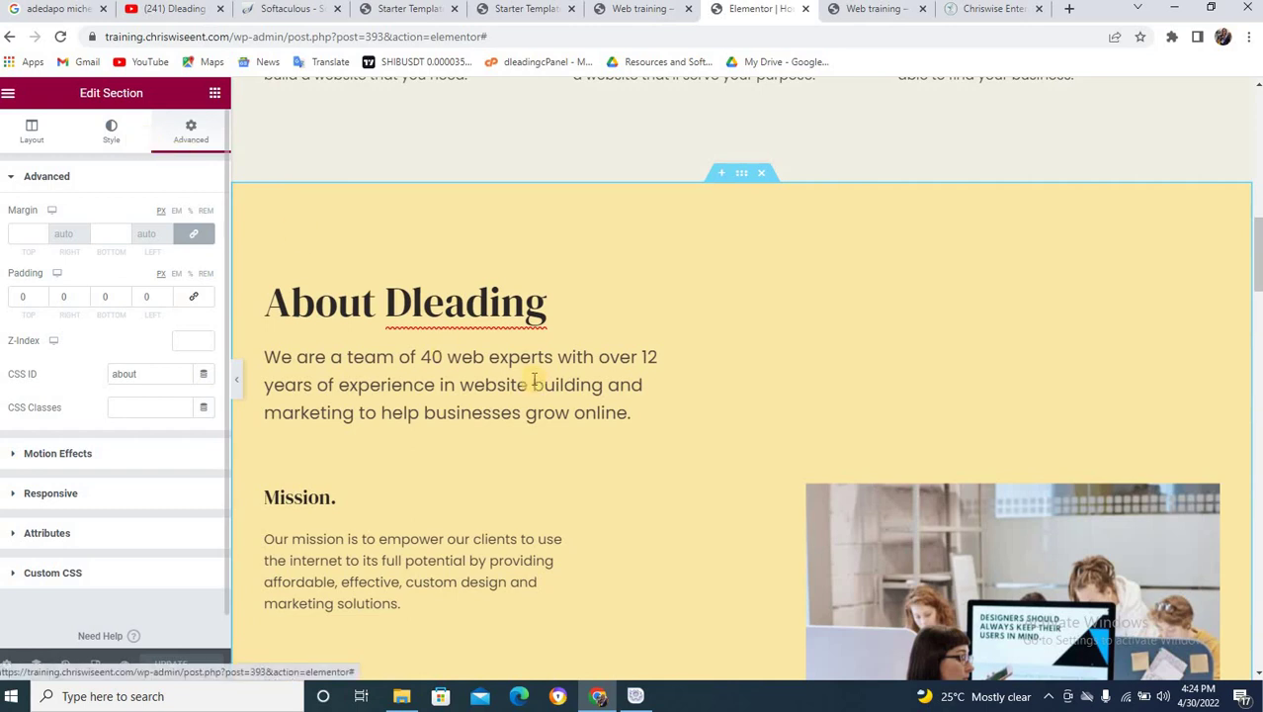
Test whether the Learn More About us link jumps to About Dleading
{"action": "scroll", "coordinate": [554, 374], "scroll_direction": "up", "scroll_amount": 10}
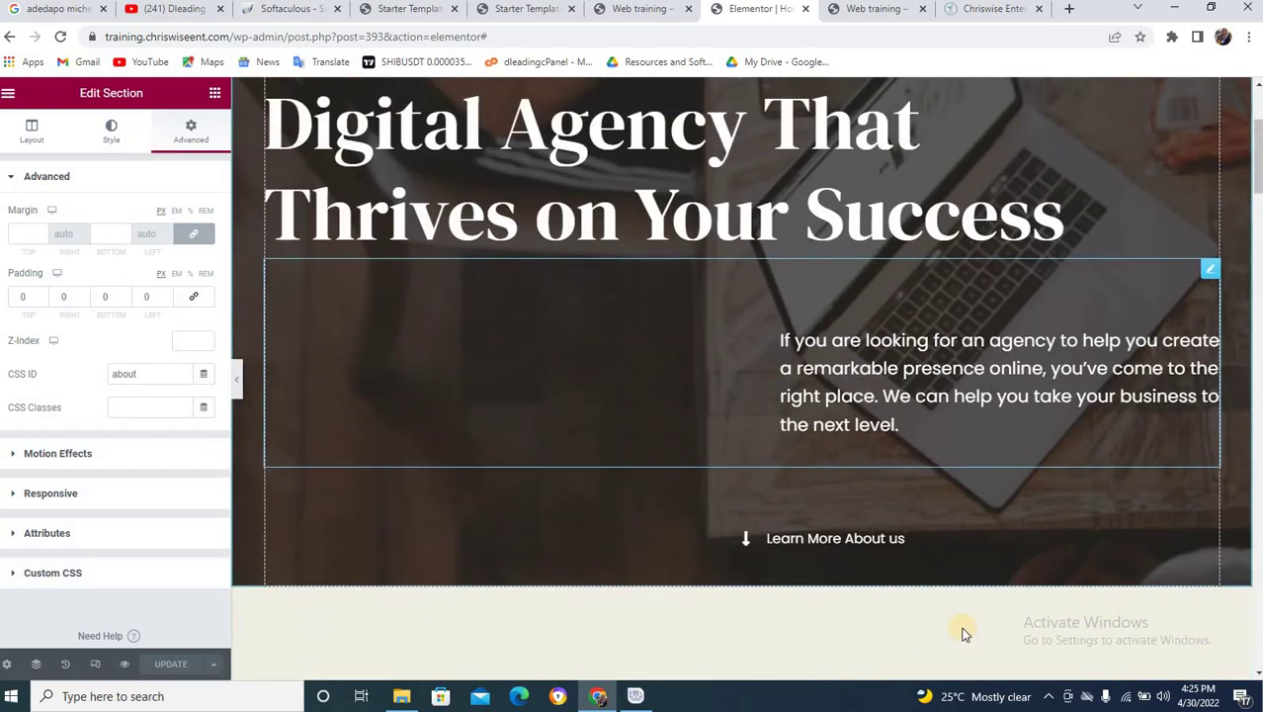
{"action": "left_click", "coordinate": [804, 535]}
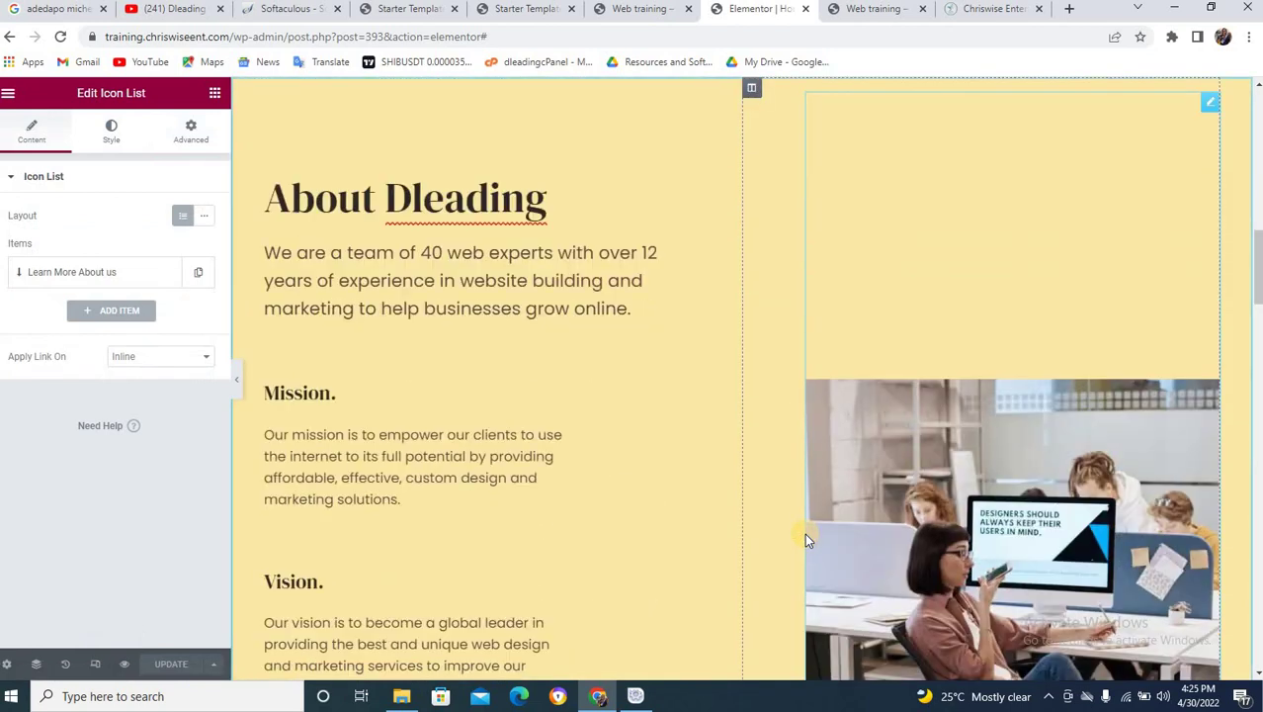
{"action": "scroll", "coordinate": [815, 541], "scroll_direction": "up", "scroll_amount": 10}
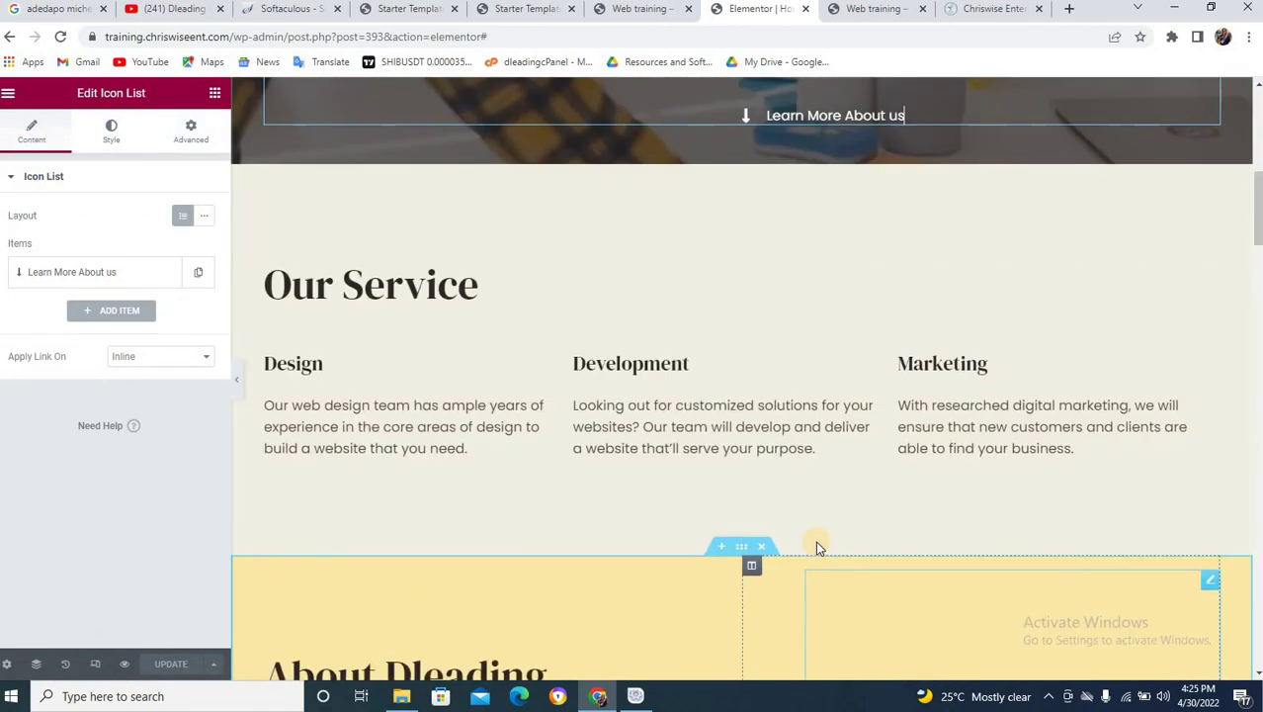
{"action": "scroll", "coordinate": [816, 541], "scroll_direction": "down", "scroll_amount": 3}
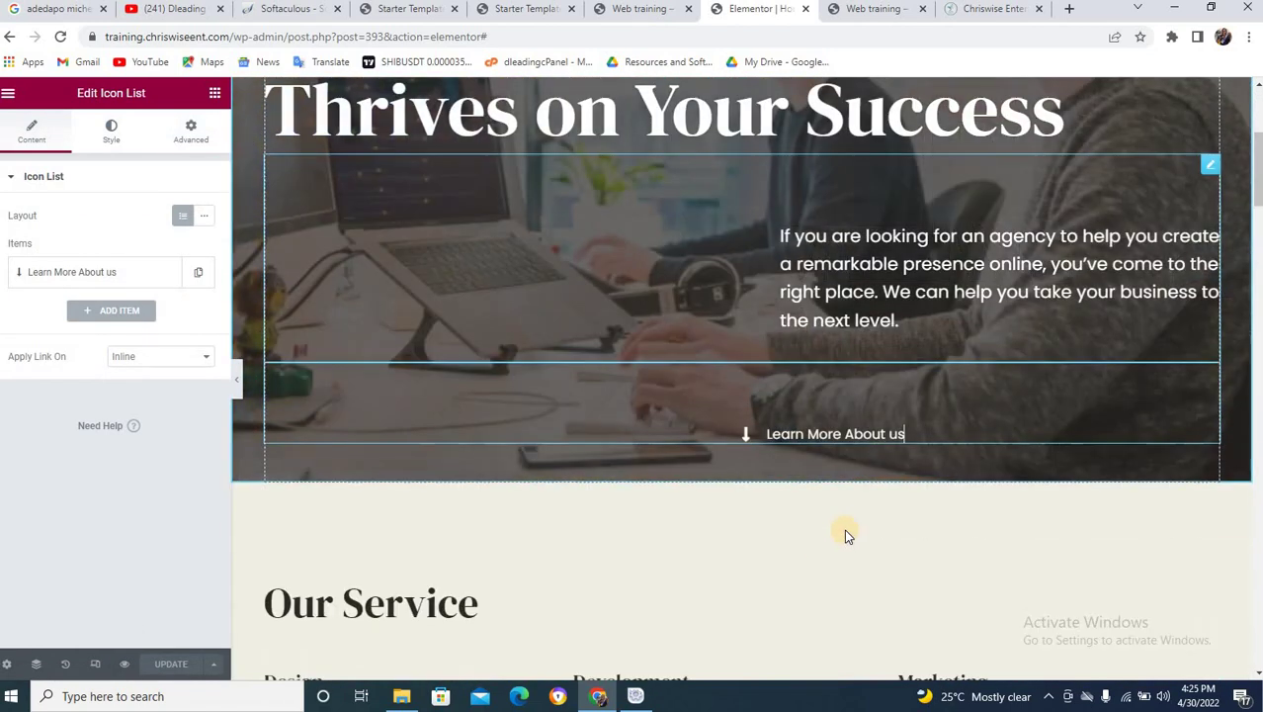
{"action": "left_click", "coordinate": [888, 436]}
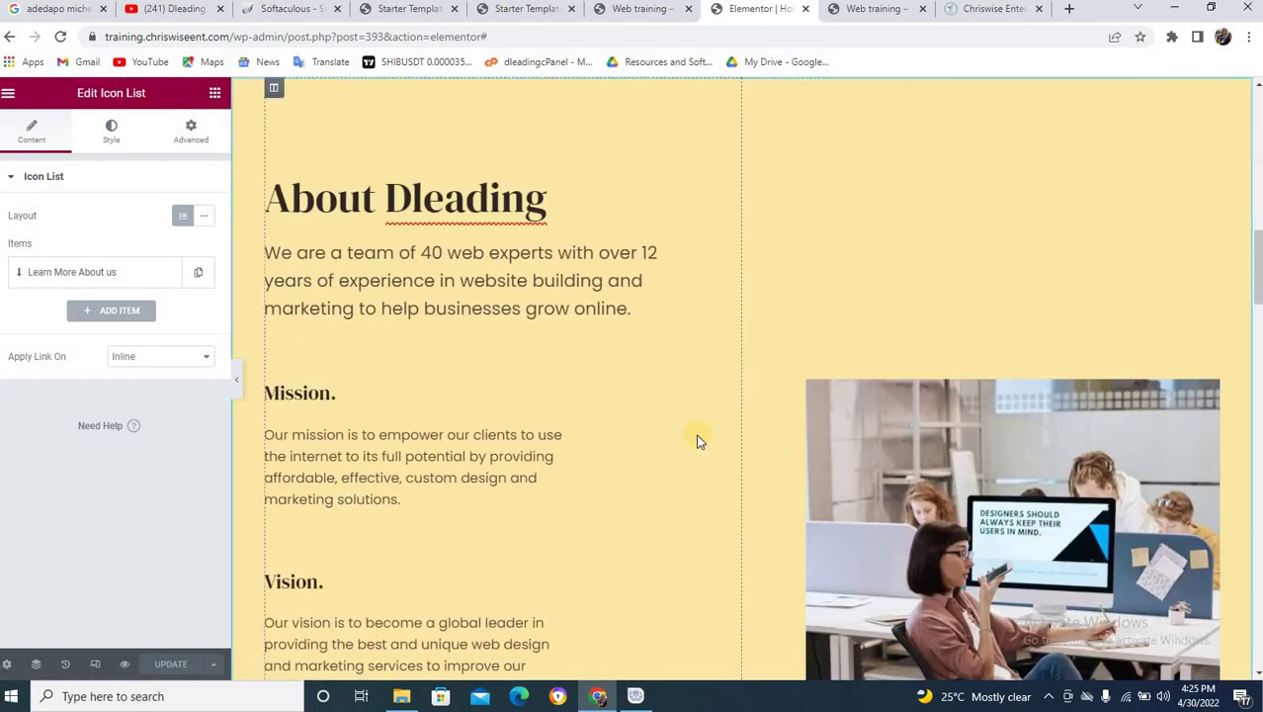
{"action": "scroll", "coordinate": [693, 376], "scroll_direction": "up", "scroll_amount": 2}
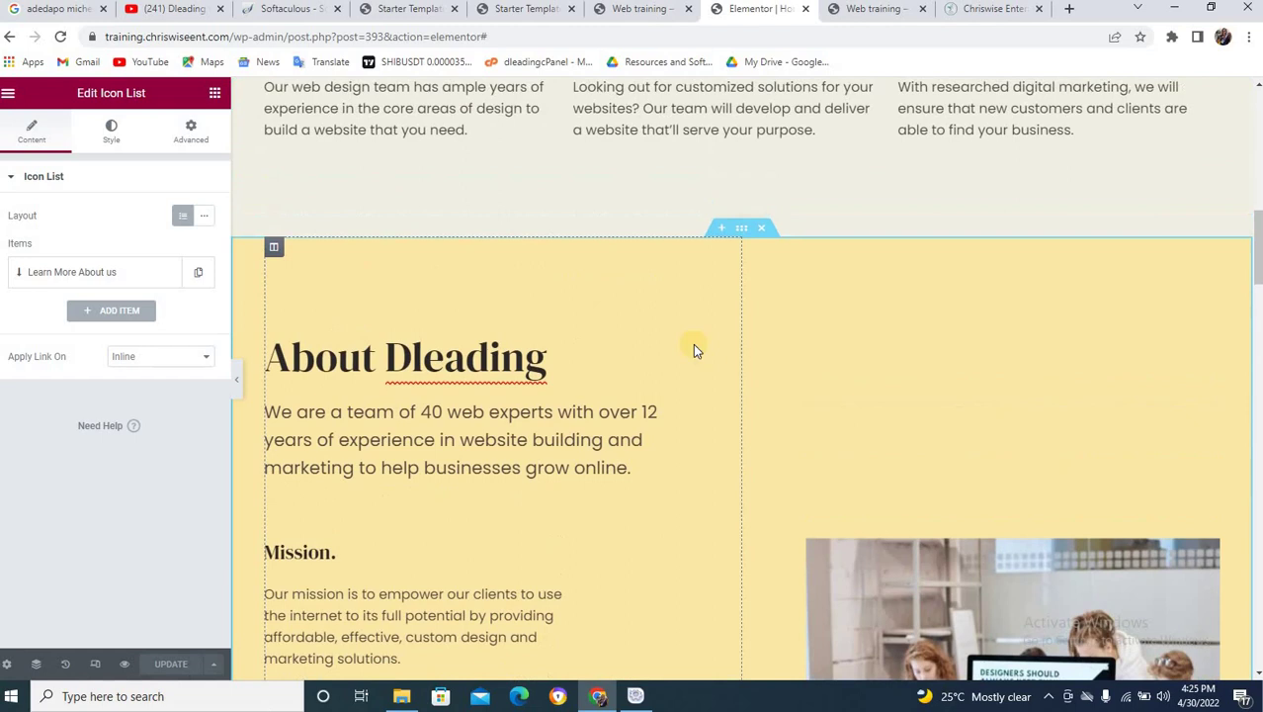
Reopen the About Dleading section and copy its CSS ID 'about'
{"action": "left_click", "coordinate": [741, 227]}
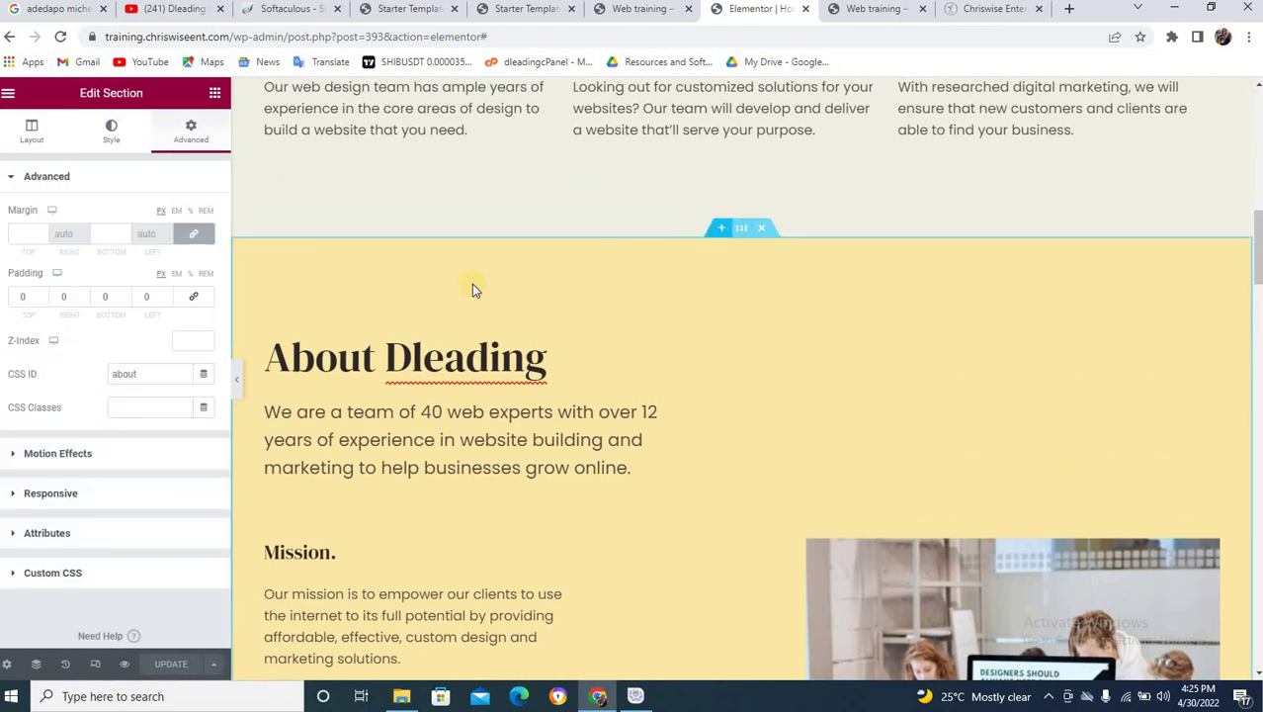
{"action": "left_click", "coordinate": [119, 373]}
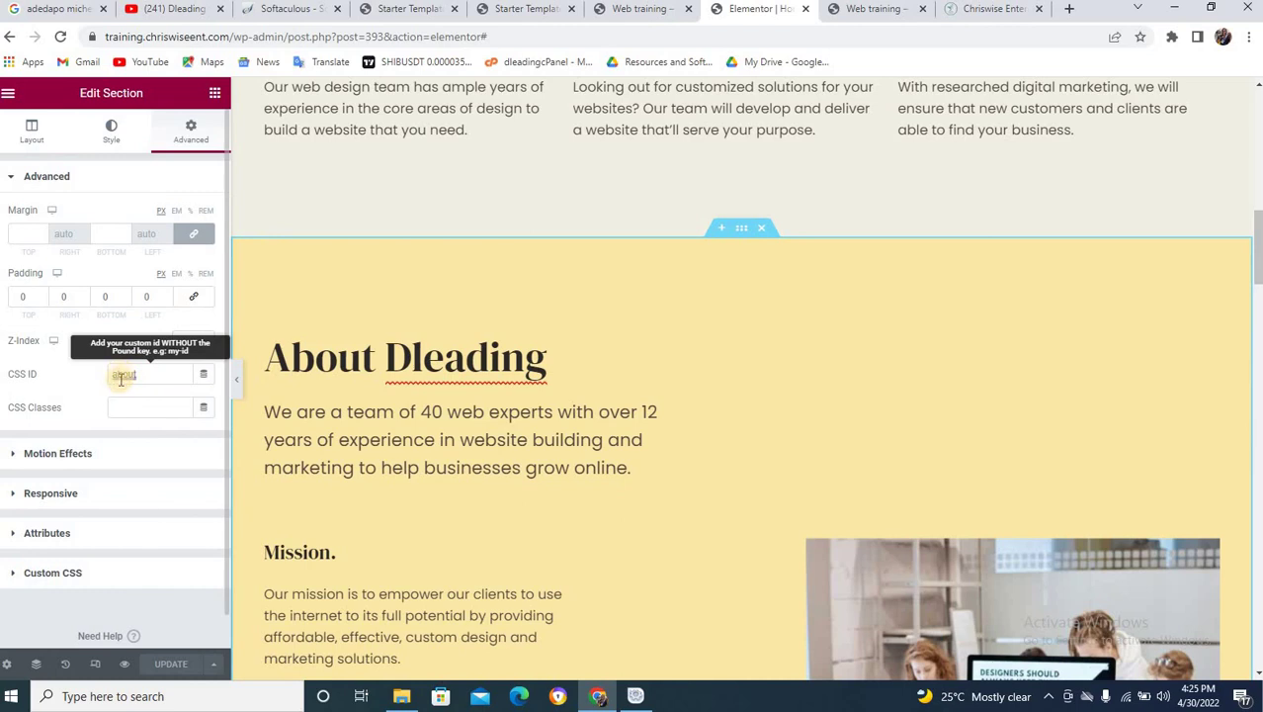
{"action": "double_click", "coordinate": [119, 375]}
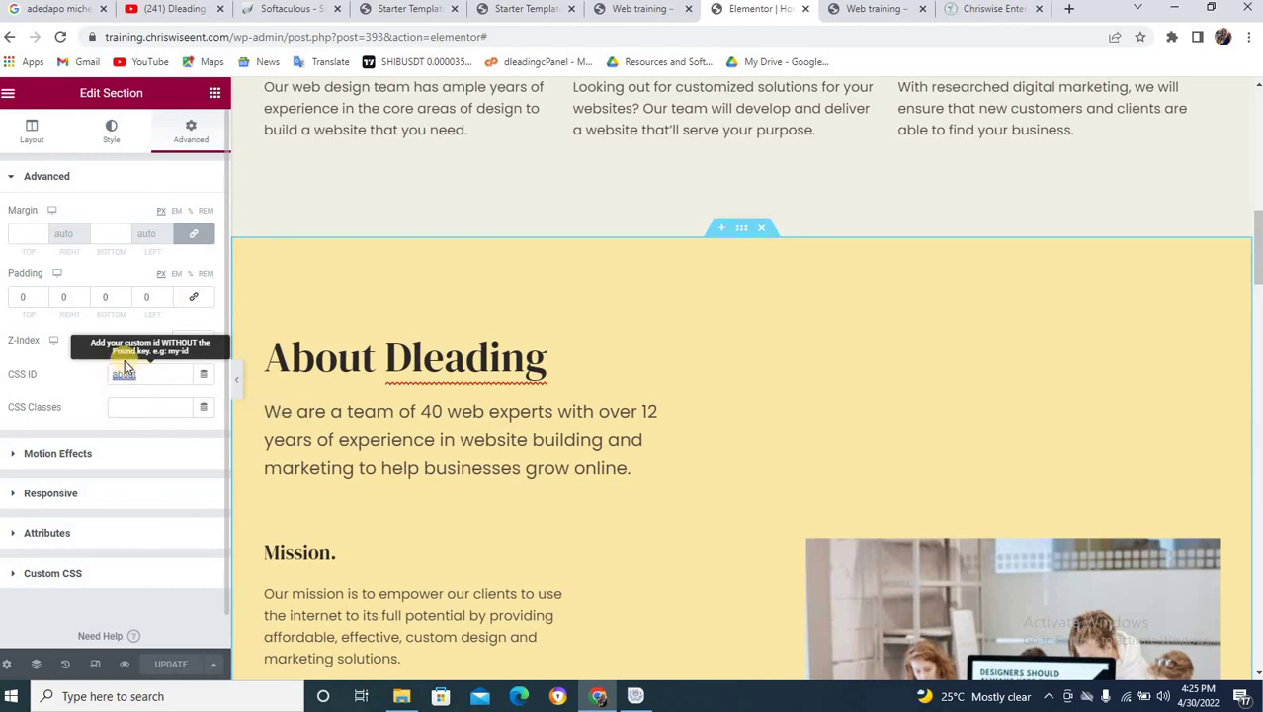
{"action": "scroll", "coordinate": [1233, 322], "scroll_direction": "up", "scroll_amount": 8}
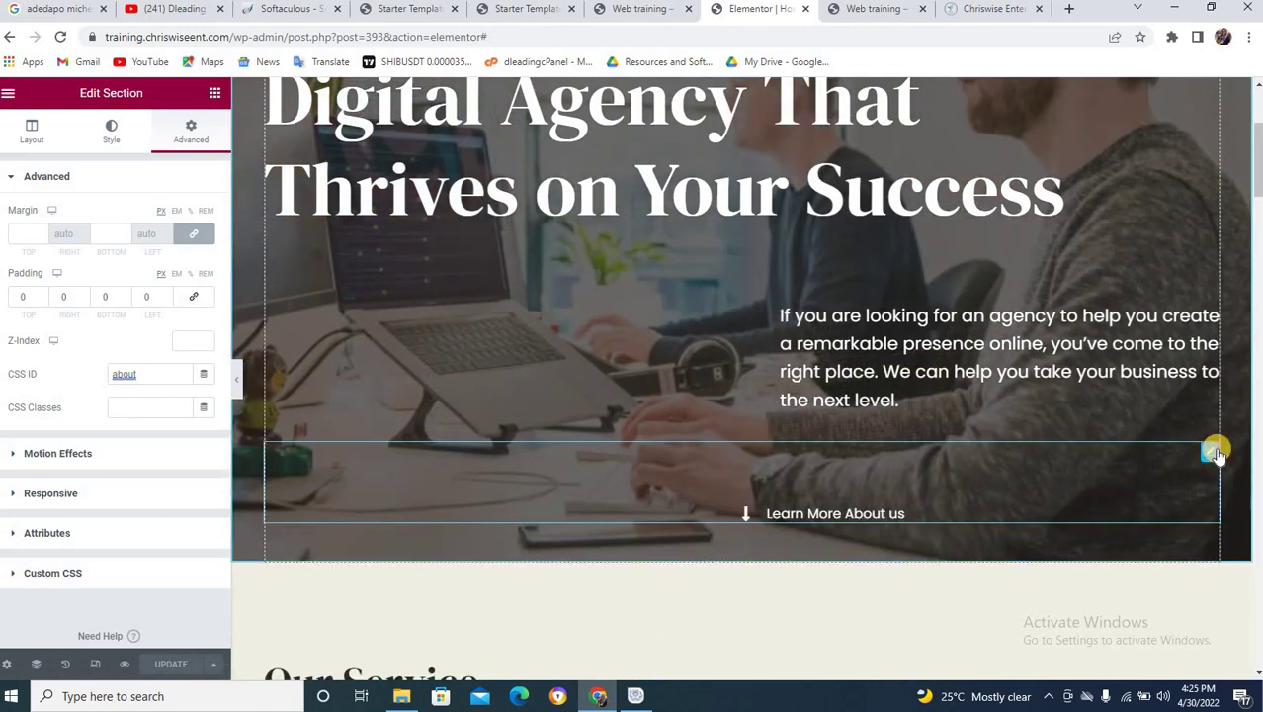
Inspect the Learn More About us icon list's settings, then scroll down to About Dleading
{"action": "left_click", "coordinate": [1168, 447]}
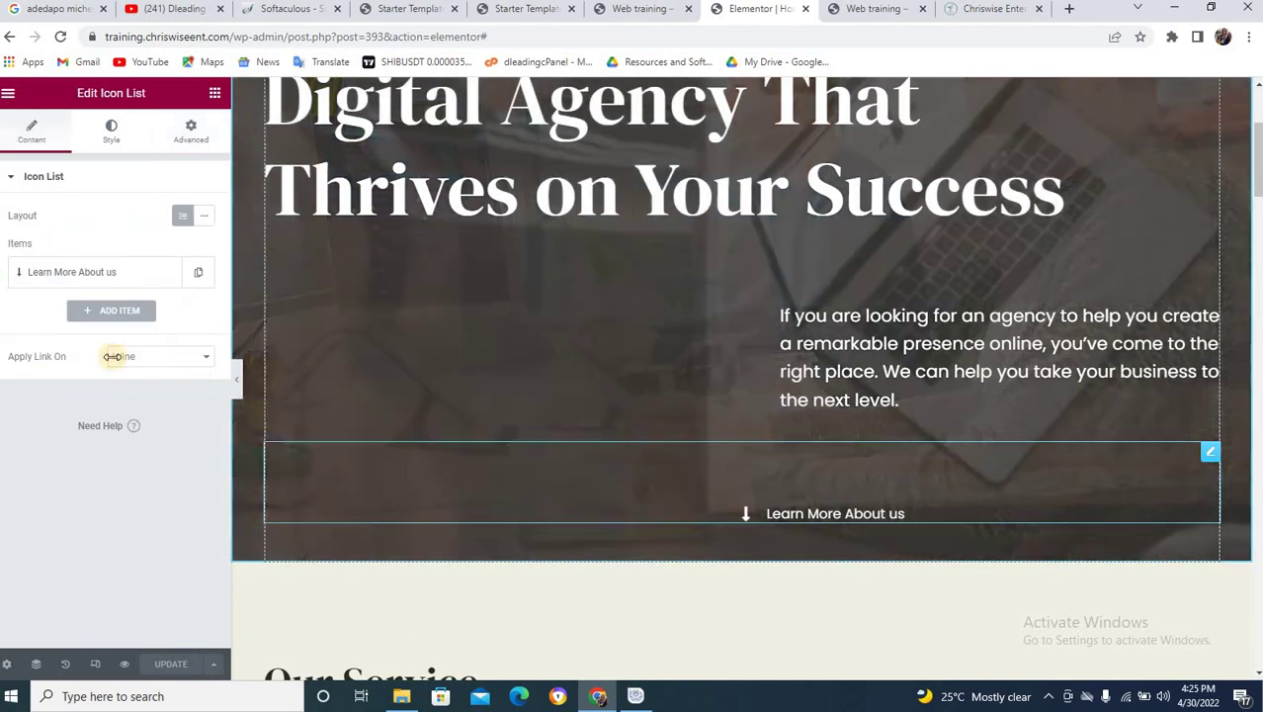
{"action": "left_click", "coordinate": [193, 129]}
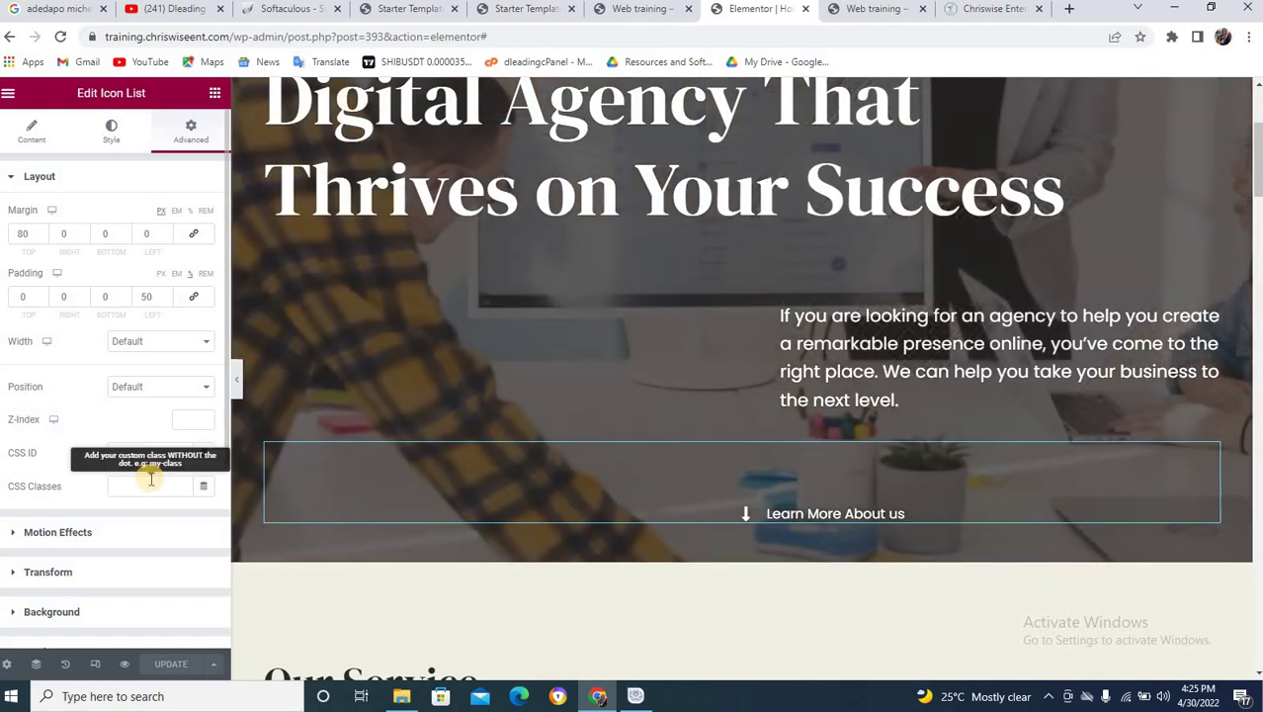
{"action": "left_click", "coordinate": [142, 455]}
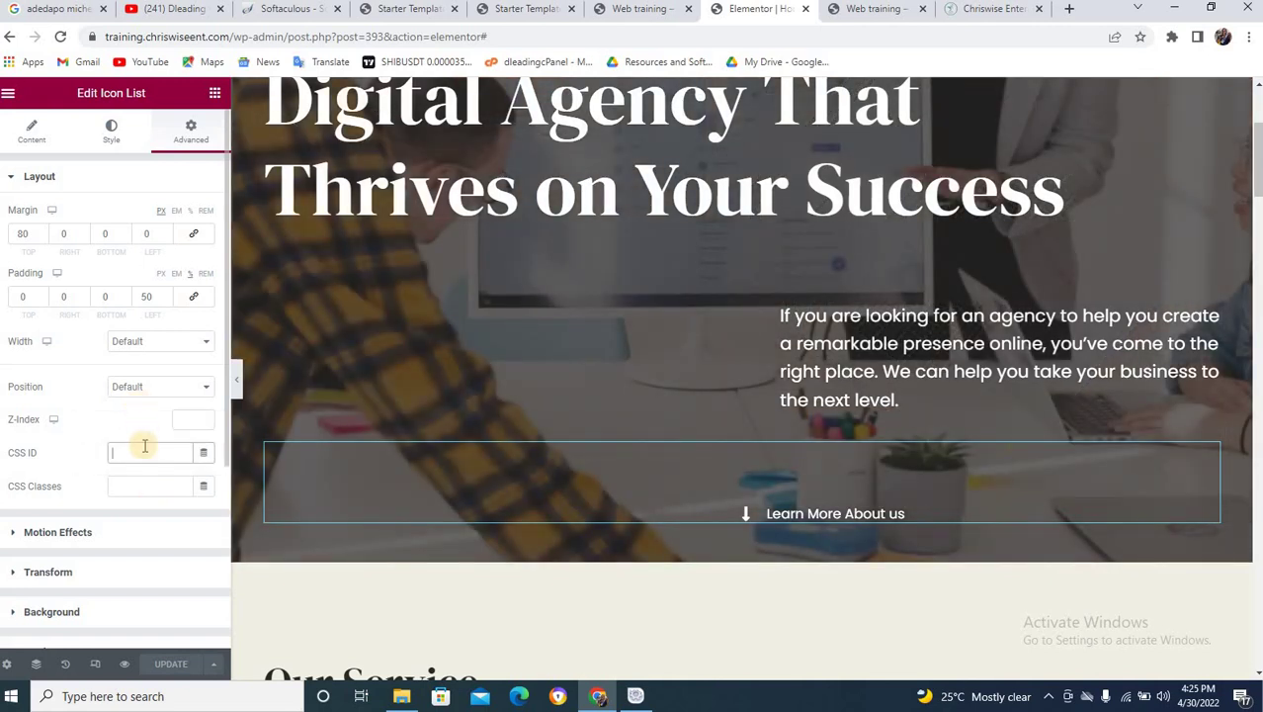
{"action": "scroll", "coordinate": [107, 441], "scroll_direction": "down", "scroll_amount": 2}
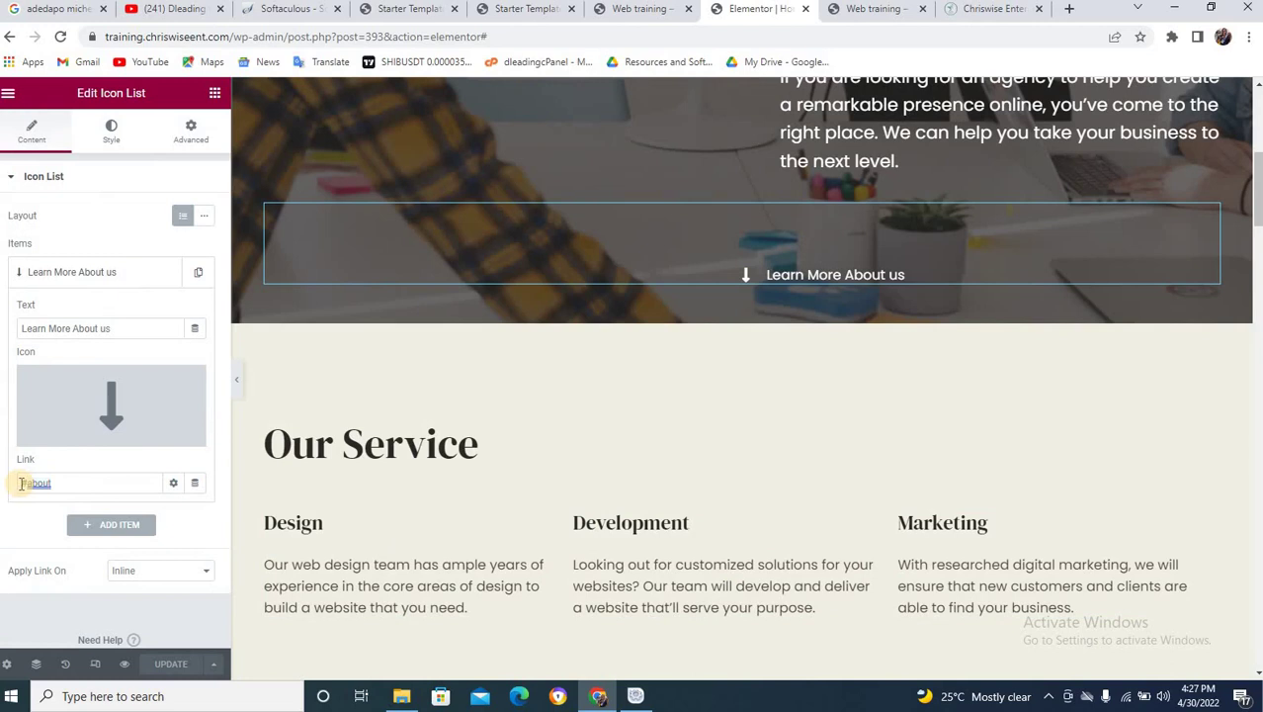
{"action": "scroll", "coordinate": [696, 440], "scroll_direction": "down", "scroll_amount": 5}
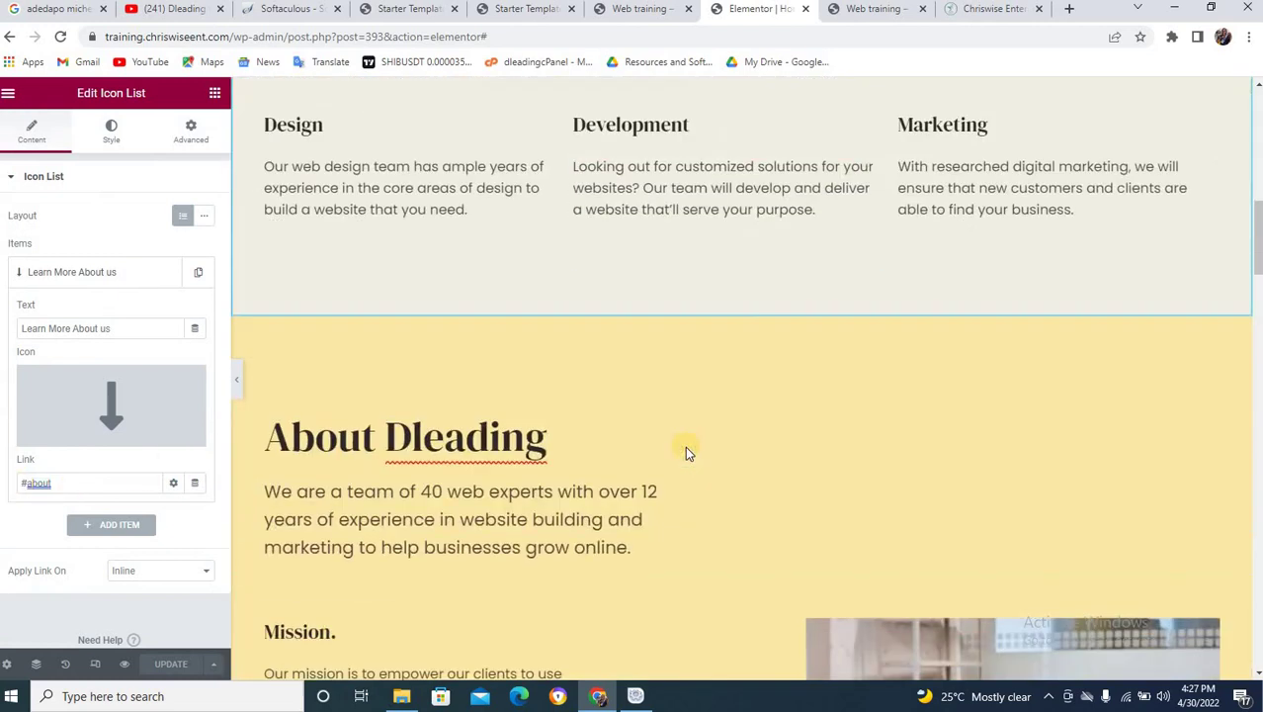
{"action": "scroll", "coordinate": [593, 346], "scroll_direction": "down", "scroll_amount": 4}
{"action": "scroll", "coordinate": [555, 232], "scroll_direction": "up", "scroll_amount": 3}
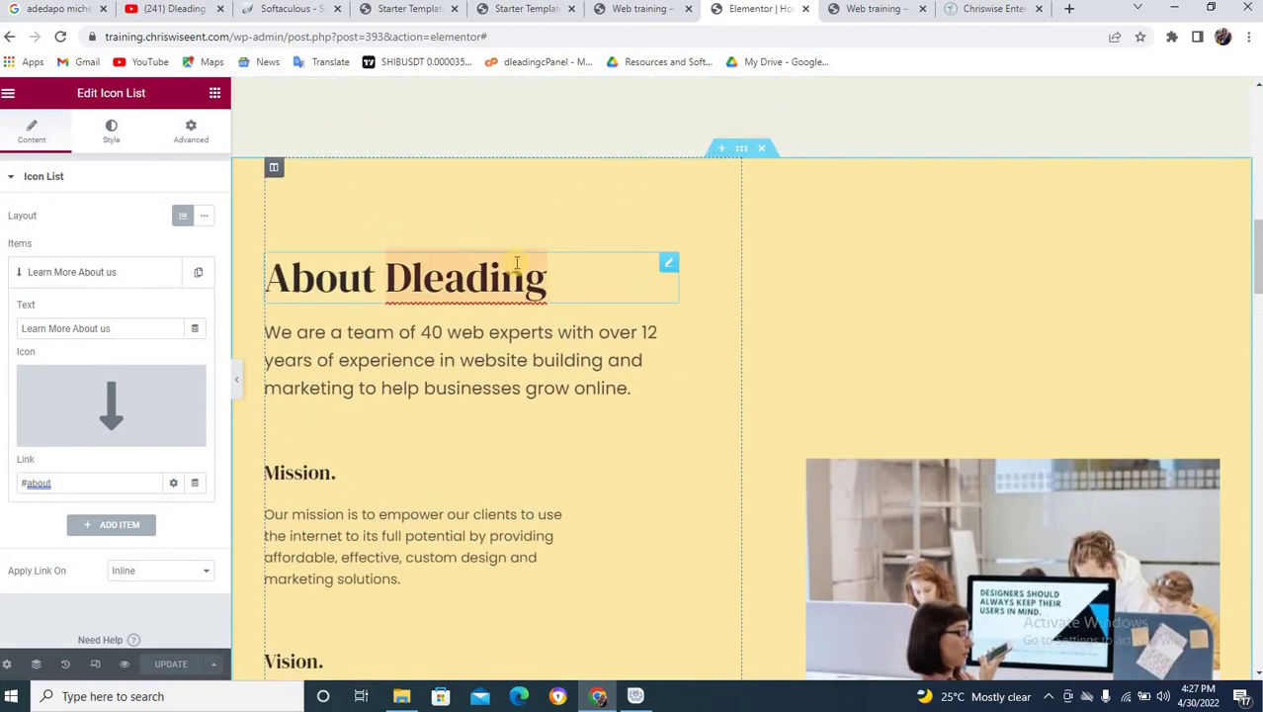
Change the About Dleading section's CSS ID to 'About' via the spelling suggestion and save
{"action": "left_click", "coordinate": [741, 148]}
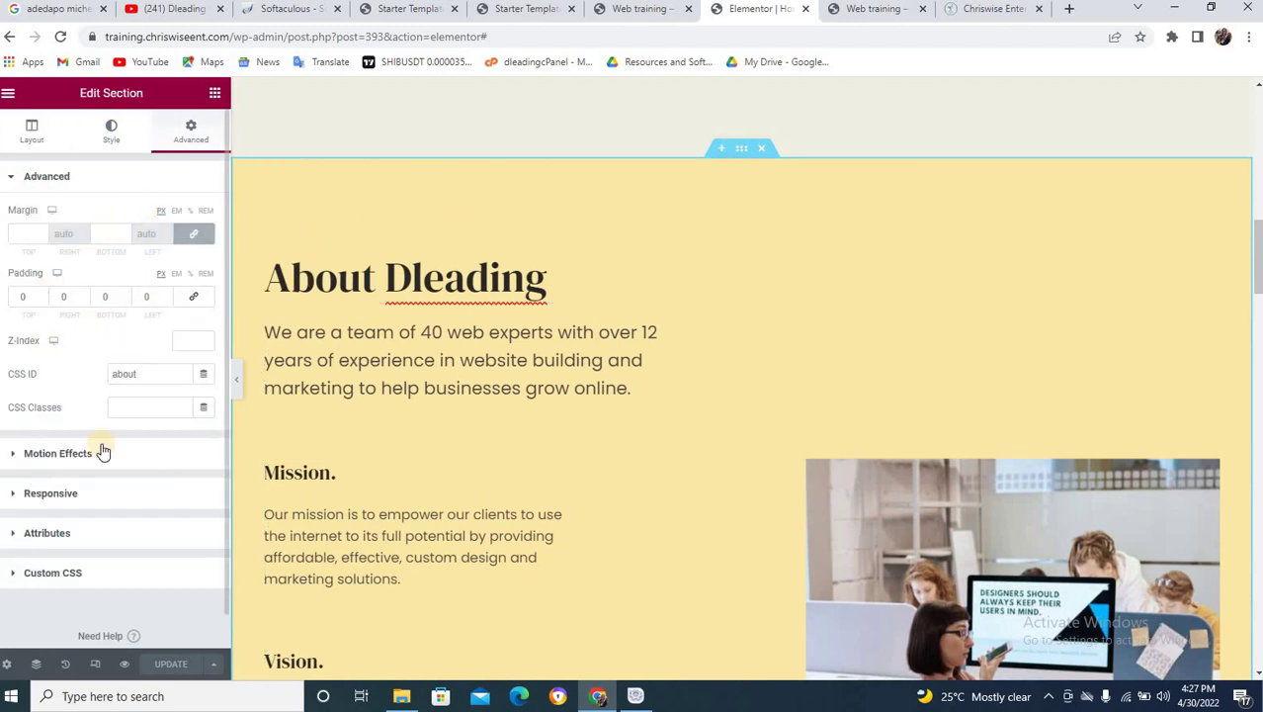
{"action": "double_click", "coordinate": [148, 375]}
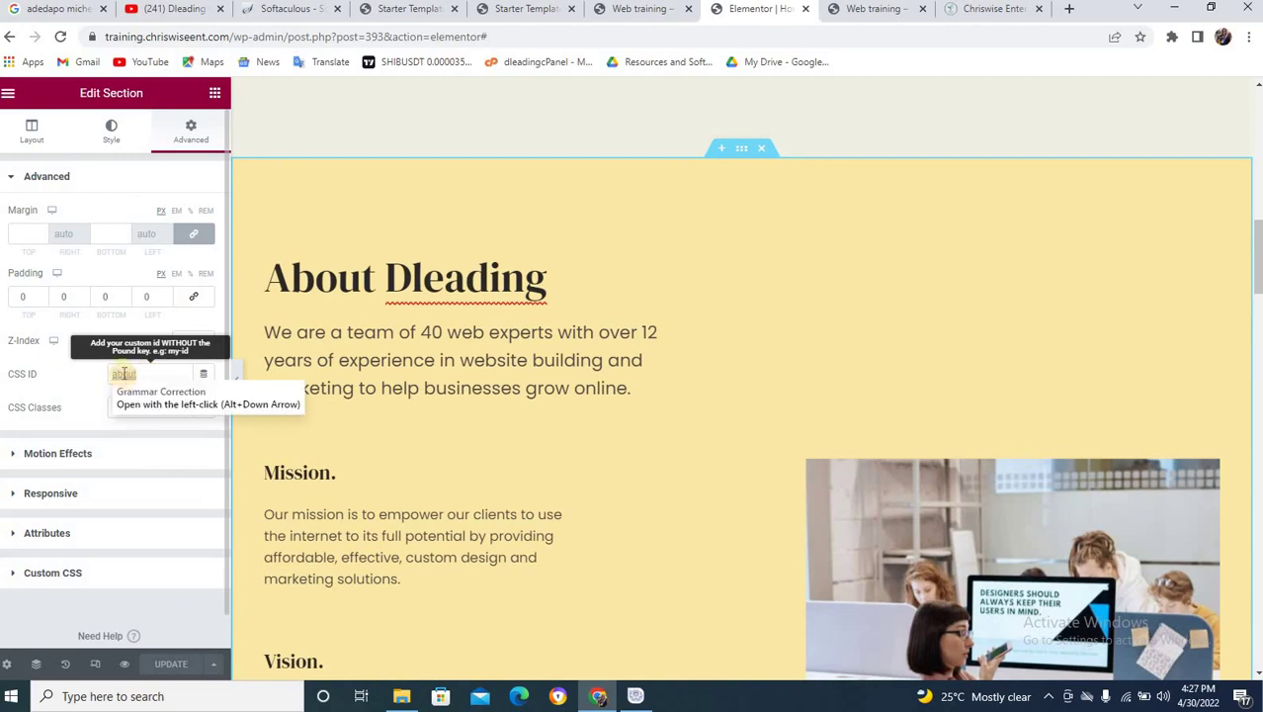
{"action": "left_click", "coordinate": [121, 373]}
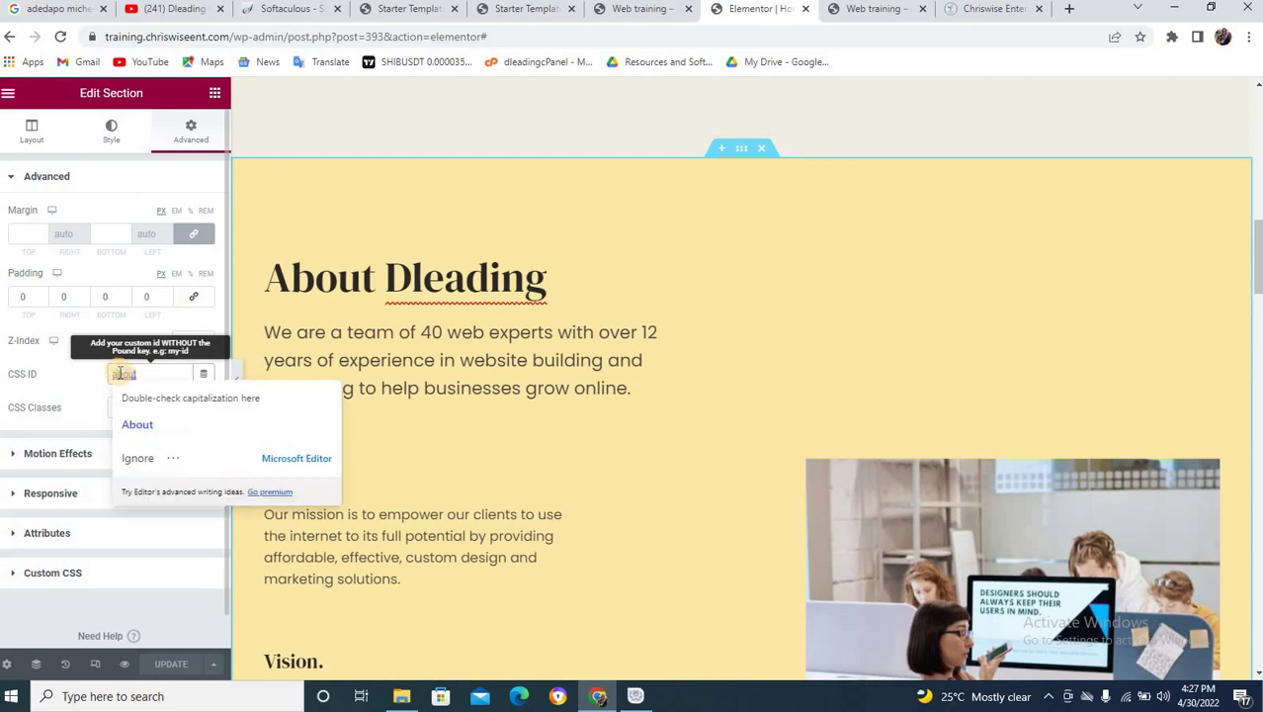
{"action": "left_click", "coordinate": [134, 419]}
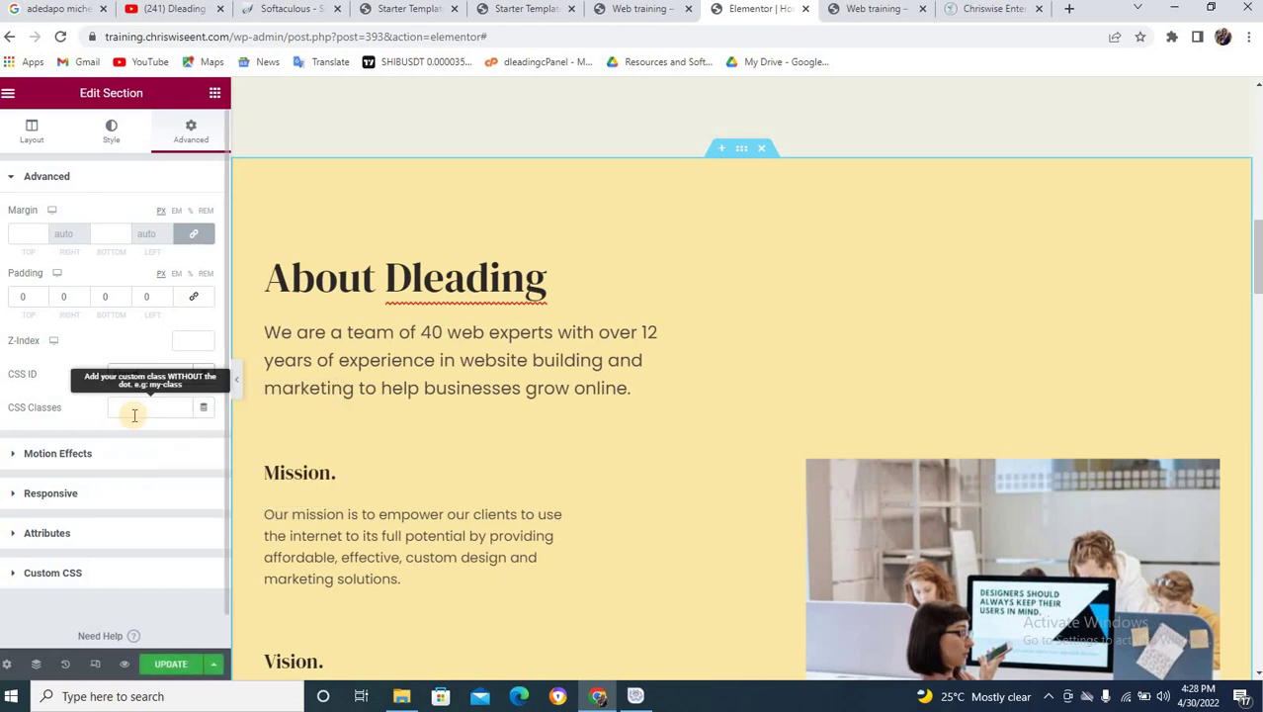
{"action": "left_click", "coordinate": [181, 662]}
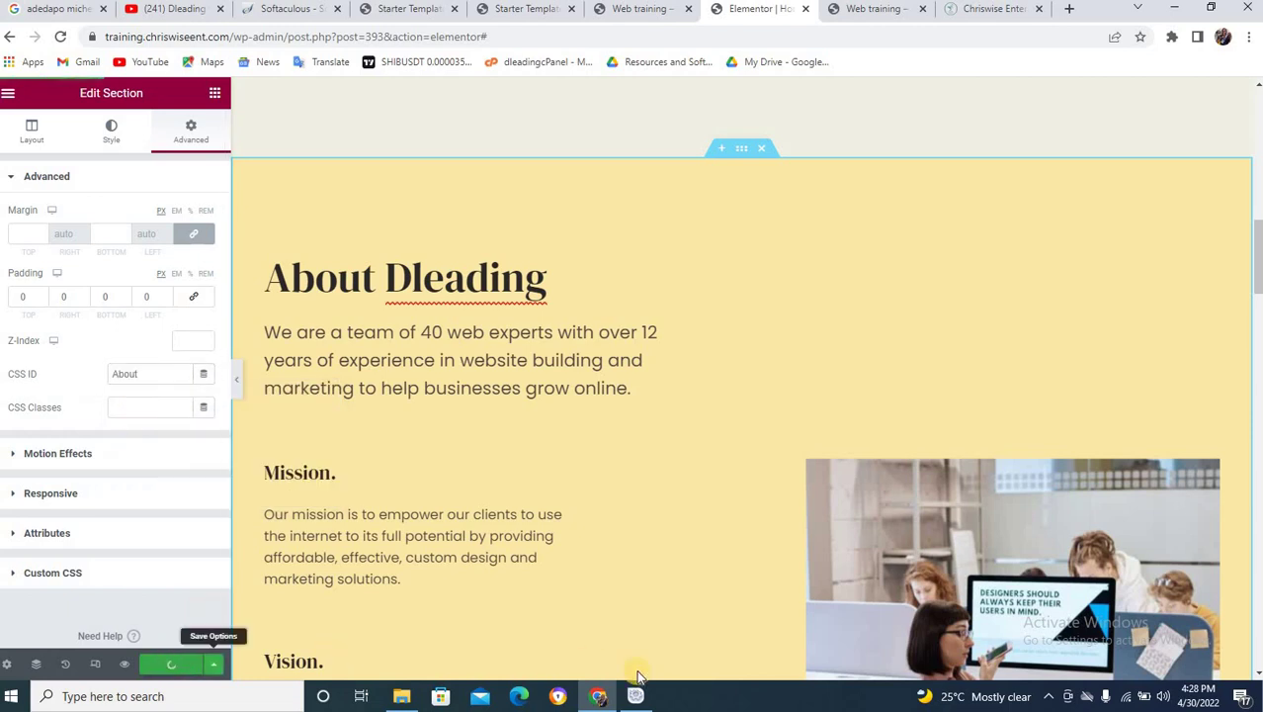
Test whether the Learn More About us link jumps to About Dleading
{"action": "scroll", "coordinate": [747, 669], "scroll_direction": "up", "scroll_amount": 10}
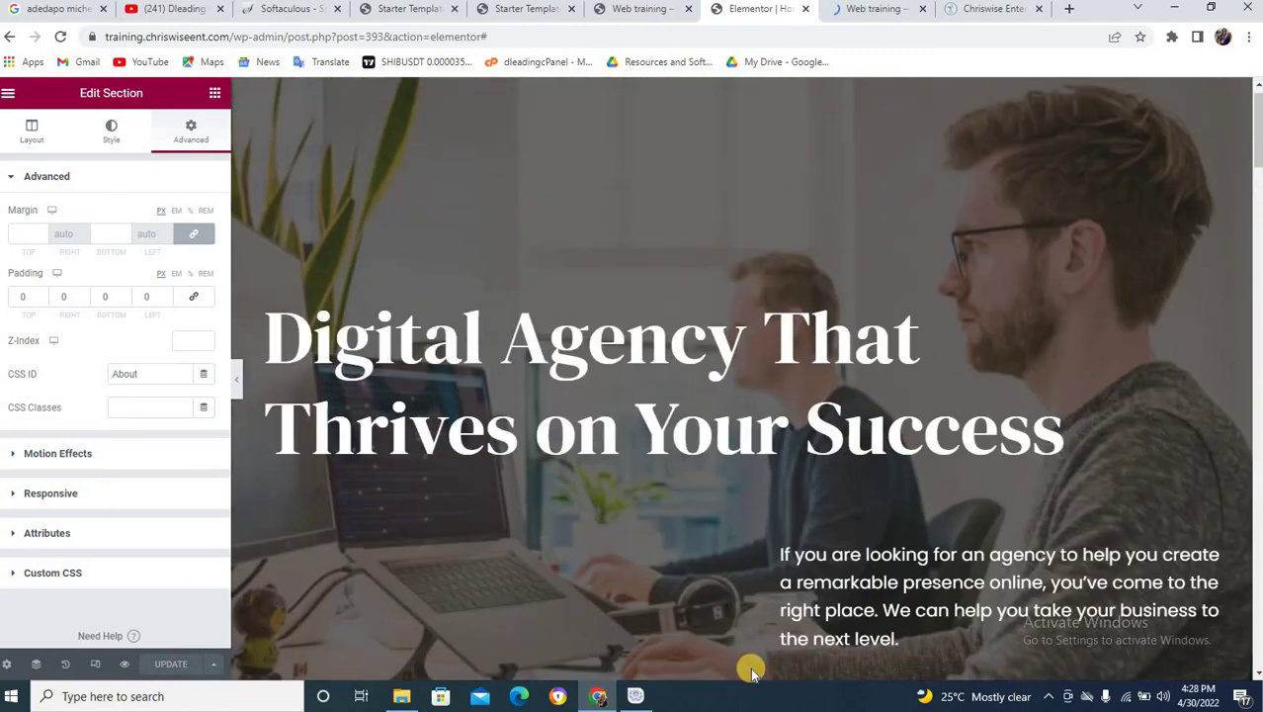
{"action": "scroll", "coordinate": [791, 573], "scroll_direction": "down", "scroll_amount": 4}
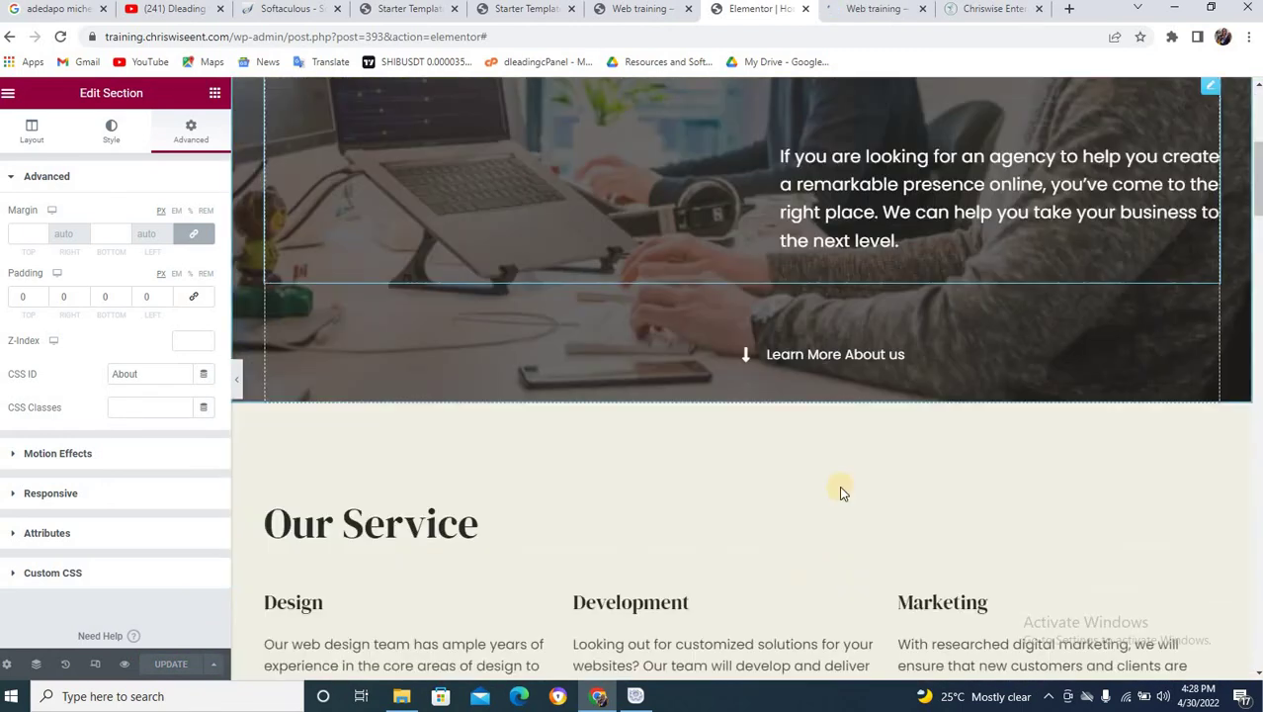
{"action": "left_click", "coordinate": [839, 362]}
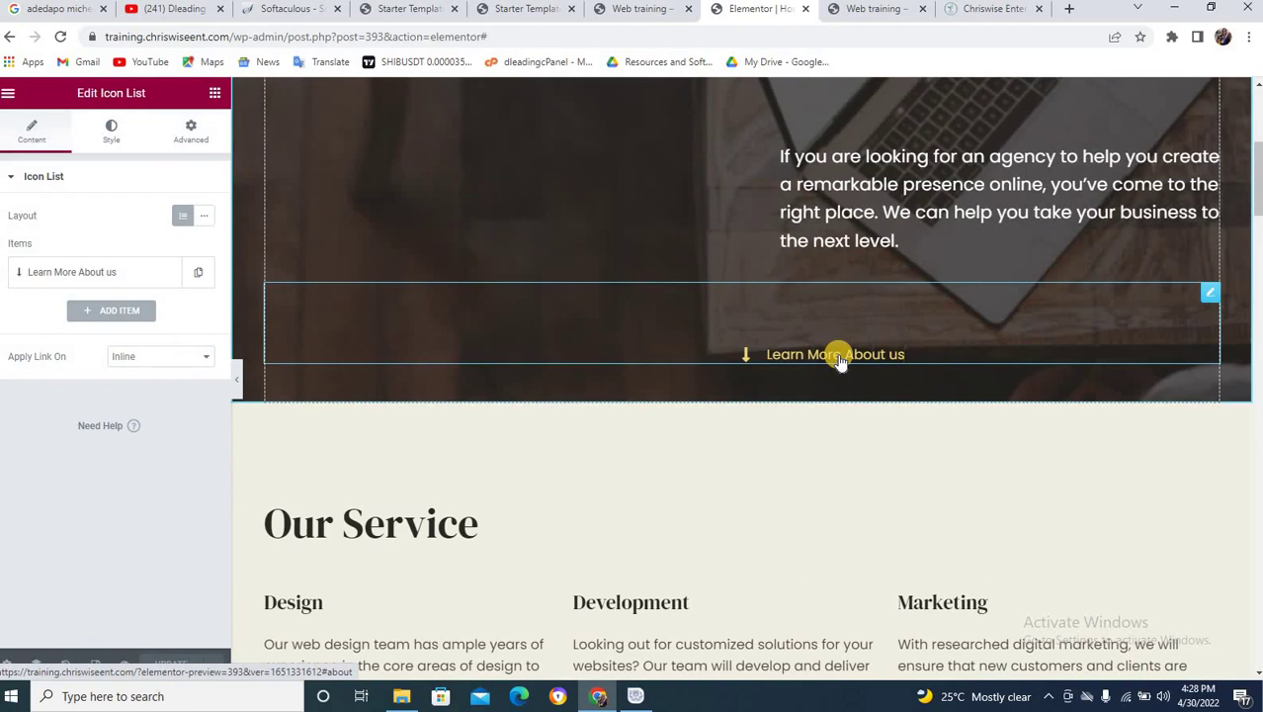
{"action": "left_click", "coordinate": [839, 358]}
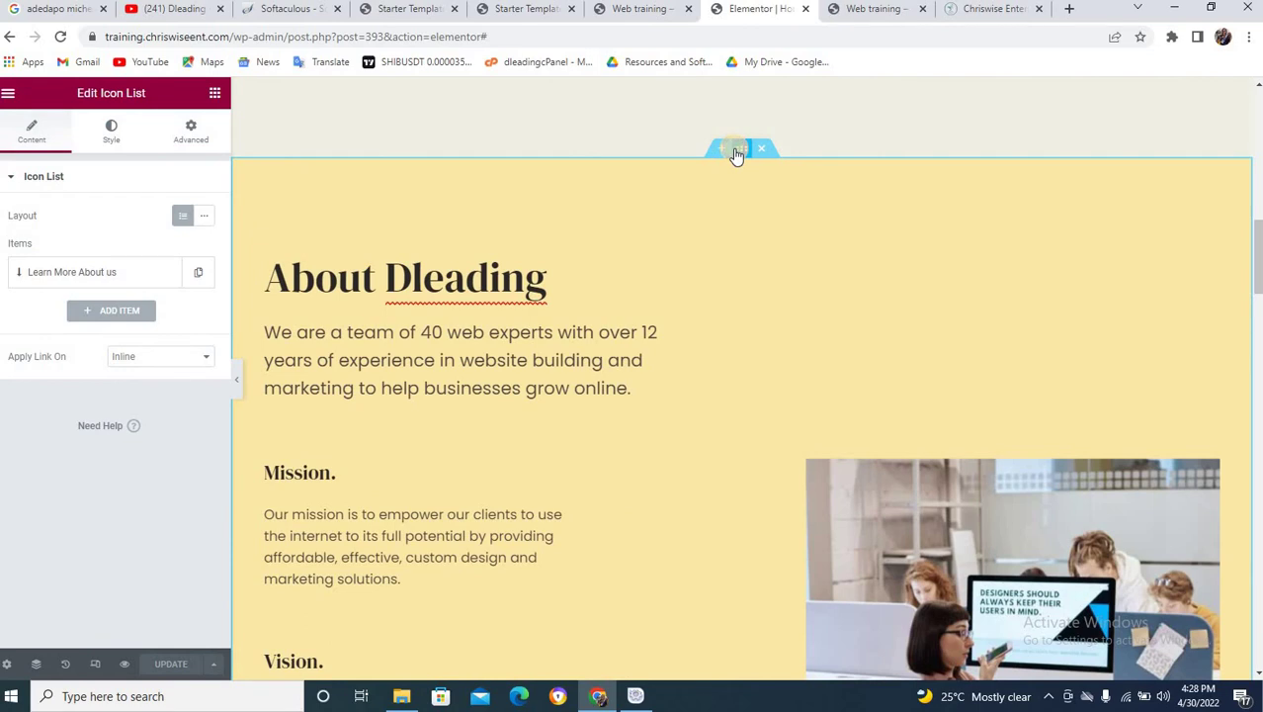
Change the About Dleading section's CSS ID back to lowercase 'about' and save
{"action": "left_click", "coordinate": [740, 149]}
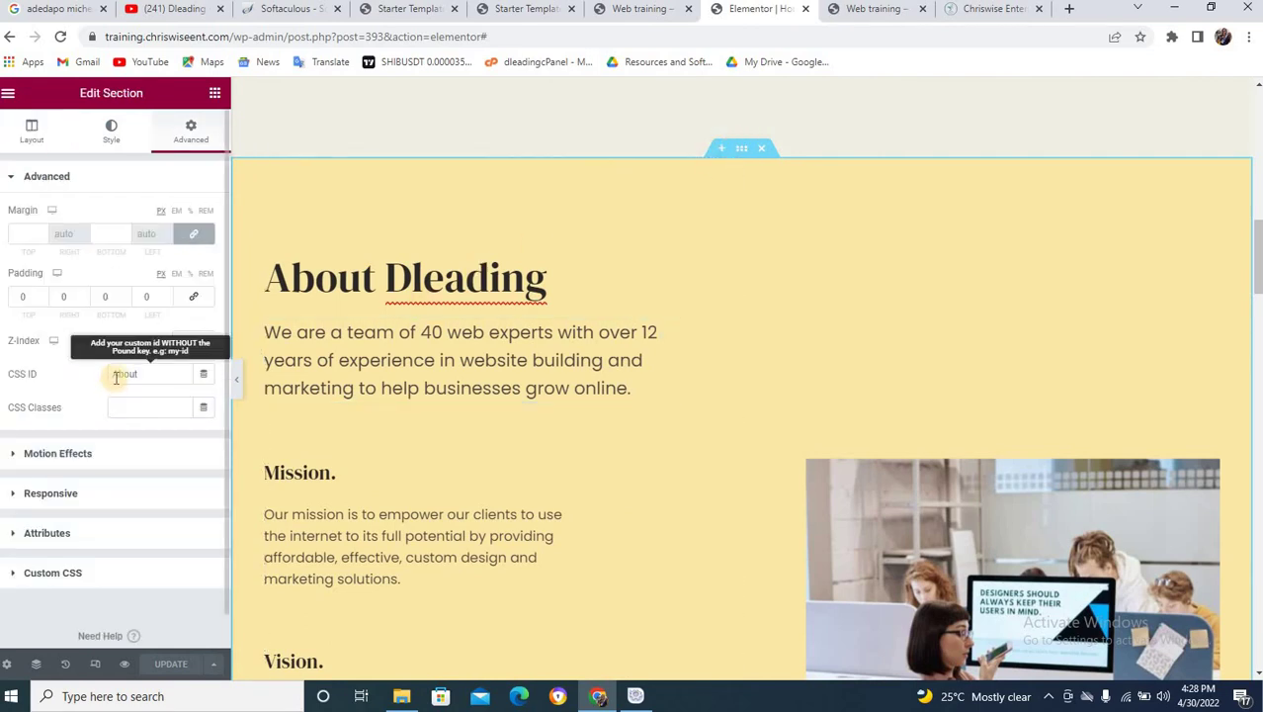
{"action": "left_click", "coordinate": [115, 376]}
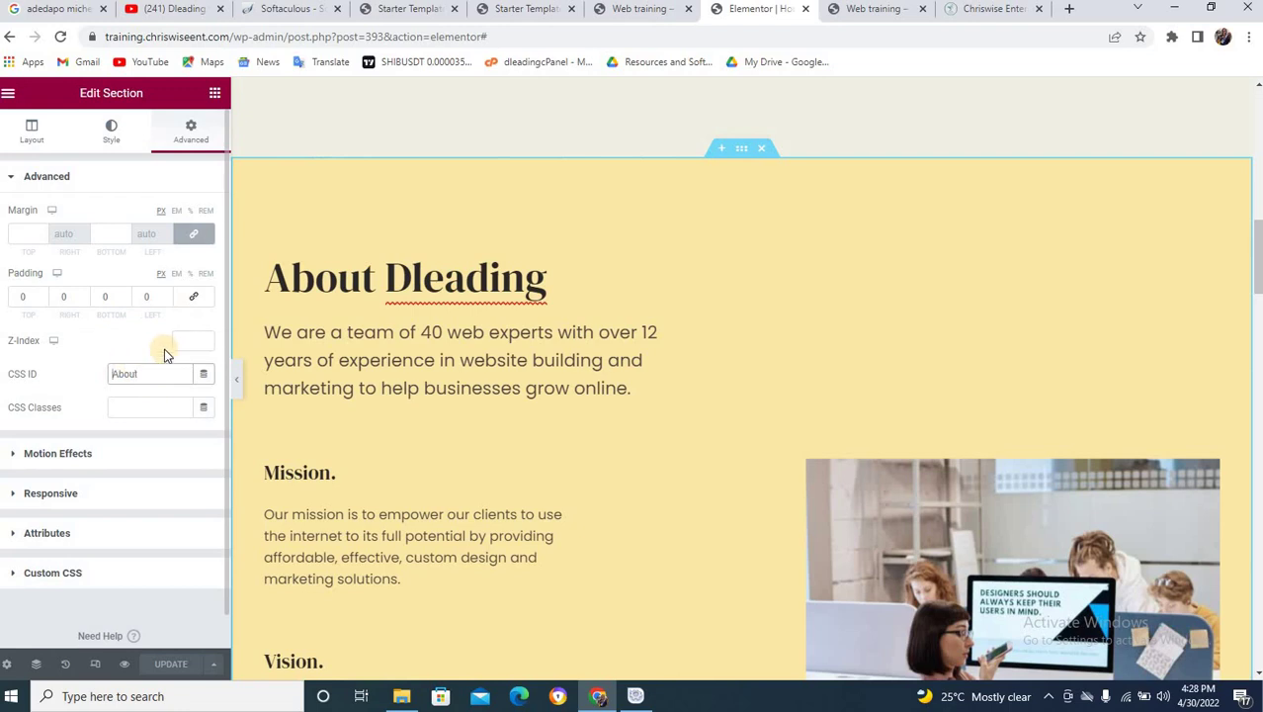
{"action": "key", "text": "BackSpace"}
{"action": "type", "text": "a"}
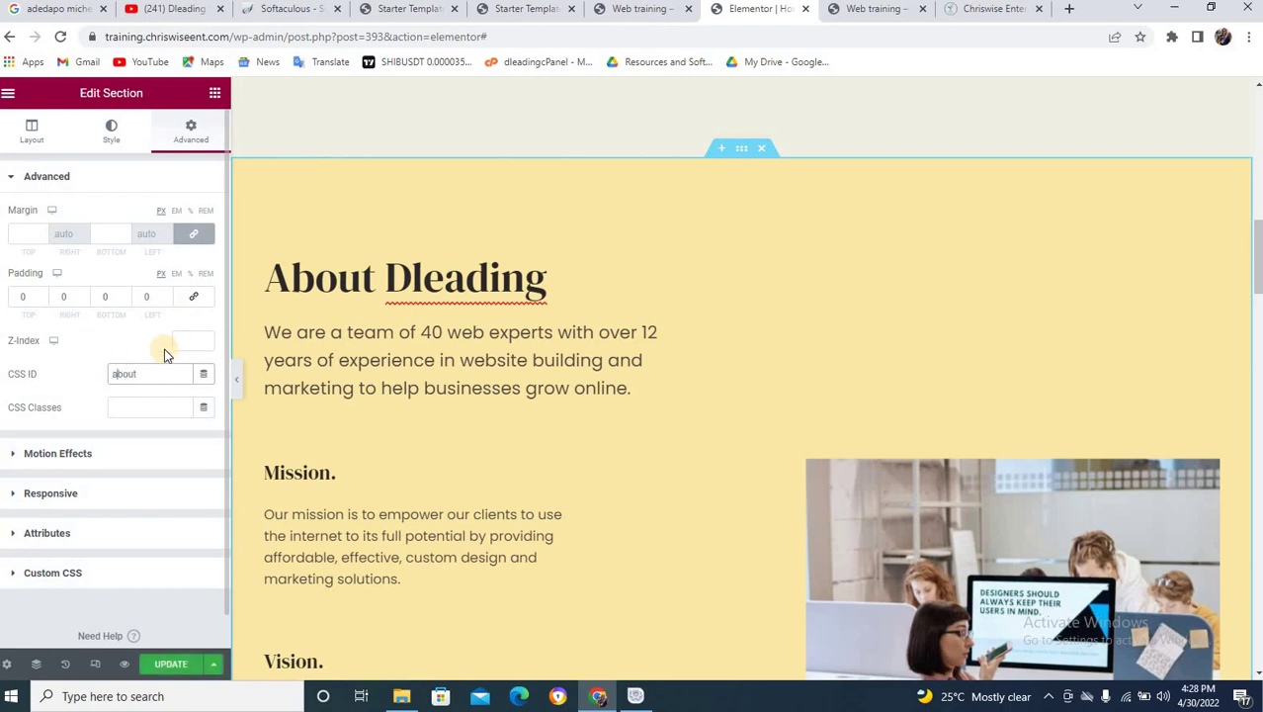
{"action": "left_click", "coordinate": [188, 664]}
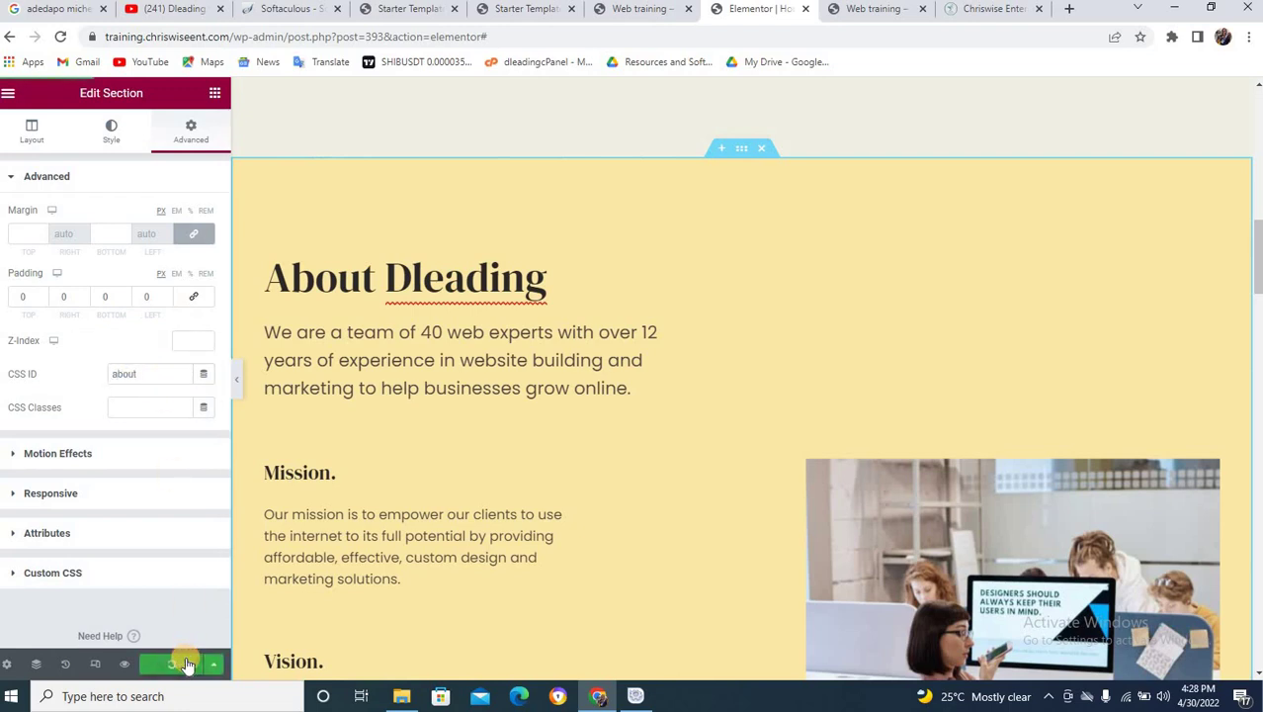
Confirm the Learn More About us link scrolls to About Dleading
{"action": "scroll", "coordinate": [701, 575], "scroll_direction": "up", "scroll_amount": 8}
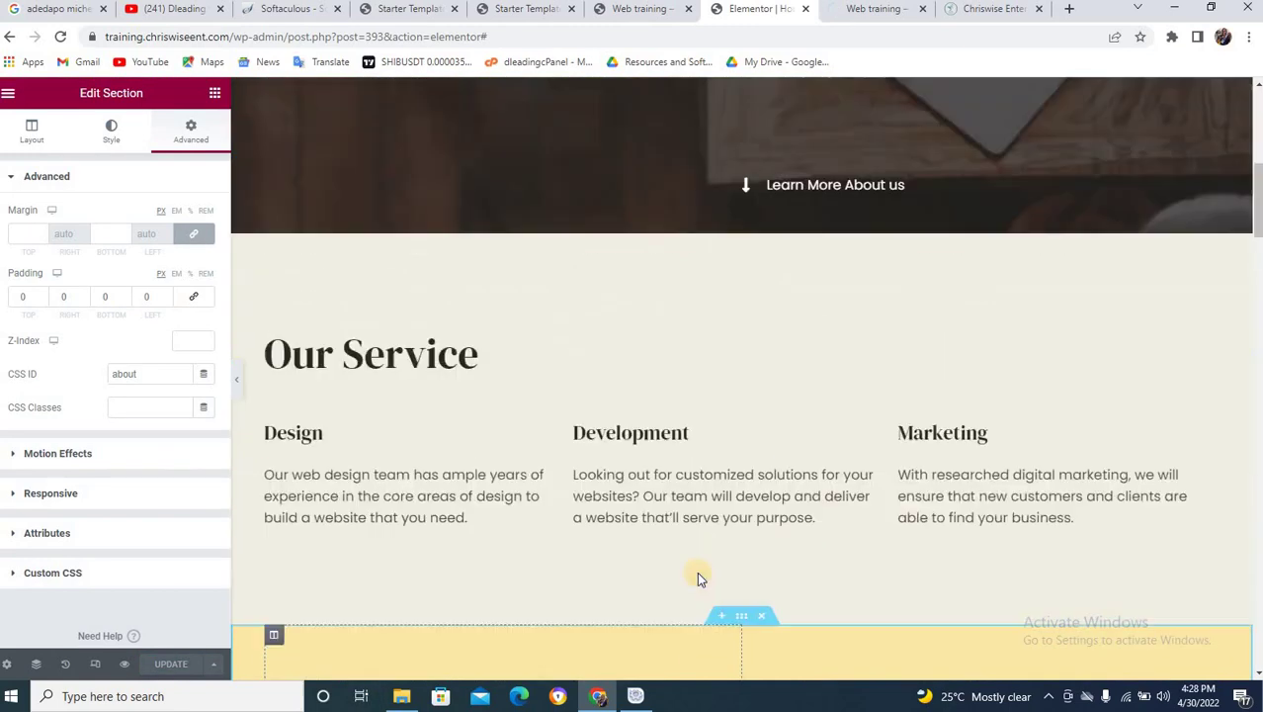
{"action": "scroll", "coordinate": [705, 578], "scroll_direction": "up", "scroll_amount": 1}
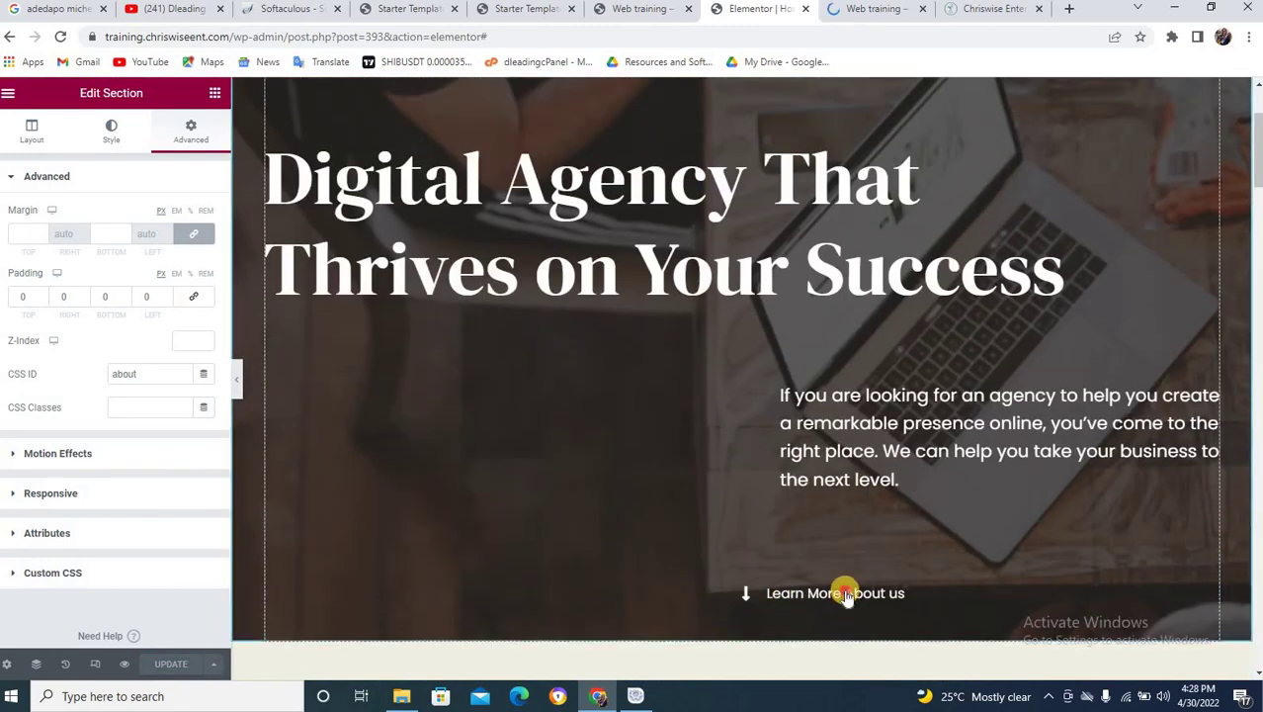
{"action": "left_click", "coordinate": [846, 594]}
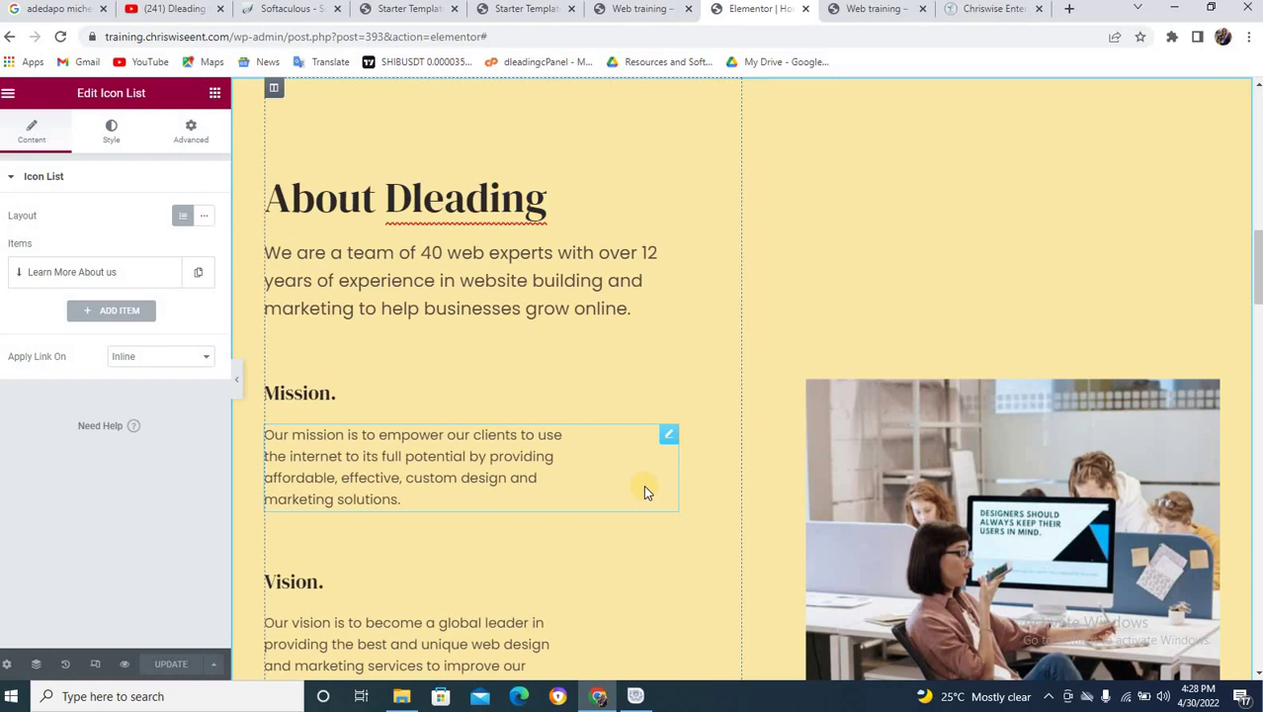
{"action": "scroll", "coordinate": [869, 410], "scroll_direction": "down", "scroll_amount": 2}
{"action": "scroll", "coordinate": [864, 415], "scroll_direction": "up", "scroll_amount": 3}
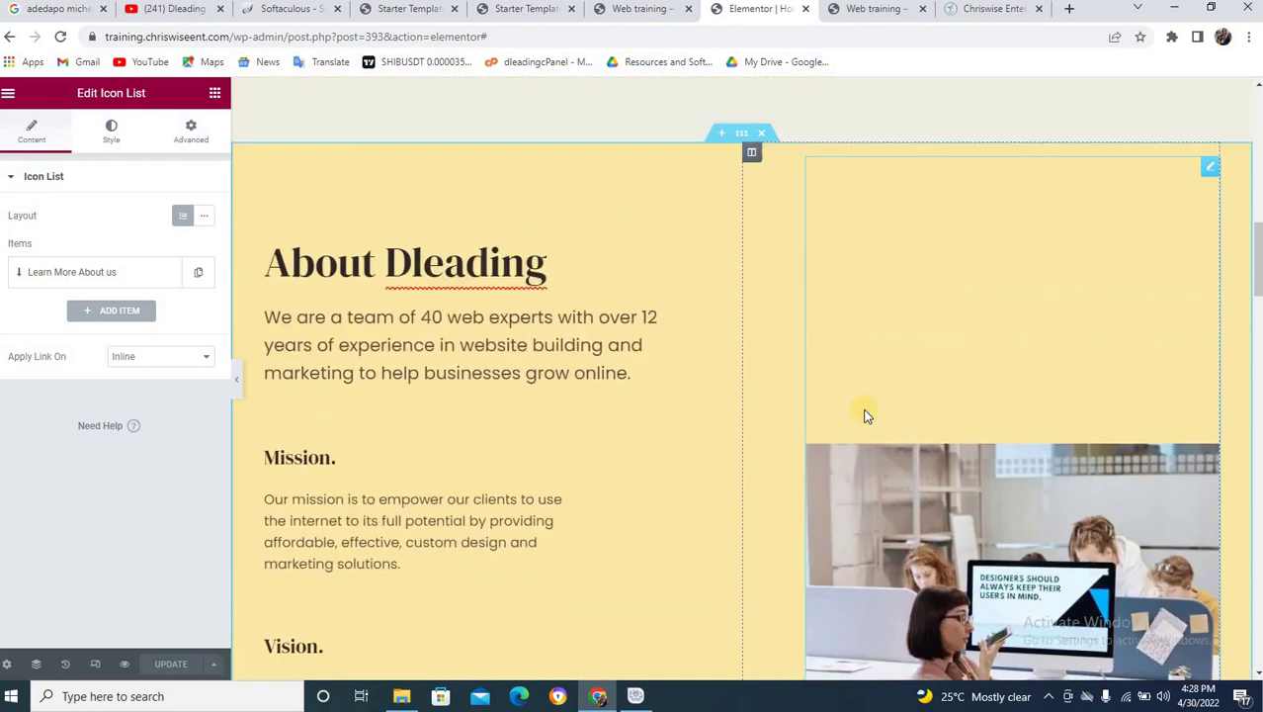
{"action": "scroll", "coordinate": [865, 416], "scroll_direction": "up", "scroll_amount": 3}
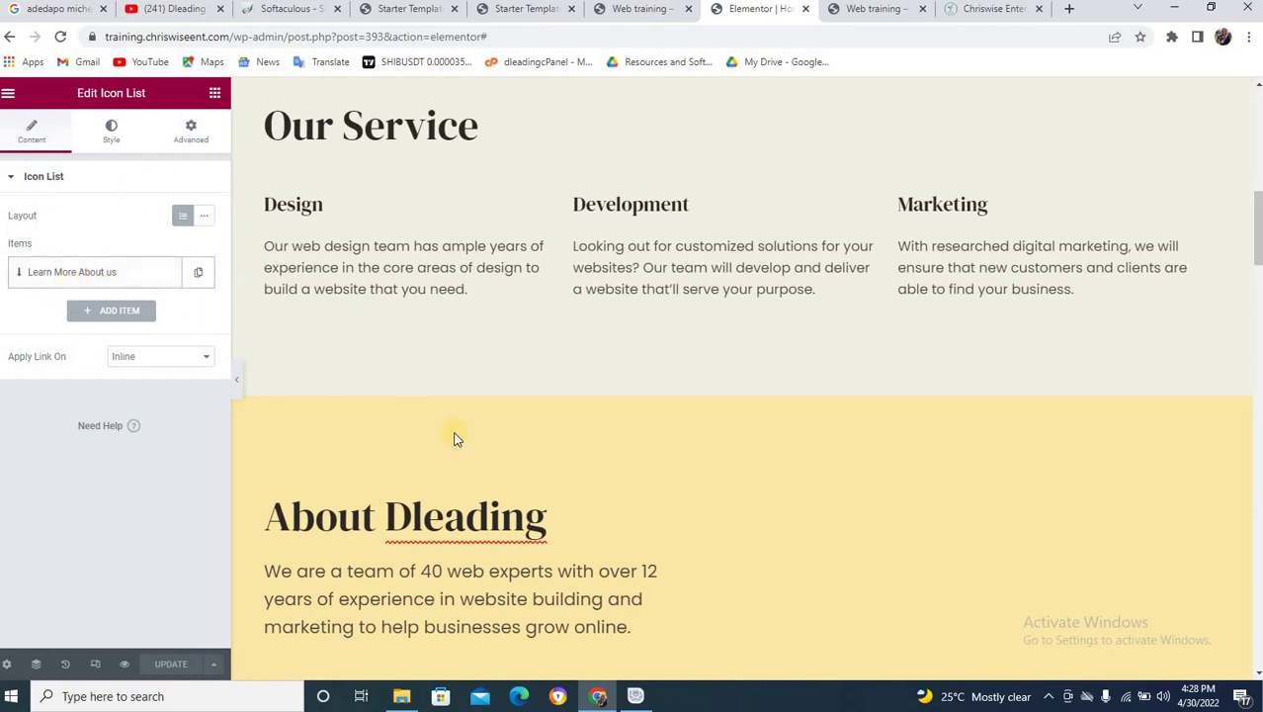
Search the widget library for 'anc' and drag Menu Anchor toward the Our Service section
{"action": "left_click", "coordinate": [216, 94]}
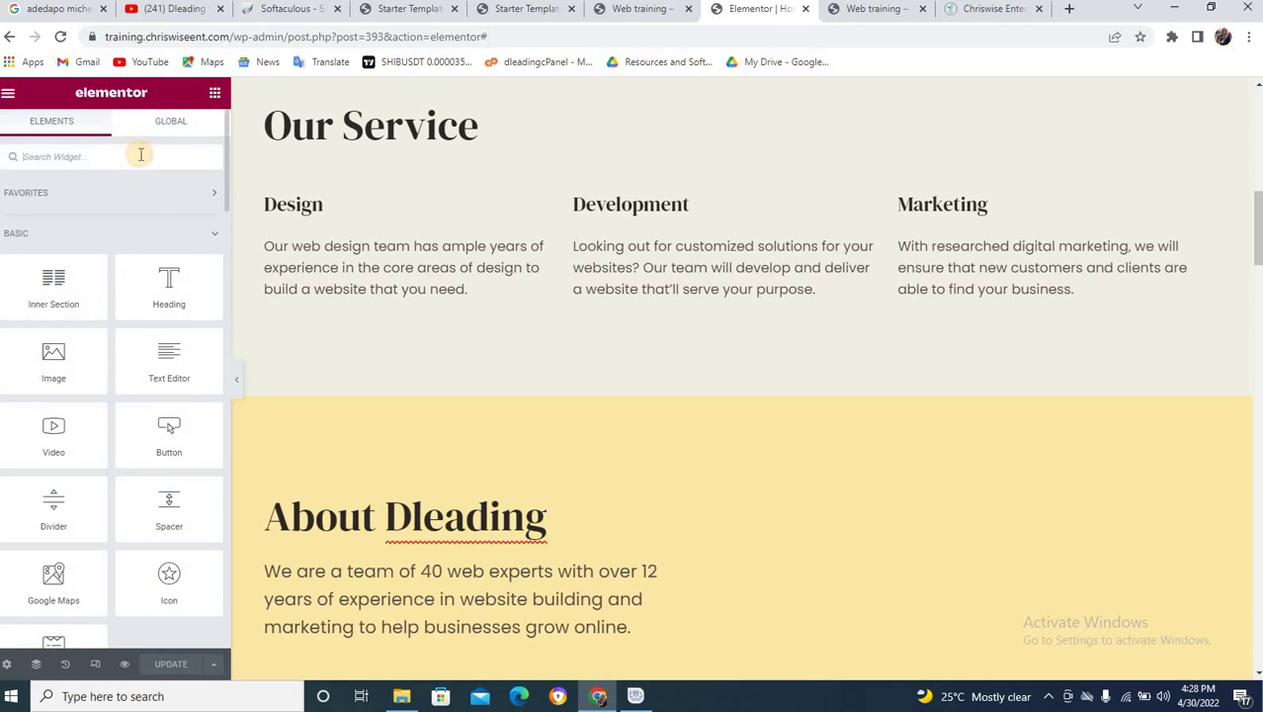
{"action": "left_click", "coordinate": [141, 154]}
{"action": "type", "text": "anc"}
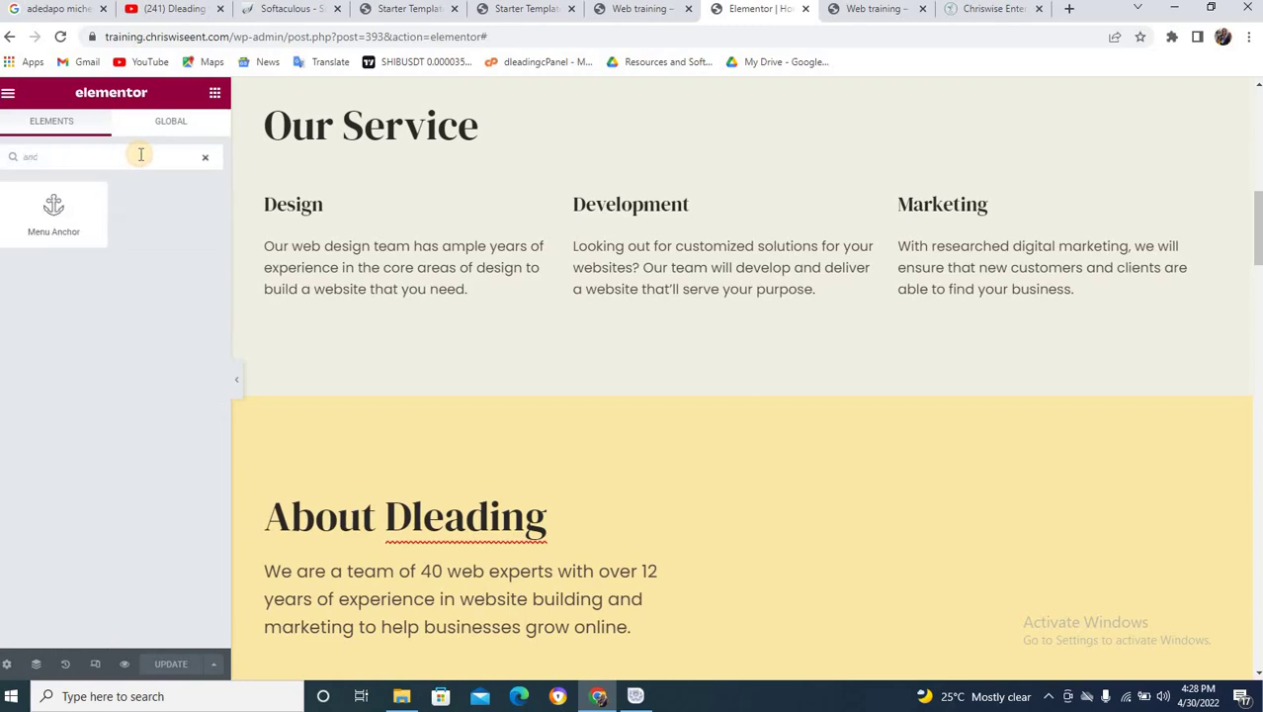
{"action": "left_click_drag", "start_coordinate": [51, 210], "coordinate": [746, 391]}
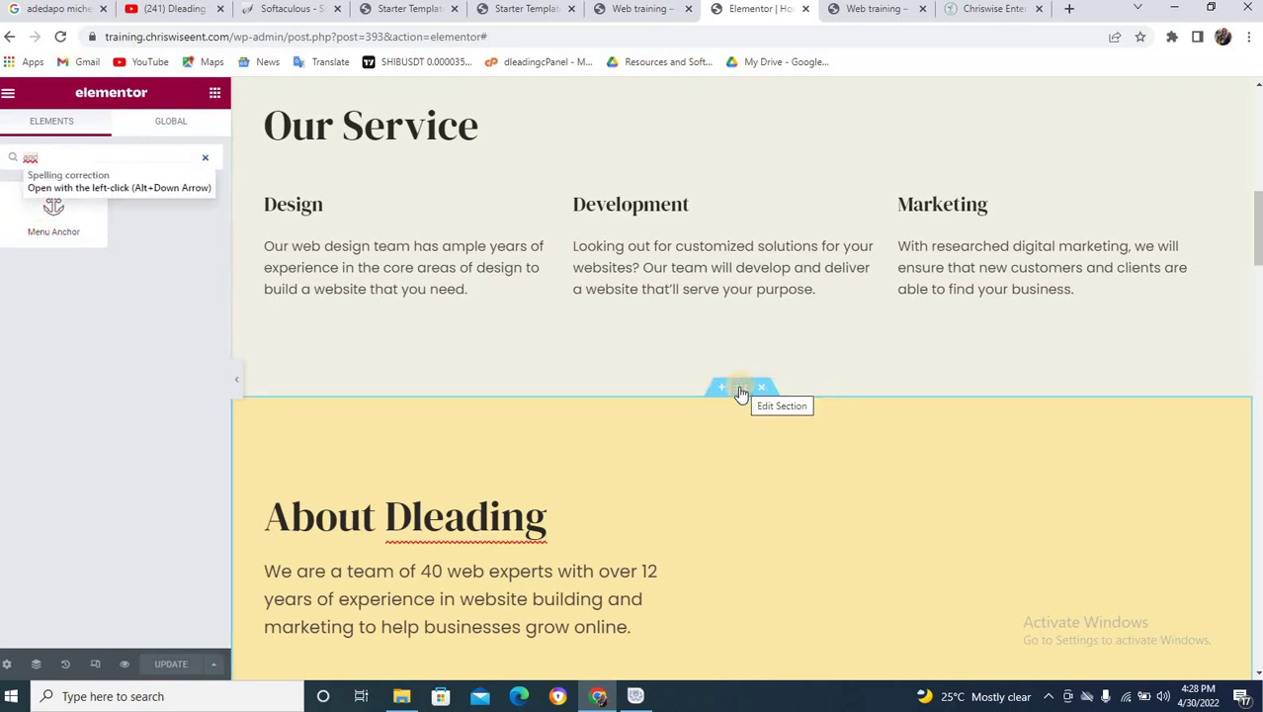
{"action": "scroll", "coordinate": [703, 387], "scroll_direction": "up", "scroll_amount": 1}
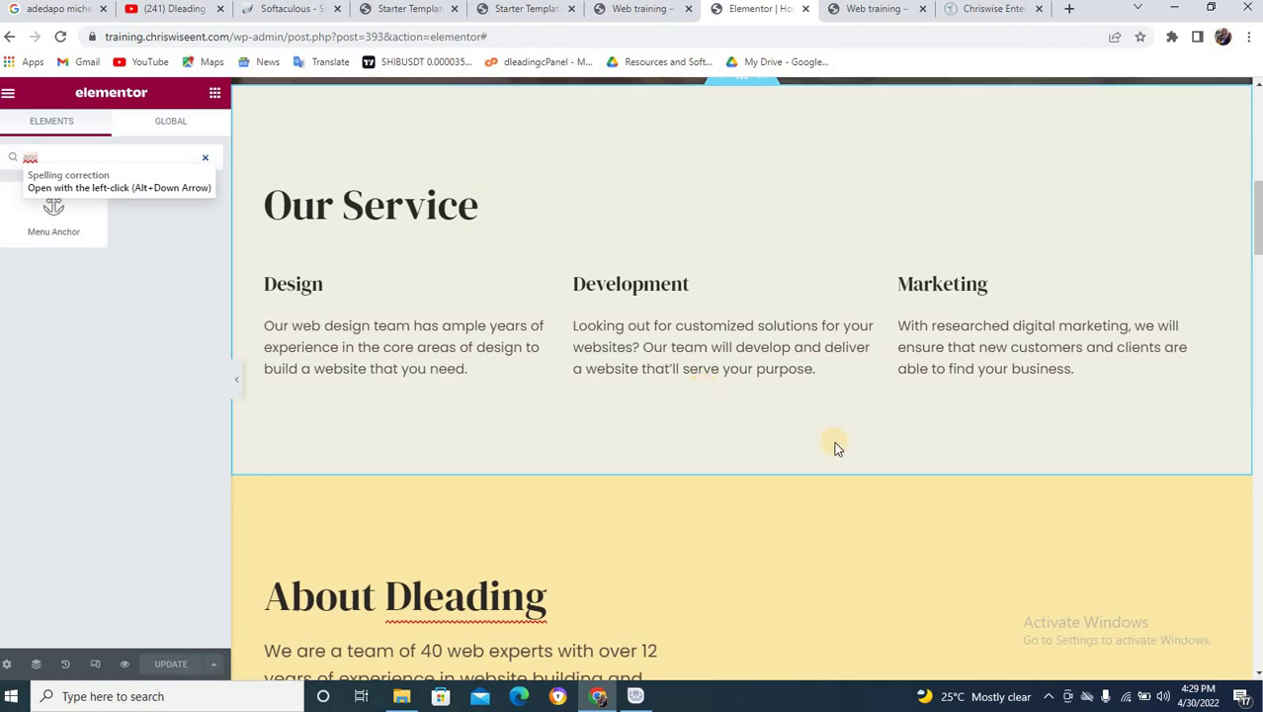
{"action": "scroll", "coordinate": [834, 443], "scroll_direction": "up", "scroll_amount": 5}
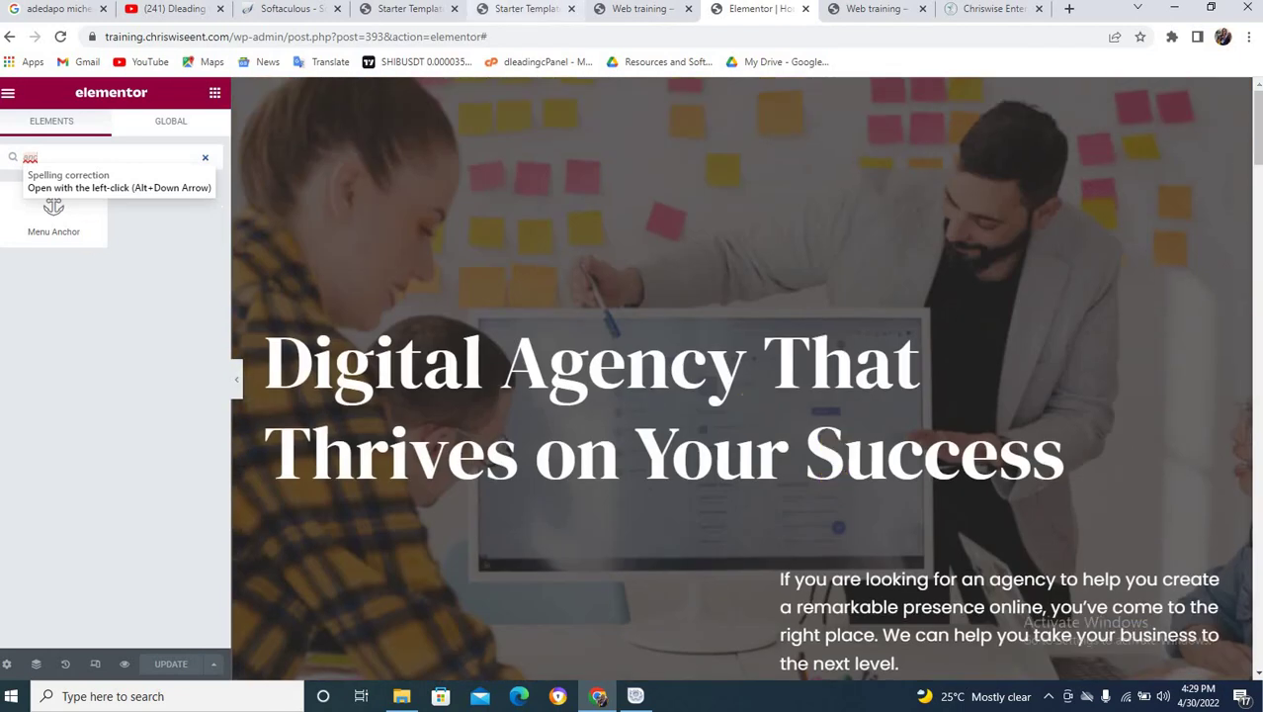
Scroll through the live homepage preview, then return to the Elementor editor tab
{"action": "left_click", "coordinate": [854, 14]}
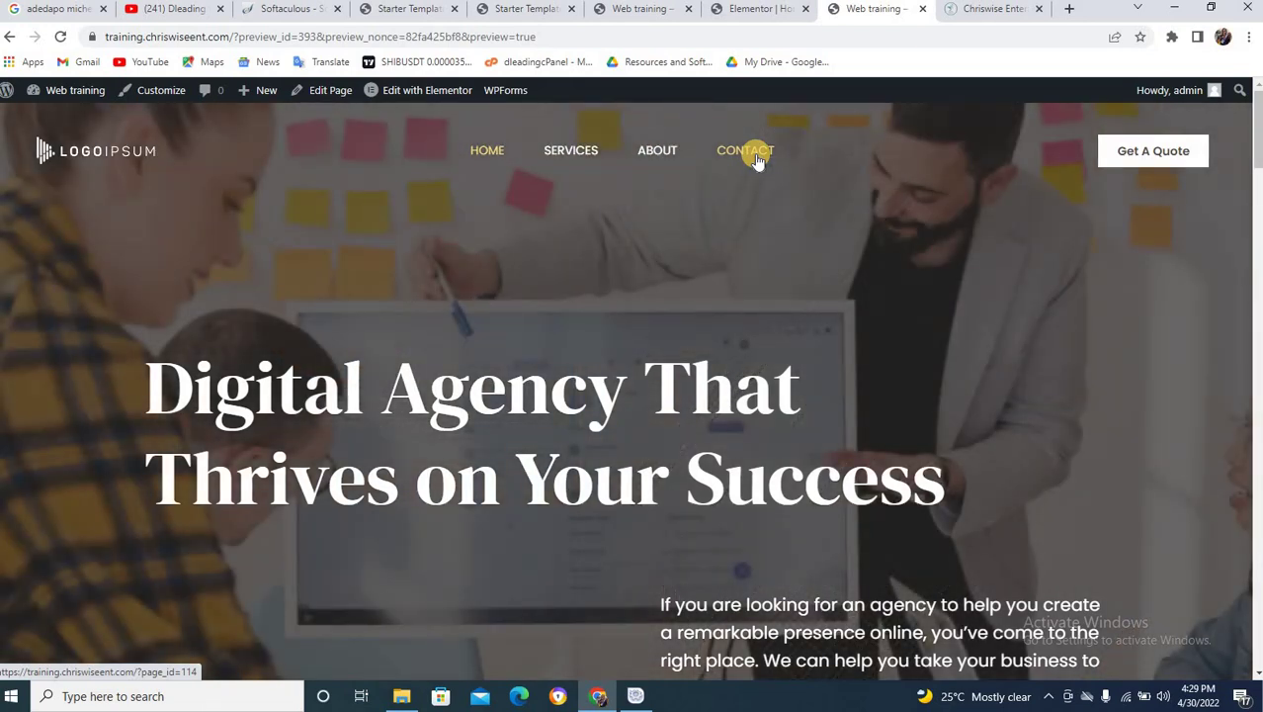
{"action": "scroll", "coordinate": [899, 240], "scroll_direction": "down", "scroll_amount": 12}
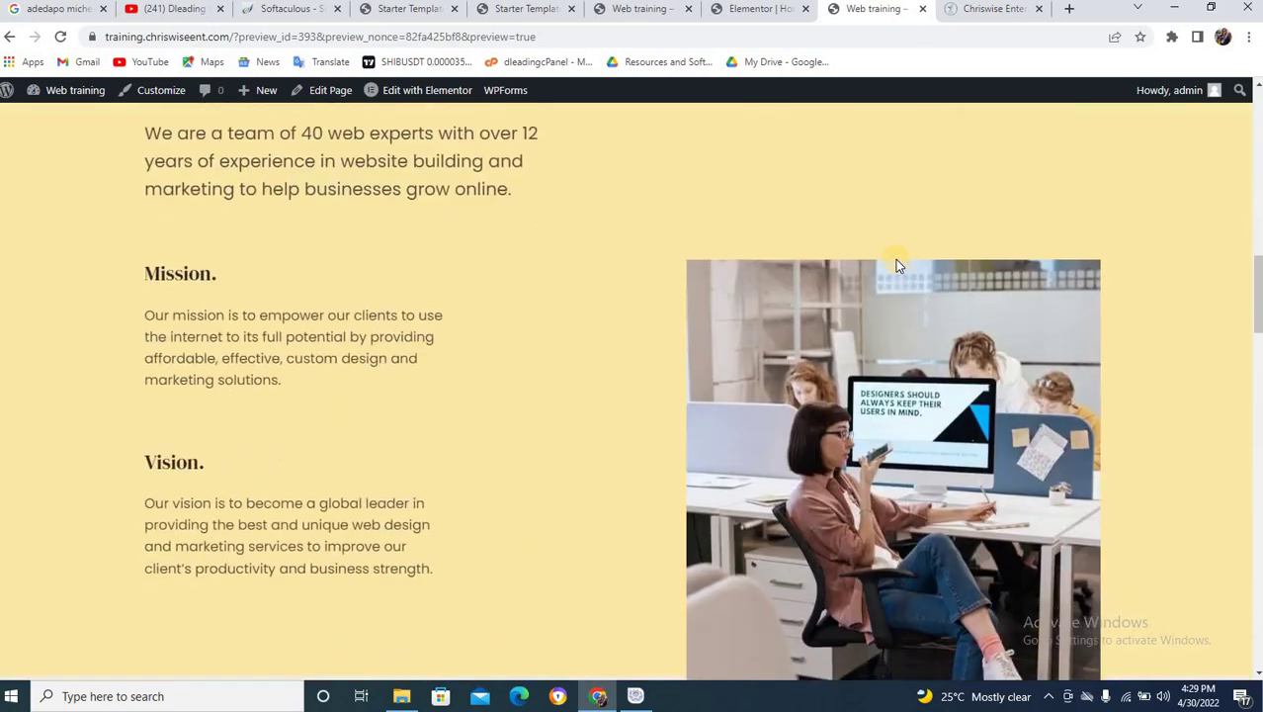
{"action": "scroll", "coordinate": [896, 259], "scroll_direction": "down", "scroll_amount": 10}
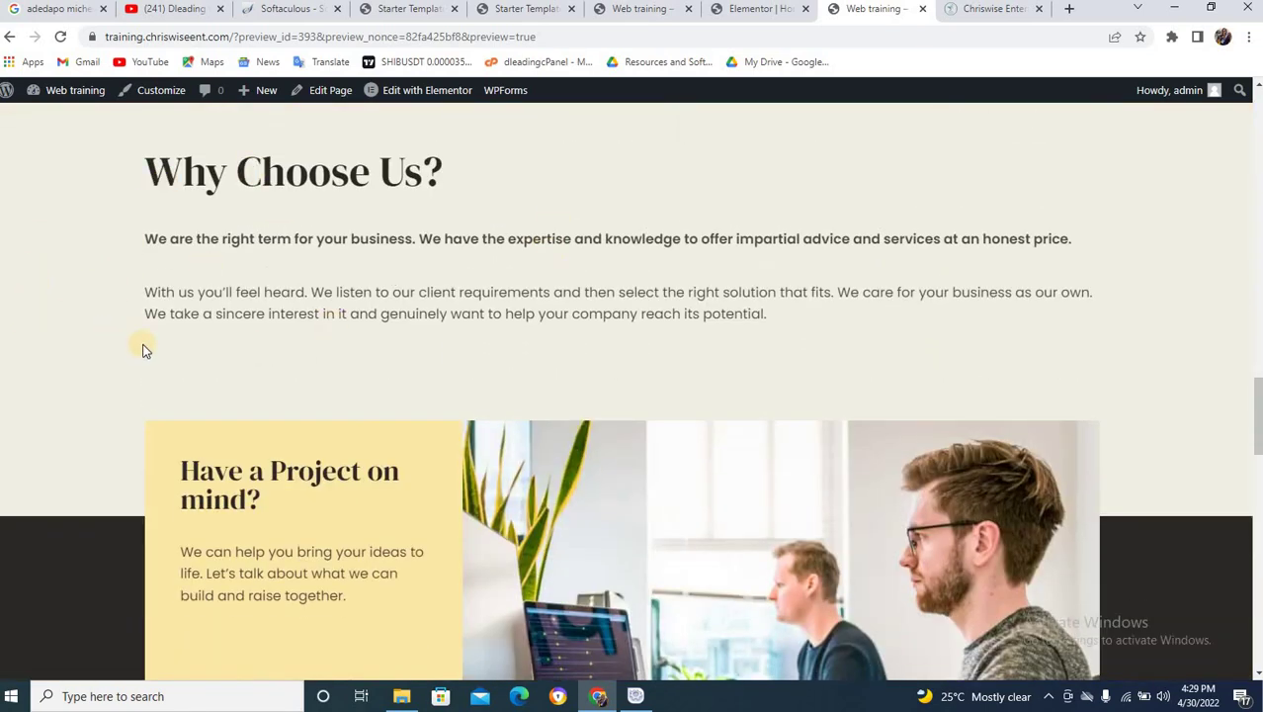
{"action": "scroll", "coordinate": [219, 392], "scroll_direction": "up", "scroll_amount": 12}
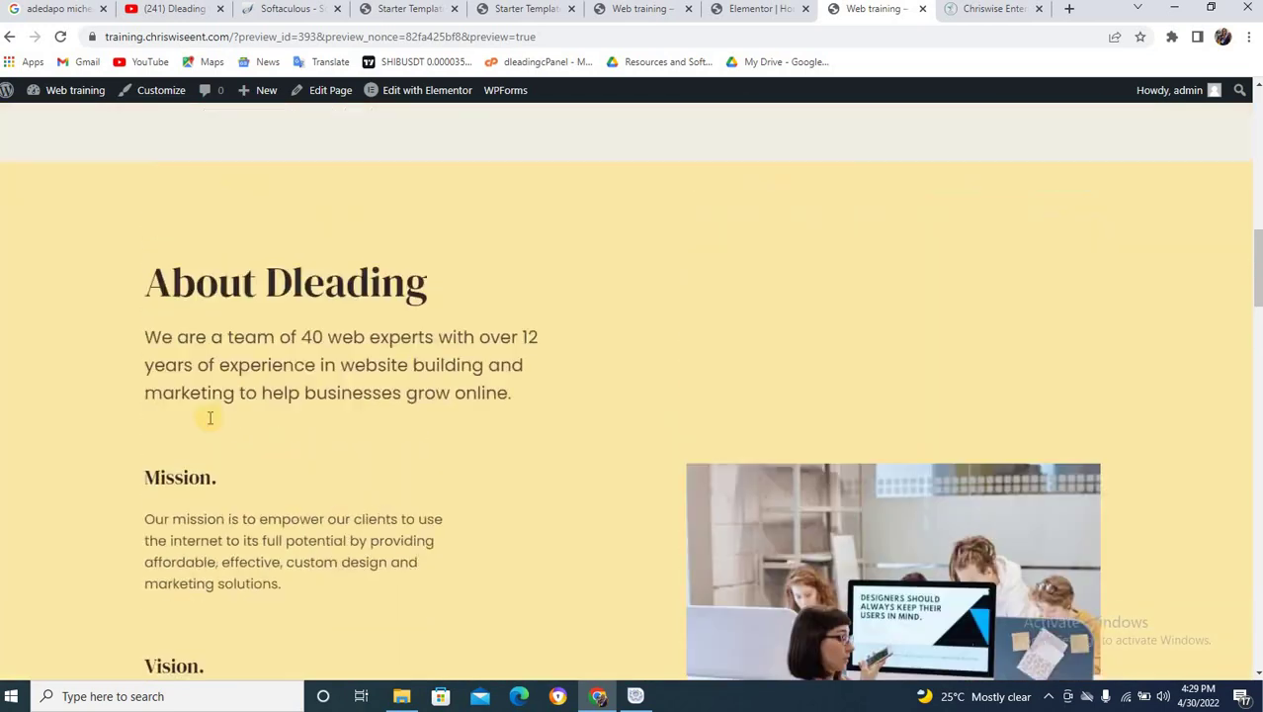
{"action": "scroll", "coordinate": [209, 420], "scroll_direction": "up", "scroll_amount": 1}
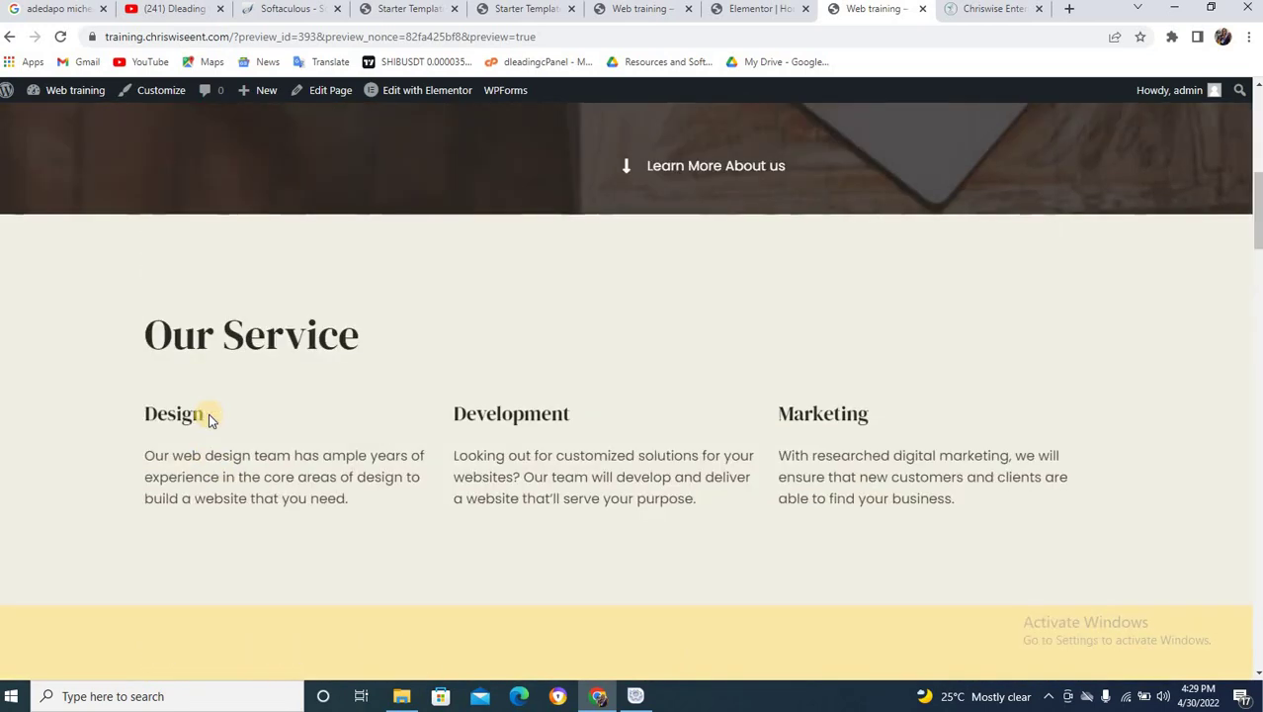
{"action": "scroll", "coordinate": [208, 420], "scroll_direction": "up", "scroll_amount": 5}
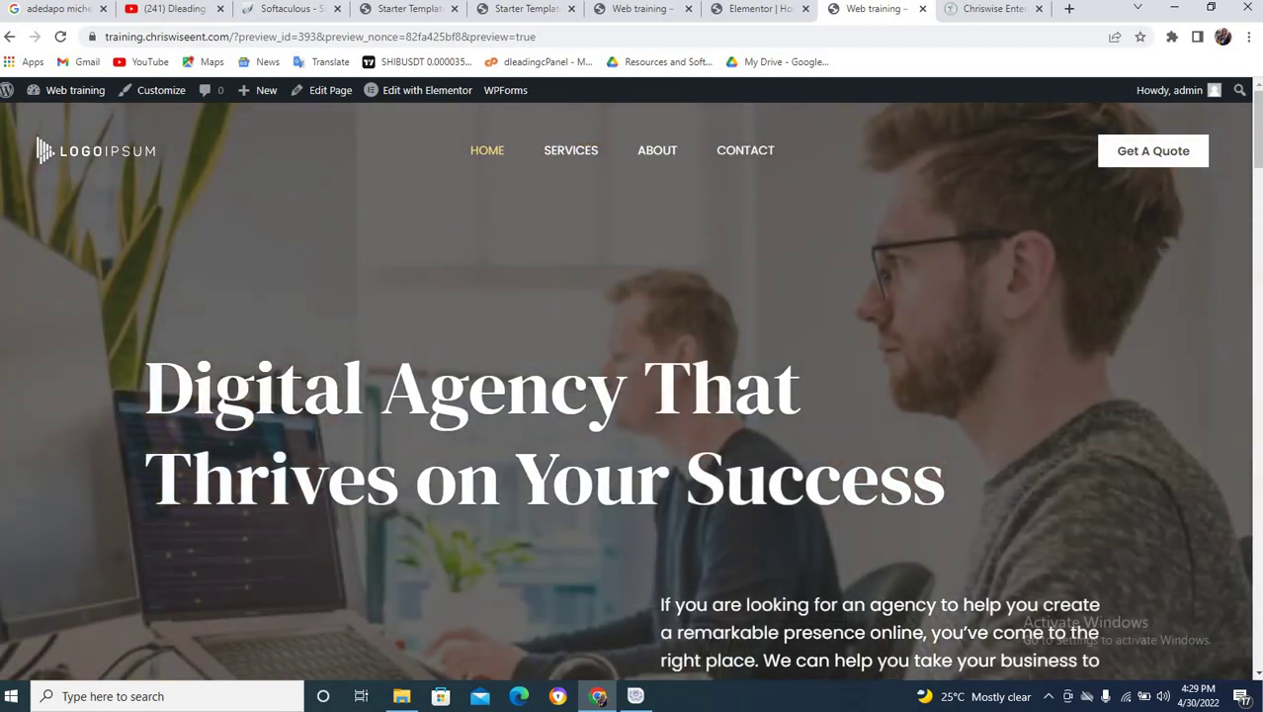
{"action": "scroll", "coordinate": [523, 351], "scroll_direction": "down", "scroll_amount": 15}
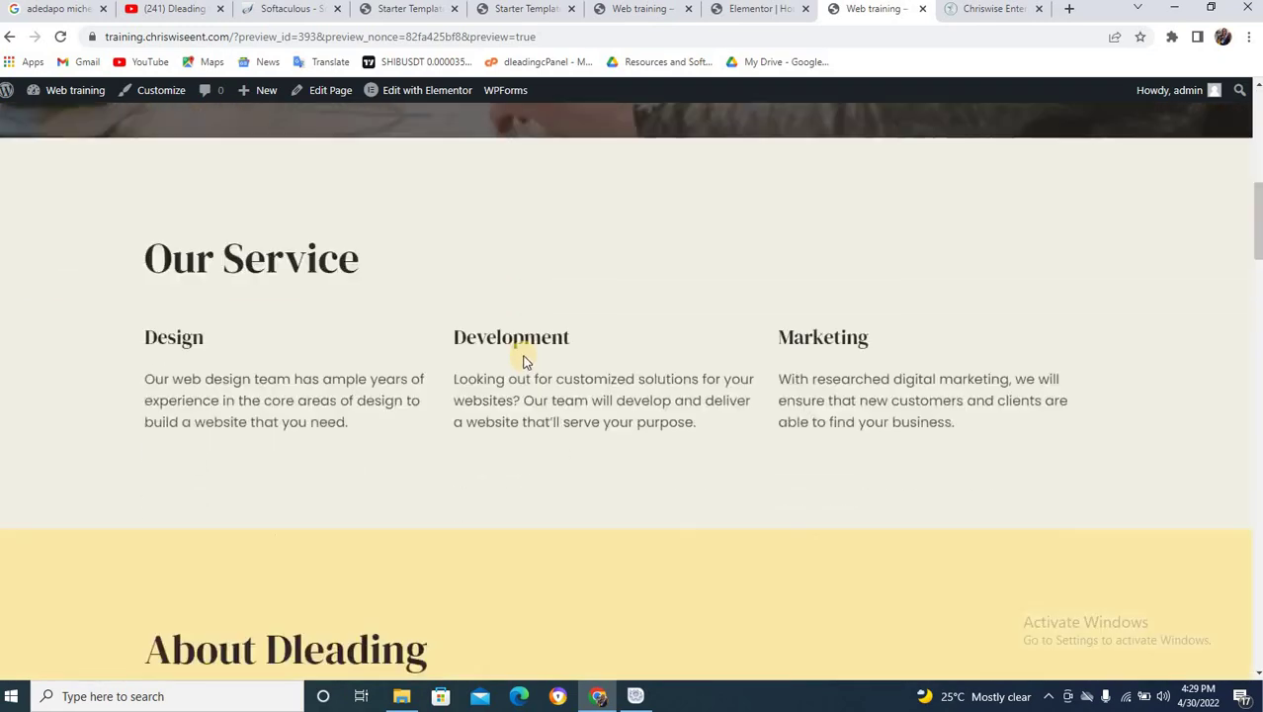
{"action": "scroll", "coordinate": [527, 345], "scroll_direction": "down", "scroll_amount": 15}
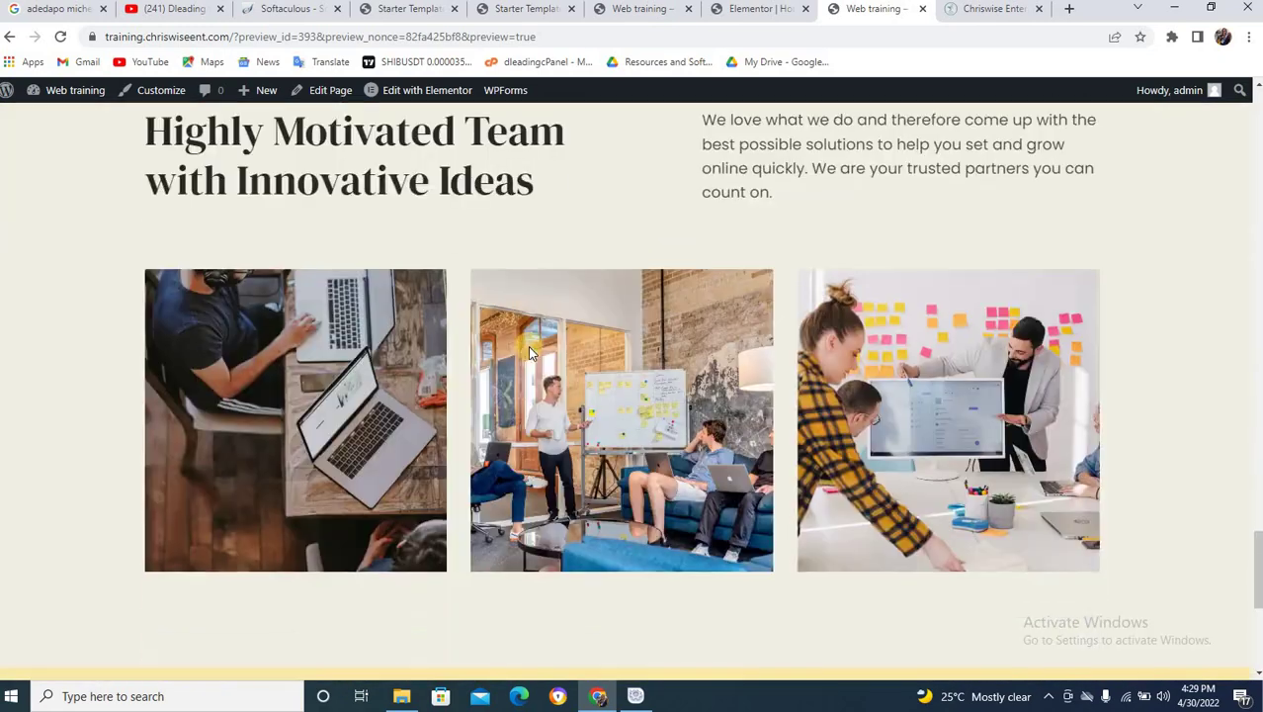
{"action": "scroll", "coordinate": [528, 346], "scroll_direction": "up", "scroll_amount": 7}
{"action": "scroll", "coordinate": [528, 346], "scroll_direction": "up", "scroll_amount": 15}
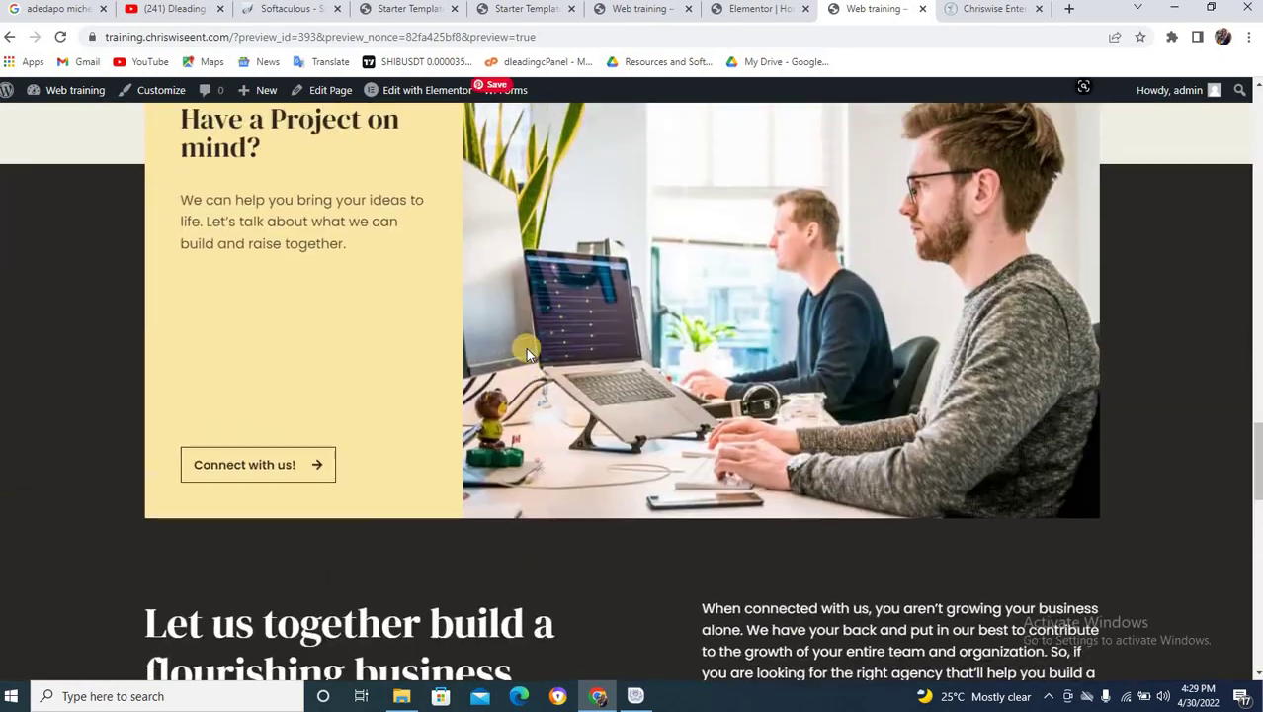
{"action": "scroll", "coordinate": [525, 354], "scroll_direction": "up", "scroll_amount": 10}
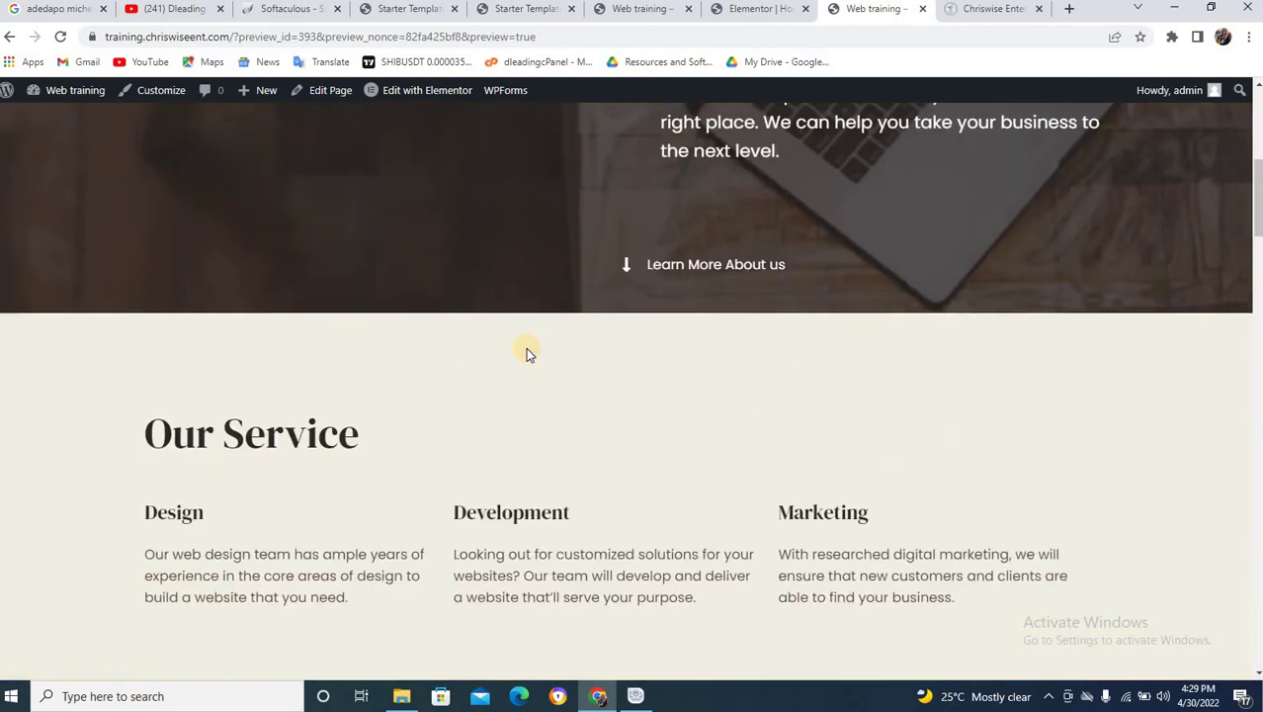
{"action": "scroll", "coordinate": [525, 347], "scroll_direction": "up", "scroll_amount": 2}
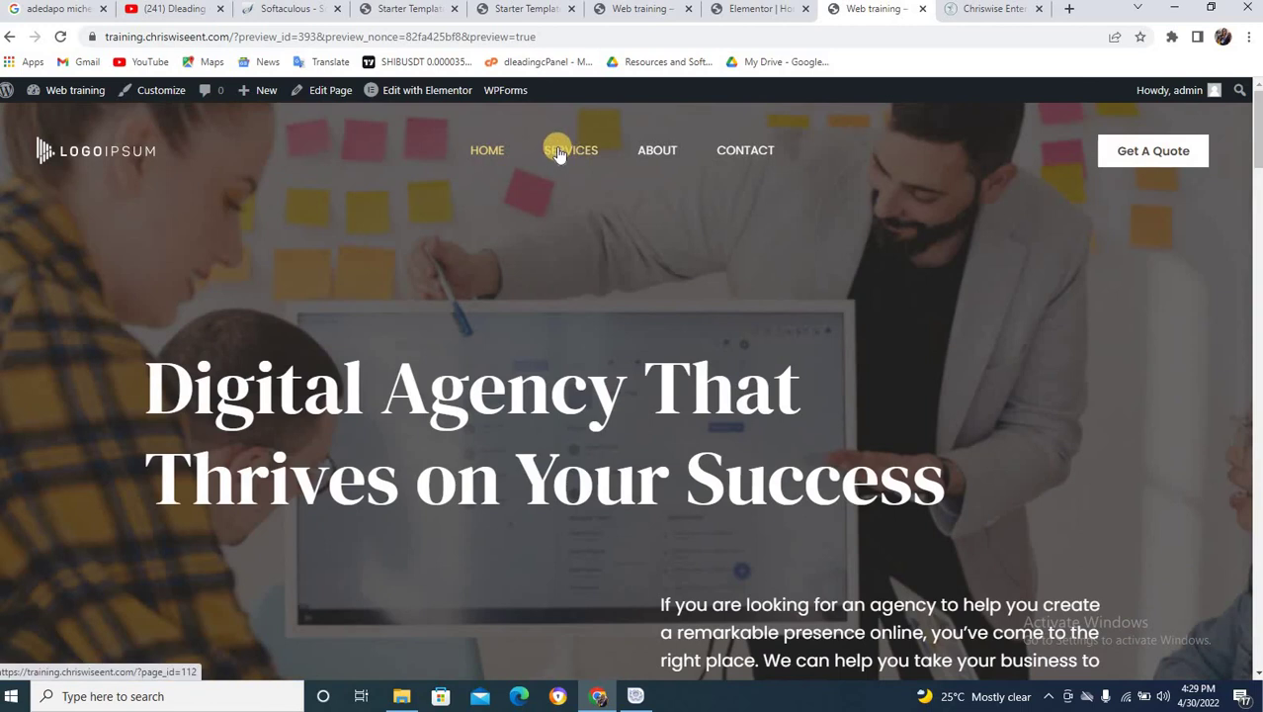
{"action": "scroll", "coordinate": [575, 387], "scroll_direction": "down", "scroll_amount": 7}
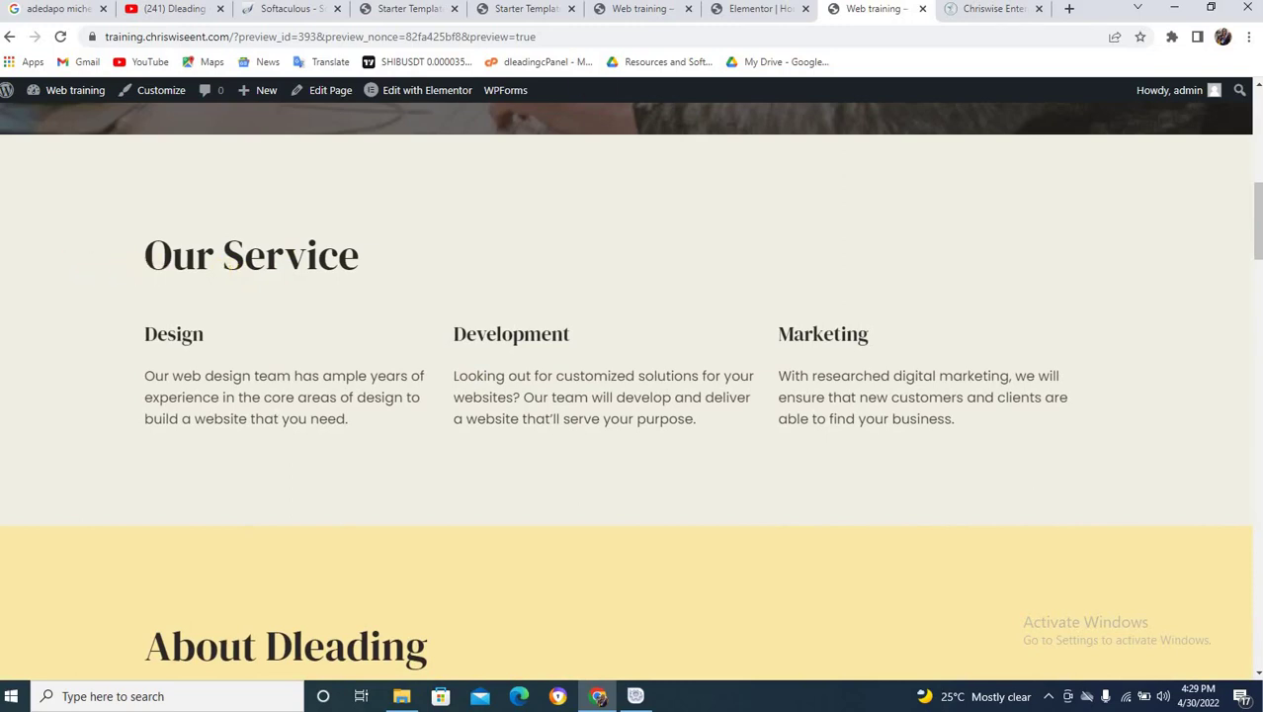
{"action": "left_click", "coordinate": [746, 12]}
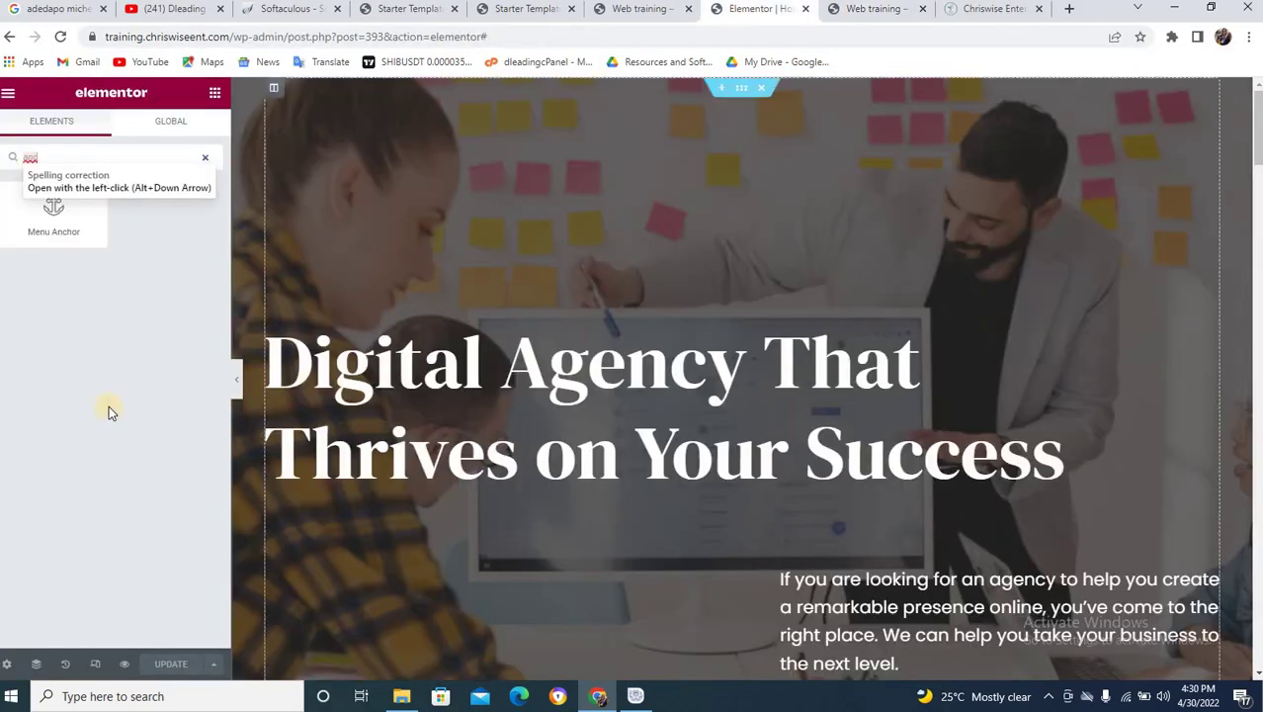
Drop a Menu Anchor above the Our Service heading and set its ID to Ourservice
{"action": "scroll", "coordinate": [890, 431], "scroll_direction": "down", "scroll_amount": 6}
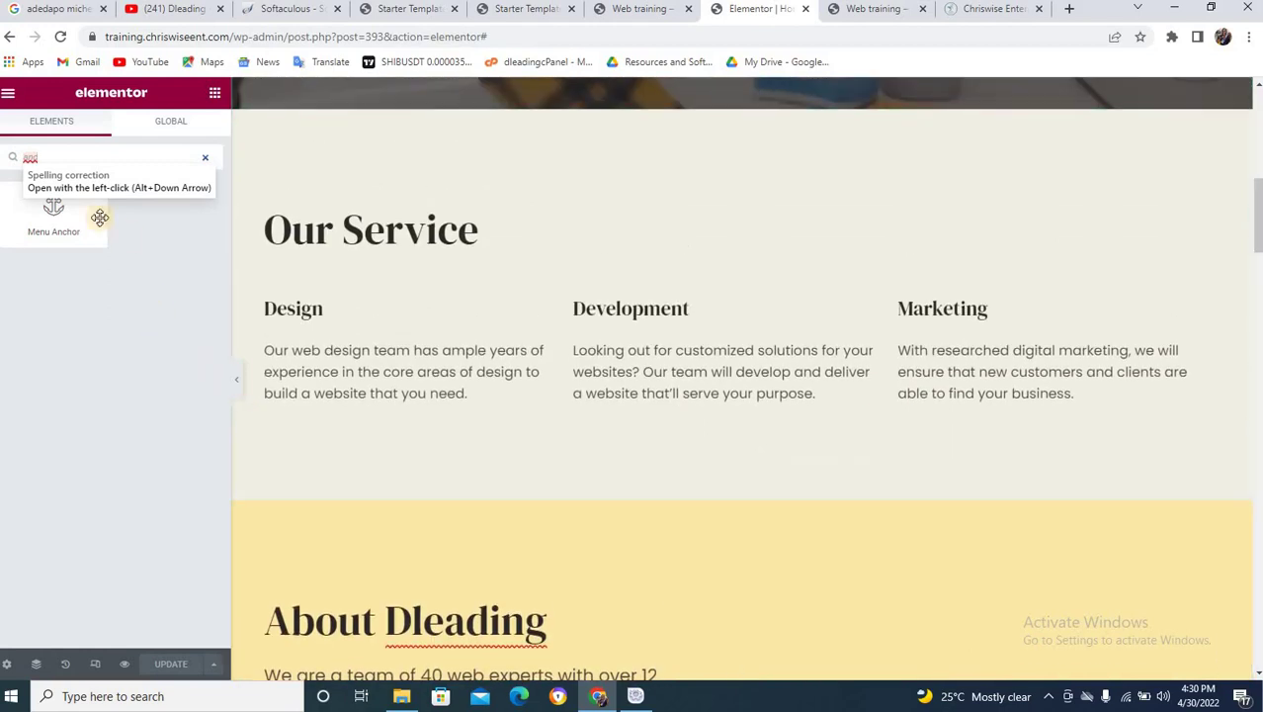
{"action": "left_click_drag", "start_coordinate": [99, 217], "coordinate": [472, 218]}
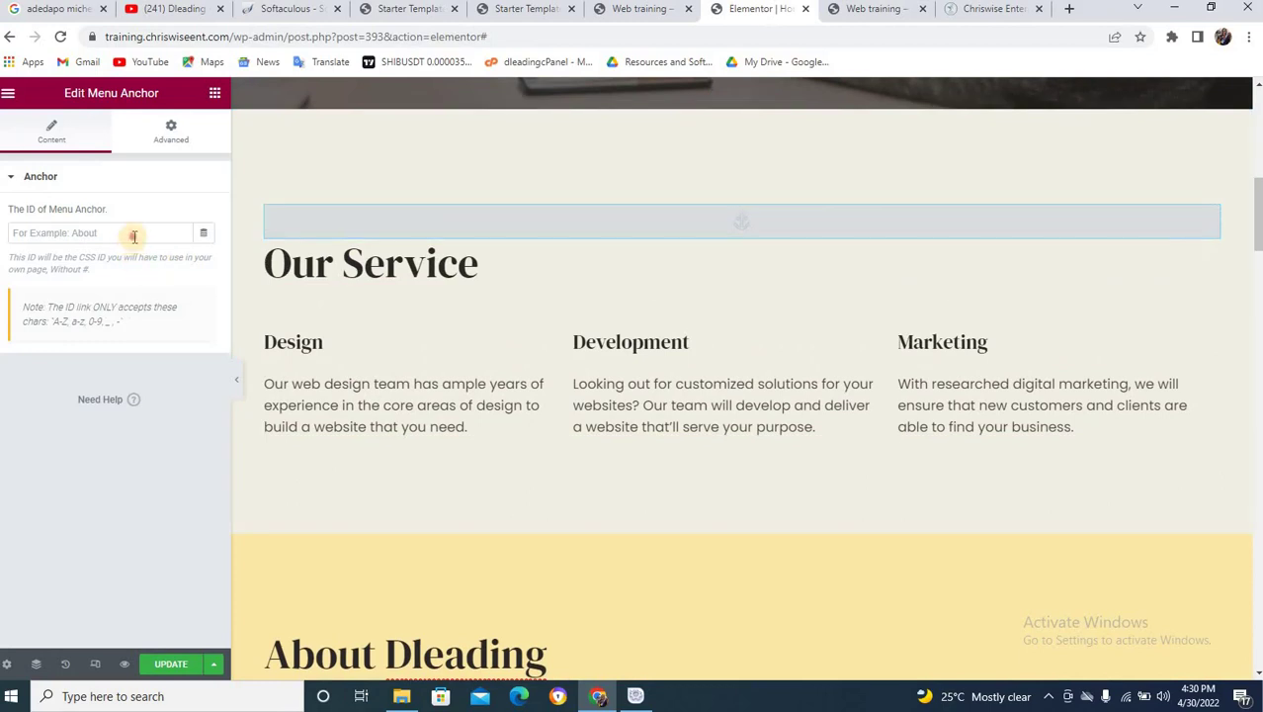
{"action": "left_click", "coordinate": [167, 236]}
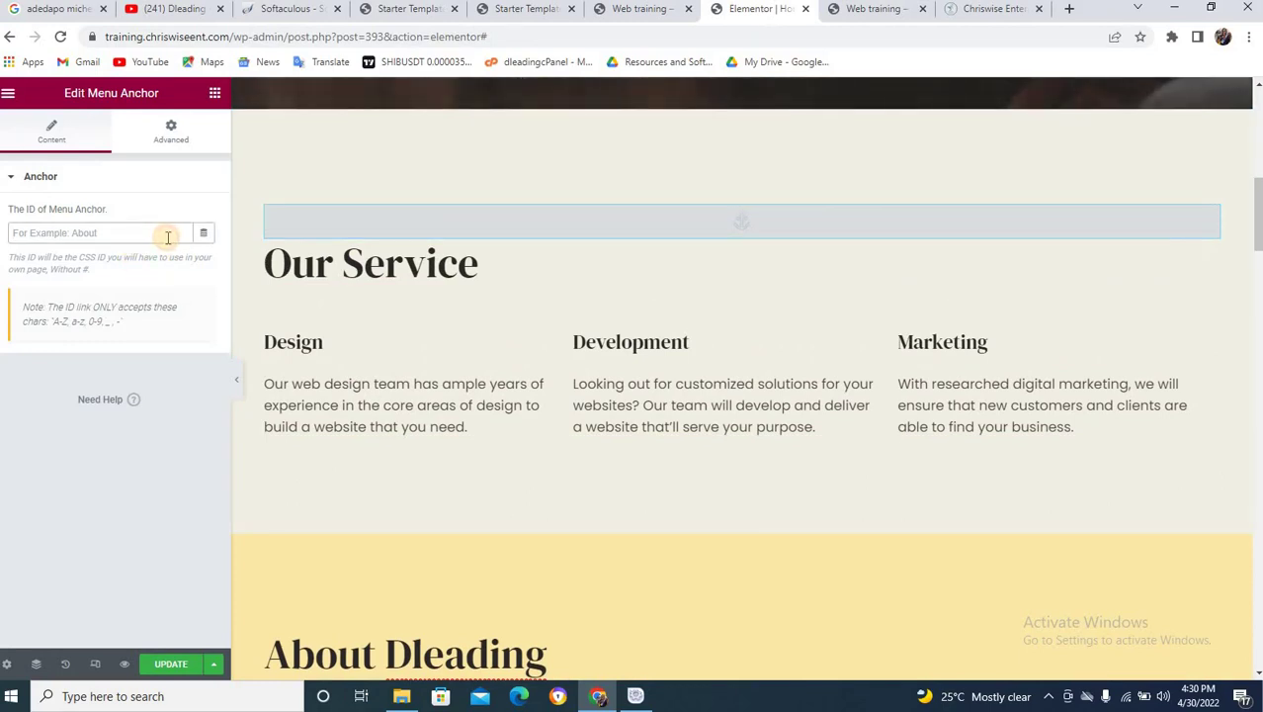
{"action": "type", "text": "Ourservice"}
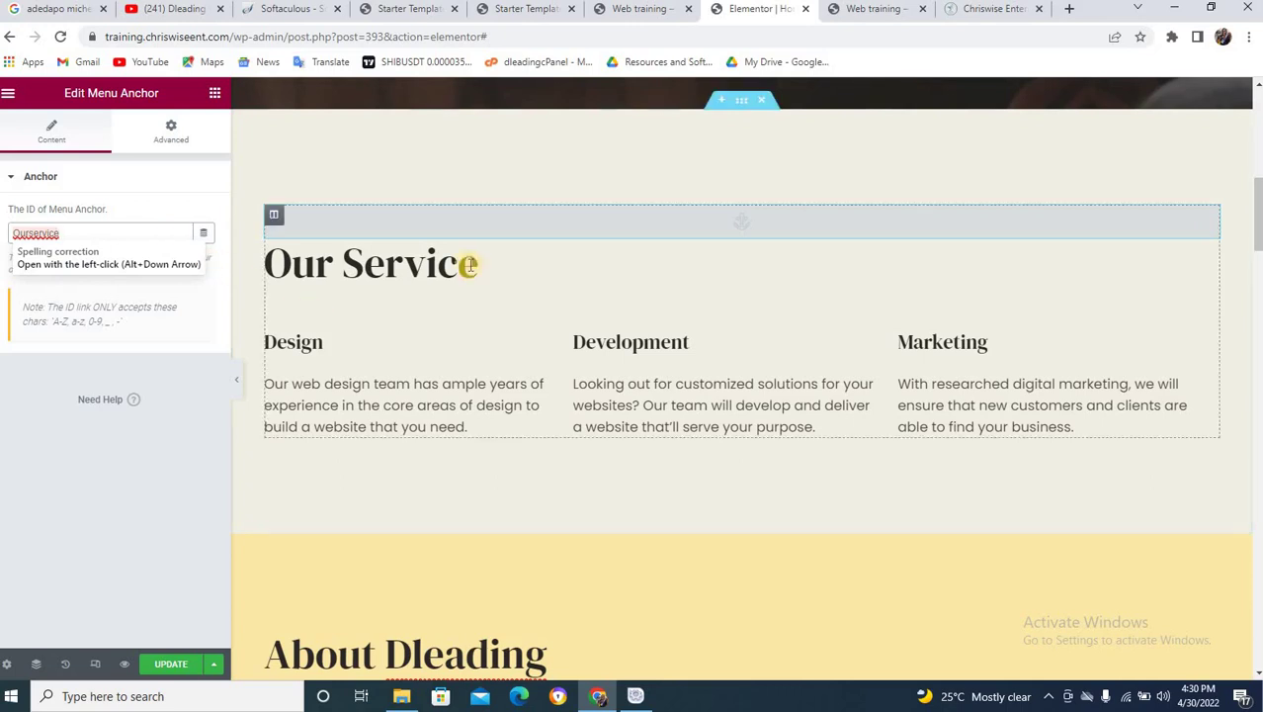
Switch to the Web training tab to preview the homepage and its header menu
{"action": "scroll", "coordinate": [476, 261], "scroll_direction": "up", "scroll_amount": 5}
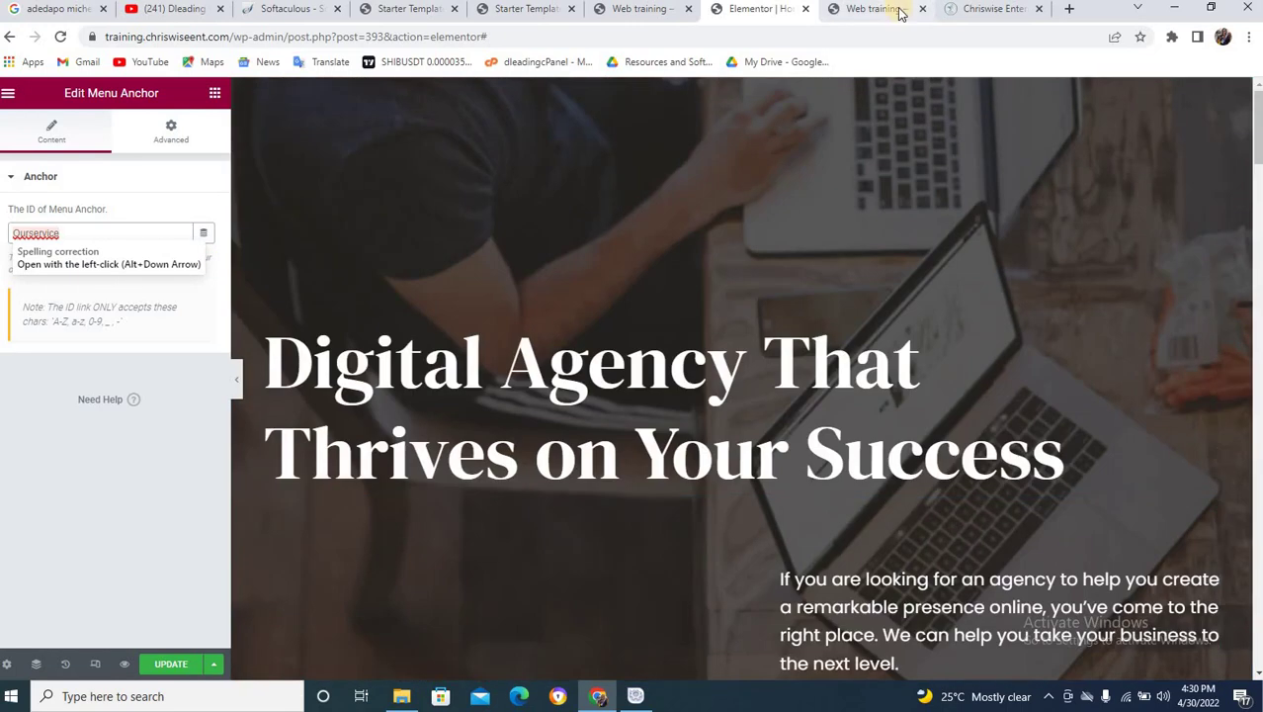
{"action": "left_click", "coordinate": [875, 9]}
{"action": "scroll", "coordinate": [416, 164], "scroll_direction": "up", "scroll_amount": 10}
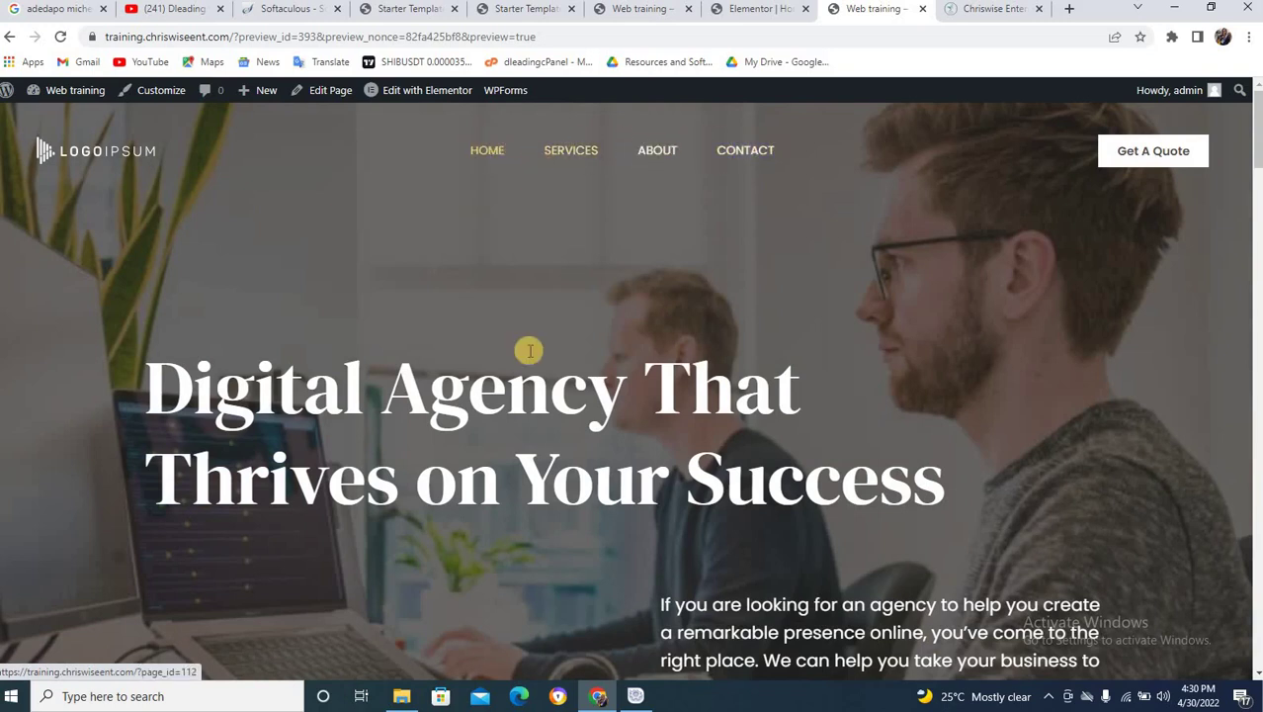
Test that the SERVICES header link jumps to the Our Service section, then return to Elementor
{"action": "scroll", "coordinate": [529, 350], "scroll_direction": "down", "scroll_amount": 4}
{"action": "scroll", "coordinate": [546, 361], "scroll_direction": "down", "scroll_amount": 3}
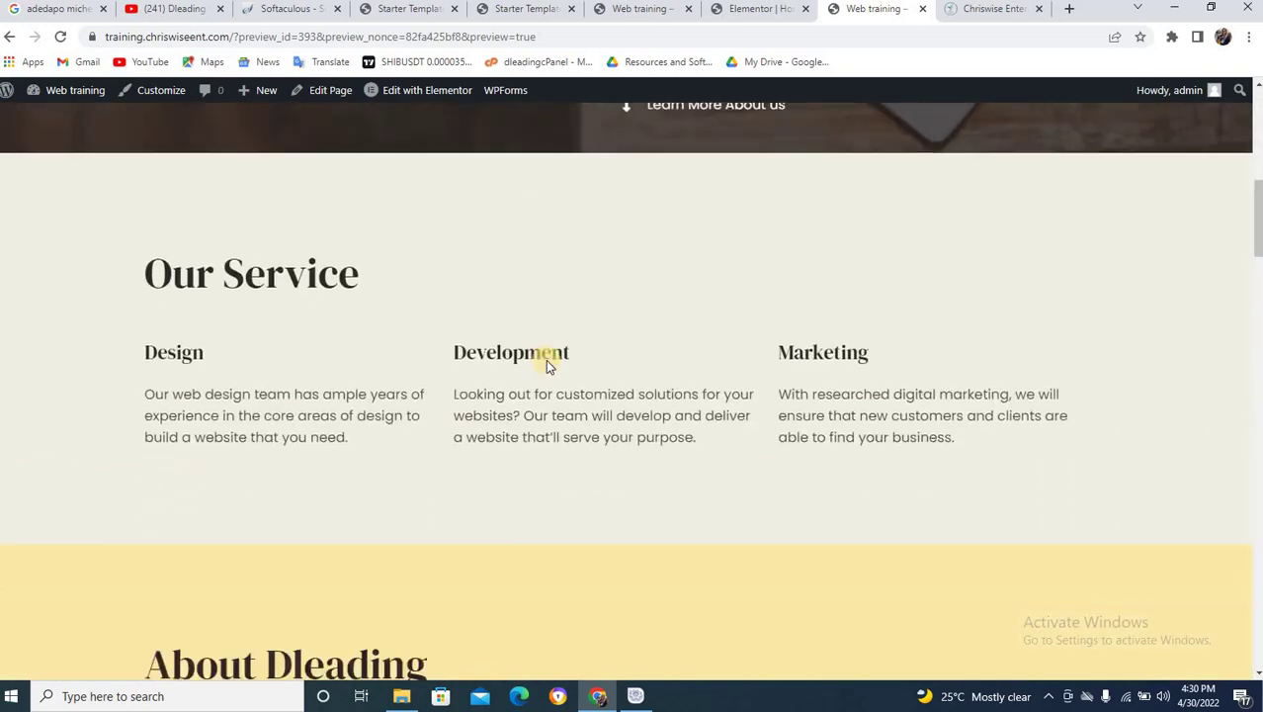
{"action": "scroll", "coordinate": [546, 361], "scroll_direction": "up", "scroll_amount": 7}
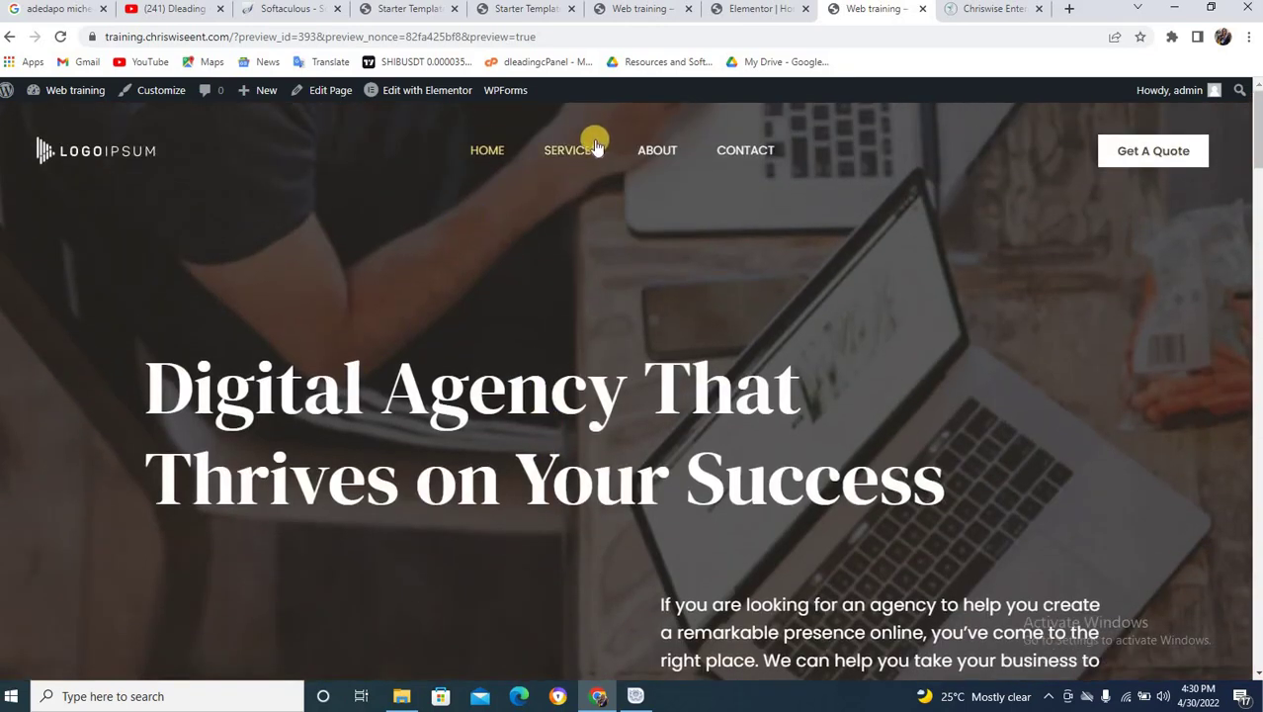
{"action": "left_click", "coordinate": [596, 150]}
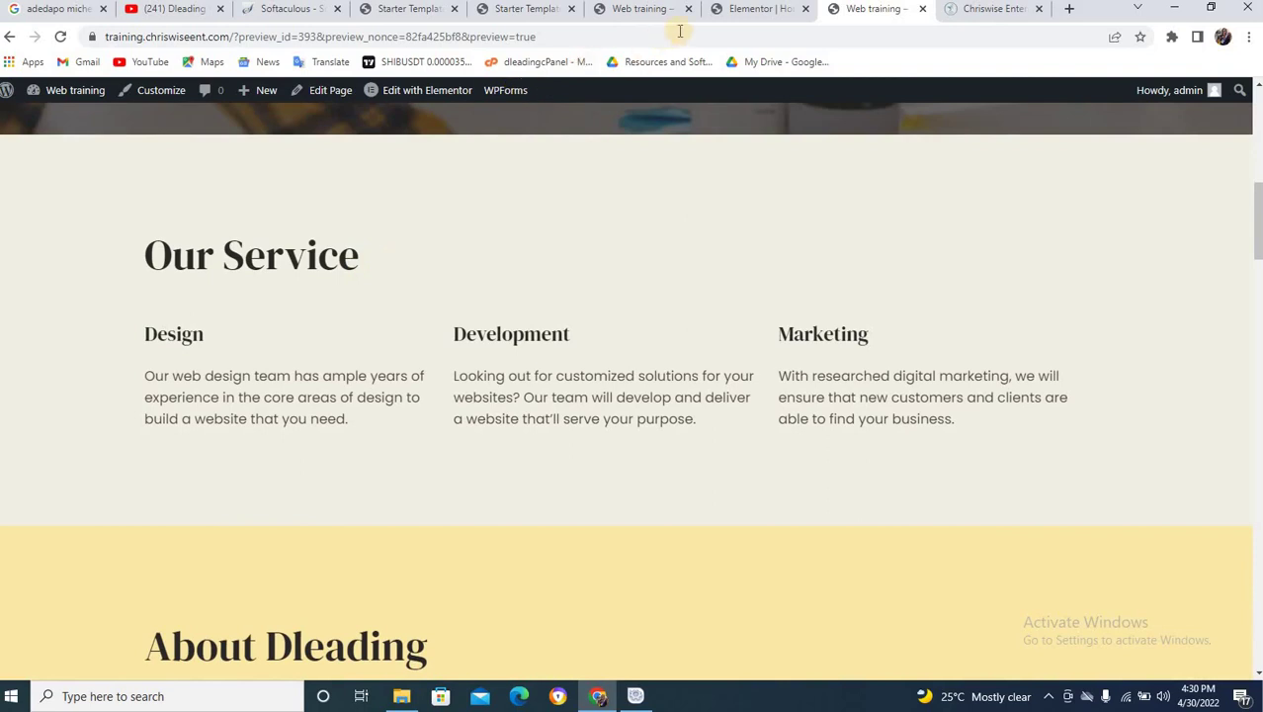
{"action": "left_click", "coordinate": [756, 9]}
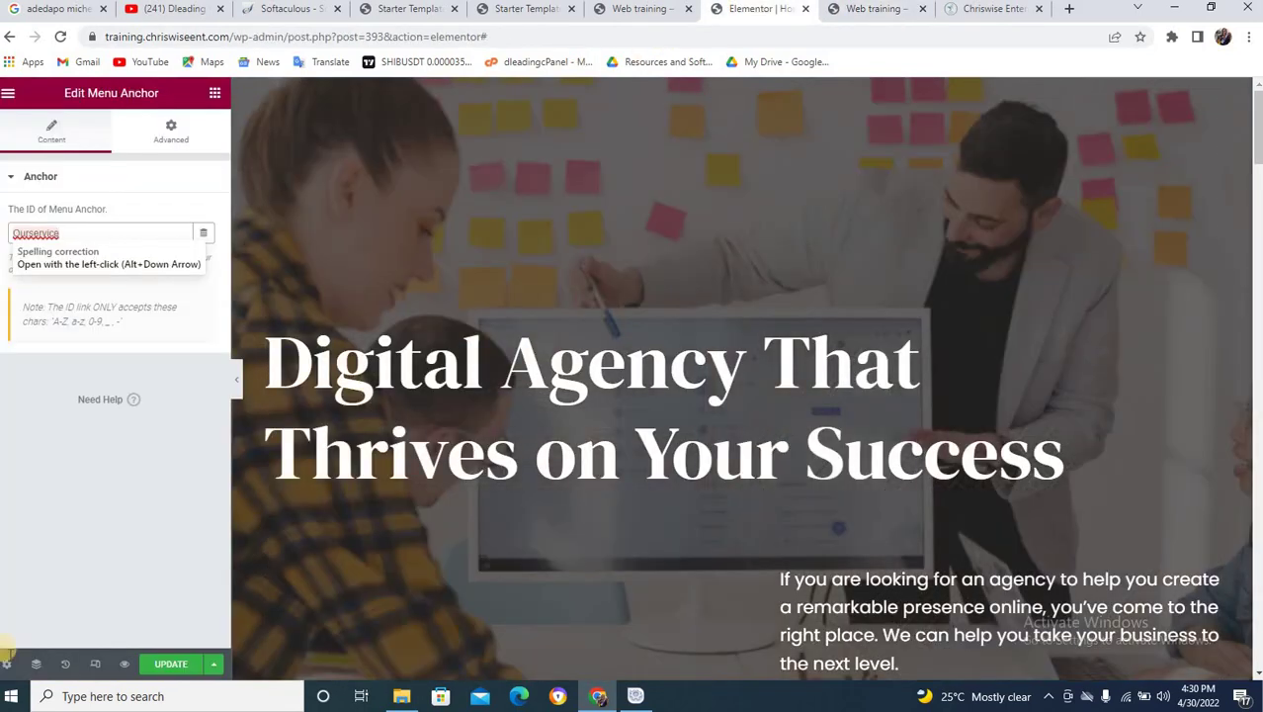
Save the page, change the anchor ID to lowercase 'ourservice', save again, and view the live homepage
{"action": "left_click", "coordinate": [182, 672]}
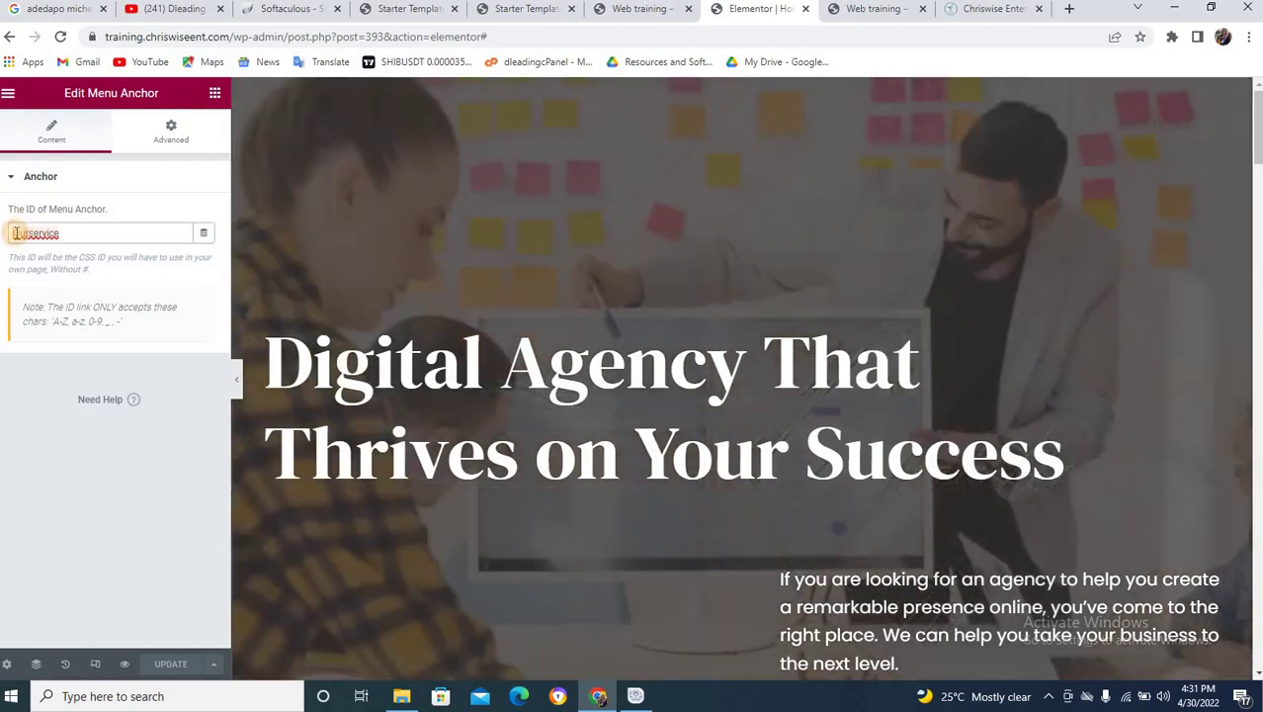
{"action": "left_click", "coordinate": [17, 233]}
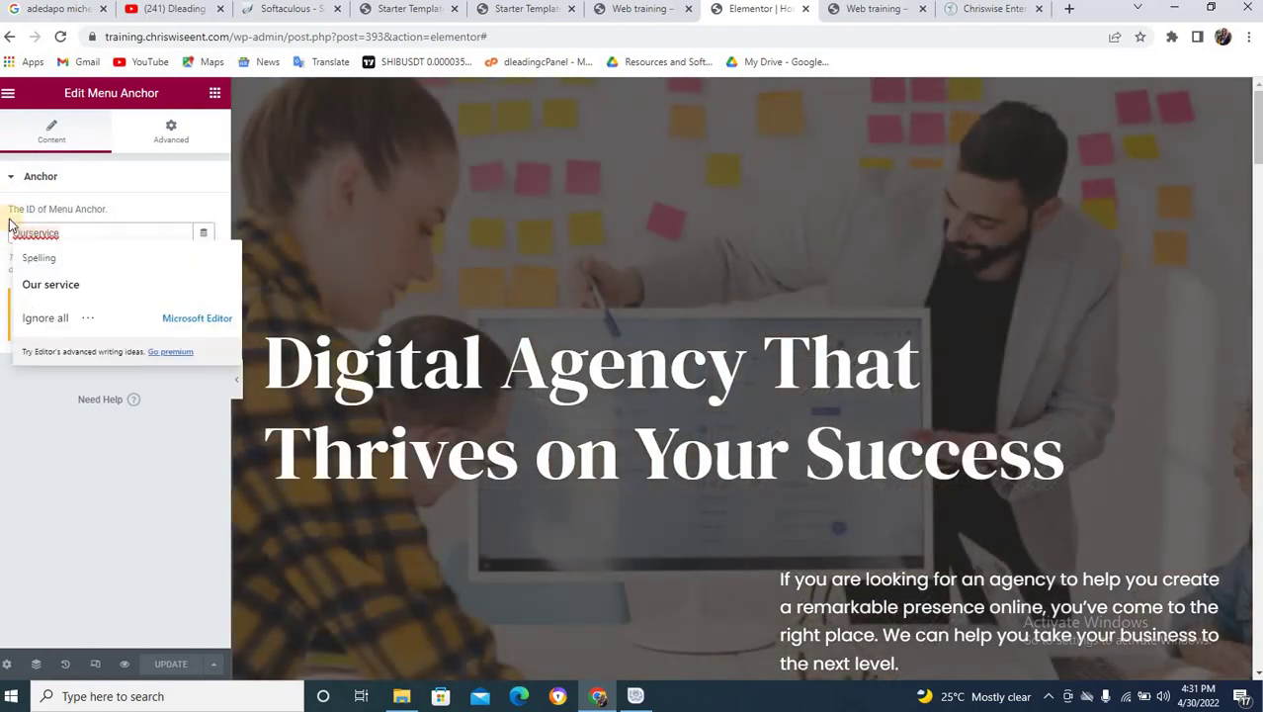
{"action": "key", "text": "BackSpace"}
{"action": "key", "text": "BackSpace"}
{"action": "type", "text": "ou"}
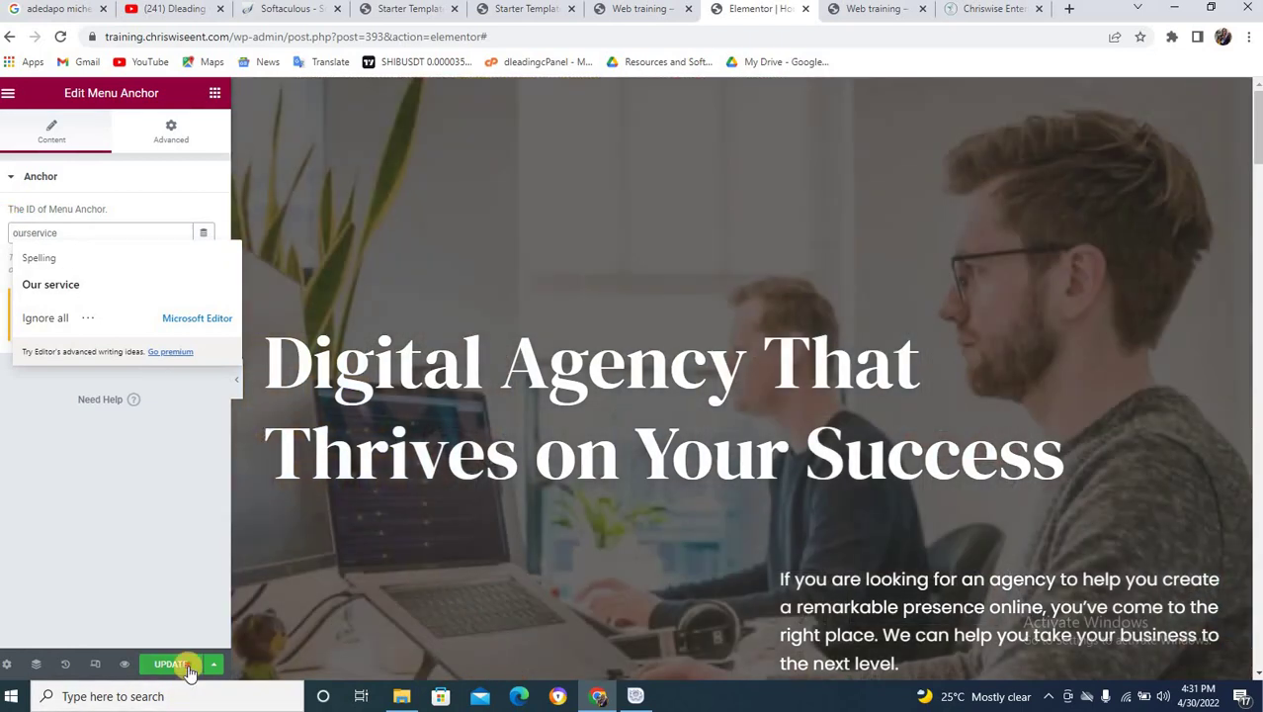
{"action": "left_click", "coordinate": [188, 668]}
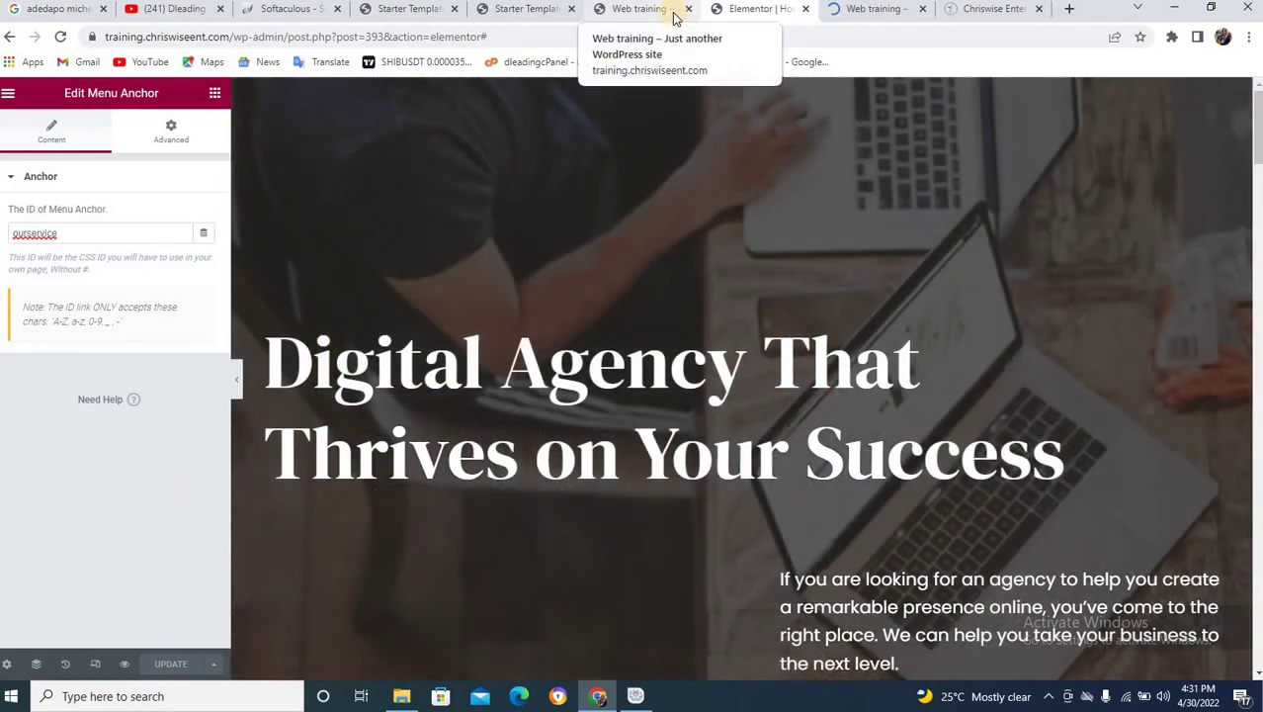
{"action": "left_click", "coordinate": [675, 17]}
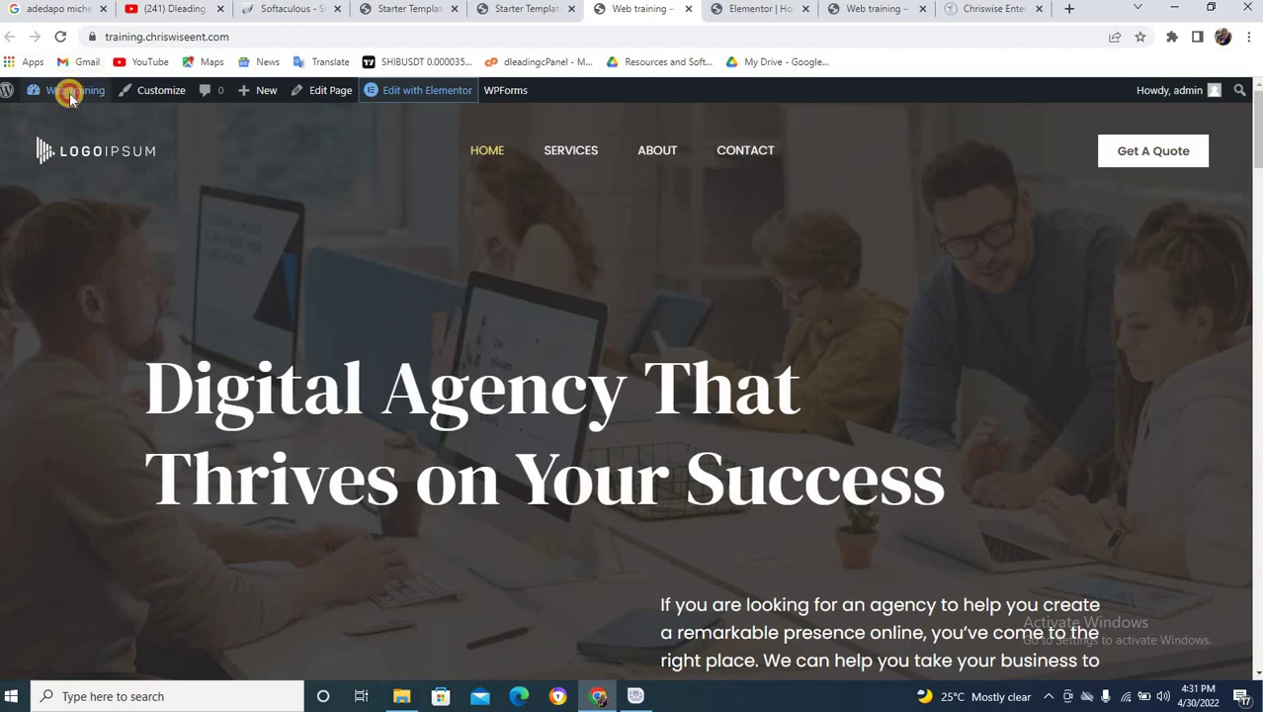
Go to Appearance > Menus and scroll to the Navigation menu's structure with Home, Services, About, Contact
{"action": "left_click", "coordinate": [71, 107]}
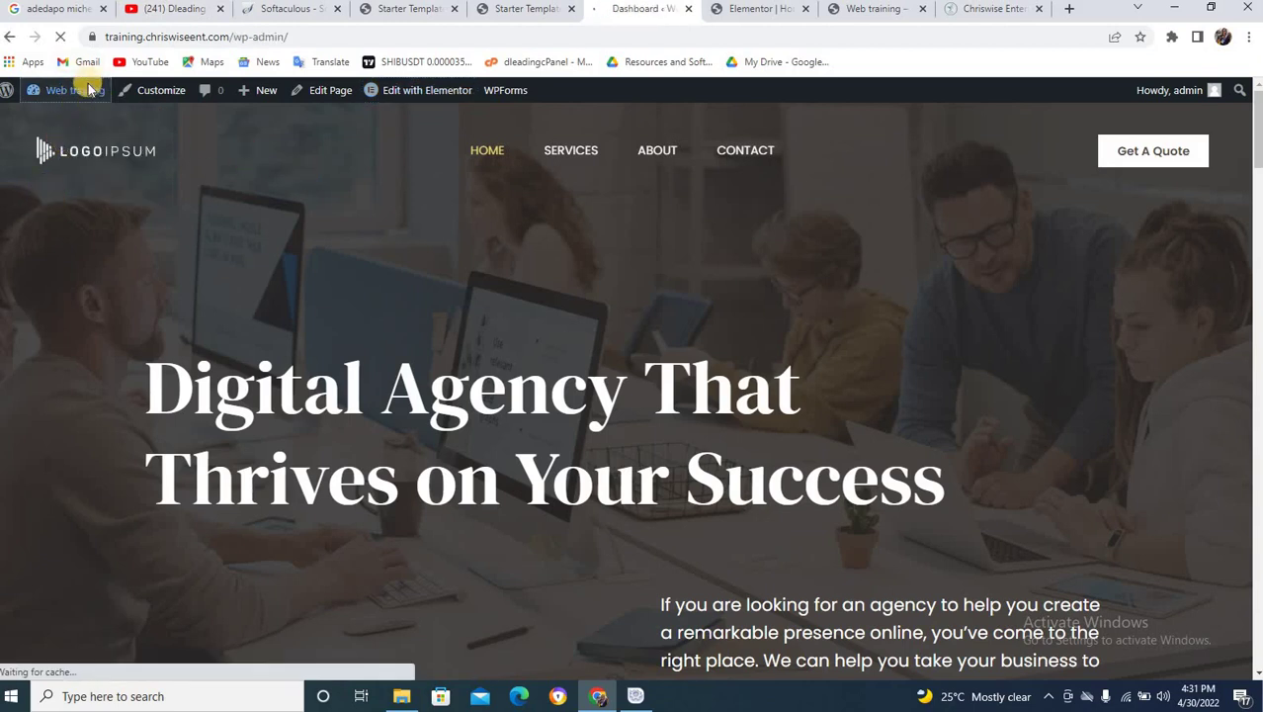
{"action": "scroll", "coordinate": [645, 272], "scroll_direction": "down", "scroll_amount": 3}
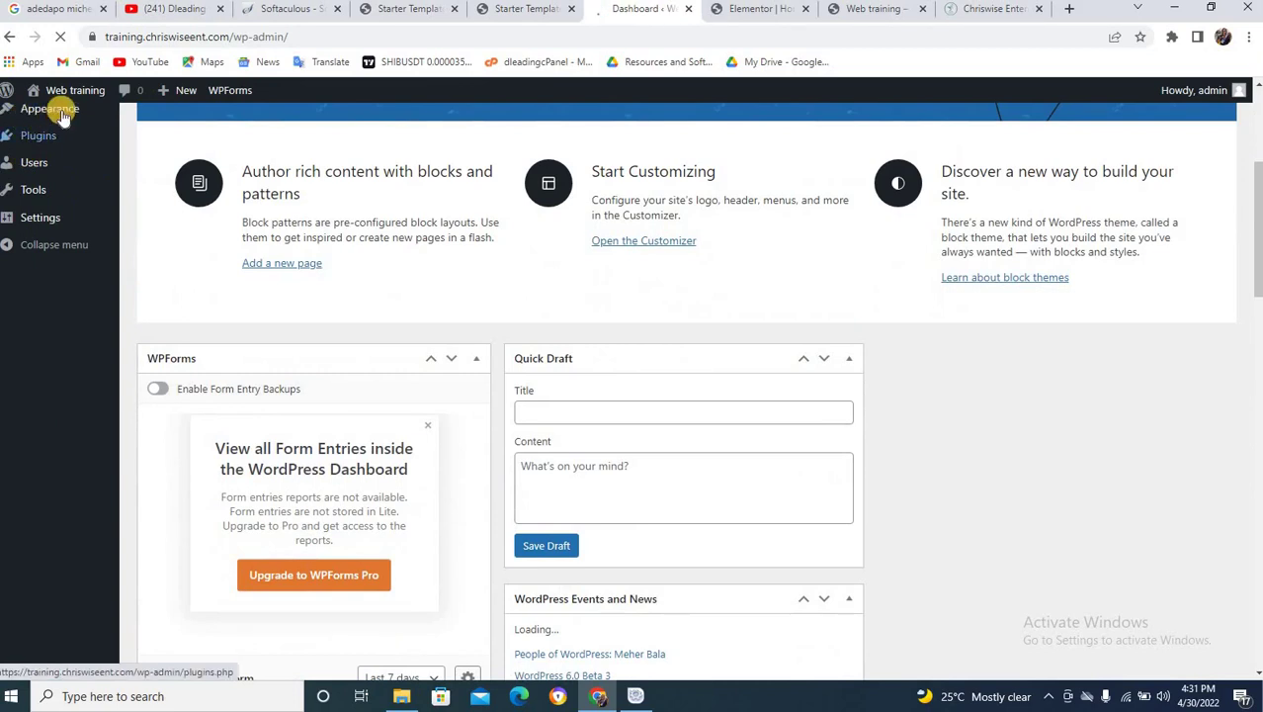
{"action": "mouse_move", "coordinate": [48, 423]}
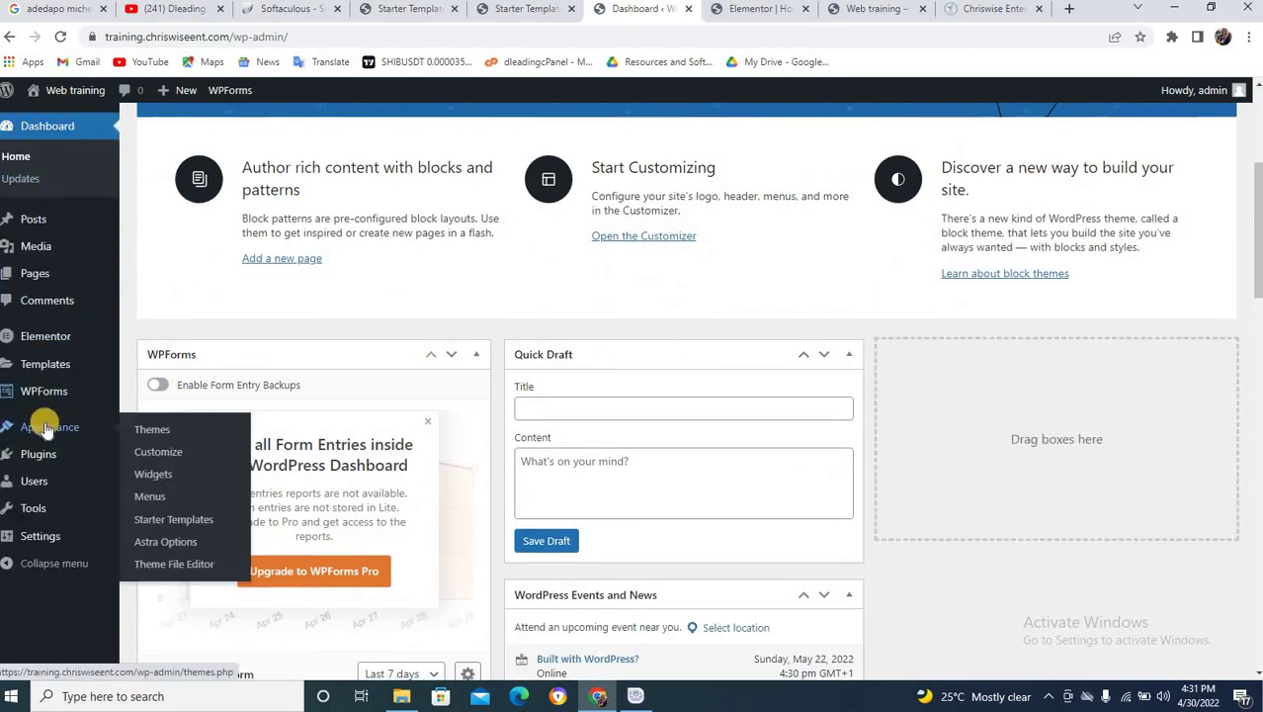
{"action": "left_click", "coordinate": [161, 499]}
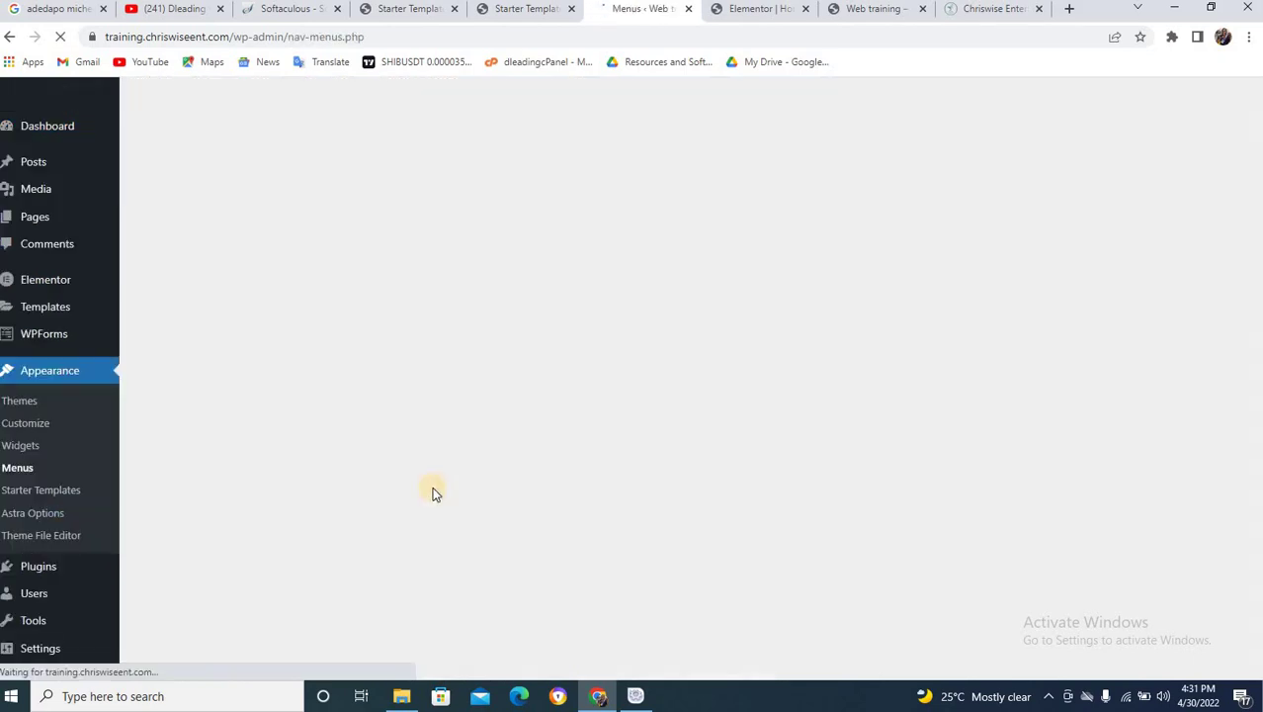
{"action": "scroll", "coordinate": [475, 333], "scroll_direction": "down", "scroll_amount": 3}
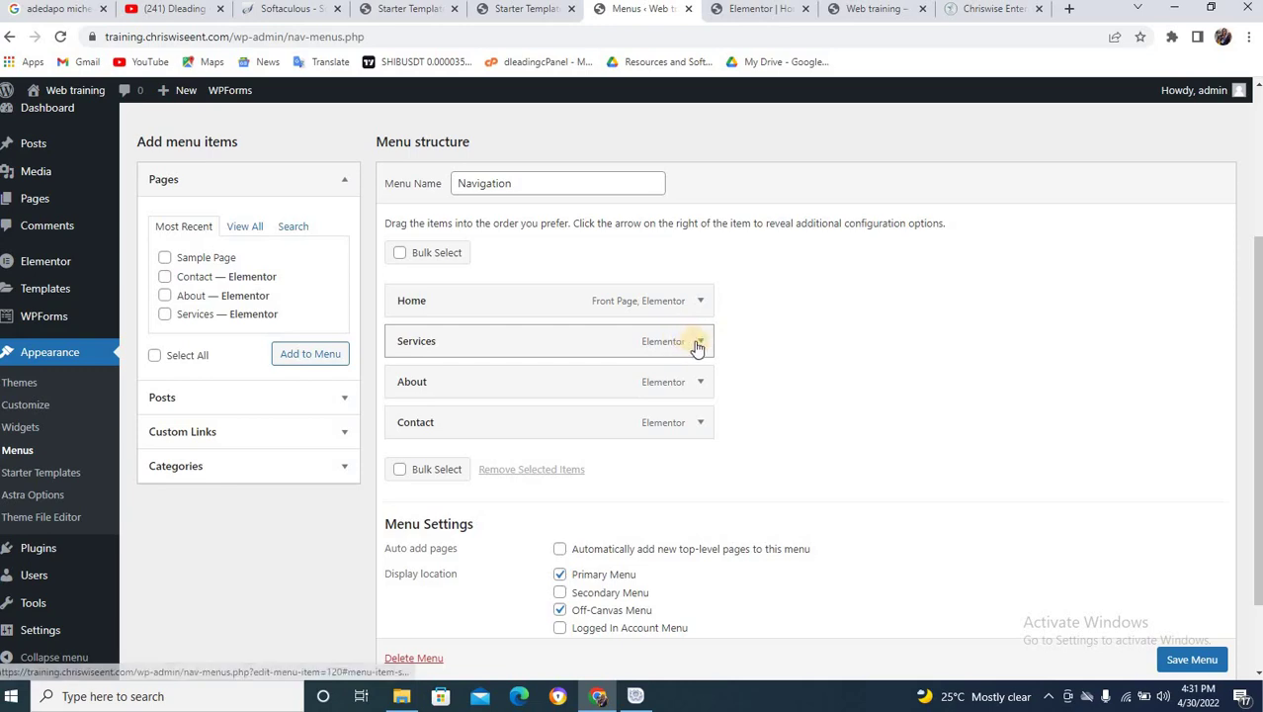
Delete the Services item and add a custom link with URL and text '#ourservice' to the menu
{"action": "left_click", "coordinate": [698, 344]}
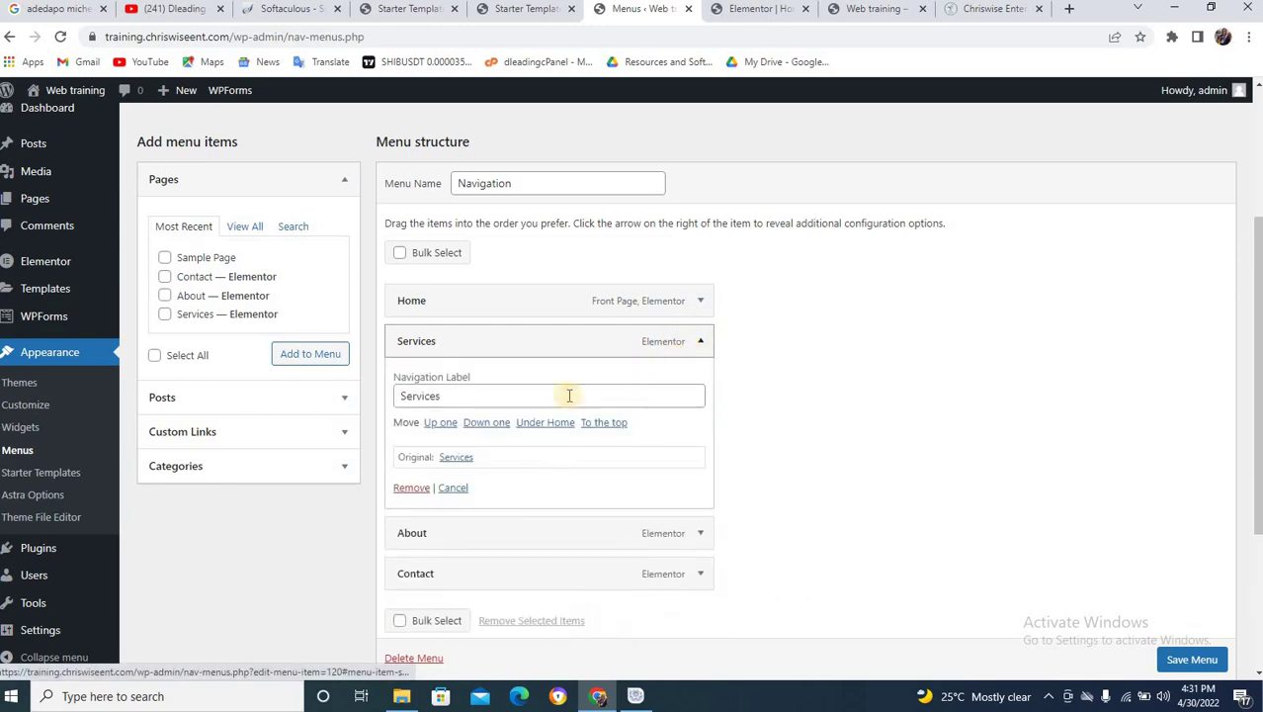
{"action": "left_click", "coordinate": [411, 487]}
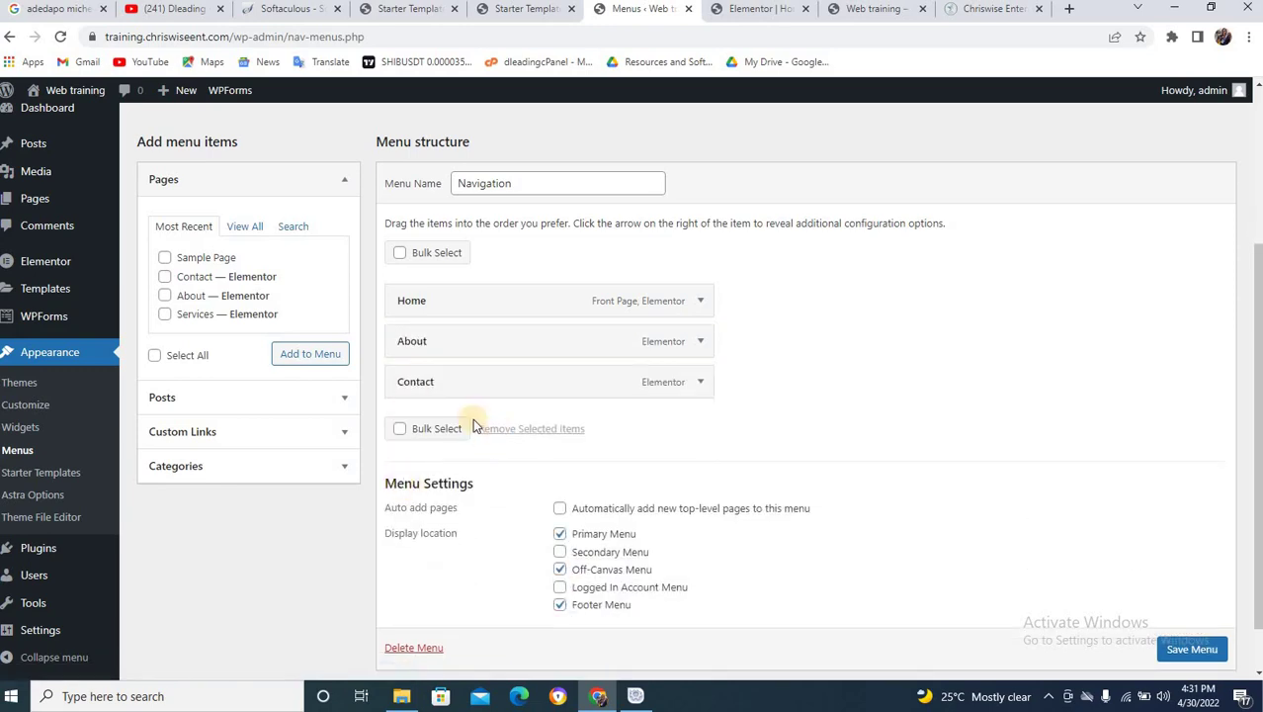
{"action": "left_click", "coordinate": [251, 436]}
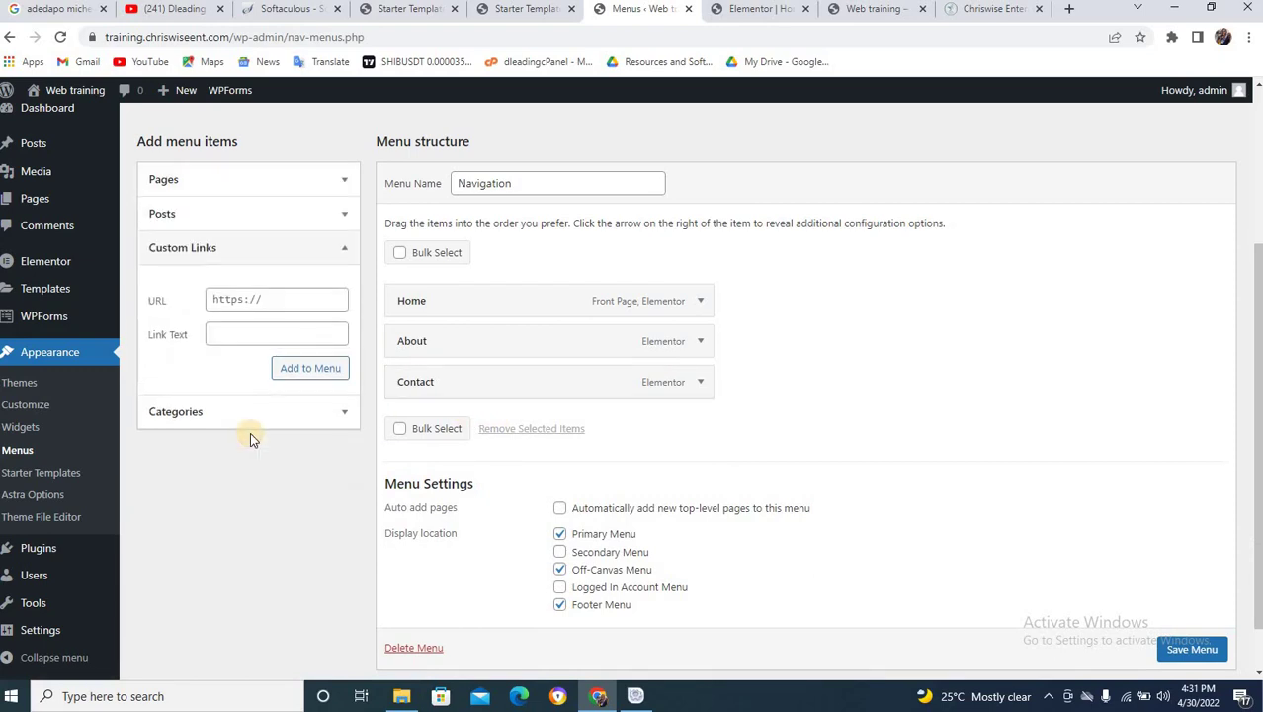
{"action": "left_click", "coordinate": [317, 300]}
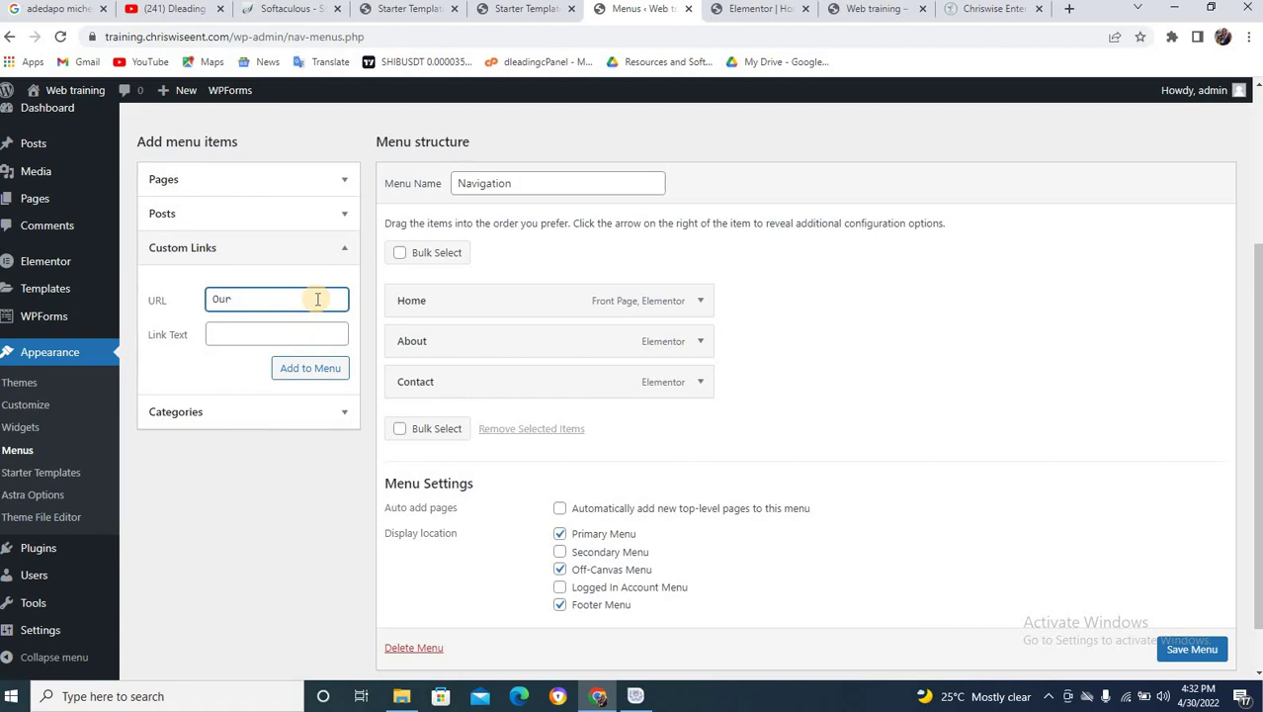
{"action": "type", "text": "ervice"}
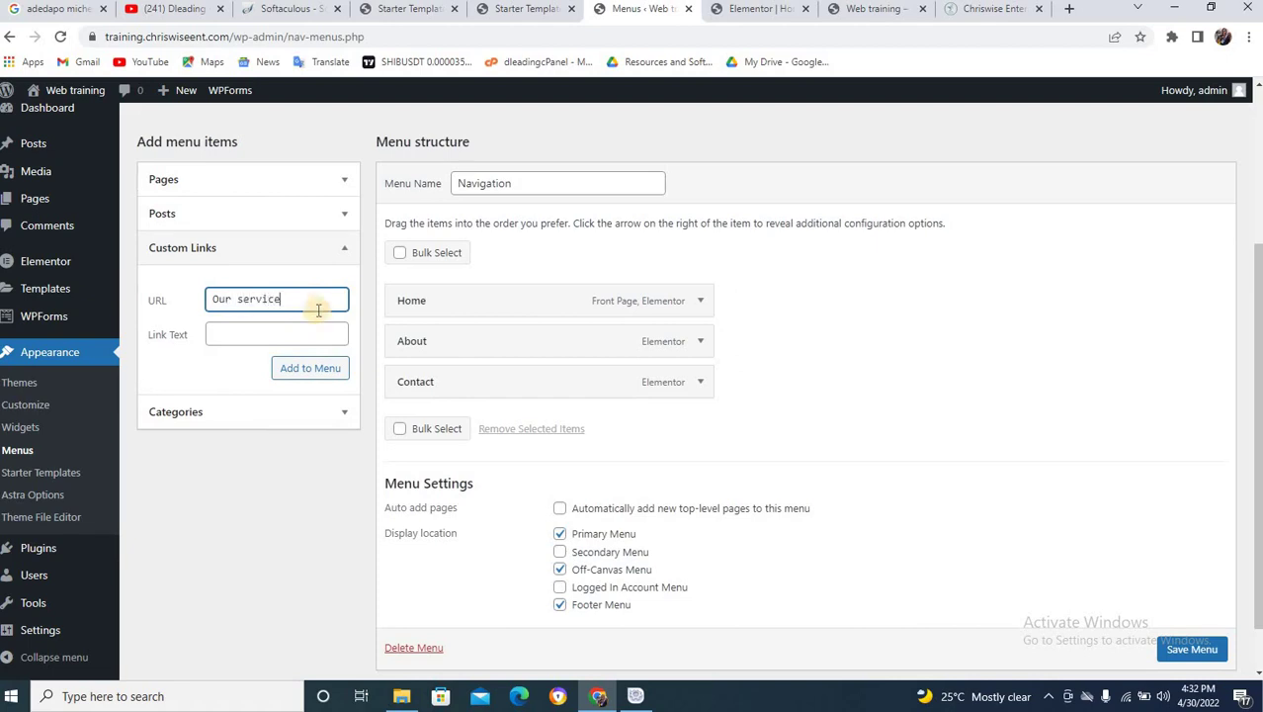
{"action": "left_click", "coordinate": [307, 326]}
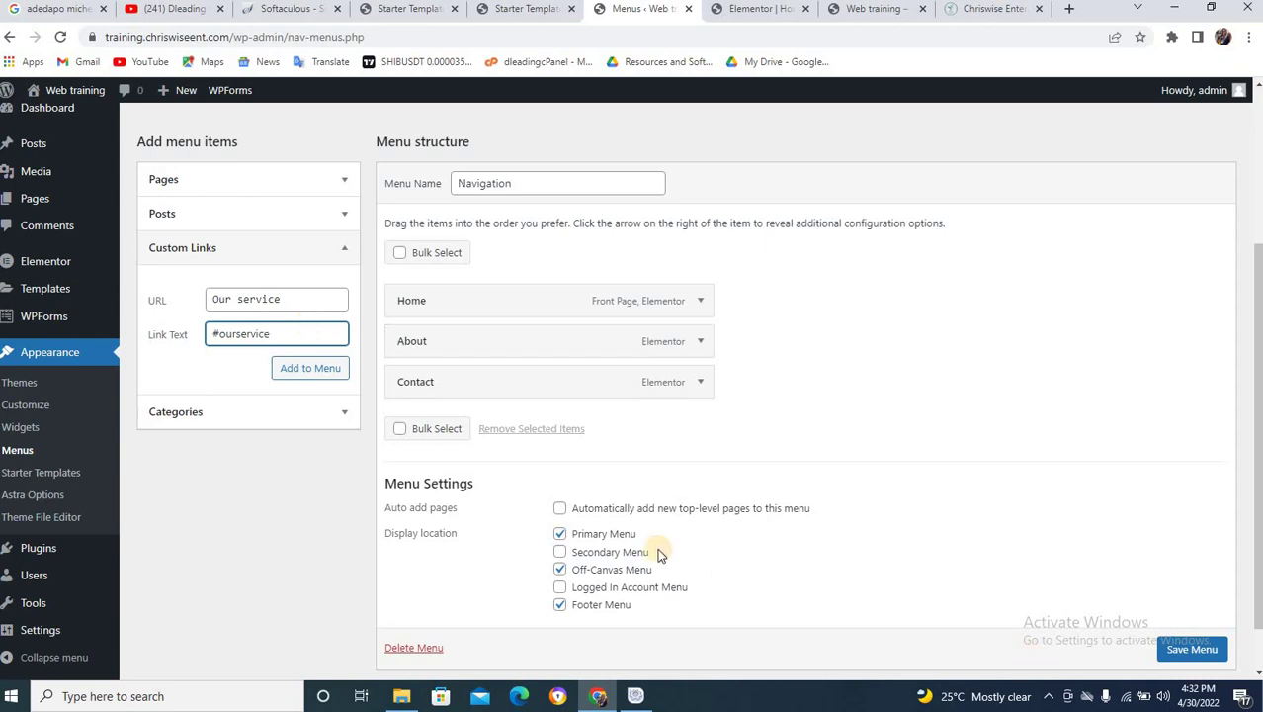
{"action": "left_click", "coordinate": [286, 368]}
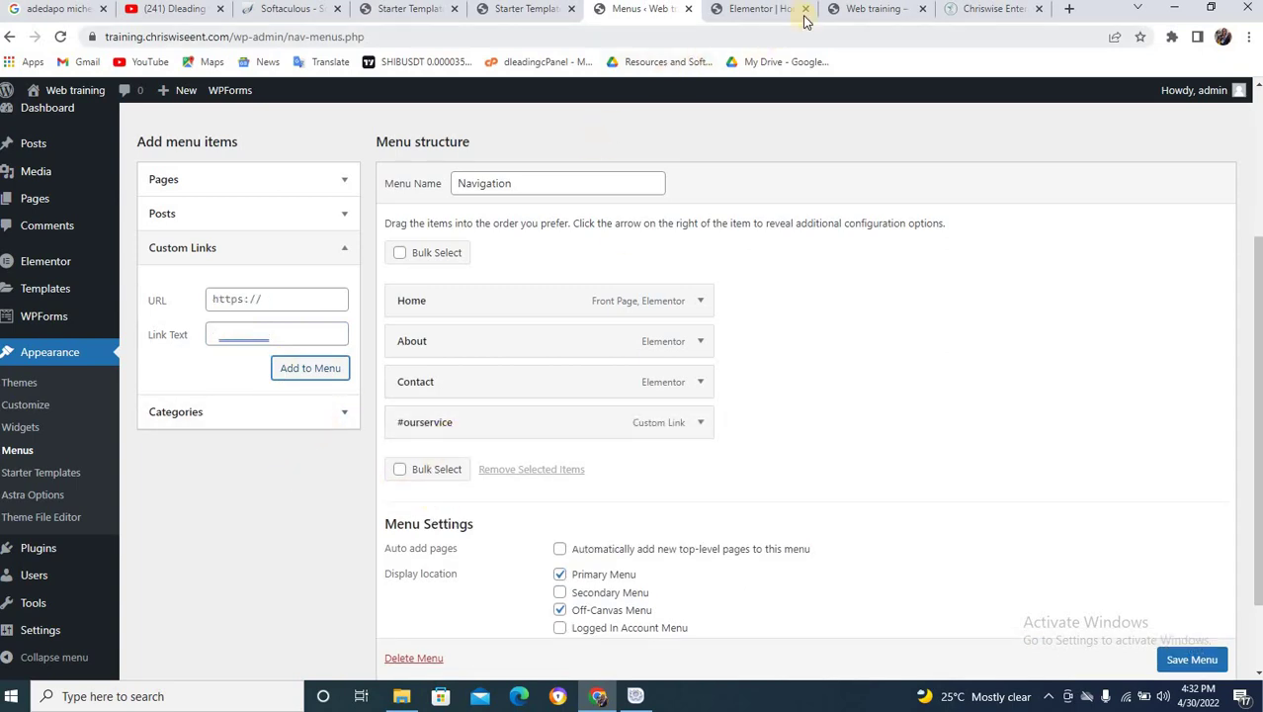
In the existing site preview, check that SERVICES opens the Services page
{"action": "left_click", "coordinate": [773, 11]}
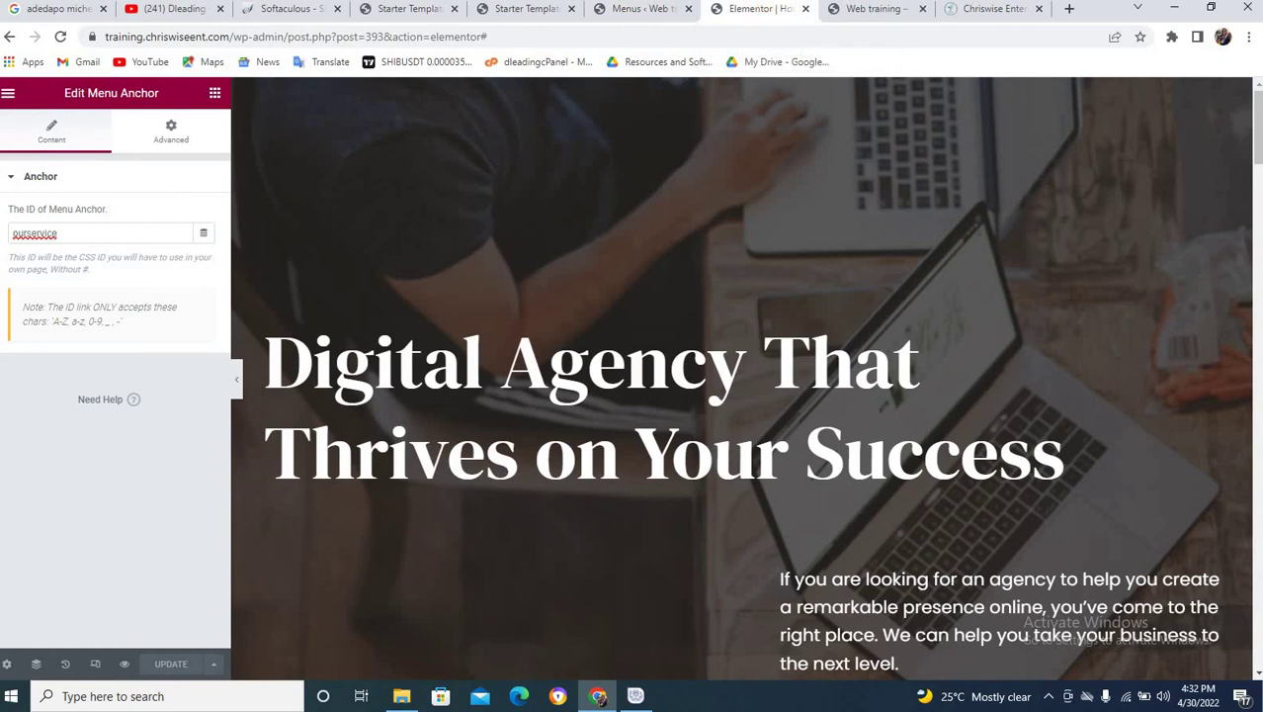
{"action": "left_click", "coordinate": [839, 9]}
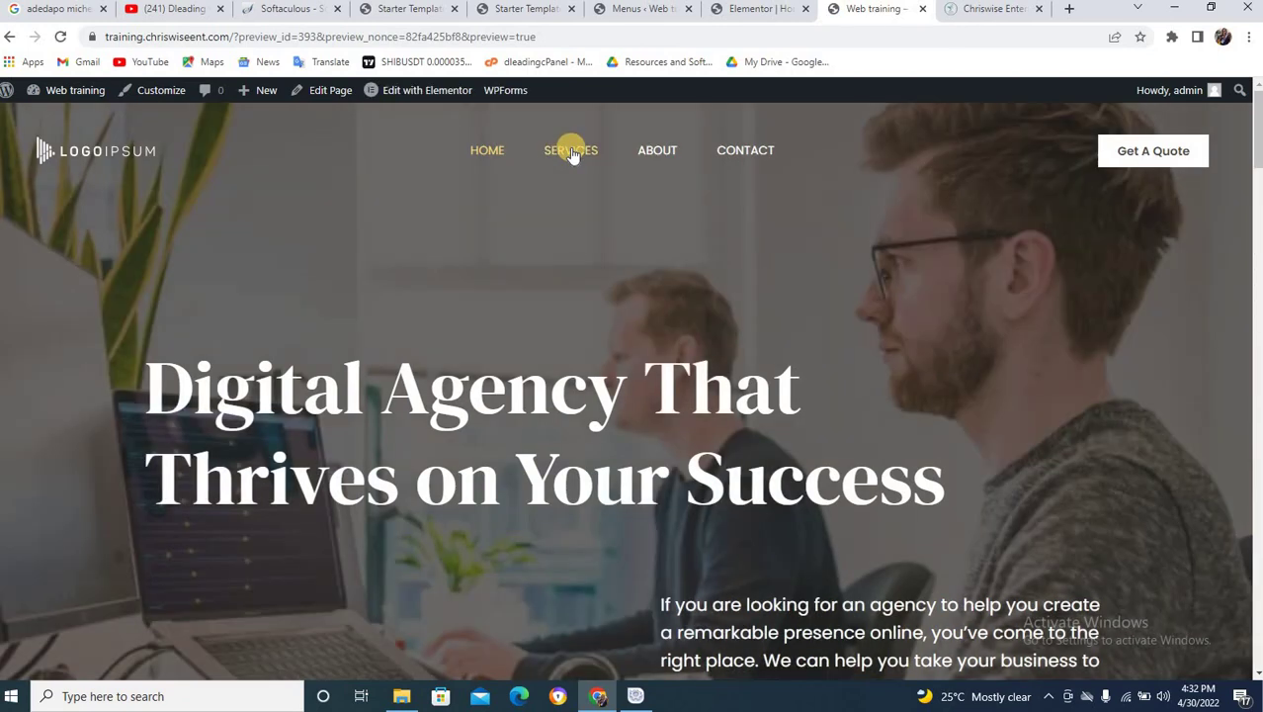
{"action": "left_click", "coordinate": [571, 151]}
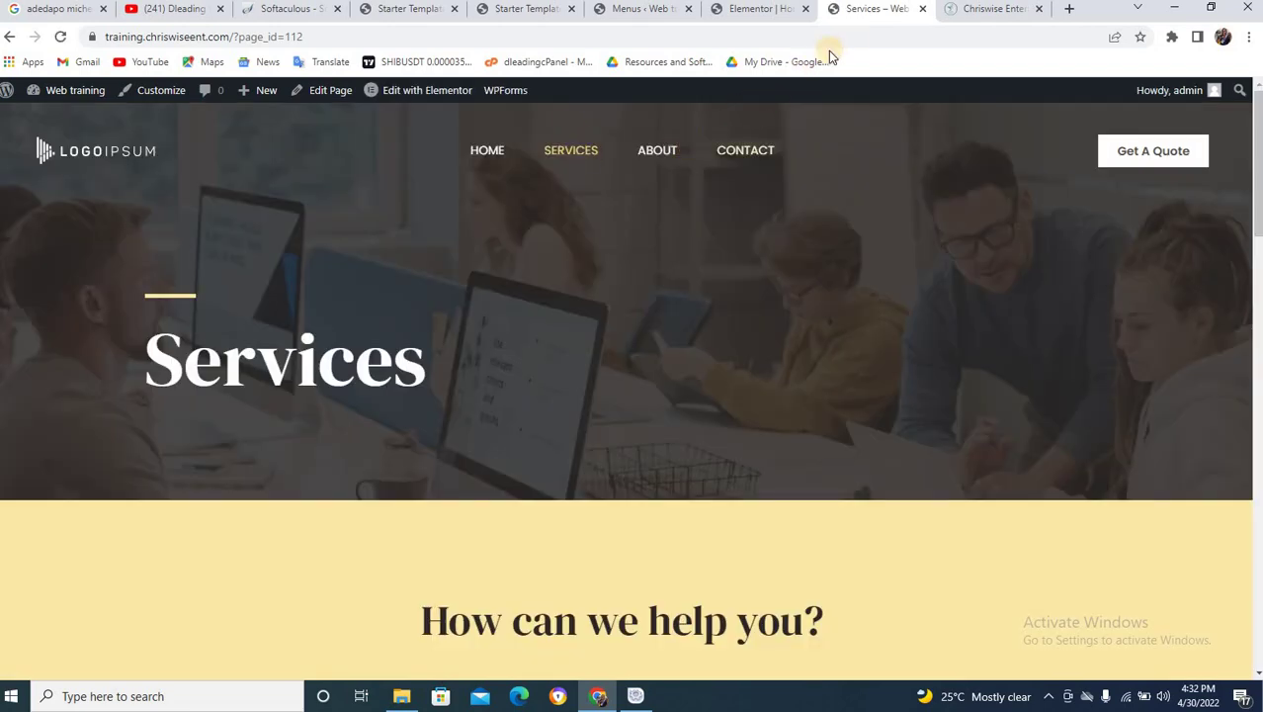
{"action": "scroll", "coordinate": [566, 143], "scroll_direction": "down", "scroll_amount": 2}
{"action": "scroll", "coordinate": [562, 134], "scroll_direction": "up", "scroll_amount": 2}
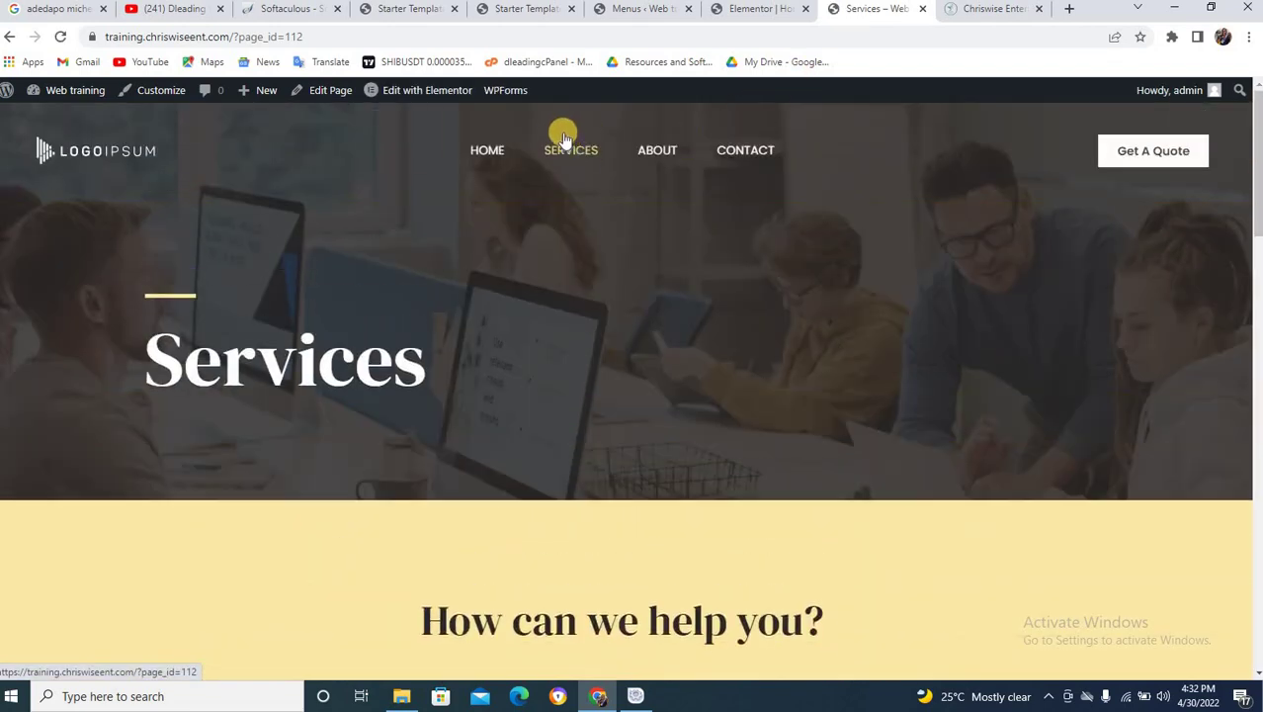
Open the live site in a new tab and confirm SERVICES still opens the Services page
{"action": "left_click", "coordinate": [613, 22]}
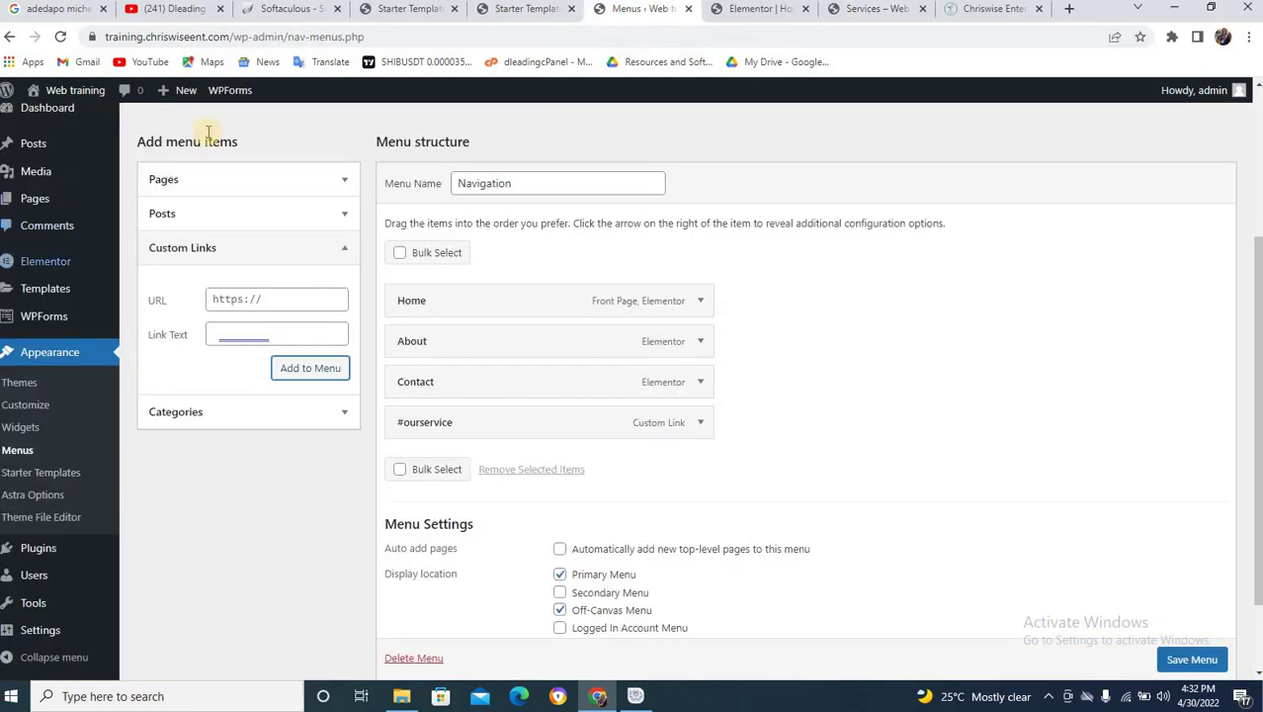
{"action": "mouse_move", "coordinate": [99, 96]}
{"action": "right_click", "coordinate": [83, 117]}
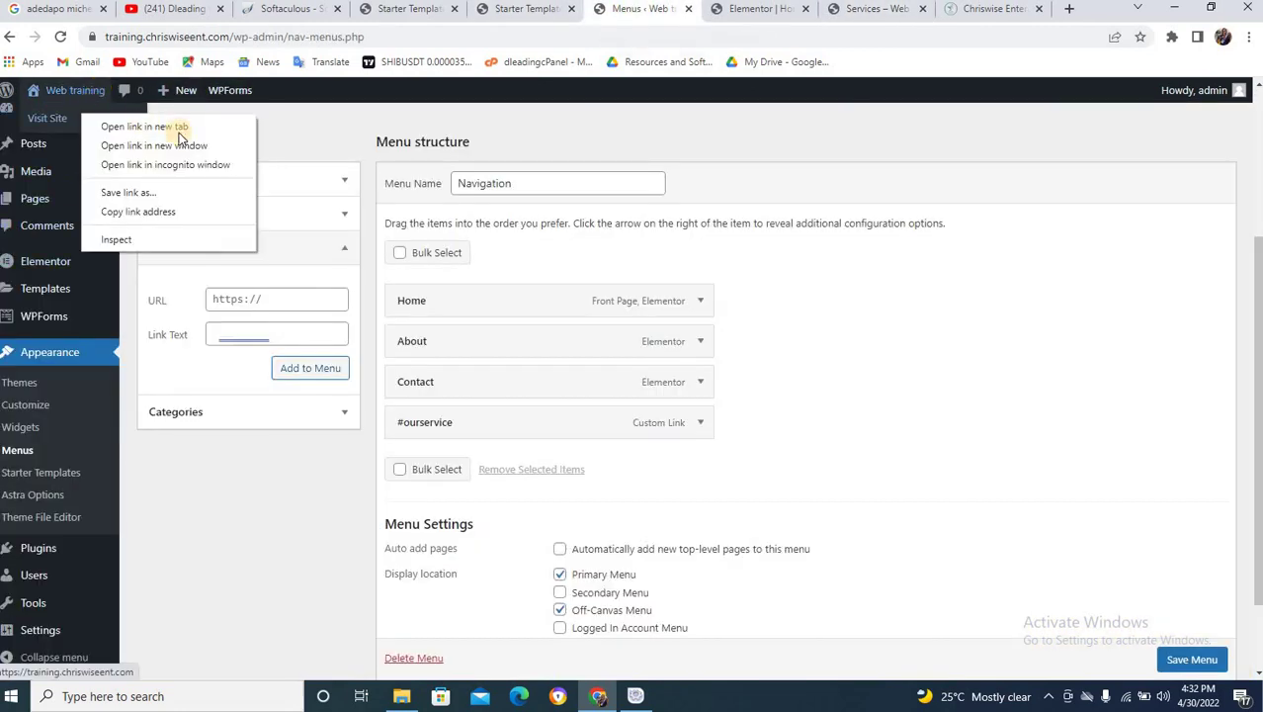
{"action": "left_click", "coordinate": [194, 126]}
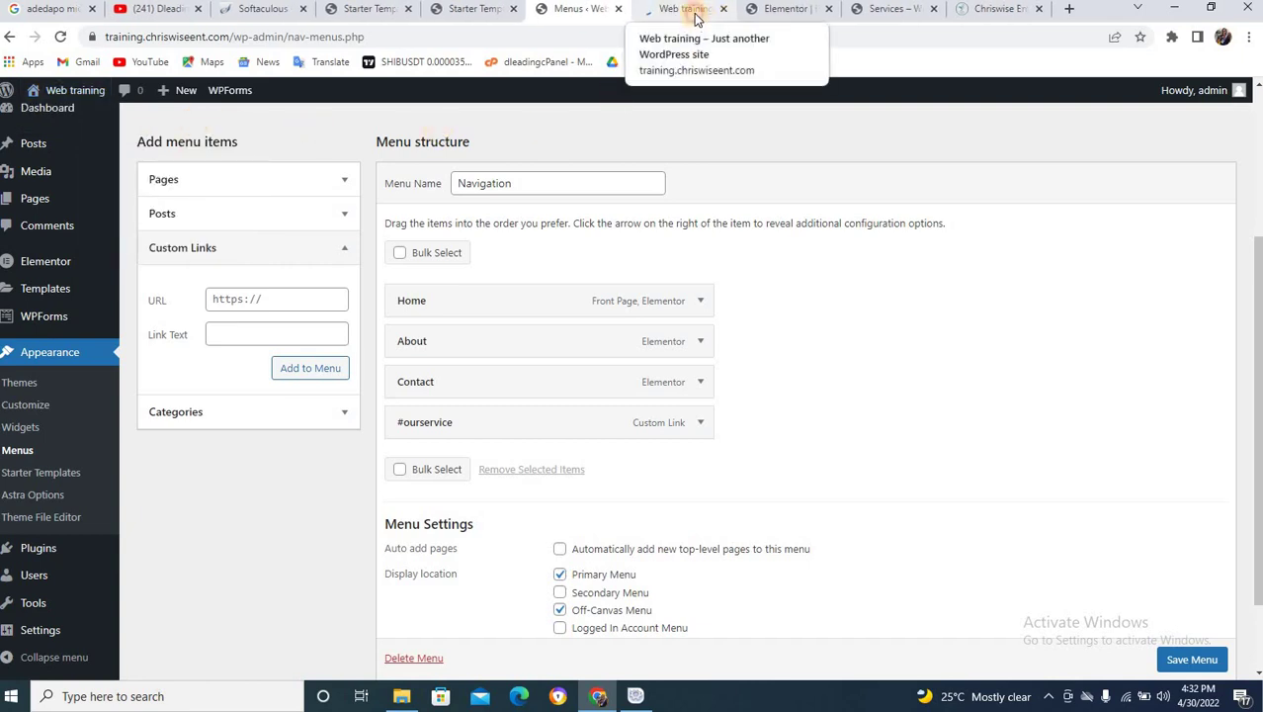
{"action": "left_click", "coordinate": [691, 12]}
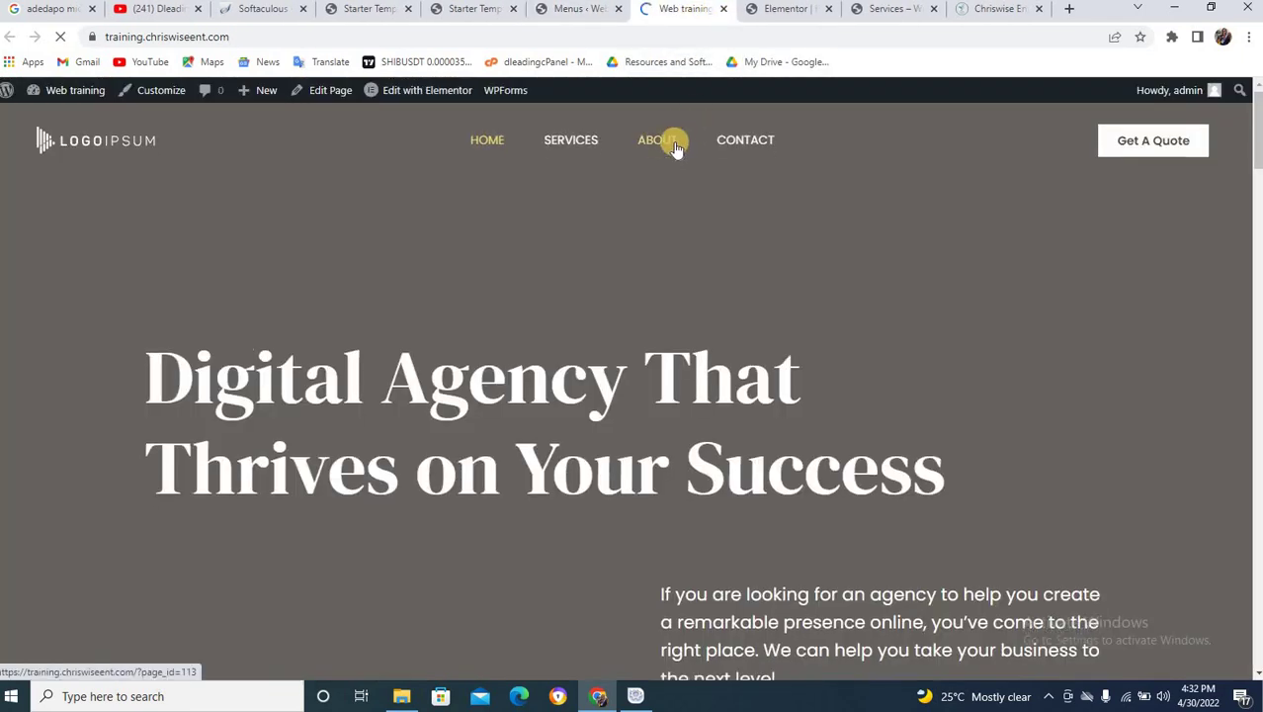
{"action": "scroll", "coordinate": [672, 139], "scroll_direction": "down", "scroll_amount": 3}
{"action": "scroll", "coordinate": [670, 149], "scroll_direction": "up", "scroll_amount": 3}
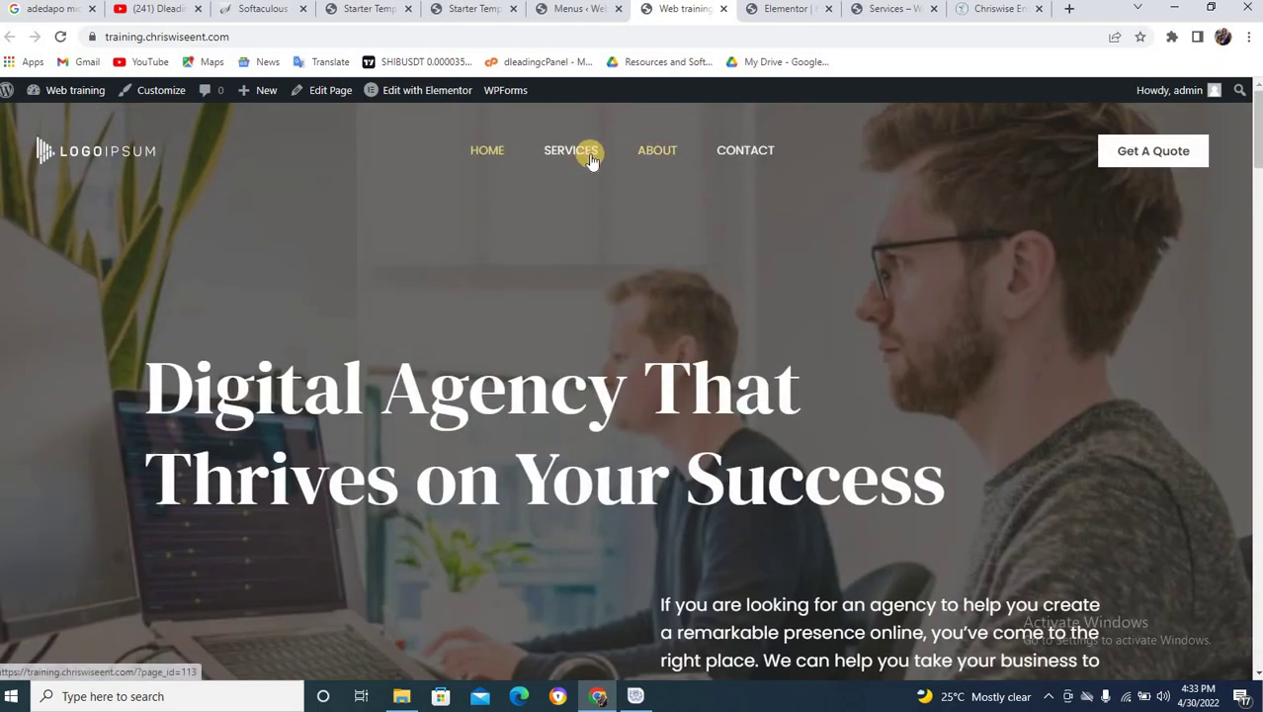
{"action": "left_click", "coordinate": [580, 158]}
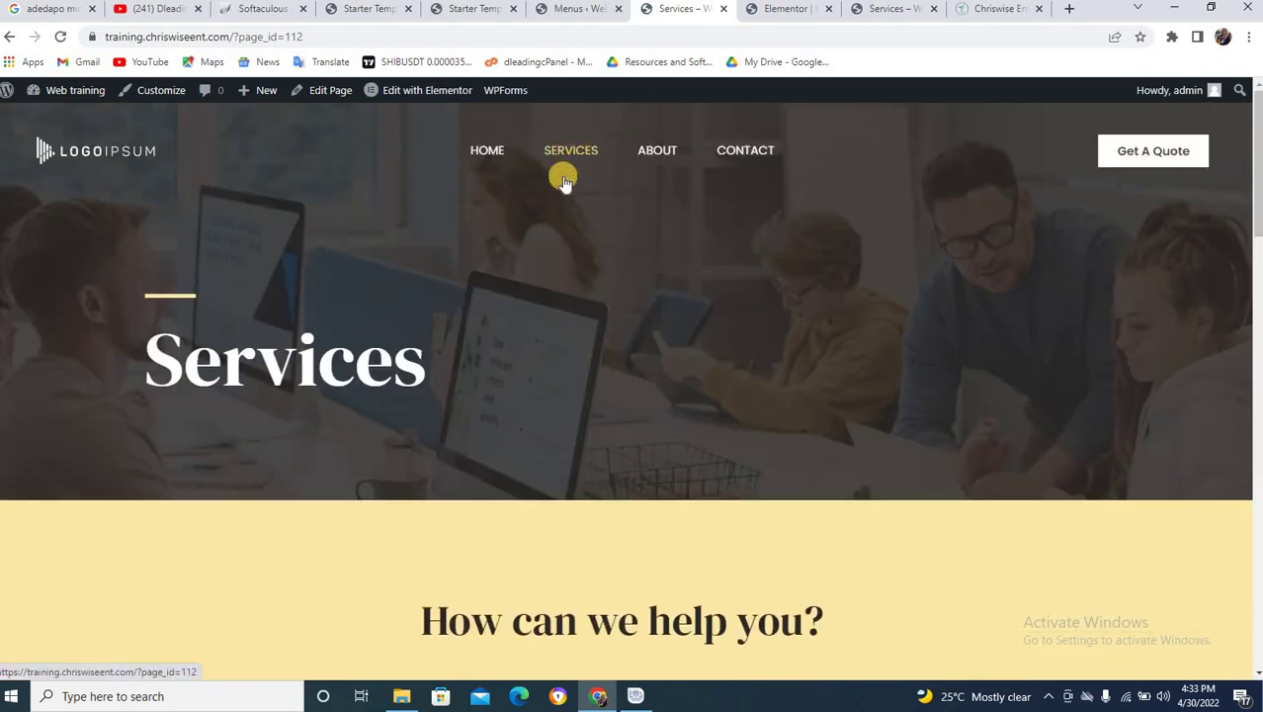
{"action": "scroll", "coordinate": [560, 175], "scroll_direction": "down", "scroll_amount": 12}
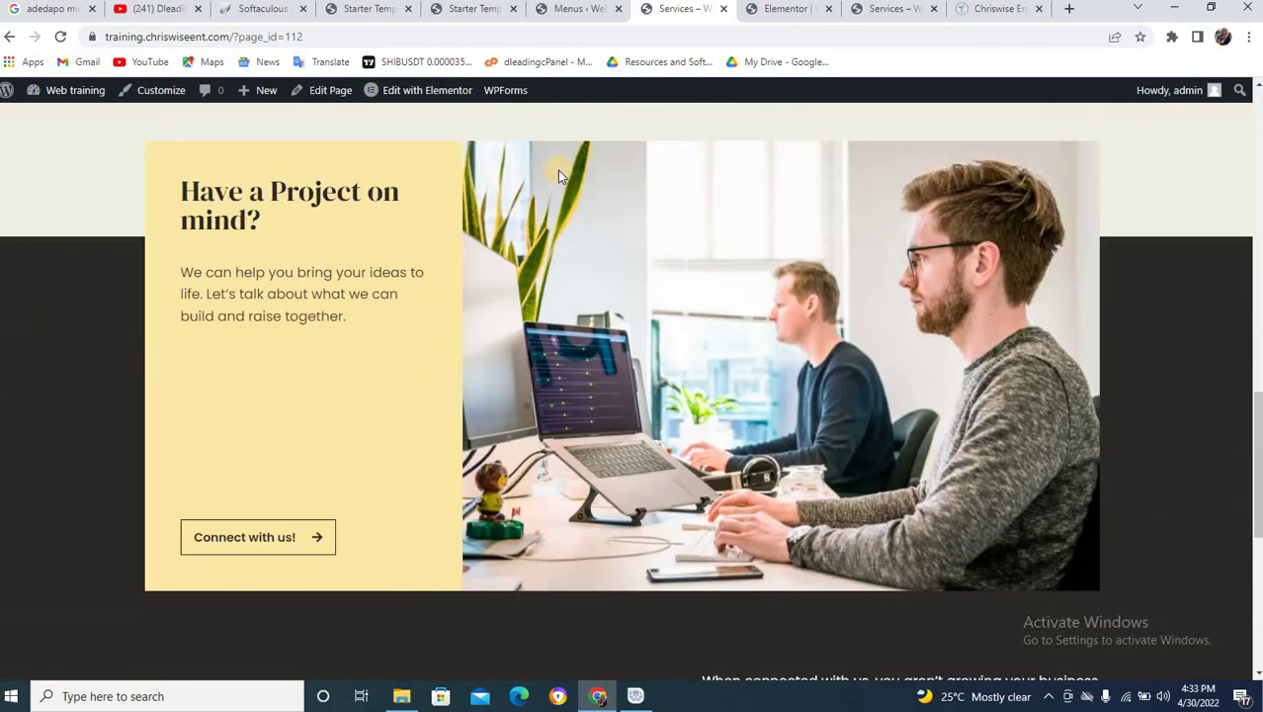
{"action": "scroll", "coordinate": [558, 170], "scroll_direction": "up", "scroll_amount": 5}
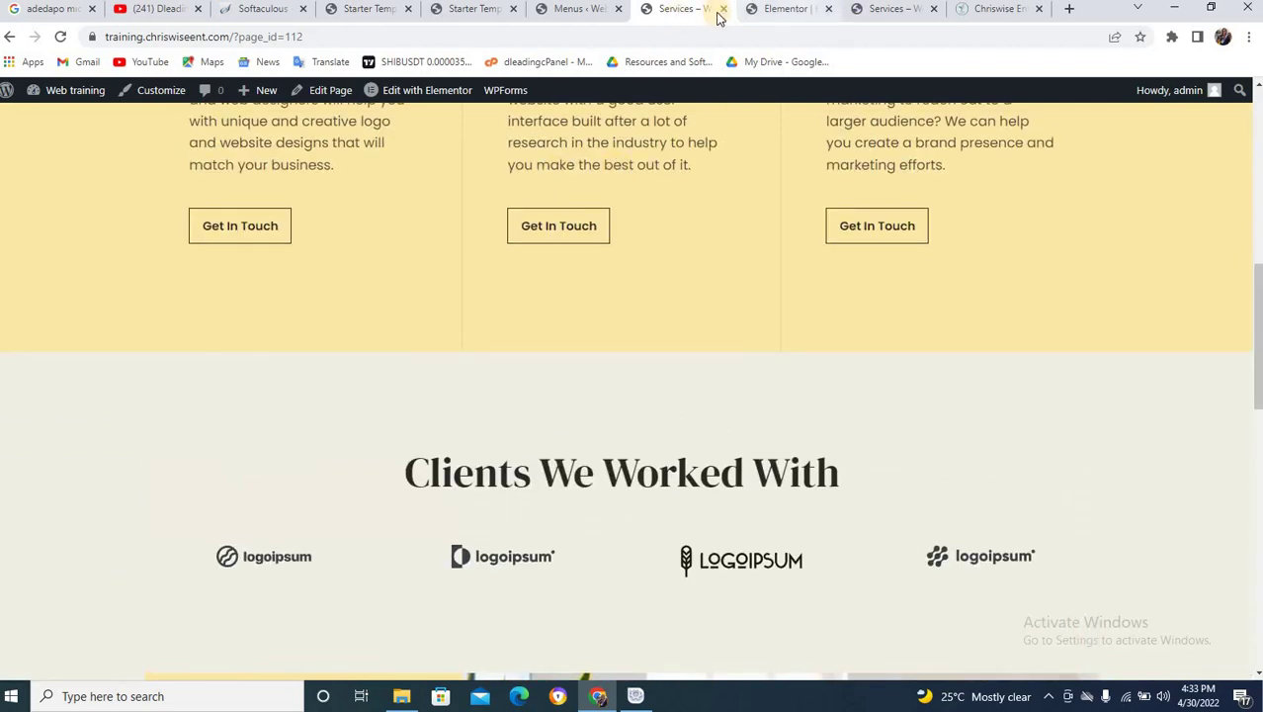
{"action": "left_click", "coordinate": [786, 9]}
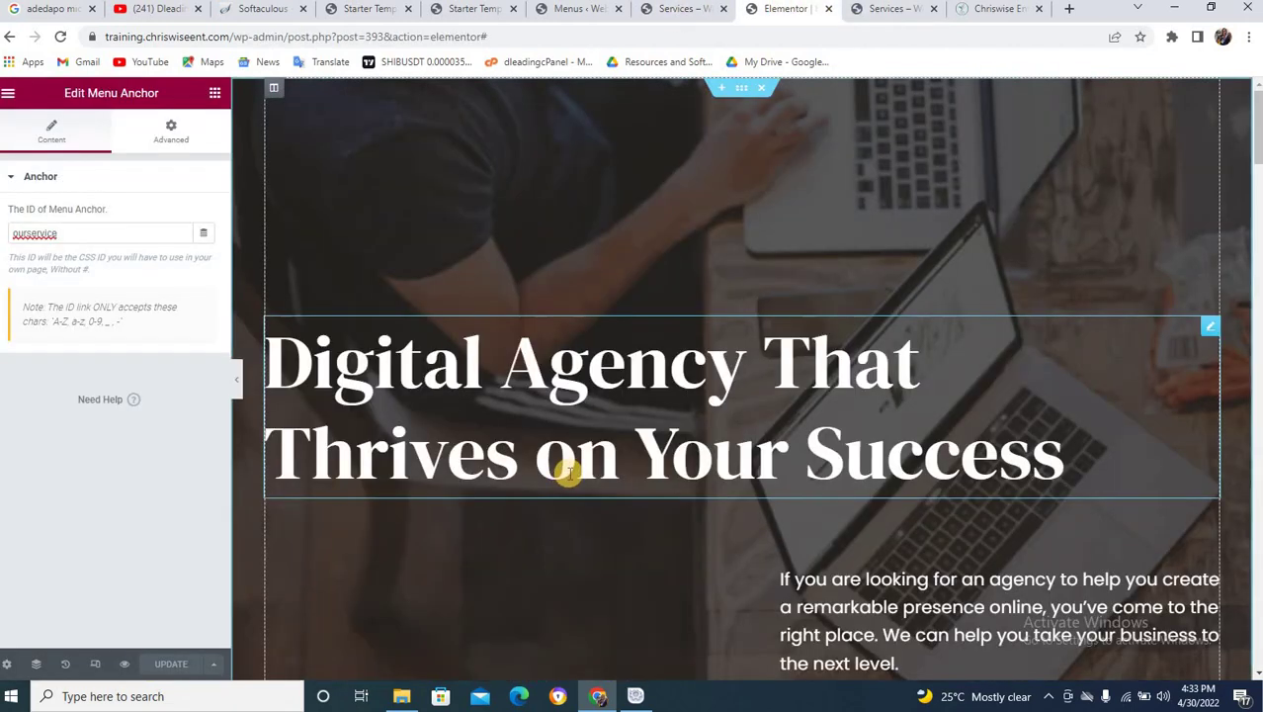
Scroll the Elementor canvas to the anchor above Our Service, then return to the Menus screen
{"action": "scroll", "coordinate": [570, 472], "scroll_direction": "down", "scroll_amount": 6}
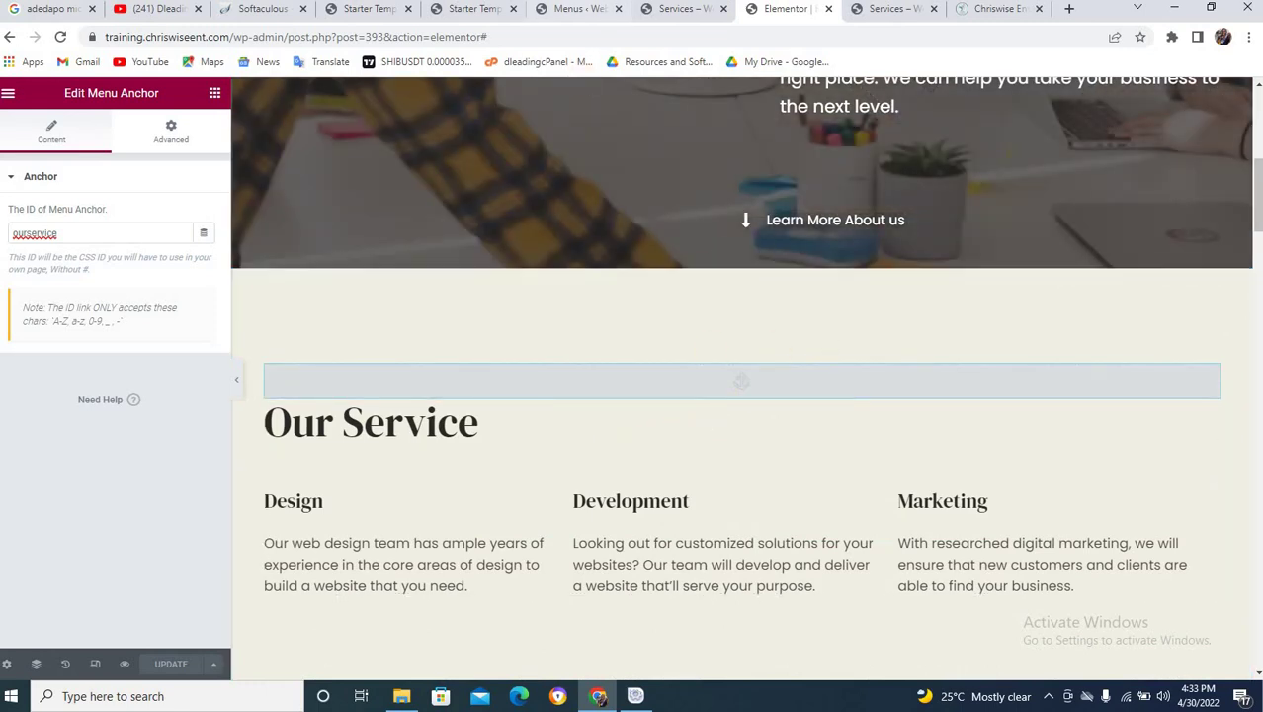
{"action": "left_click", "coordinate": [575, 12]}
{"action": "scroll", "coordinate": [445, 417], "scroll_direction": "down", "scroll_amount": 1}
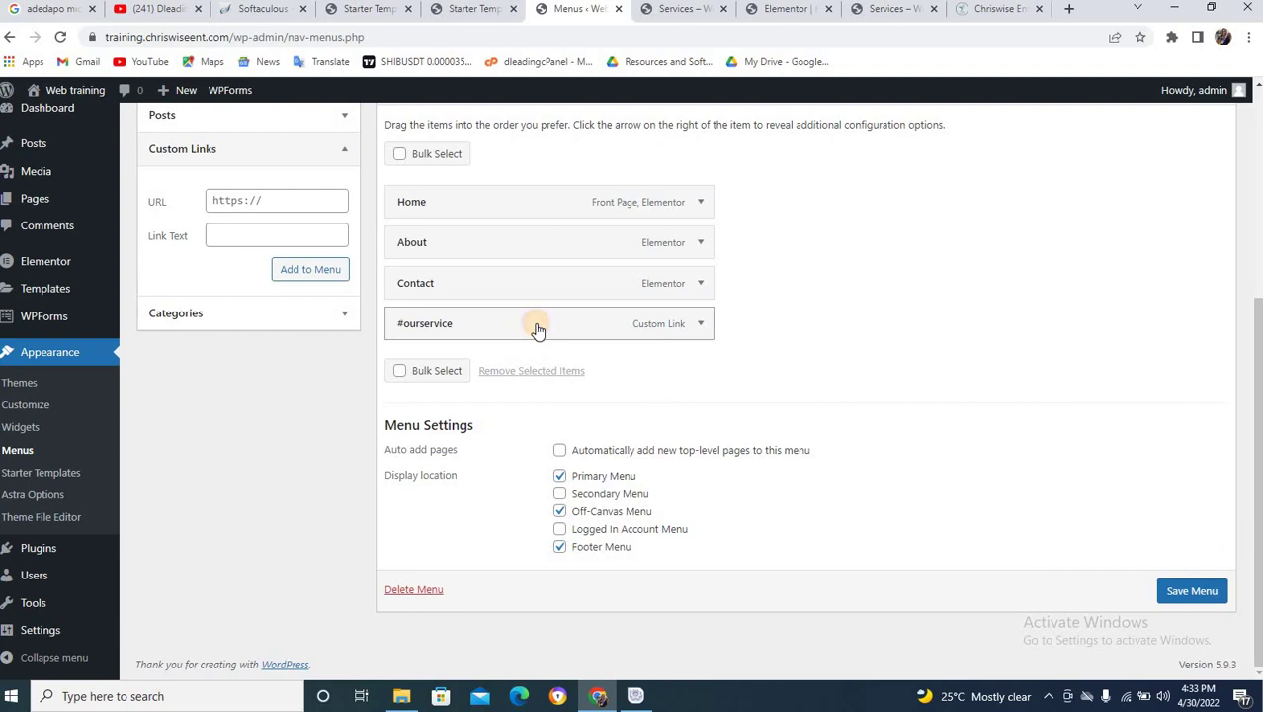
Expand the #ourservice menu item and inspect its URL and '#ourservice' navigation label
{"action": "left_click", "coordinate": [703, 325]}
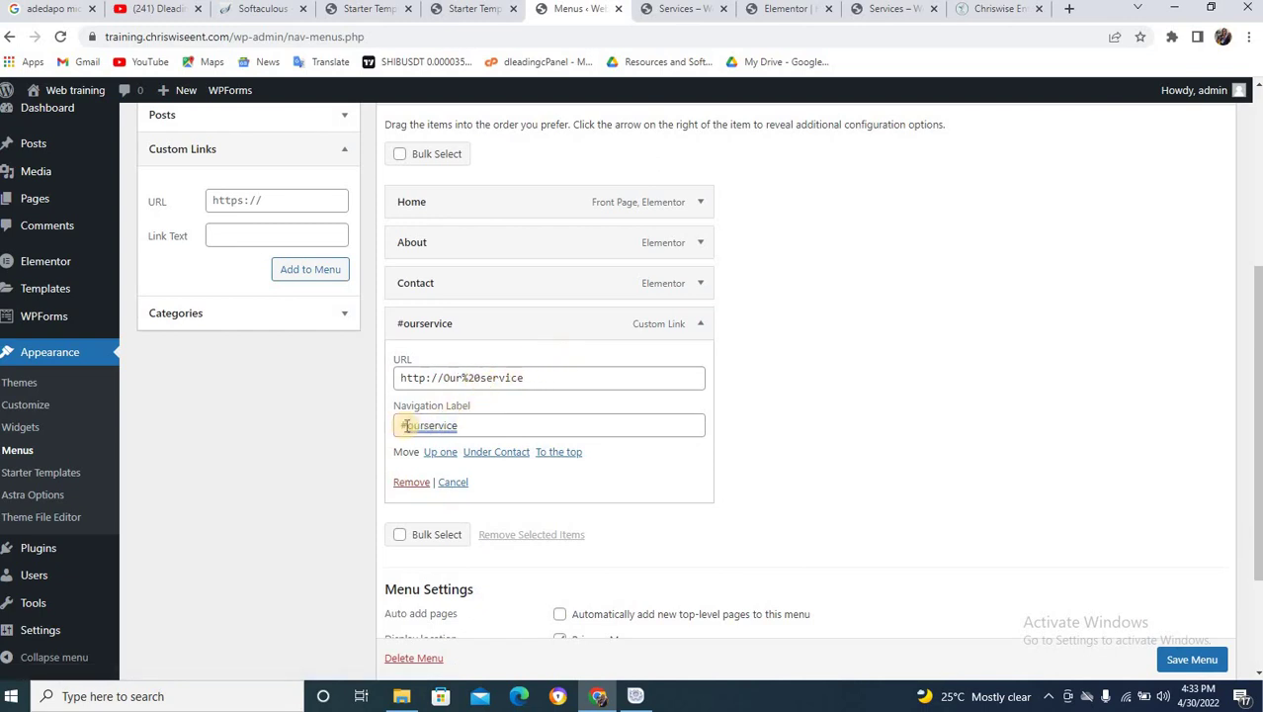
{"action": "left_click_drag", "start_coordinate": [405, 425], "coordinate": [490, 432]}
{"action": "left_click", "coordinate": [504, 432]}
{"action": "left_click", "coordinate": [433, 377]}
{"action": "left_click_drag", "start_coordinate": [429, 425], "coordinate": [385, 427]}
{"action": "left_click_drag", "start_coordinate": [480, 425], "coordinate": [394, 425]}
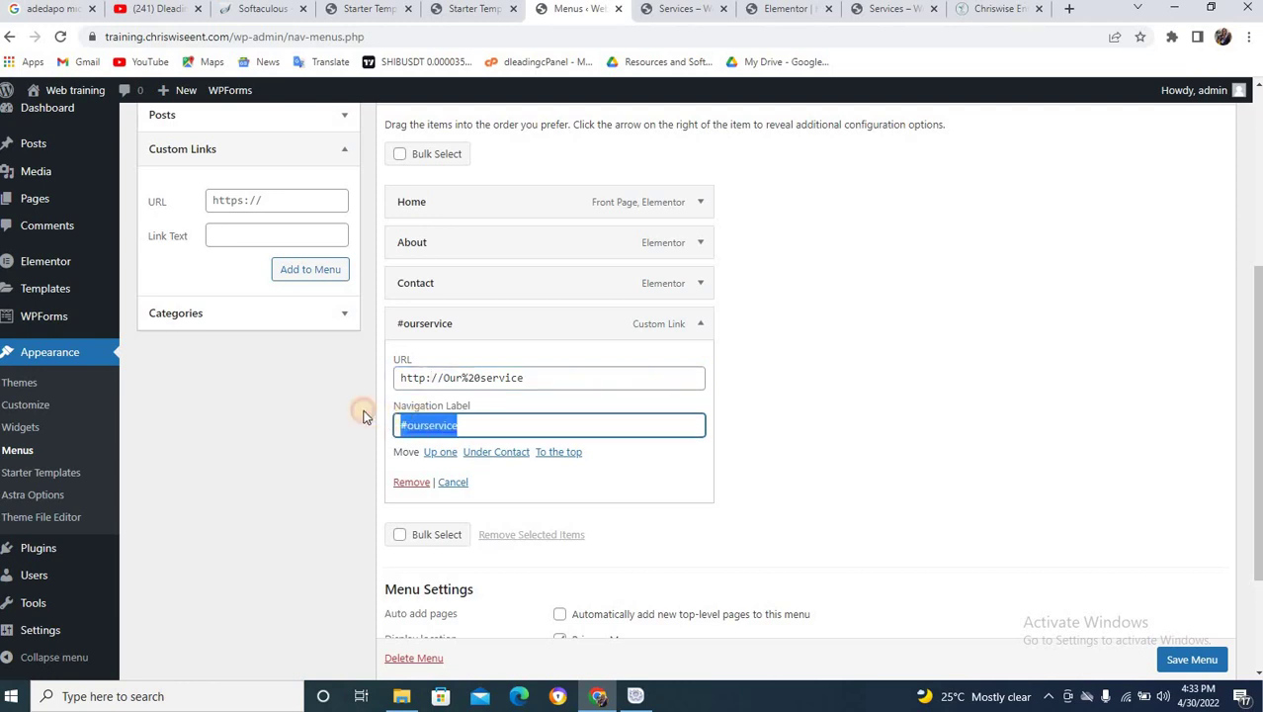
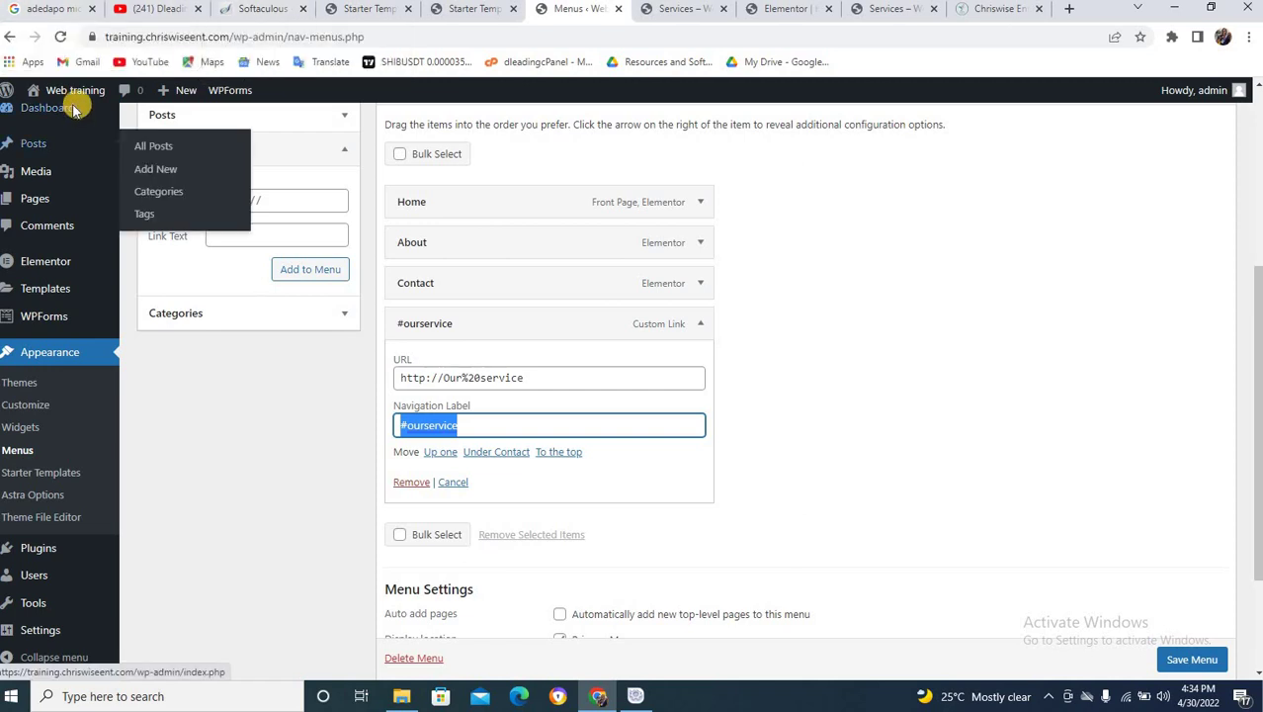
Point the custom menu link to #ourservice, label it 'Our Service', and save the menu
{"action": "left_click", "coordinate": [108, 83]}
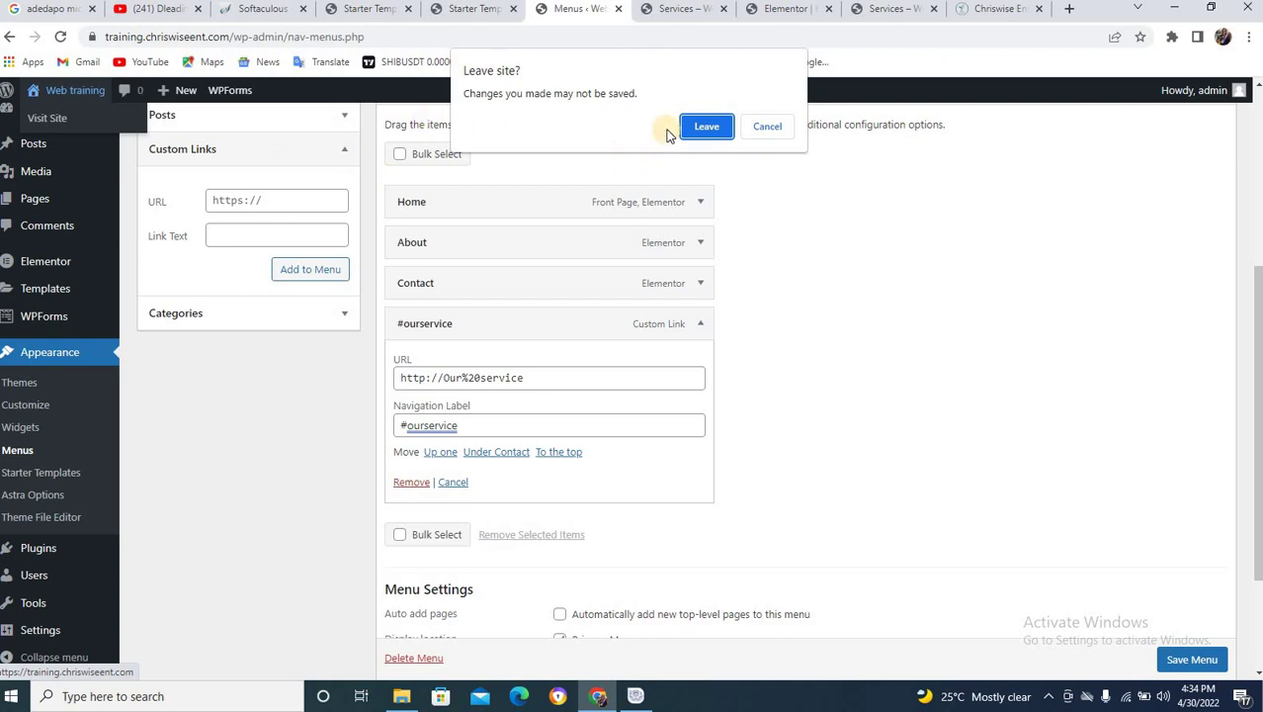
{"action": "left_click", "coordinate": [735, 129]}
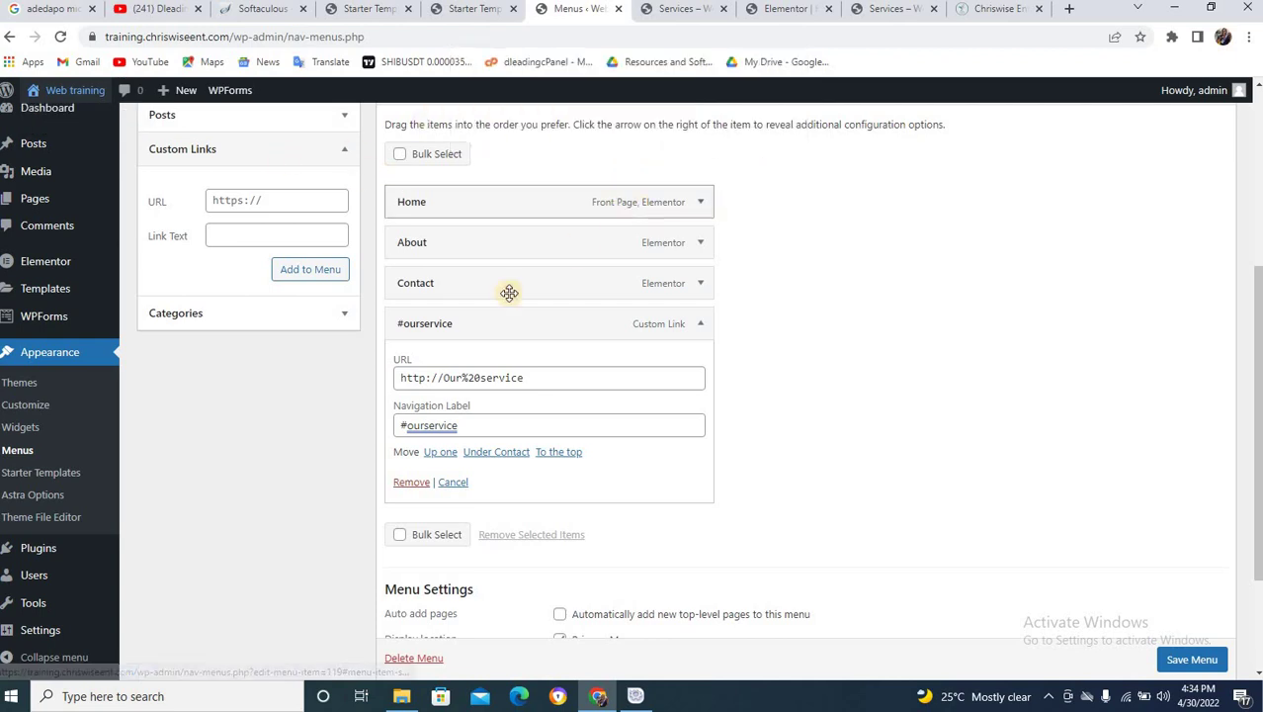
{"action": "left_click_drag", "start_coordinate": [521, 377], "coordinate": [399, 381]}
{"action": "type", "text": "#ourservice"}
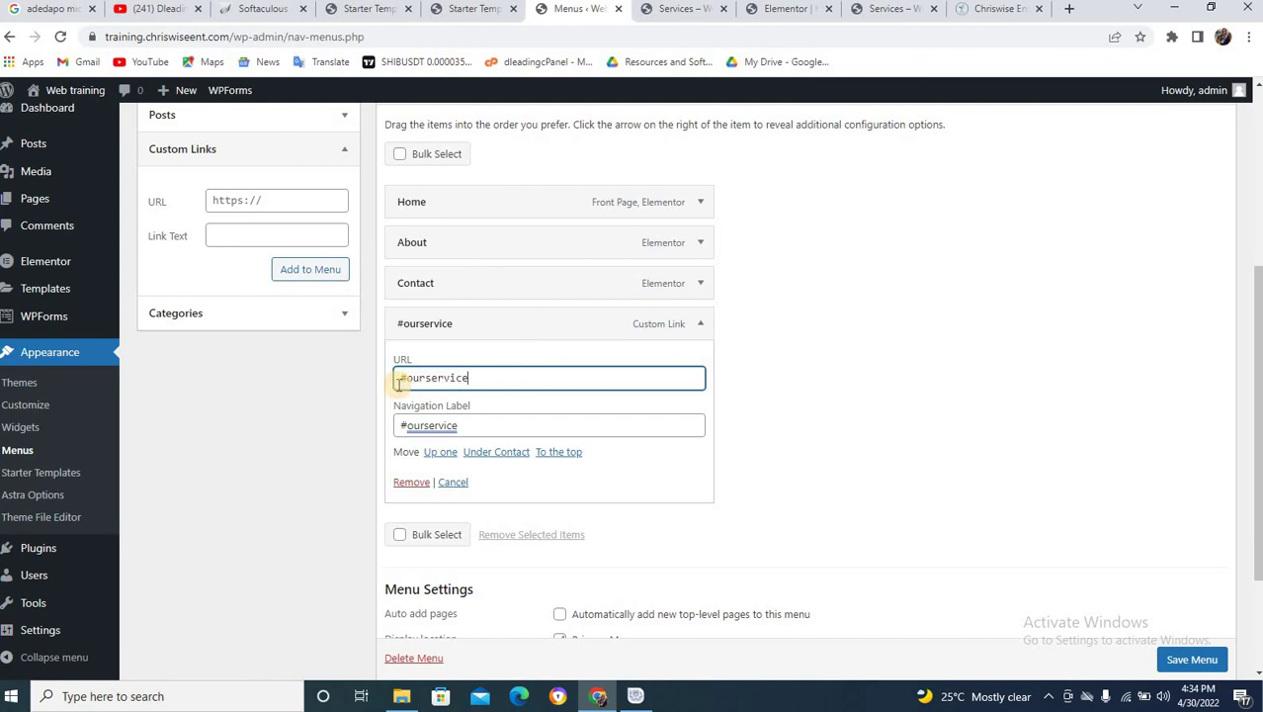
{"action": "left_click_drag", "start_coordinate": [465, 424], "coordinate": [397, 426]}
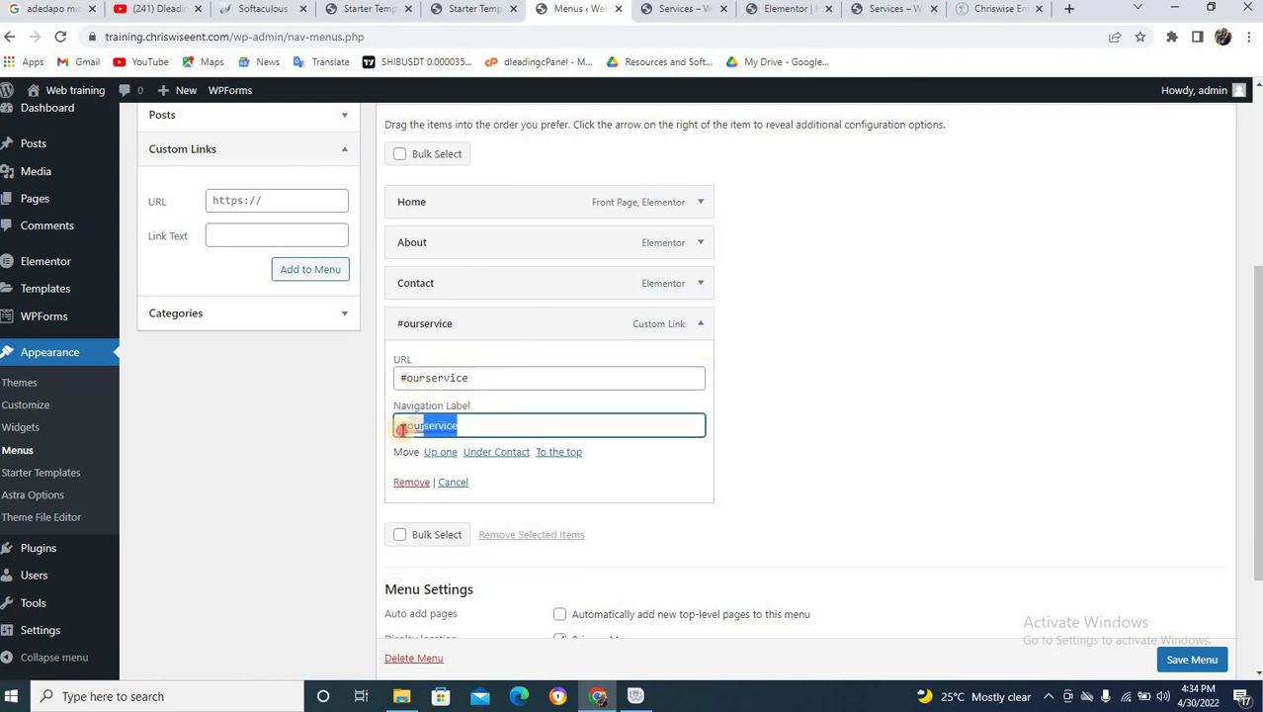
{"action": "type", "text": "Ou"}
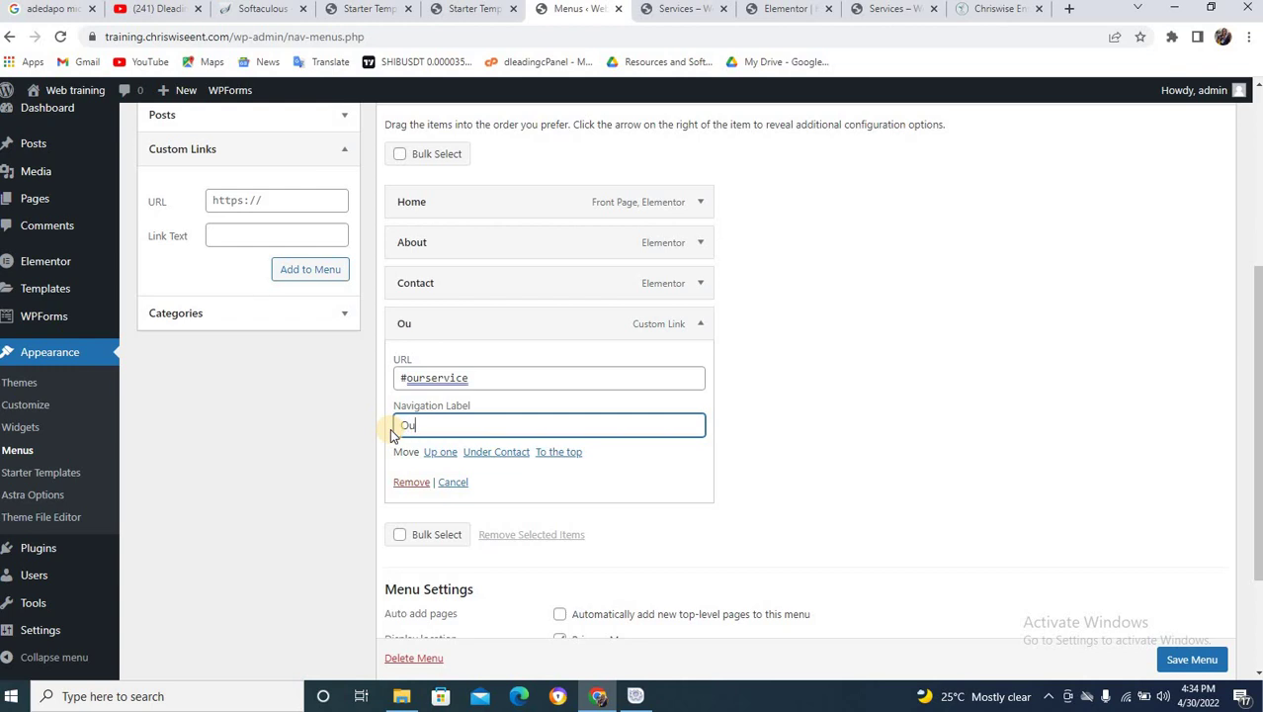
{"action": "type", "text": "r Service"}
{"action": "left_click", "coordinate": [1190, 659]}
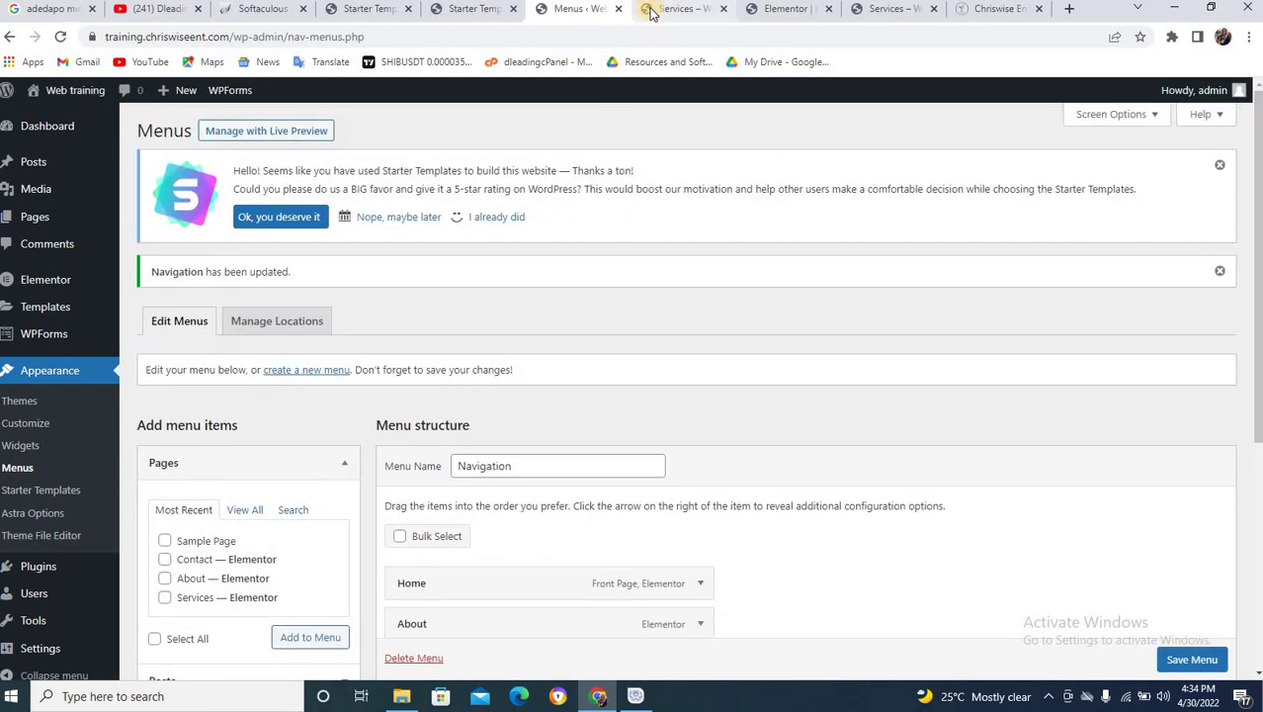
From the live Services page, go HOME and confirm OUR SERVICE jumps to its section
{"action": "left_click", "coordinate": [651, 12]}
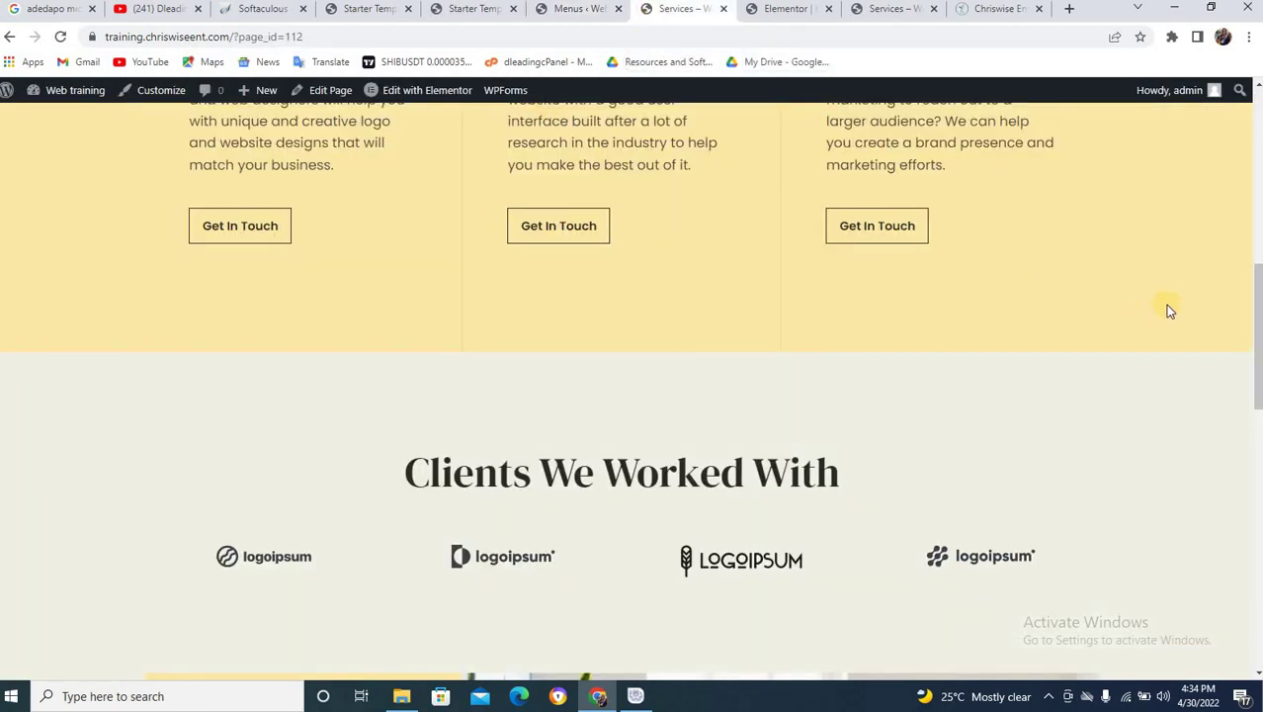
{"action": "left_click", "coordinate": [1253, 202]}
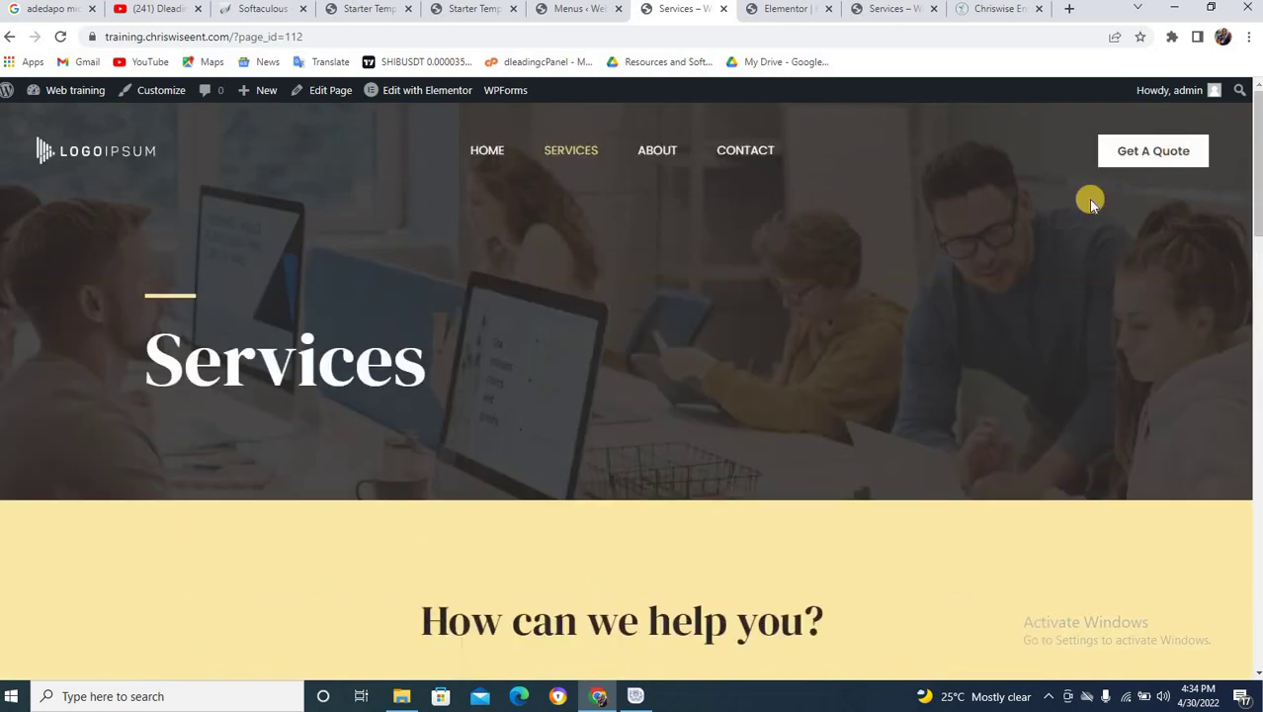
{"action": "left_click", "coordinate": [496, 151]}
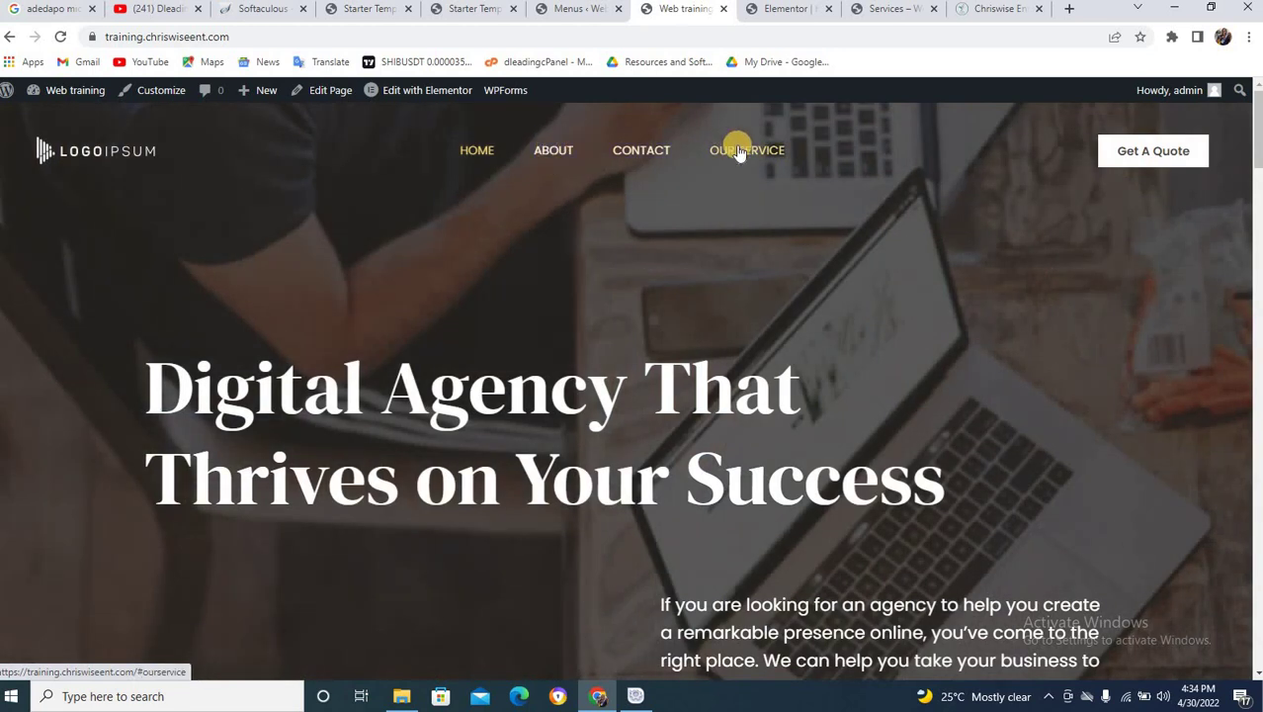
{"action": "left_click", "coordinate": [737, 151]}
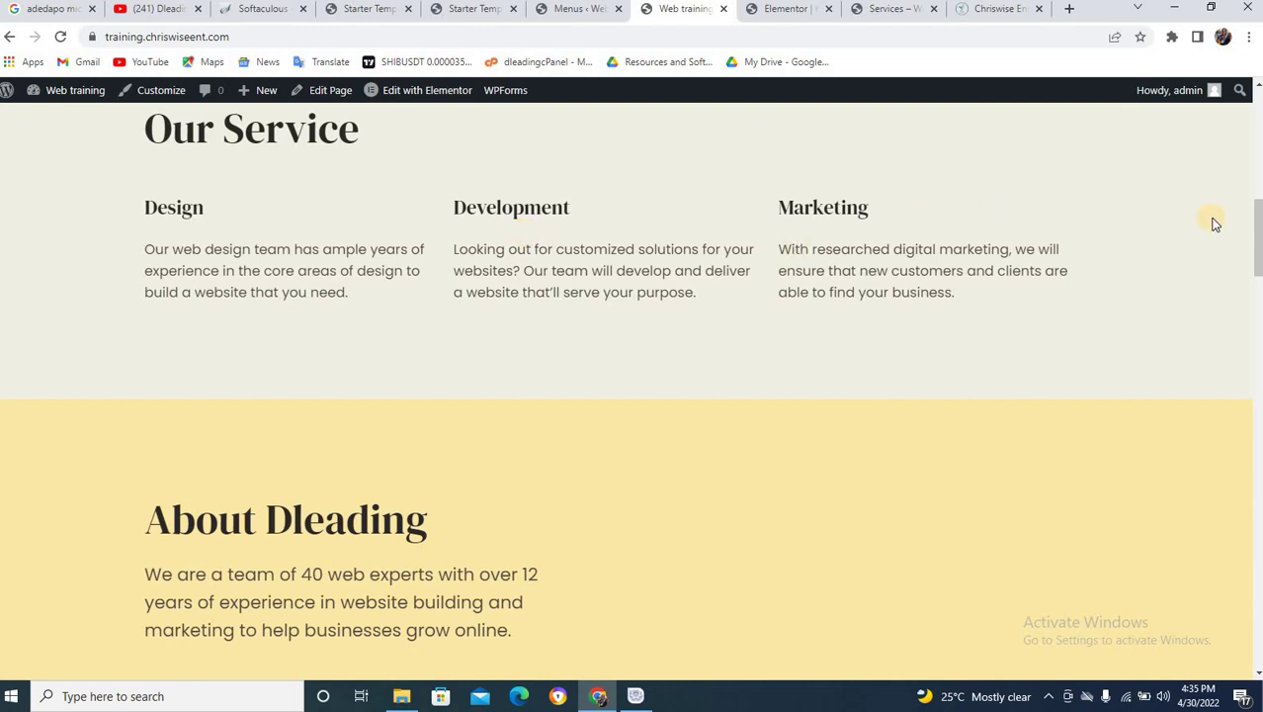
Review the homepage's Design, Development and Marketing service columns, then return to the Menus editor
{"action": "left_click_drag", "start_coordinate": [1257, 212], "coordinate": [1257, 166]}
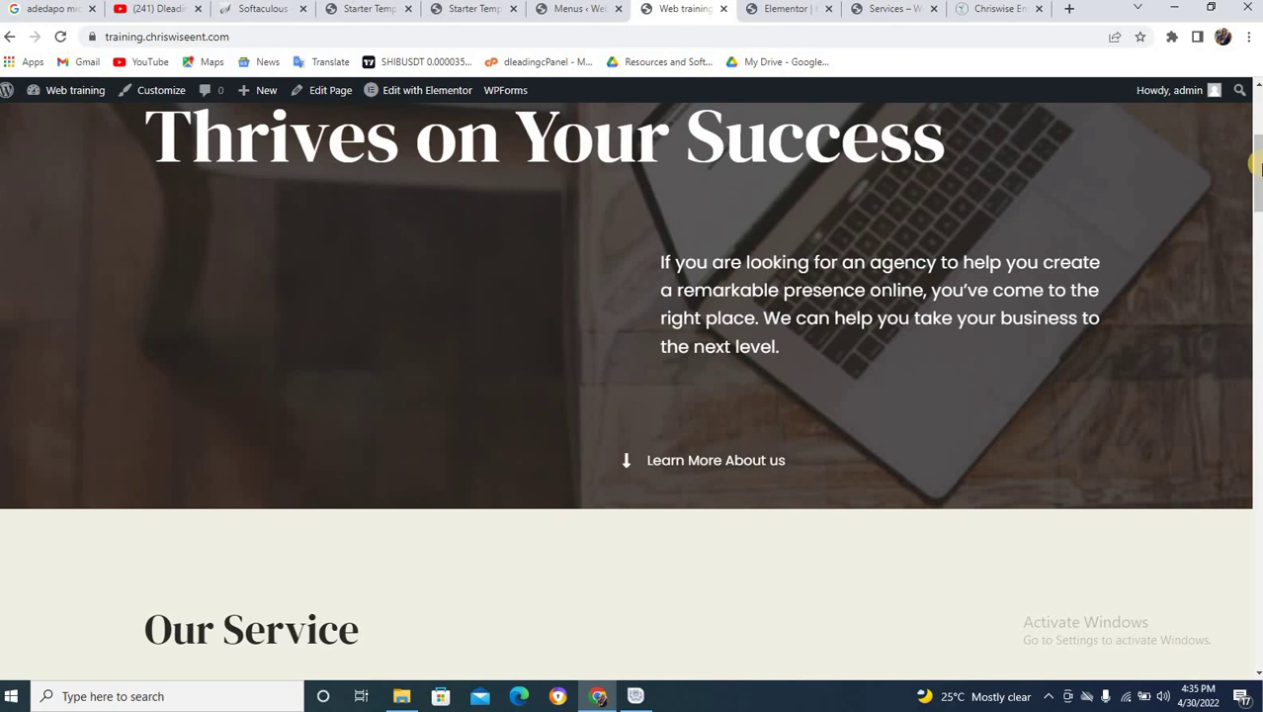
{"action": "scroll", "coordinate": [903, 366], "scroll_direction": "up", "scroll_amount": 3}
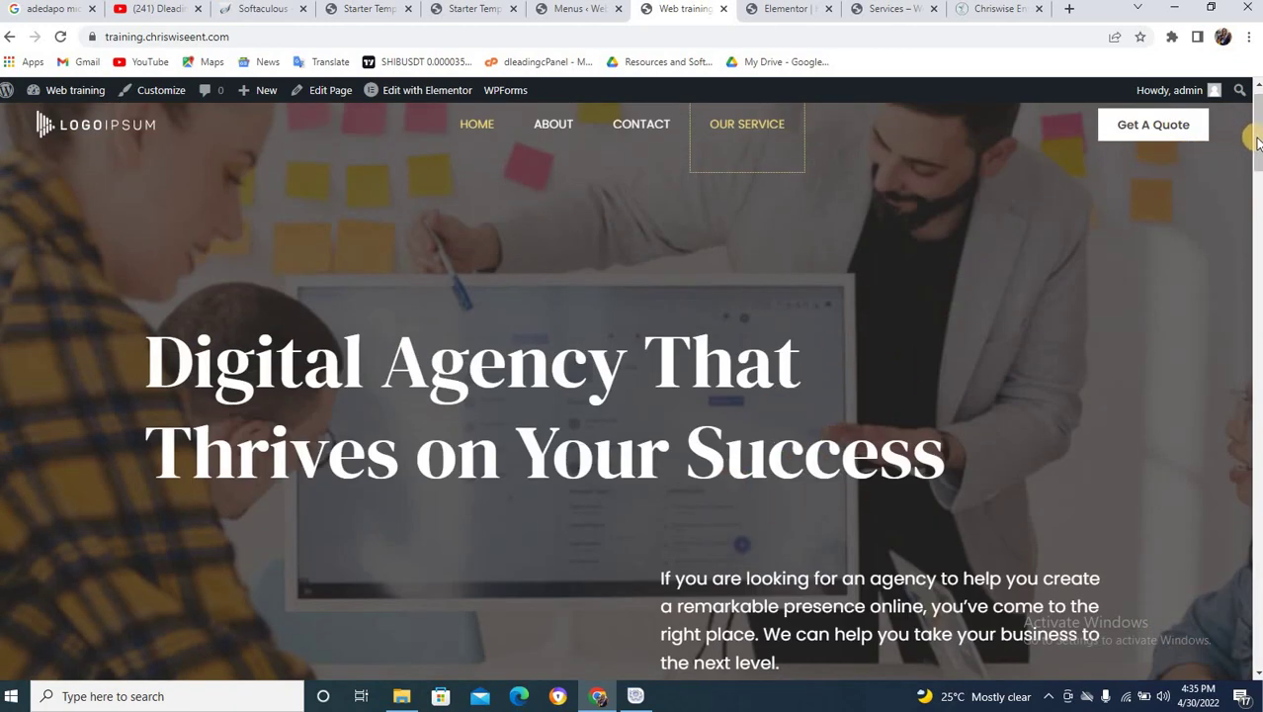
{"action": "left_click_drag", "start_coordinate": [1256, 144], "coordinate": [1258, 227]}
{"action": "scroll", "coordinate": [950, 201], "scroll_direction": "down", "scroll_amount": 3}
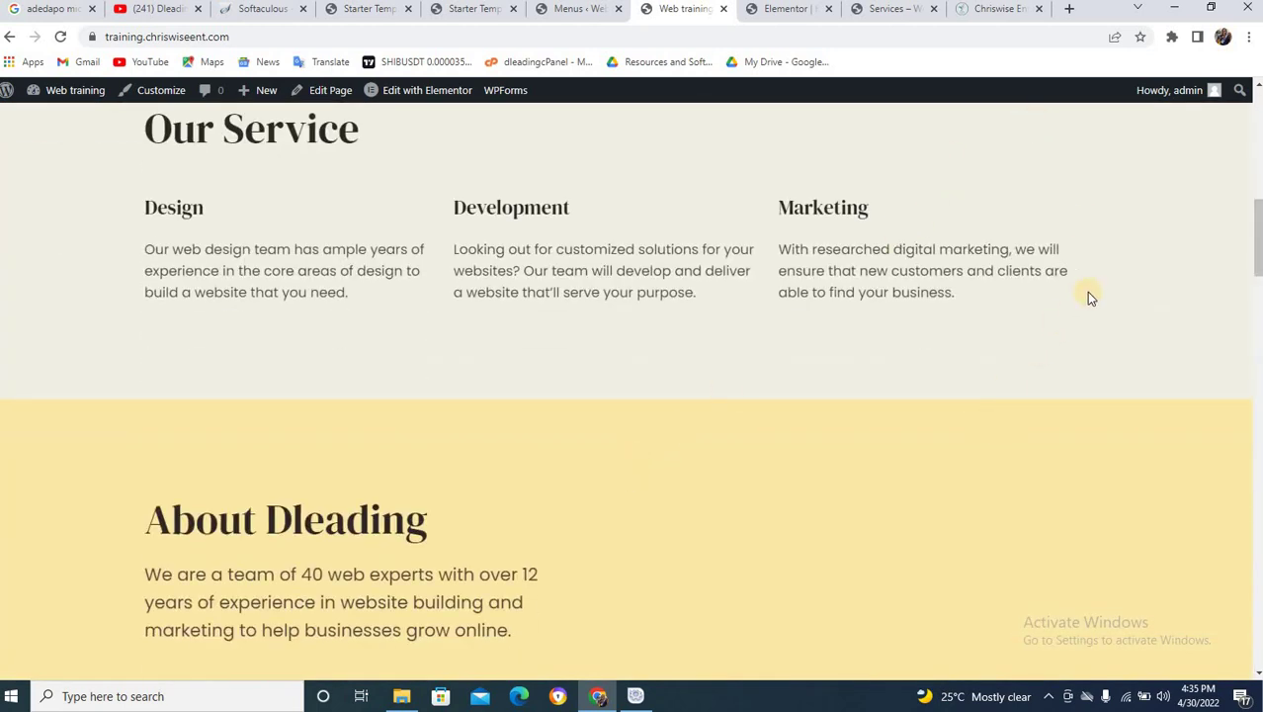
{"action": "left_click_drag", "start_coordinate": [1251, 246], "coordinate": [1258, 522]}
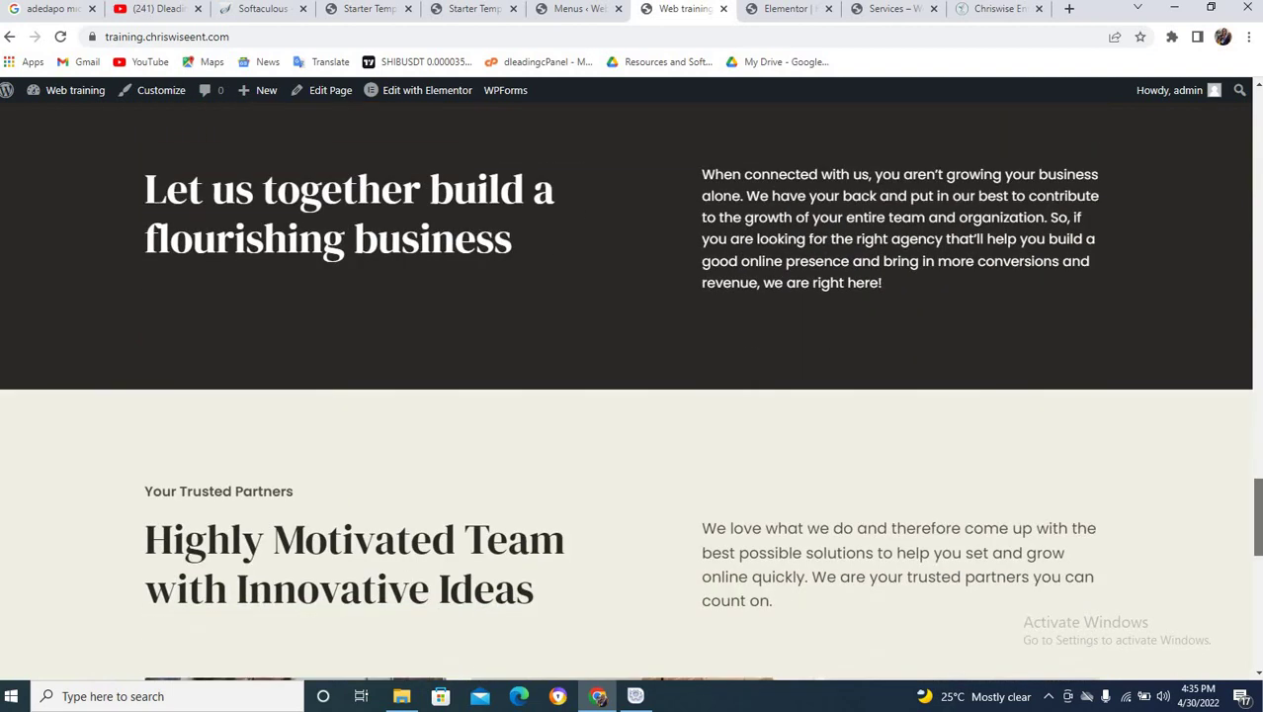
{"action": "scroll", "coordinate": [947, 450], "scroll_direction": "down", "scroll_amount": 3}
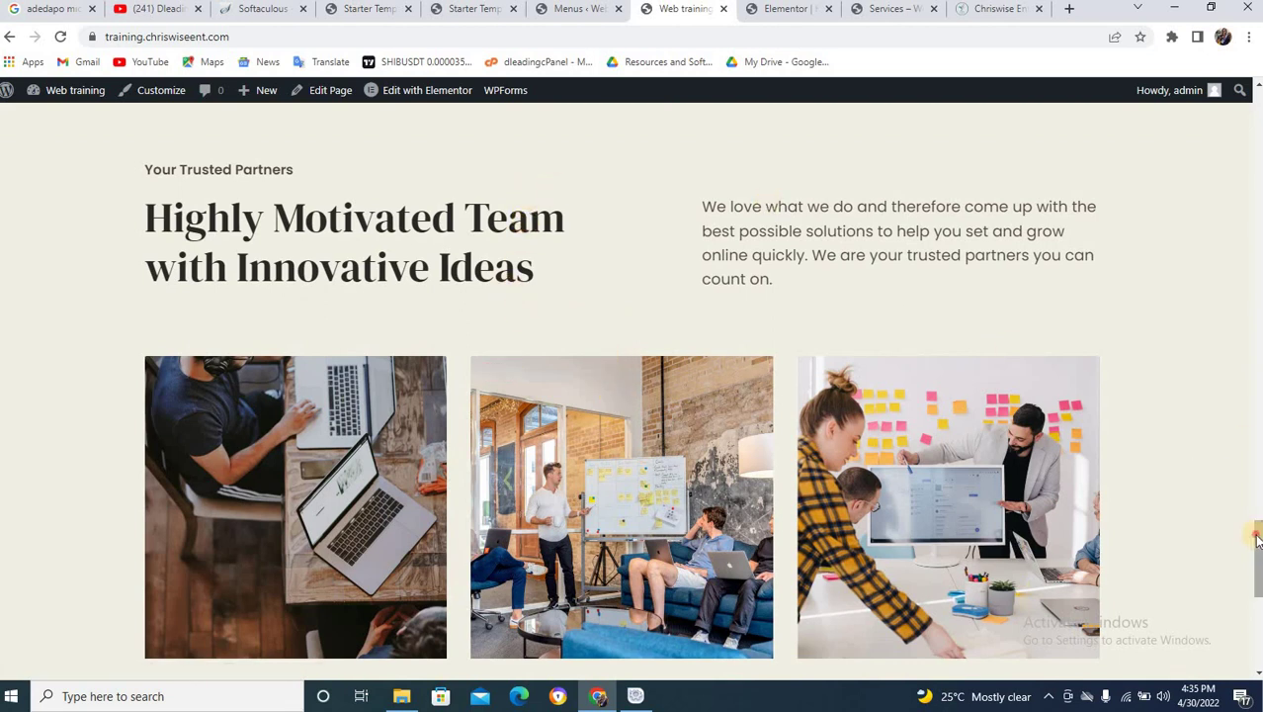
{"action": "left_click_drag", "start_coordinate": [1255, 539], "coordinate": [1253, 513]}
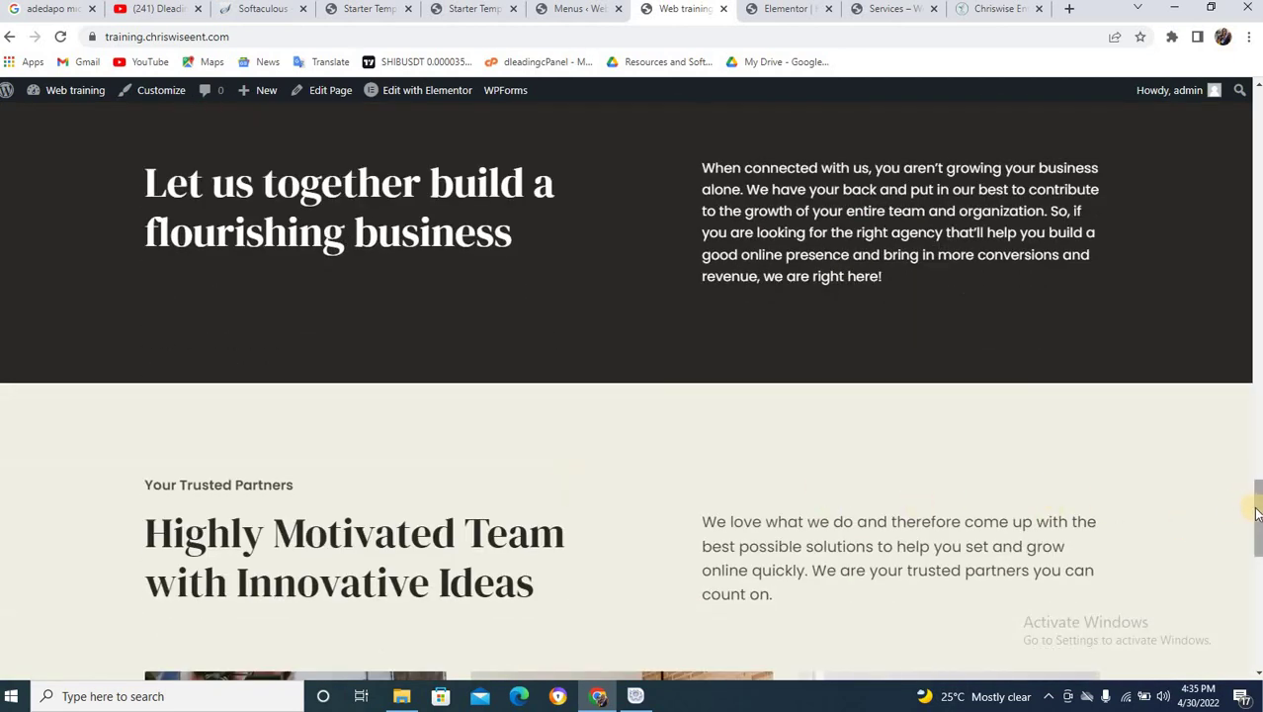
{"action": "left_click_drag", "start_coordinate": [1255, 509], "coordinate": [1251, 398]}
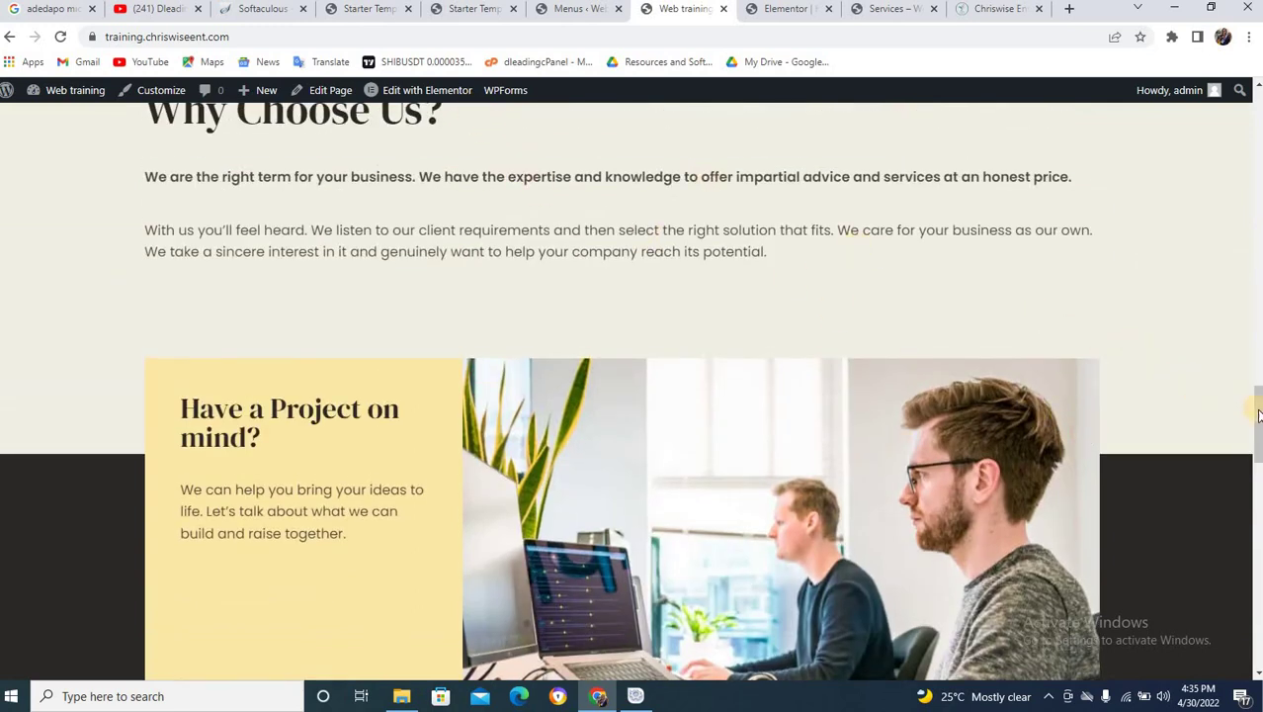
{"action": "left_click_drag", "start_coordinate": [1257, 414], "coordinate": [1255, 366]}
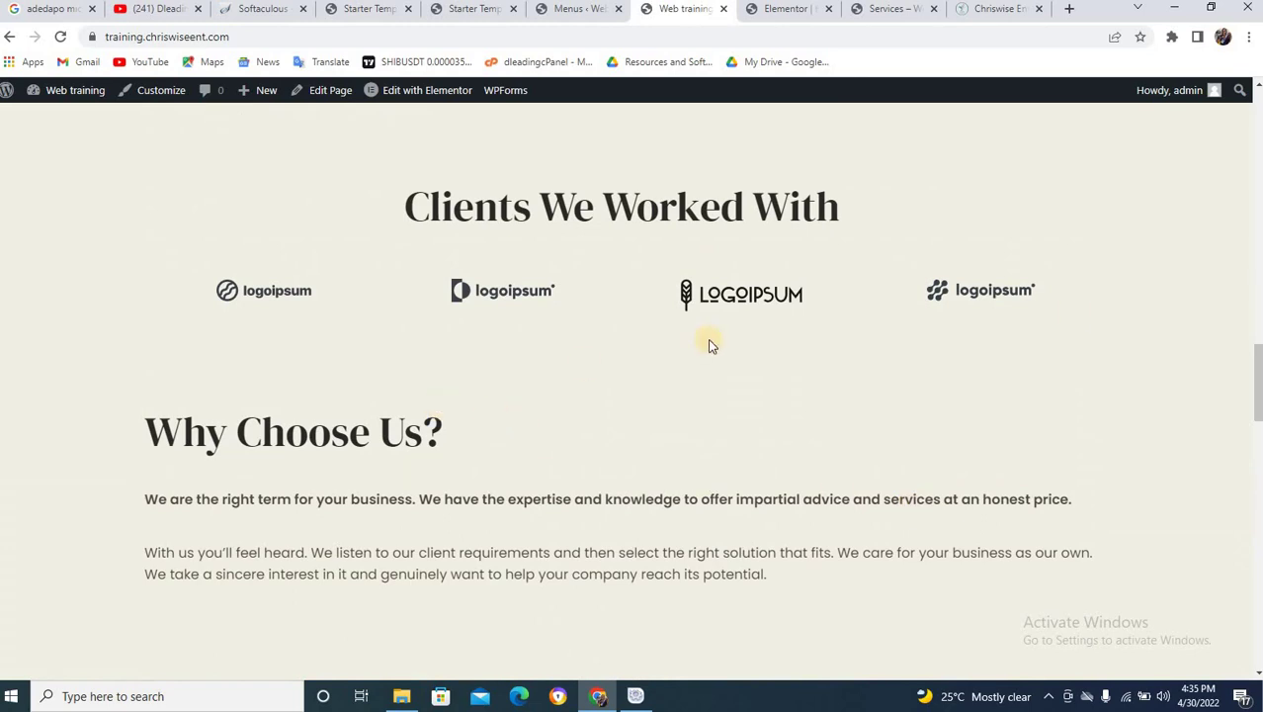
{"action": "left_click_drag", "start_coordinate": [1257, 358], "coordinate": [1254, 182]}
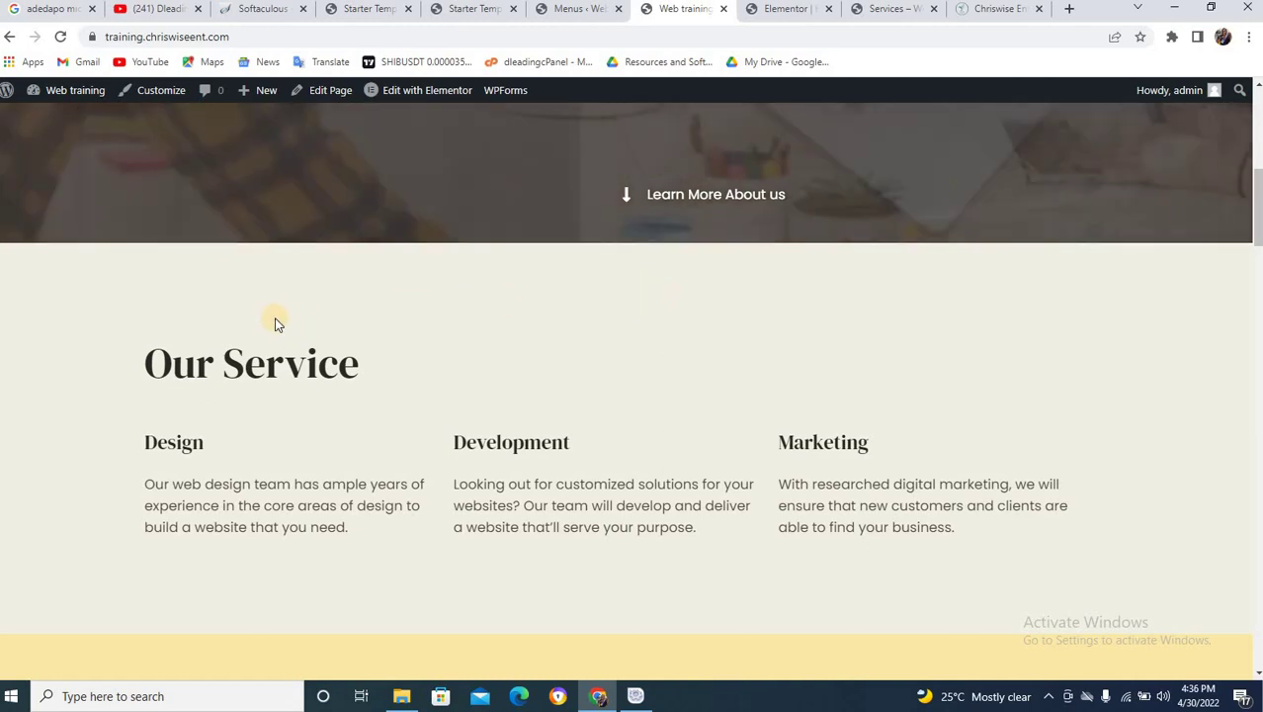
{"action": "left_click", "coordinate": [574, 8]}
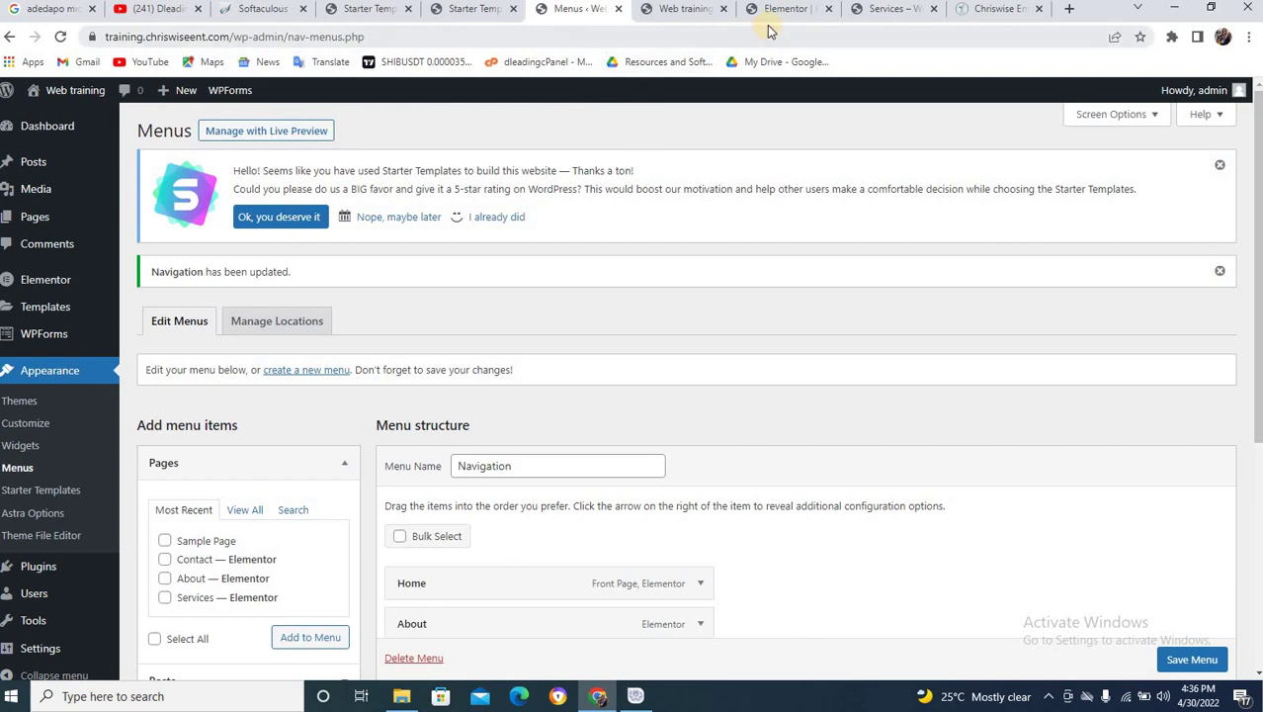
Rerun the YouTube channel search as 'how to build portfolio website', trimming the misspelled ending
{"action": "left_click", "coordinate": [168, 9]}
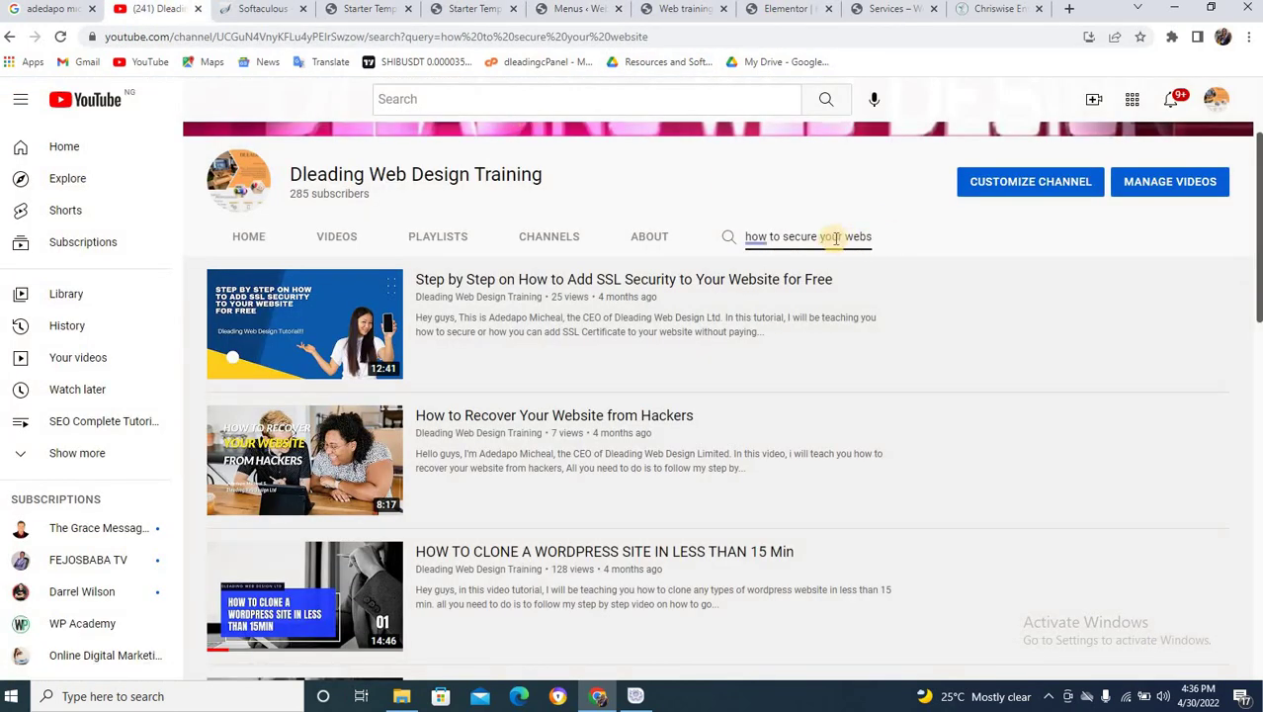
{"action": "triple_click", "coordinate": [836, 238]}
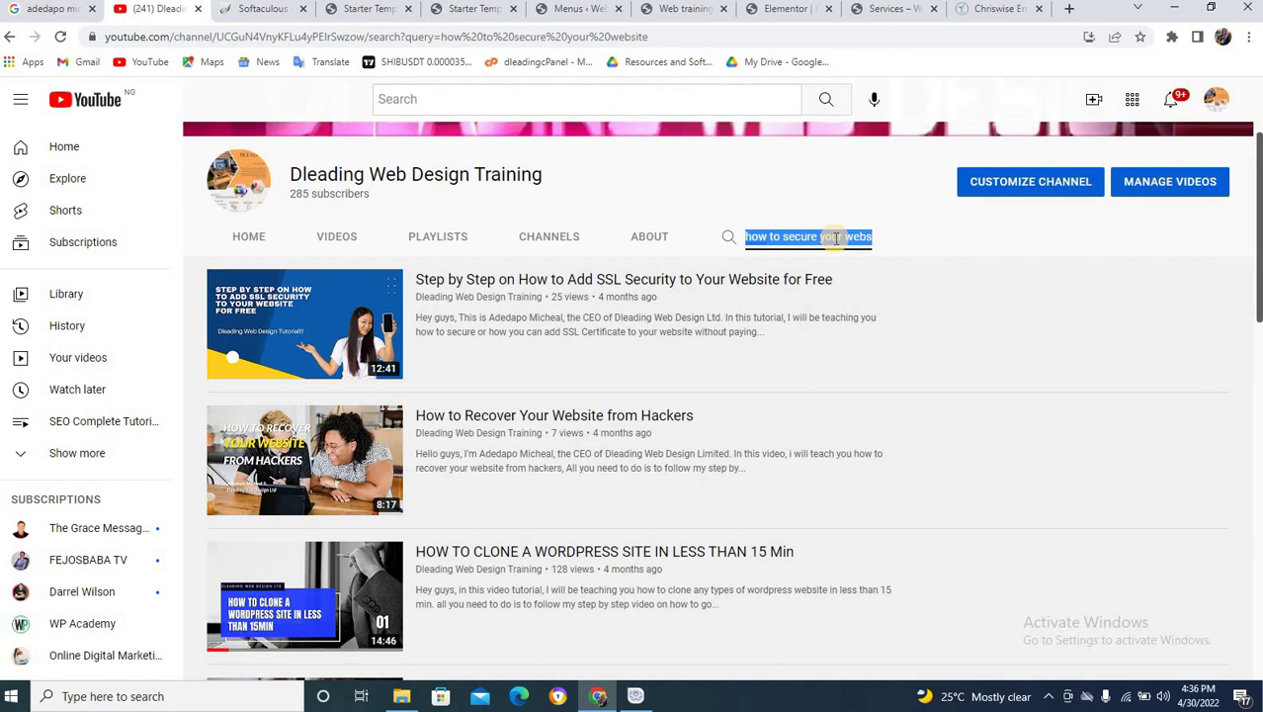
{"action": "type", "text": "h"}
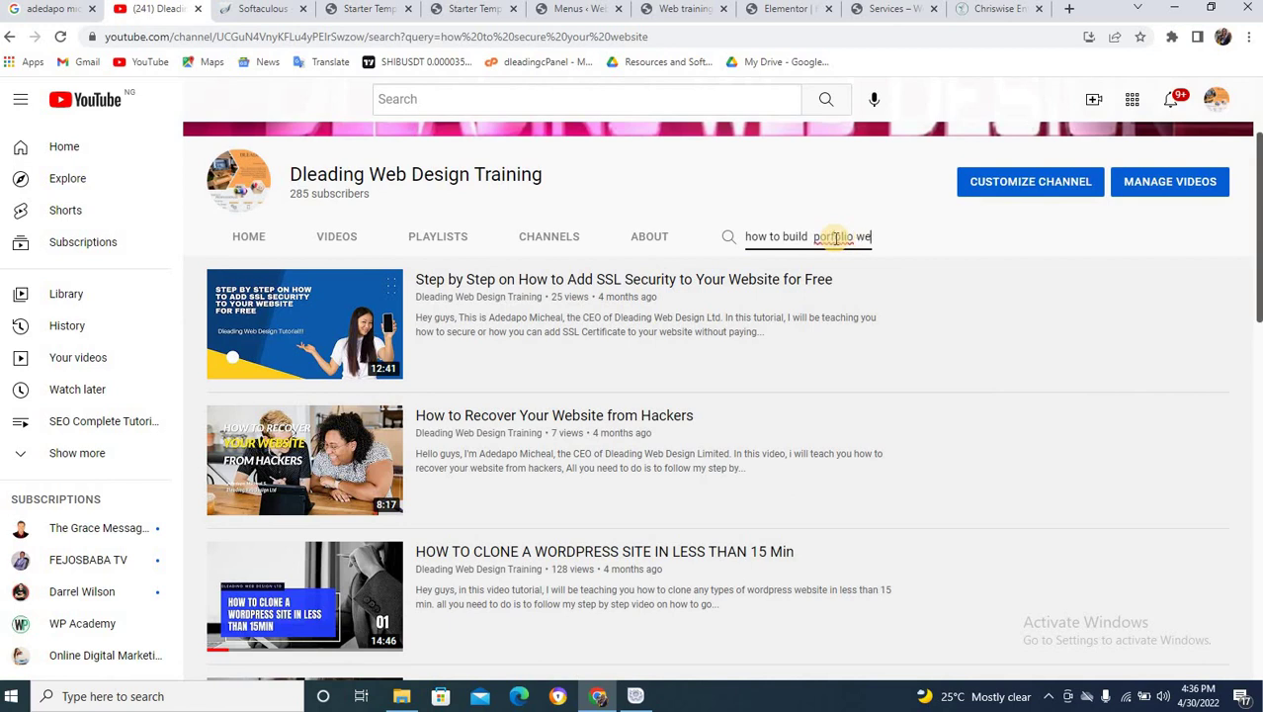
{"action": "type", "text": "bsite"}
{"action": "key", "text": "Return"}
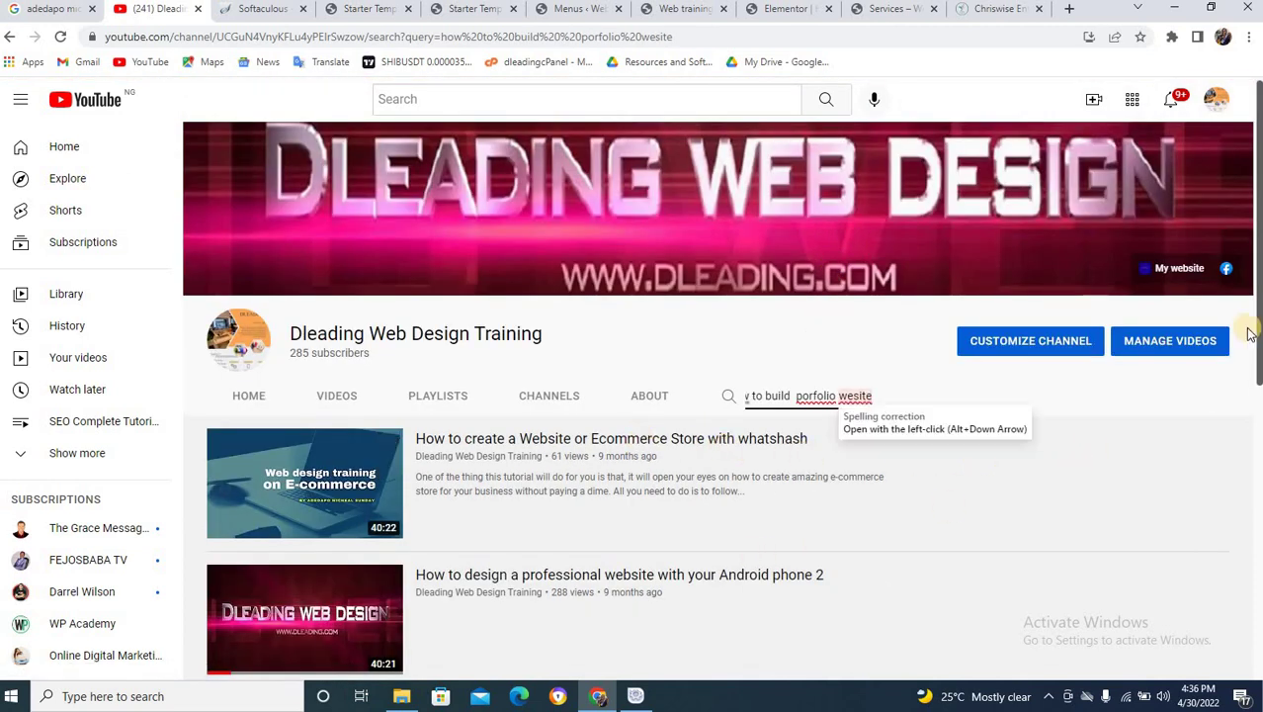
{"action": "left_click_drag", "start_coordinate": [1258, 336], "coordinate": [1258, 419]}
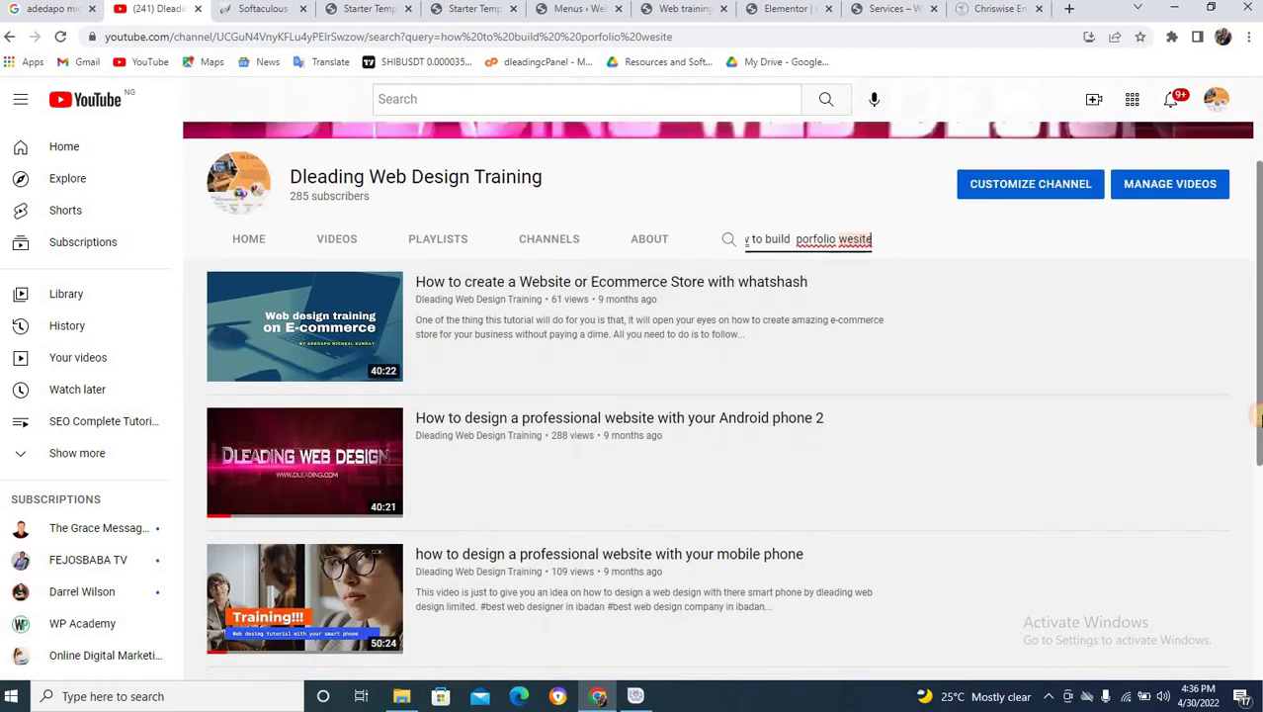
{"action": "scroll", "coordinate": [1258, 419], "scroll_direction": "down", "scroll_amount": 3}
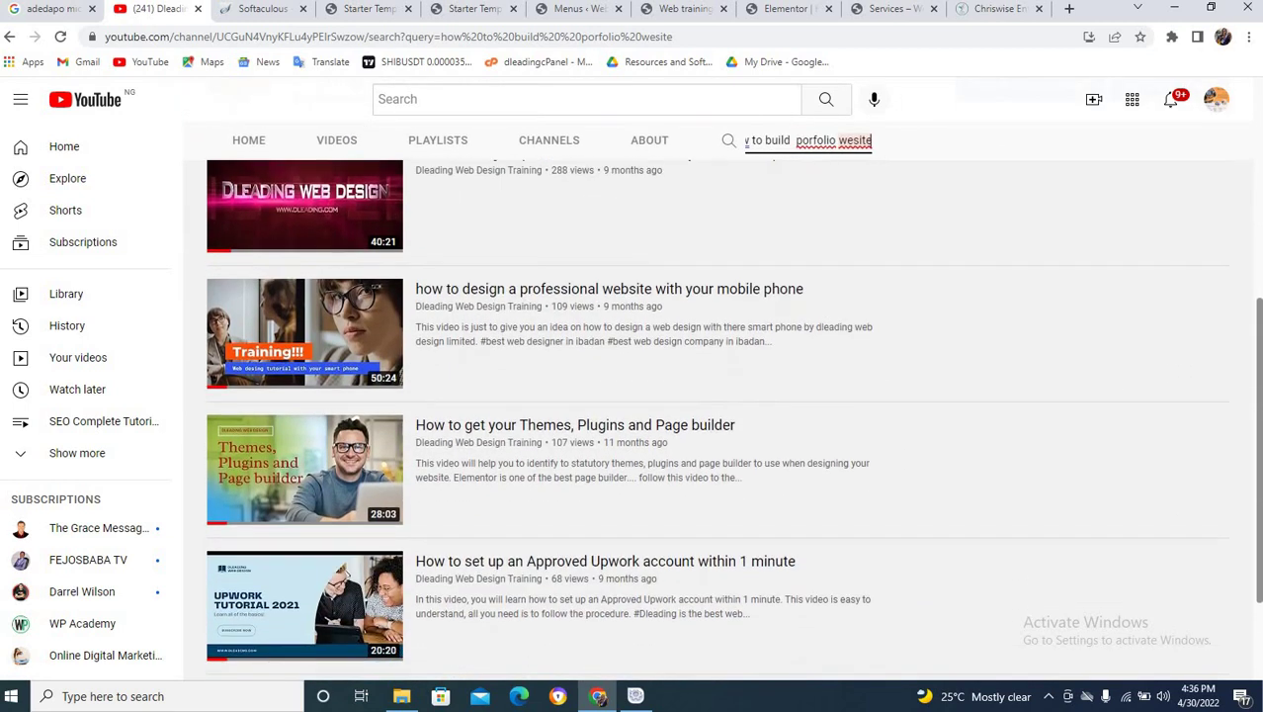
{"action": "scroll", "coordinate": [716, 419], "scroll_direction": "down", "scroll_amount": 2}
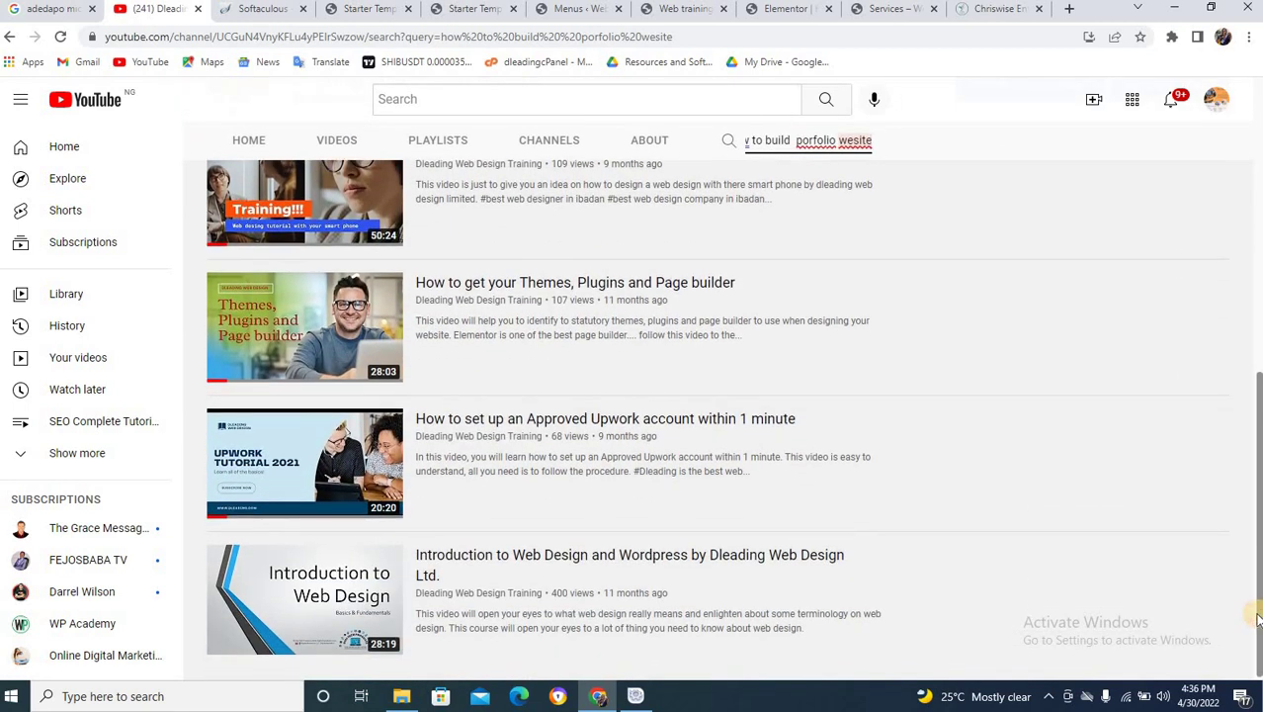
{"action": "scroll", "coordinate": [1258, 618], "scroll_direction": "up", "scroll_amount": 4}
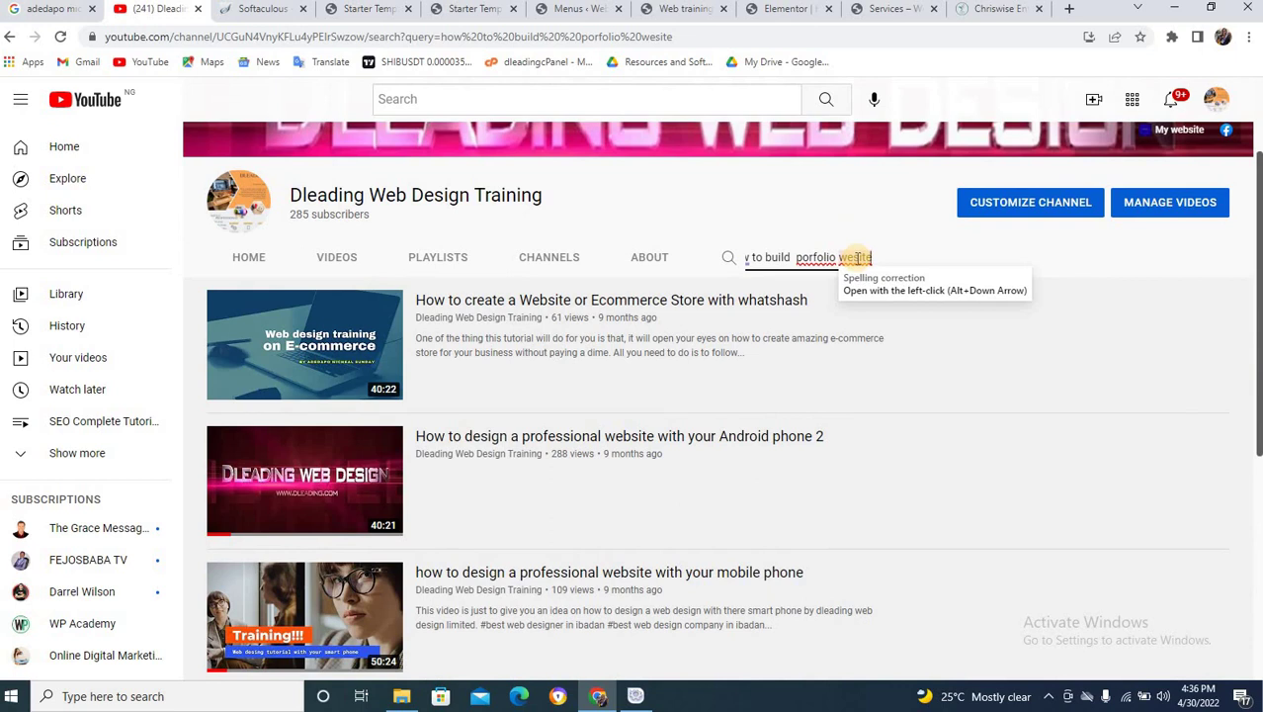
{"action": "key", "text": "BackSpace"}
{"action": "key", "text": "BackSpace"}
{"action": "key", "text": "BackSpace"}
{"action": "key", "text": "BackSpace"}
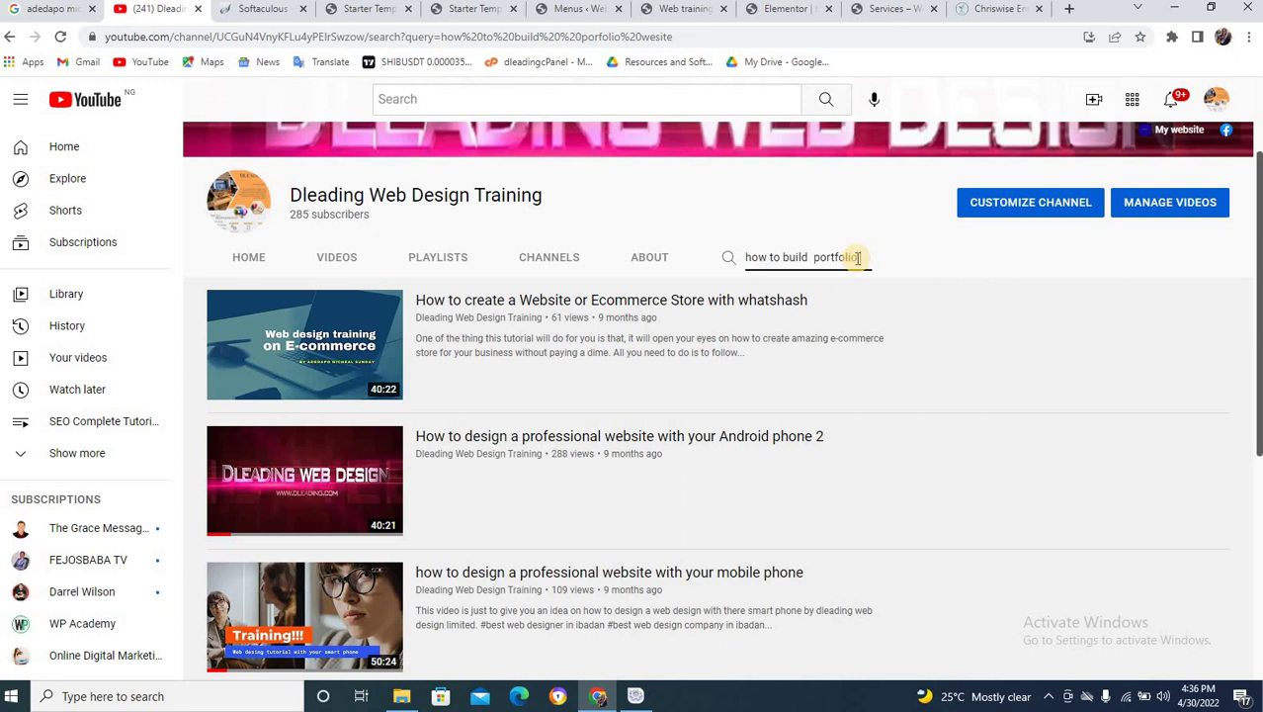
Search the channel for 'portfolio website', then open the Web Design Tutorial playlist
{"action": "type", "text": "website"}
{"action": "key", "text": "Return"}
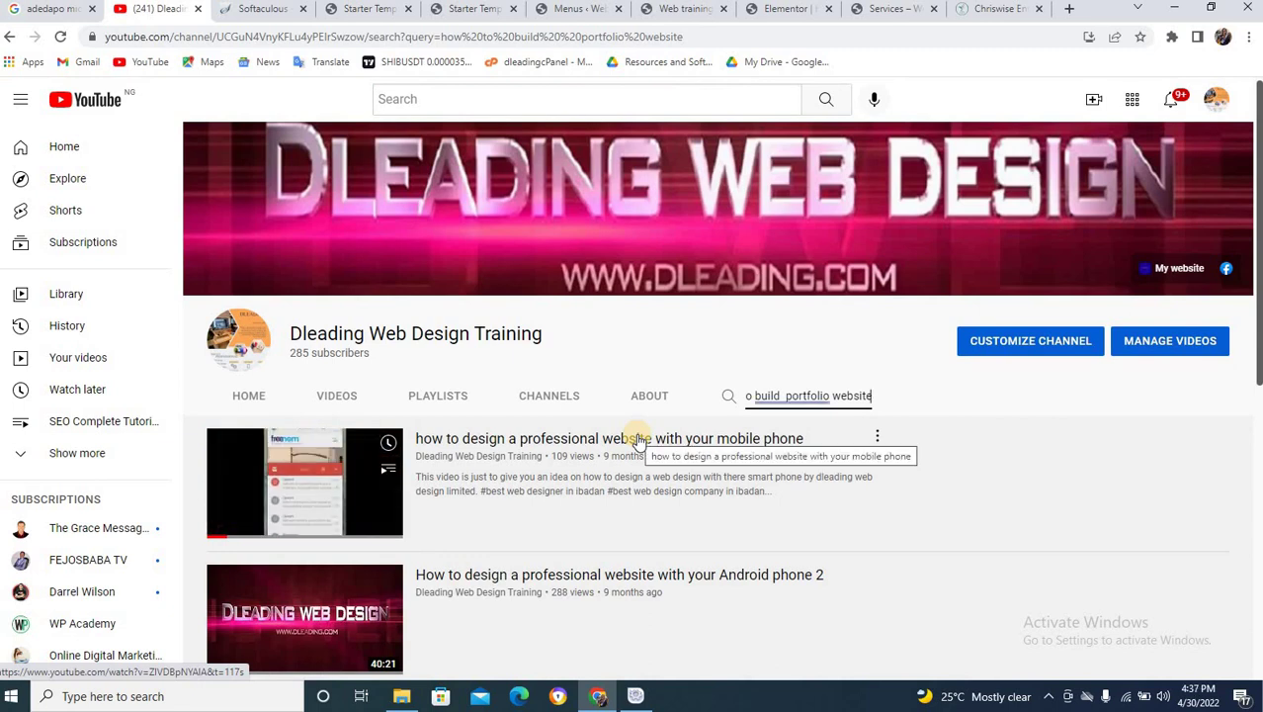
{"action": "scroll", "coordinate": [640, 441], "scroll_direction": "down", "scroll_amount": 3}
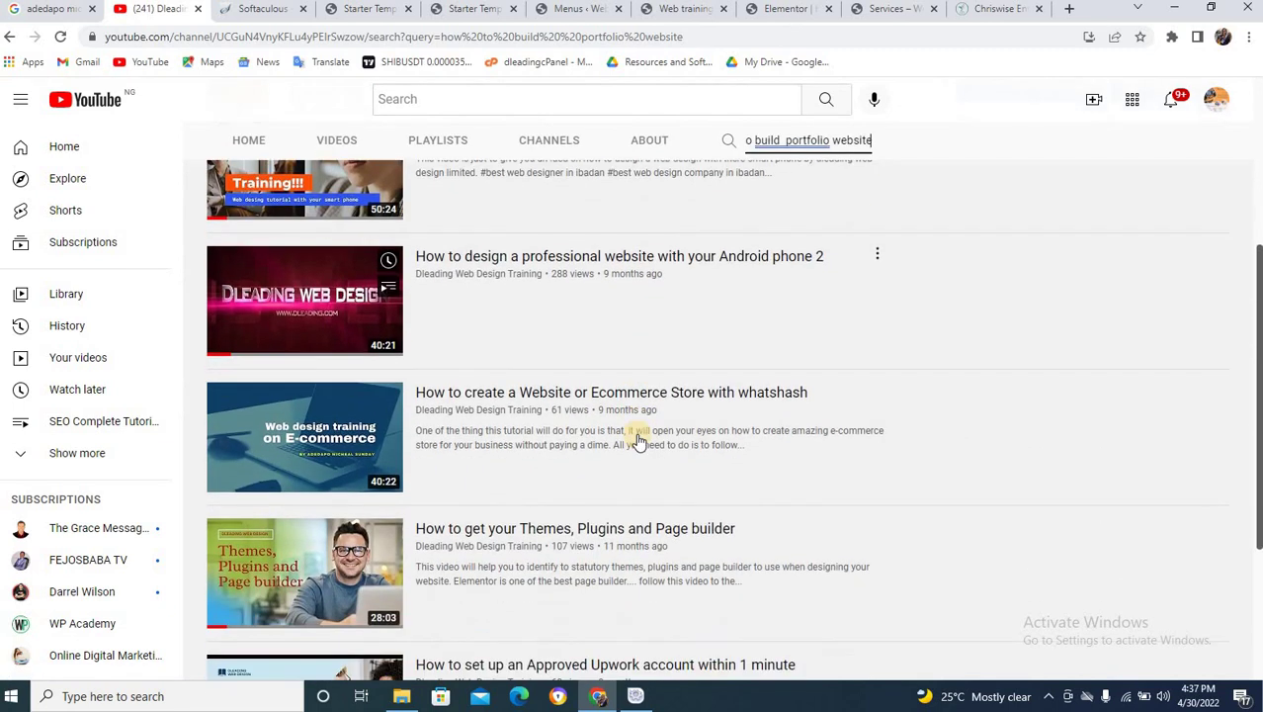
{"action": "scroll", "coordinate": [640, 441], "scroll_direction": "down", "scroll_amount": 3}
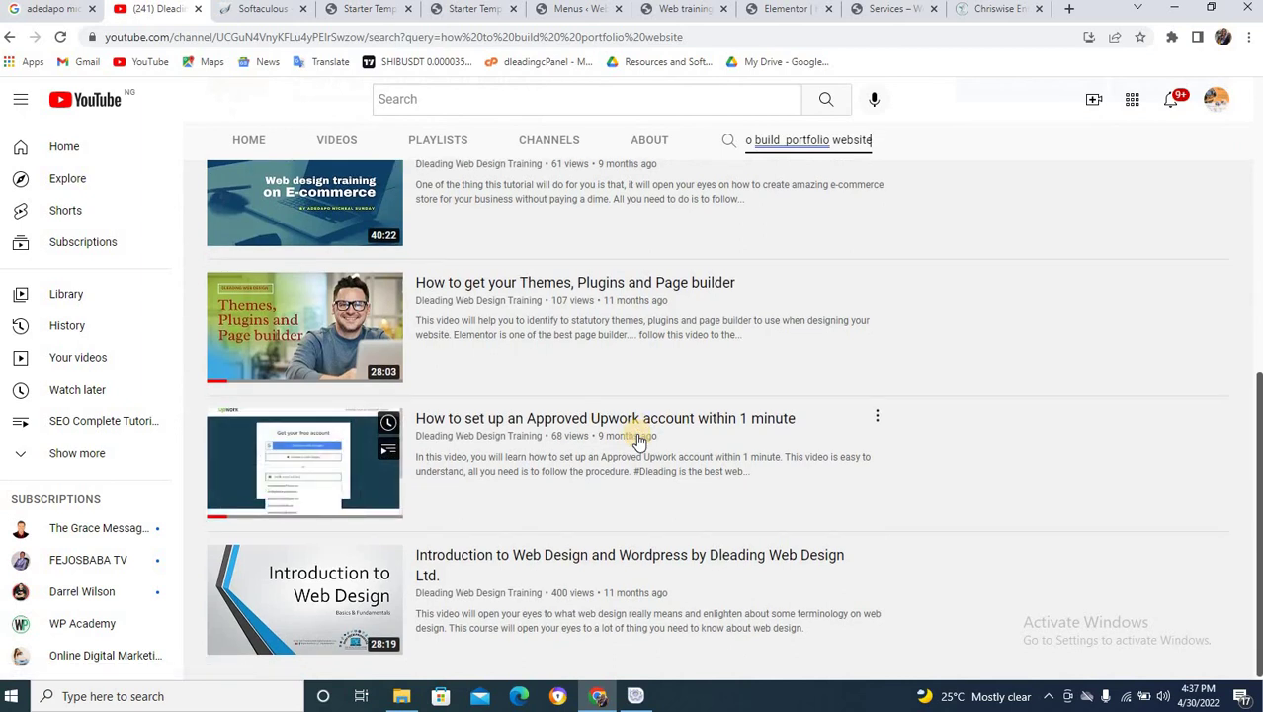
{"action": "scroll", "coordinate": [638, 441], "scroll_direction": "up", "scroll_amount": 2}
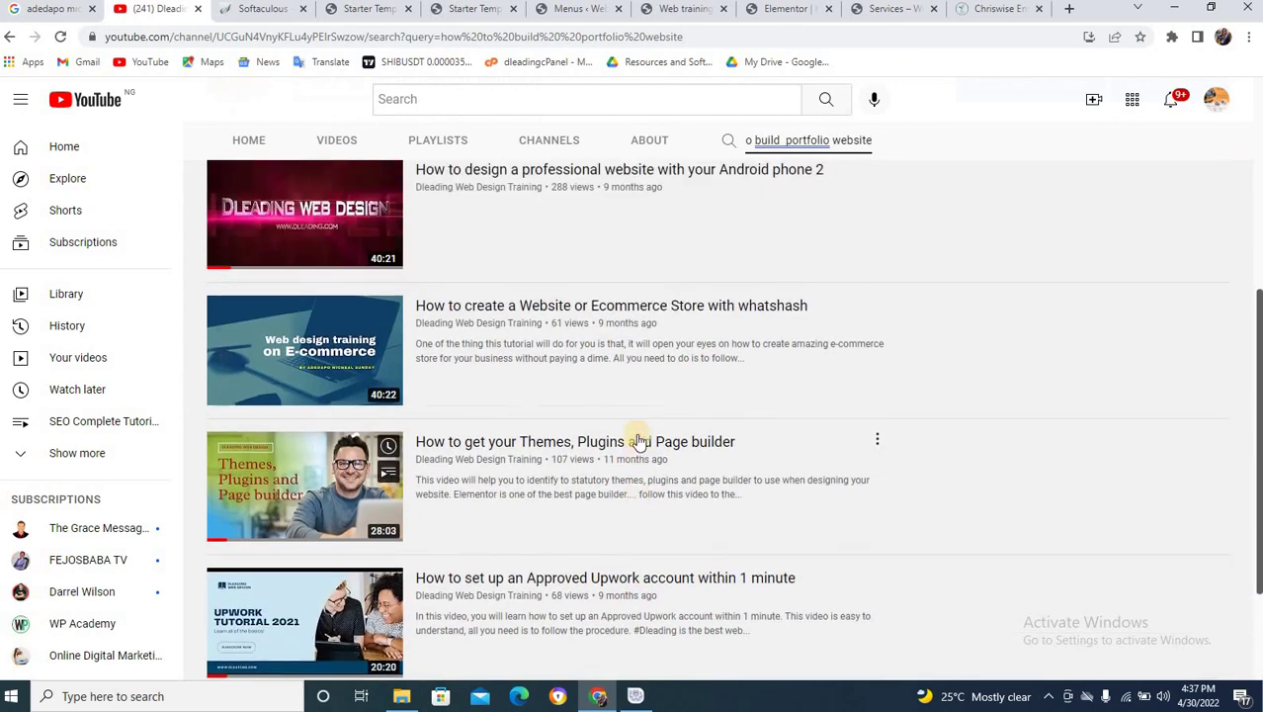
{"action": "scroll", "coordinate": [638, 439], "scroll_direction": "up", "scroll_amount": 3}
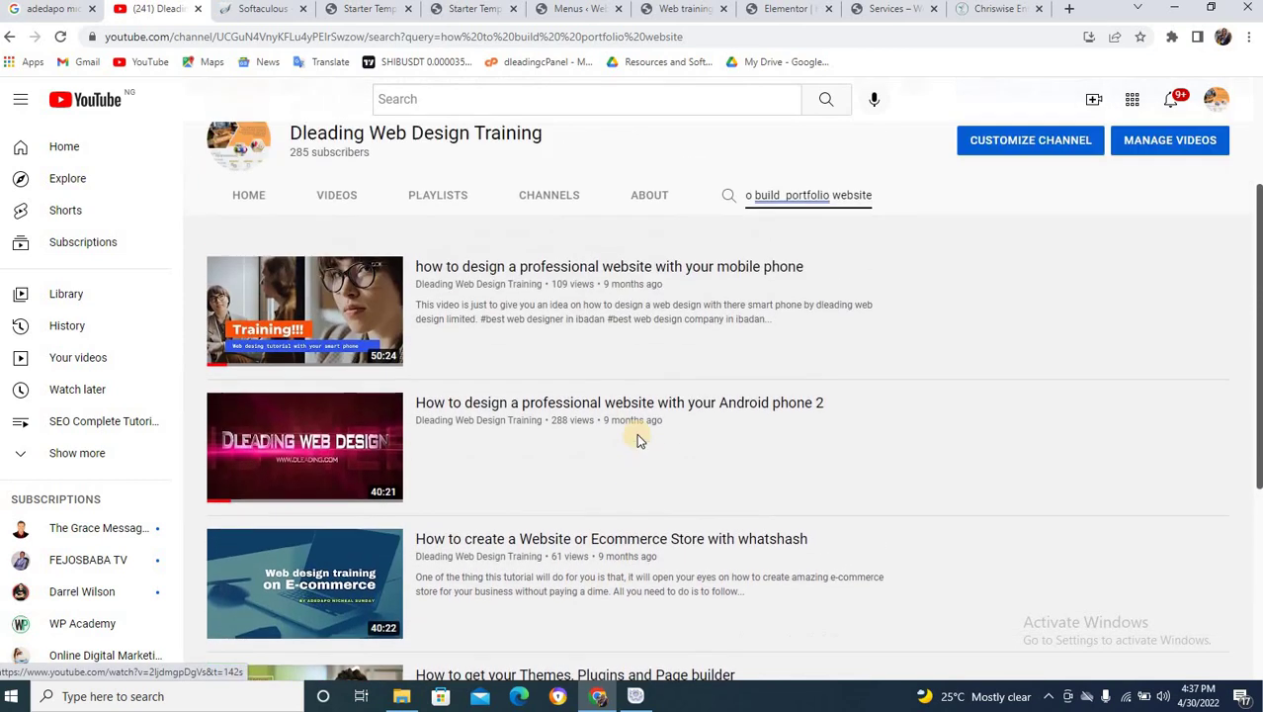
{"action": "scroll", "coordinate": [637, 440], "scroll_direction": "up", "scroll_amount": 2}
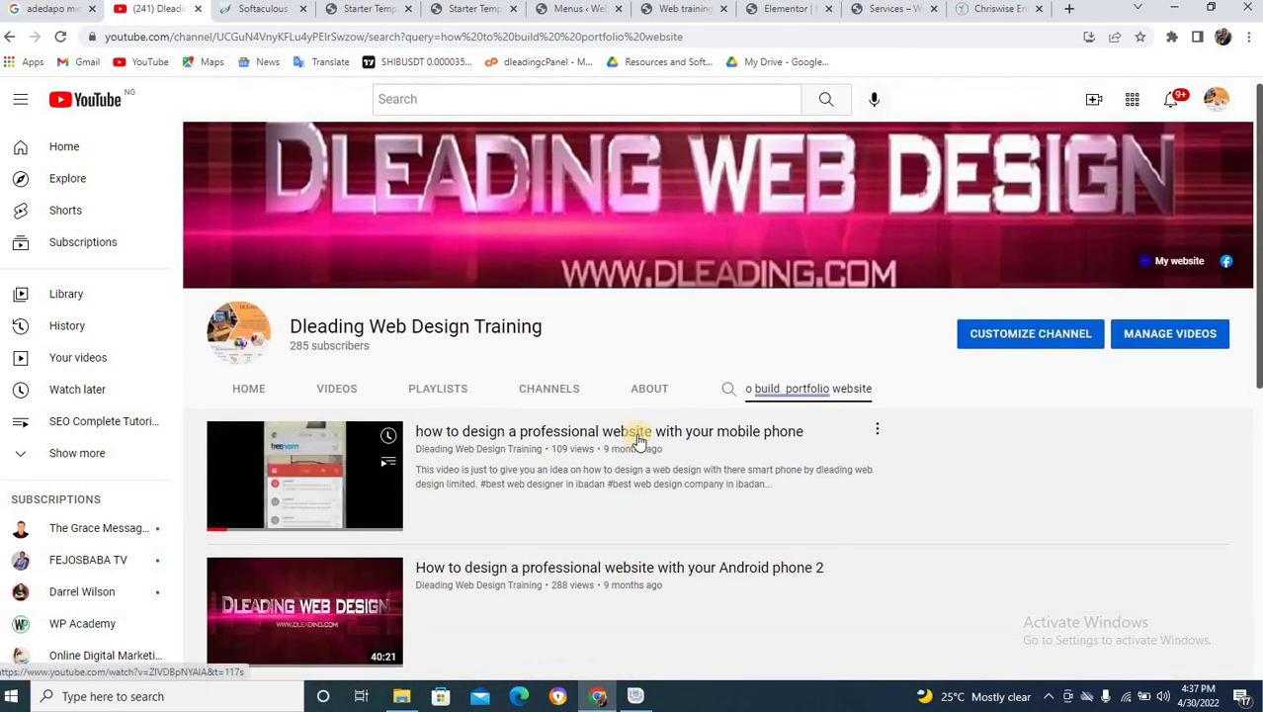
{"action": "left_click", "coordinate": [449, 385]}
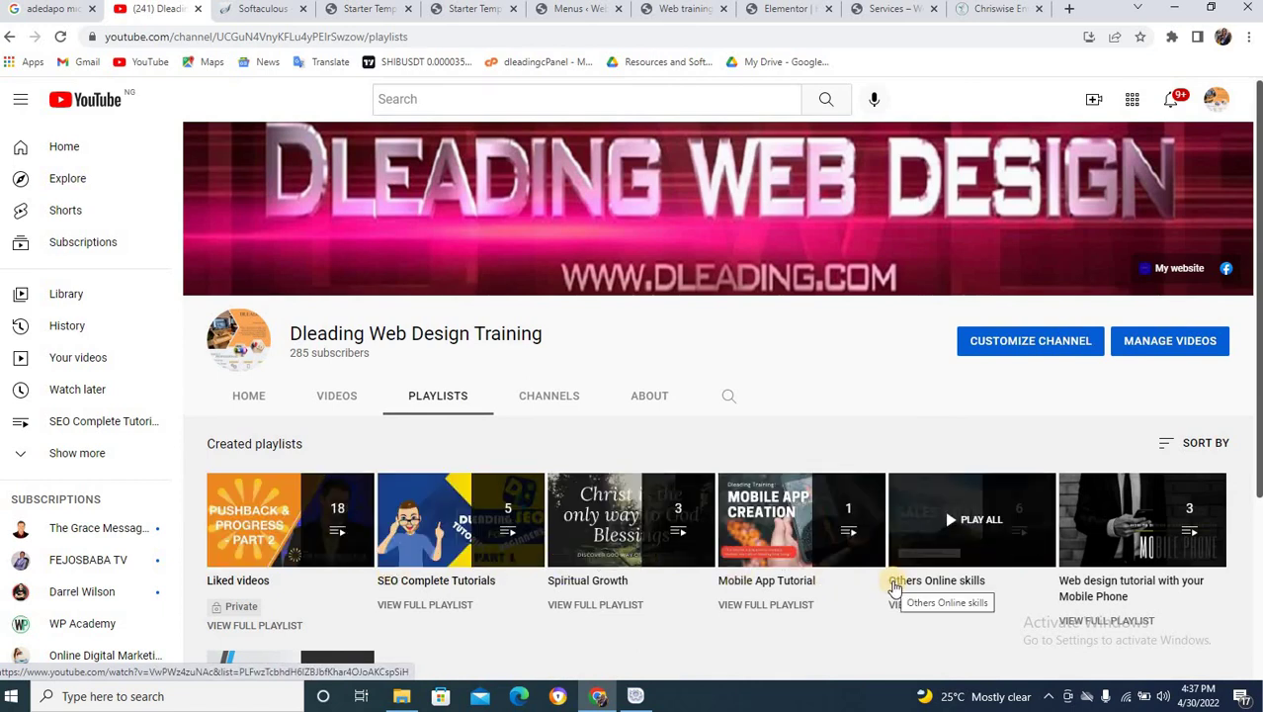
{"action": "scroll", "coordinate": [895, 587], "scroll_direction": "down", "scroll_amount": 3}
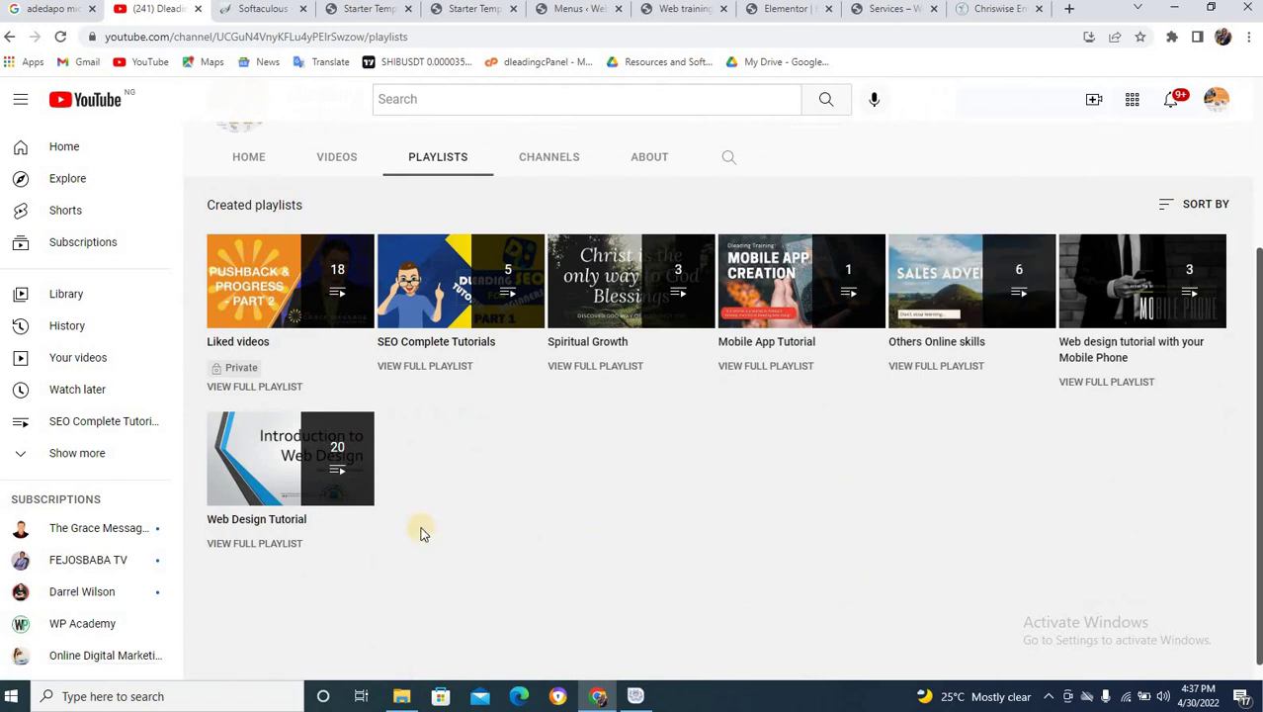
{"action": "left_click", "coordinate": [286, 461]}
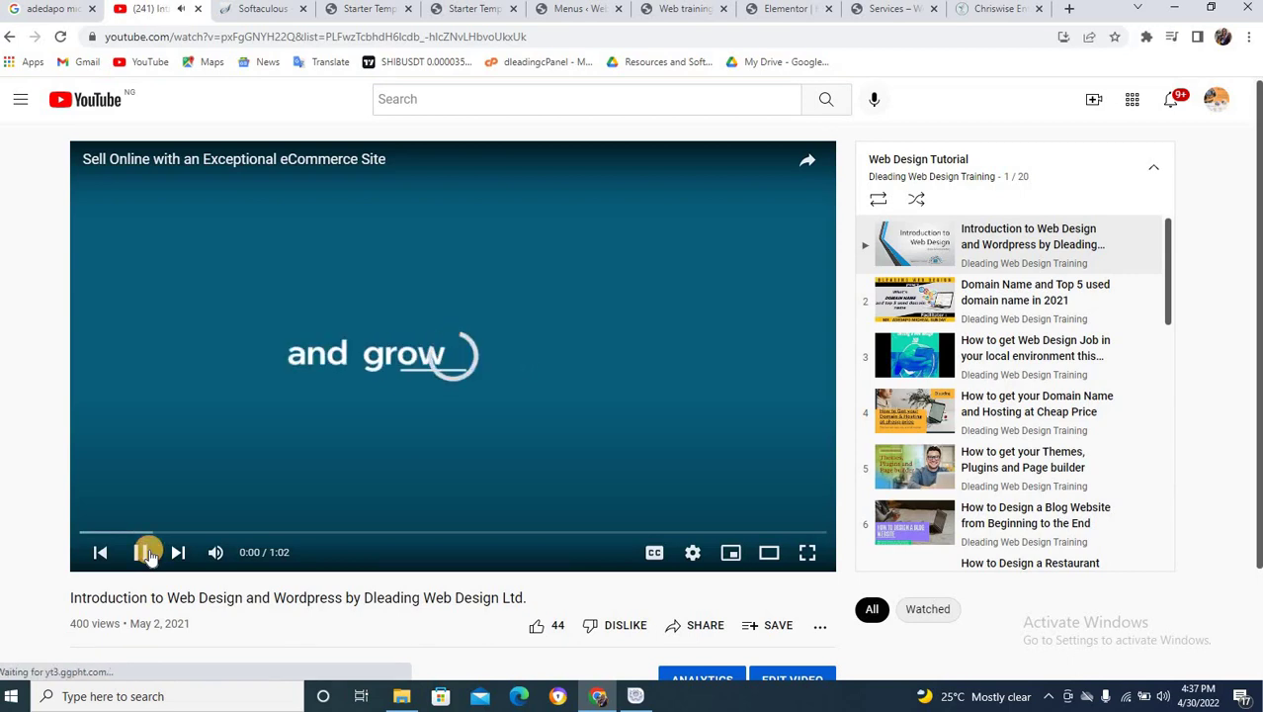
Open the portfolio website video from the playlist and pause it at 14:50
{"action": "left_click", "coordinate": [146, 554]}
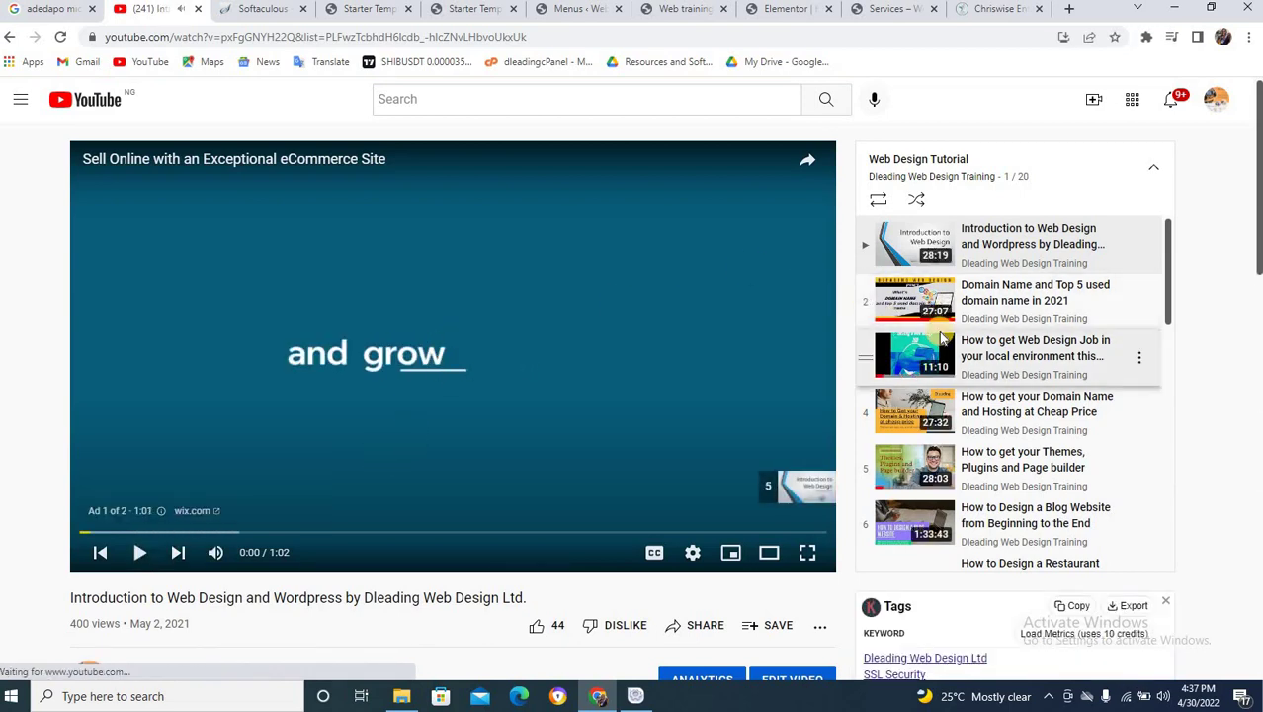
{"action": "scroll", "coordinate": [942, 339], "scroll_direction": "down", "scroll_amount": 3}
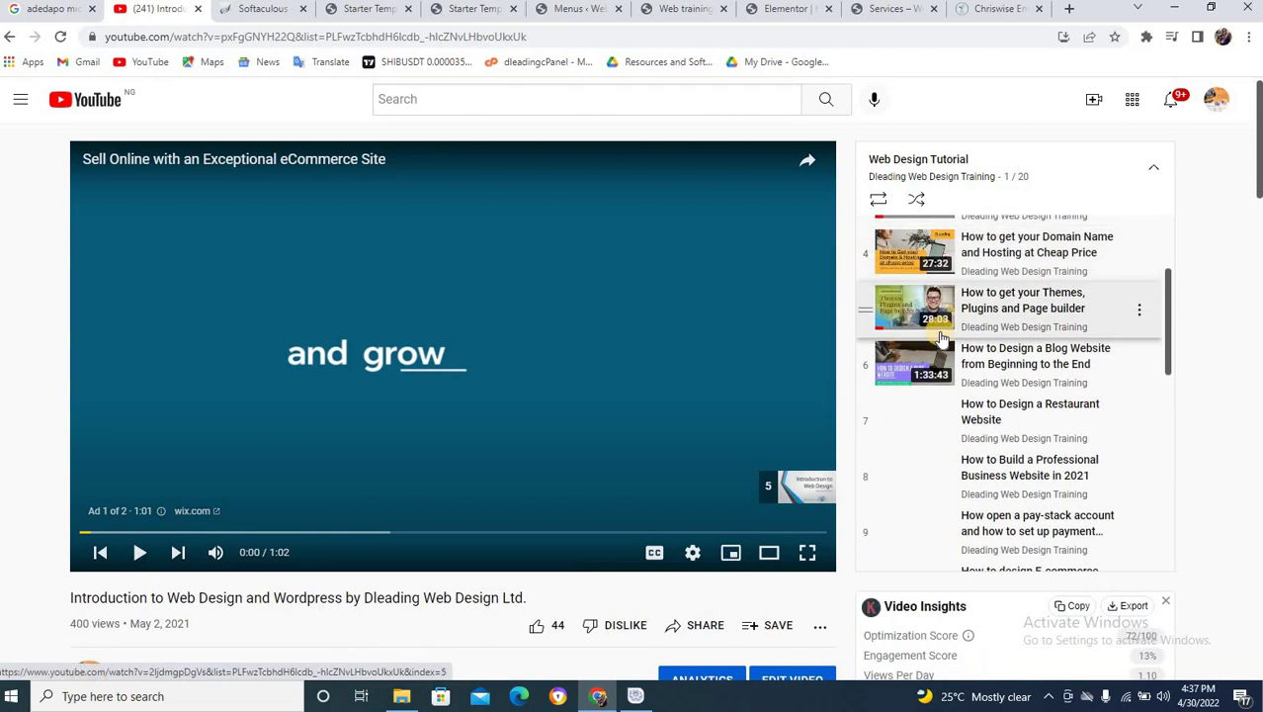
{"action": "scroll", "coordinate": [941, 339], "scroll_direction": "down", "scroll_amount": 5}
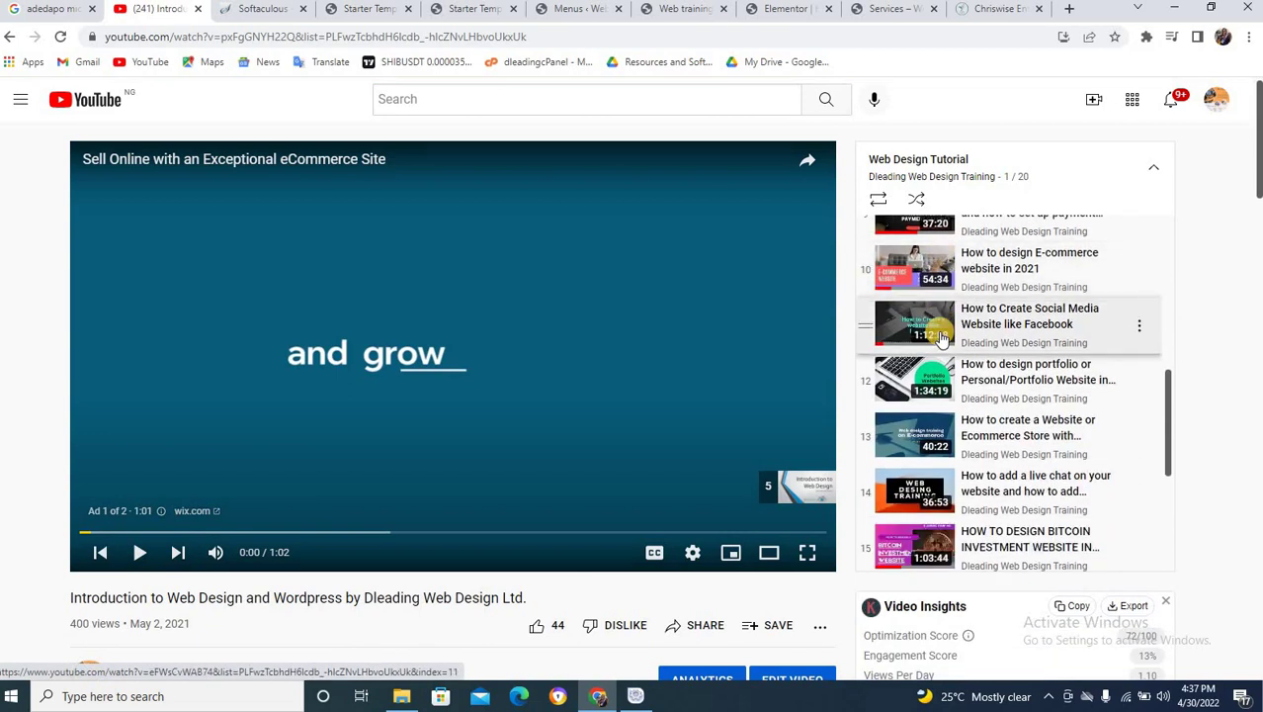
{"action": "left_click", "coordinate": [1063, 372]}
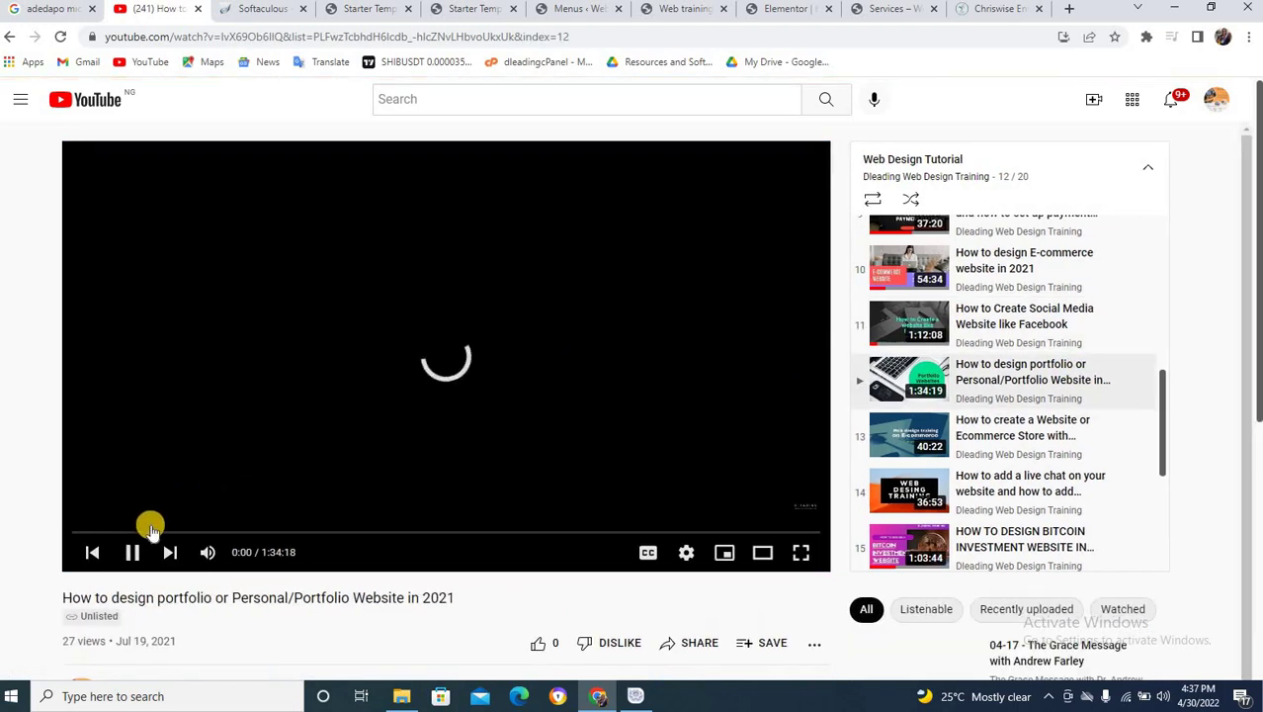
{"action": "left_click", "coordinate": [147, 532]}
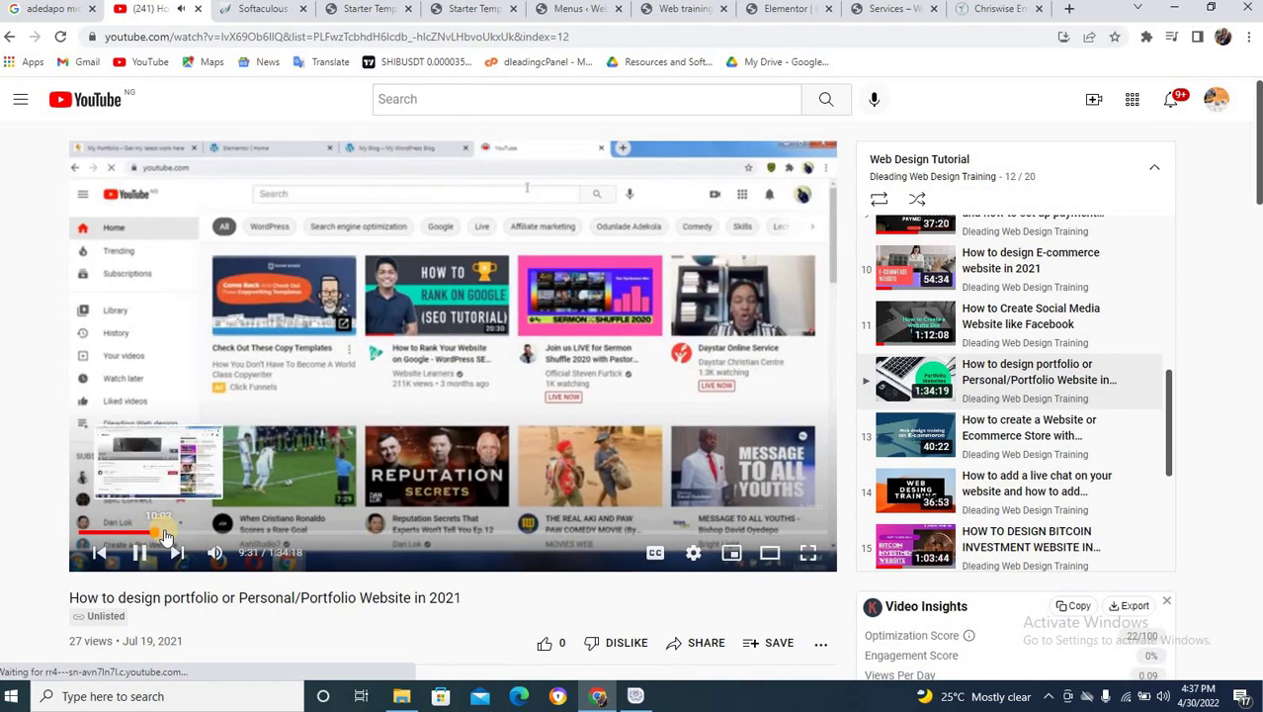
{"action": "left_click", "coordinate": [170, 534]}
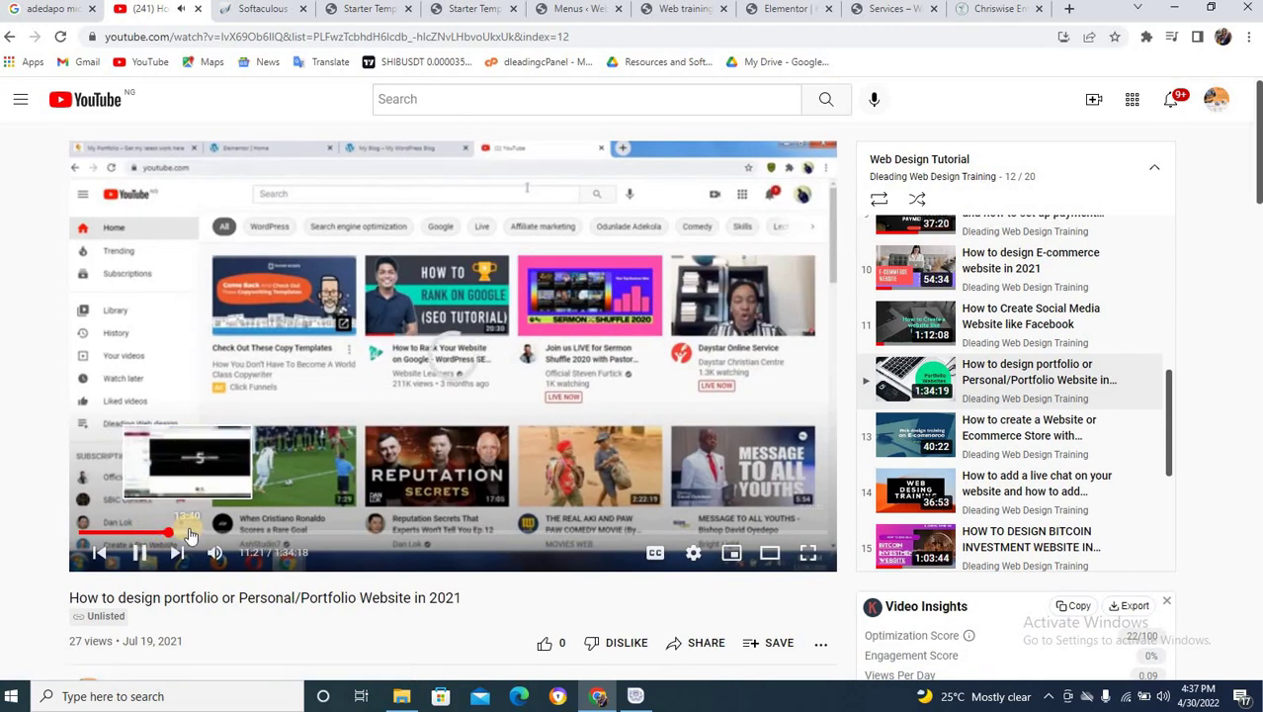
{"action": "left_click", "coordinate": [198, 535]}
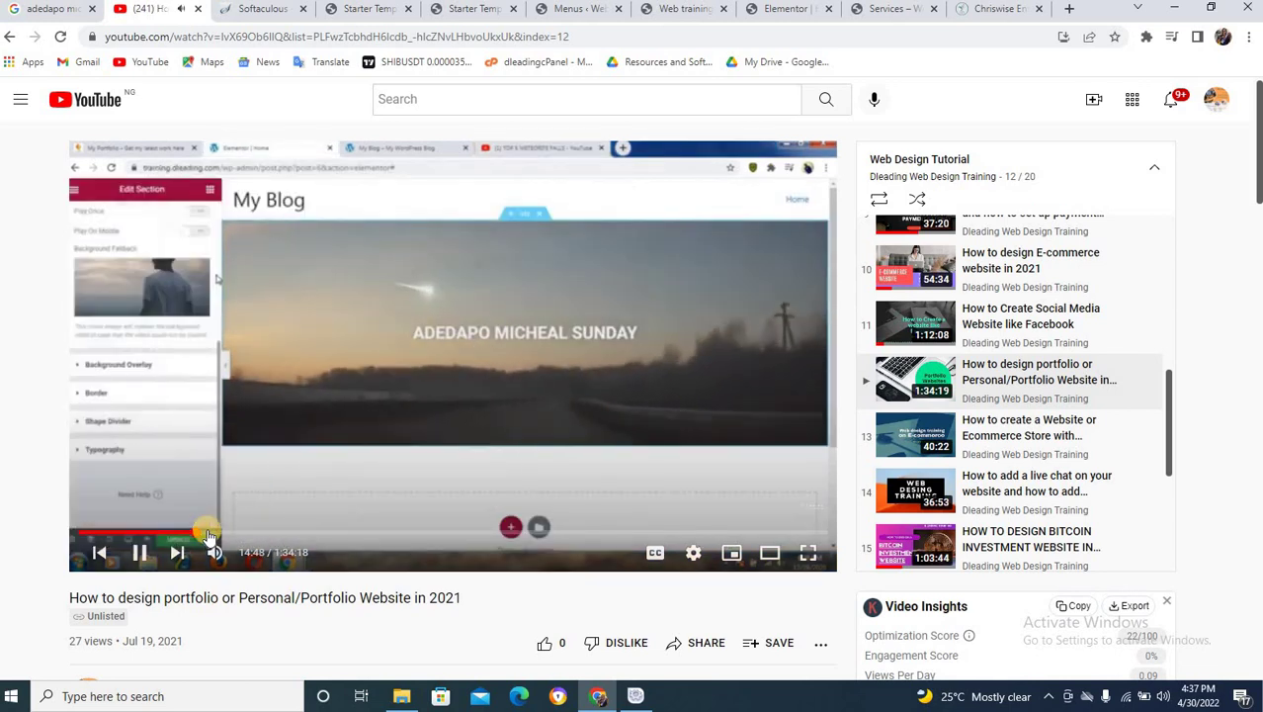
{"action": "key", "text": "space"}
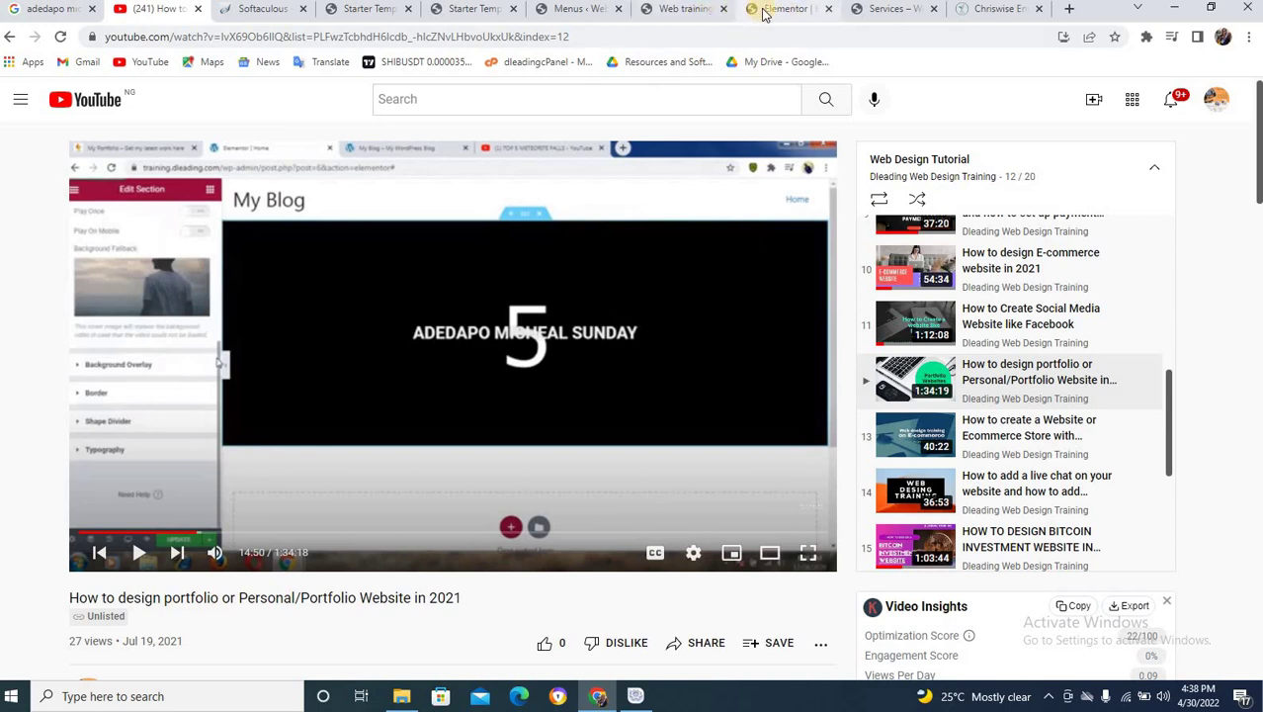
Return to the Elementor homepage editor showing the Menu Anchor with ID ourservice
{"action": "left_click", "coordinate": [764, 12]}
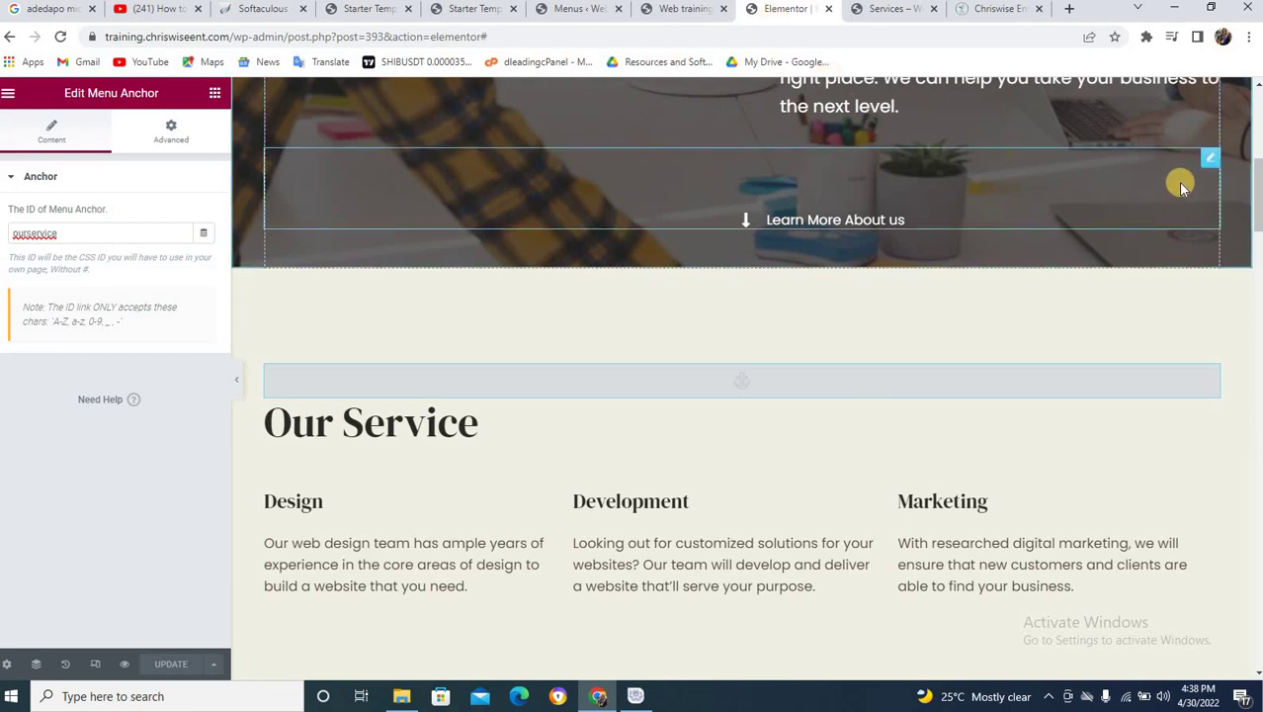
{"action": "scroll", "coordinate": [1251, 177], "scroll_direction": "up", "scroll_amount": 6}
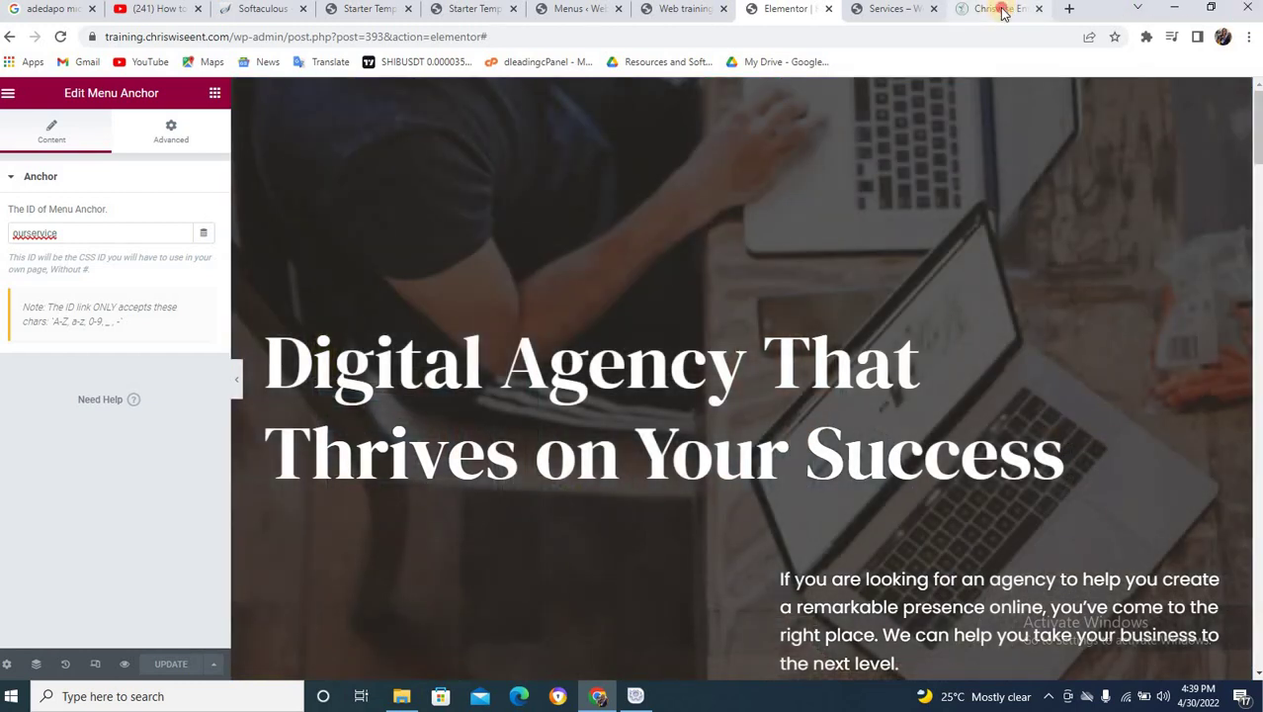
From the live site's tab, search Google for 'the best web design company in ibadan'
{"action": "left_click", "coordinate": [1002, 10]}
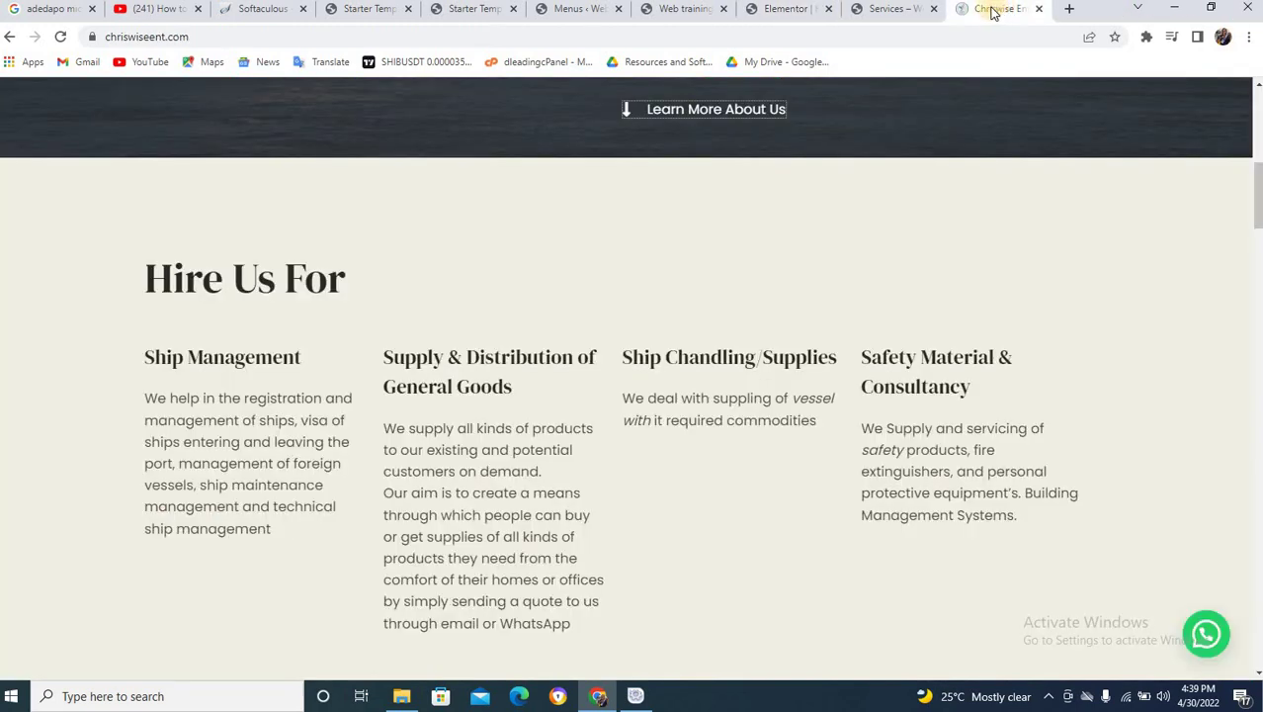
{"action": "left_click", "coordinate": [714, 41]}
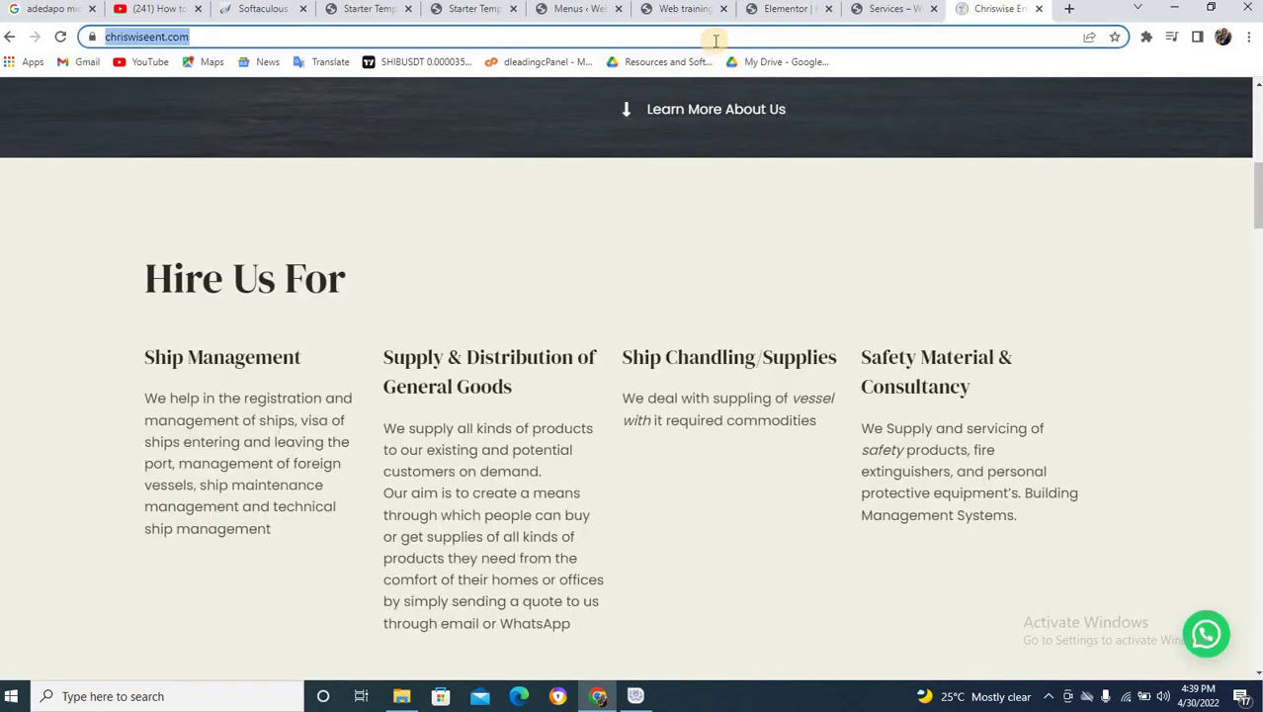
{"action": "type", "text": "the"}
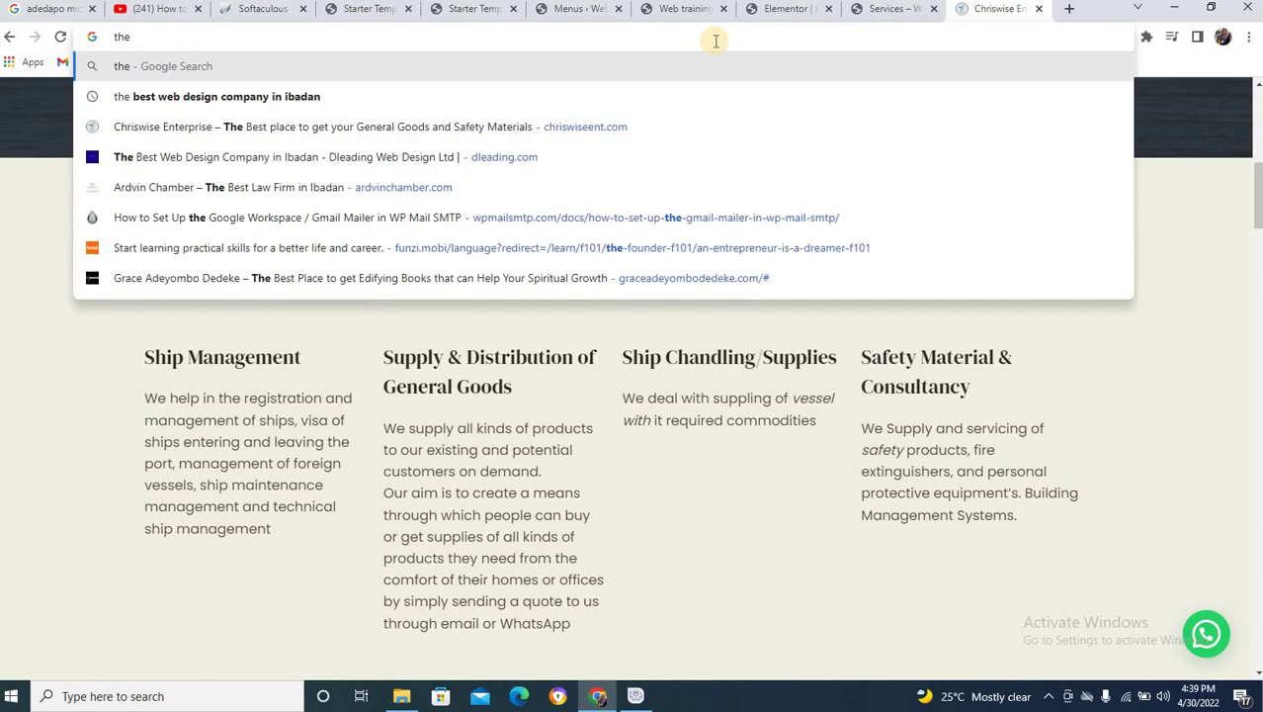
{"action": "type", "text": " best webd"}
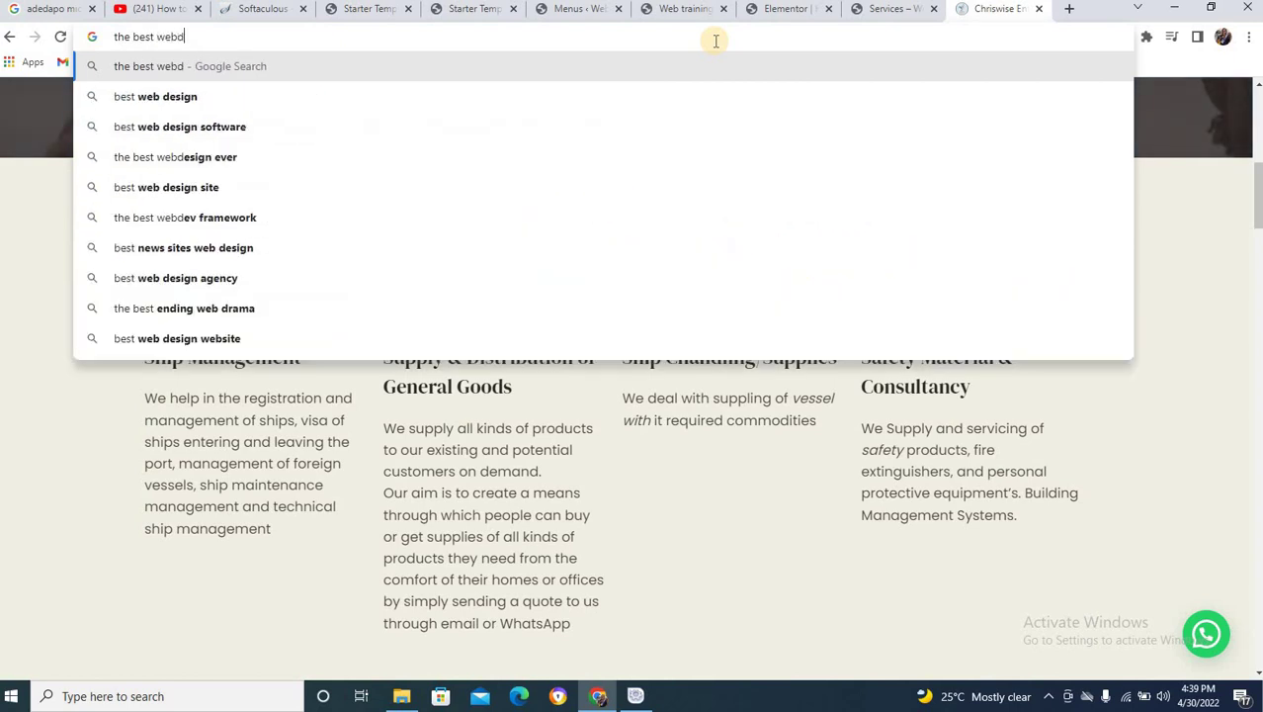
{"action": "key", "text": "BackSpace"}
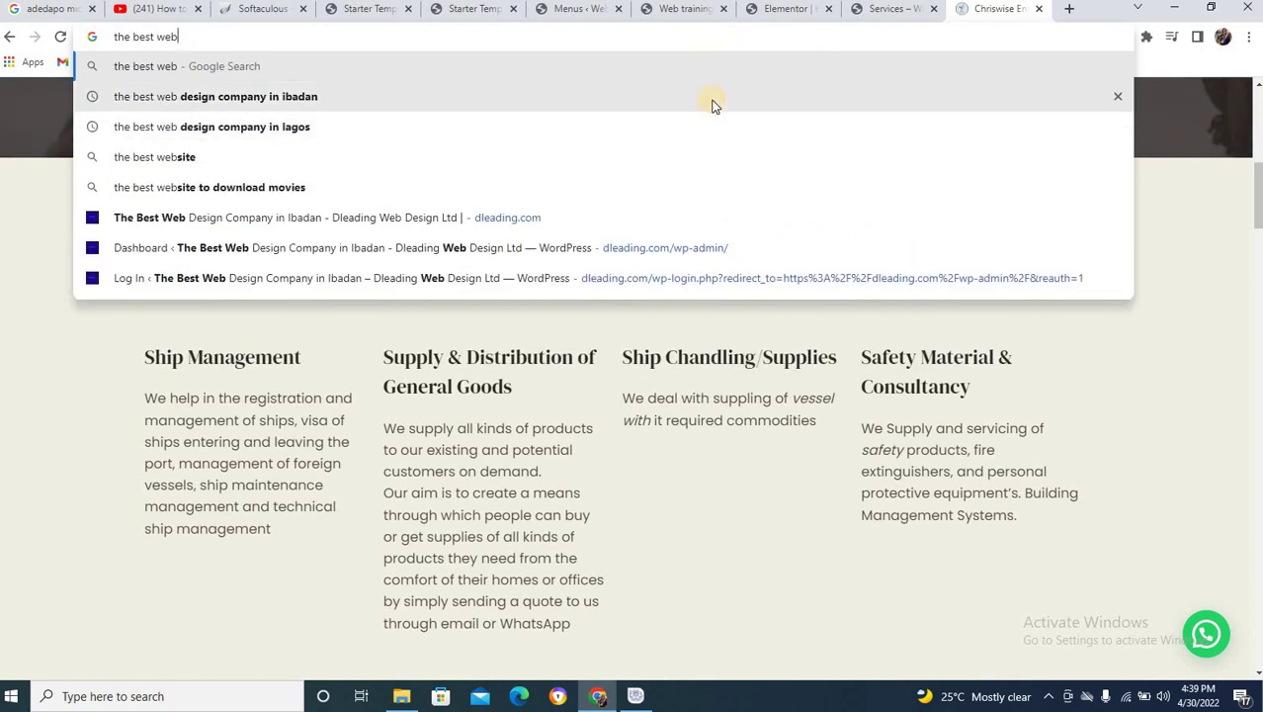
{"action": "left_click", "coordinate": [712, 99]}
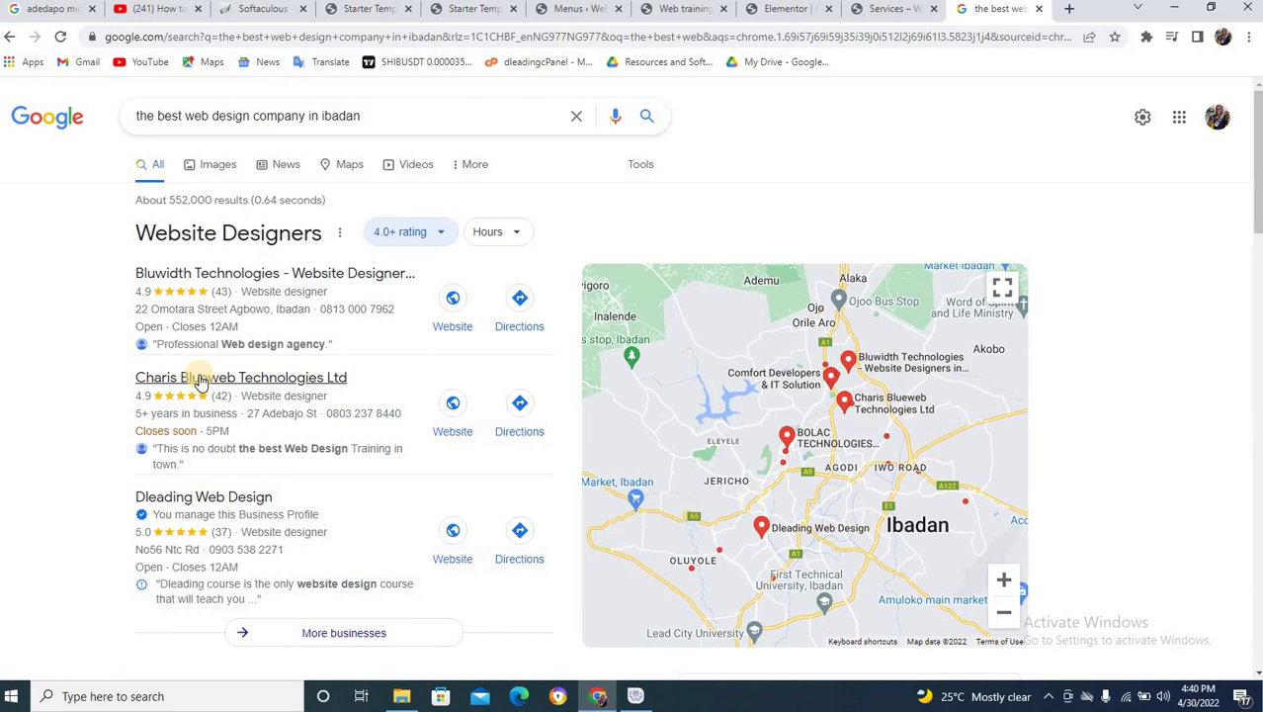
{"action": "scroll", "coordinate": [200, 382], "scroll_direction": "down", "scroll_amount": 1}
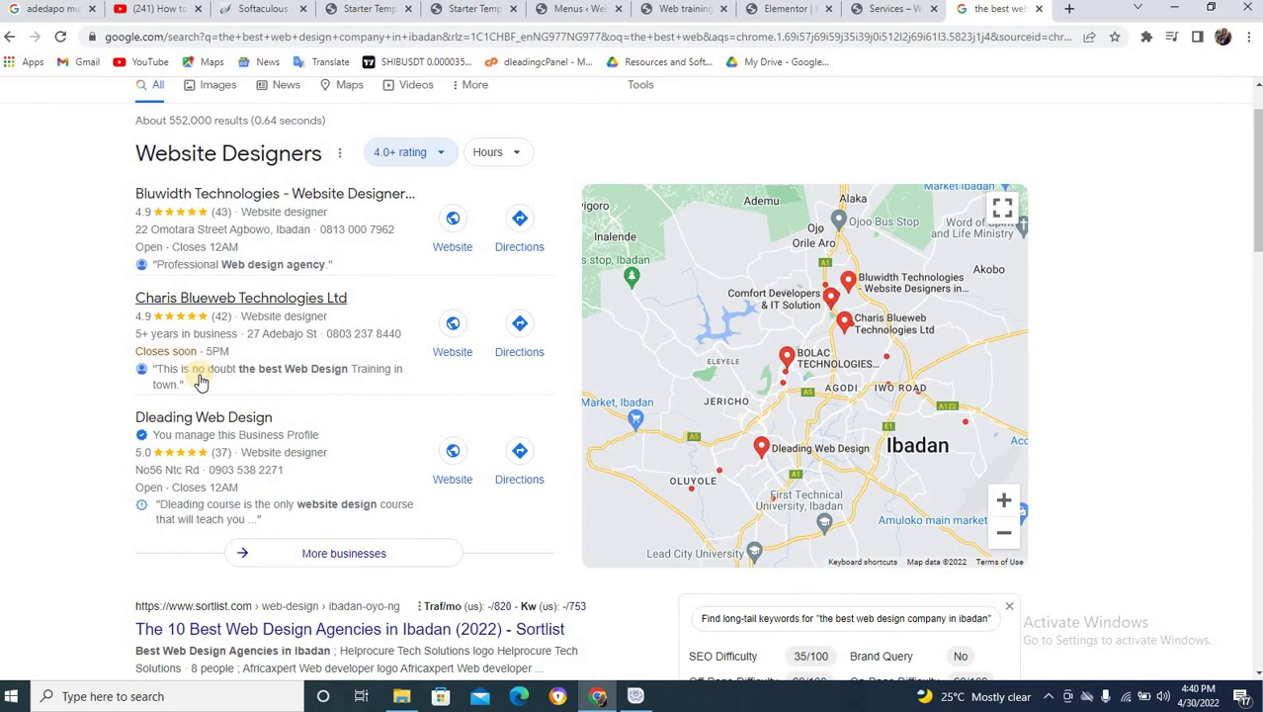
{"action": "scroll", "coordinate": [200, 382], "scroll_direction": "down", "scroll_amount": 5}
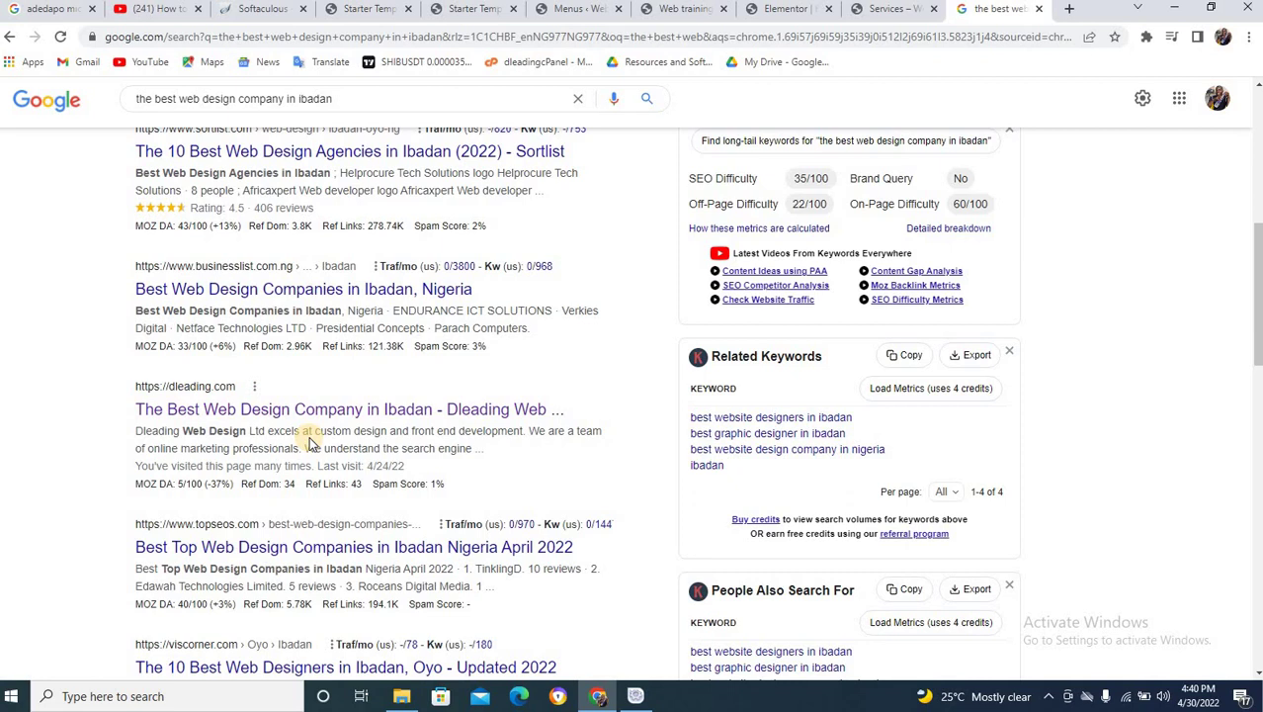
{"action": "scroll", "coordinate": [308, 441], "scroll_direction": "down", "scroll_amount": 5}
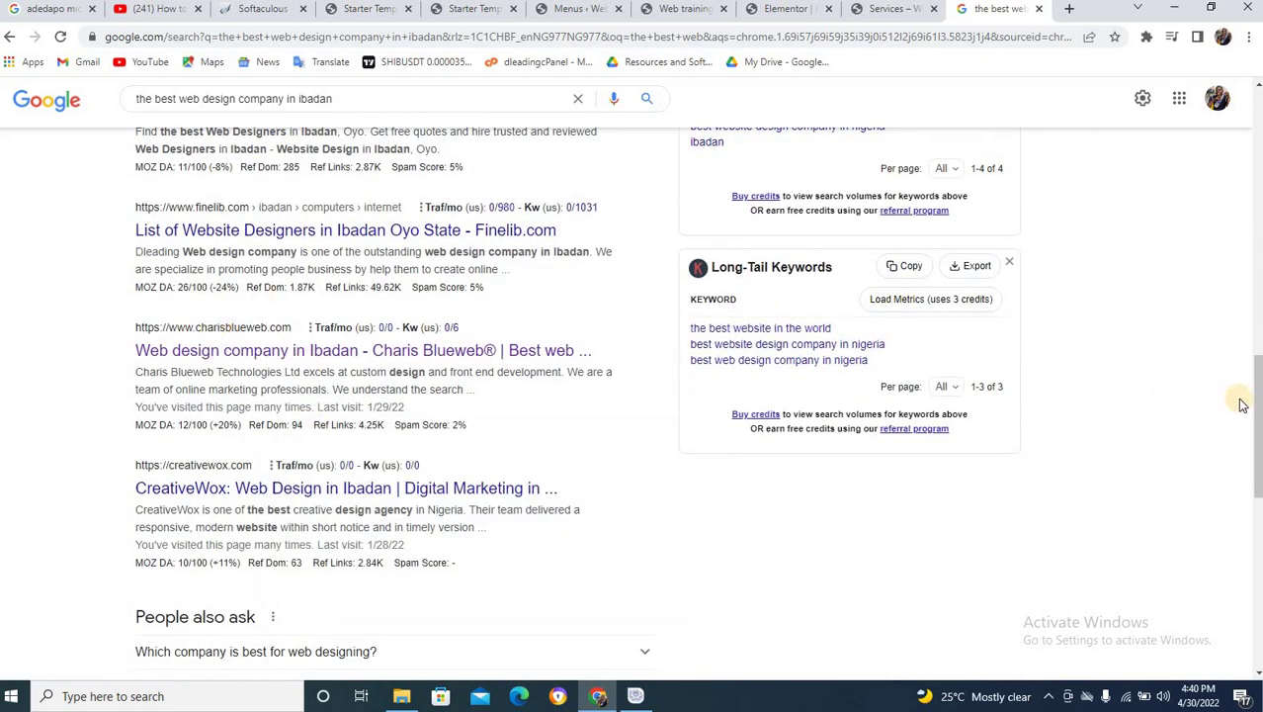
{"action": "left_click_drag", "start_coordinate": [1256, 405], "coordinate": [1256, 170]}
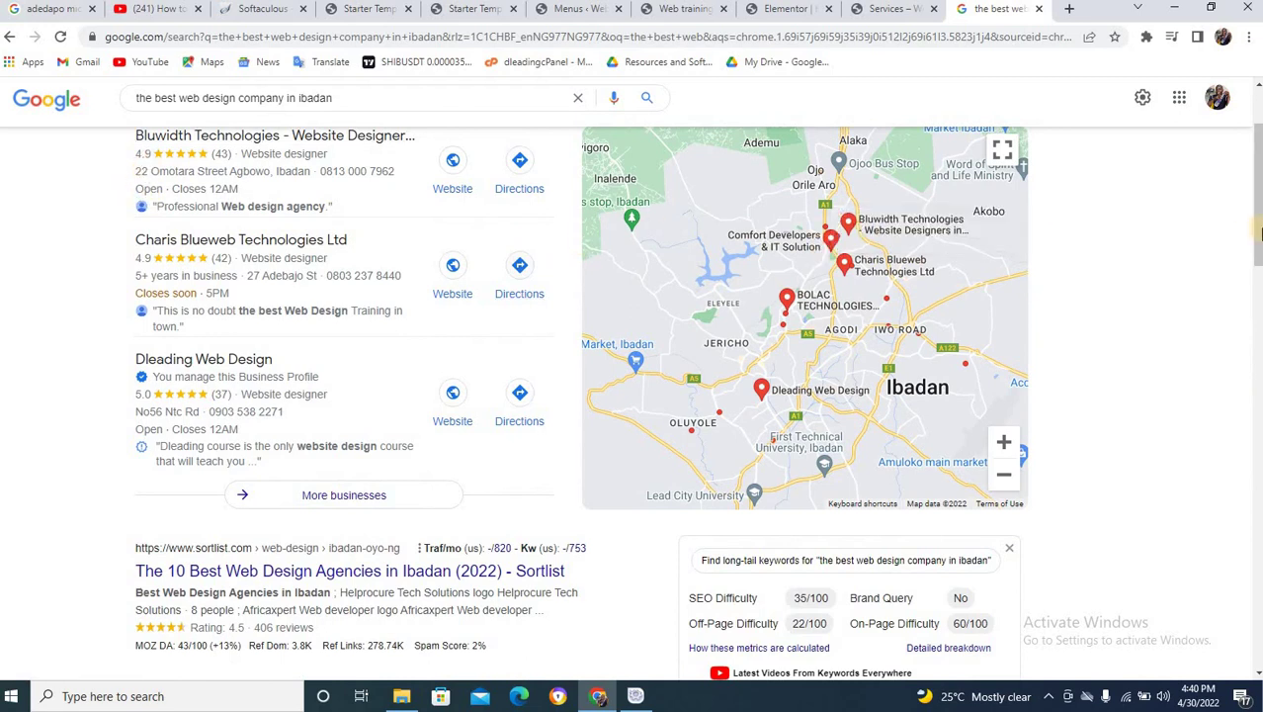
{"action": "left_click_drag", "start_coordinate": [1259, 234], "coordinate": [1258, 370]}
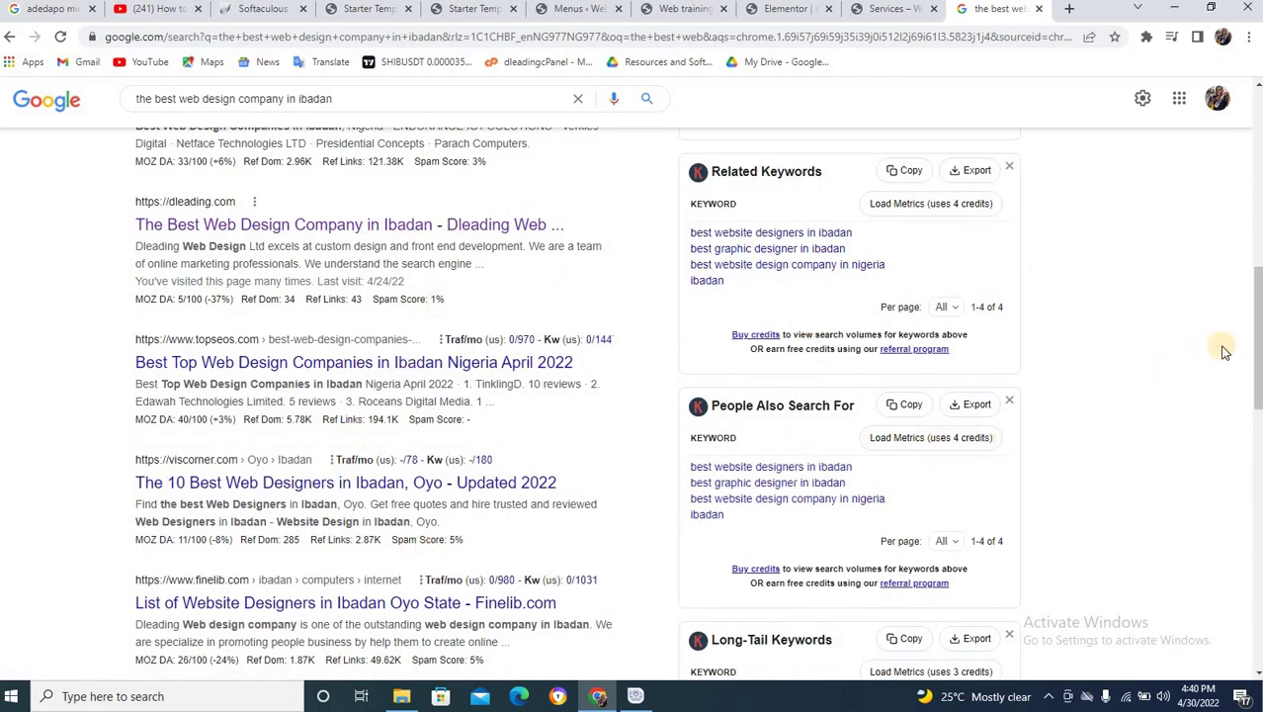
{"action": "left_click_drag", "start_coordinate": [1258, 354], "coordinate": [1259, 421]}
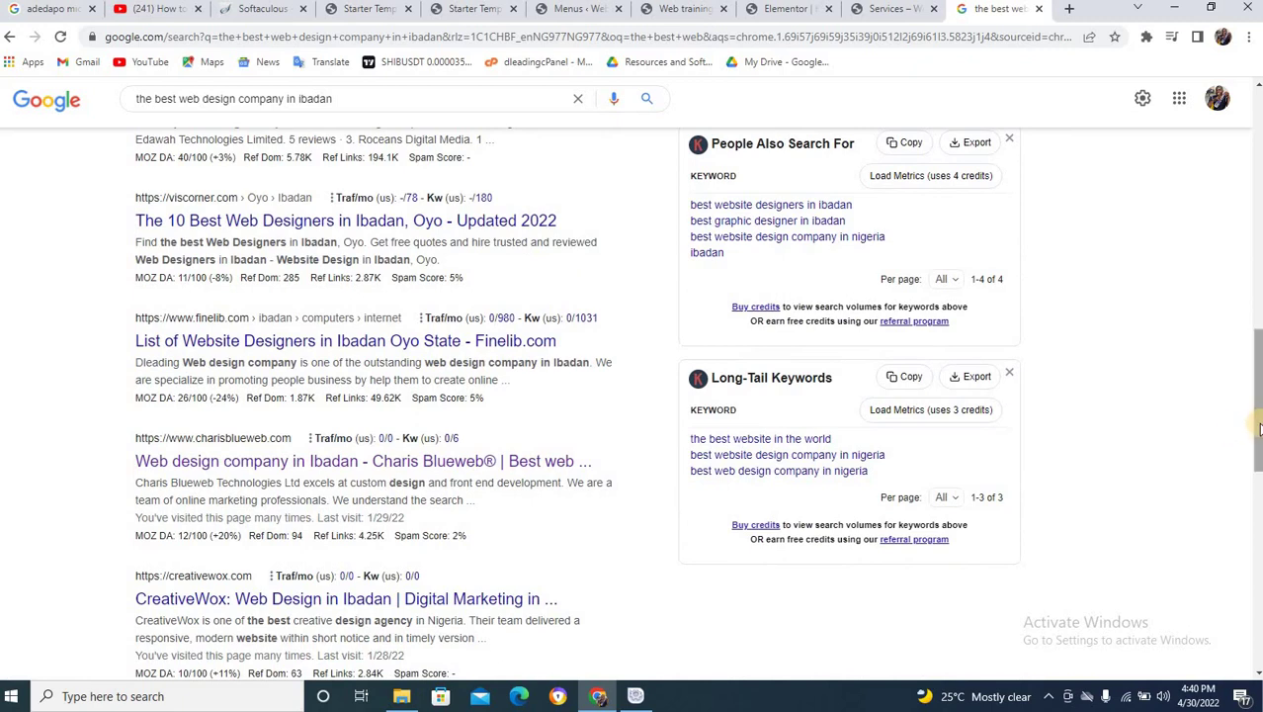
{"action": "left_click_drag", "start_coordinate": [1260, 428], "coordinate": [1260, 538]}
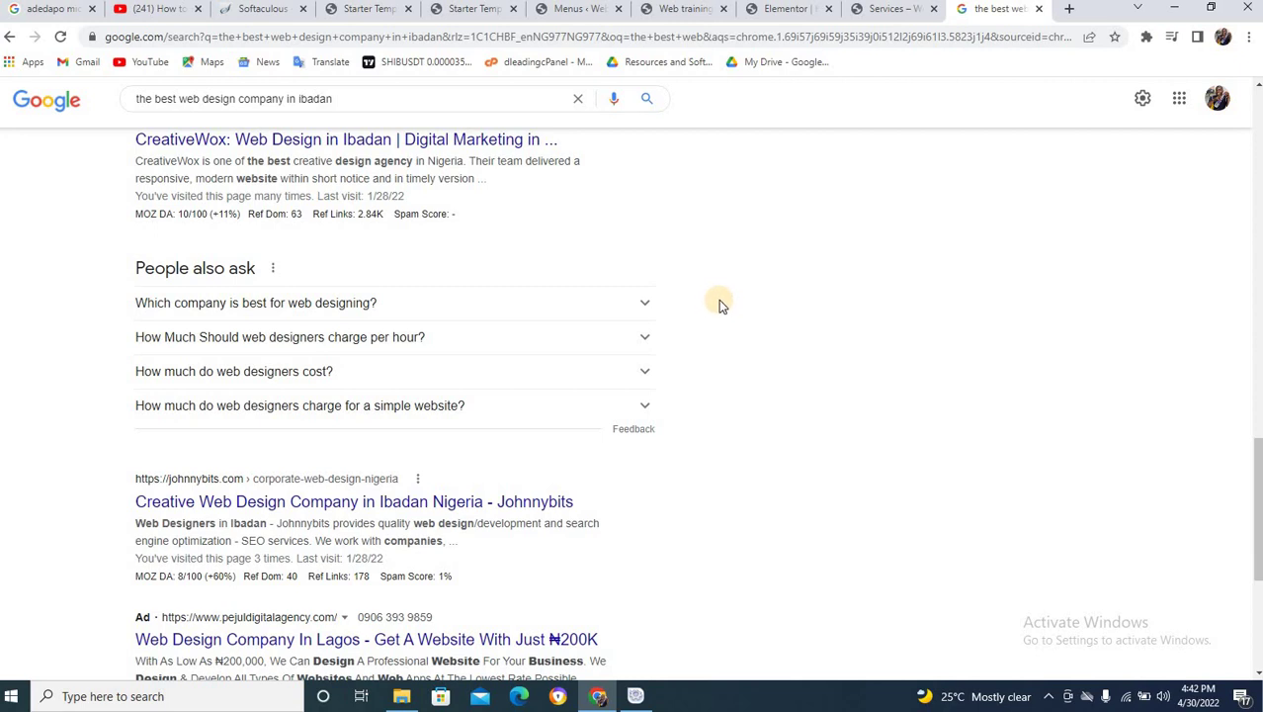
Switch to the earlier Google results showing the web designer's profile card
{"action": "left_click", "coordinate": [57, 15]}
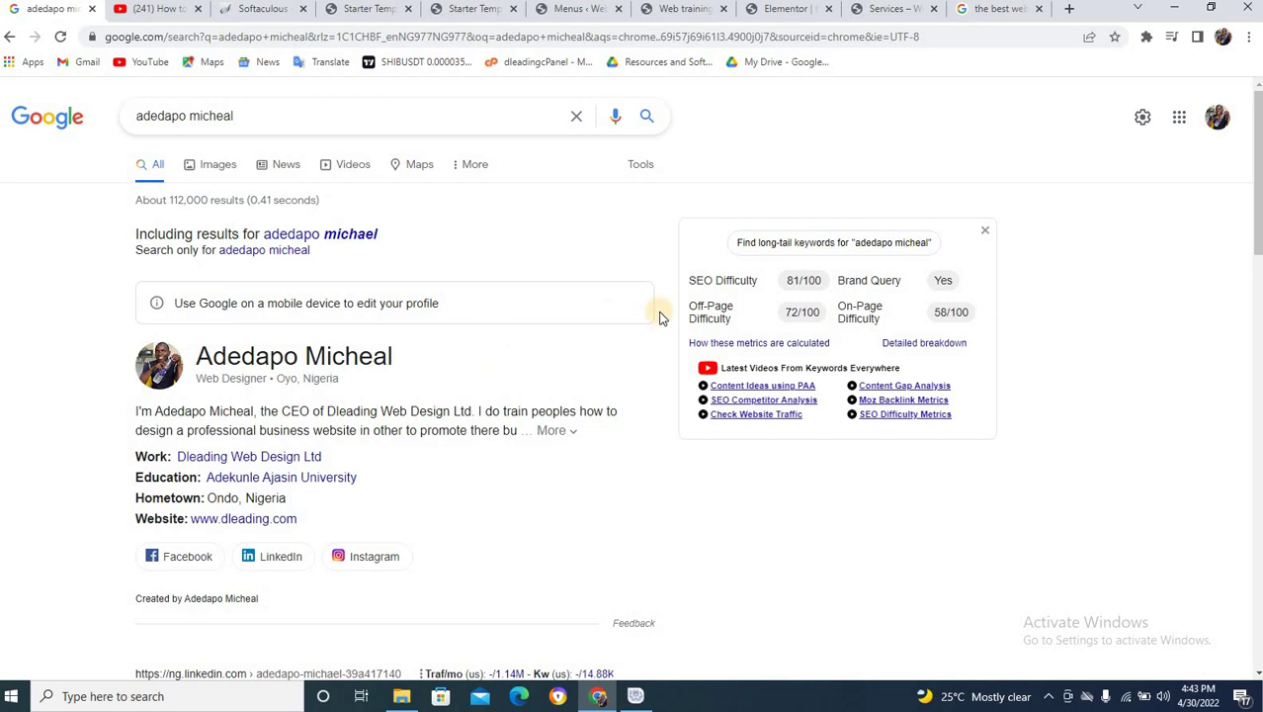
Search Google for 'dleading' and browse the Dleading Web Design results (5.0, 37 reviews)
{"action": "left_click", "coordinate": [1018, 14]}
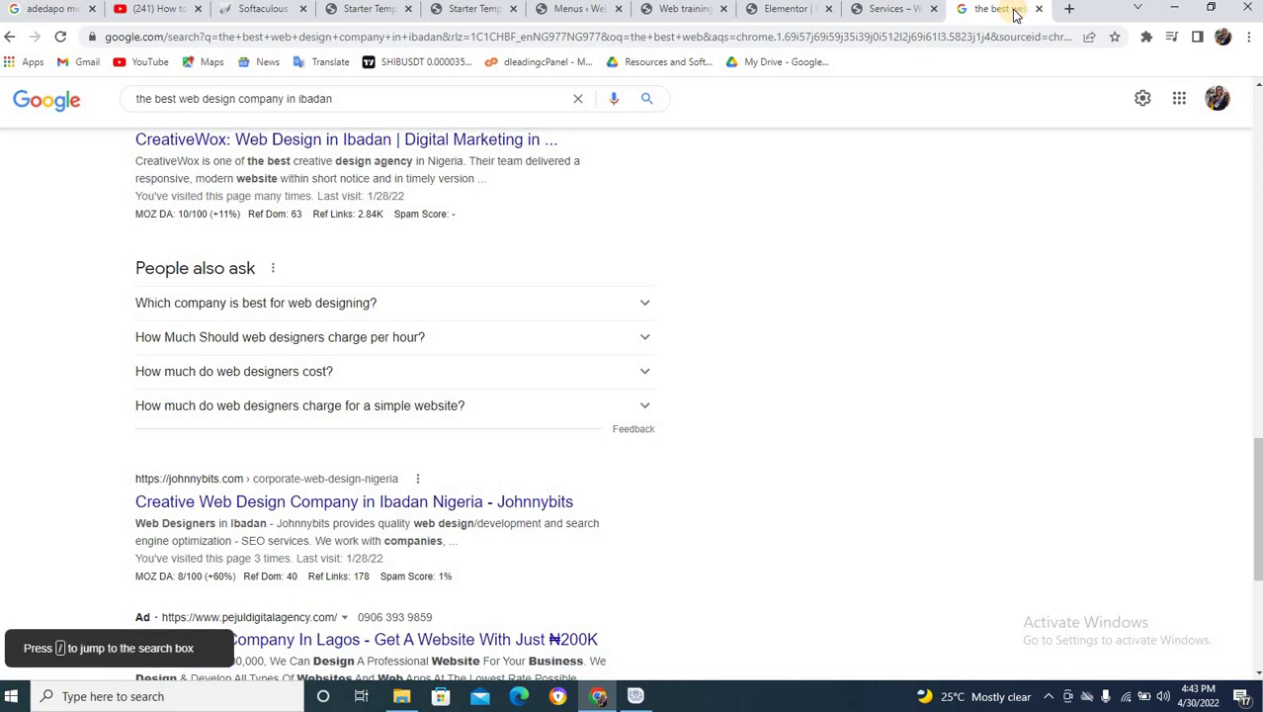
{"action": "left_click", "coordinate": [837, 35]}
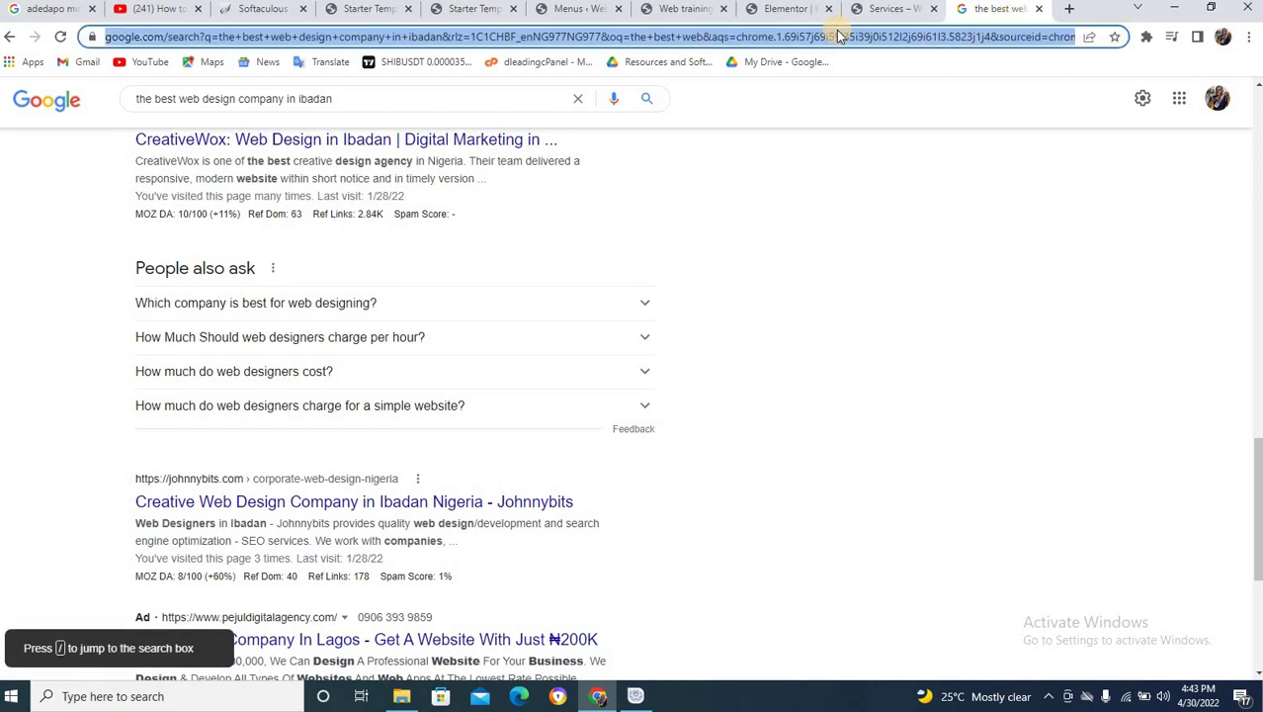
{"action": "type", "text": "dlea"}
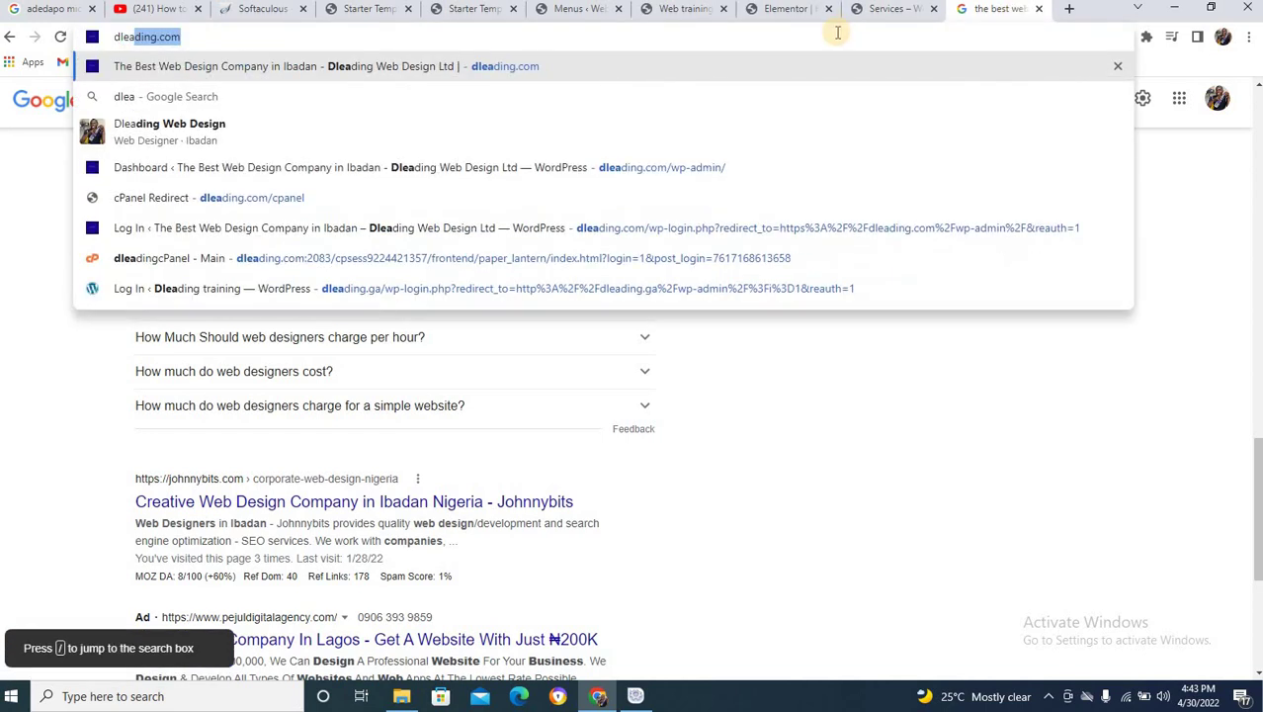
{"action": "type", "text": "ding"}
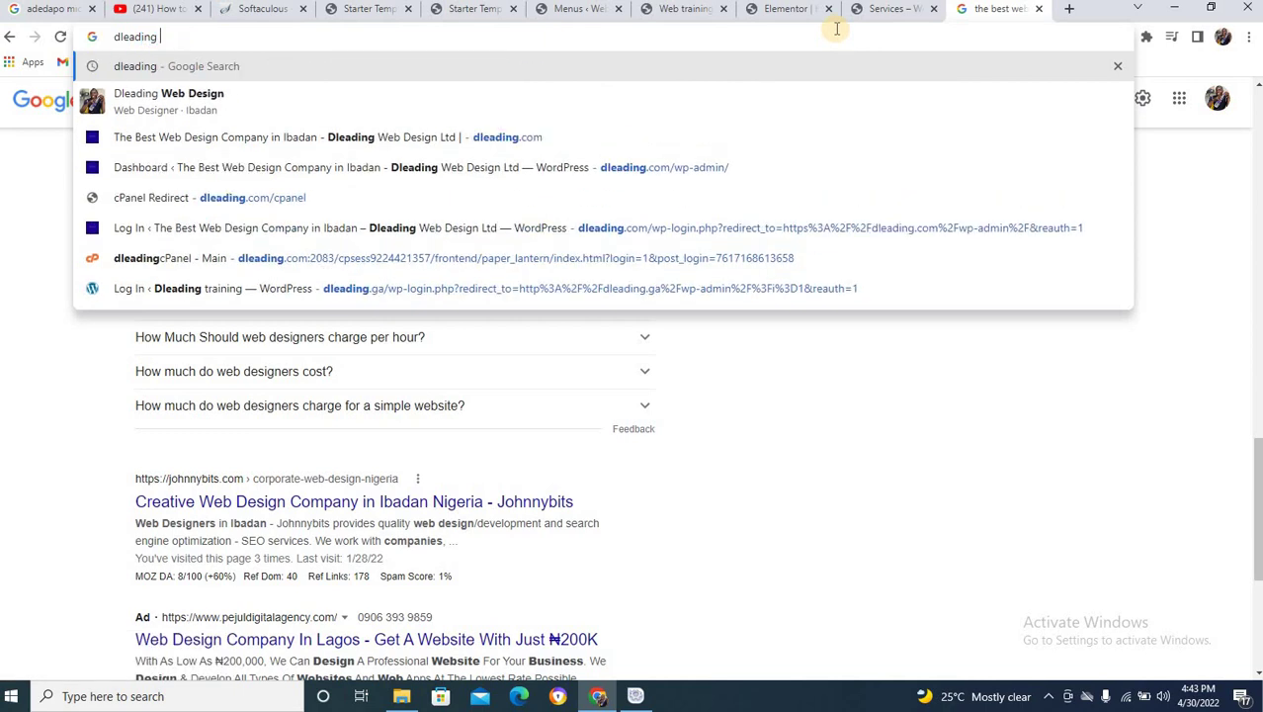
{"action": "key", "text": "Return"}
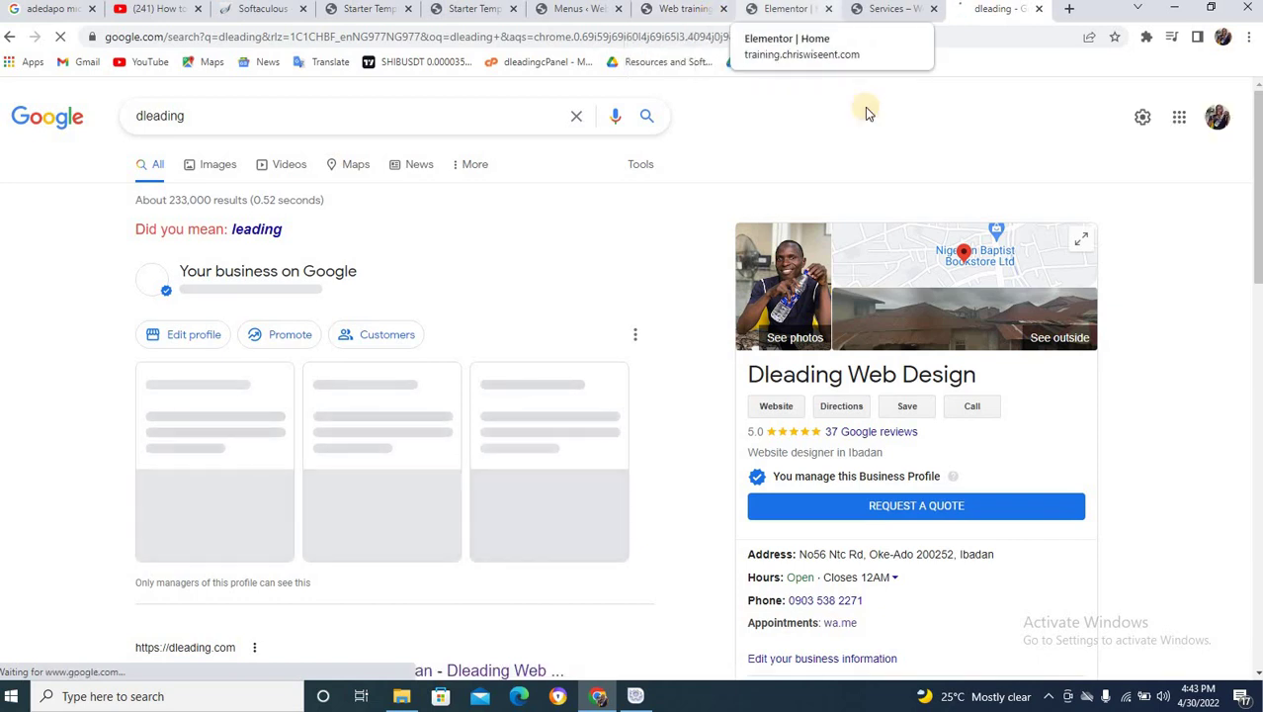
{"action": "scroll", "coordinate": [857, 181], "scroll_direction": "down", "scroll_amount": 4}
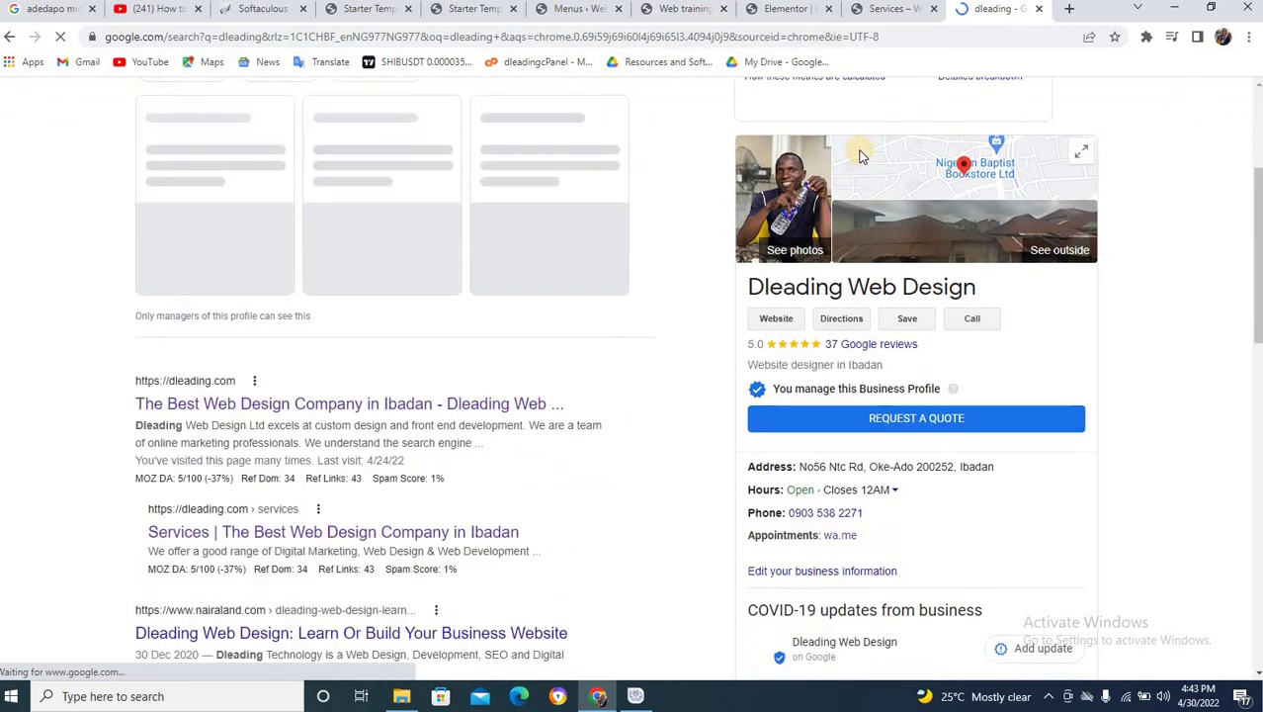
{"action": "scroll", "coordinate": [860, 156], "scroll_direction": "down", "scroll_amount": 1}
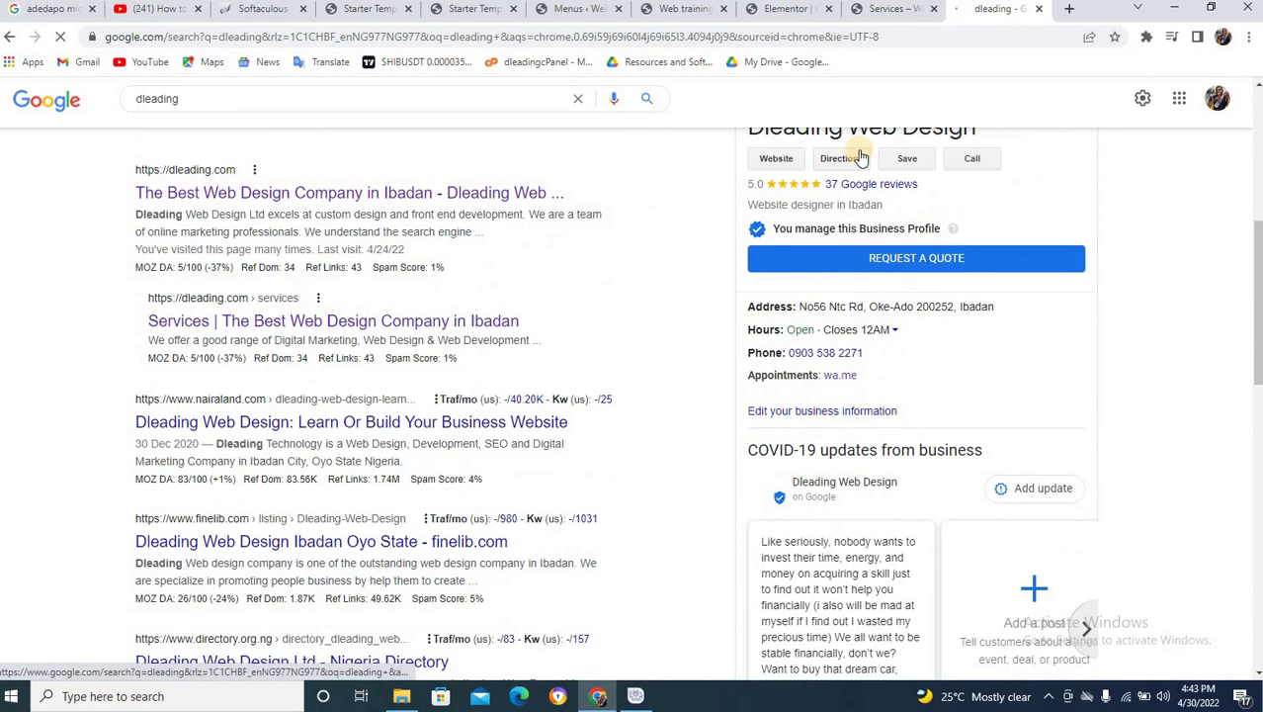
{"action": "scroll", "coordinate": [860, 153], "scroll_direction": "down", "scroll_amount": 2}
{"action": "scroll", "coordinate": [860, 150], "scroll_direction": "down", "scroll_amount": 5}
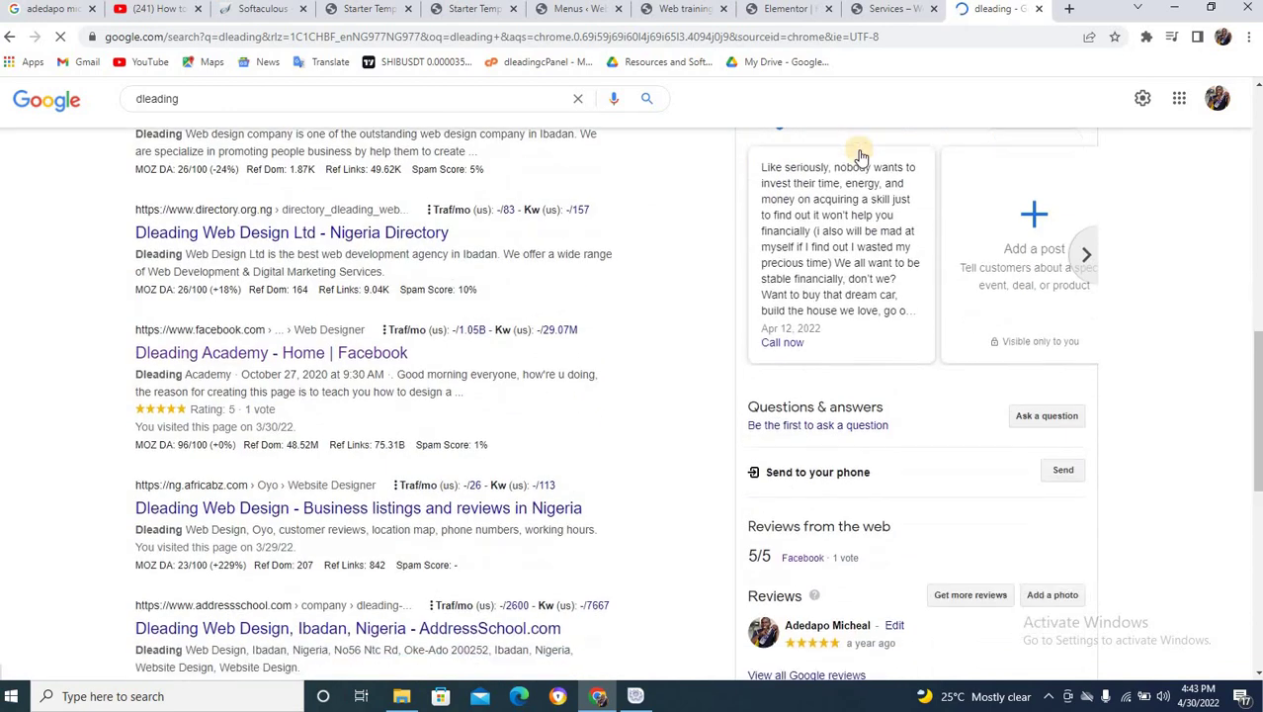
{"action": "scroll", "coordinate": [860, 156], "scroll_direction": "down", "scroll_amount": 3}
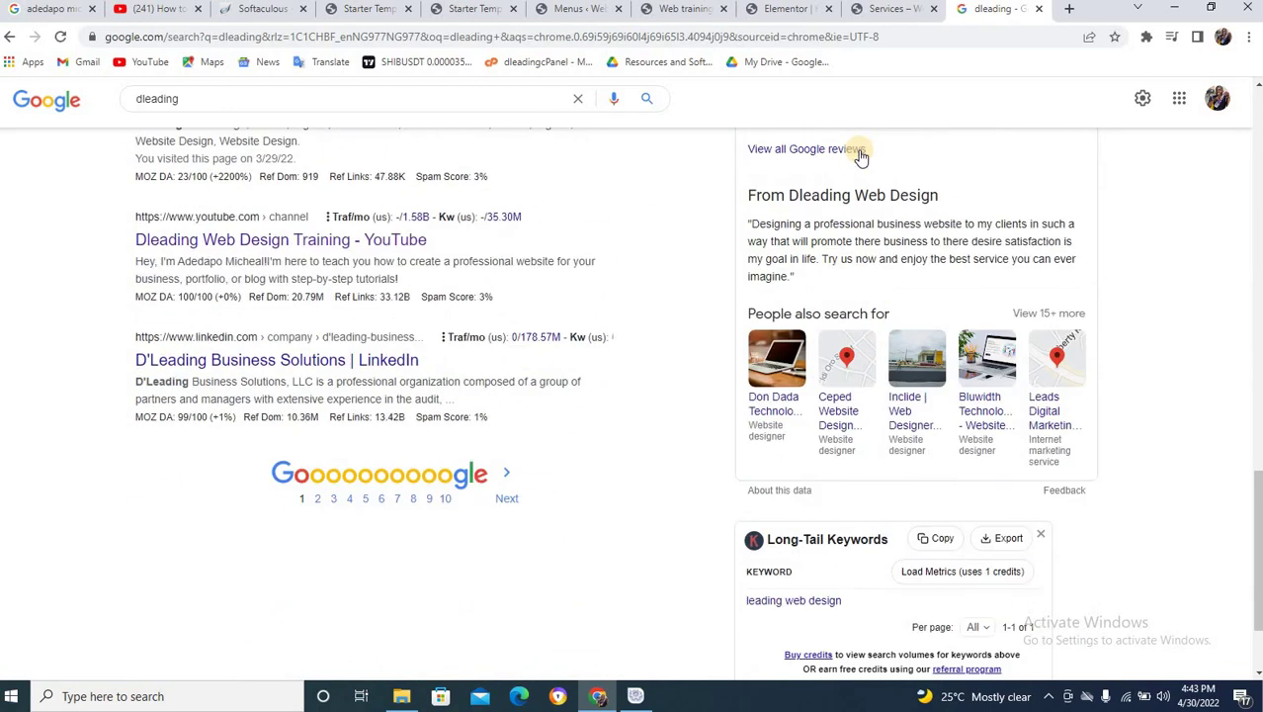
{"action": "scroll", "coordinate": [859, 156], "scroll_direction": "up", "scroll_amount": 3}
{"action": "scroll", "coordinate": [860, 156], "scroll_direction": "up", "scroll_amount": 10}
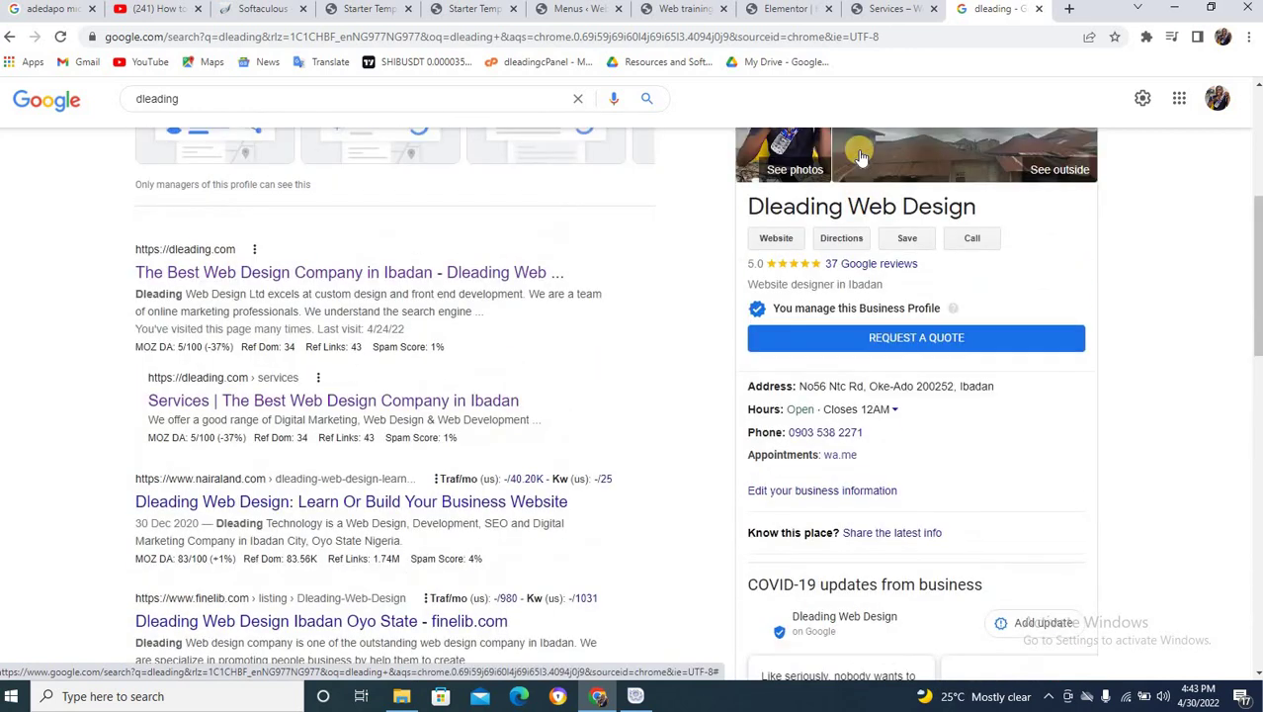
{"action": "scroll", "coordinate": [859, 150], "scroll_direction": "up", "scroll_amount": 2}
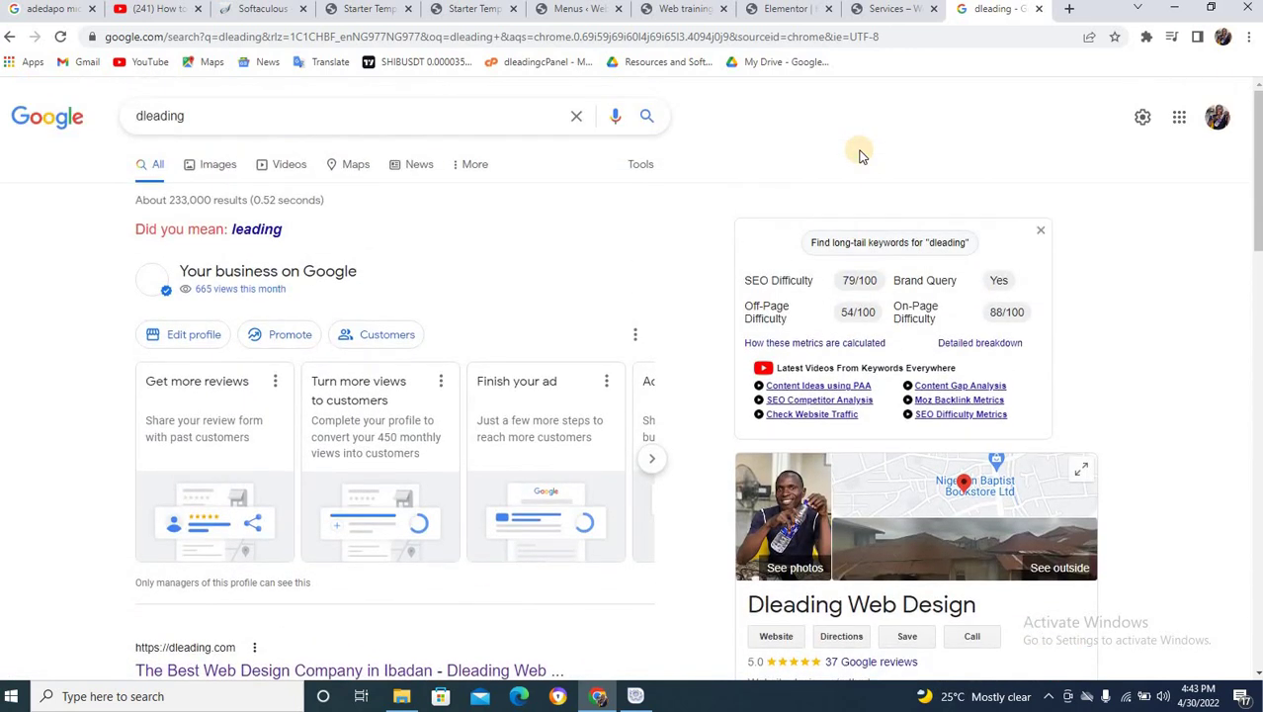